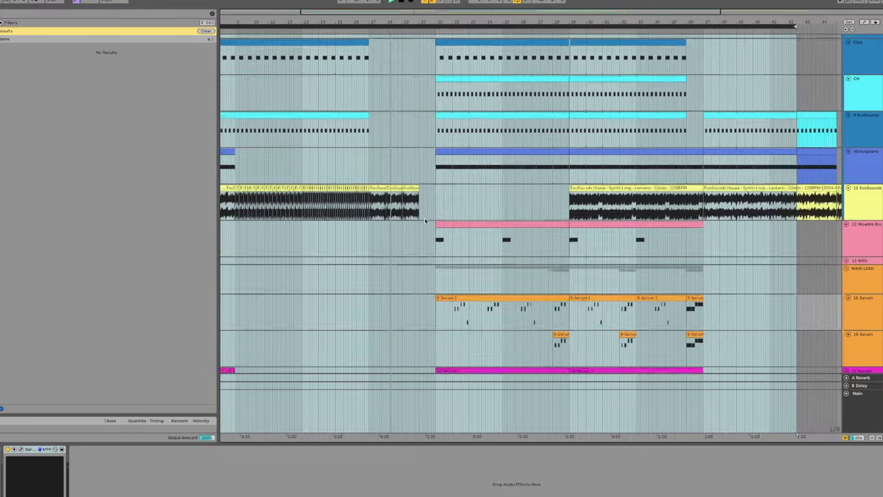
Step: Examine all tracks of the playing arrangement, from kick, bass and drums through leads and vocals to the effects
scroll(425, 221, down, 5)
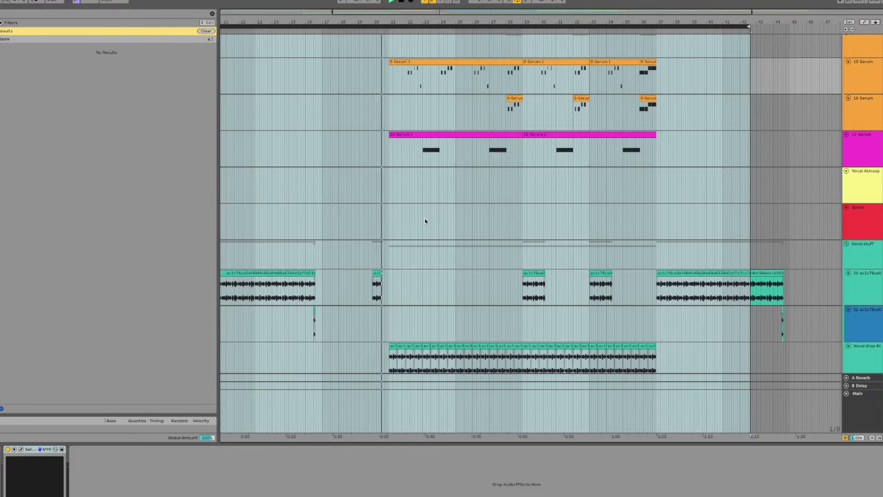
scroll(426, 221, up, 10)
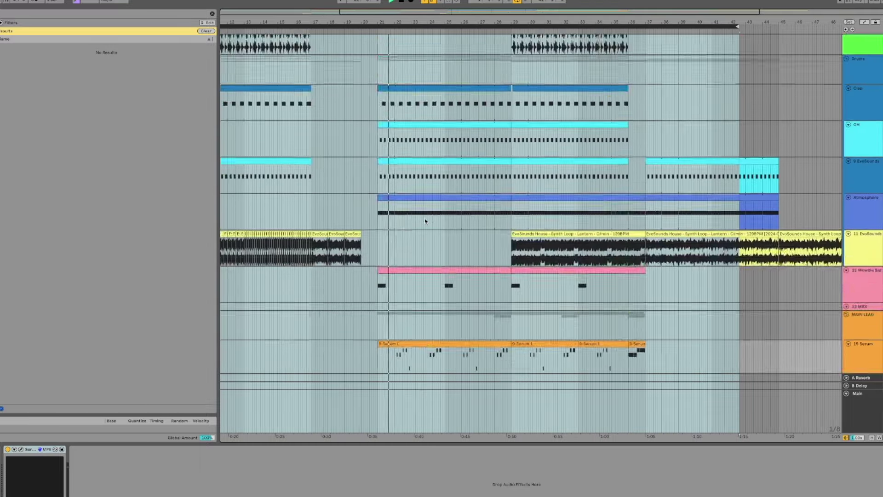
scroll(425, 221, down, 4)
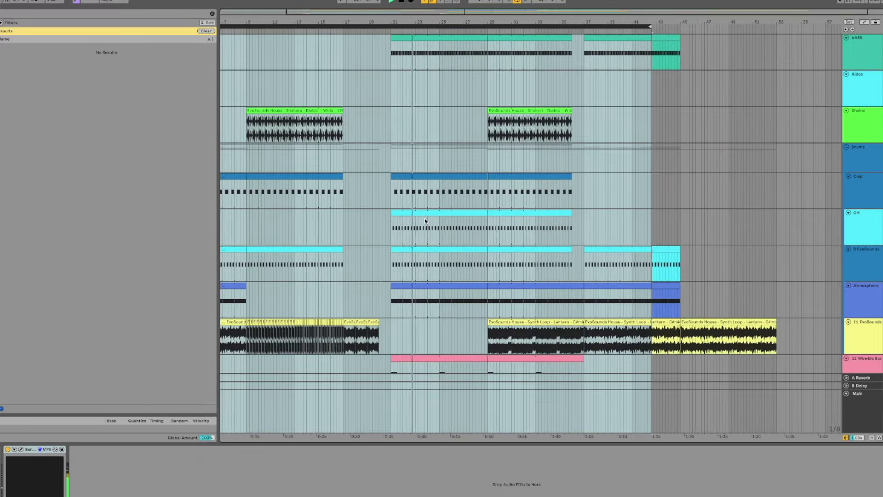
scroll(425, 221, down, 3)
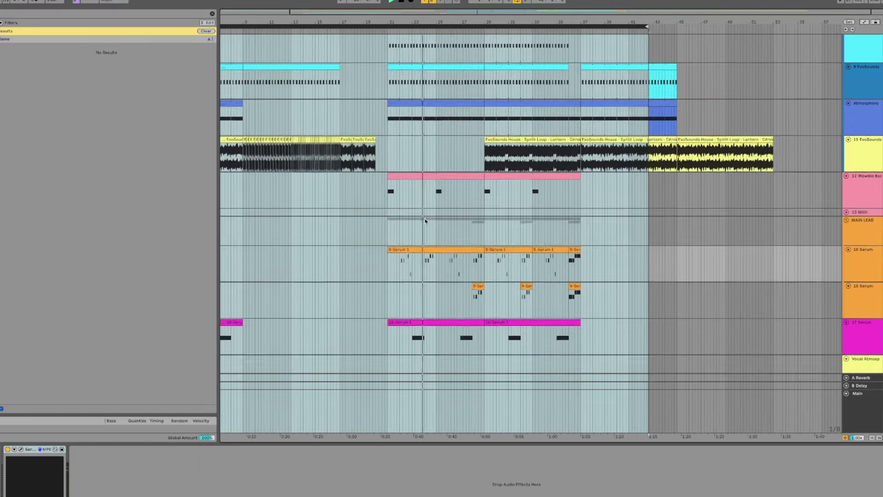
scroll(425, 221, down, 1)
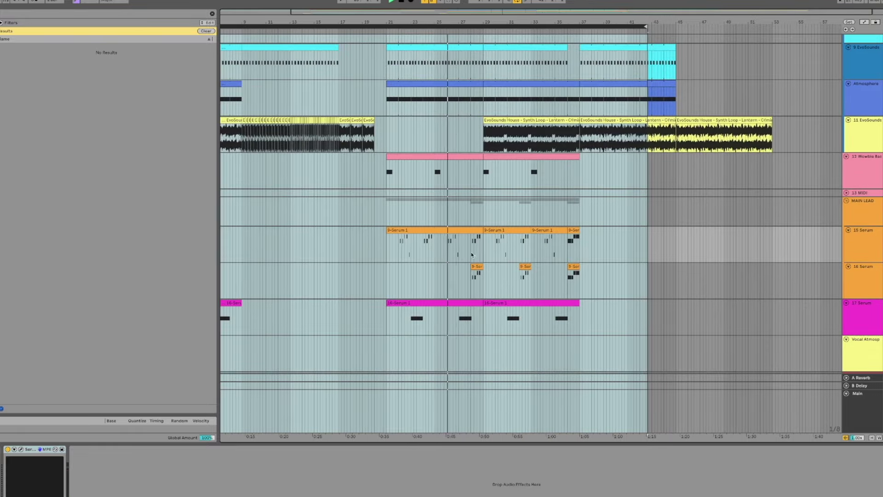
scroll(471, 237, up, 2)
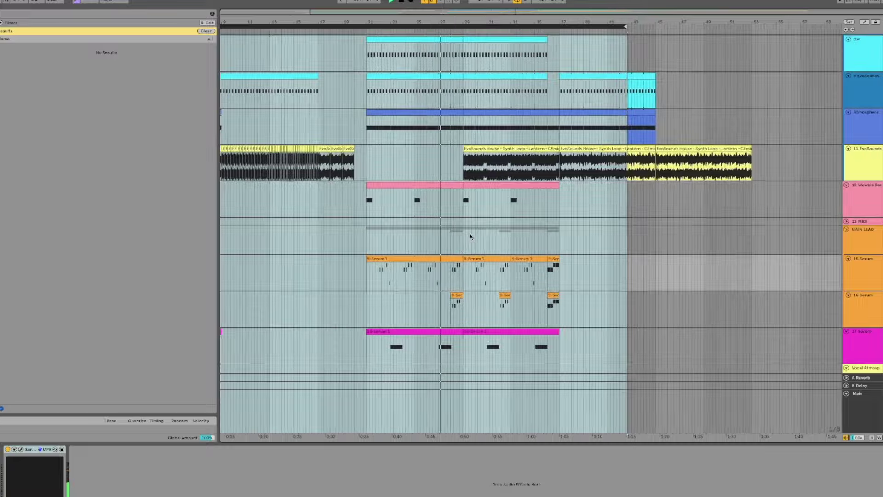
scroll(471, 237, up, 4)
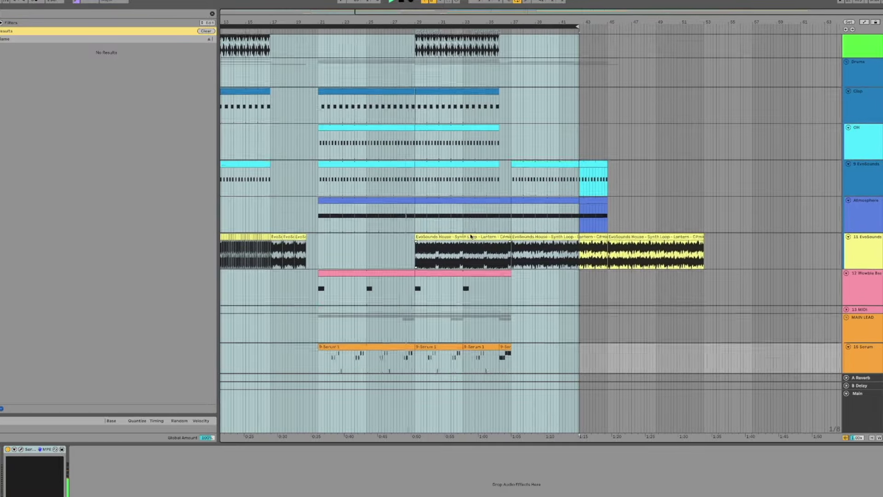
scroll(470, 236, up, 4)
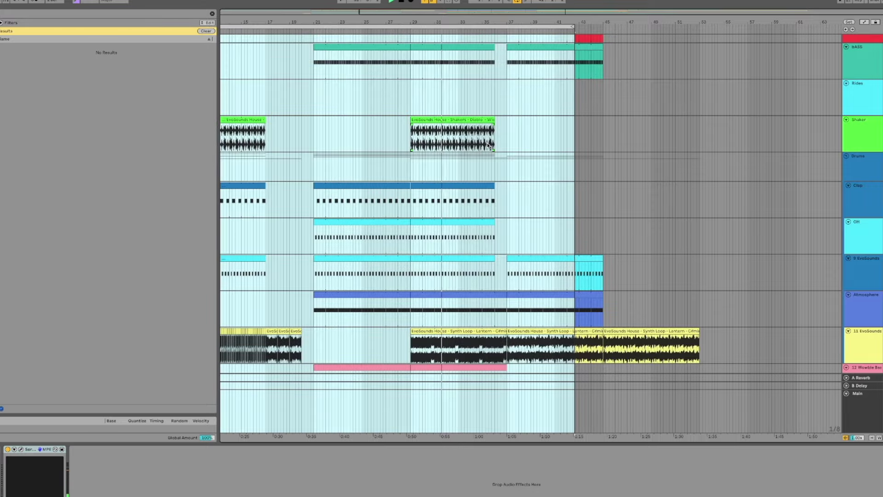
click(486, 155)
scroll(486, 156, down, 9)
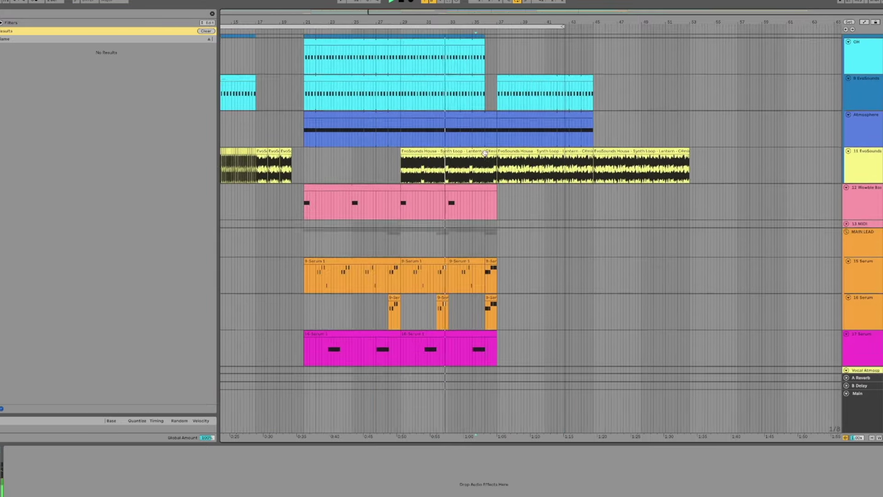
scroll(486, 157, down, 6)
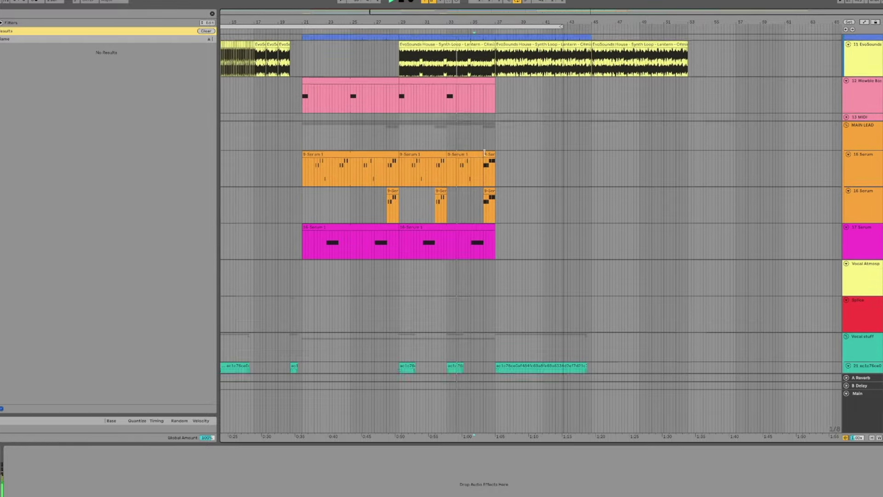
scroll(486, 155, down, 7)
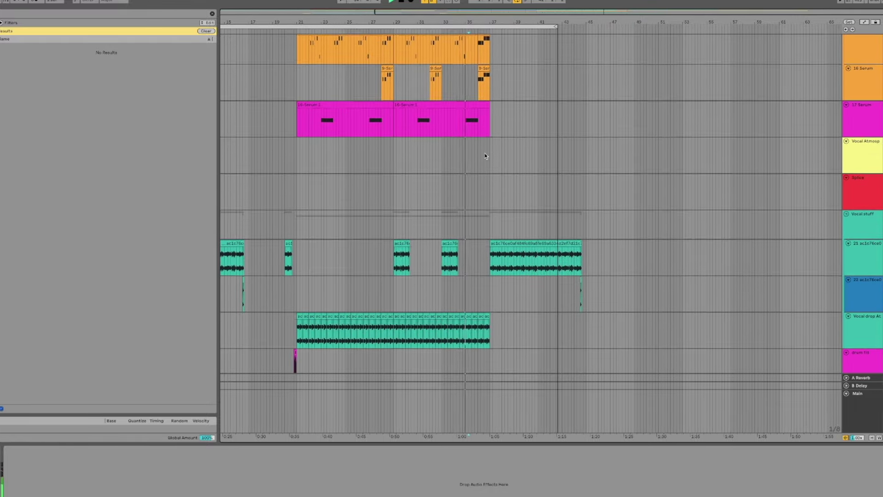
scroll(486, 156, down, 20)
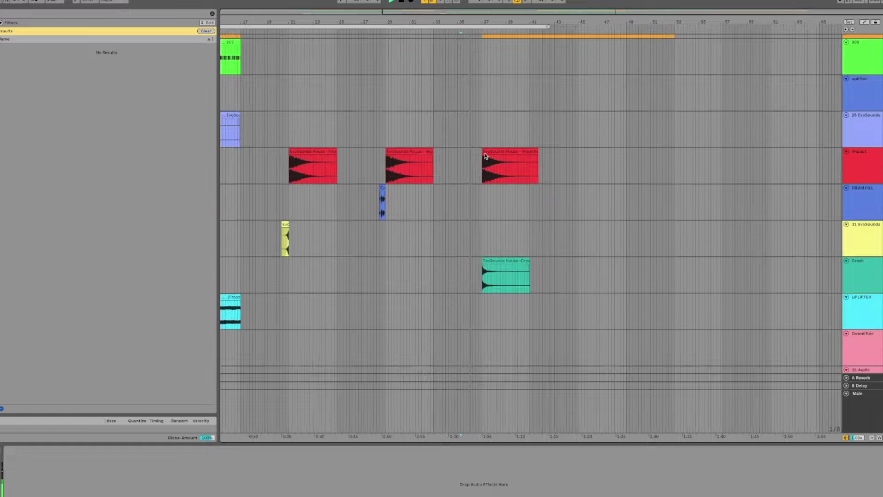
scroll(487, 157, down, 2)
scroll(486, 157, up, 20)
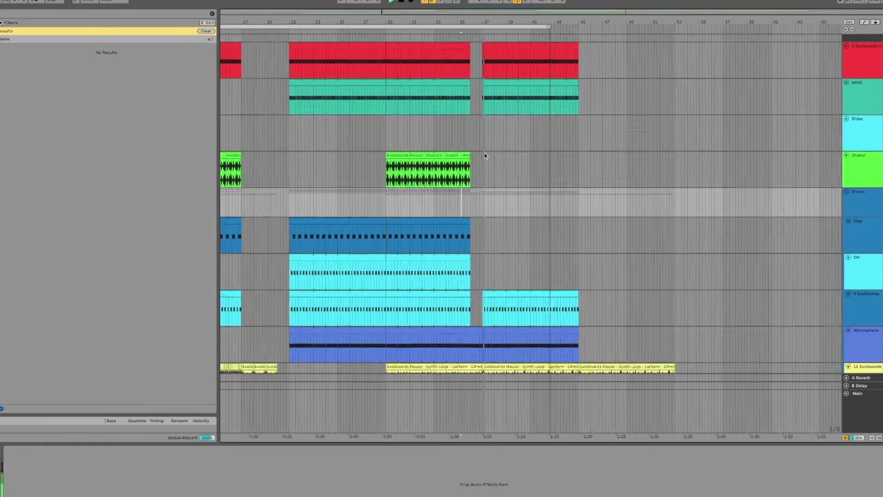
scroll(487, 156, down, 2)
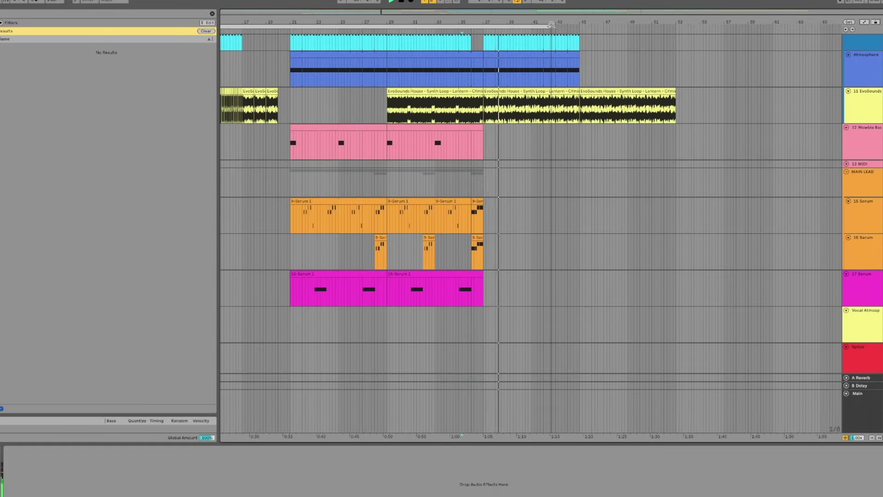
drag(549, 26, 680, 54)
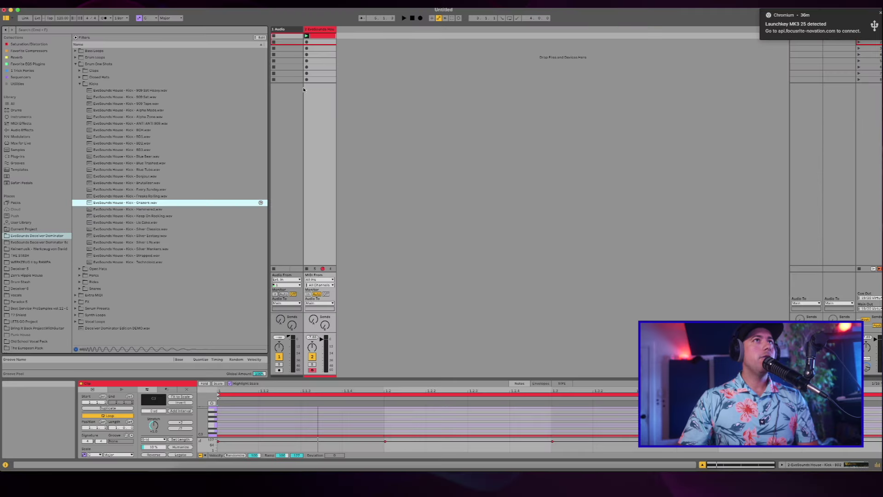
Step: Show the kick track's device and audition kick samples from the Kicks folder, including 909 Tape, Bonjour and Blue Tube
click(323, 30)
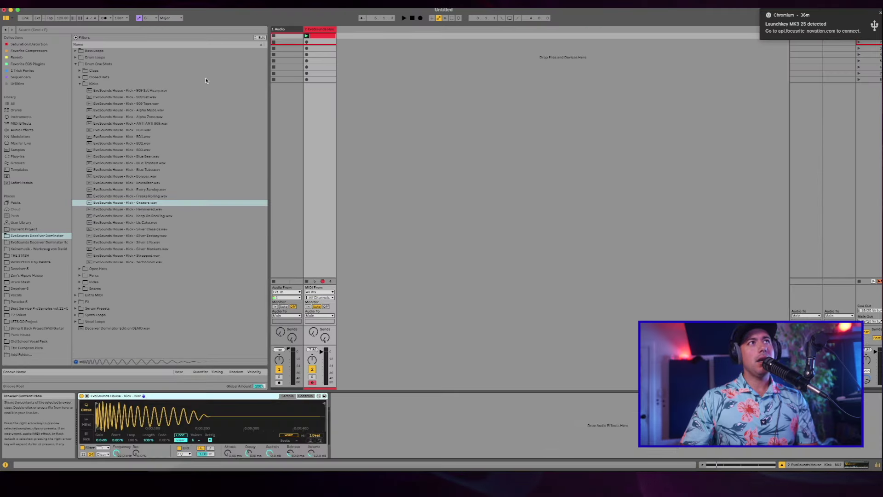
click(138, 93)
key(Down)
key(Down)
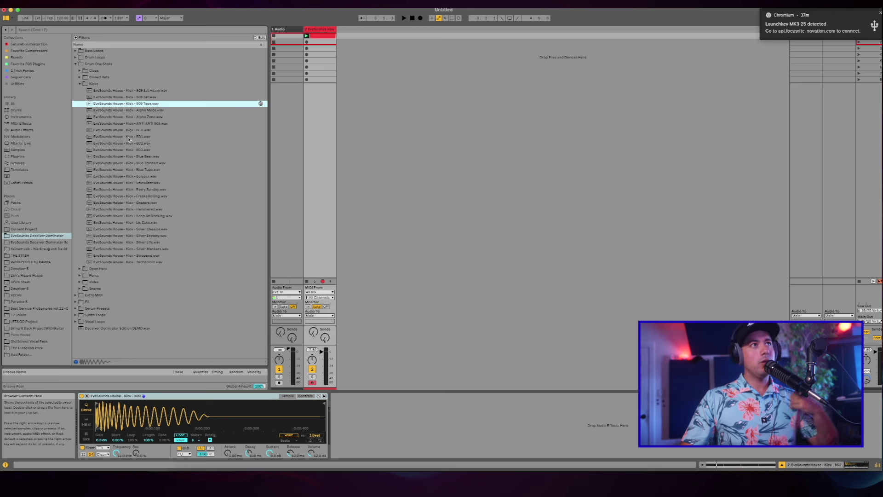
click(136, 164)
click(131, 176)
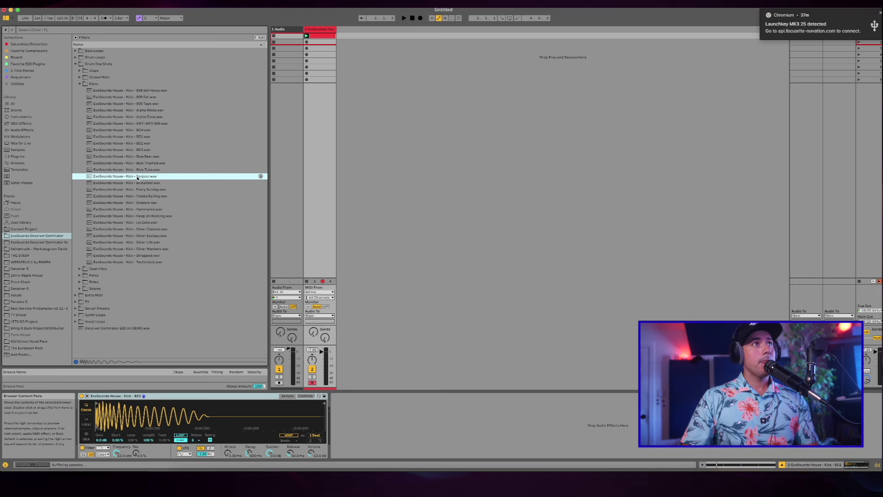
click(127, 169)
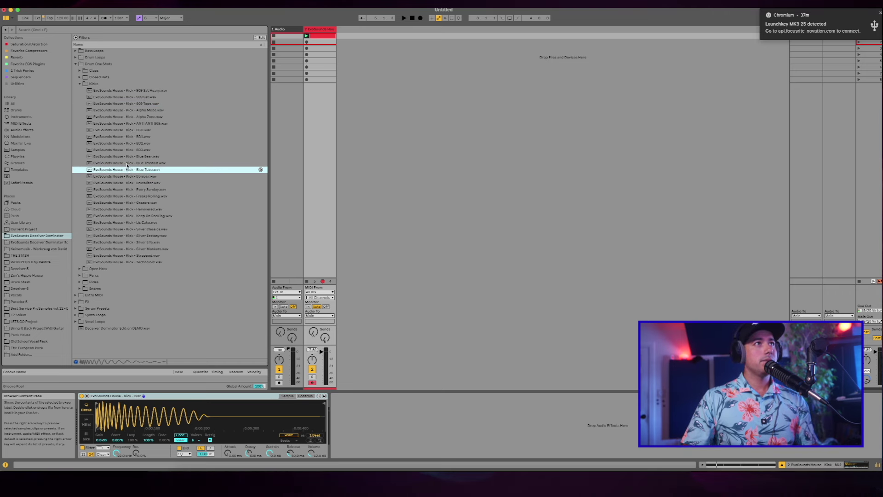
Step: Try the Bonjour sample on the kick track, undo the swap and audition the Silver Ecstasy kick
click(126, 175)
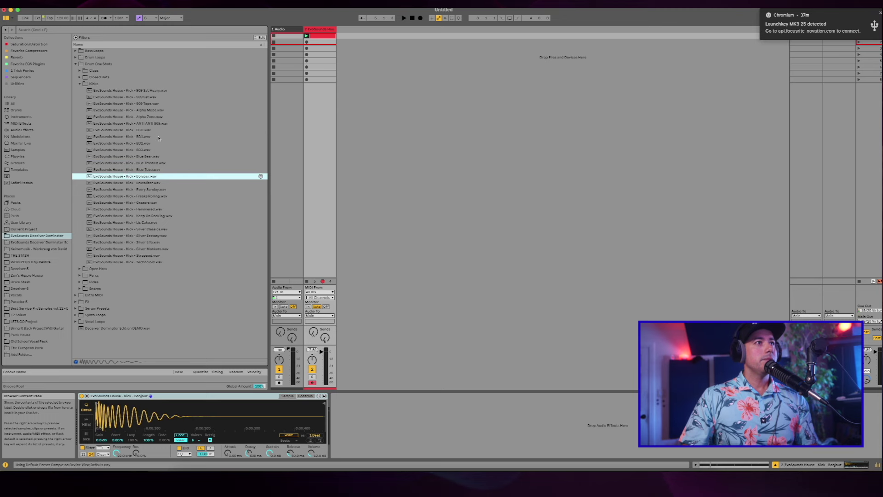
key(super+z)
click(256, 237)
key(space)
key(space)
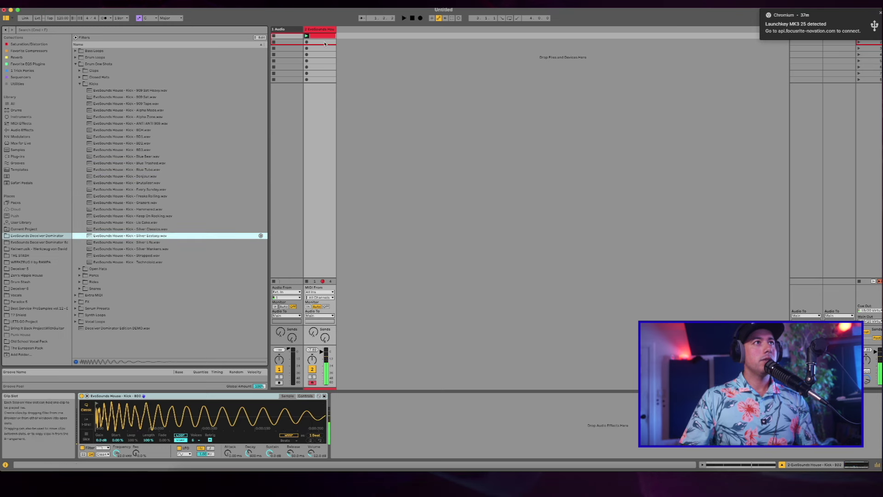
Step: Insert a new MIDI track after the kick track and name it BASS
click(320, 30)
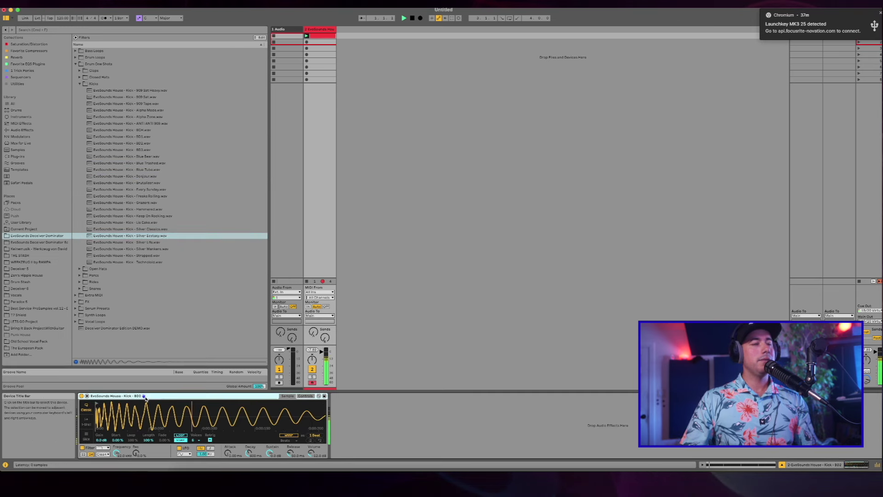
key(super+shift+t)
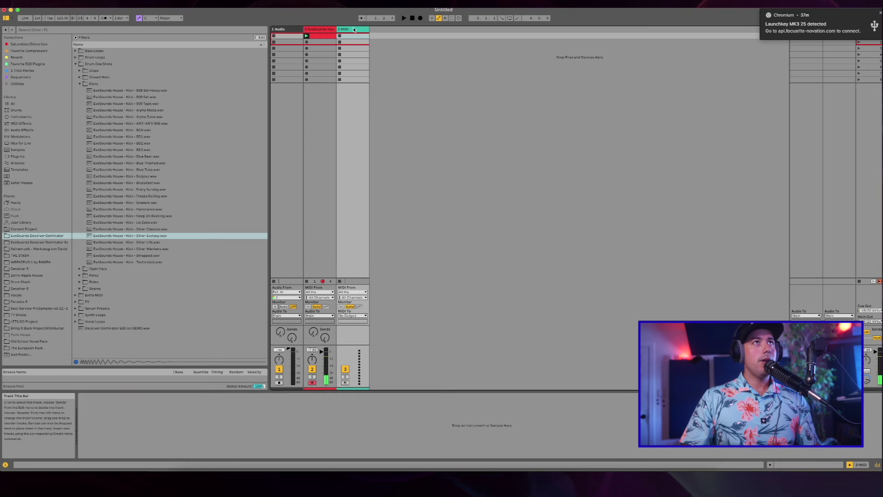
text(S)
key(Return)
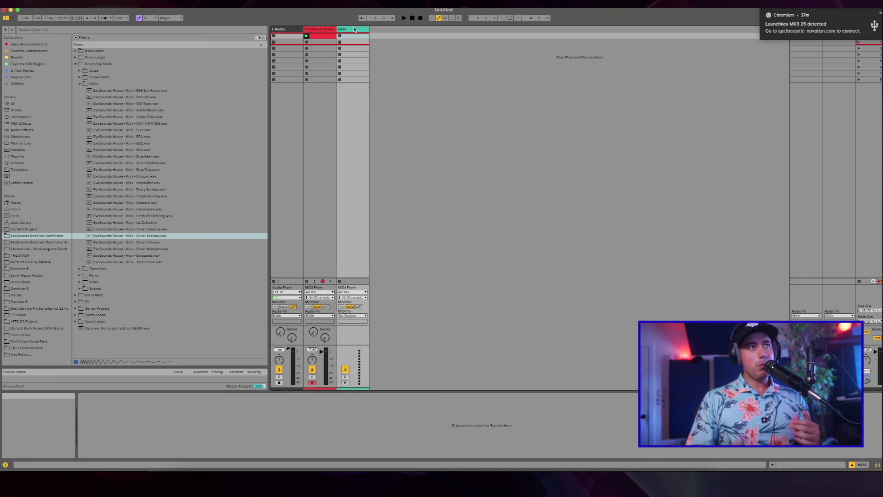
Step: Search the plug-ins for SERUM and load the Serum instrument onto the BASS track
click(17, 156)
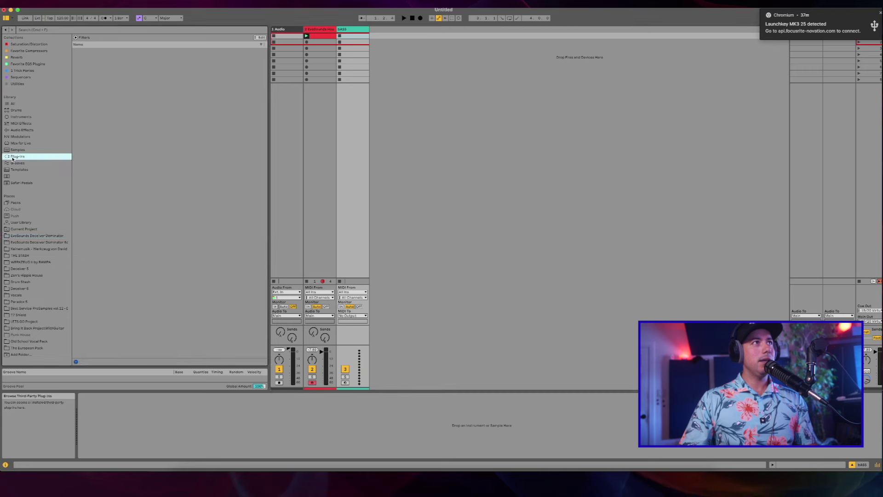
click(38, 30)
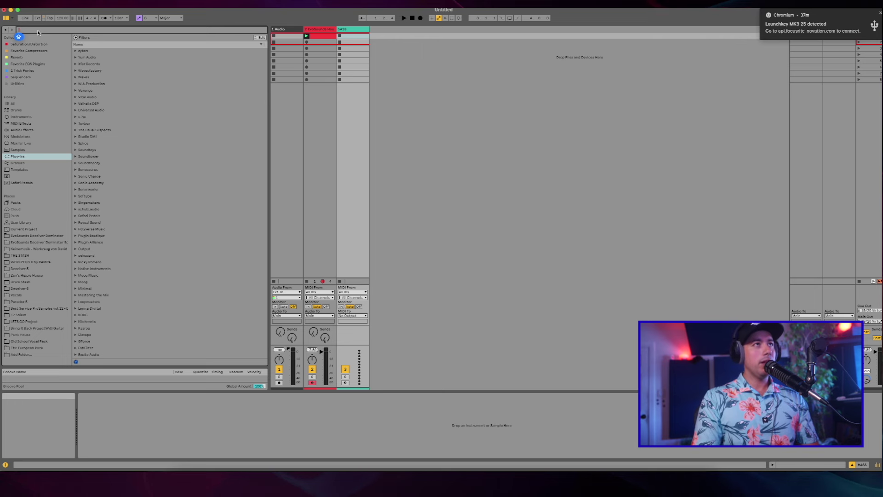
text(SERUM)
click(86, 65)
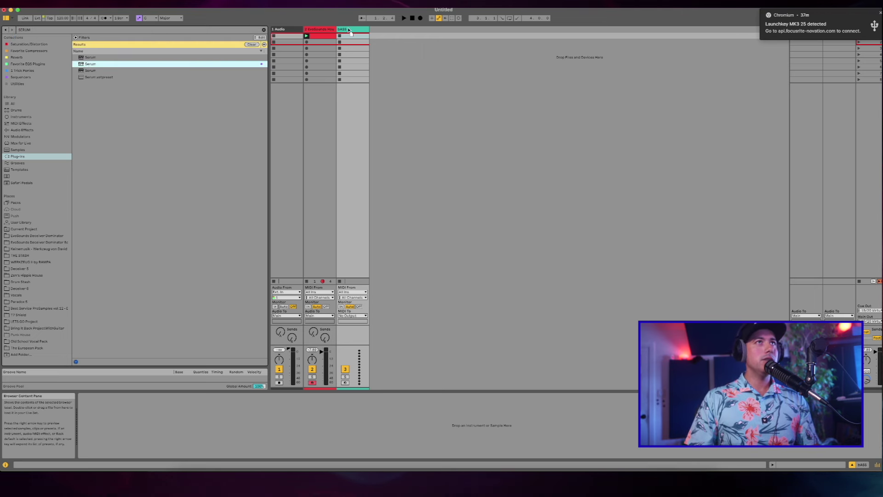
drag(350, 32, 349, 31)
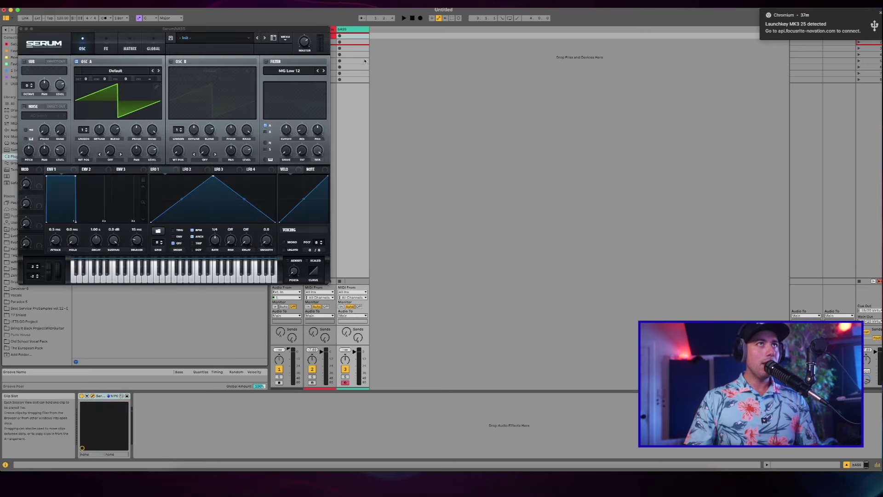
Step: Create an empty MIDI clip in the BASS track's first slot with an enlarged note editor, and set the scale root to D#/Eb
double_click(358, 40)
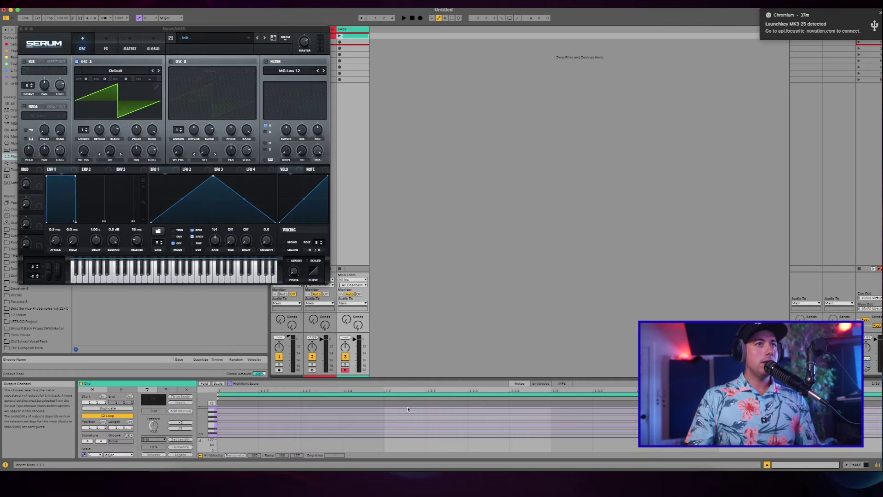
drag(412, 378, 413, 315)
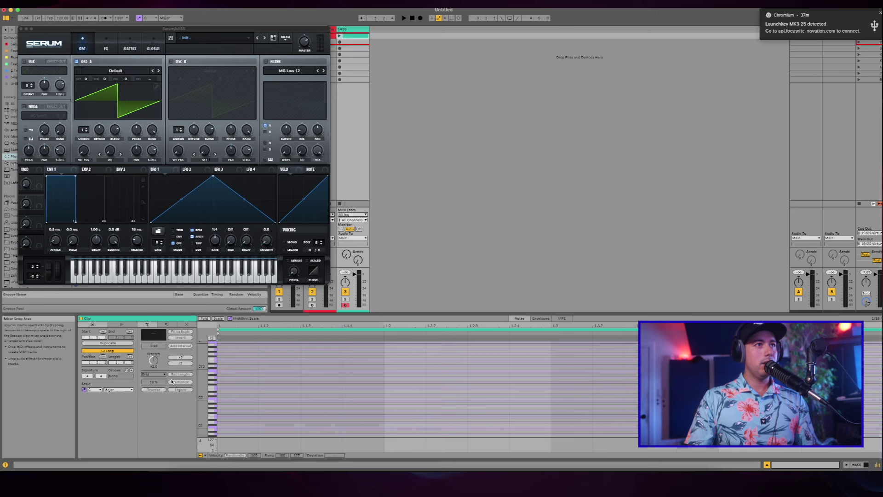
drag(202, 375, 202, 354)
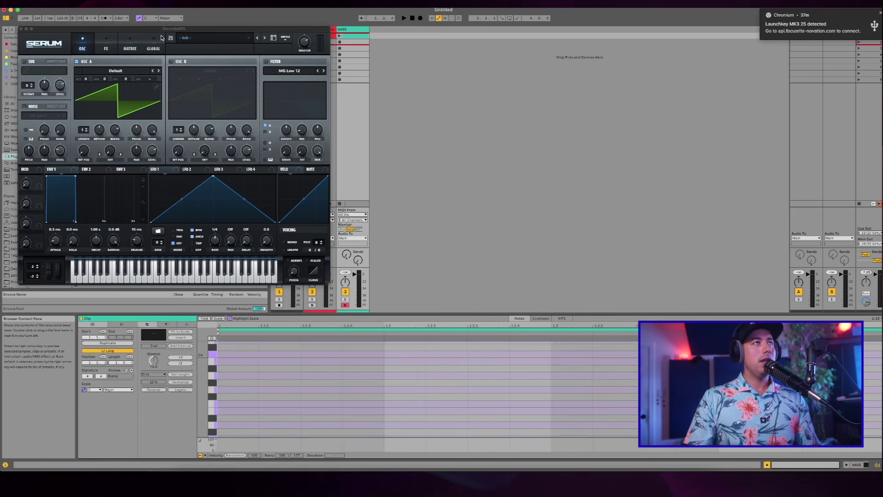
click(151, 19)
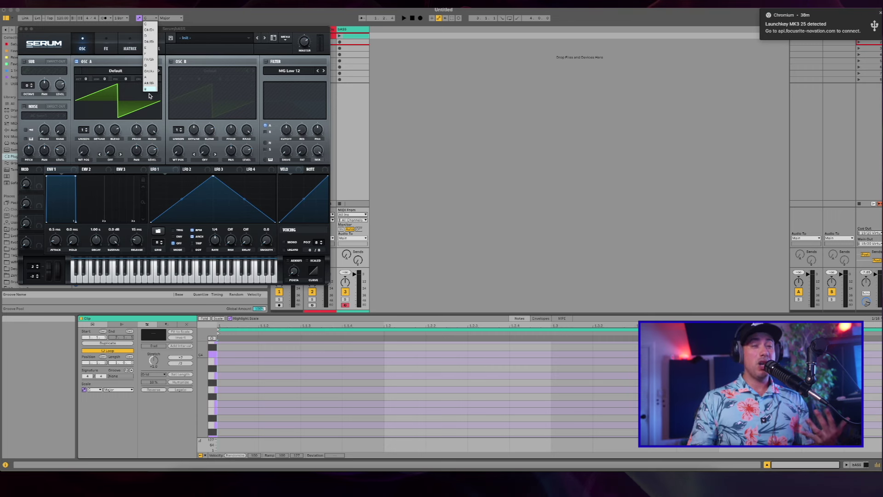
click(151, 41)
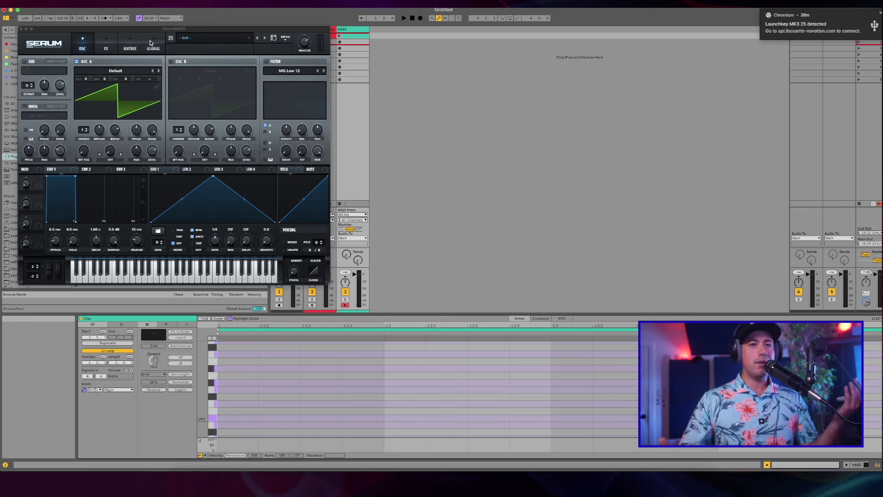
Step: Draw an eighth-note D#3 at the start of the bass clip and duplicate it seven times to fill the bar
scroll(237, 419, down, 1)
double_click(253, 413)
drag(257, 413, 300, 413)
key(super+d)
key(super+d)
key(super+d)
key(super+d)
key(super+d)
key(super+d)
key(super+d)
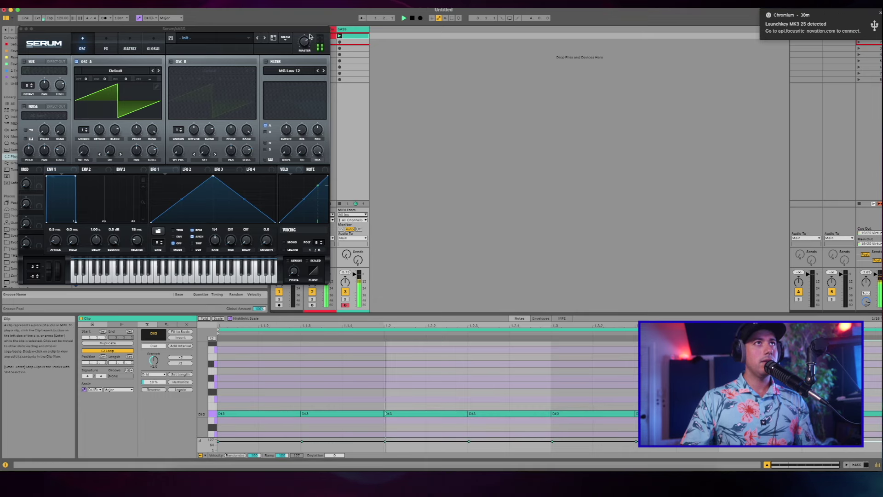
Step: Move the Serum window clear of the browser and tracks, and lower the main volume while playing kick and bass
drag(306, 30, 668, 38)
key(space)
drag(876, 275, 876, 278)
key(space)
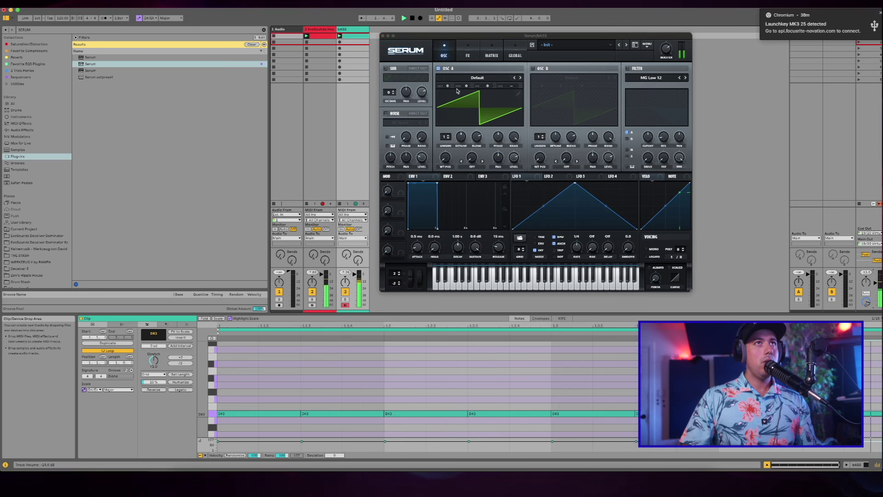
Step: Lower oscillator A by three octaves to -3 Oct and load the Analog wavetable Basic Shapes into it
drag(447, 86, 450, 97)
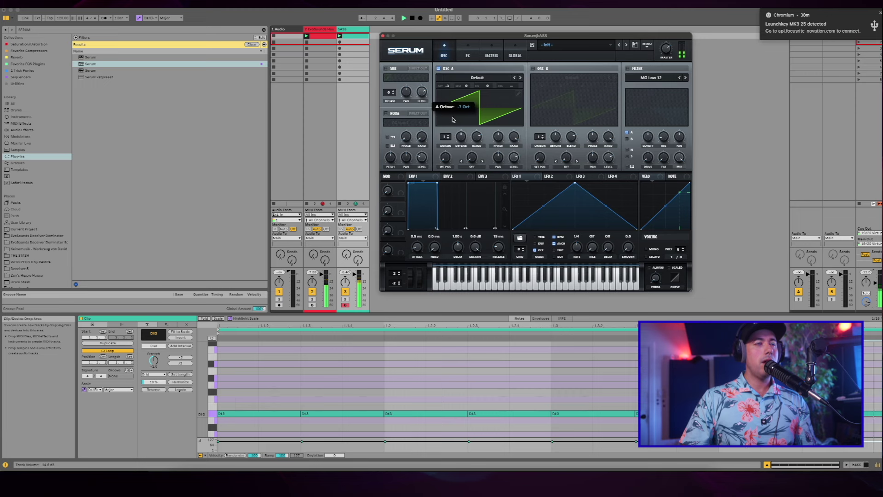
key(space)
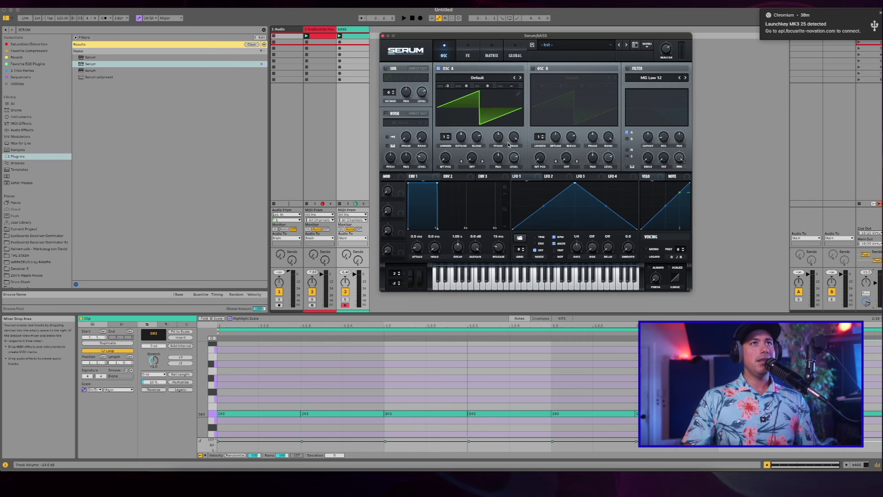
click(476, 79)
mouse_move(483, 87)
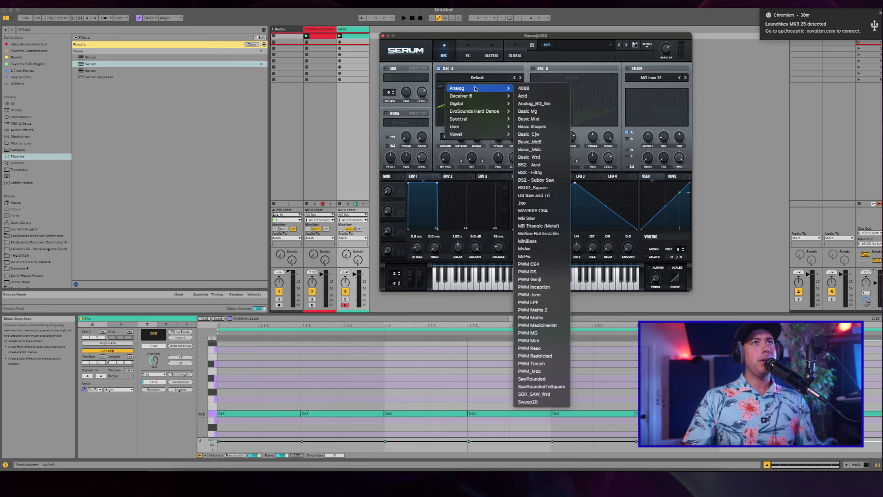
click(534, 128)
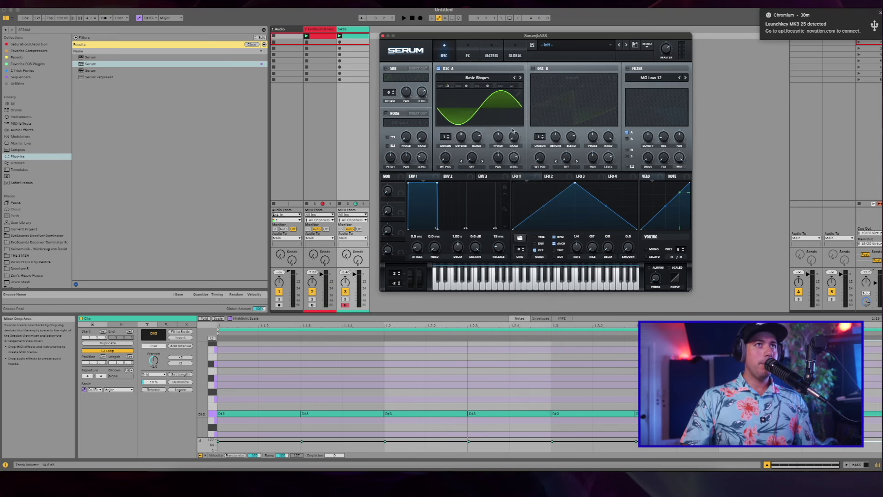
Step: Try the square waveform with two unison voices on oscillator A, and return unison to one voice
drag(445, 158, 459, 134)
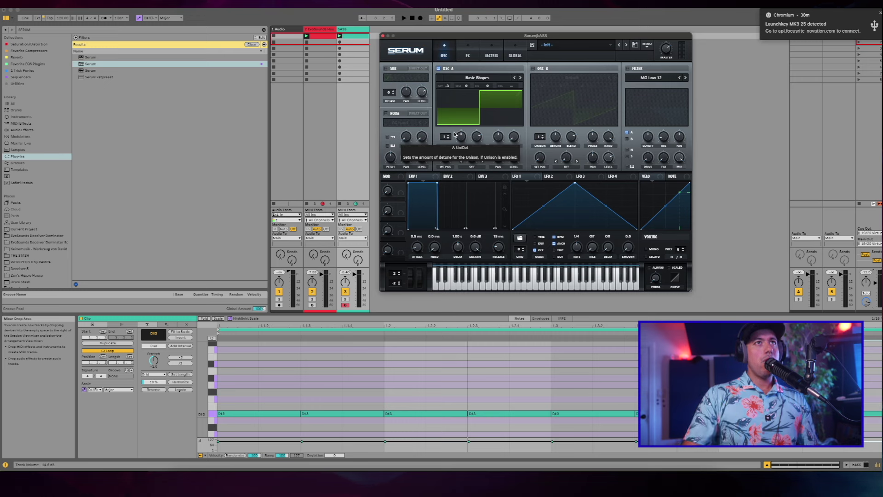
drag(446, 136, 476, 106)
drag(446, 136, 445, 183)
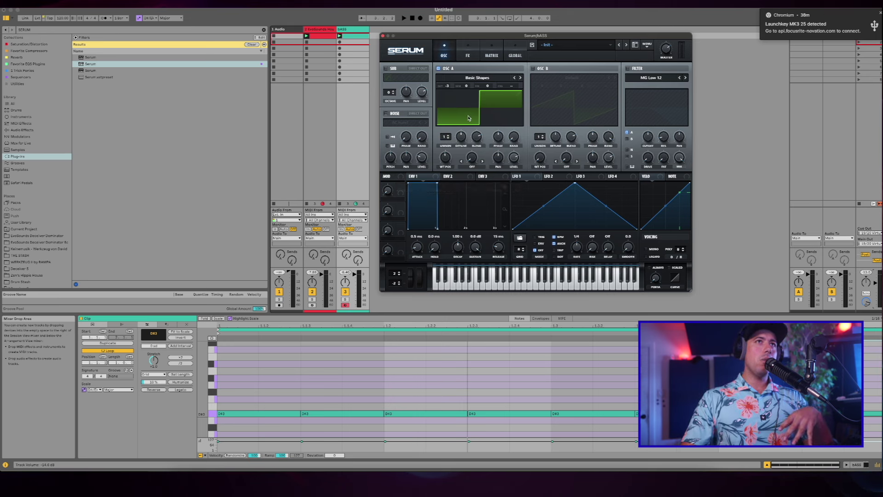
click(448, 136)
click(476, 119)
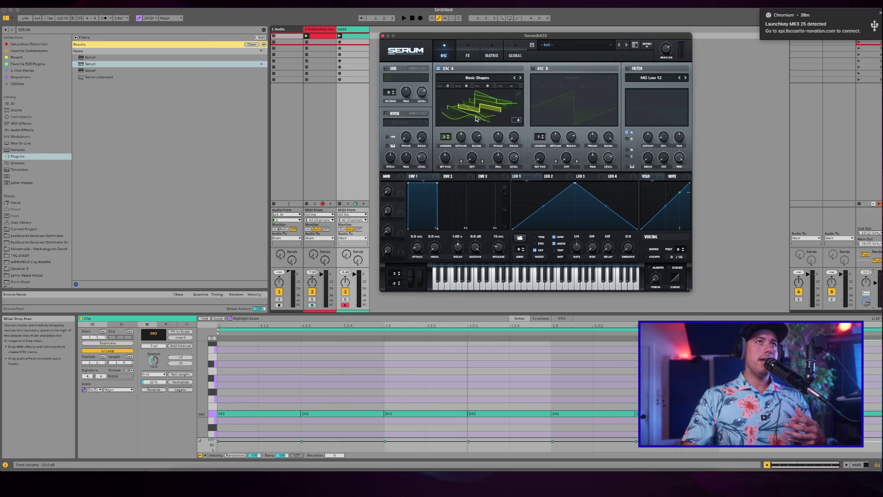
click(476, 118)
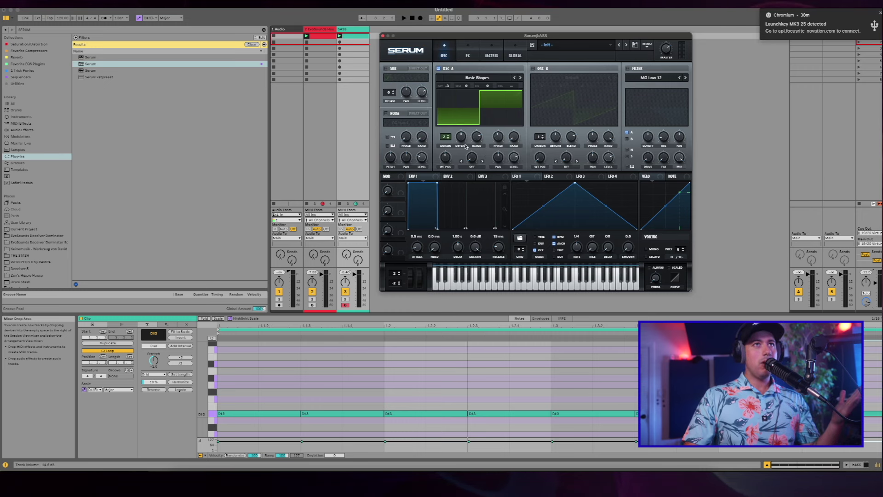
drag(494, 142, 489, 133)
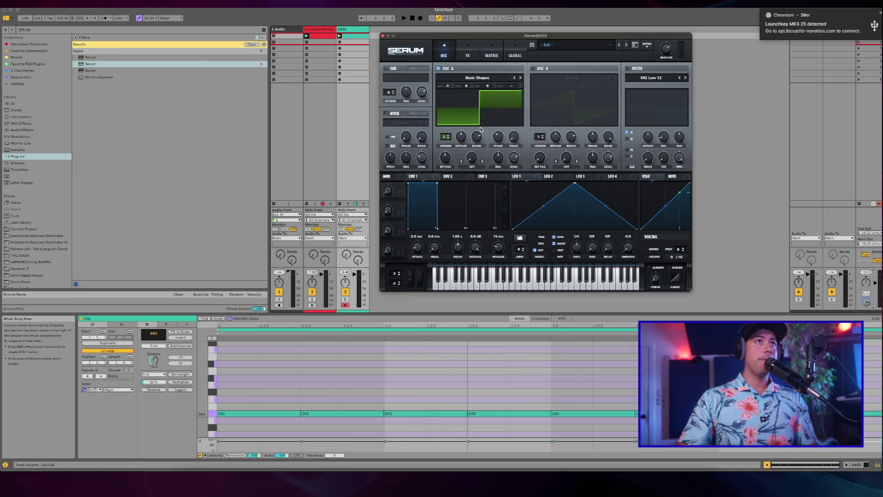
drag(445, 139, 446, 147)
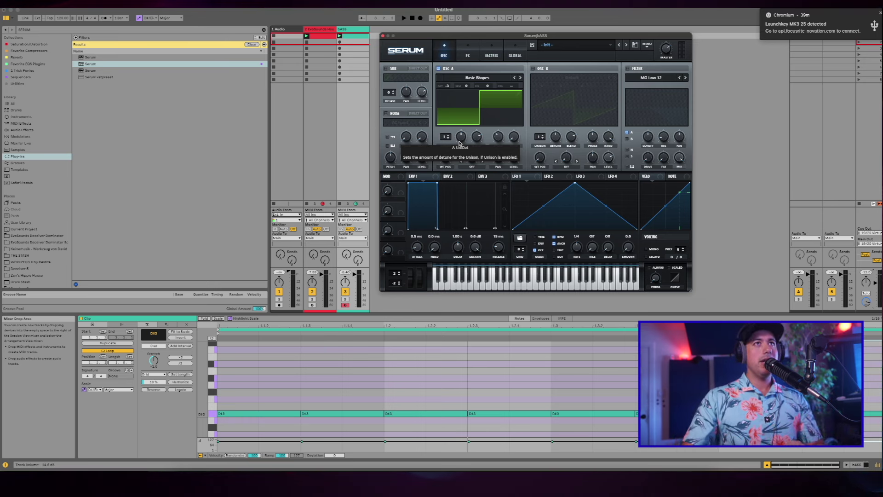
Step: Move oscillator A's wavetable position to the sawtooth shape and enable the MG Low 12 filter with its cutoff at about 70 Hz
drag(448, 167, 439, 172)
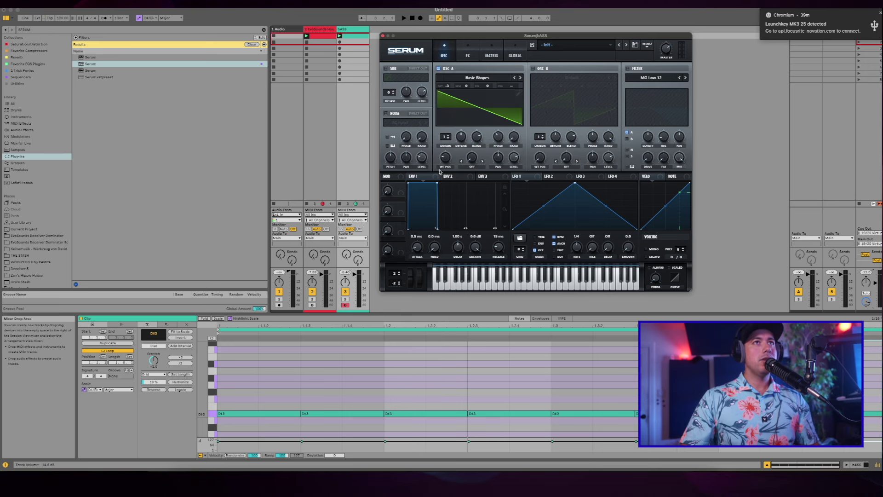
click(629, 69)
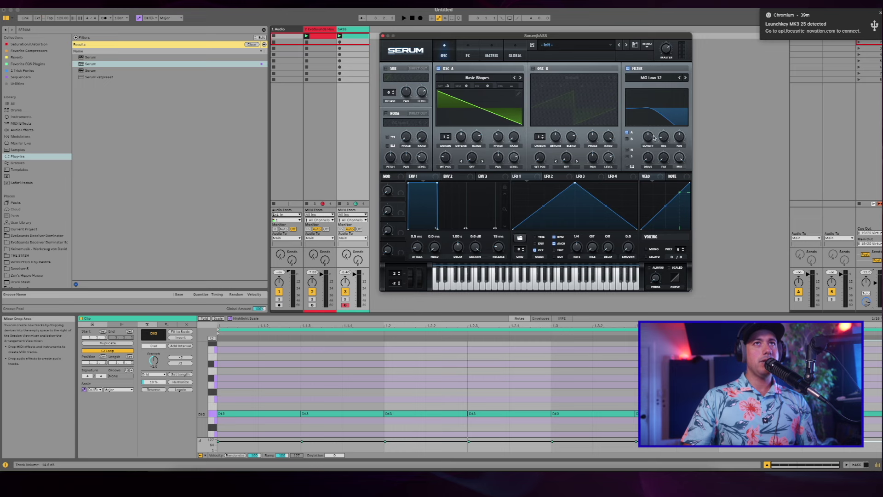
mouse_move(647, 138)
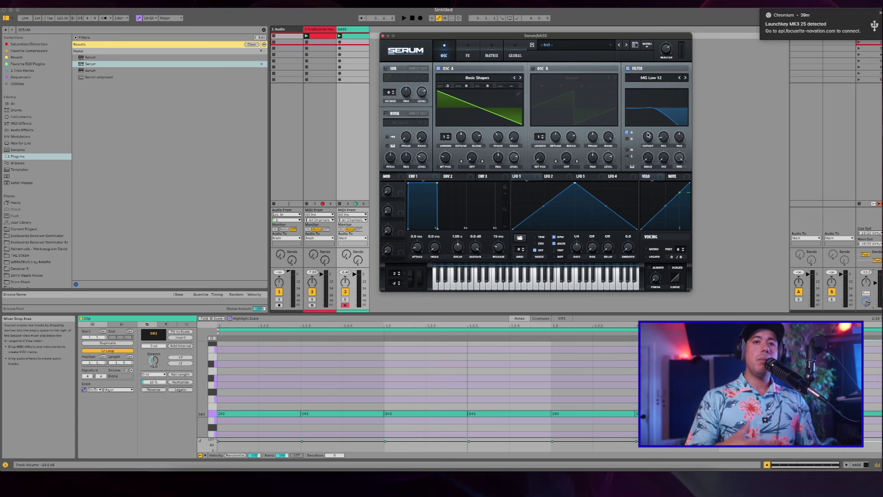
drag(648, 135, 660, 122)
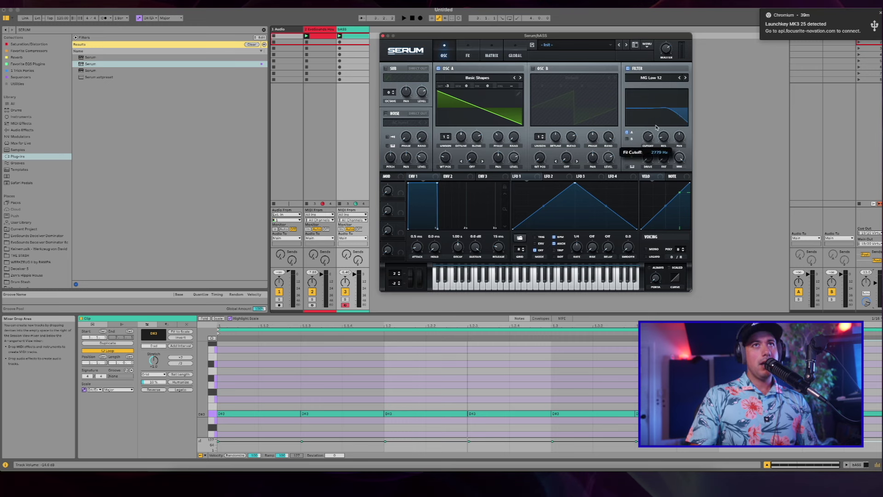
key(space)
drag(657, 125, 643, 150)
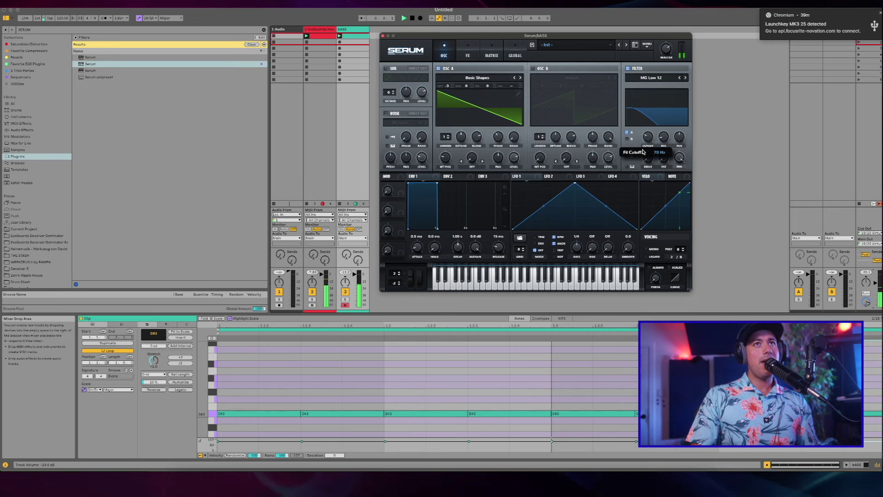
Step: Set envelope 2's sustain to 0% and assign it to the filter cutoff, checking the modulation amount during playback
click(452, 177)
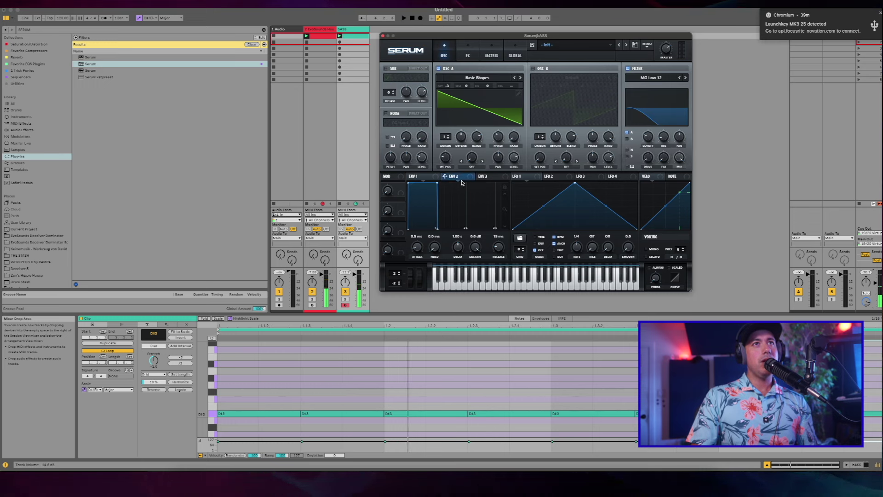
drag(479, 250, 435, 305)
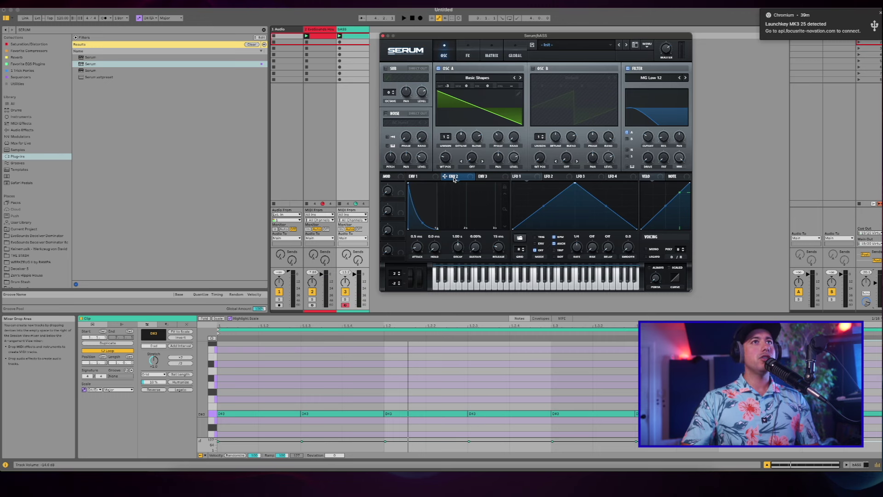
drag(541, 164, 644, 135)
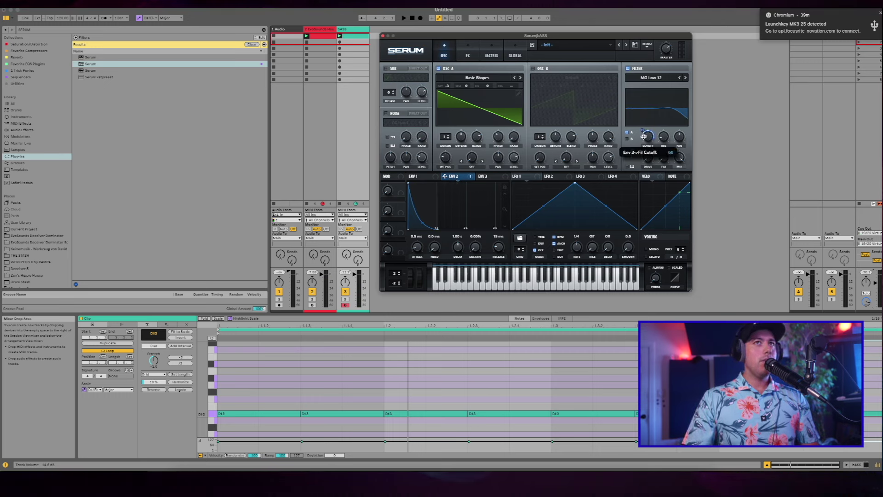
drag(644, 137, 642, 140)
key(space)
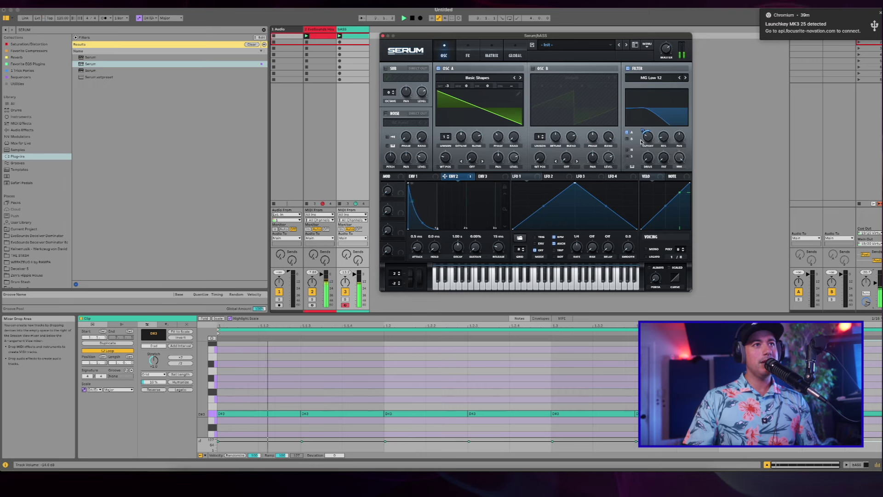
key(space)
Step: Delete the on-beat D#3 notes from the bass clip, keeping only the offbeats, and play it with the kick
drag(273, 427, 427, 414)
key(Delete)
double_click(426, 414)
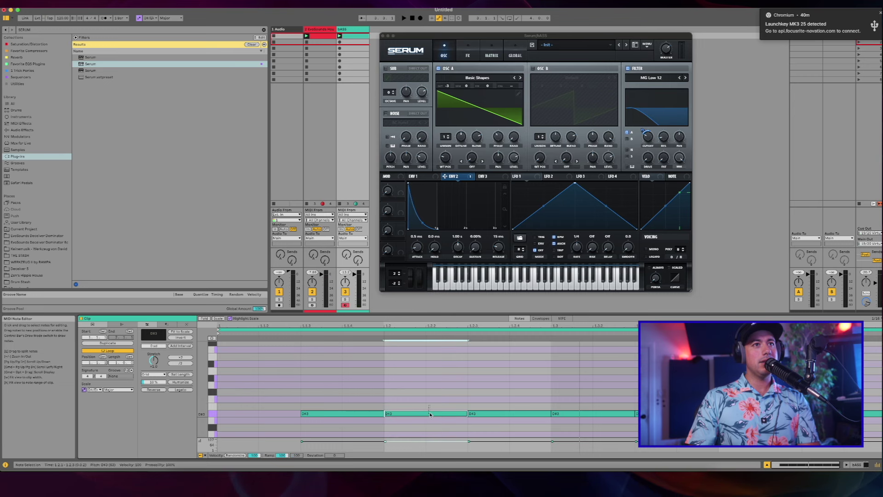
click(553, 441)
key(Delete)
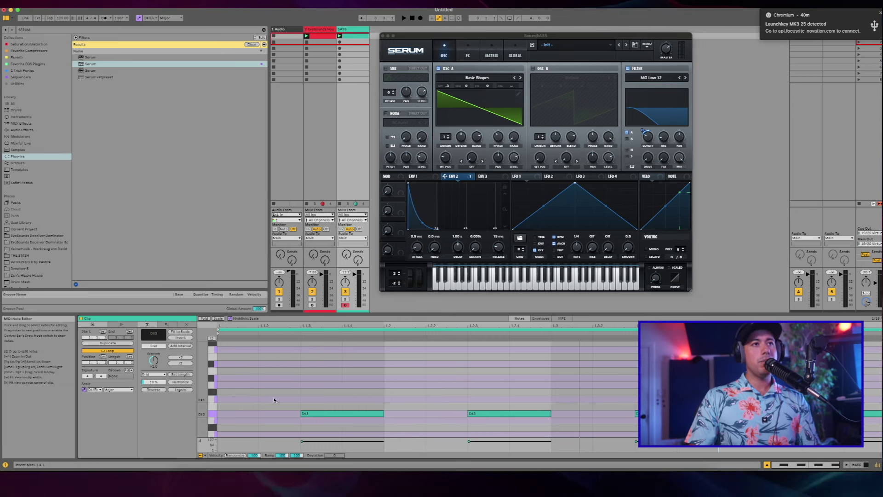
key(space)
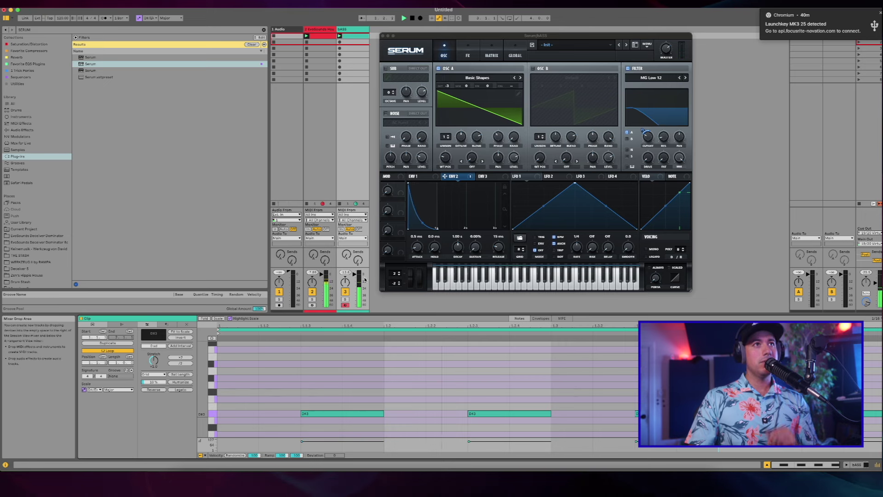
key(space)
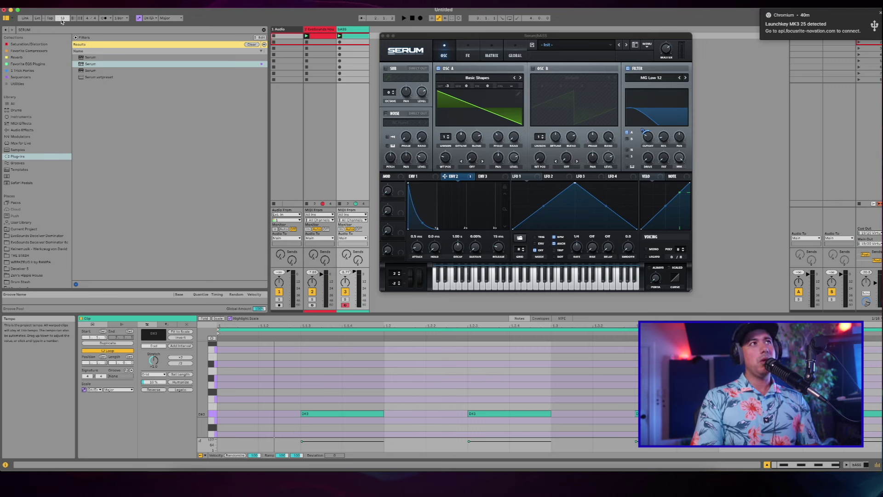
key(space)
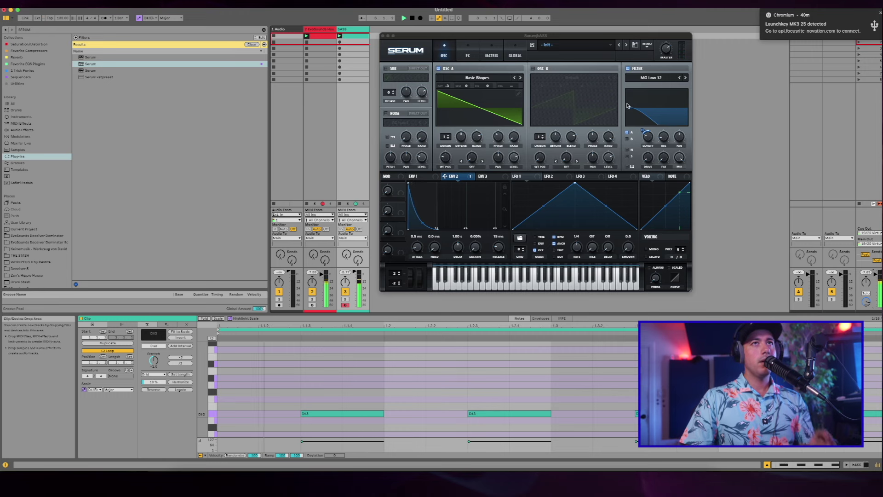
Step: Set envelope 1's decay to 291 ms and its sustain to -2.4 dB while the kick and bass play
click(431, 178)
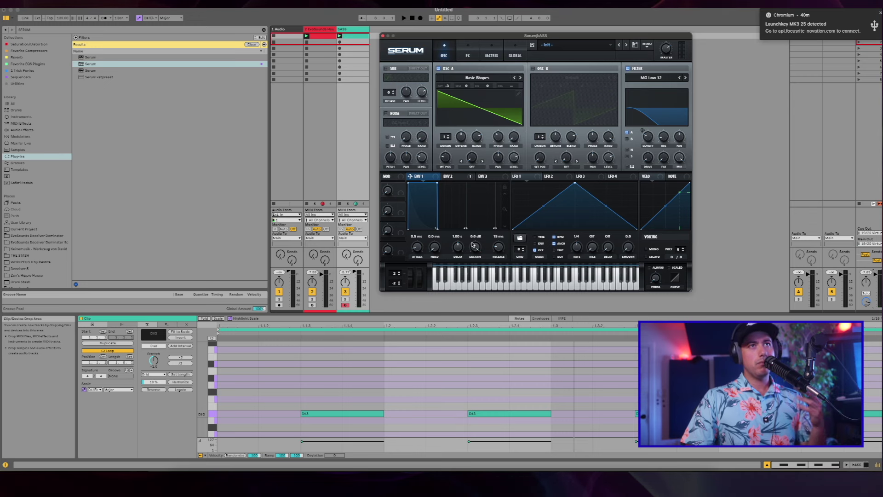
drag(475, 247, 469, 320)
drag(456, 247, 450, 254)
key(space)
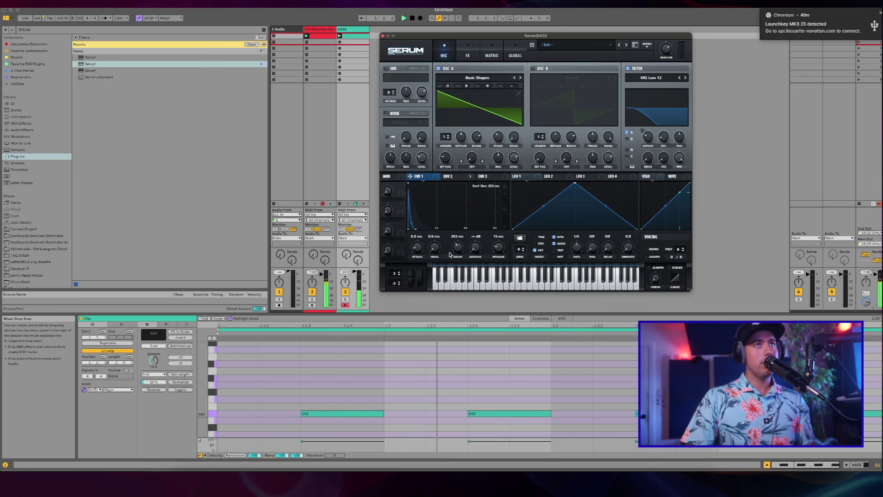
scroll(450, 254, up, 2)
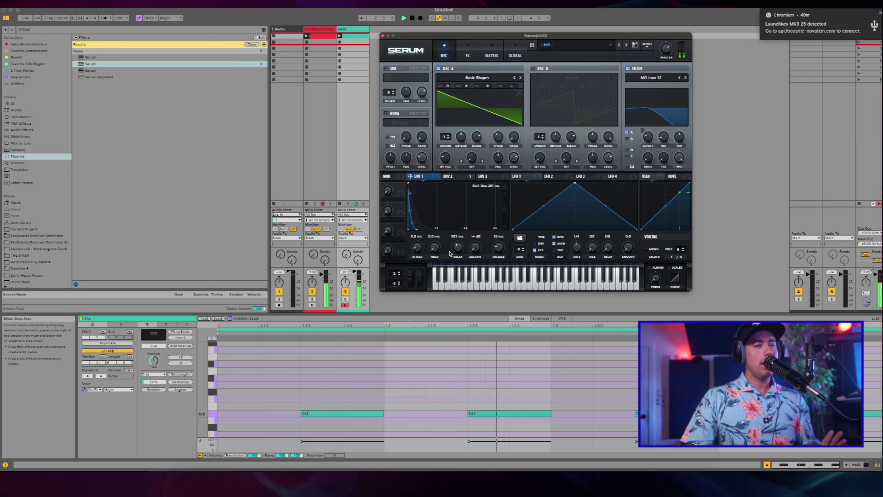
drag(475, 247, 487, 187)
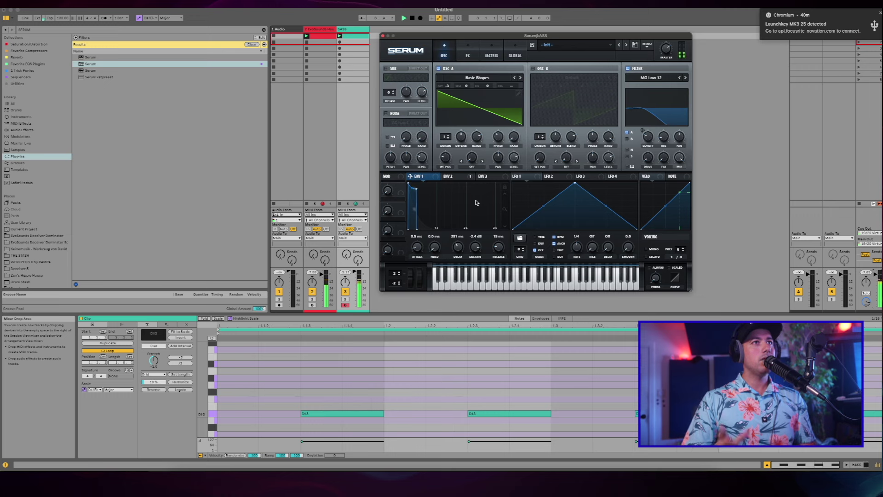
Step: Draw an eighth-note D#3 at the start of the bass clip, duplicate it to fill the gaps between the offbeats, and play the result
double_click(253, 414)
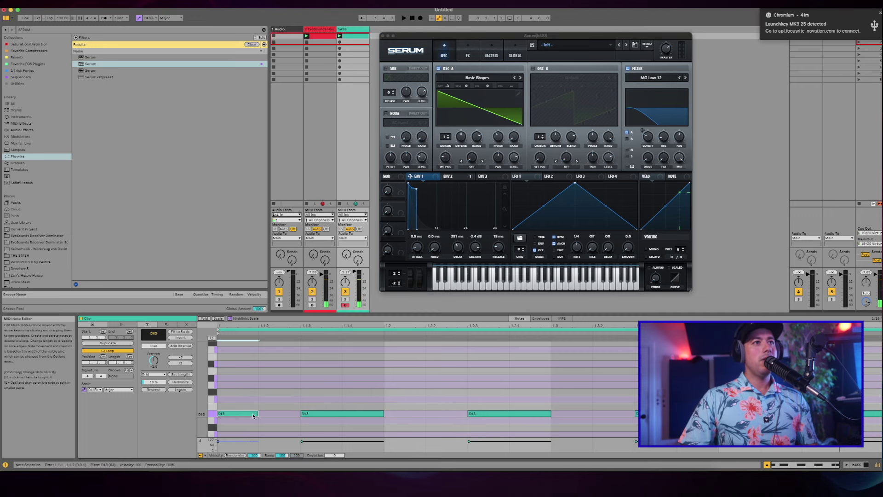
drag(258, 414, 300, 414)
key(ctrl+d)
key(ctrl+d)
key(ctrl+d)
key(ctrl+d)
key(space)
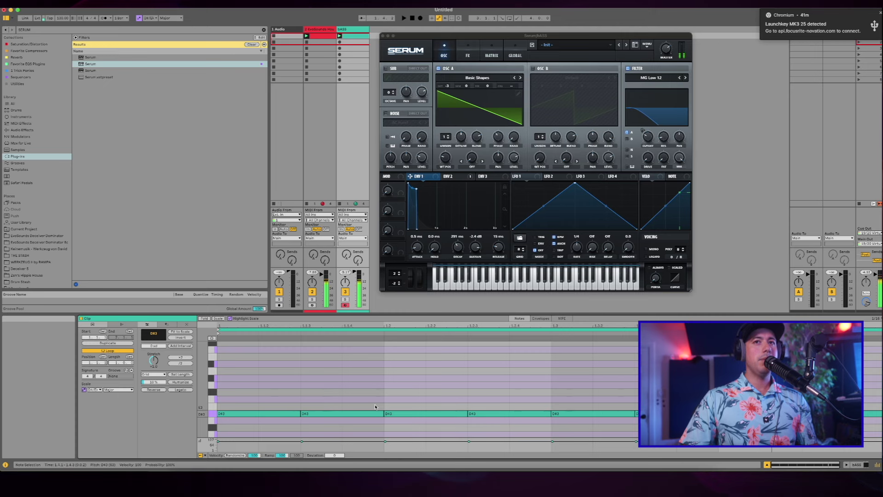
key(space)
Step: Show the BASS track's devices, search the browser for KICKSTART, and load Kickstart 2 onto the track
key(shift+Tab)
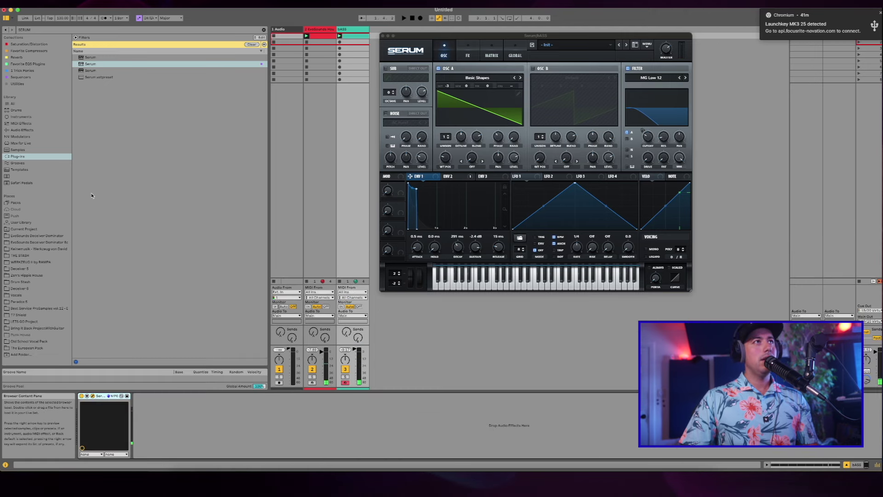
key(super+f)
text(KICKSTART)
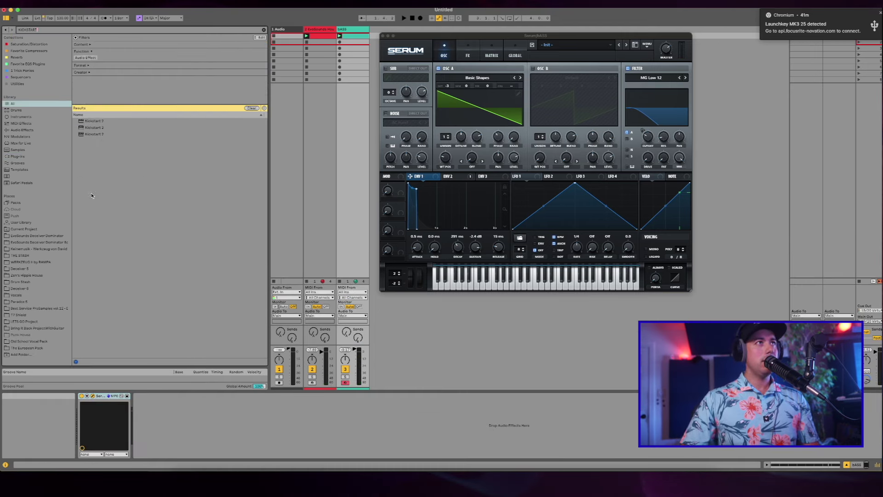
click(92, 128)
double_click(92, 127)
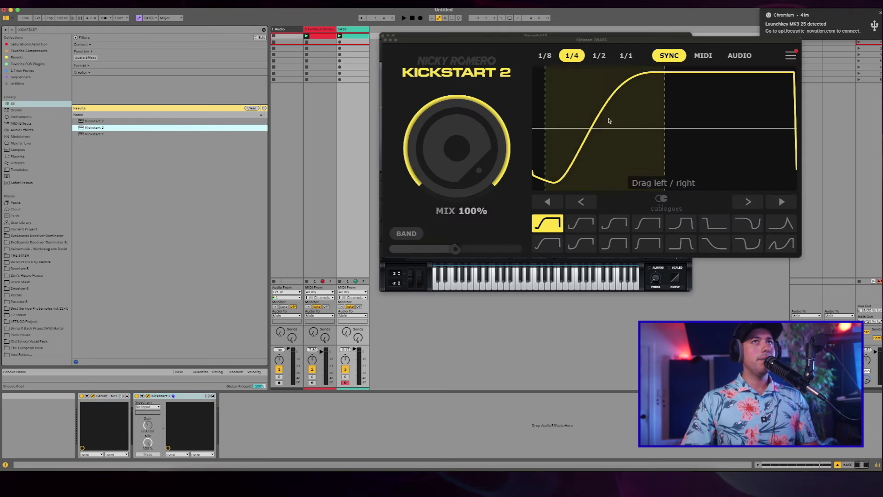
Step: Remove Kickstart 2 from the BASS track and clear the KICKSTART search in the browser
click(161, 396)
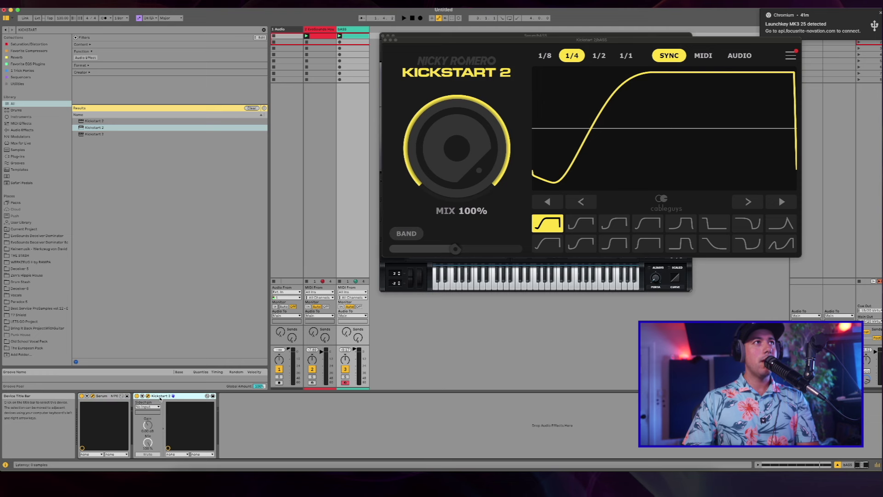
key(Delete)
click(19, 130)
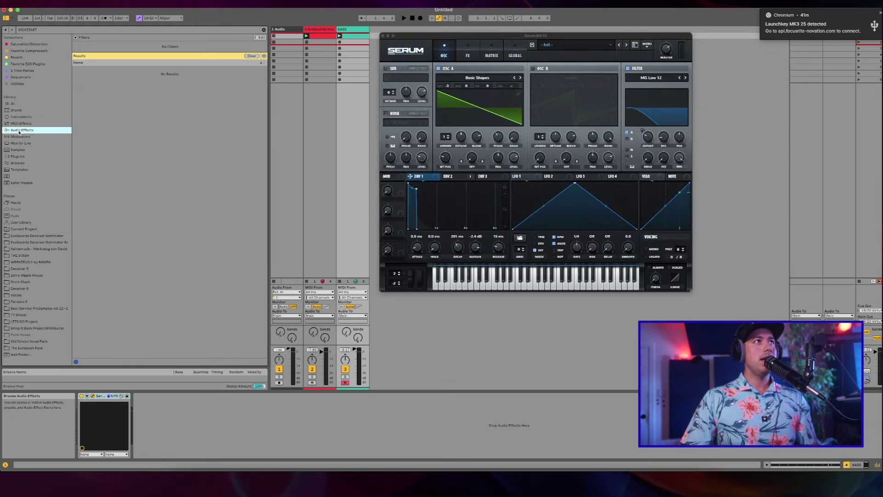
drag(41, 30, 6, 31)
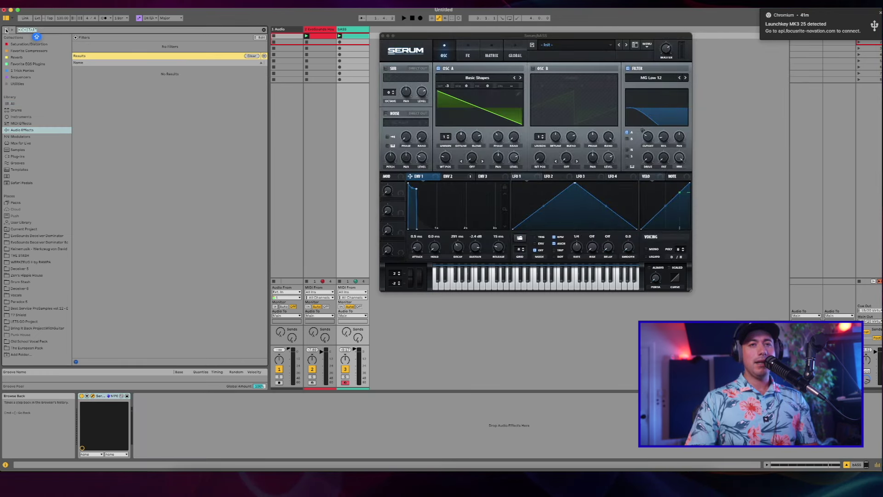
key(BackSpace)
Step: Search the whole library for PRO and load Pro-Q 3 onto the kick track
key(super+f)
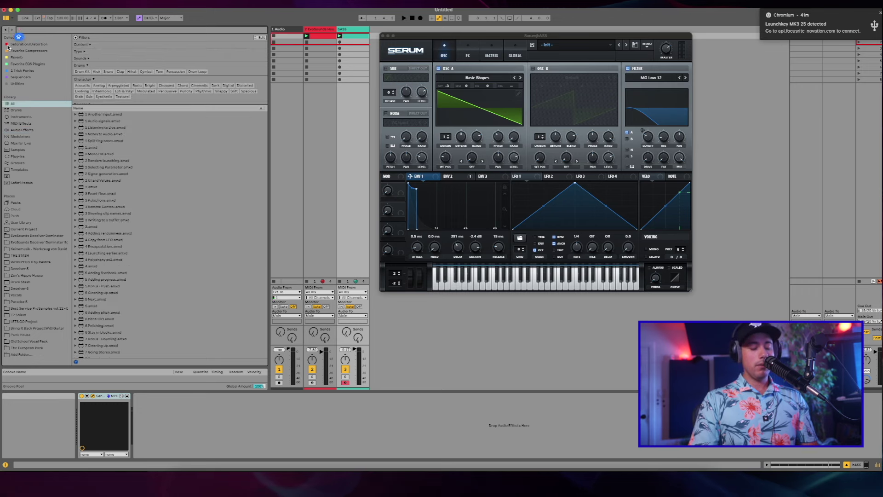
text(PRO)
drag(95, 302, 328, 29)
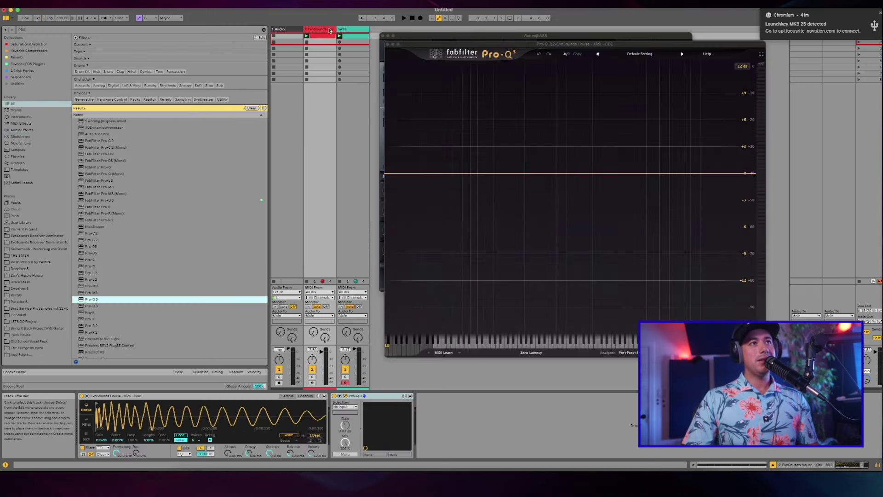
Step: Play the loop and overlay the kick's spectrum in the BASS track's Pro-Q 3 analyzer to examine where the two sounds collide
key(space)
drag(532, 46, 643, 30)
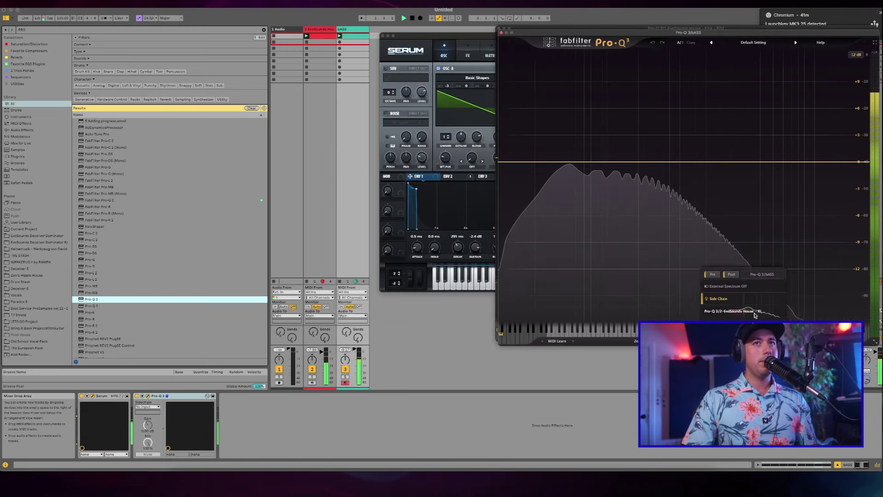
click(733, 311)
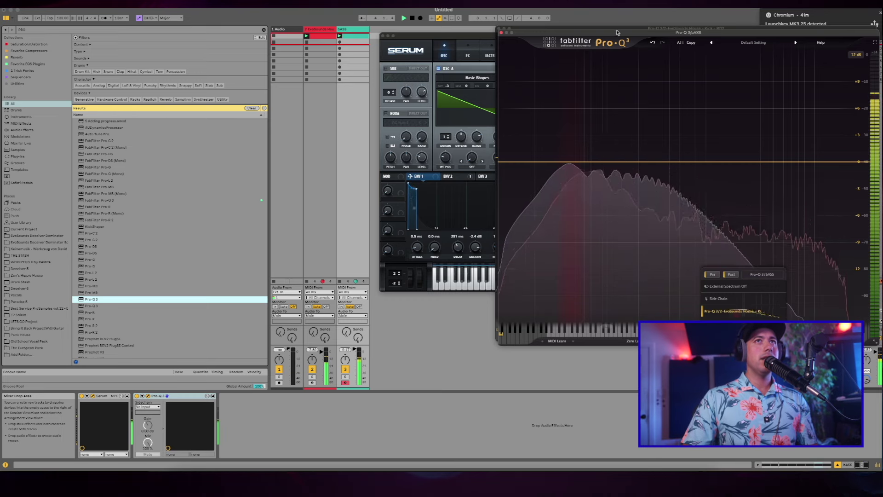
drag(689, 32, 263, 66)
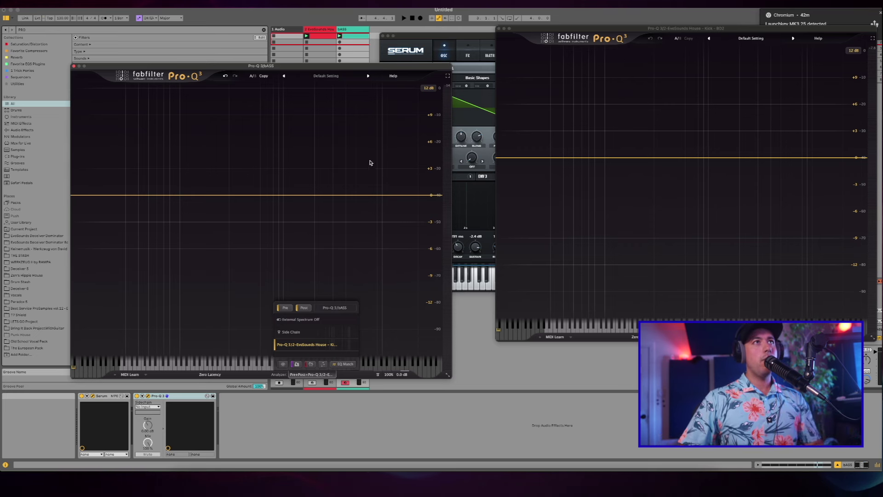
Step: Close the BASS track's Pro-Q 3 window and delete Pro-Q 3 from both the BASS and kick tracks
click(74, 66)
click(177, 396)
key(Delete)
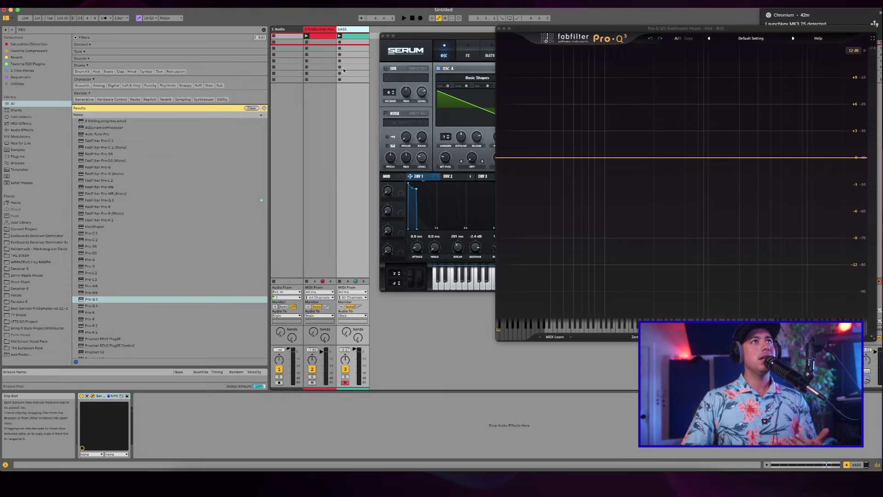
click(319, 30)
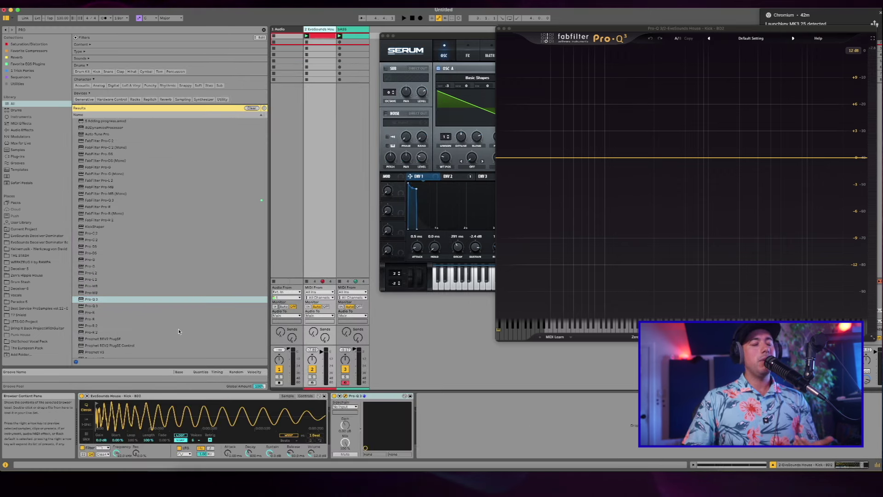
click(357, 397)
key(Delete)
Step: Search the audio effects for COMPRE and load Compressor onto the BASS track after Serum
click(21, 130)
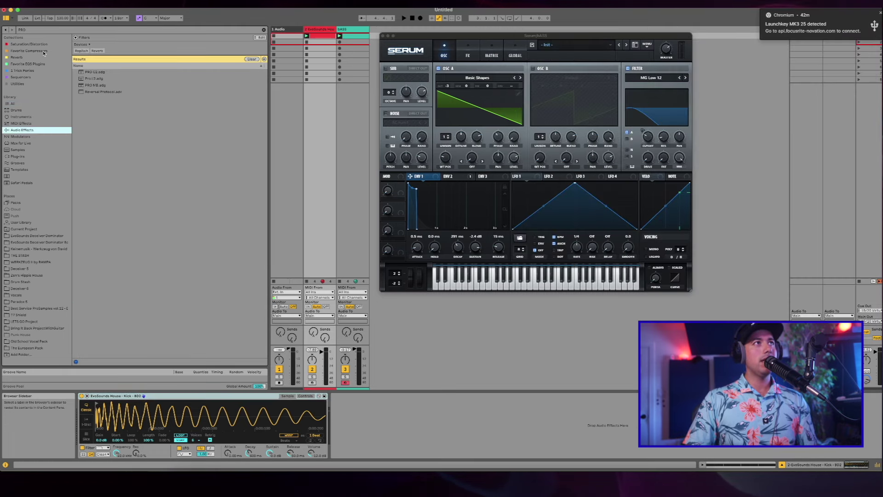
click(23, 30)
text(COMPRE)
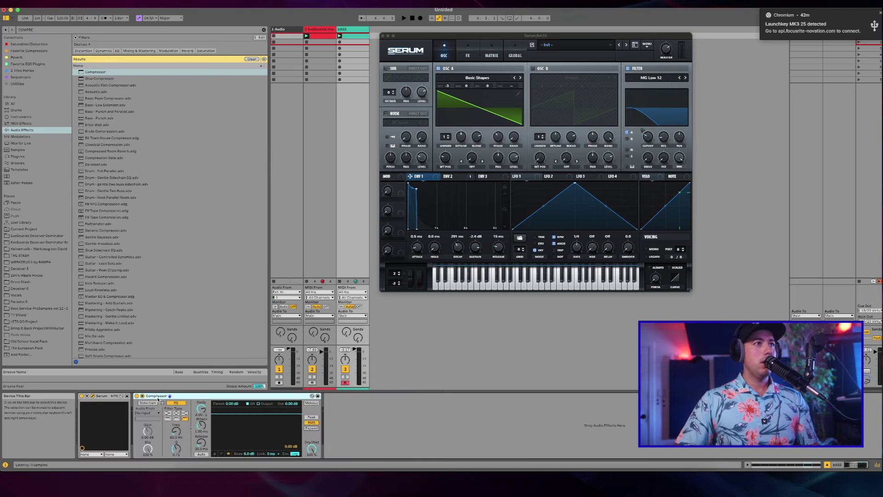
Step: Enable the Compressor's sidechain and choose the EvoSounds House kick track as its audio source
click(148, 402)
click(147, 412)
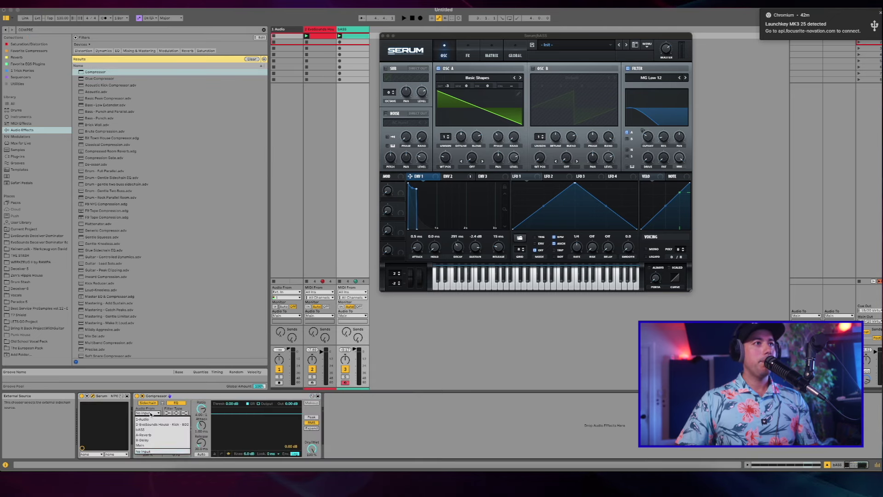
click(152, 424)
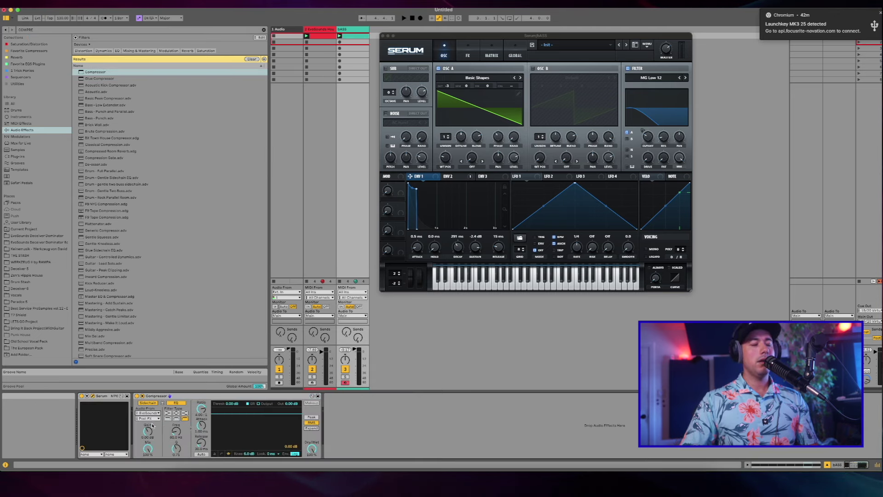
Step: Switch the Compressor to its compact meter view, lower its threshold while the loop plays, and raise its ratio
click(214, 453)
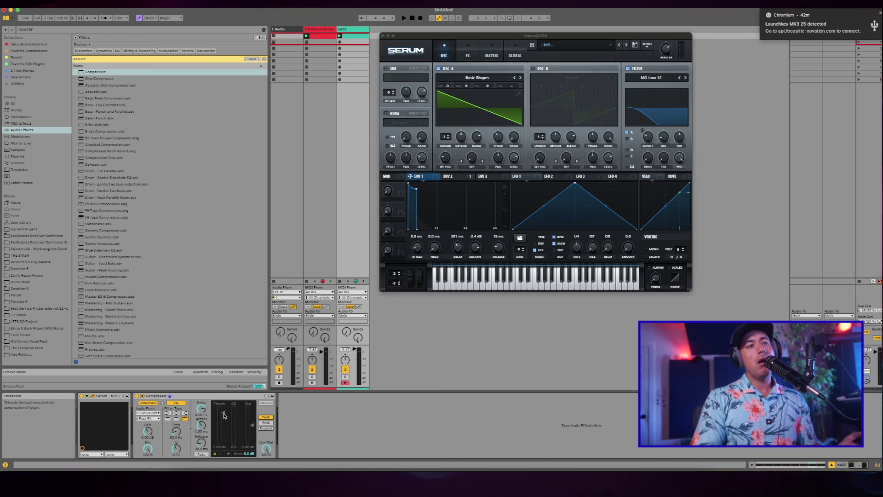
key(space)
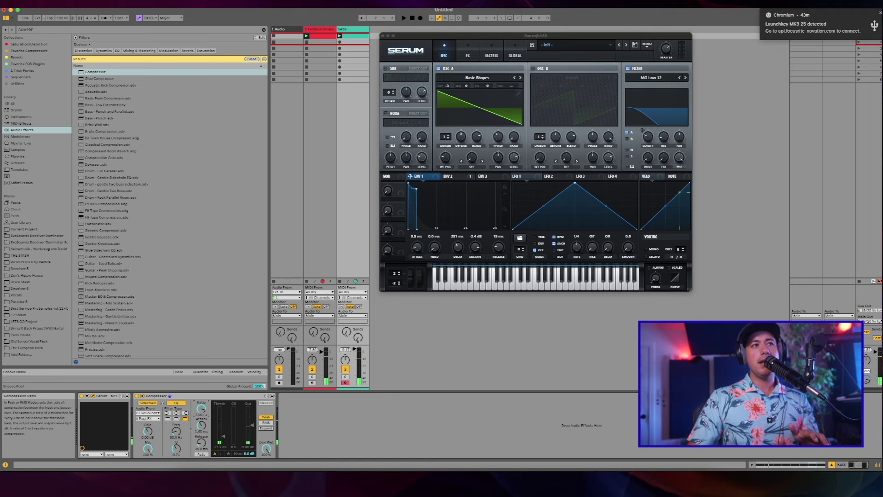
drag(204, 411, 205, 400)
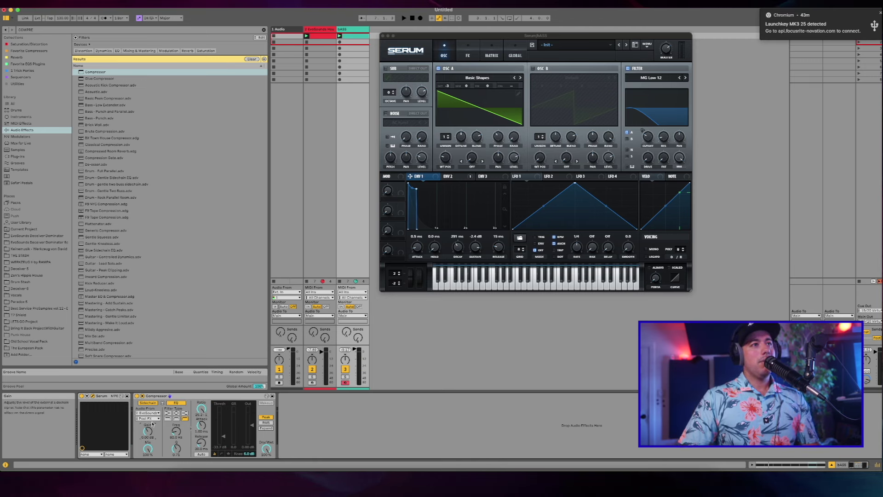
Step: Play the loop, solo the BASS track to check it, and raise the Compressor's sidechain EQ frequency and release time
key(space)
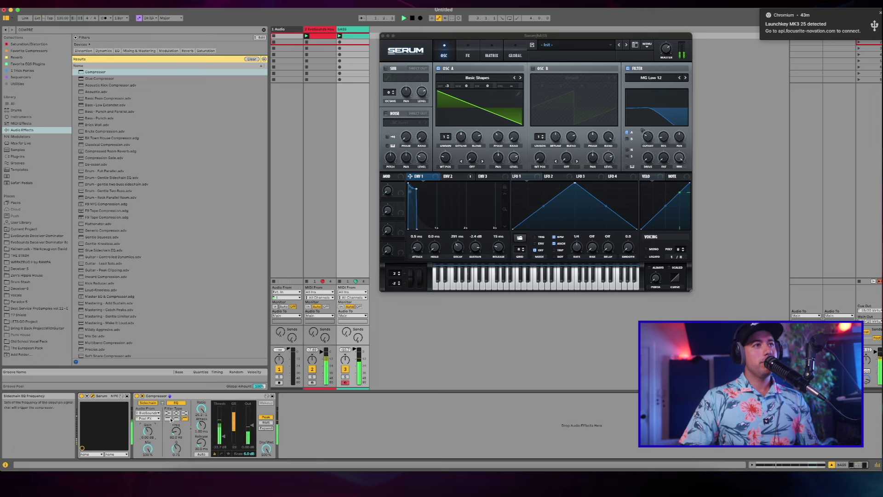
click(345, 377)
drag(176, 431, 176, 414)
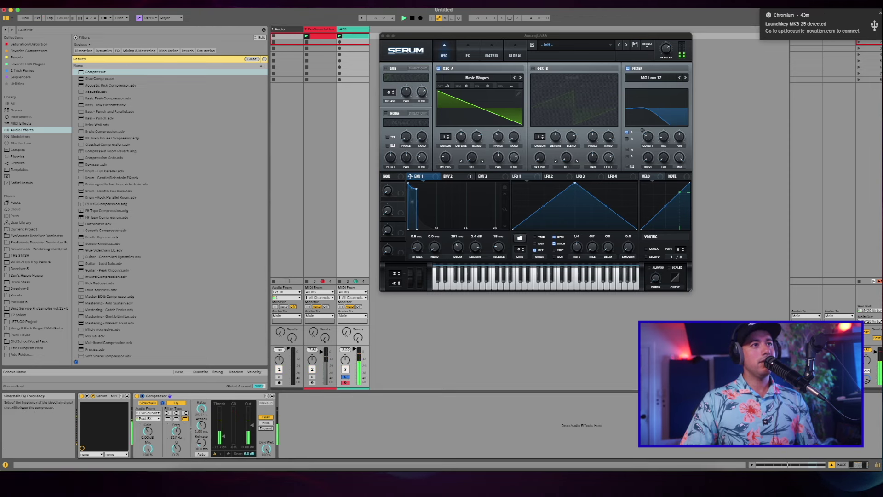
drag(201, 442, 201, 439)
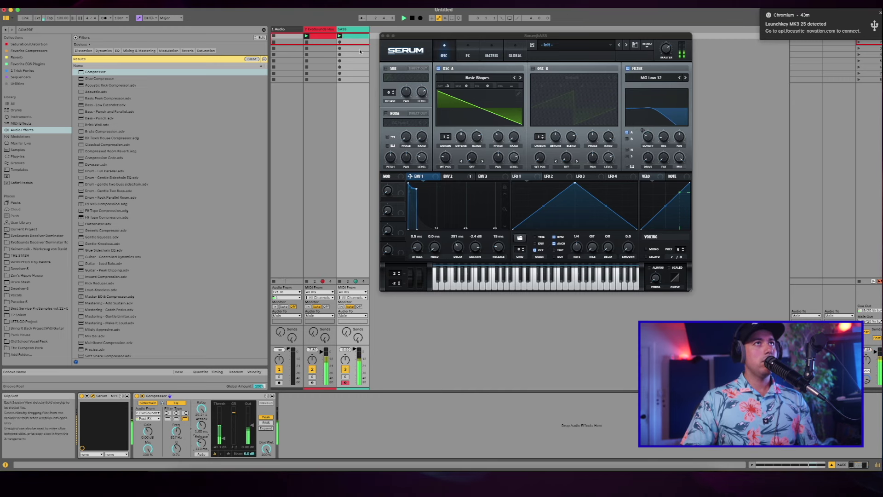
key(space)
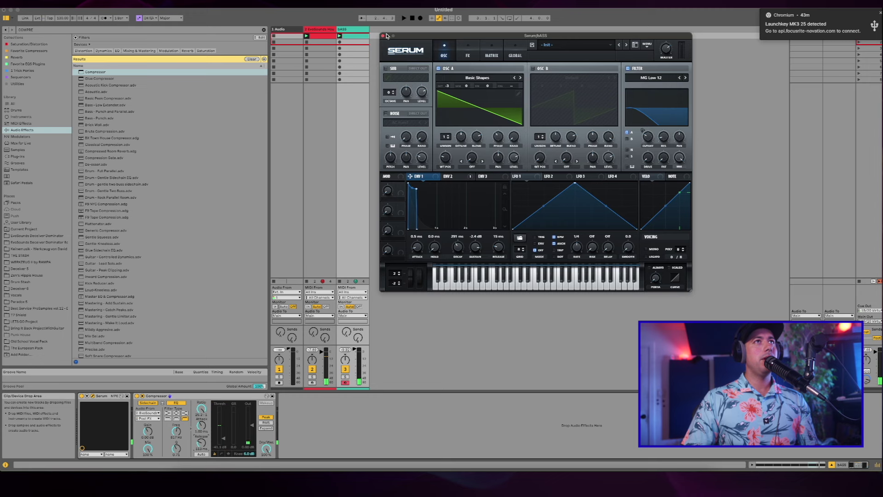
Step: Close the Serum window and add two MIDI tracks named OH and Clap
click(383, 36)
key(super+shift+t)
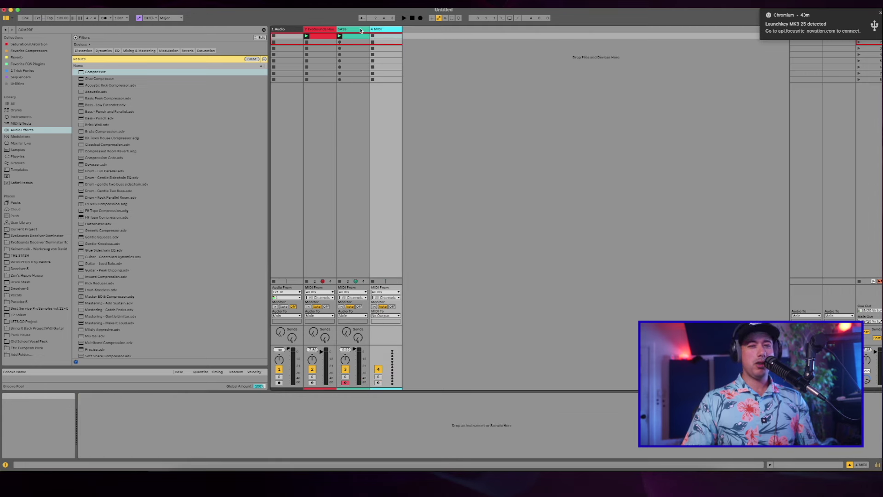
key(super+r)
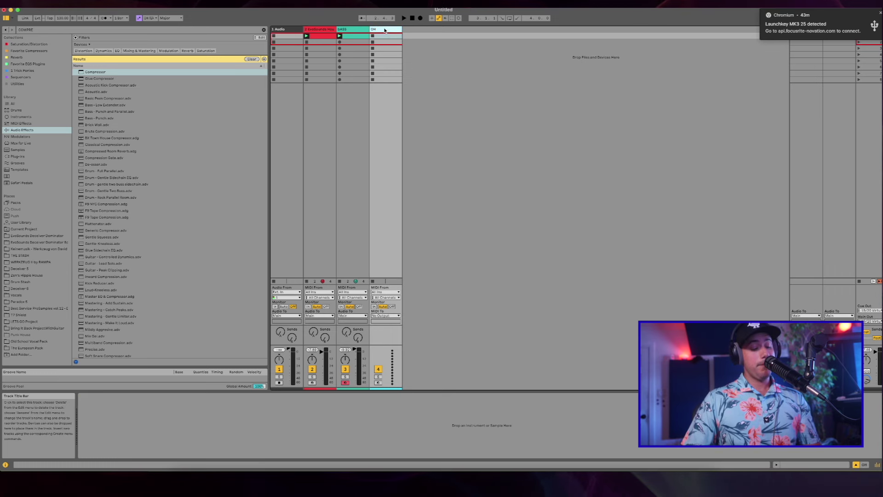
key(super+shift+t)
text(Clap)
key(Return)
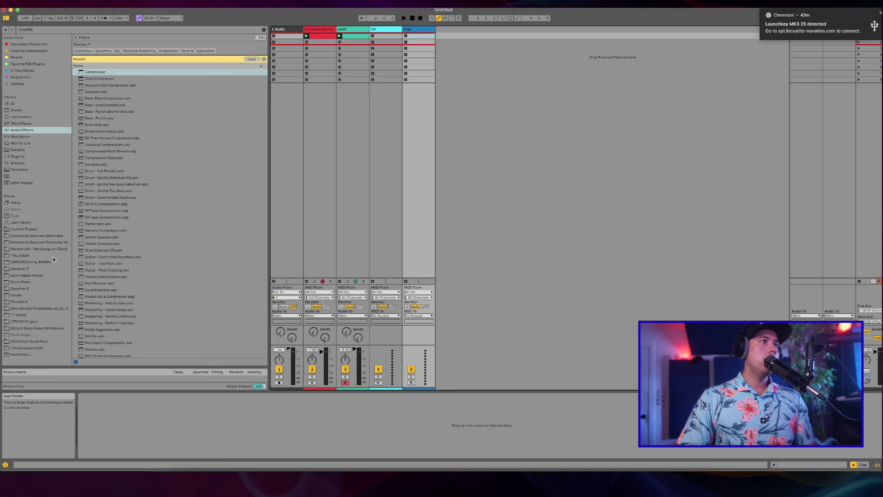
Step: Browse the EvoSounds Deceiver Dominator folder without the search filter, widen the browser, and expand the Claps one-shots
click(37, 235)
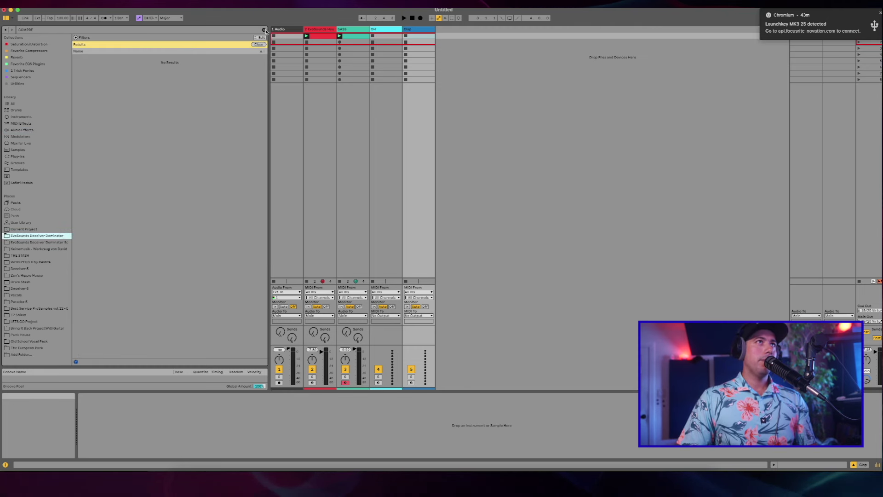
click(258, 44)
drag(266, 113, 297, 111)
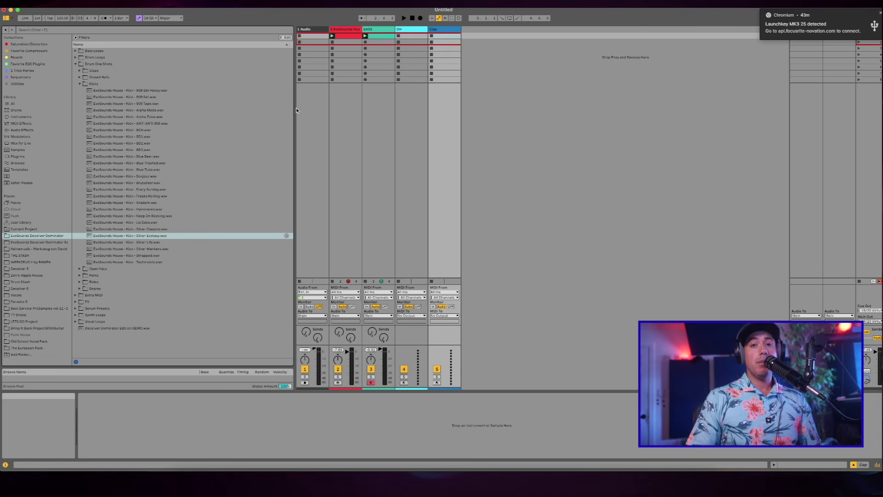
click(80, 71)
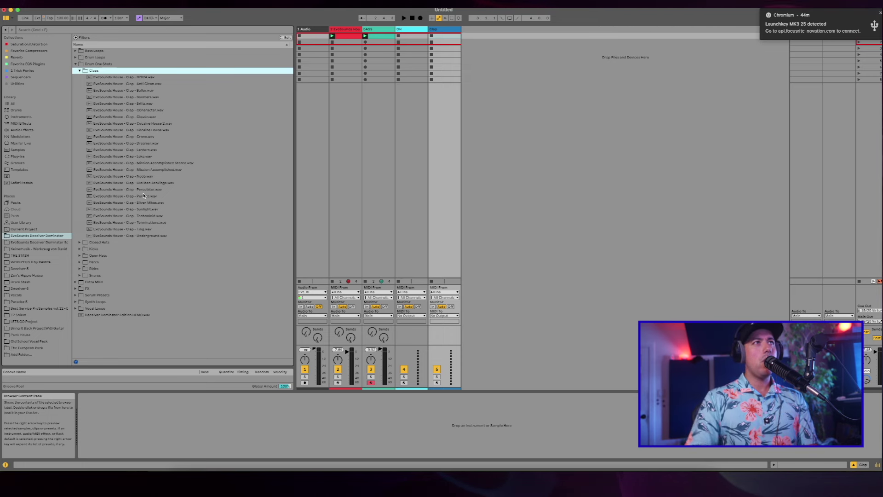
Step: Audition the Dreamer and Loko clap samples and load Loko onto the Clap track
click(132, 146)
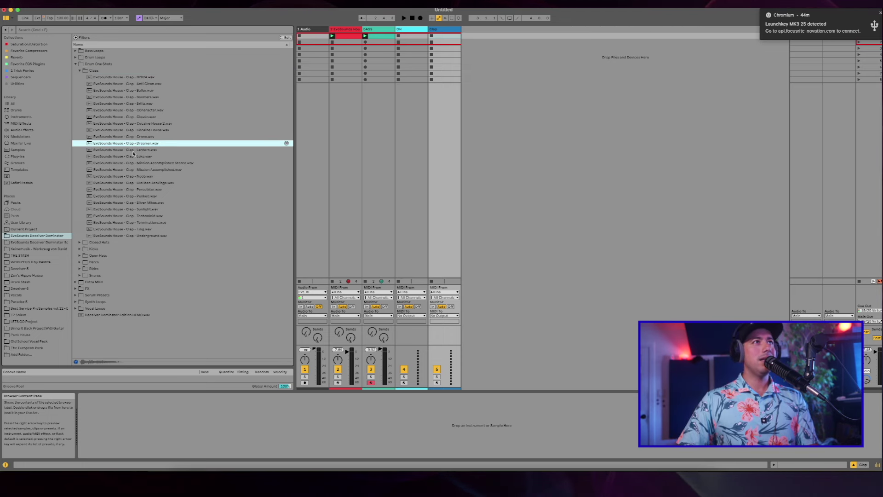
click(134, 156)
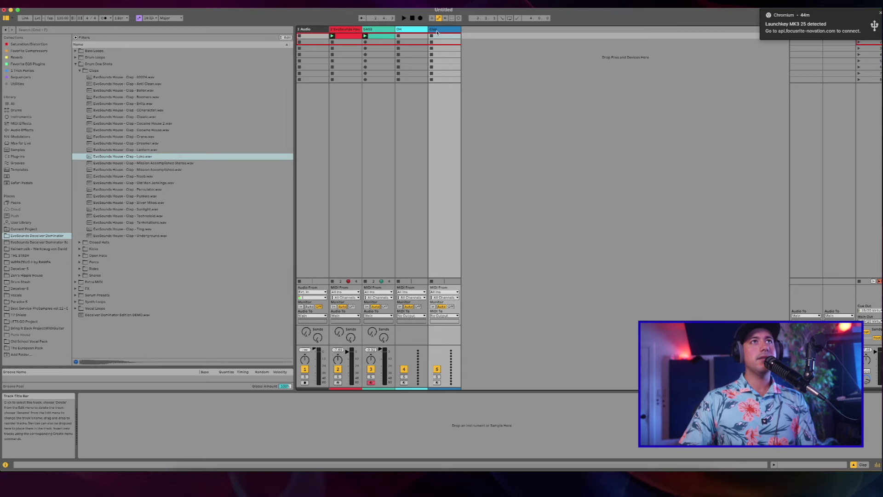
double_click(122, 157)
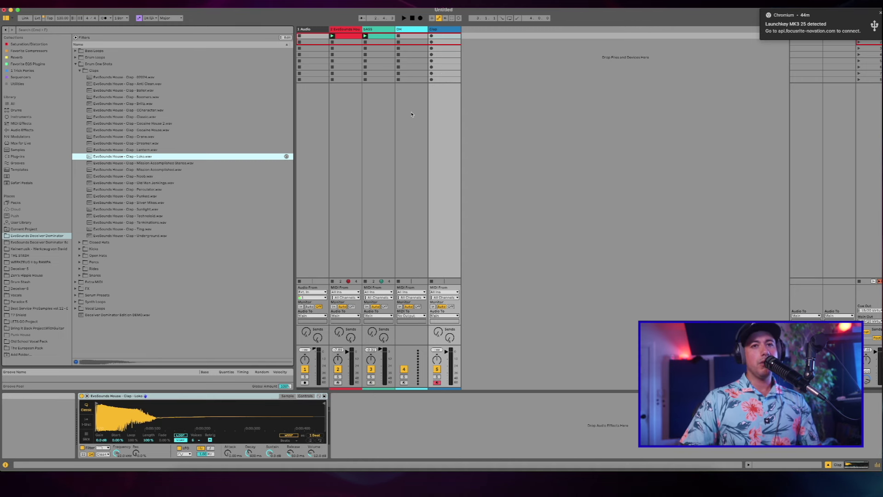
Step: Create a MIDI clip in the Clap track's first slot and draw a one-beat note on beat 2
click(453, 31)
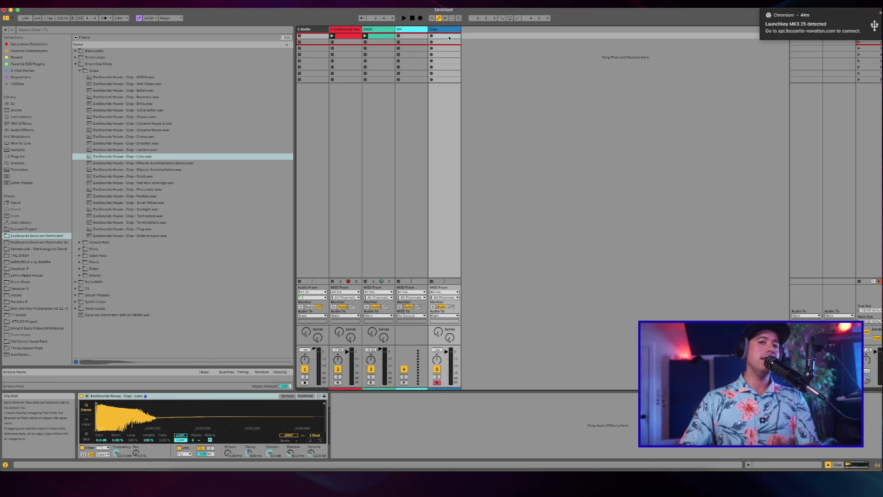
double_click(449, 37)
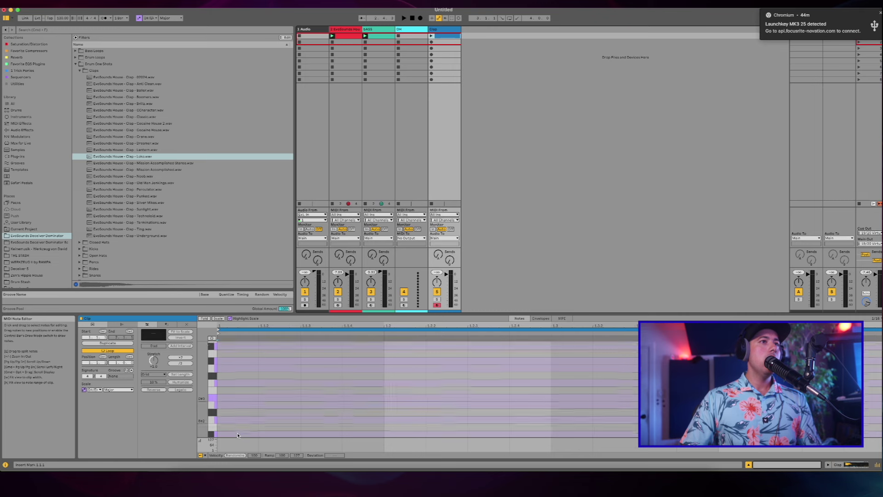
scroll(239, 414, up, 4)
scroll(357, 382, down, 5)
scroll(393, 393, up, 3)
scroll(394, 383, up, 2)
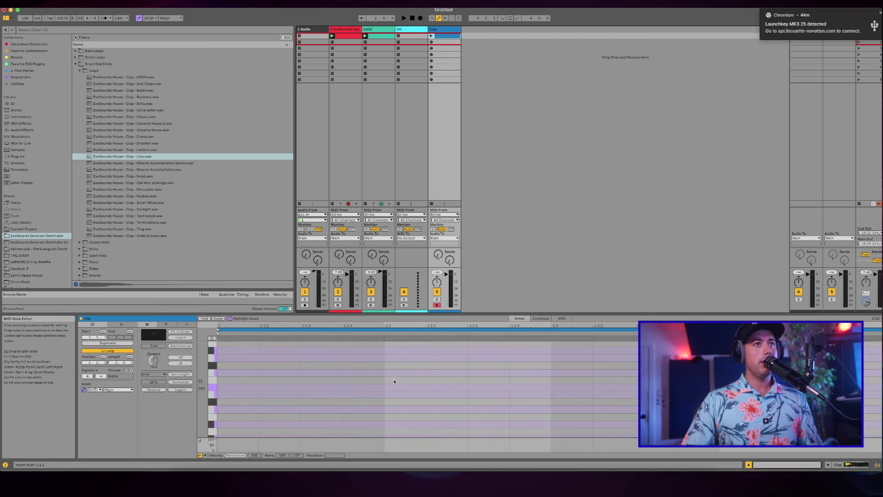
double_click(399, 375)
drag(426, 373, 532, 379)
Step: Transpose the beat-2 clap note down to the B# just below the D#3 row
key(Down)
key(Down)
key(Down)
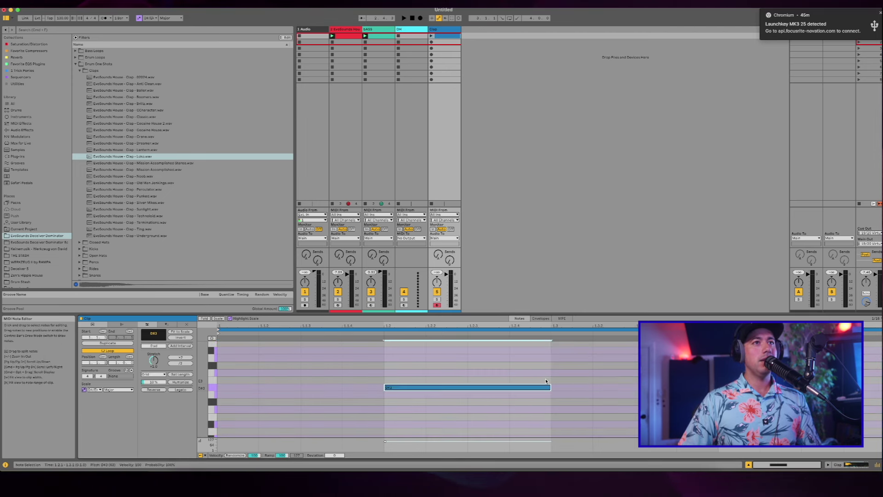
key(Down)
key(Down)
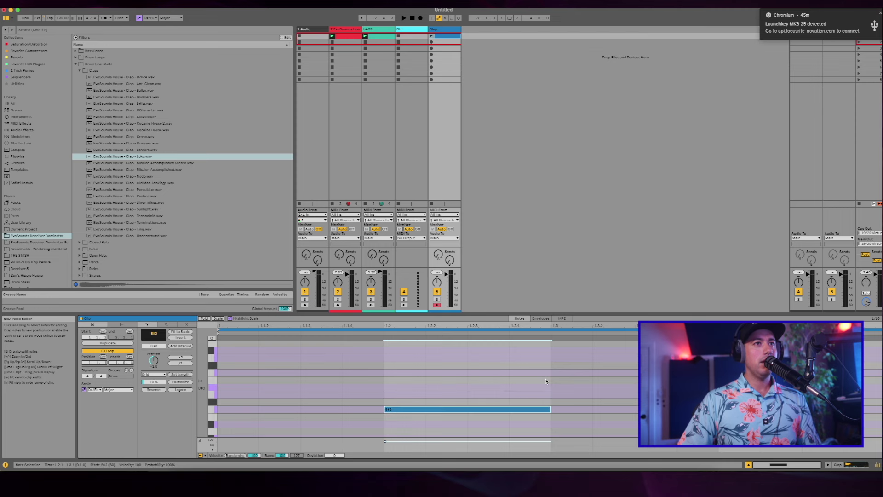
Step: Turn off Scale Mode and move the beat-2 clap note to C3
key(Up)
key(Up)
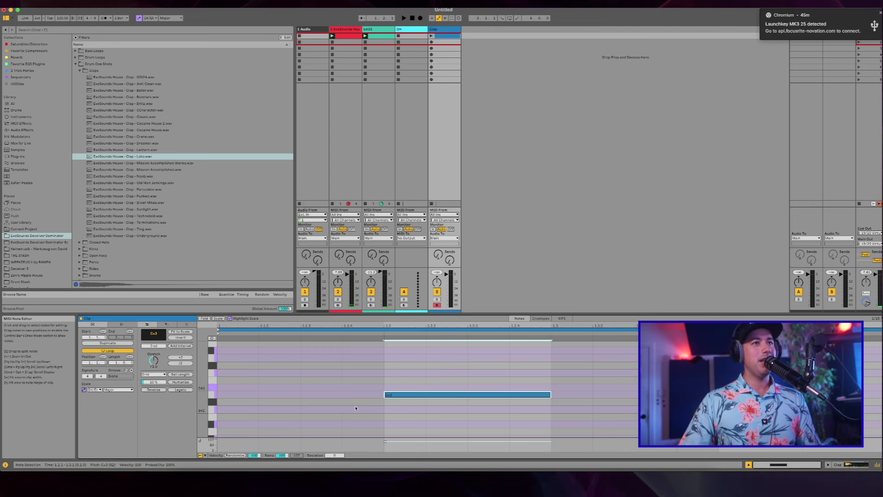
click(140, 18)
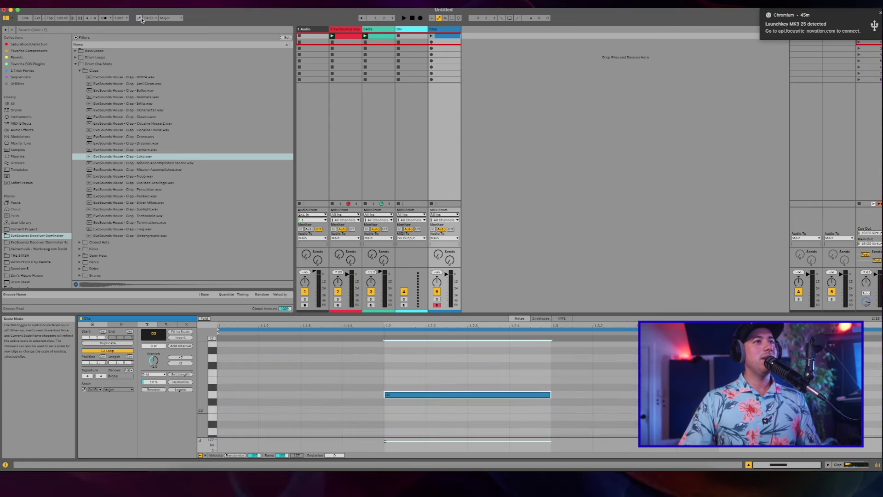
drag(412, 395, 412, 413)
Step: Play the clap clip along with the other tracks, enlarge the mixer, and lower the Clap track's volume
key(space)
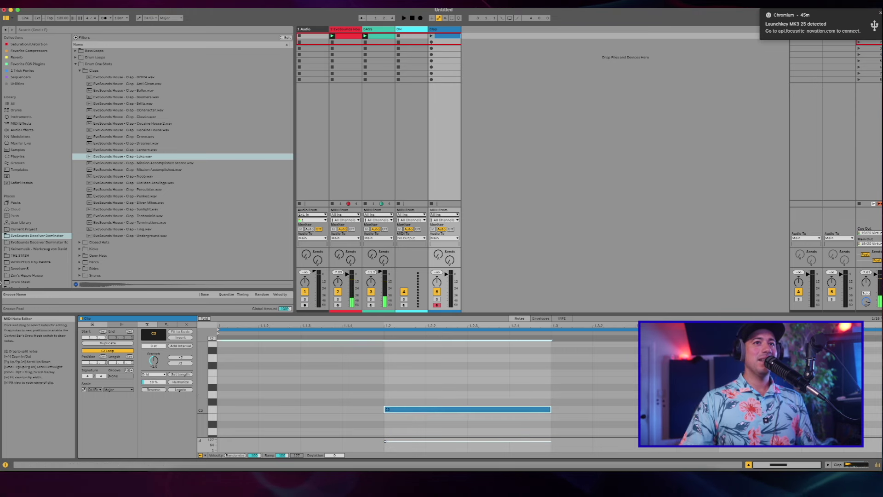
click(432, 36)
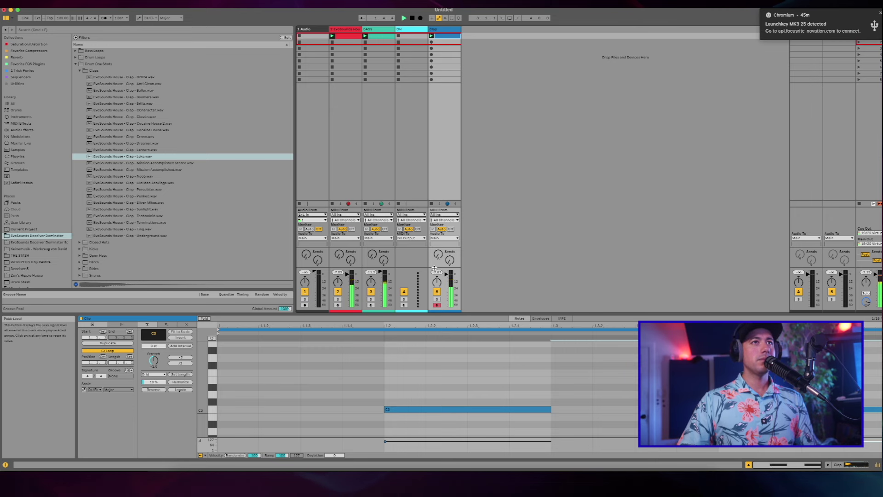
drag(435, 268, 446, 201)
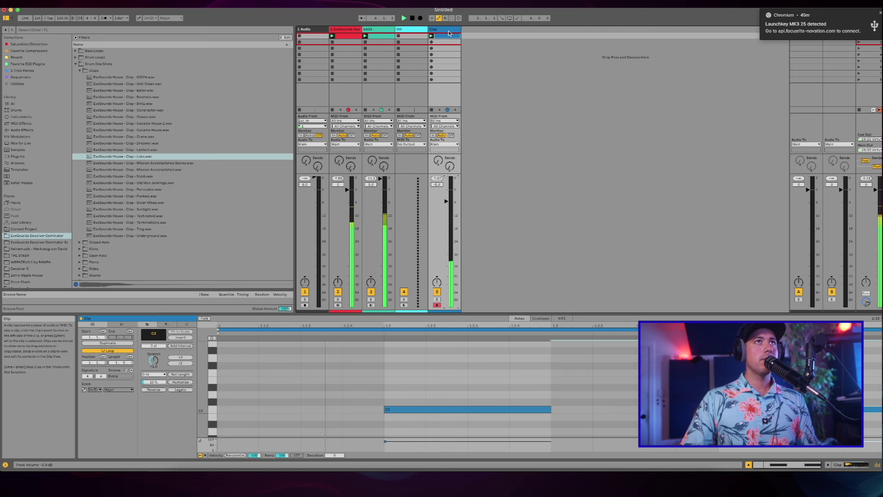
Step: Trim the silent end off the Loko clap sample in Simpler and switch it to 1-Shot mode
click(449, 32)
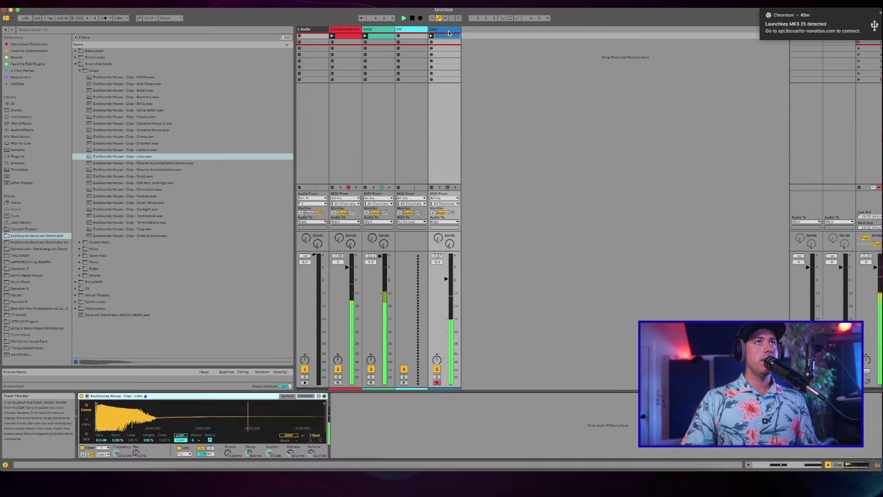
click(322, 414)
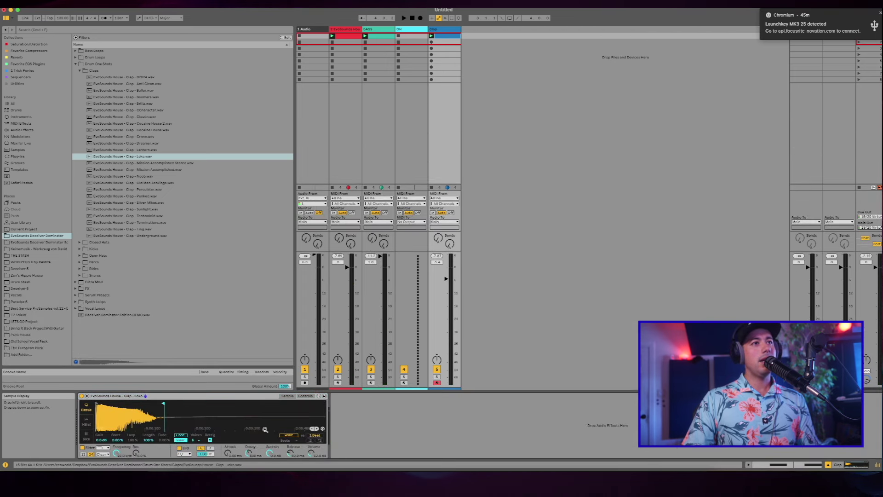
click(86, 422)
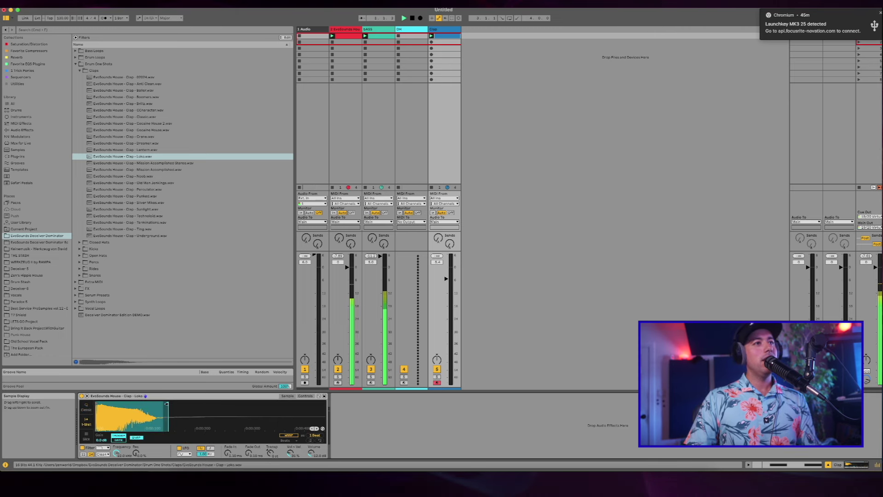
Step: Adjust the clap's Fade Out and sample end during playback, ending the sample just after its tail, and raise the Clap track's volume slightly
drag(248, 454, 248, 439)
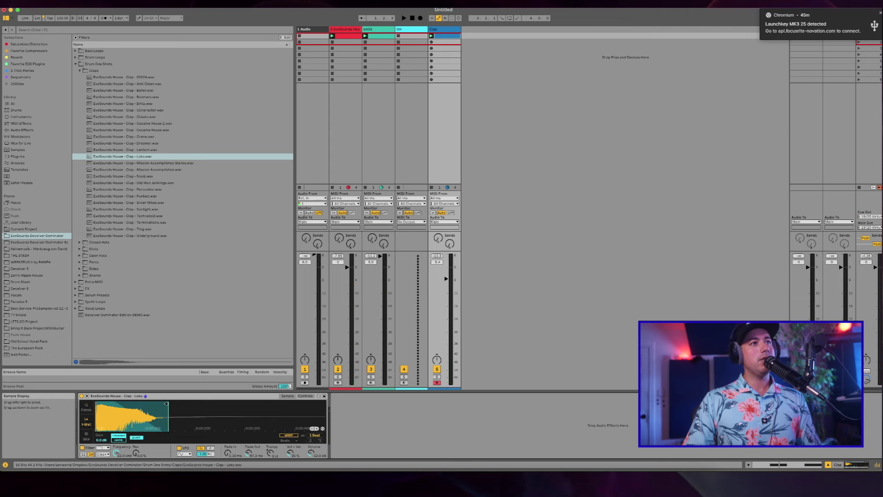
drag(166, 403, 180, 404)
key(space)
mouse_move(248, 454)
mouse_down()
mouse_move(248, 442)
mouse_move(248, 458)
mouse_up()
drag(181, 404, 165, 405)
mouse_move(446, 279)
mouse_down()
mouse_move(447, 266)
mouse_move(446, 277)
mouse_up()
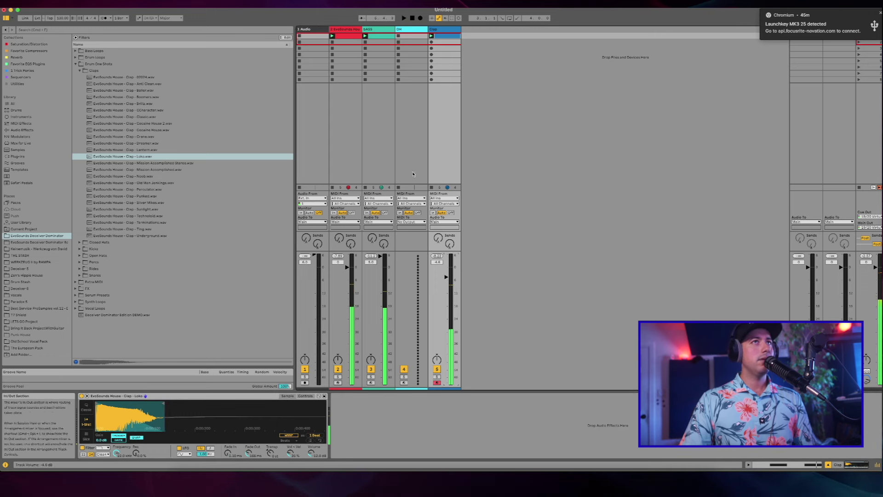
Step: Select the OH track, collapse the Claps folder, expand Open Hats, and audition its samples down to Blue Thunder
click(399, 208)
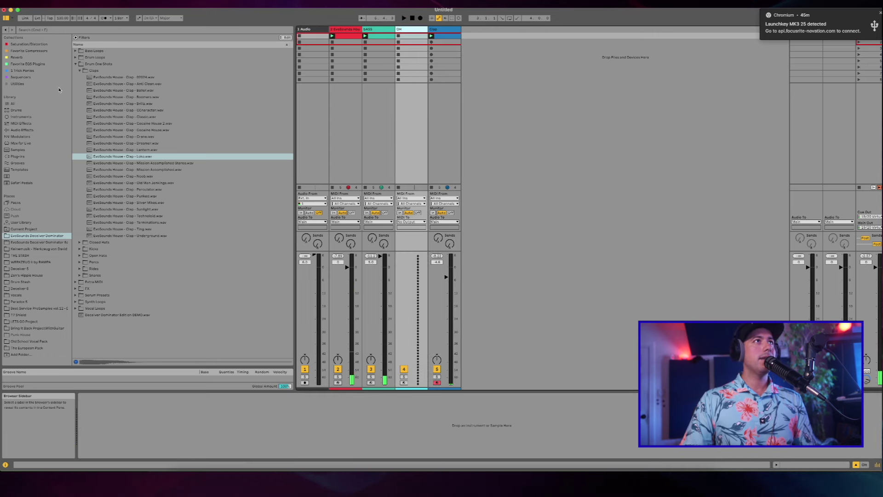
click(79, 71)
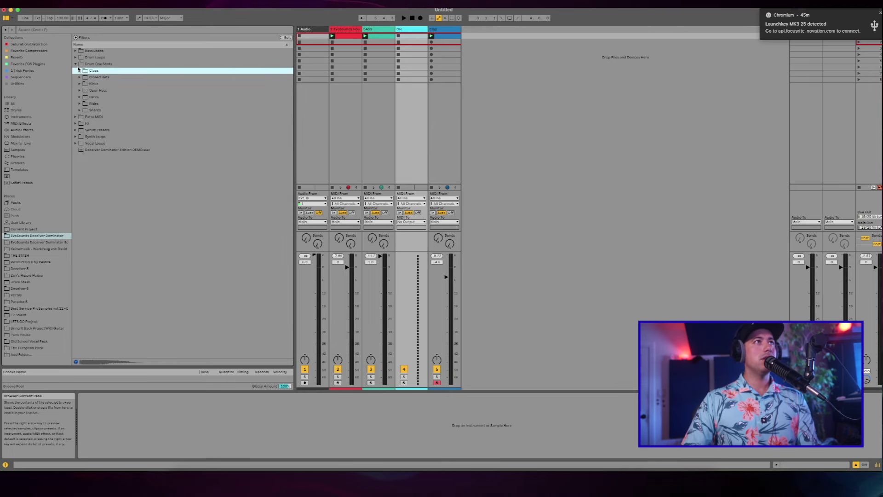
click(80, 90)
key(Down)
key(Down)
key(Down)
key(Down)
key(Down)
key(Down)
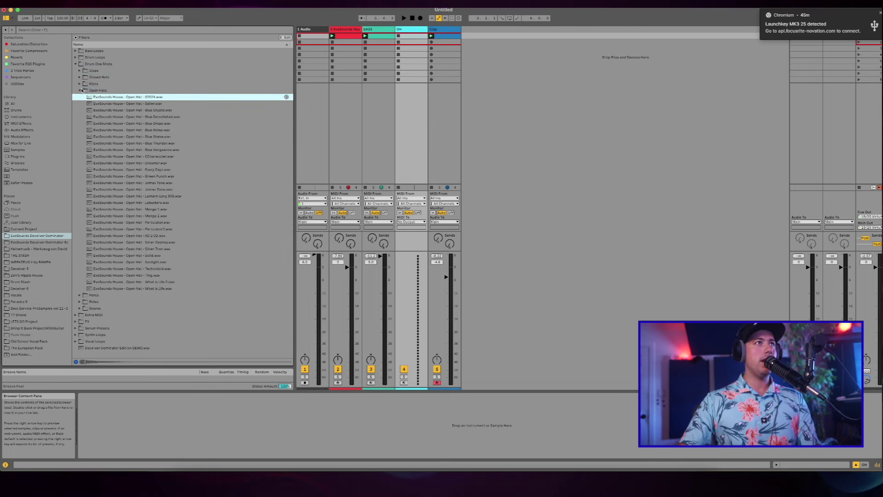
key(Down)
key(Down)
key(Down)
key(Down)
key(Down)
key(Down)
key(Down)
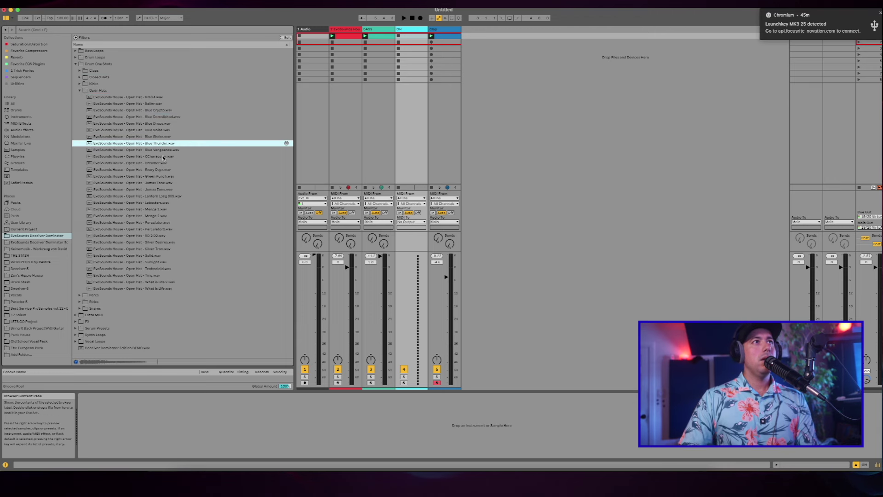
Step: Audition the Silver open-hat samples and load Silver Tron onto the OH track
click(152, 256)
click(154, 249)
click(146, 244)
click(137, 251)
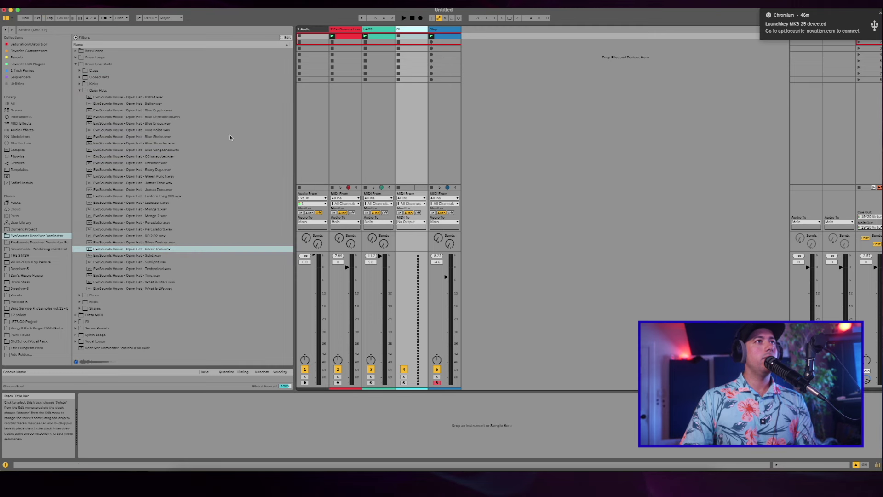
double_click(149, 249)
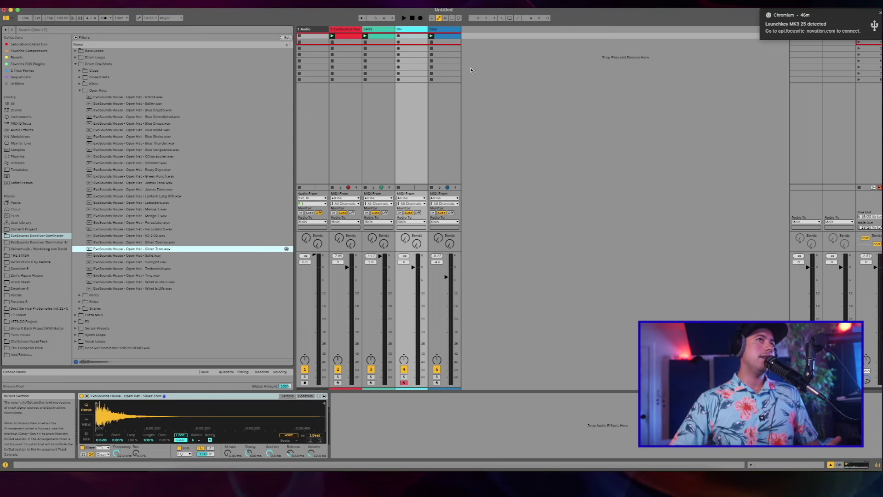
Step: Create a MIDI clip in the OH track's first slot and draw an eighth-note C3 on the offbeat of beat 1
double_click(409, 36)
scroll(282, 387, down, 2)
double_click(340, 417)
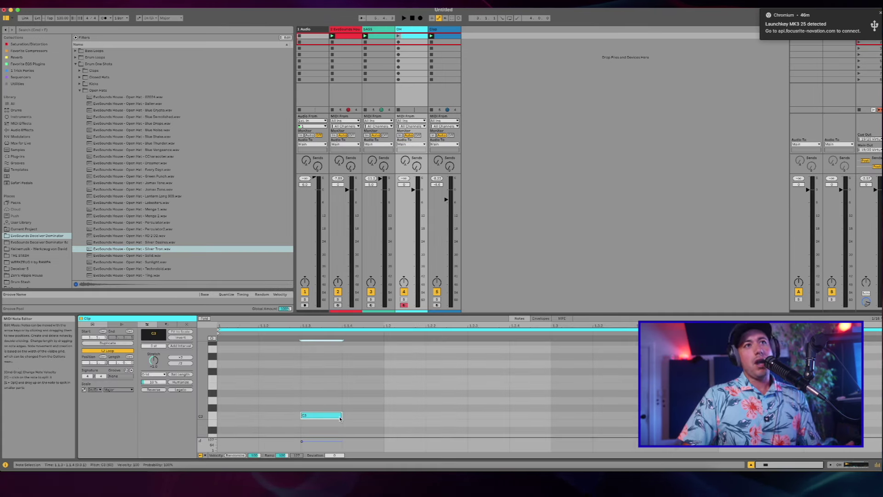
click(348, 416)
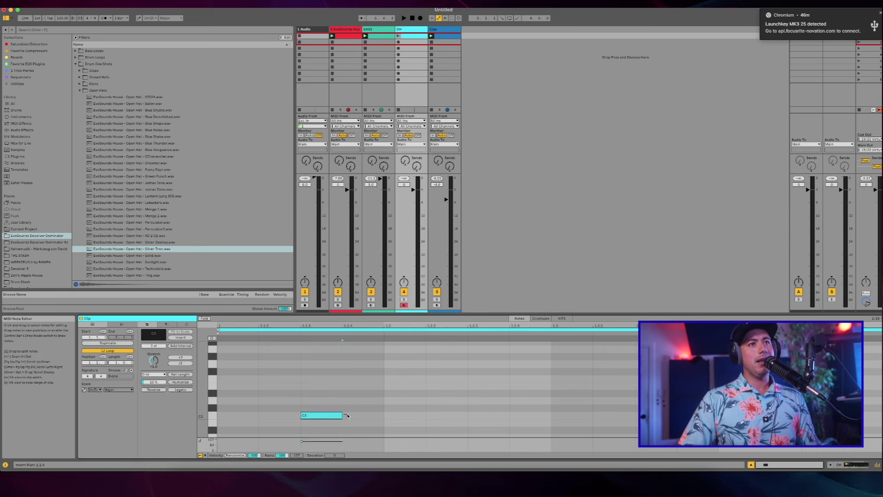
drag(344, 416, 379, 421)
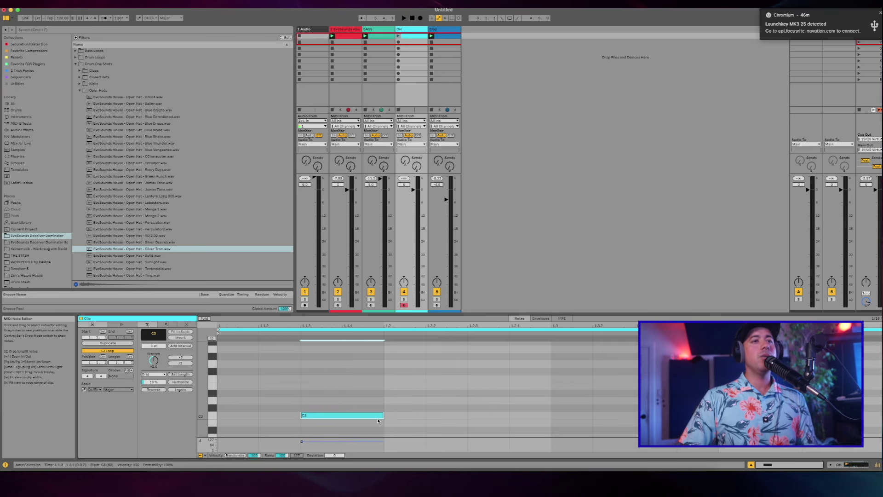
Step: Duplicate the beat-1 open-hat pattern three times across the bar, play it, and send the OH track lightly to return A's reverb
drag(303, 374, 233, 361)
key(super+d)
key(super+d)
key(super+d)
key(space)
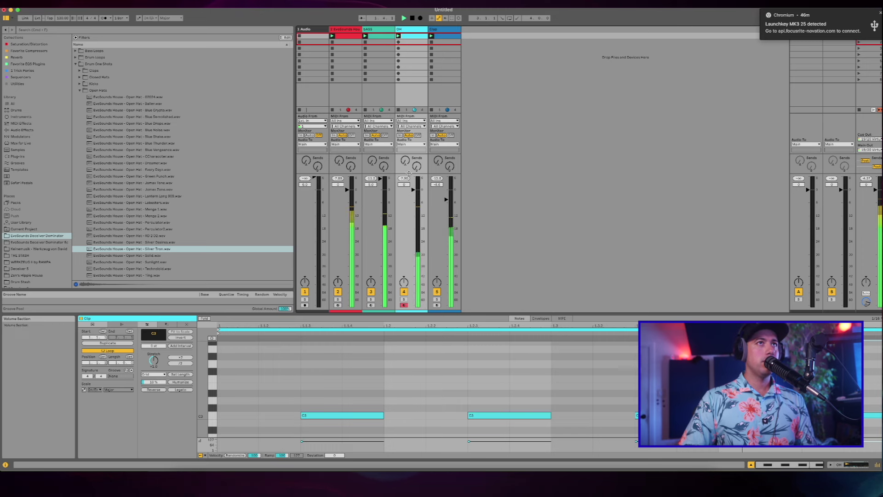
drag(405, 161, 405, 158)
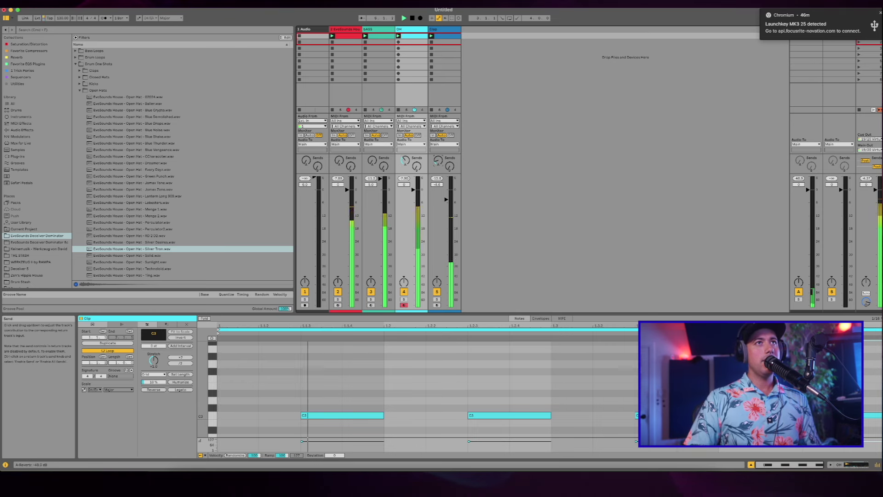
Step: Search the audio effects for "rever" and add the stock Reverb to the Clap track
key(super+f)
text(rever)
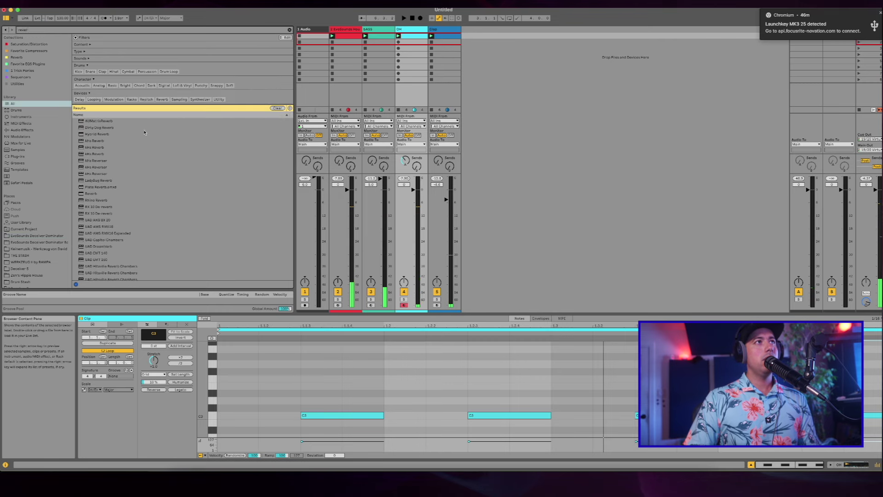
click(21, 130)
drag(91, 93, 446, 37)
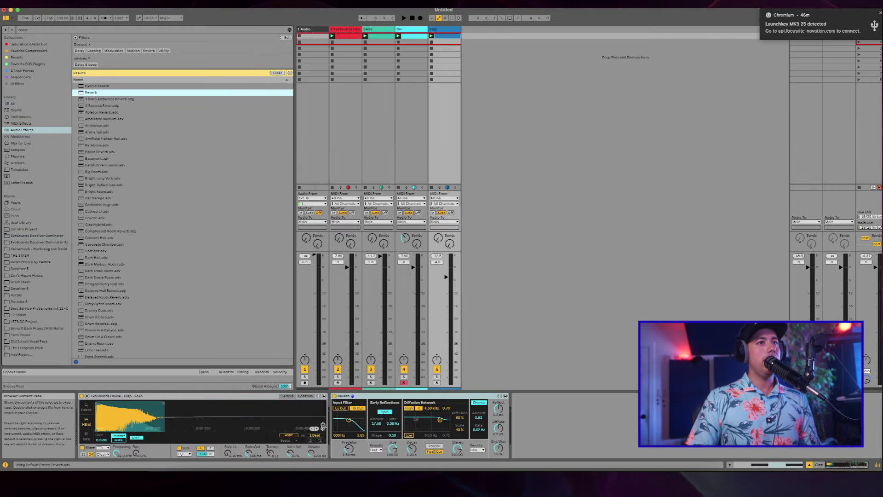
Step: Lengthen the clap Reverb's Predelay, reduce its Size, Decay and Dry/Wet, and start playback
click(345, 450)
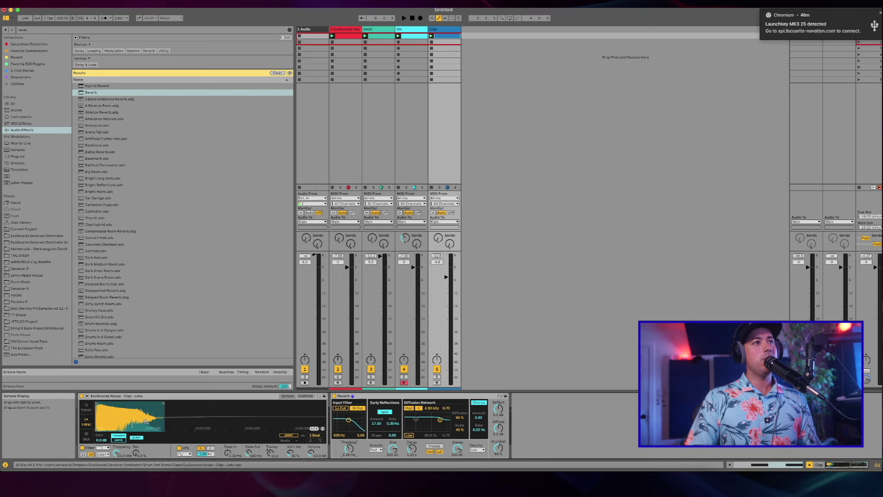
drag(349, 449, 349, 438)
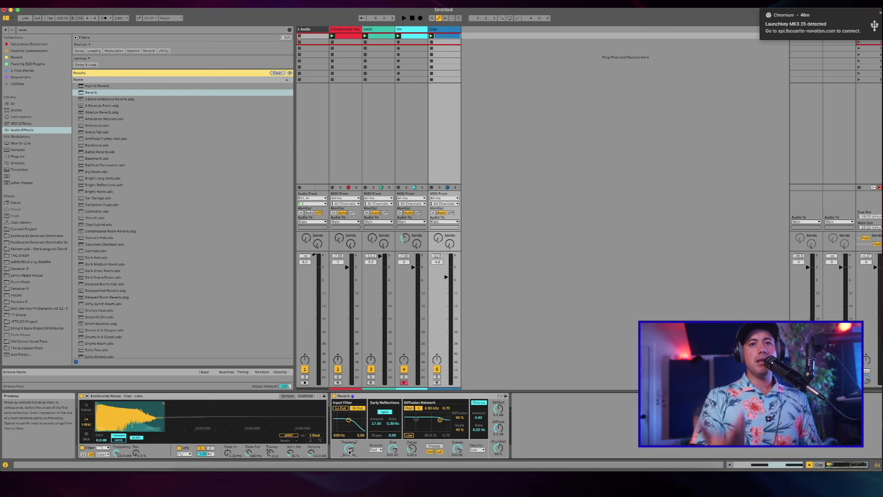
key(space)
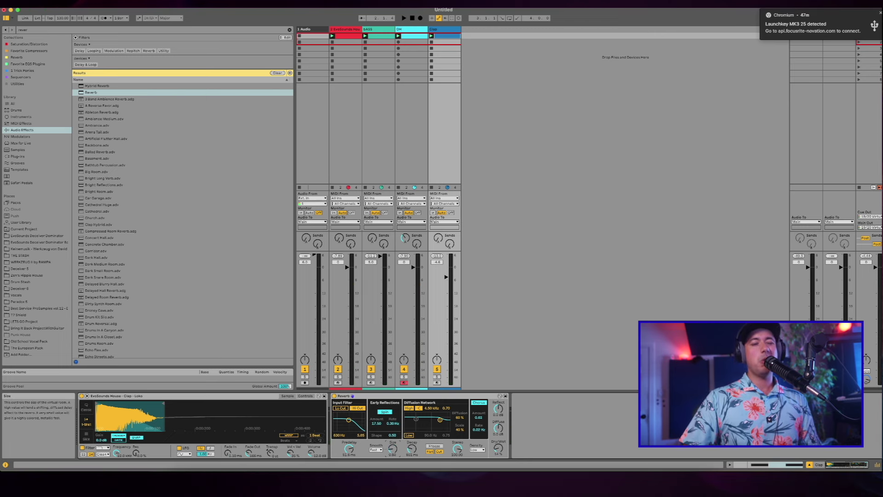
key(space)
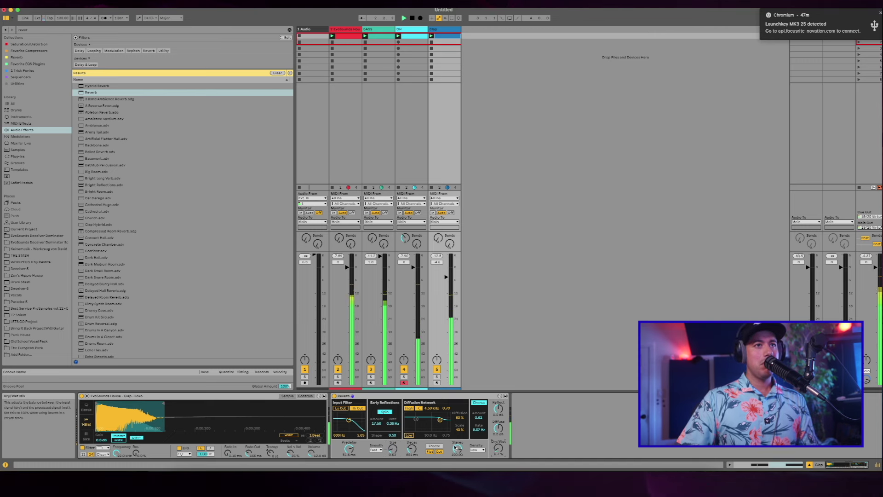
Step: Fine-tune the clap Reverb's Decay and Dry/Wet during playback and raise the Clap track's volume slightly
right_click(320, 477)
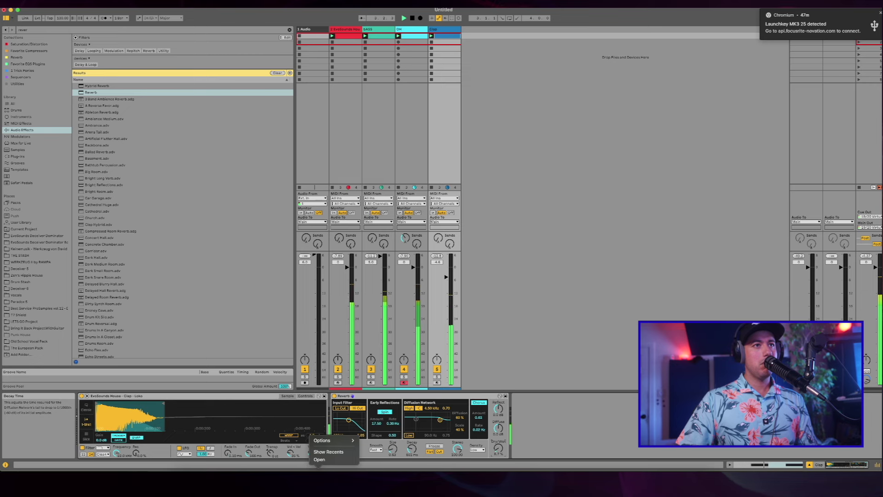
click(419, 456)
click(417, 451)
drag(416, 451, 417, 448)
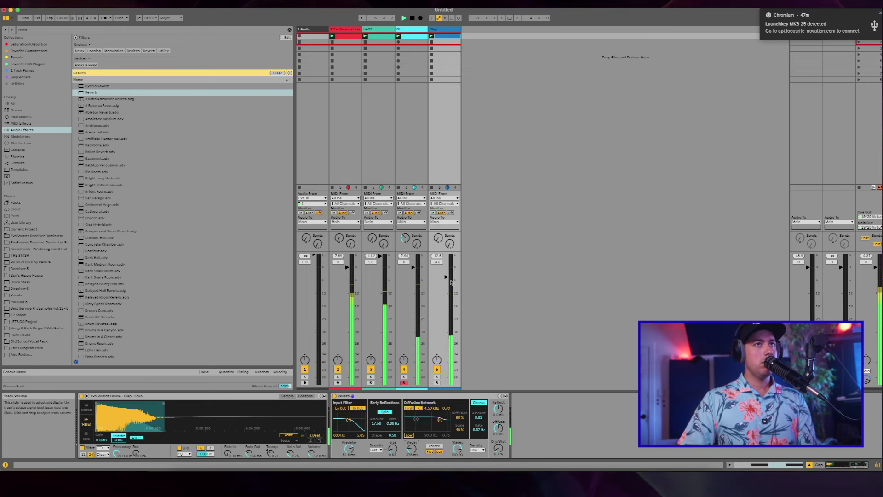
drag(451, 282, 447, 274)
drag(493, 449, 494, 450)
key(space)
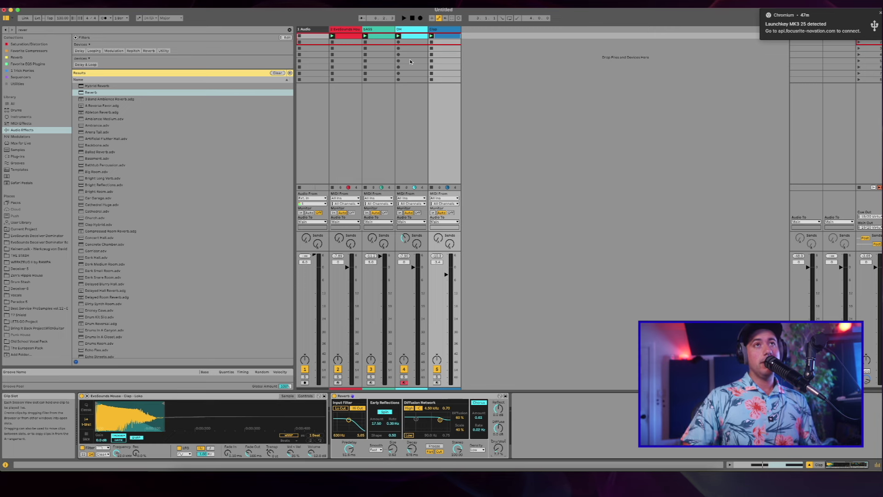
Step: Insert a MIDI track after the Clap track and name it Serum
click(446, 32)
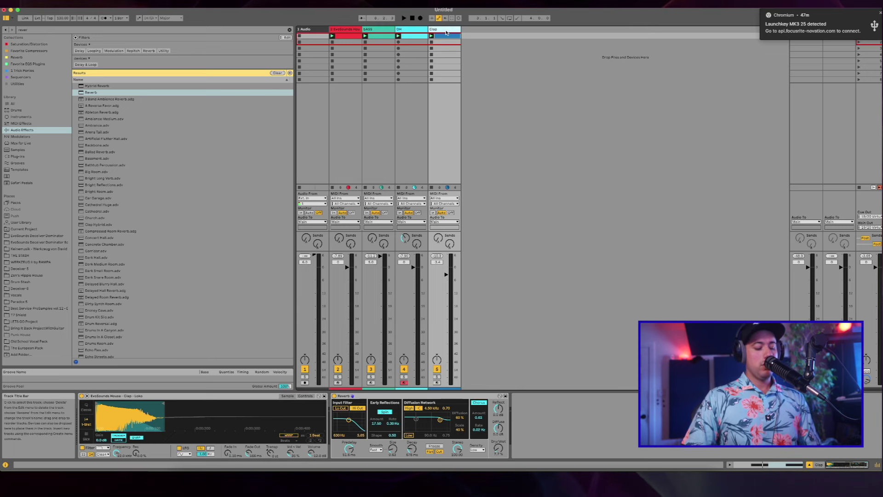
key(super+shift+t)
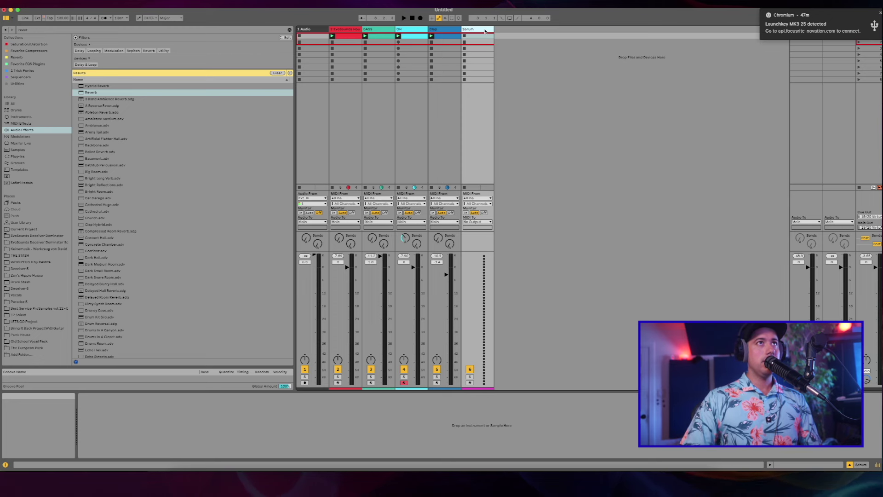
click(18, 156)
key(super+f)
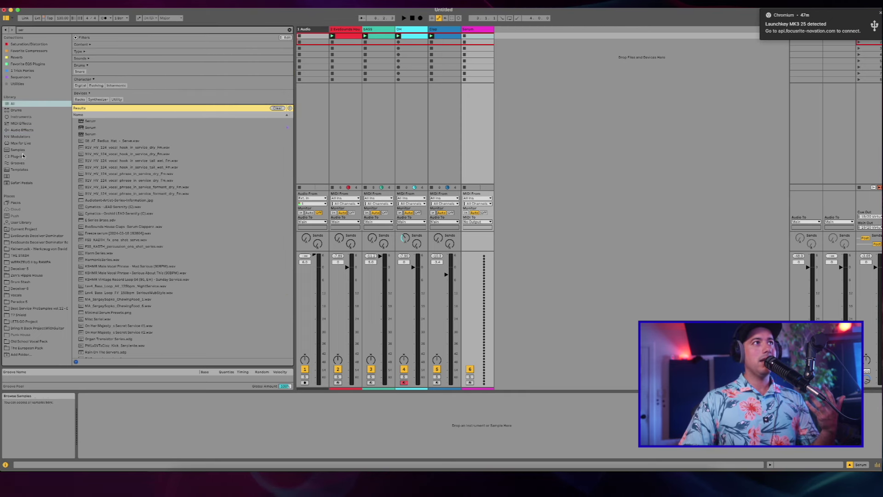
text(ser)
Step: Browse the Wavetable presets among the instruments, audition several, and load Wowble Bass onto a new track after Serum
click(21, 117)
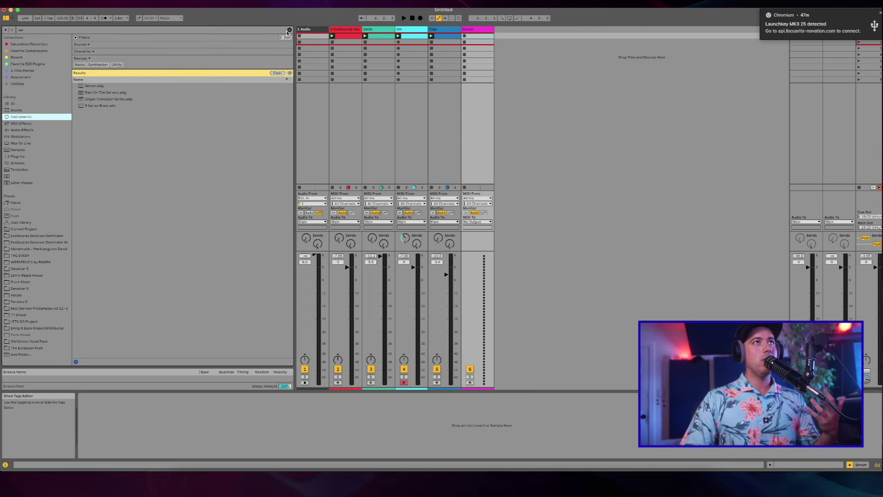
click(289, 30)
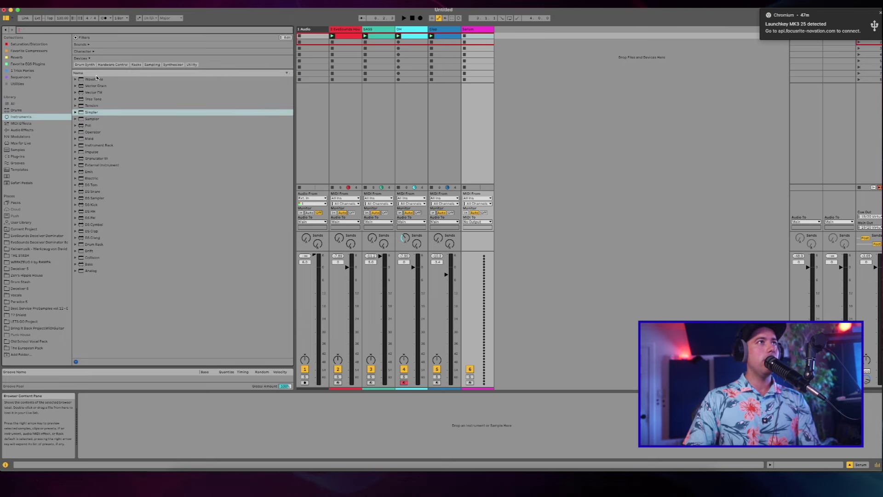
click(76, 83)
key(Right)
key(Down)
key(Down)
key(Down)
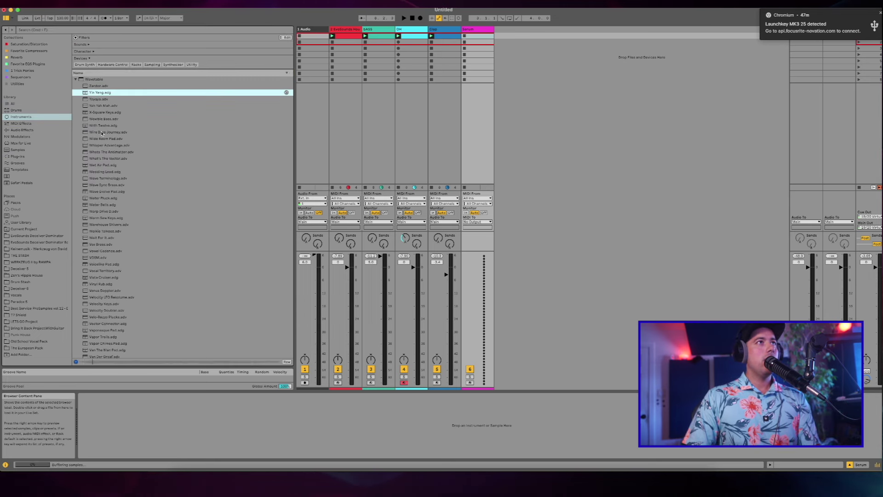
key(Down)
key(Down)
key(Down)
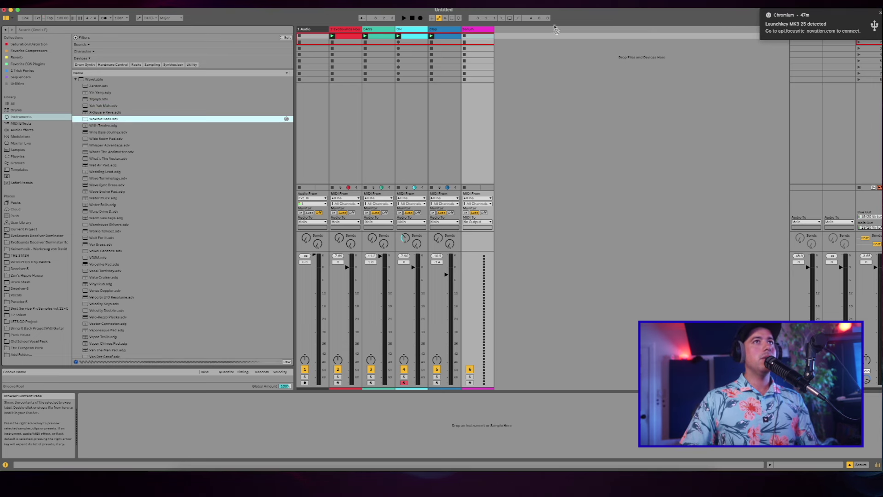
drag(506, 35, 506, 36)
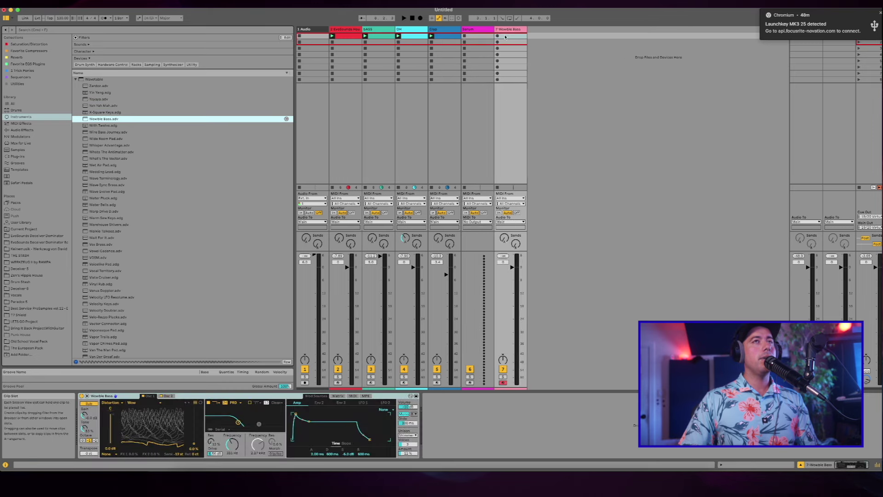
Step: Create a MIDI clip on the Wowble Bass track, draw a two-beat D#3 note from the start, and launch the clip
double_click(509, 36)
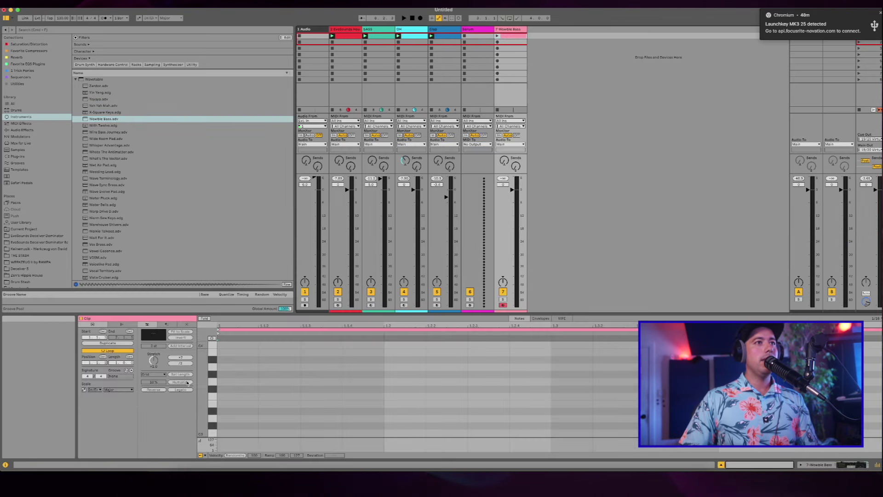
double_click(239, 413)
drag(257, 411, 533, 421)
key(space)
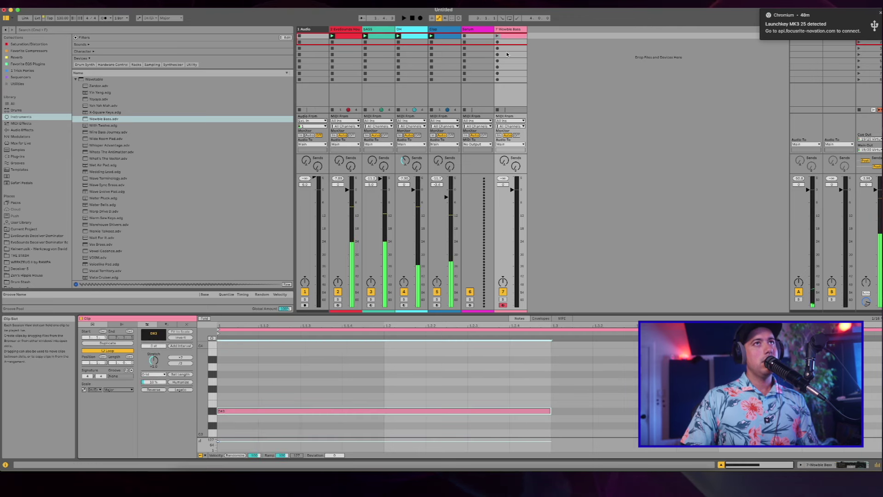
click(498, 36)
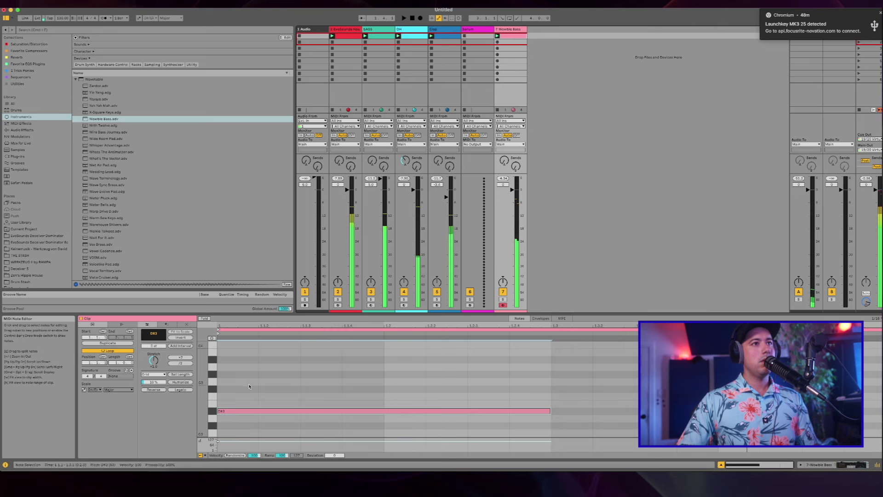
Step: Transpose the Wowble Bass note down two octaves to D#1, lengthen the clip's loop, and audition it
key(space)
click(240, 406)
click(241, 408)
key(shift+Down)
key(shift+Down)
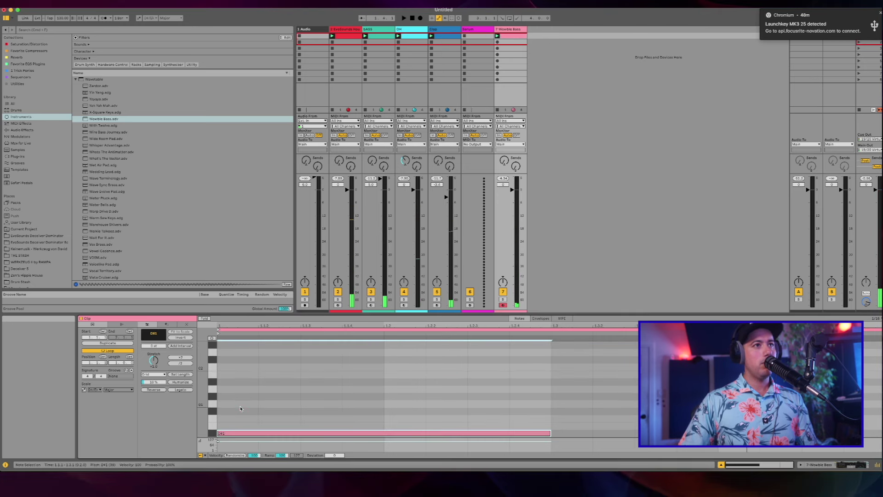
key(space)
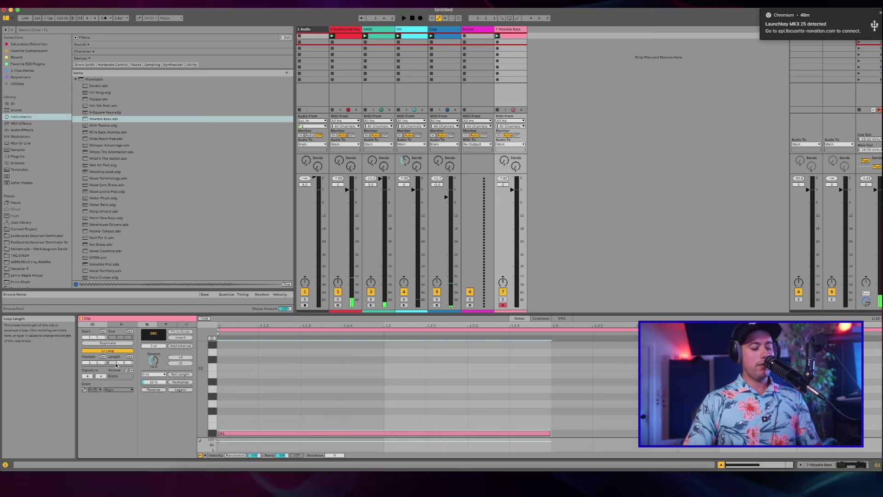
key(Return)
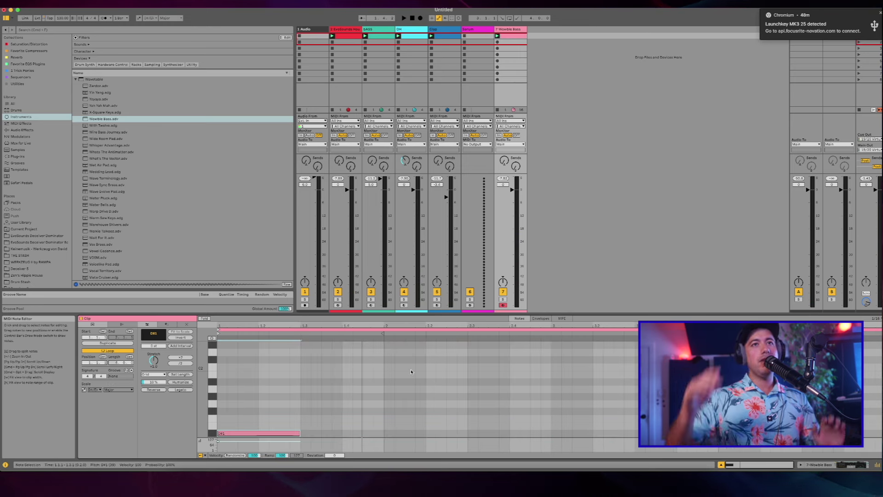
key(space)
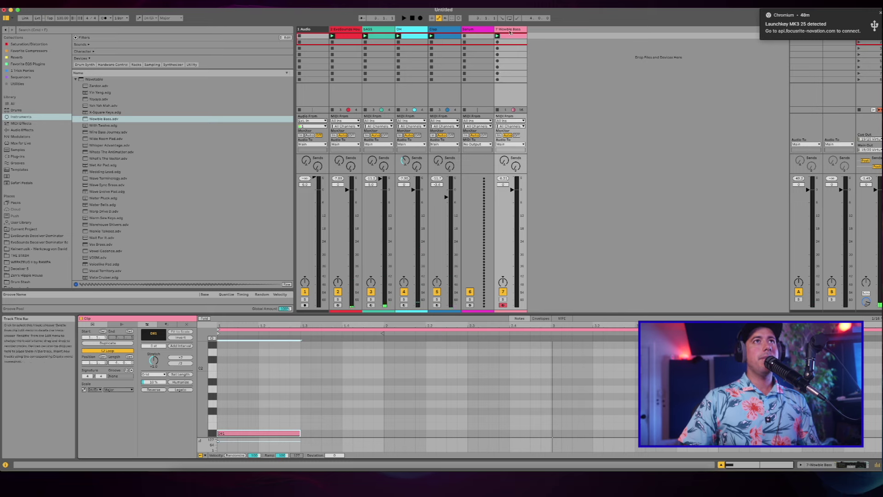
Step: Try an EQ Eight with a low cut on its third band on the Wowble Bass track, and delete the device
double_click(509, 31)
key(super+f)
text(eq)
click(30, 132)
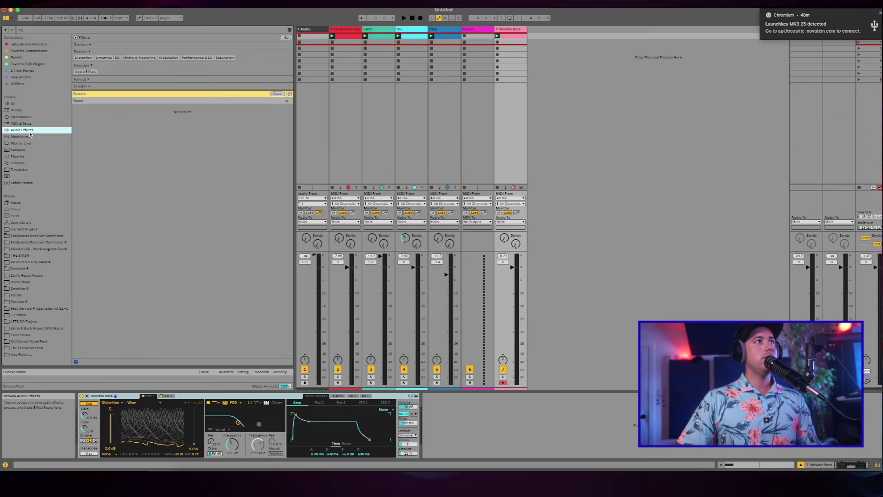
double_click(92, 78)
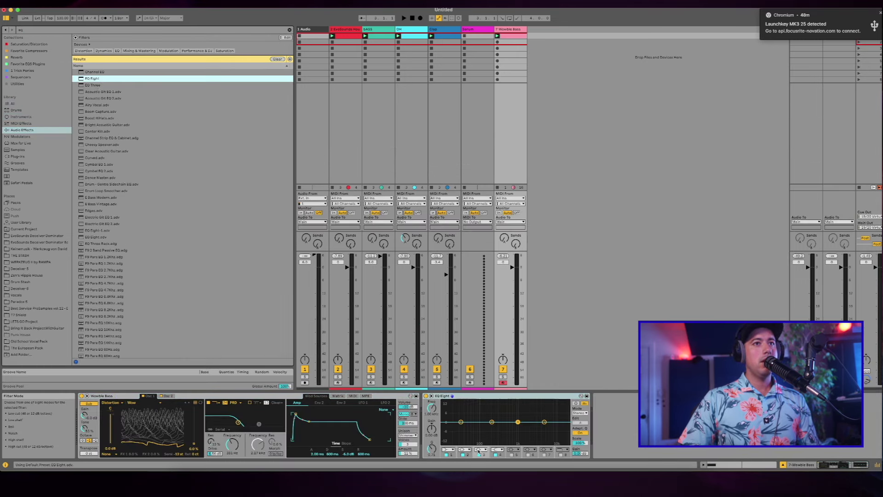
click(479, 450)
click(480, 417)
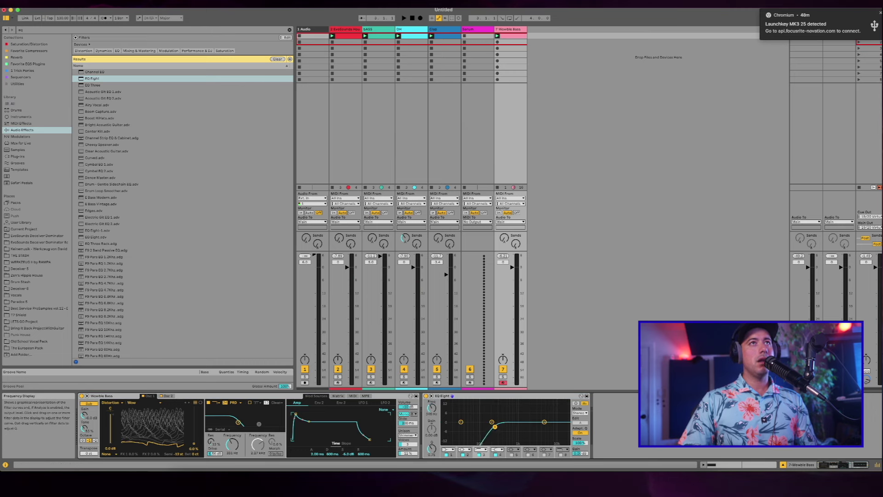
click(473, 397)
key(Delete)
Step: Search the plug-ins for "proq"
key(ctrl+f)
text(prop)
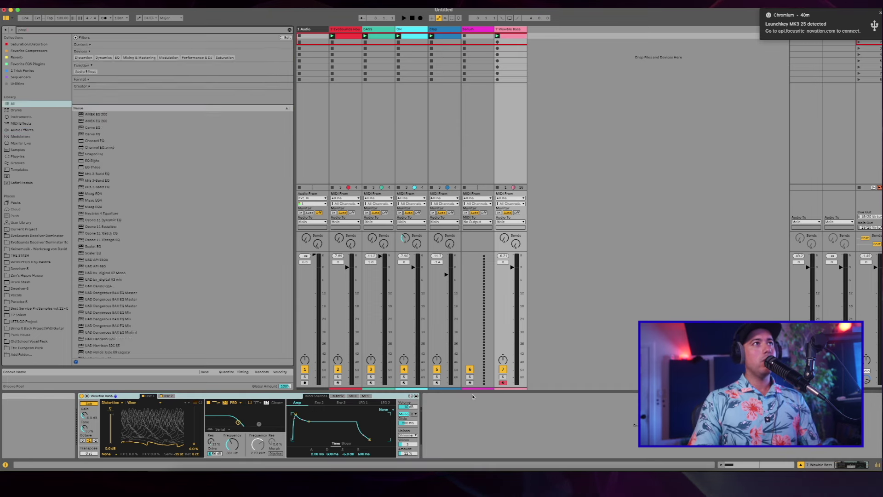
click(18, 157)
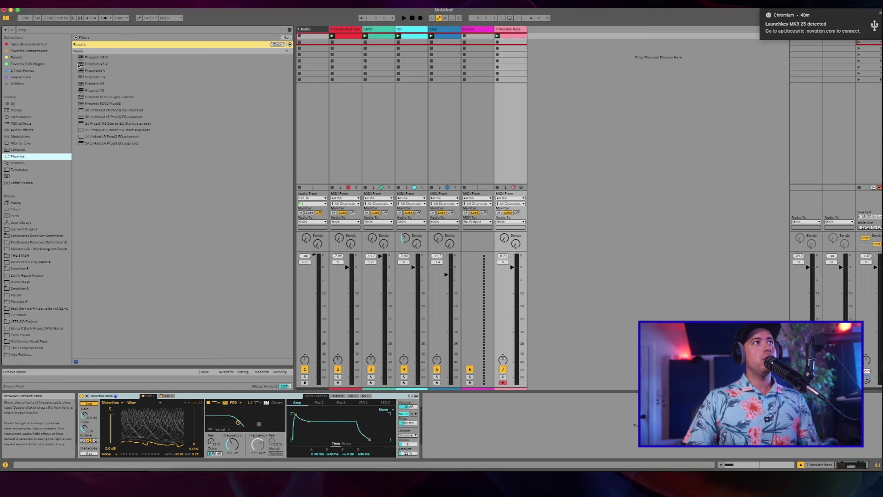
click(39, 30)
key(BackSpace)
text(q)
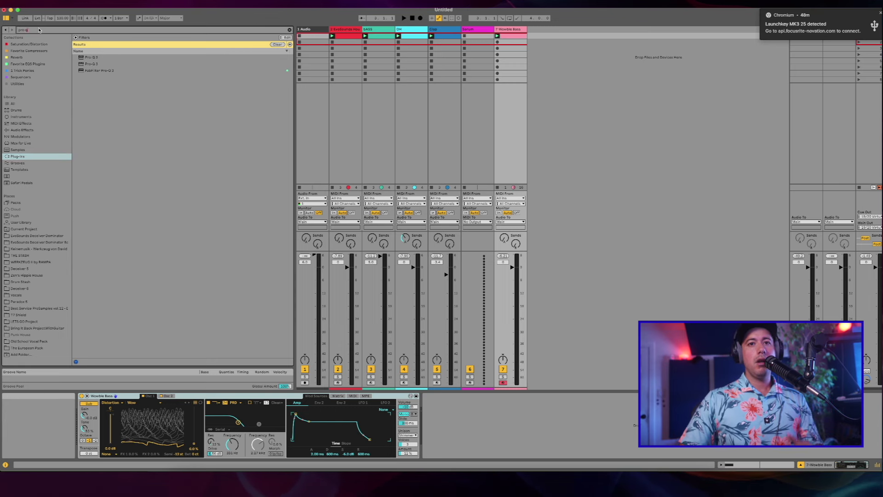
Step: Try the second listed Pro-Q 3 on the Wowble Bass track, check its analyzer options, and undo adding it
click(94, 63)
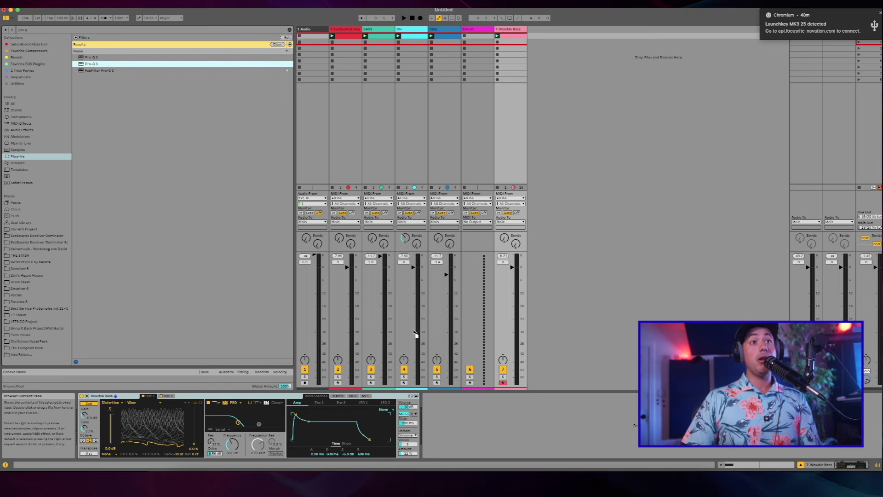
drag(473, 396, 473, 398)
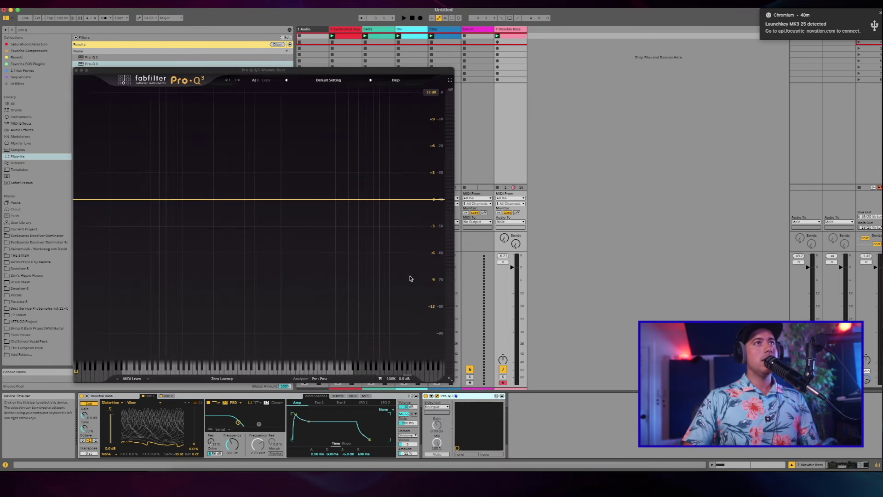
click(320, 378)
click(320, 378)
key(super+z)
Step: Try the first listed Pro-Q 3 on the Wowble Bass track, check its analyzer options during playback, and undo adding it
click(97, 59)
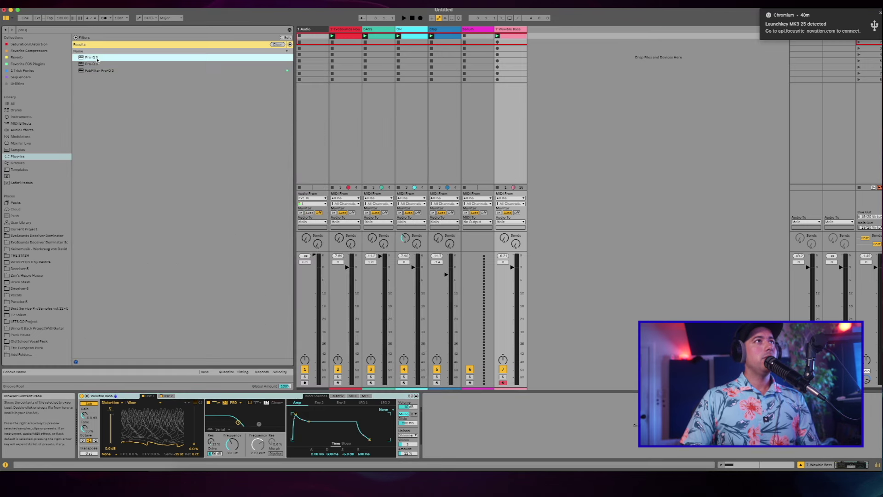
double_click(97, 59)
click(318, 385)
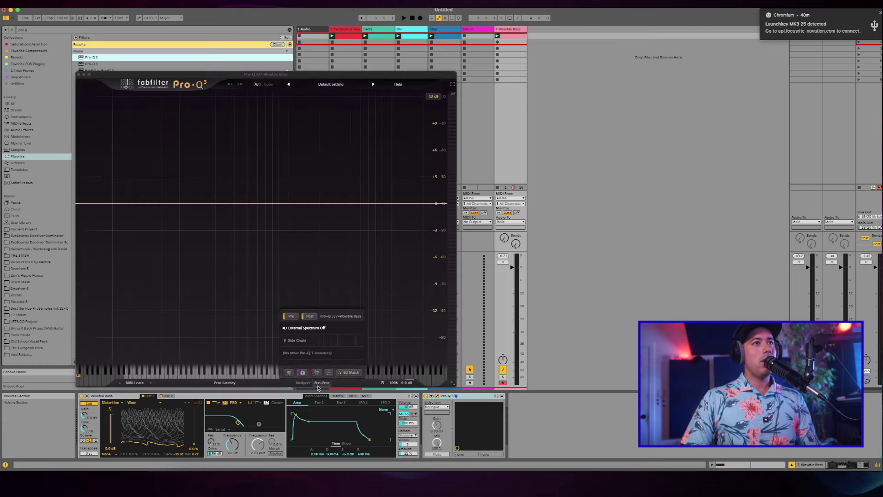
key(space)
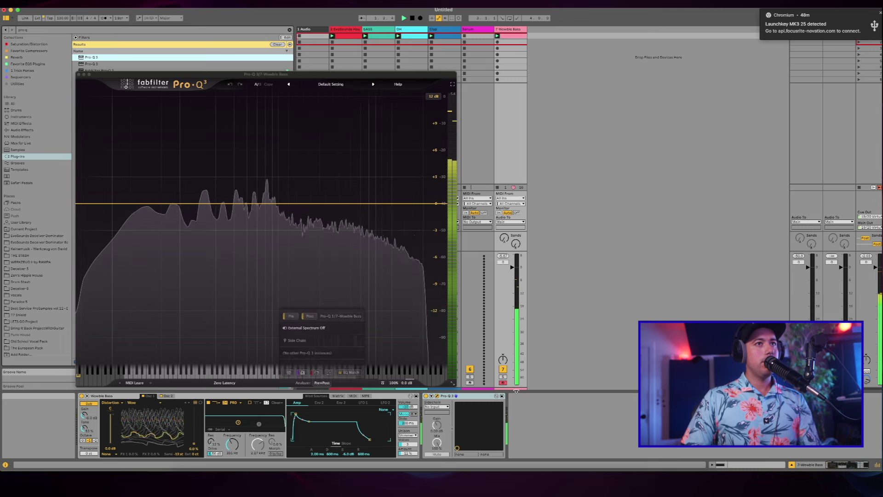
key(super+z)
Step: Try the FabFilter Pro-Q 3 version on the Wowble Bass track, check its analyzer options, and delete it
key(Down)
key(Down)
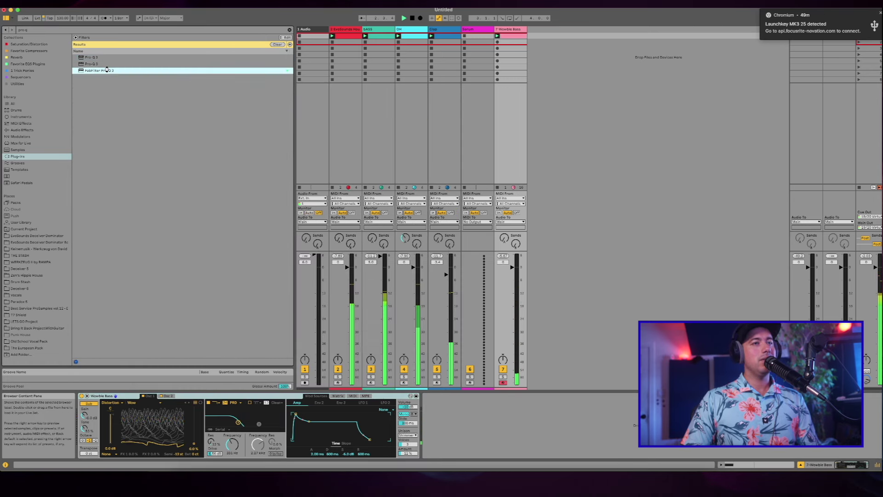
key(Return)
click(322, 387)
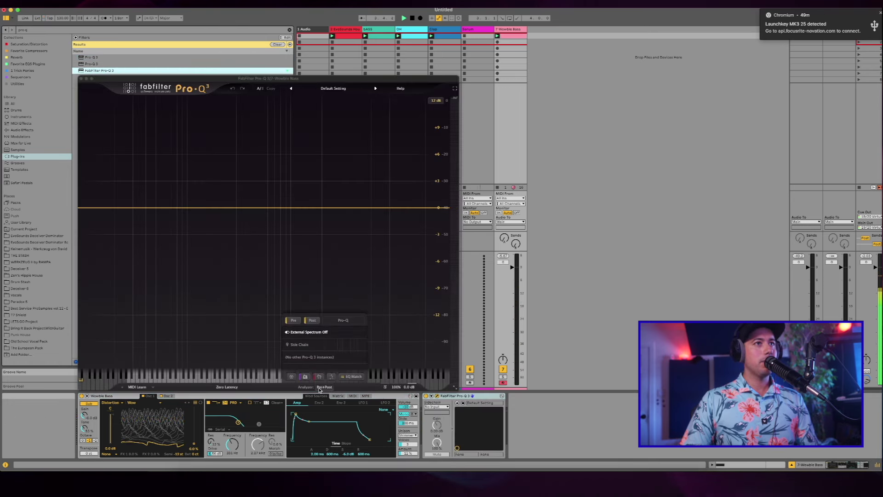
click(456, 396)
key(Delete)
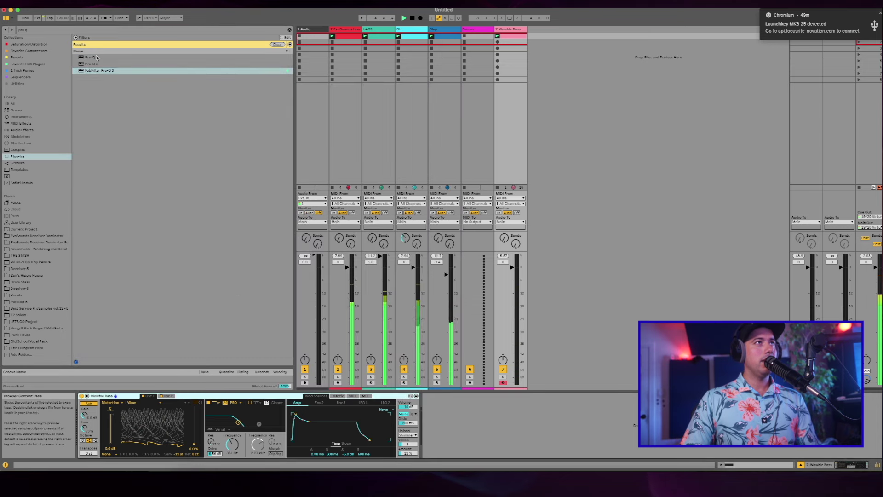
Step: Add the first listed Pro-Q 3 to the Wowble Bass, bASS and kick tracks
click(92, 58)
double_click(92, 59)
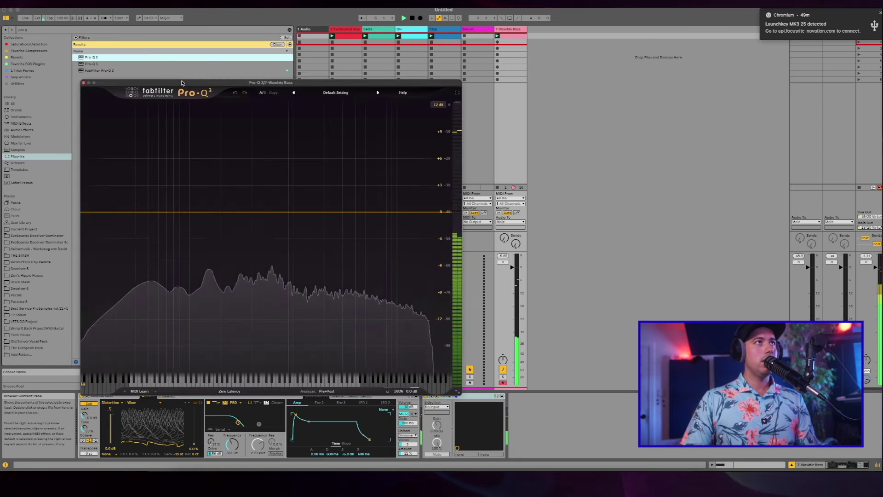
drag(182, 83, 496, 89)
click(93, 58)
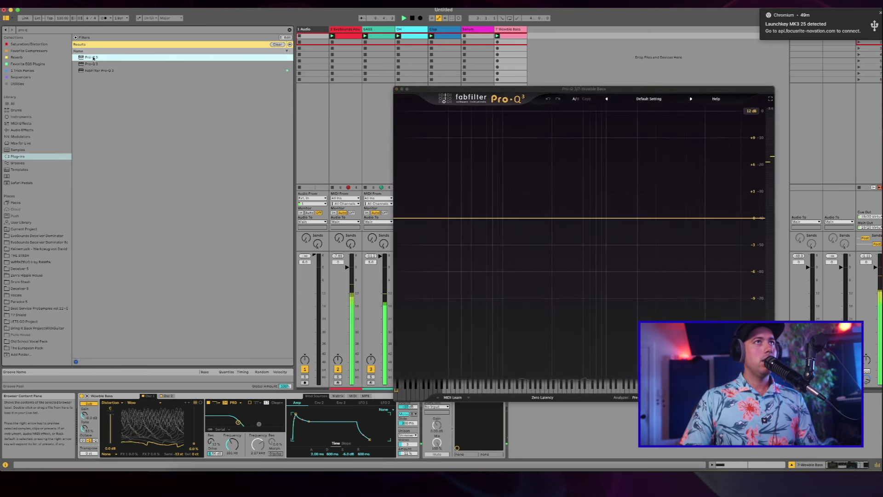
click(375, 29)
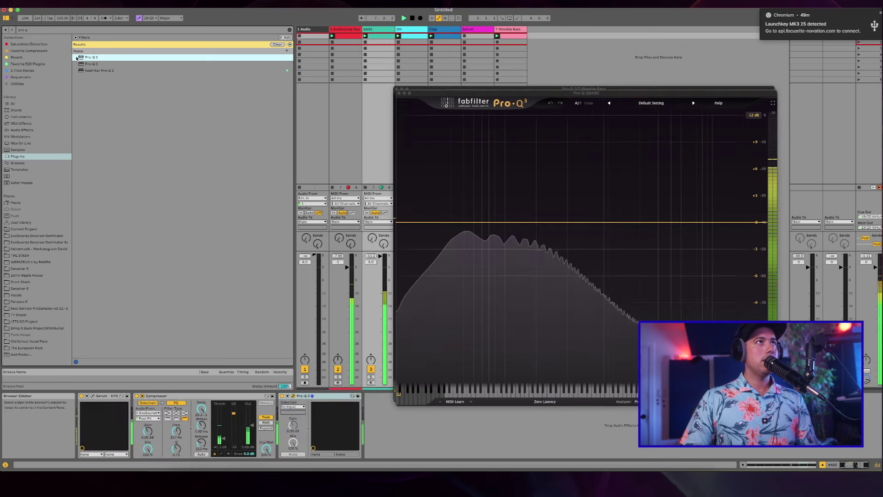
click(346, 28)
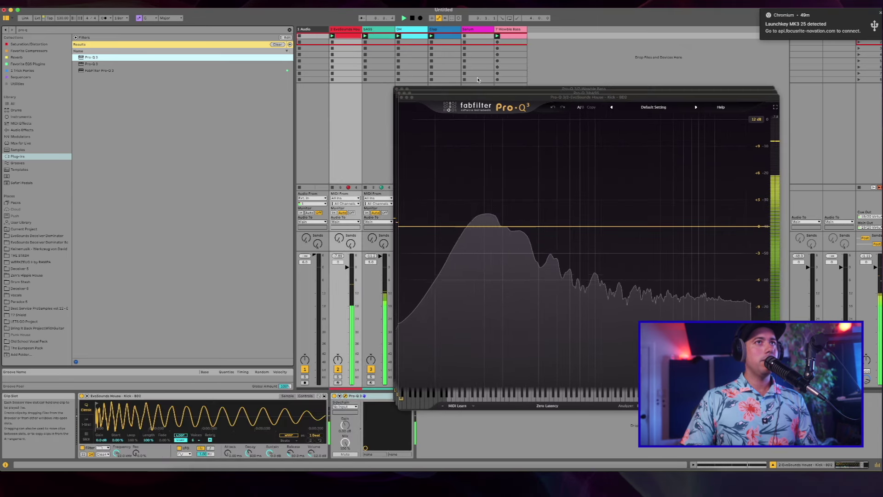
Step: Close the bASS and kick Pro-Q 3 windows and overlay the bASS spectrum in the Wowble Bass Pro-Q 3 analyzer
click(399, 93)
click(634, 397)
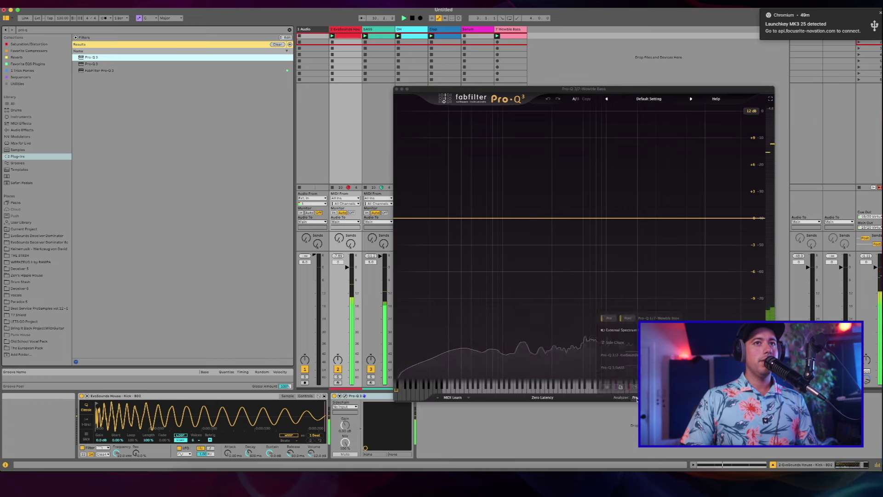
click(616, 367)
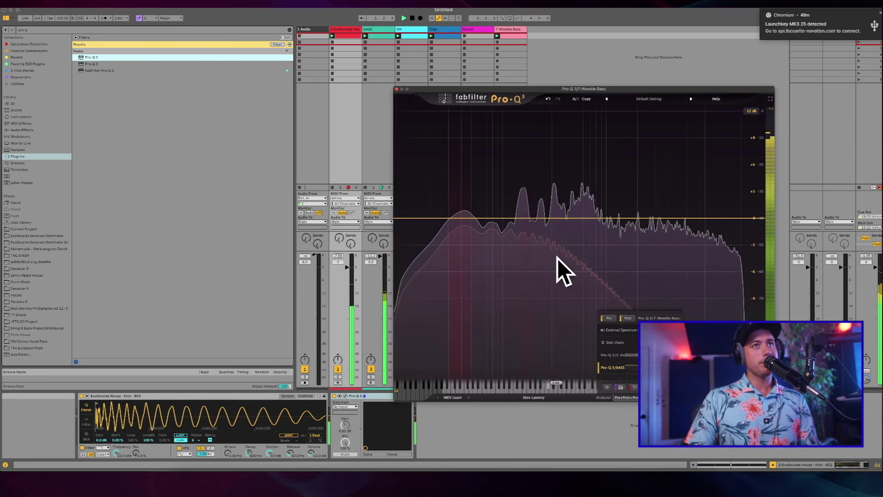
Step: Add a 12 dB/oct low cut at about 290 Hz in the Wowble Bass Pro-Q 3 and stop playback
click(399, 218)
drag(399, 219, 551, 219)
key(space)
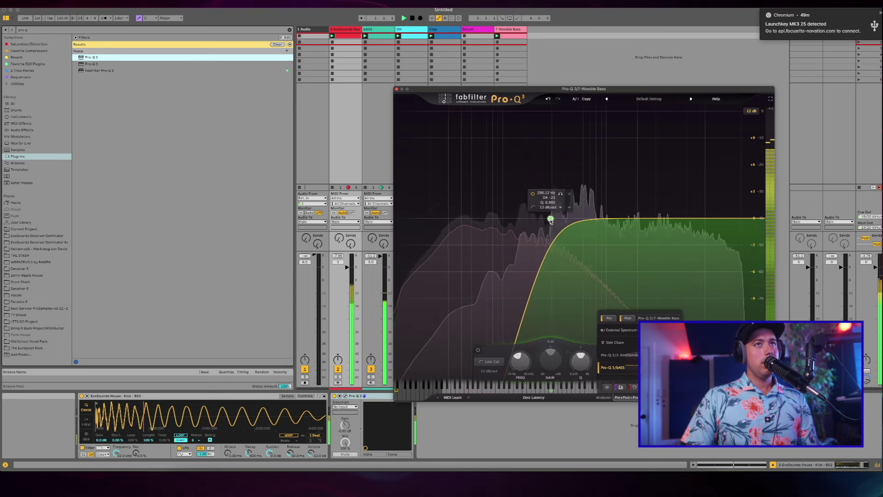
key(space)
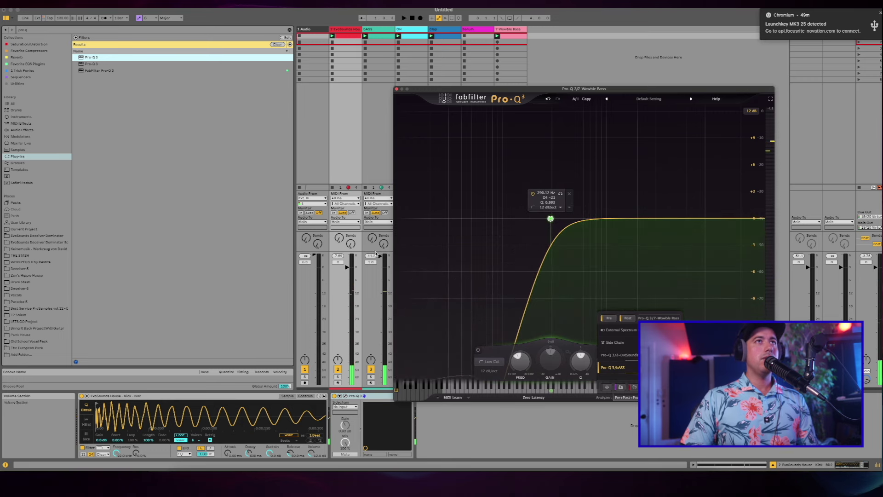
Step: Open Serum on the bASS track, show Envelope 2, and adjust its modulation of the filter cutoff, starting playback
click(376, 30)
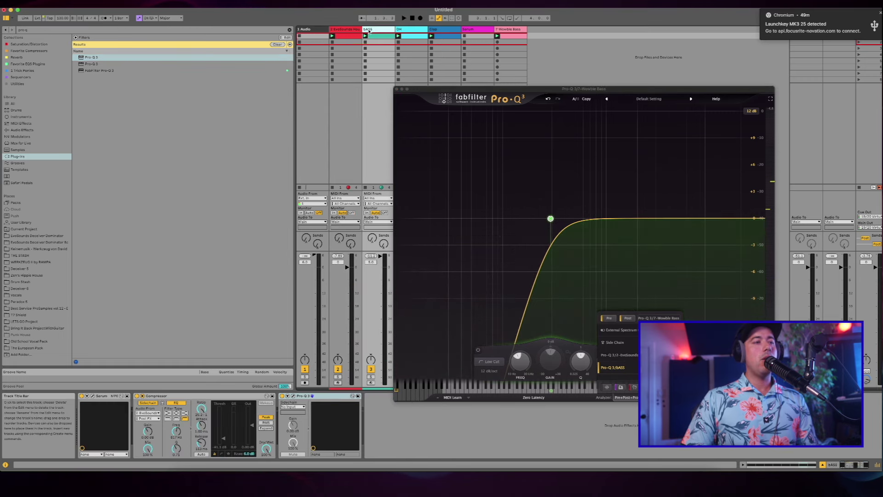
click(94, 397)
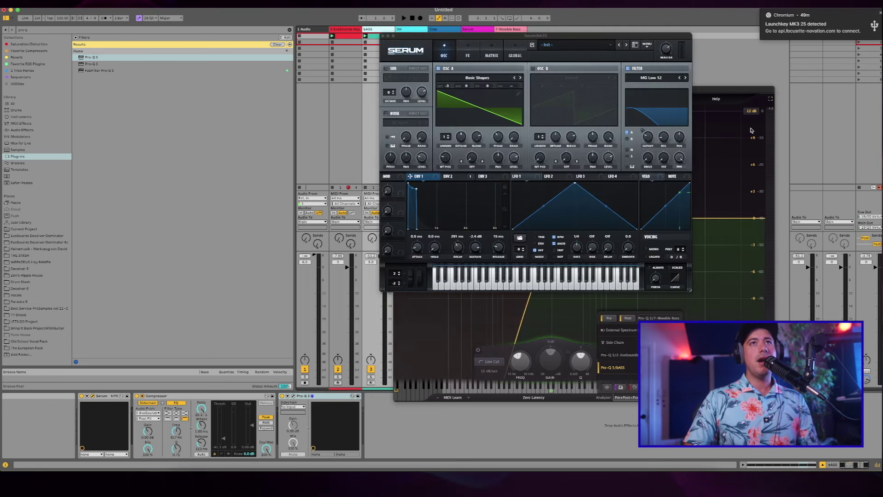
click(453, 176)
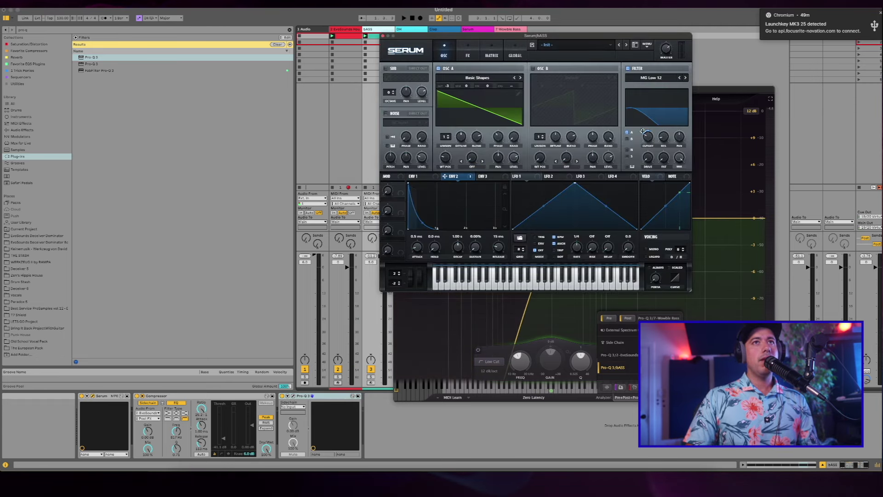
drag(643, 131, 644, 132)
key(space)
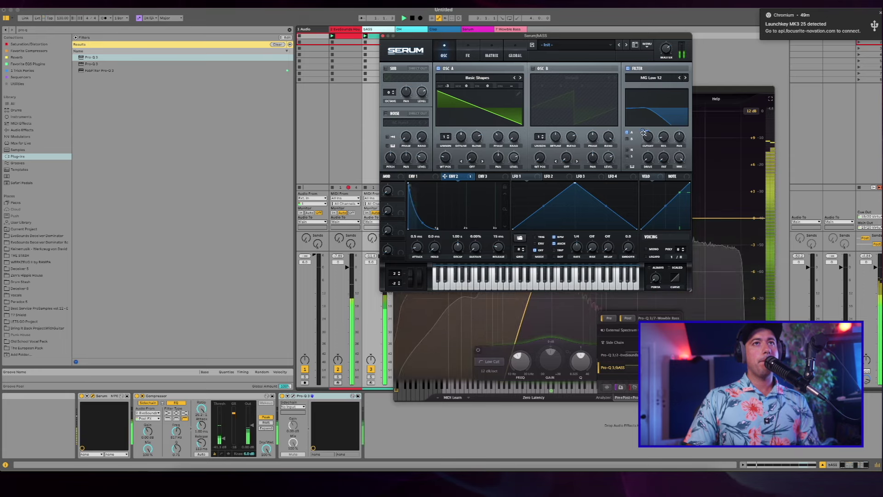
Step: Move the Wowble Bass Pro-Q 3 window beside Serum and adjust the bASS Envelope 2 decay to about 740 ms
click(721, 93)
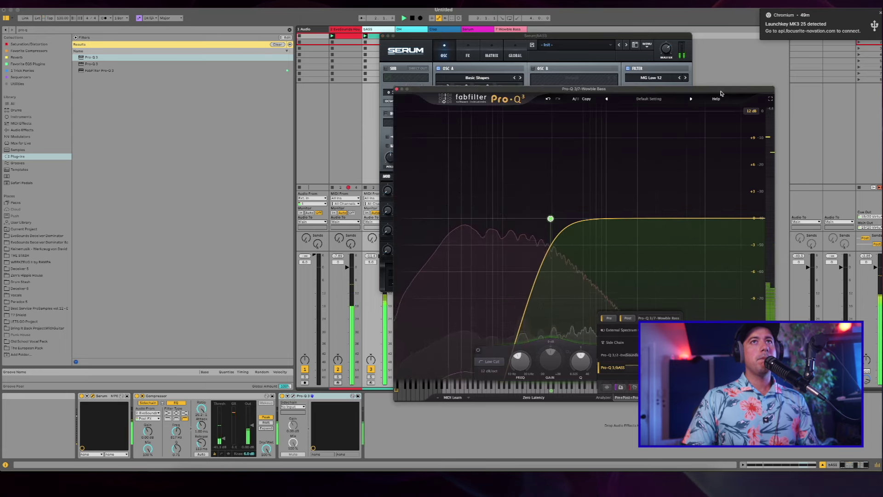
drag(721, 93, 353, 130)
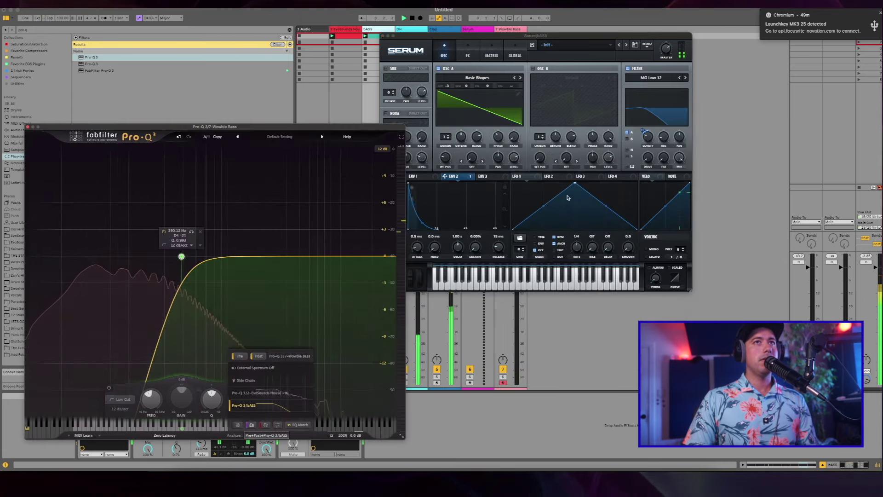
click(460, 245)
drag(460, 246, 460, 252)
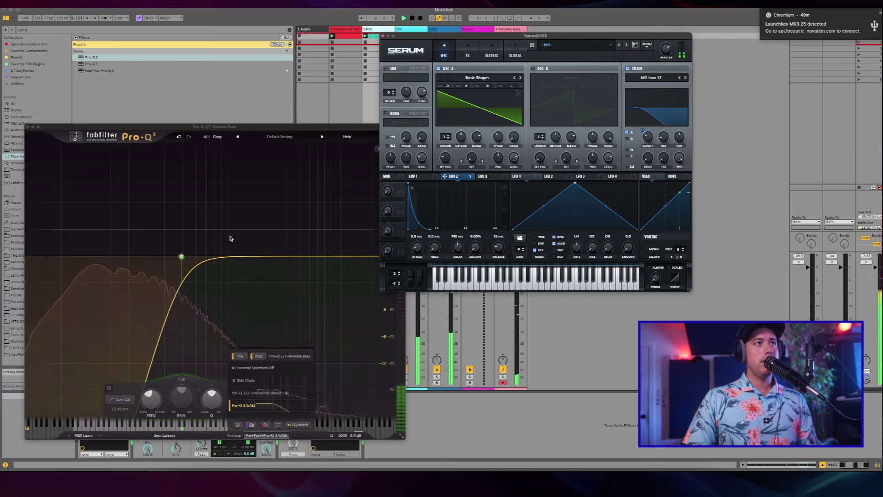
Step: Lower the low-cut frequency in the Wowble Bass Pro-Q 3 and close the Pro-Q 3 and Serum windows
click(181, 256)
drag(177, 252, 168, 253)
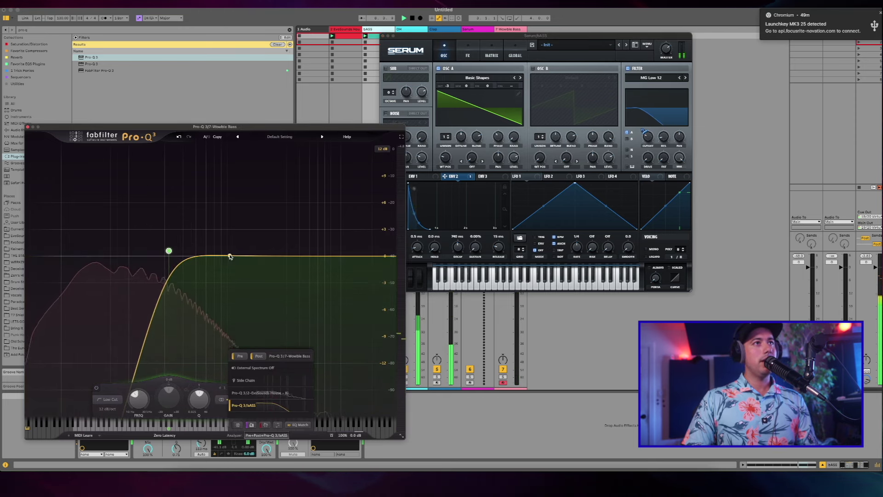
mouse_move(193, 256)
mouse_down()
mouse_move(191, 233)
mouse_move(198, 250)
mouse_up()
click(28, 126)
click(383, 35)
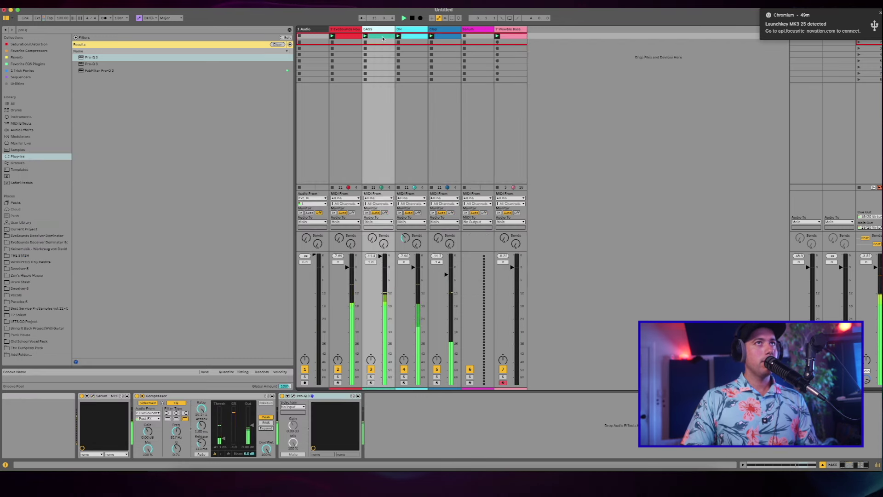
Step: Duplicate the Wowble Bass track and delete the note in the duplicate's clip
click(512, 29)
key(super+d)
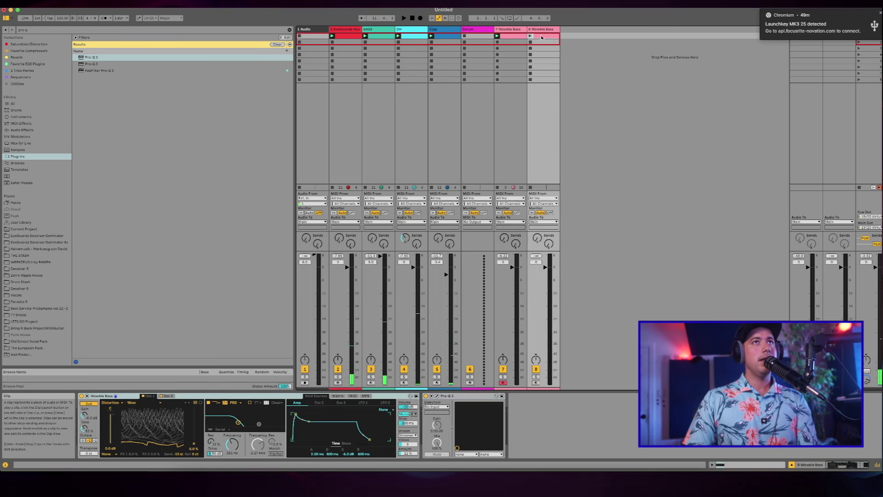
double_click(542, 37)
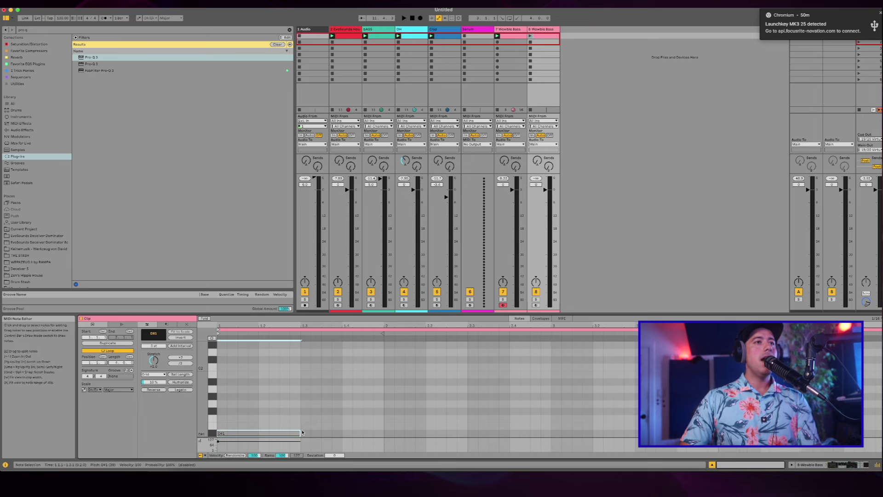
key(BackSpace)
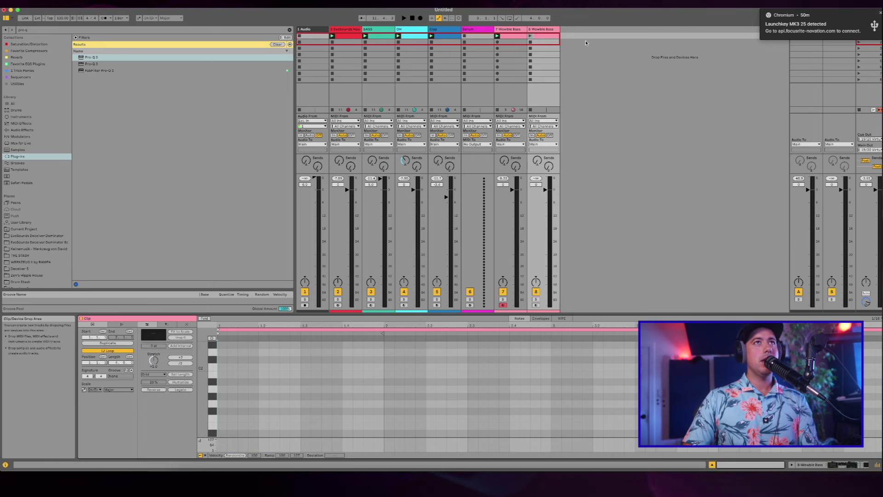
Step: Remove the Wavetable instrument from the duplicated Wowble Bass track
click(545, 31)
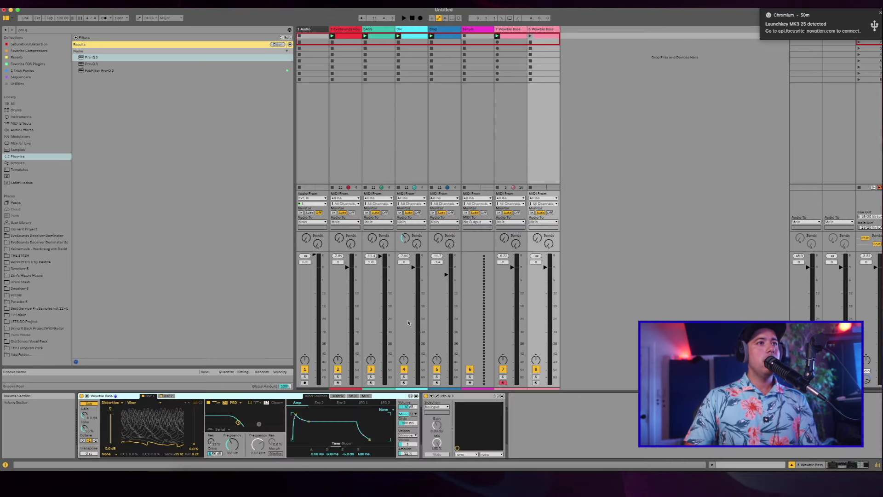
click(114, 393)
key(Delete)
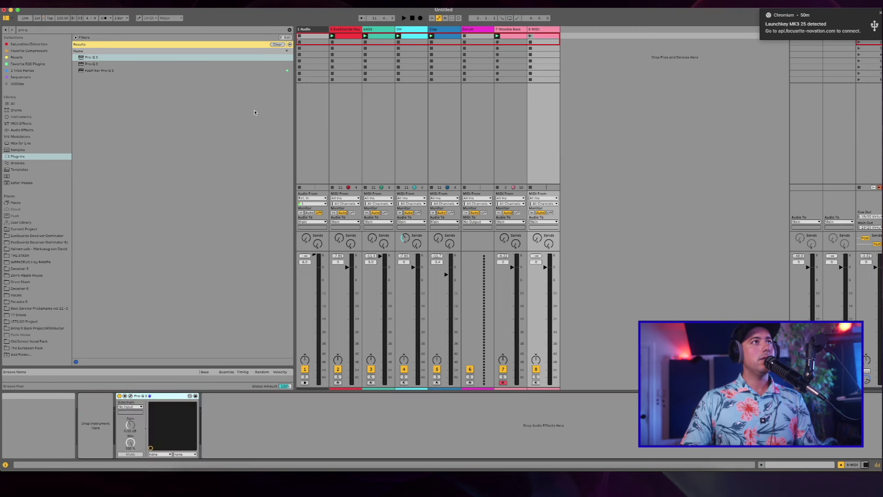
Step: Search the plug-ins for "SER" and add Serum on a new track after the duplicated bass track
click(290, 30)
click(48, 118)
click(48, 72)
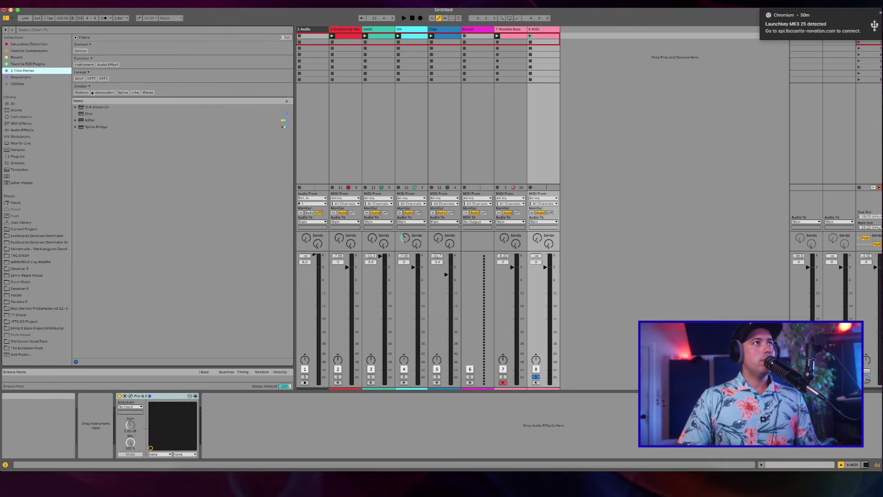
click(24, 157)
click(76, 37)
key(super+f)
text(SER)
click(86, 59)
drag(89, 64, 604, 85)
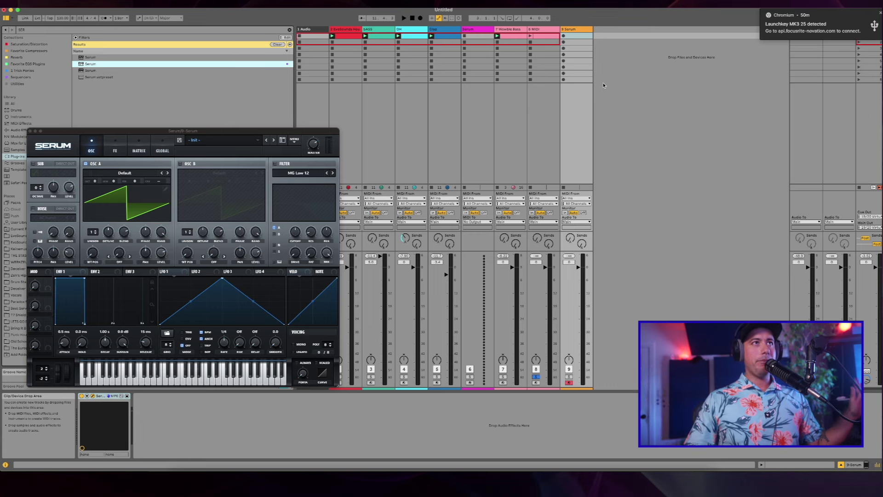
Step: Move the new Serum window clear of the browser and examine its preset category list
drag(226, 132, 418, 111)
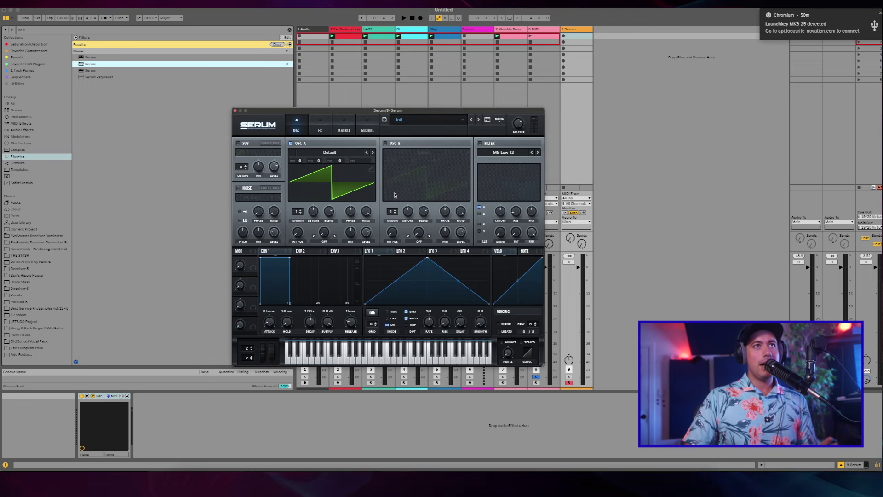
click(414, 123)
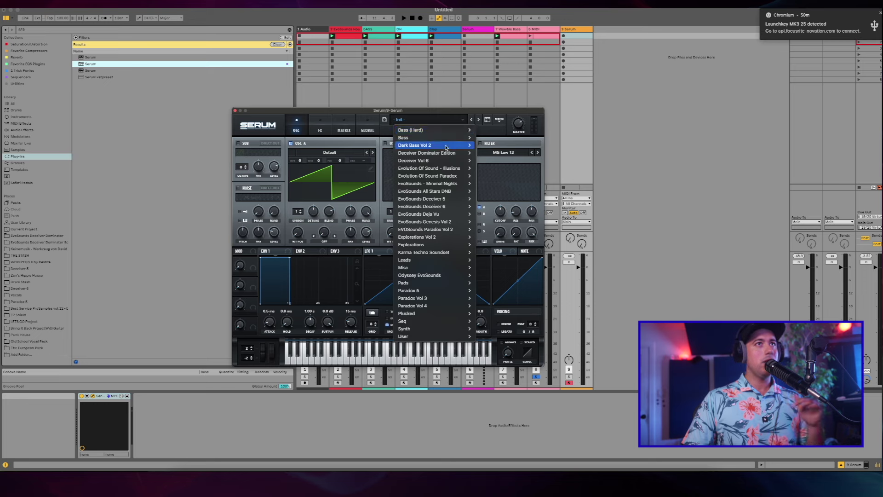
click(373, 140)
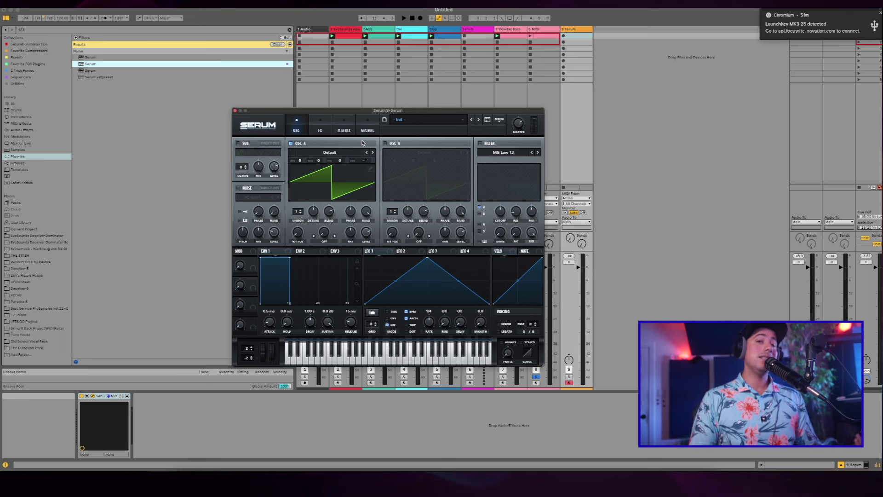
Step: Close Serum, clear the browser search, and expand the Synth Loops folder in EvoSounds Deceiver Dominator
click(41, 236)
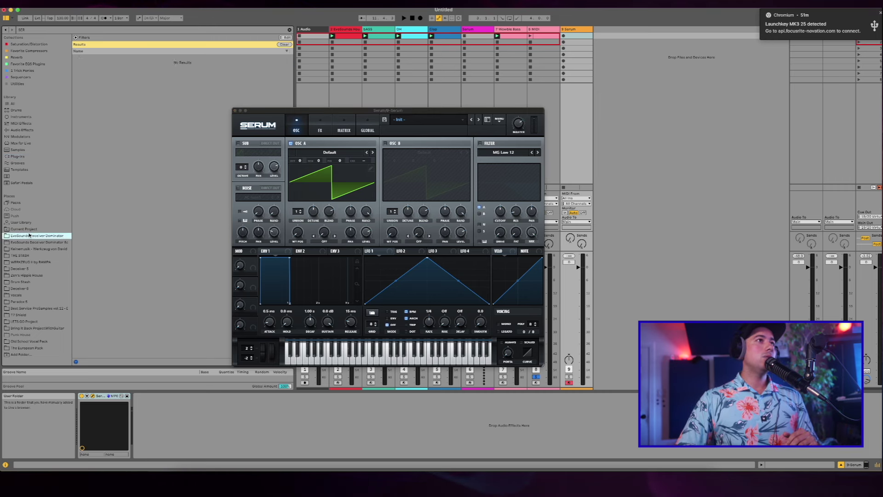
click(289, 30)
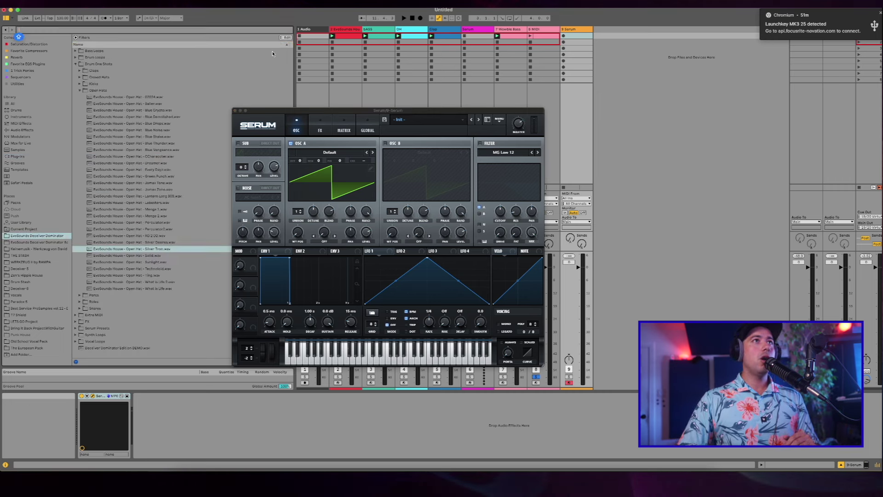
click(234, 111)
click(79, 90)
key(Up)
key(Up)
key(Up)
key(Up)
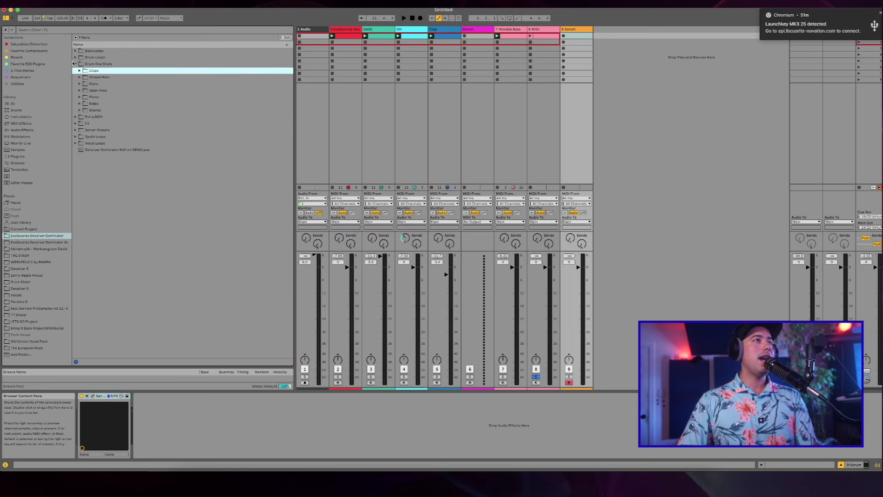
click(76, 137)
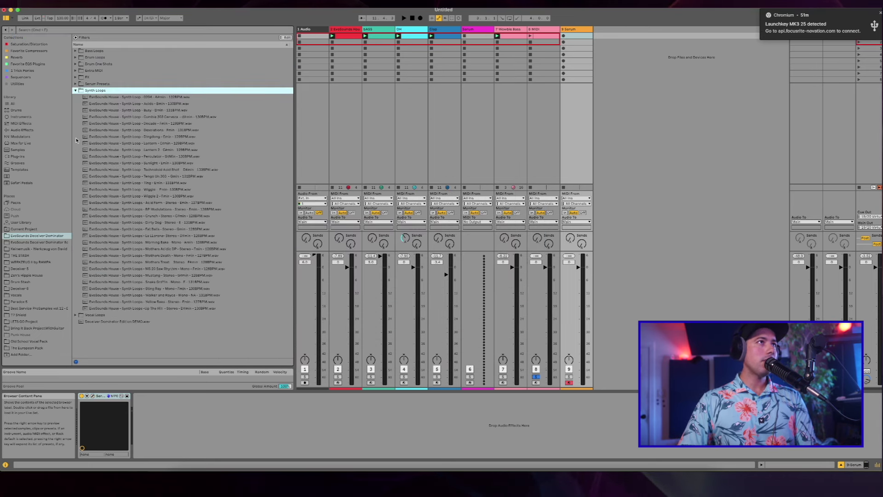
Step: Audition several synth loops and place the Tengo Un 303 loop on a new audio track
click(131, 150)
click(150, 157)
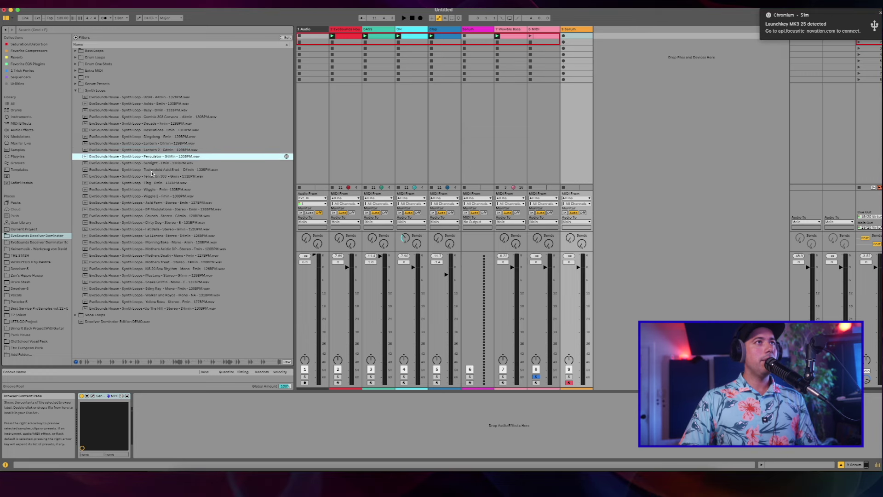
click(156, 163)
click(160, 176)
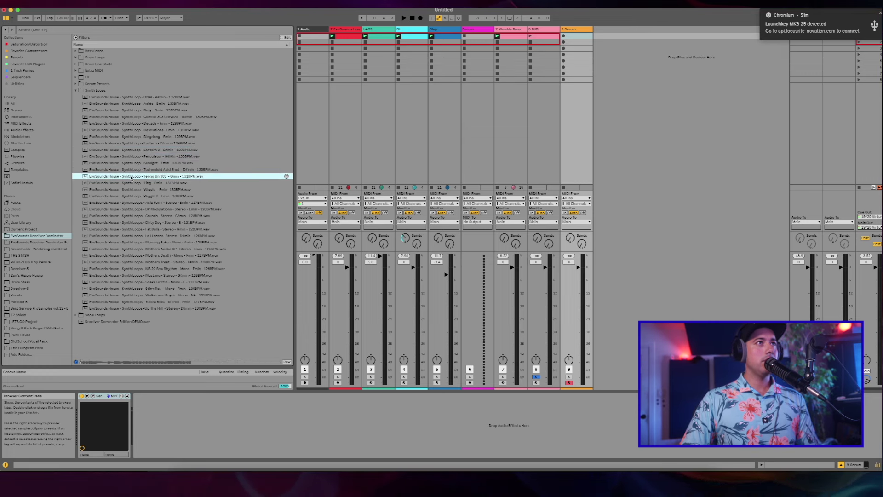
drag(160, 179, 606, 40)
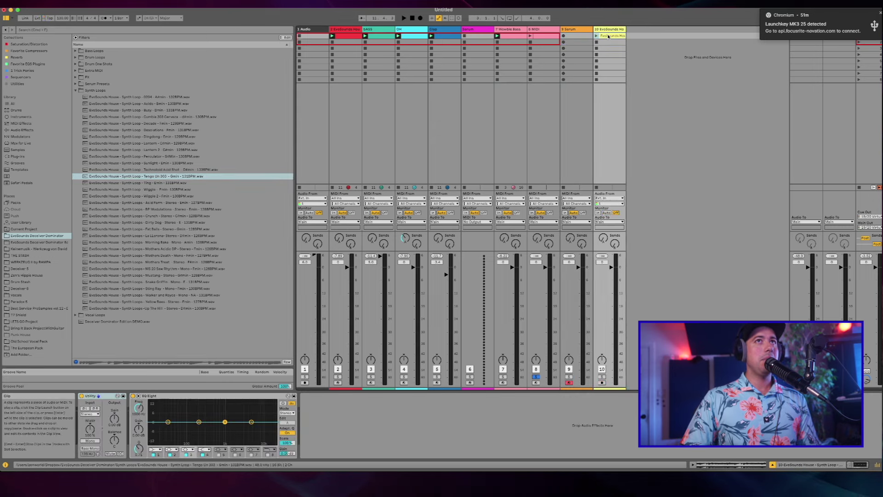
Step: Open the Tengo Un 303 clip and adjust its pitch transposition
click(608, 36)
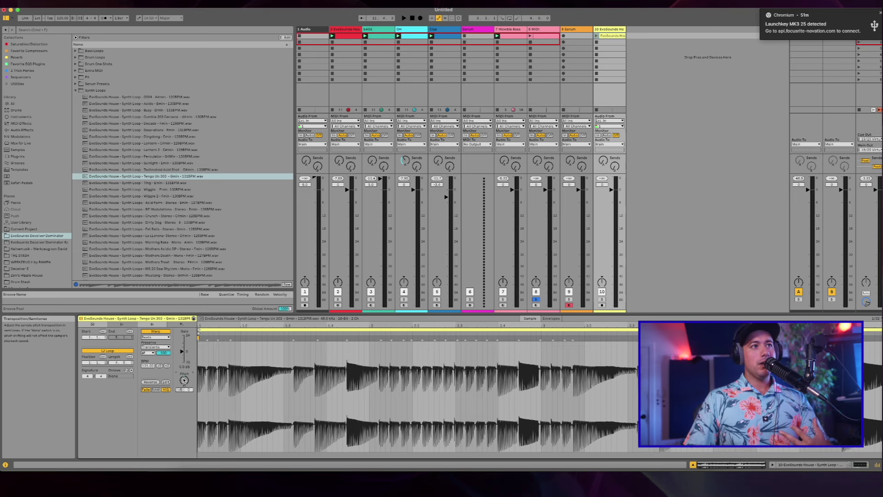
drag(184, 380, 184, 372)
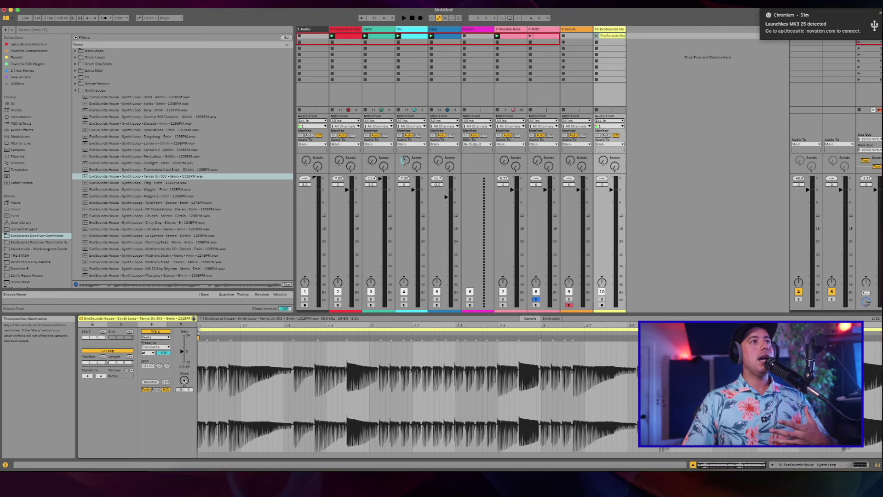
drag(183, 381, 183, 383)
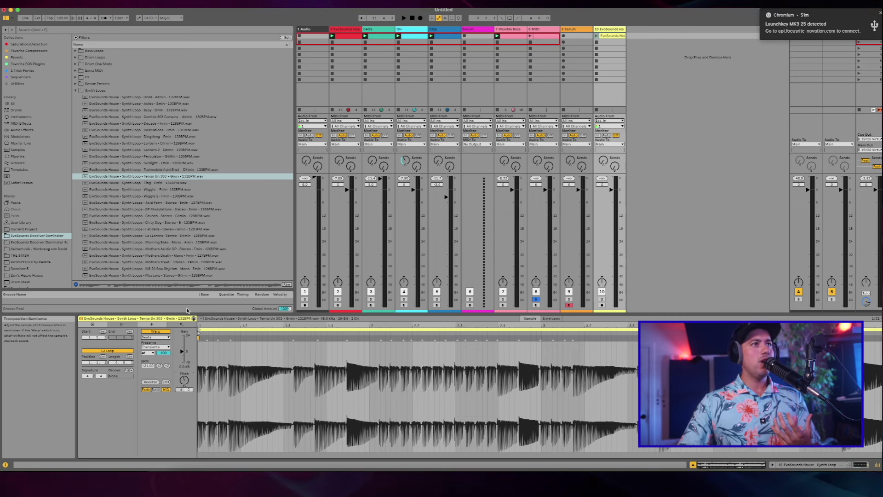
Step: Audition more synth loops and replace the Tengo Un 303 clip with the Lantern synth loop
scroll(184, 207, down, 3)
click(163, 250)
click(161, 254)
click(158, 261)
click(156, 267)
scroll(155, 270, down, 1)
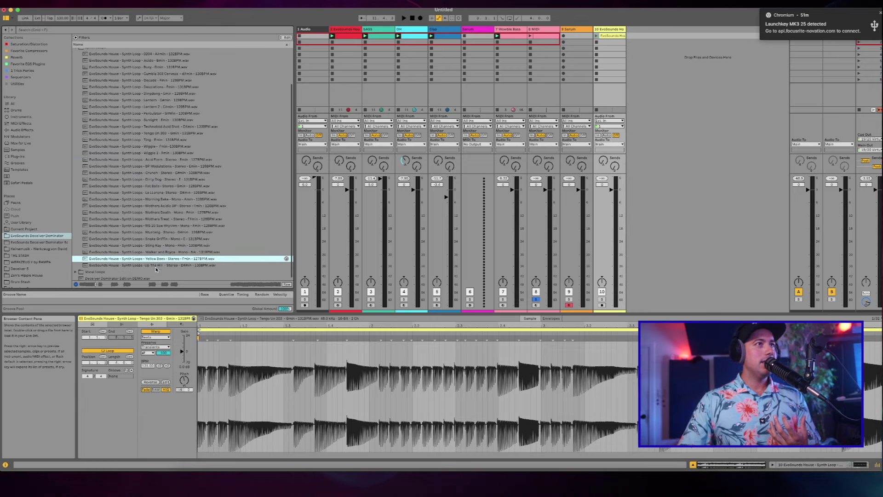
scroll(148, 207, up, 4)
click(138, 144)
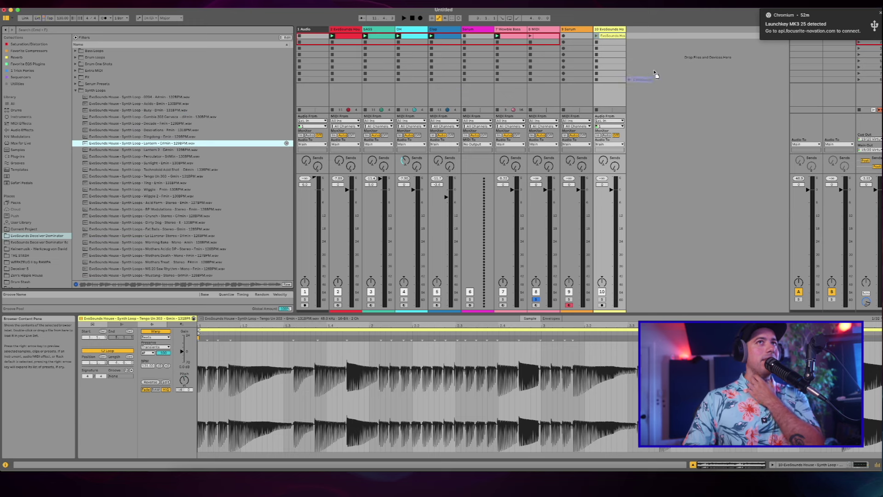
drag(589, 35, 605, 37)
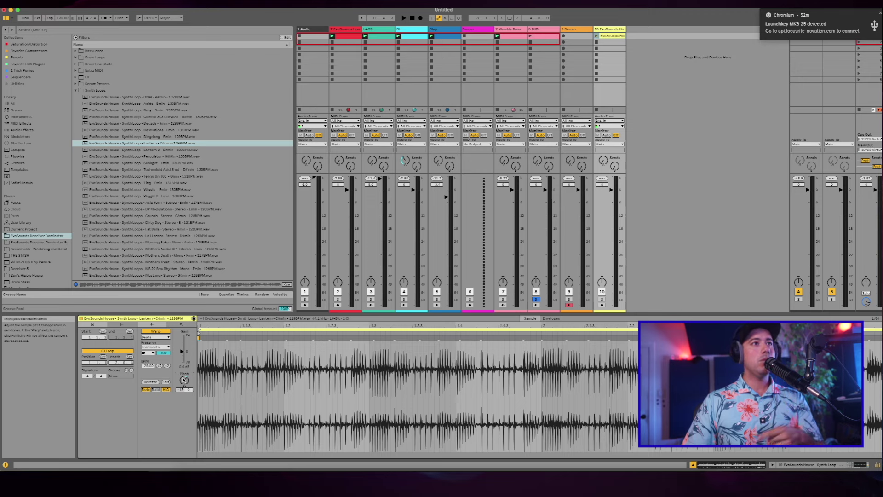
Step: Launch the Lantern clip, clear the track solos, and lower the Lantern track's volume for playback with the full mix
key(space)
key(space)
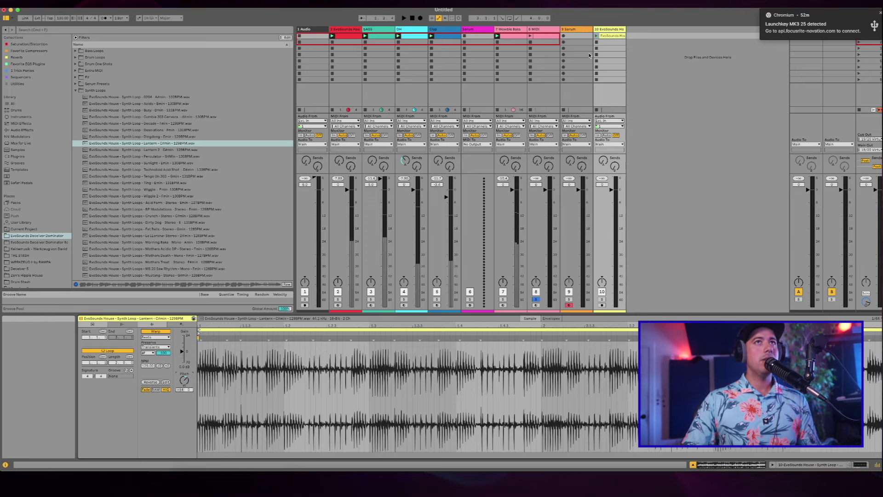
click(594, 37)
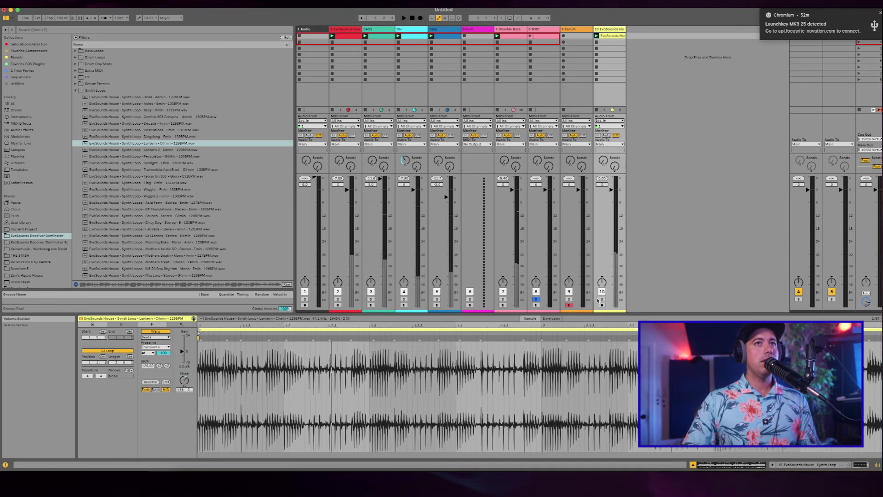
double_click(602, 300)
drag(611, 189, 612, 208)
key(space)
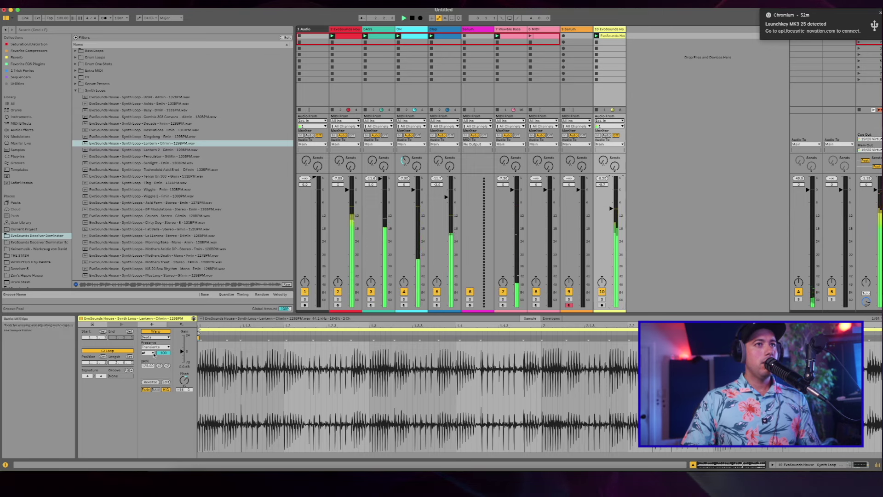
Step: Solo the Lantern track and adjust the Lantern clip's pitch transposition during playback
click(602, 299)
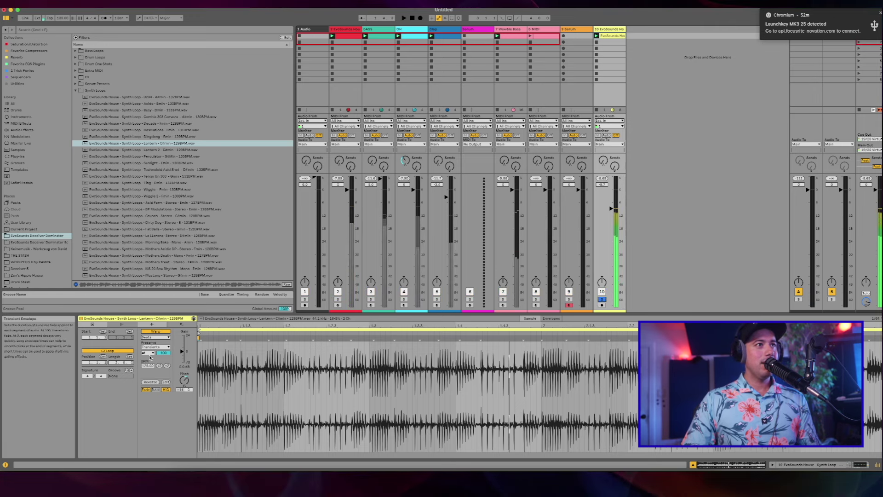
drag(185, 383, 184, 383)
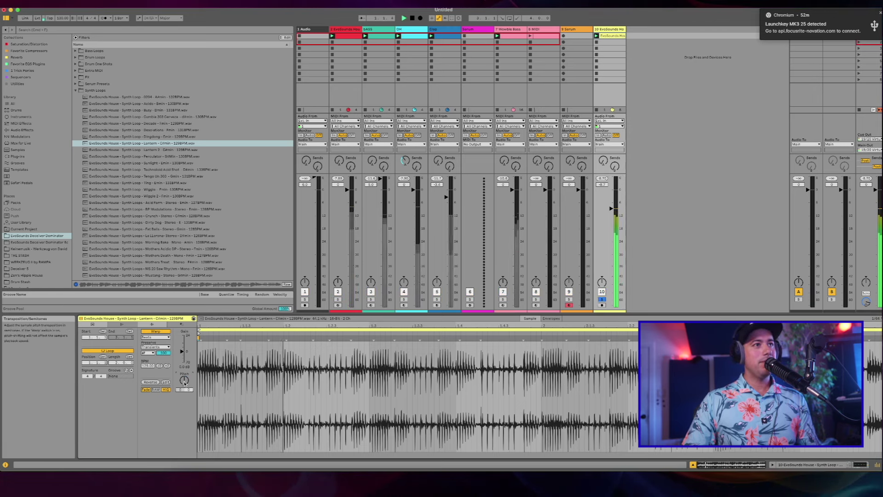
drag(185, 383, 184, 383)
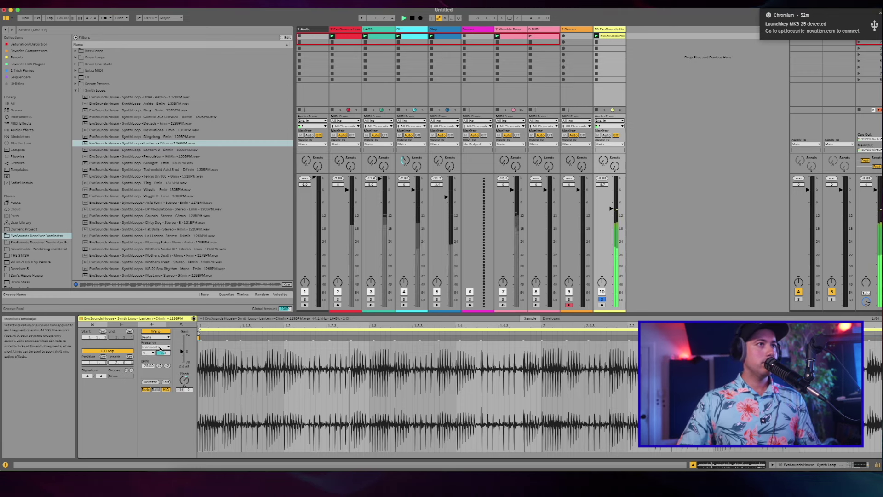
Step: Compare the Complex Pro warp mode with Beats on the Lantern clip and readjust its pitch transposition
click(156, 337)
click(152, 369)
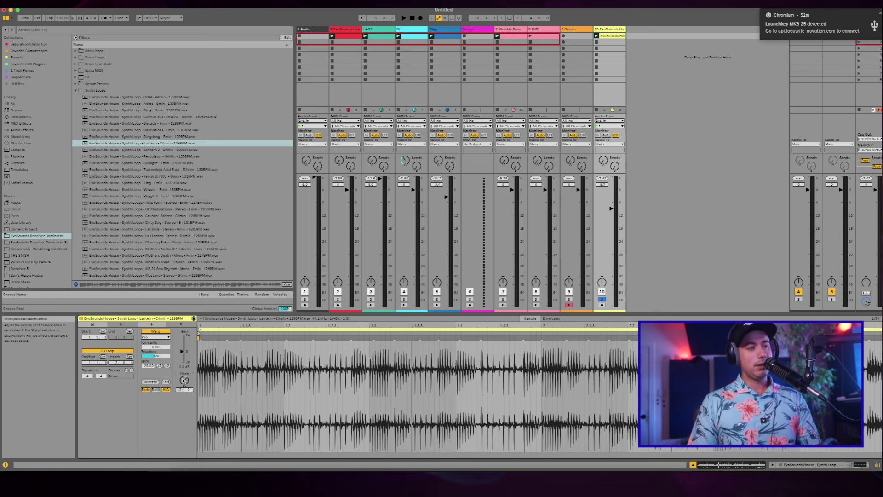
click(148, 337)
click(146, 342)
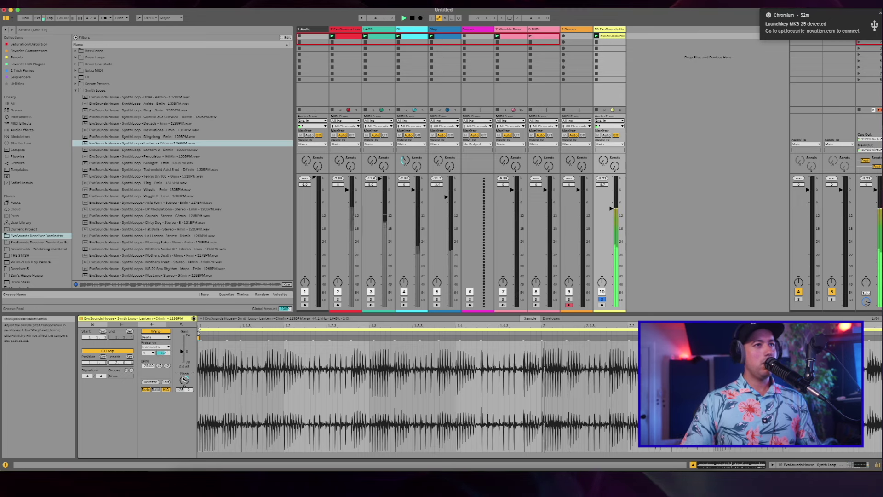
drag(183, 380, 183, 395)
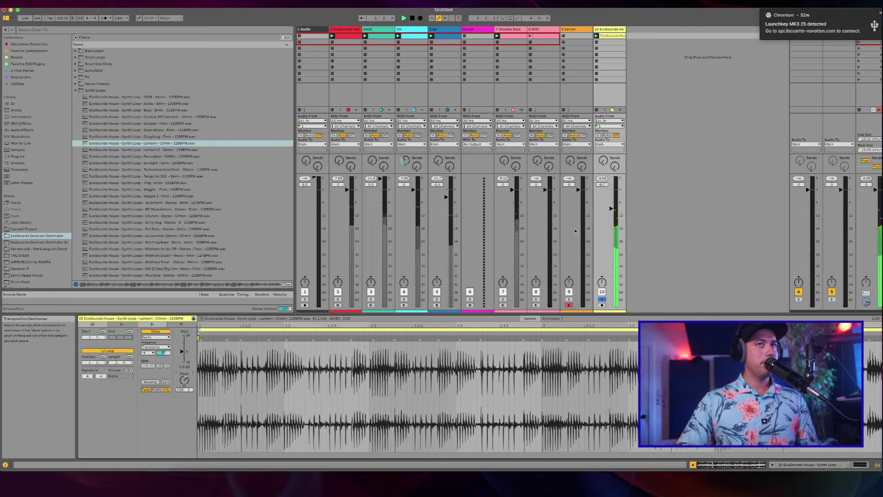
Step: Clear the Lantern track's solo, raise its volume slightly, and increase its first send in the full mix
click(602, 299)
drag(611, 208, 611, 201)
drag(603, 161, 603, 143)
drag(612, 201, 611, 203)
key(space)
Step: Show the Gain envelope of the Lantern clip for editing
click(552, 319)
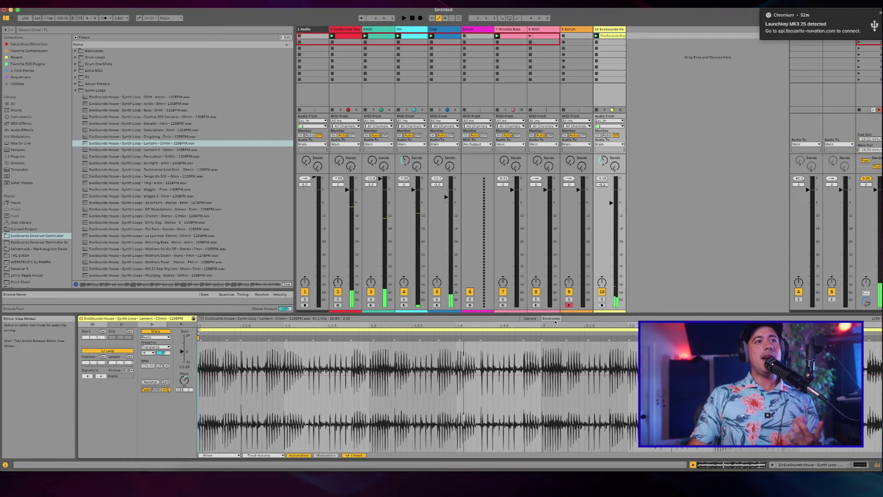
click(220, 455)
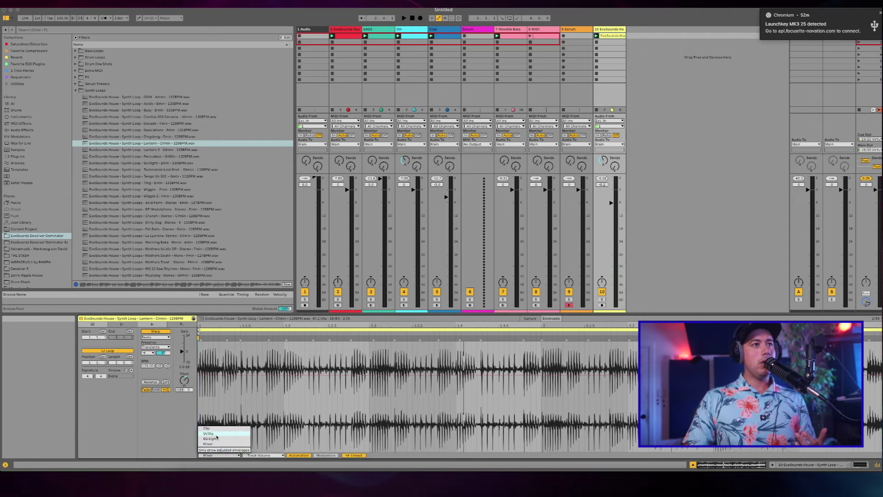
click(207, 428)
key(space)
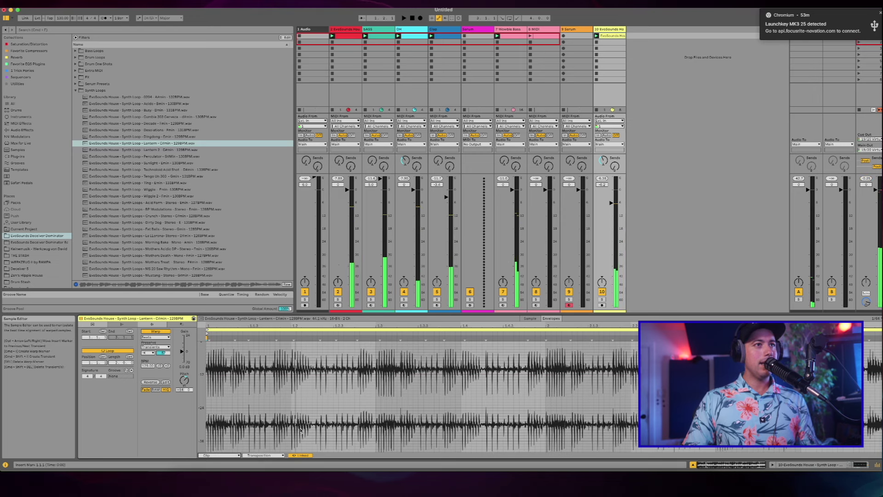
click(249, 455)
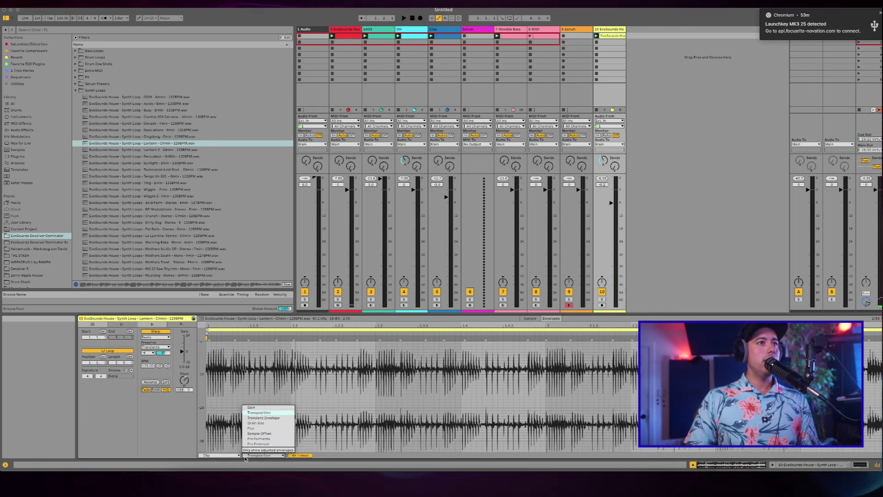
click(251, 407)
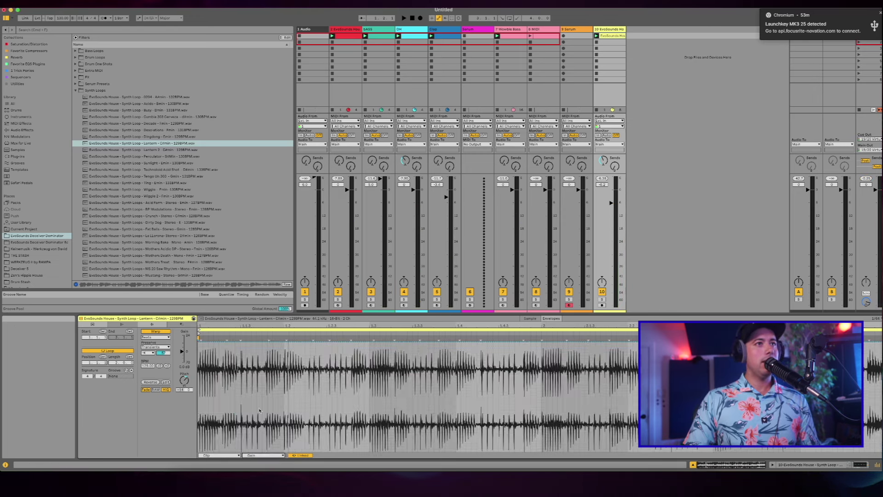
Step: Shape the Lantern clip's Gain envelope between beat 1.3 and bar 2 with low and full-level points, checking it in playback
click(371, 343)
click(369, 368)
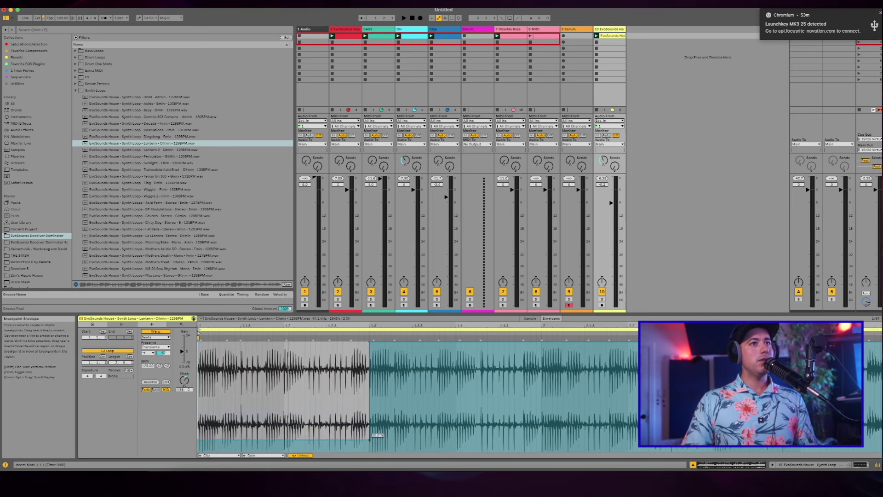
key(space)
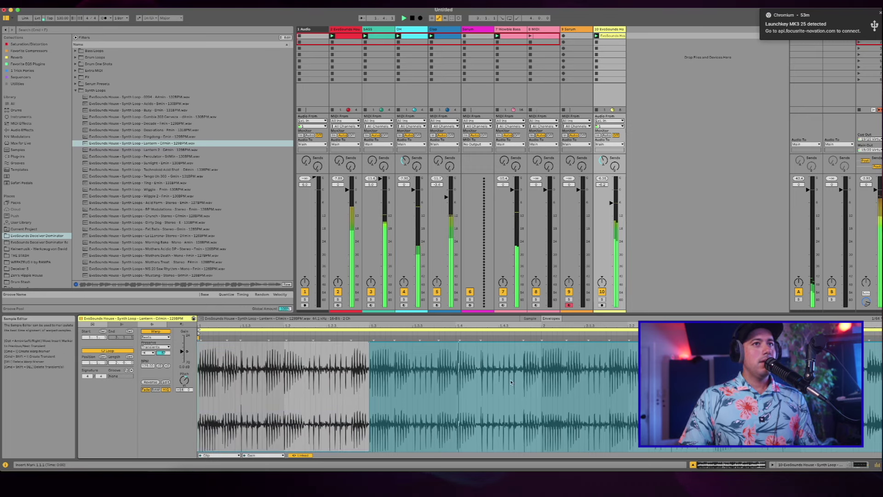
click(429, 343)
click(440, 453)
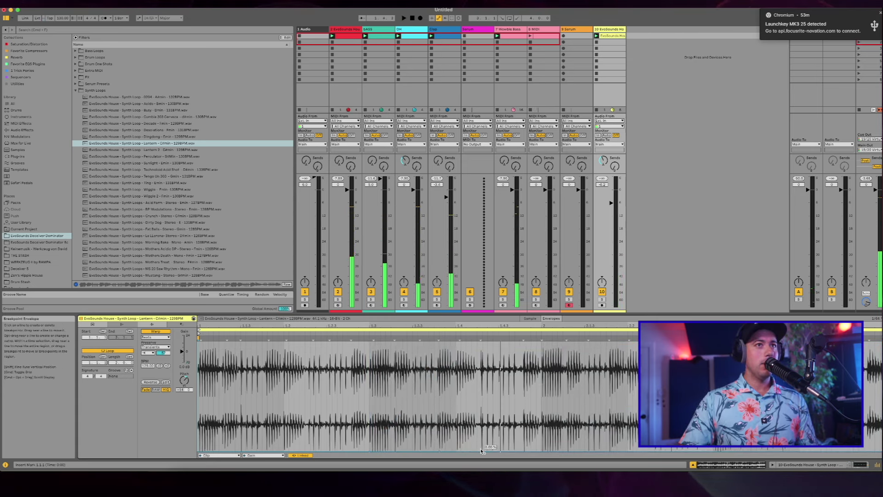
drag(477, 451, 479, 343)
key(space)
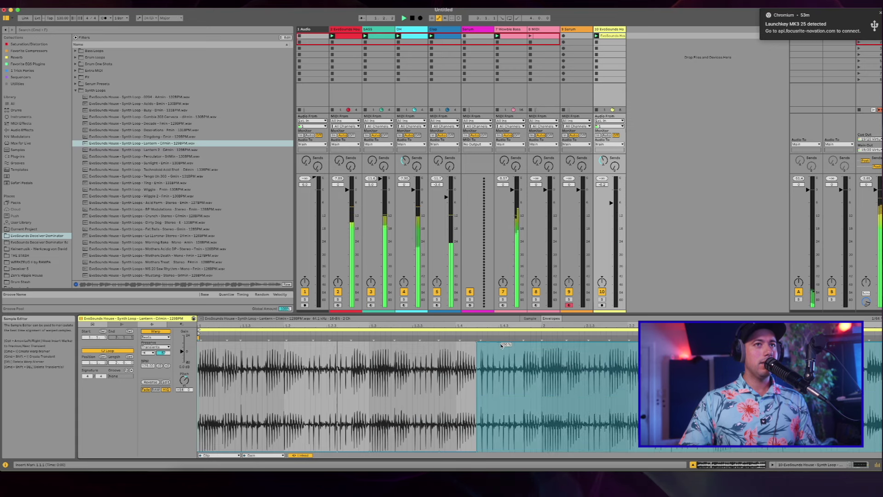
drag(532, 343, 542, 451)
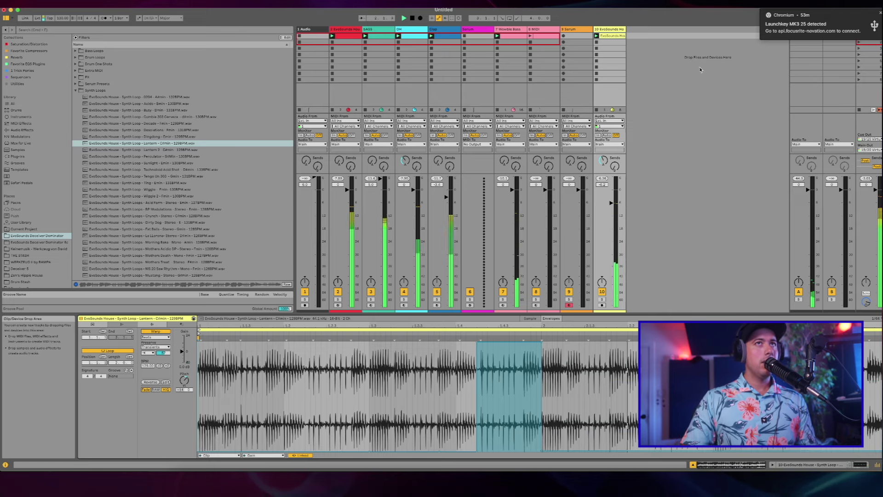
Step: Adjust the Lantern clip's pitch and set its transient envelope to 100, lowering the track volume slightly
click(263, 455)
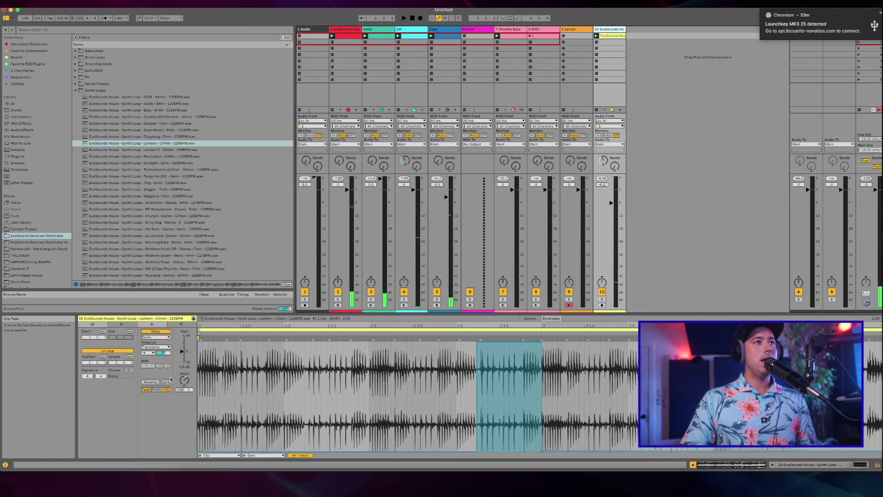
click(263, 462)
key(space)
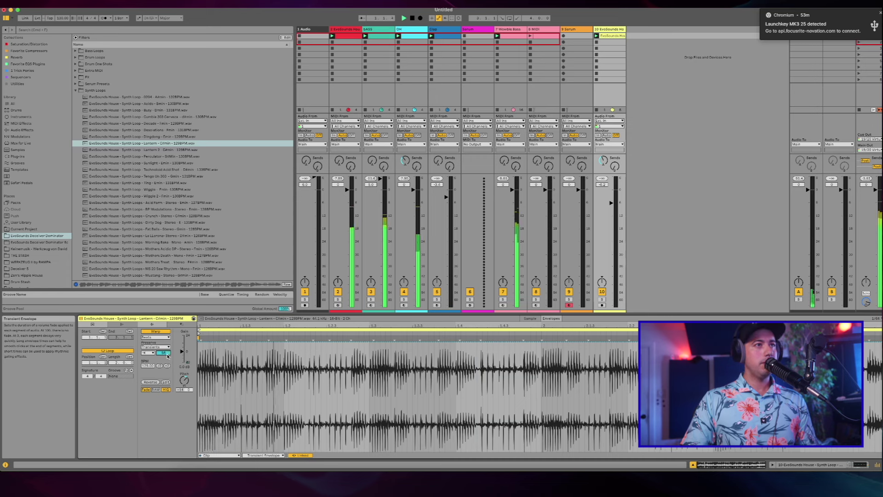
click(184, 380)
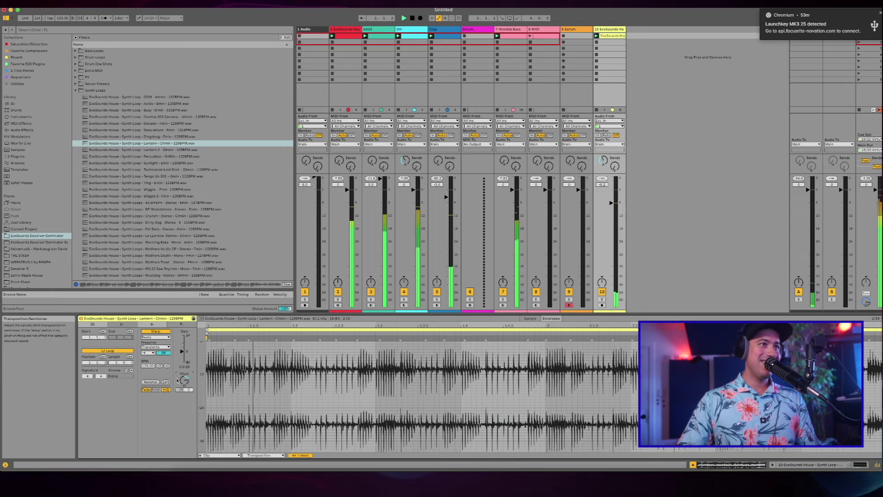
drag(163, 353, 163, 347)
drag(612, 203, 612, 210)
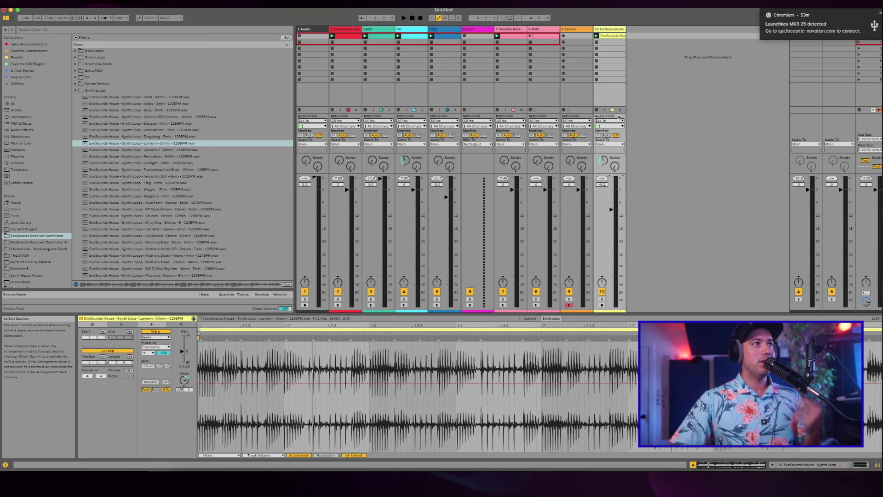
Step: Search the plug-ins for Serum and open the Serum instrument's window on track 9
click(581, 31)
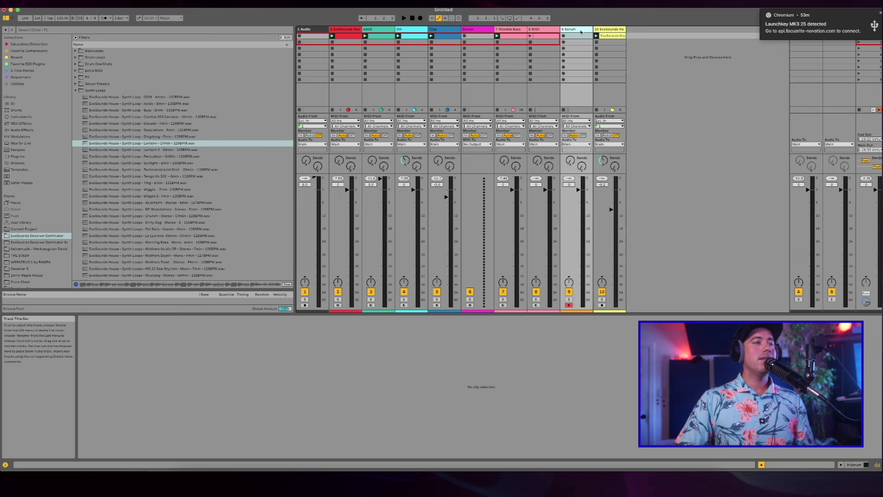
click(18, 156)
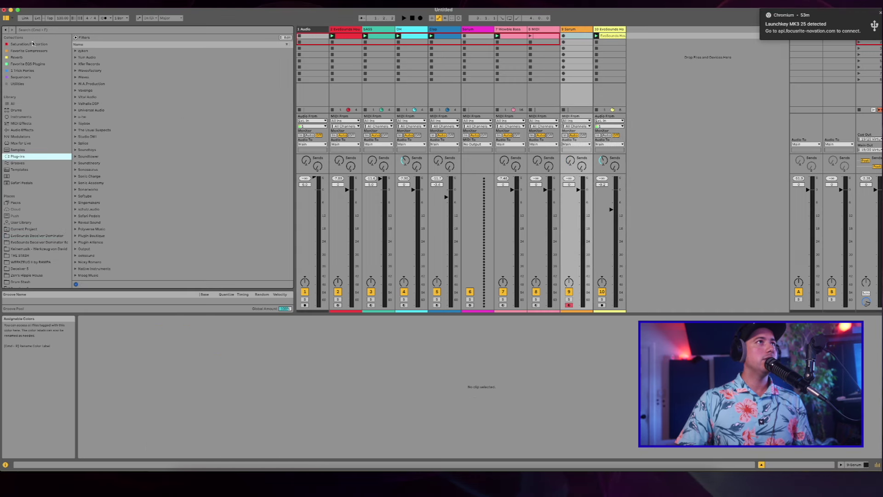
key(super+f)
text(ser)
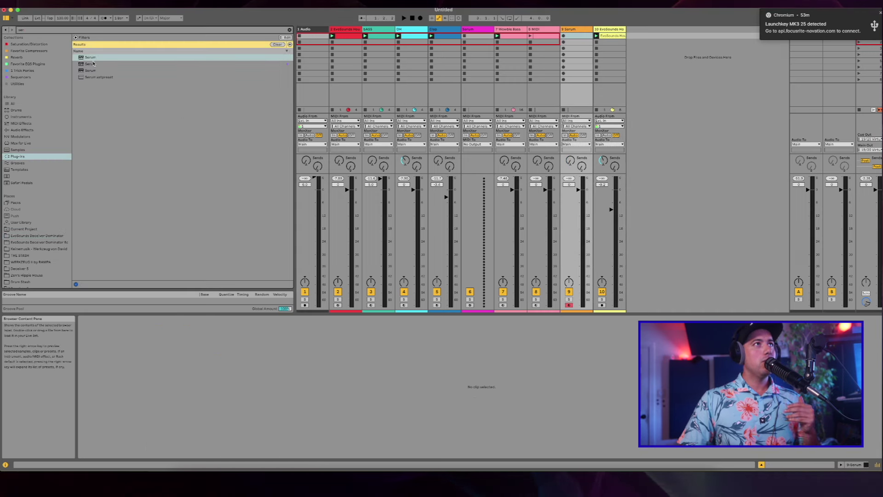
click(93, 64)
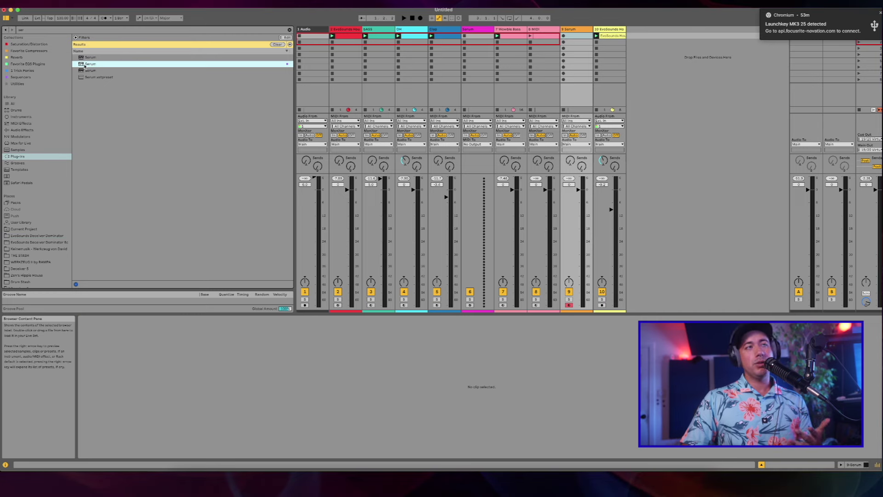
click(585, 28)
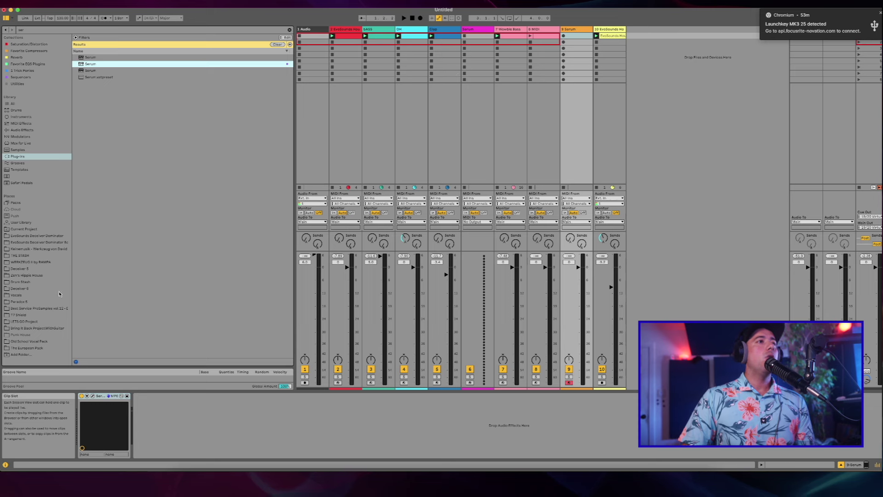
click(93, 395)
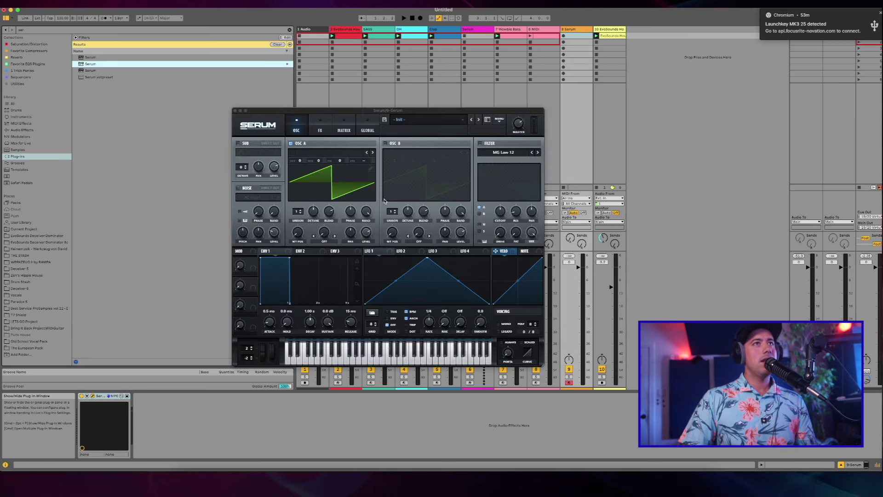
Step: Load the LD - Punked preset from the Deceiver Dominator Edition bank in Serum
click(438, 122)
mouse_move(440, 220)
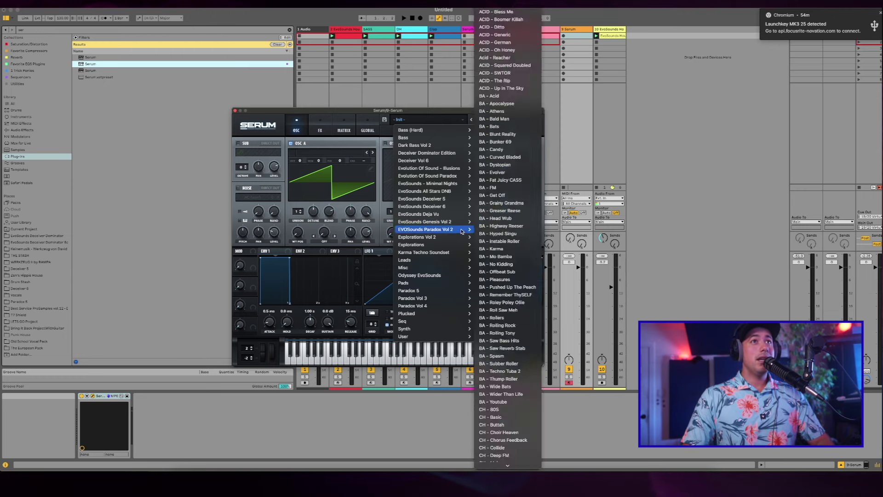
mouse_move(449, 158)
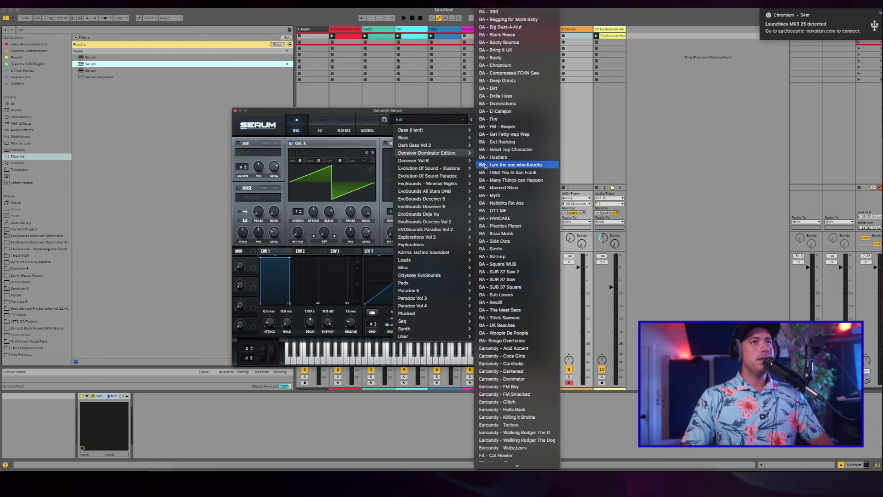
scroll(486, 166, down, 5)
scroll(486, 165, down, 3)
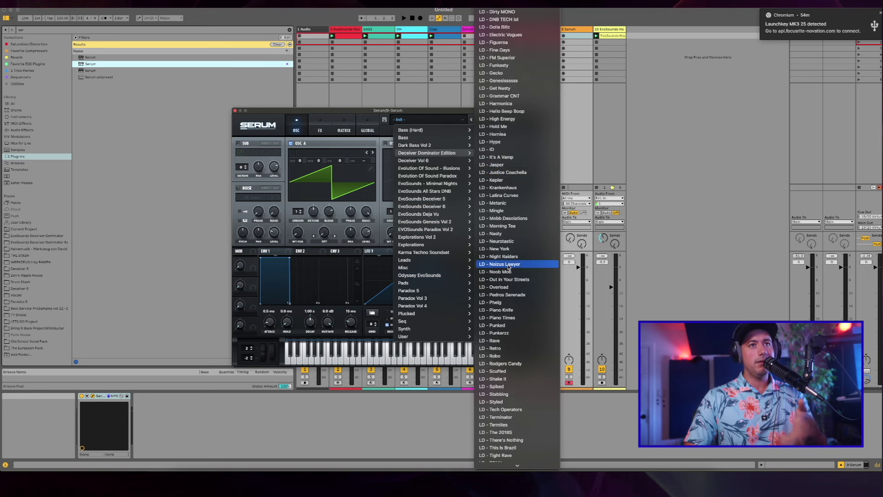
click(508, 327)
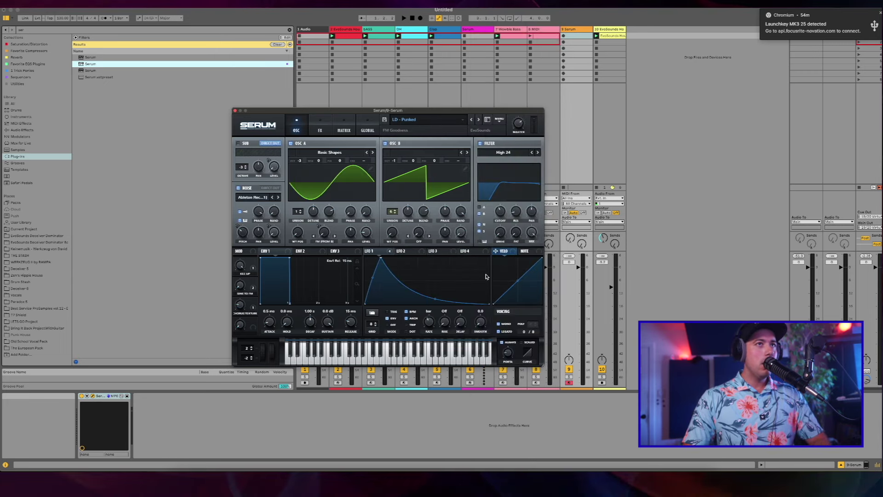
Step: Audition the following Serum presets with the groove, choose LD - Retro, and record a clip in the Serum track's first slot
key(space)
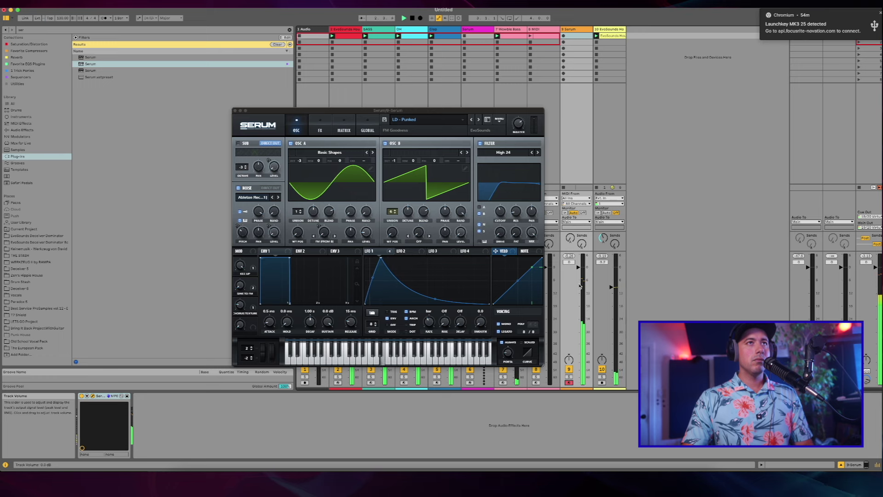
click(478, 120)
key(x)
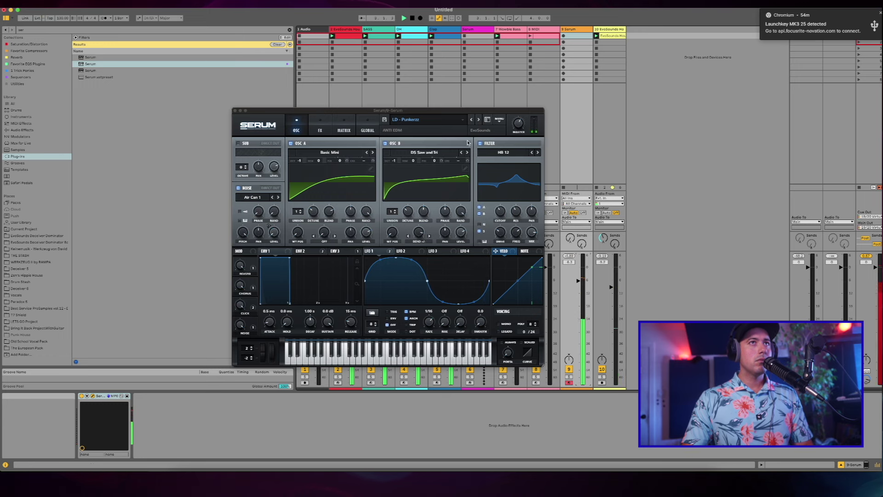
click(478, 120)
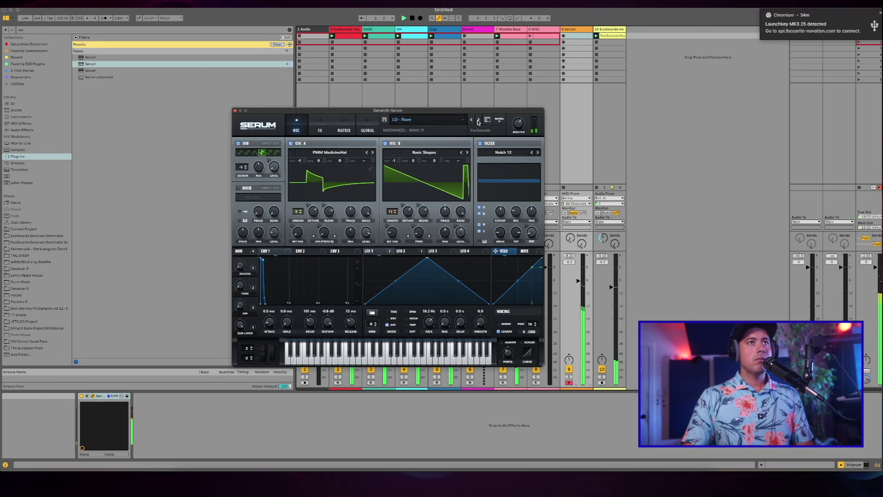
click(478, 120)
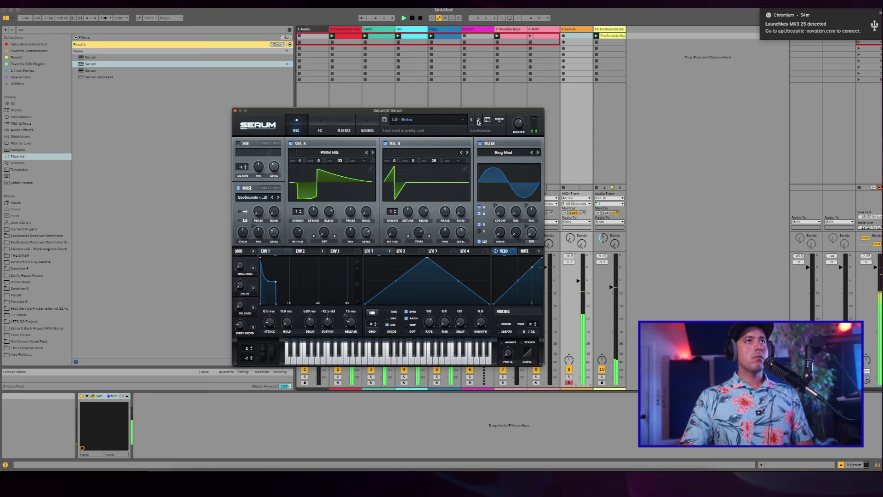
click(564, 36)
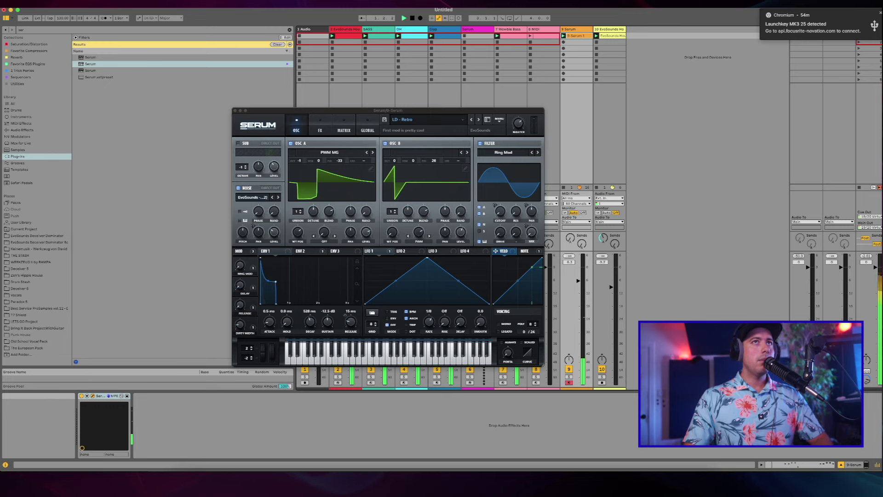
Step: Open the recorded Serum clip in the note editor, play it with the groove, and shift the C4 note slightly later
key(space)
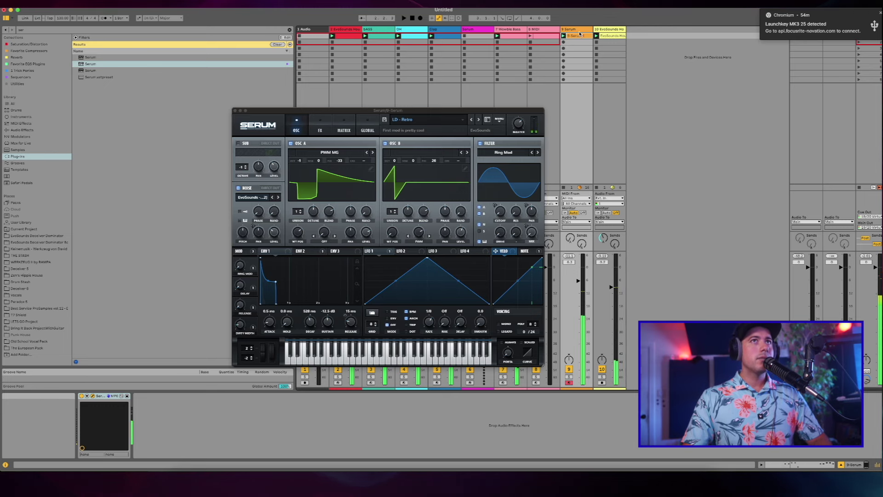
double_click(576, 36)
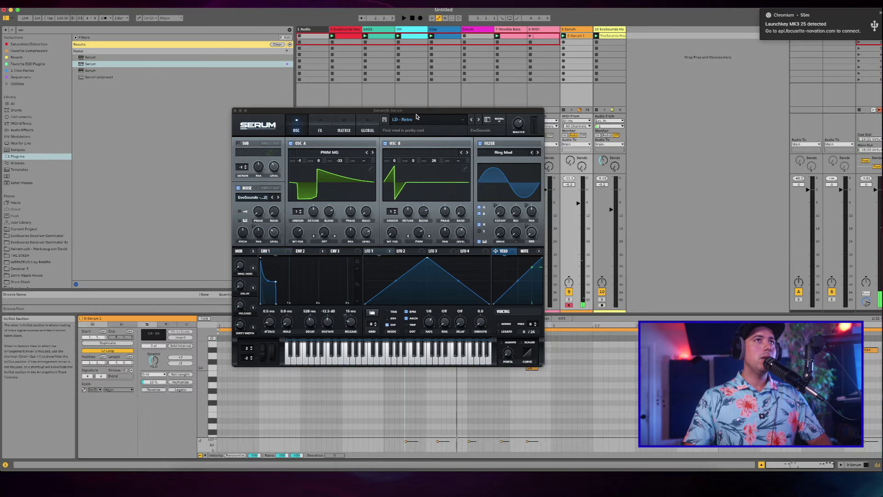
drag(418, 113, 445, 55)
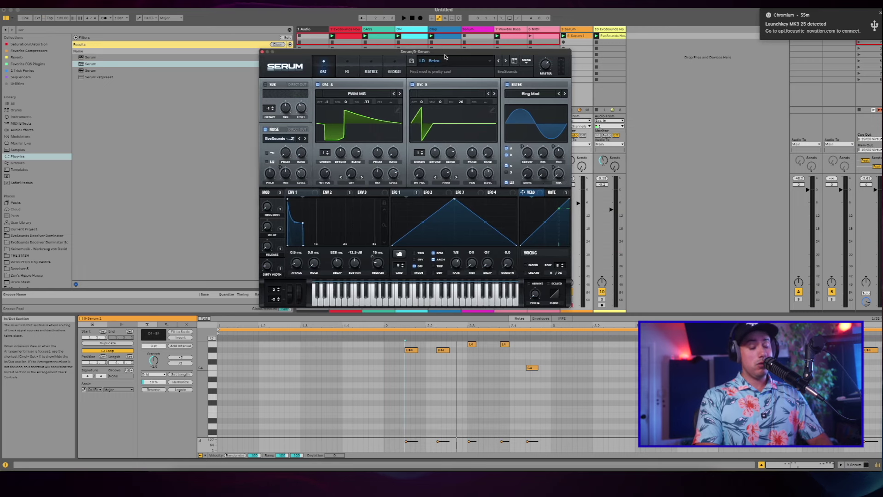
key(ctrl+a)
key(space)
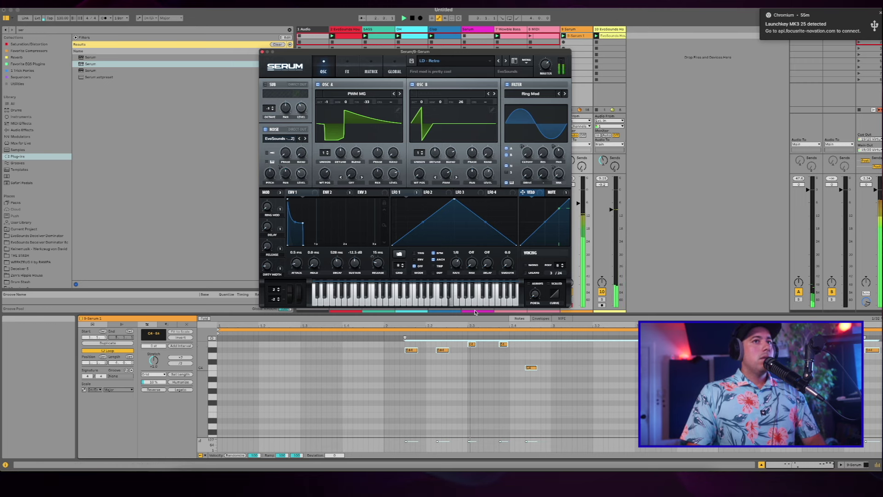
click(532, 368)
drag(534, 369, 539, 370)
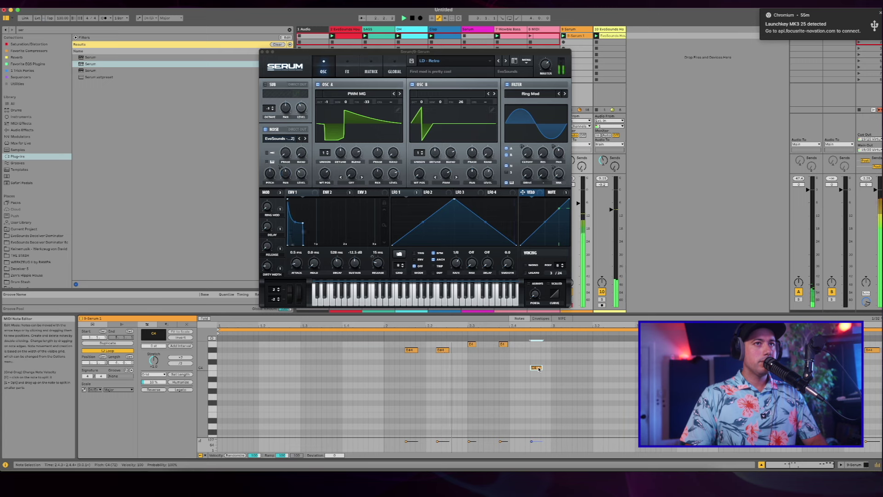
Step: Audition the two E4 notes in beat 2.3 a semitone lower at D#4, and return them to E4
drag(462, 340, 529, 341)
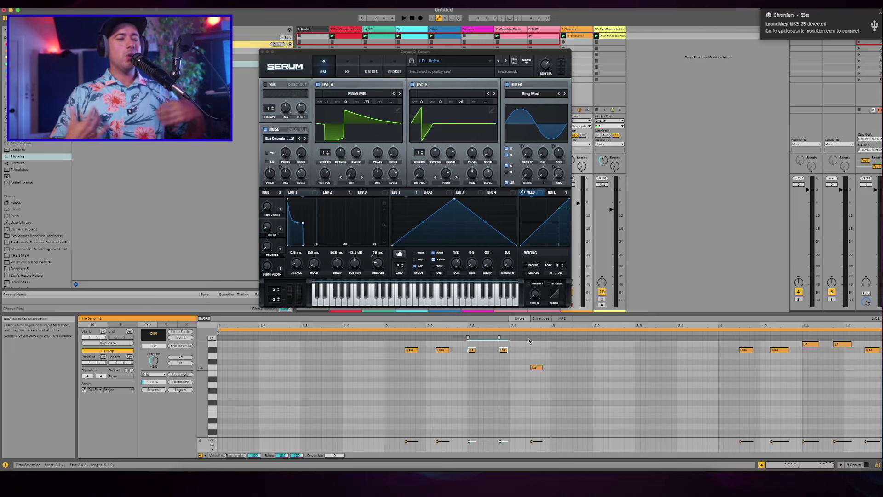
scroll(488, 363, up, 2)
key(space)
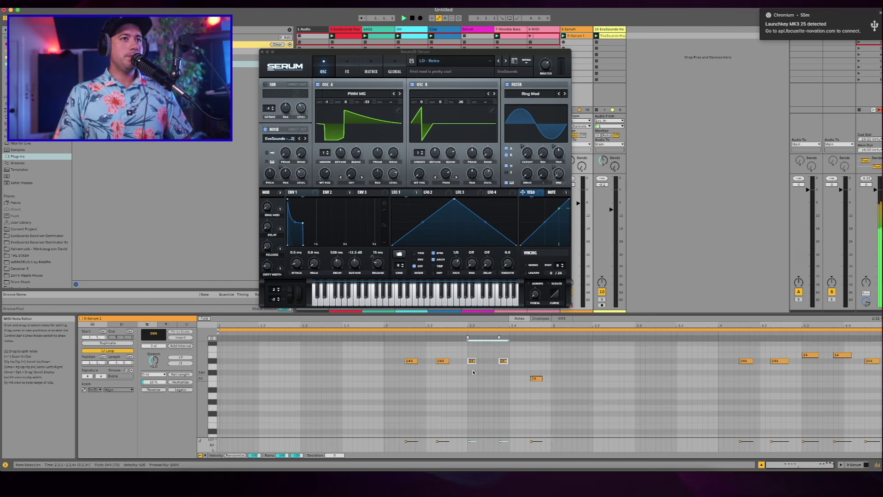
key(Up)
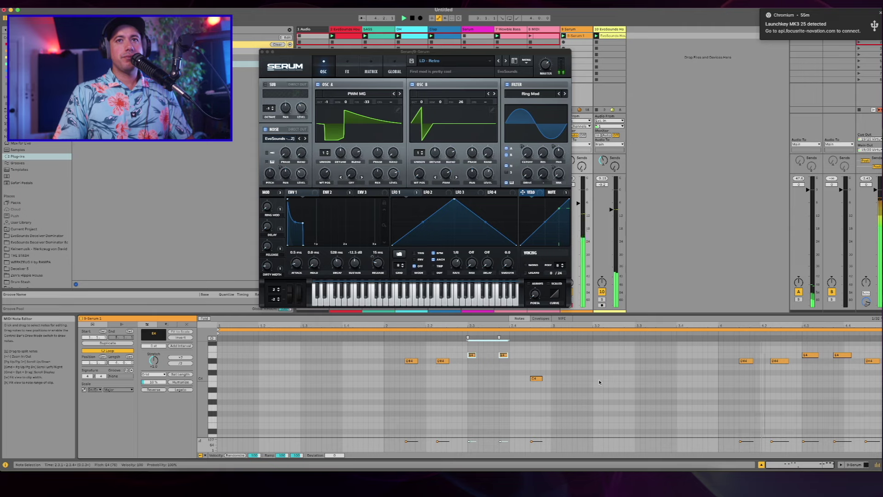
key(space)
click(553, 347)
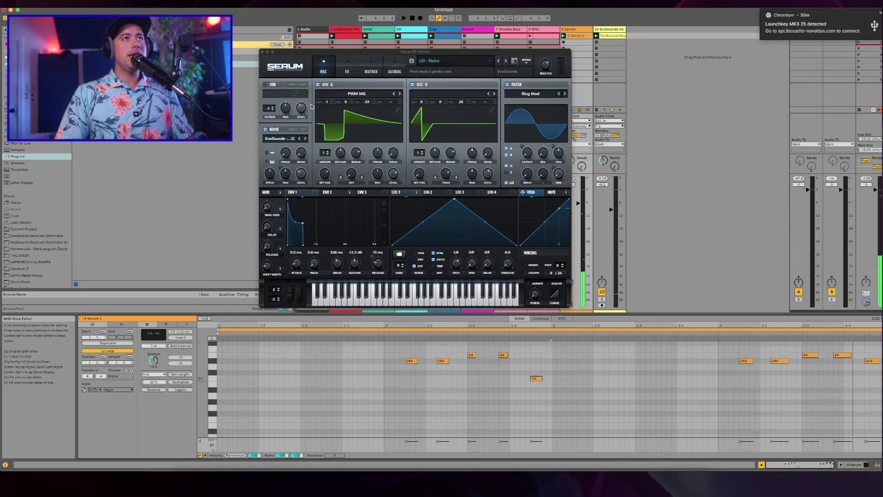
Step: Close the Serum window, add Bass Kleph's Easy Wash Out rack to the Serum track, and try its Wash Out macro
click(262, 52)
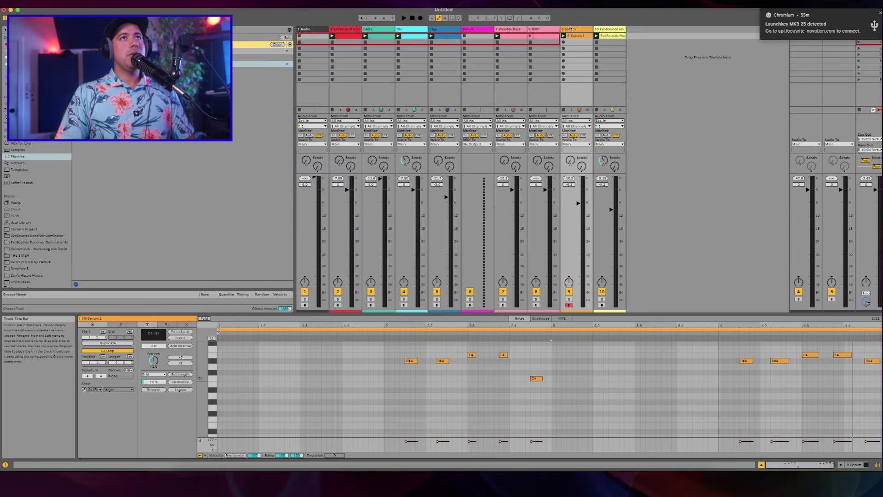
key(shift+Tab)
key(super+f)
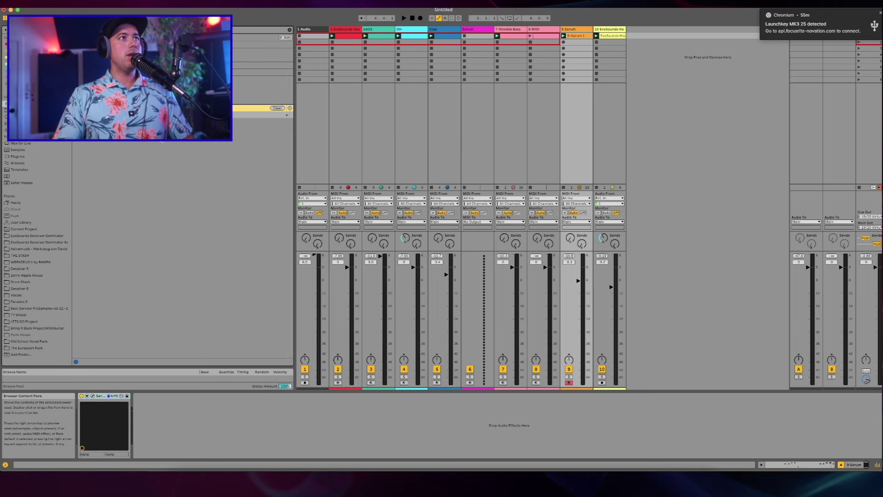
key(Down)
key(Return)
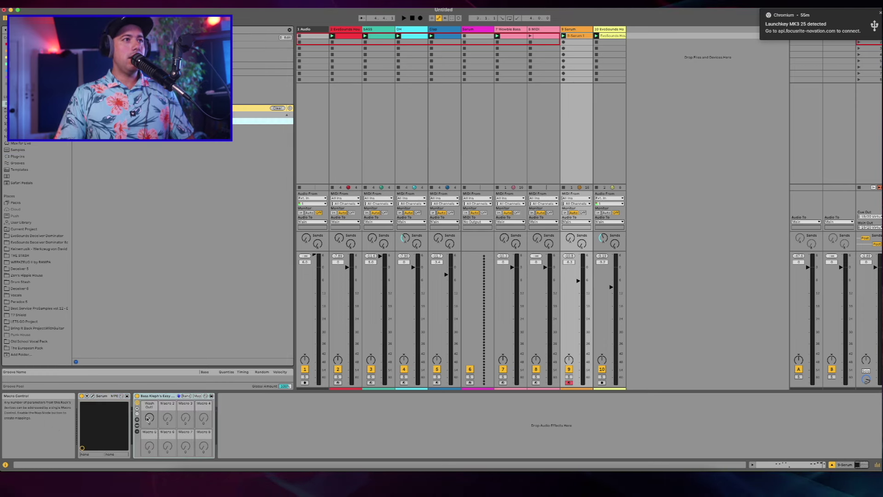
drag(150, 418, 150, 405)
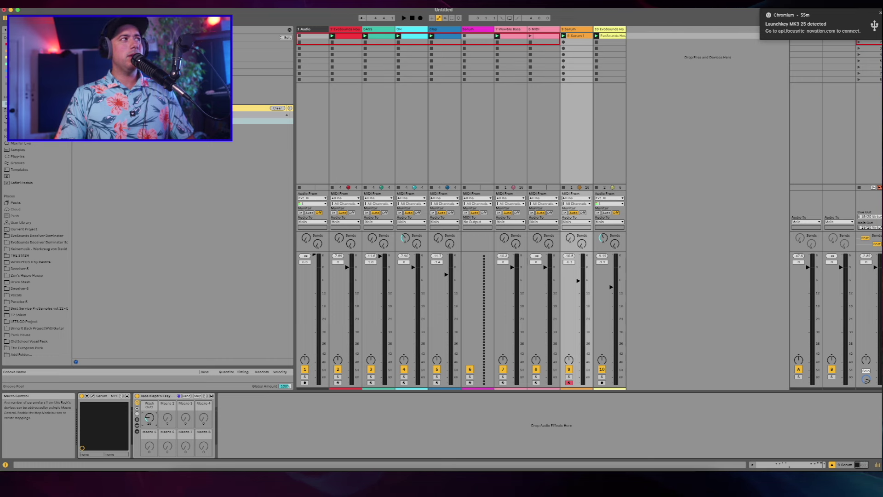
Step: Show the wash-out rack's devices, unfold its Reverb, and display the Wash Out macro's automation in the Serum clip
click(137, 420)
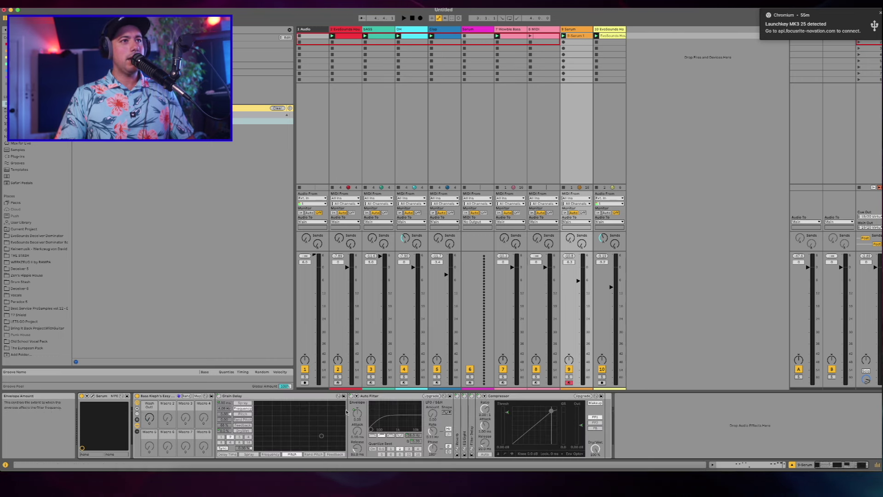
click(457, 396)
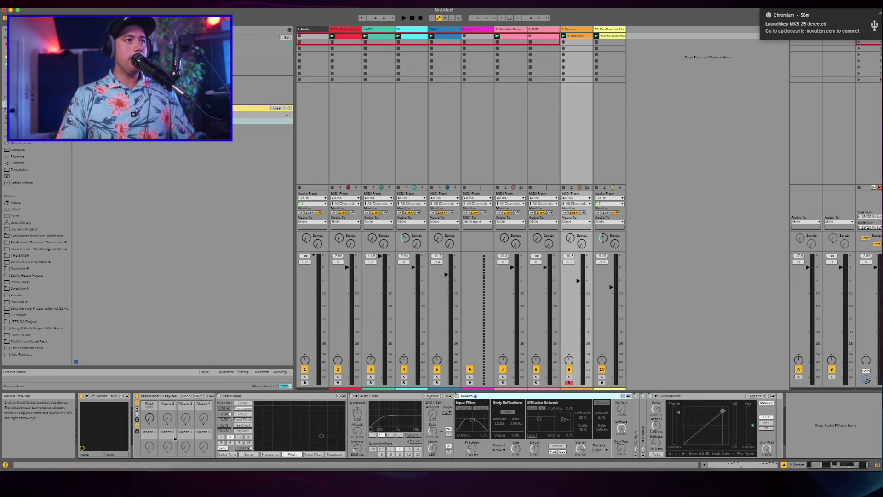
right_click(150, 418)
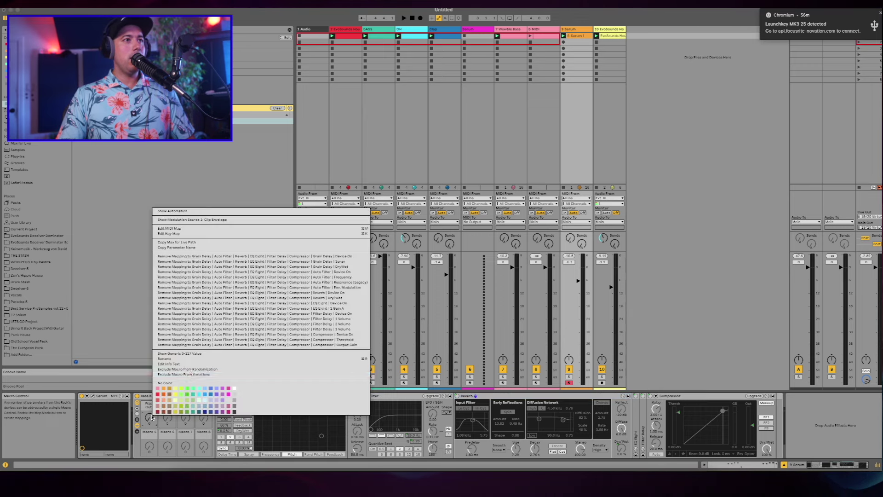
click(173, 211)
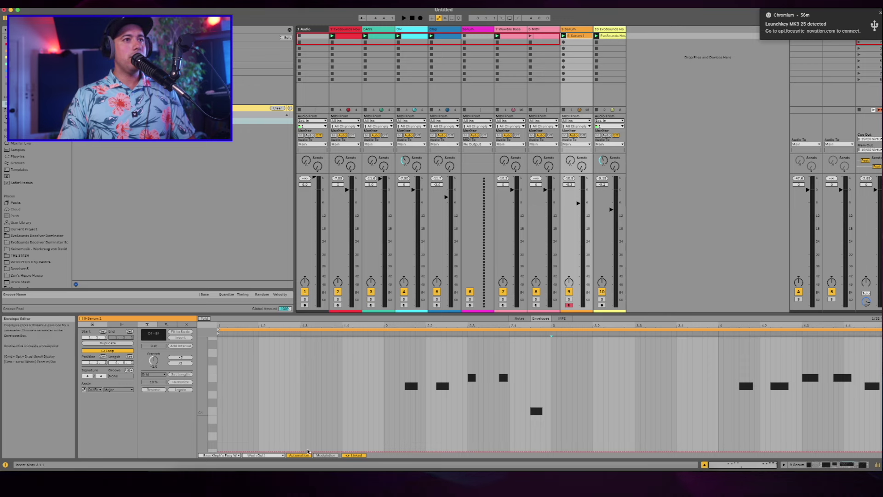
Step: Draw Wash Out automation that curves up through bar 2 to a slightly trimmed peak at bar 3, then falls to a lower level at bar 4
key(space)
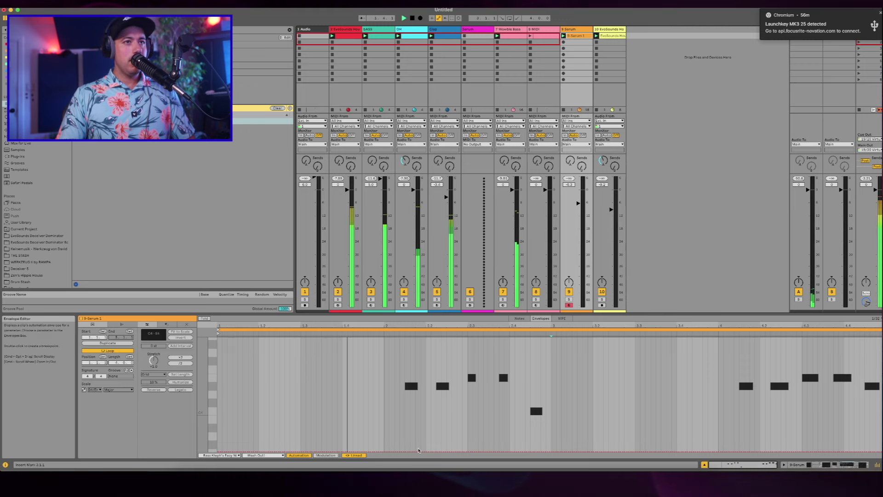
drag(446, 451, 552, 392)
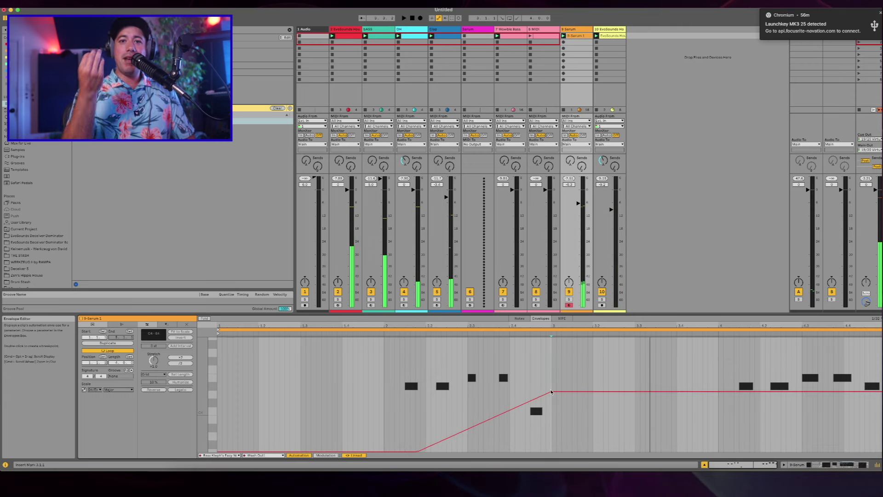
drag(471, 427, 501, 439)
drag(551, 392, 551, 369)
drag(718, 369, 718, 418)
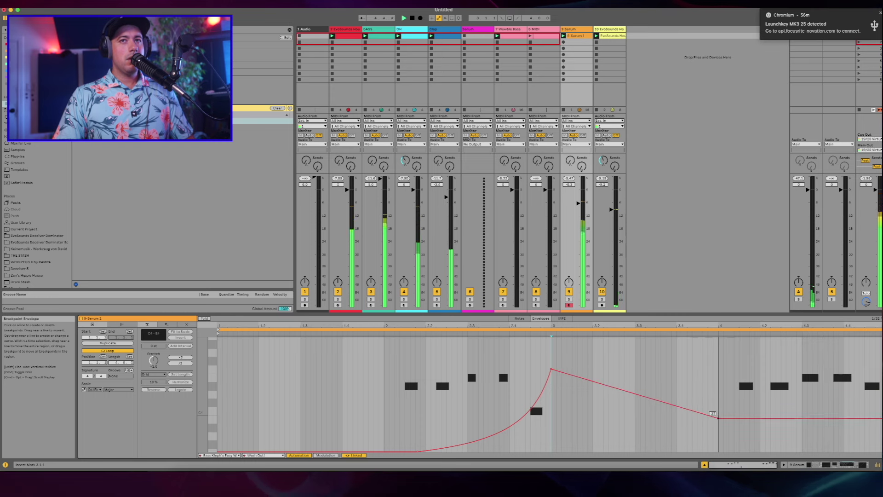
key(space)
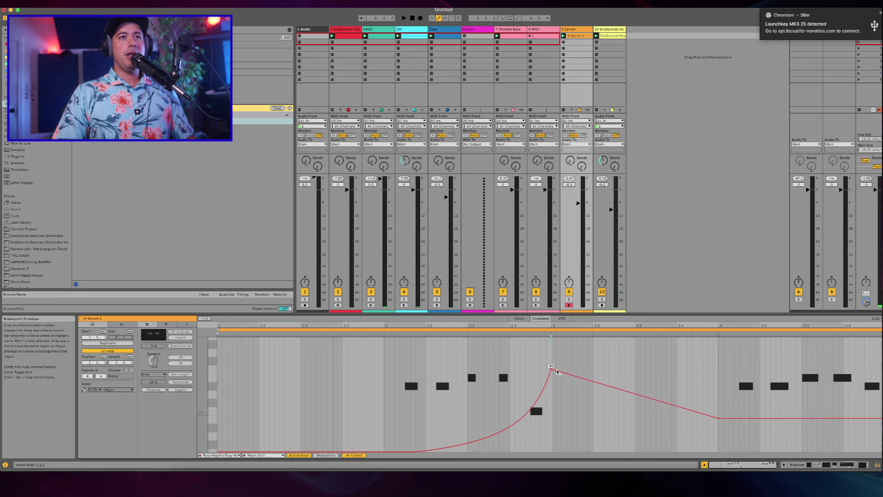
drag(552, 369, 552, 371)
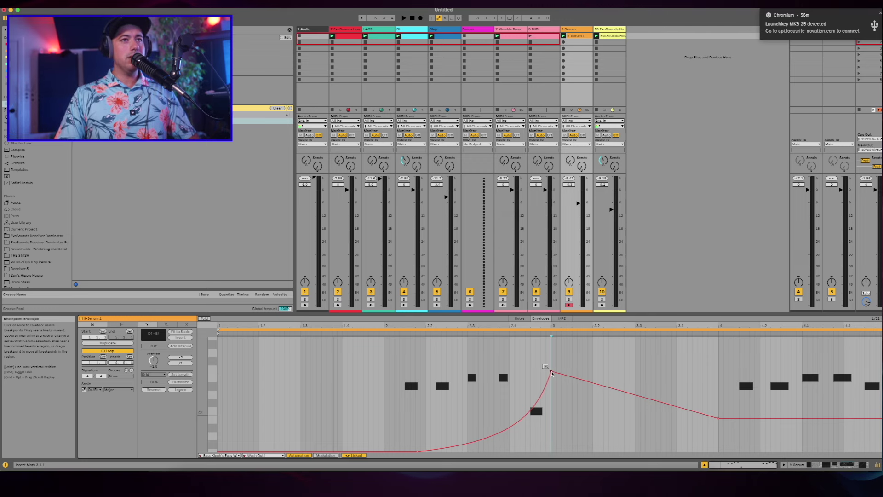
key(space)
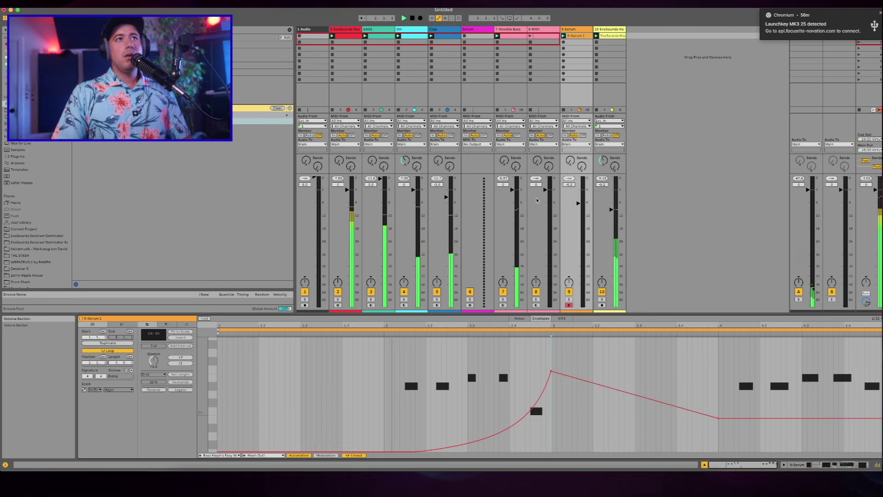
Step: Slightly raise the Clap and EvoSounds loop track volumes, and set the Serum track's volume to -7.0 dB
drag(446, 197, 446, 196)
drag(611, 210, 578, 205)
right_click(589, 207)
click(578, 207)
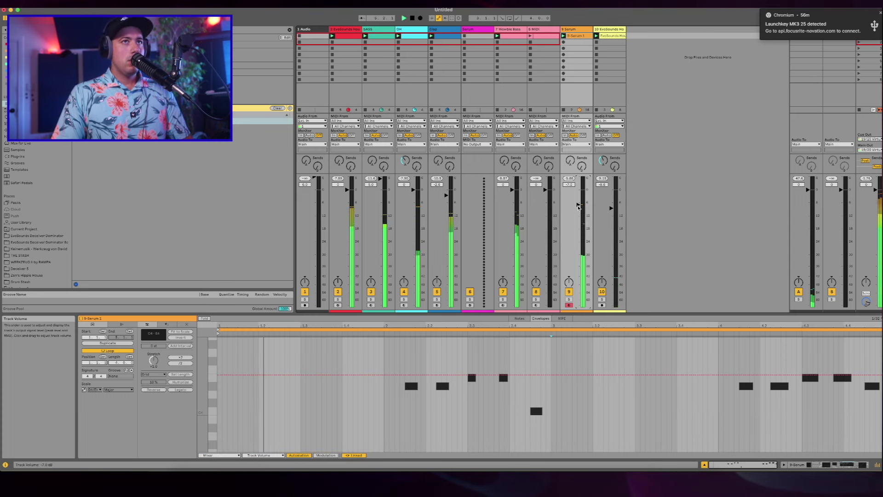
Step: Review the Wobble Bass clip, the Serum track's devices and the arrangement, returning to the Serum clip
click(514, 28)
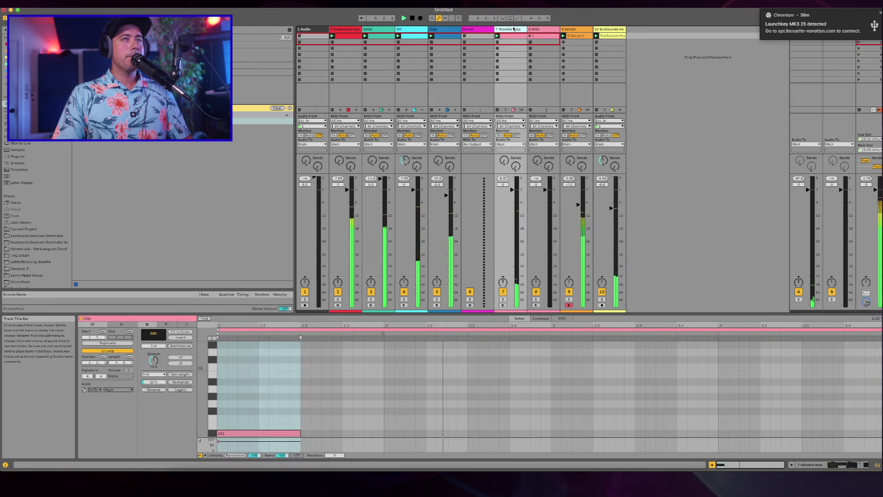
double_click(573, 29)
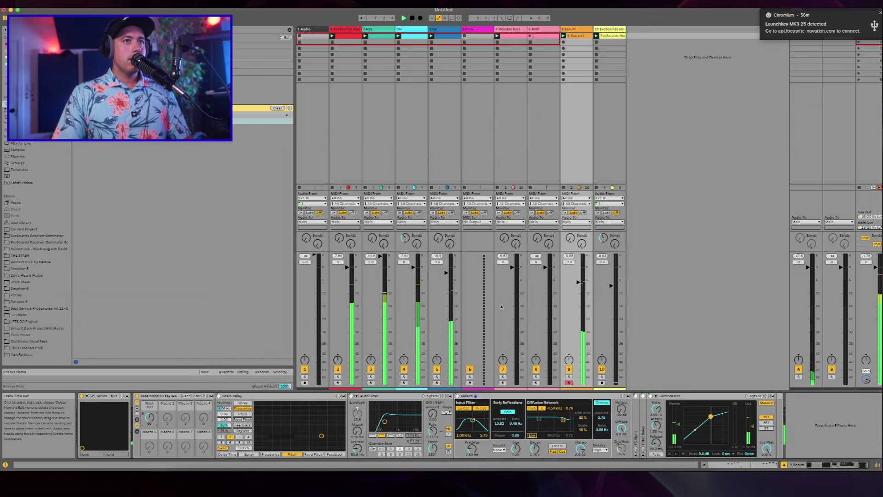
key(Tab)
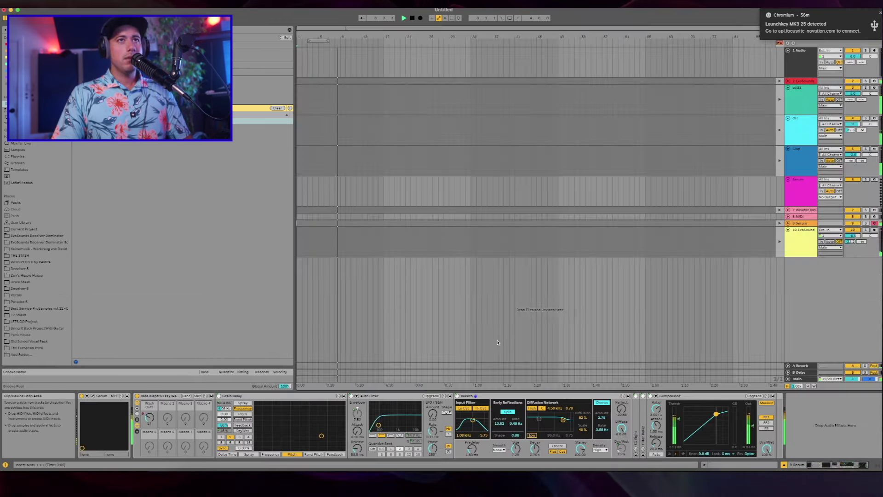
key(Tab)
click(581, 36)
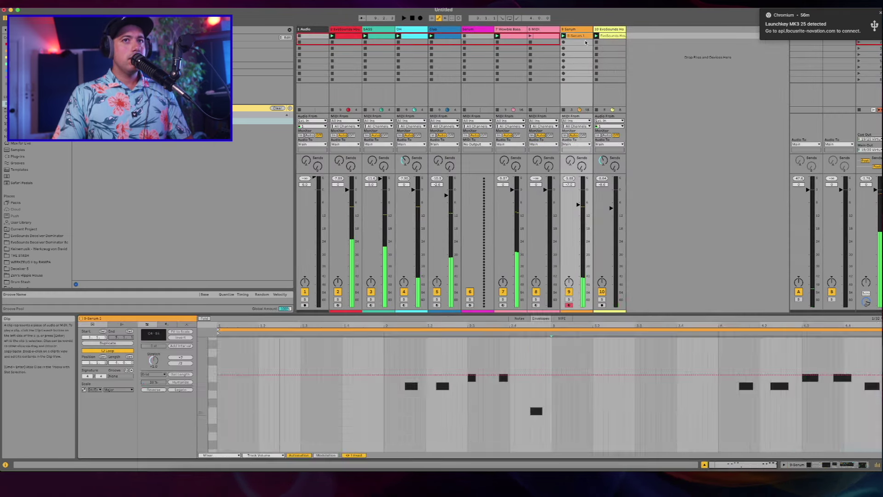
Step: Insert an audio track directly after the OH track and name it Shaker
click(412, 35)
key(super+t)
text(Shaker)
key(Return)
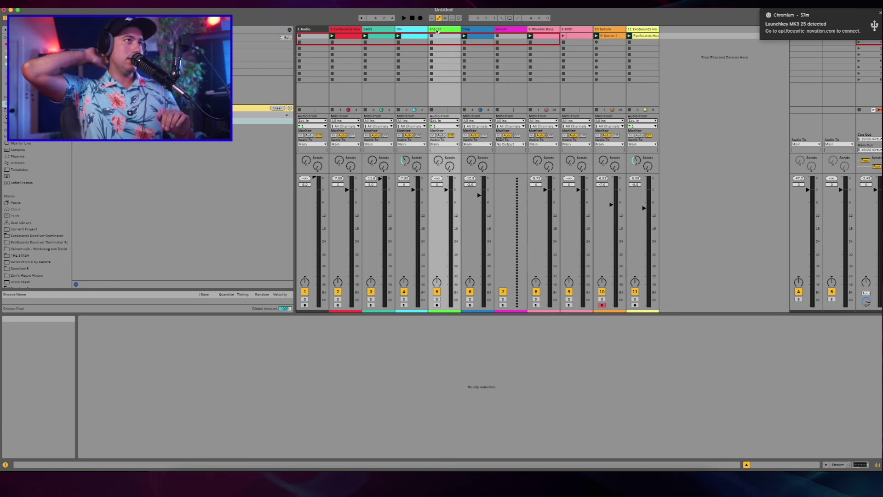
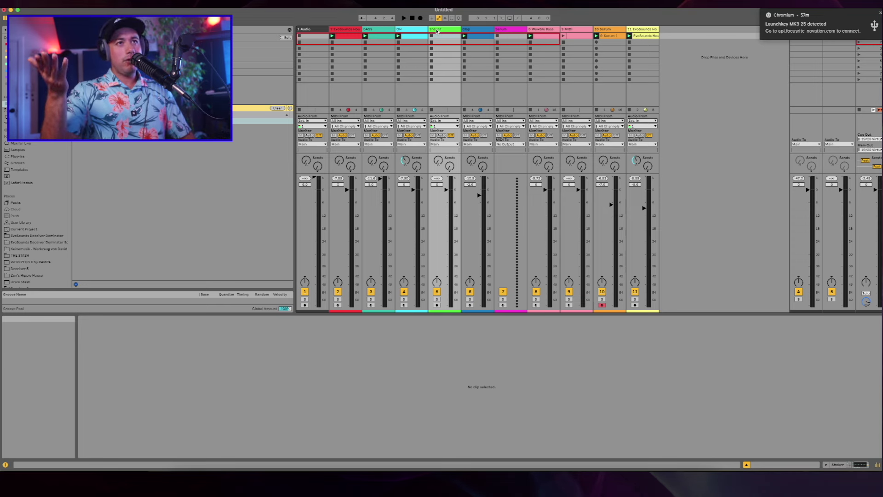
key(Tab)
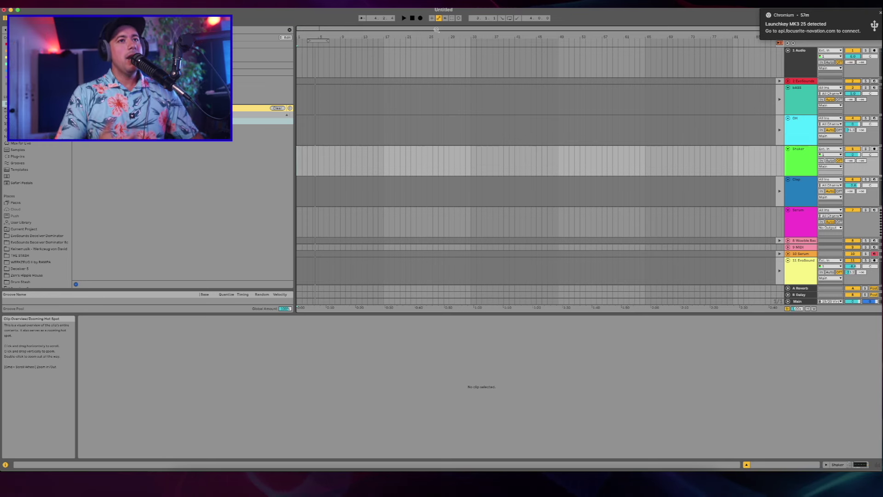
key(Tab)
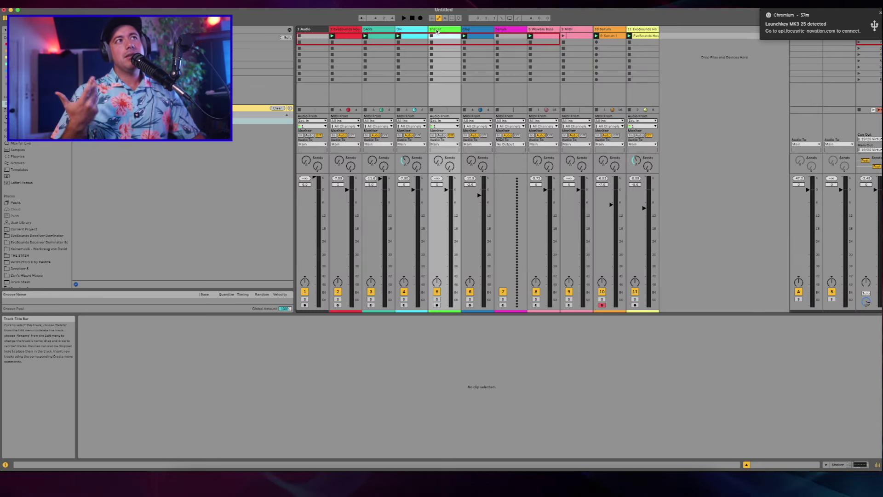
Step: Clear the browser filter for the EvoSounds Deceiver Dominator pack and expand its shaker loops folder
click(37, 235)
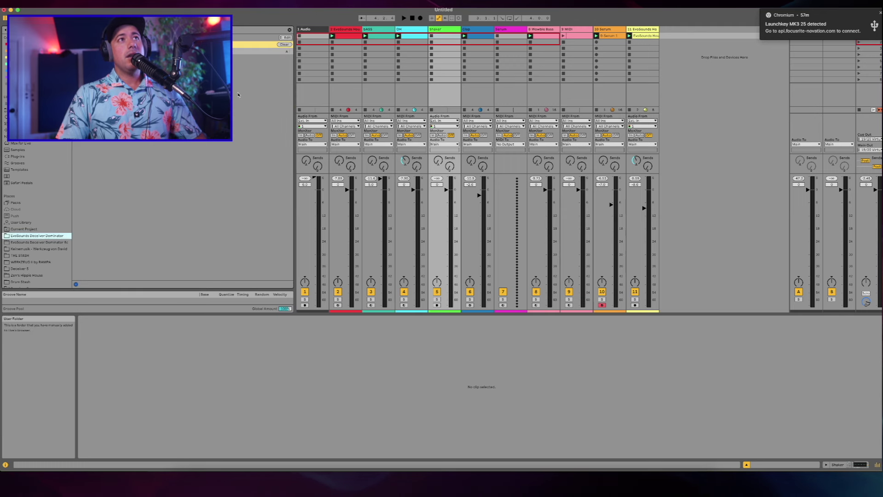
click(289, 30)
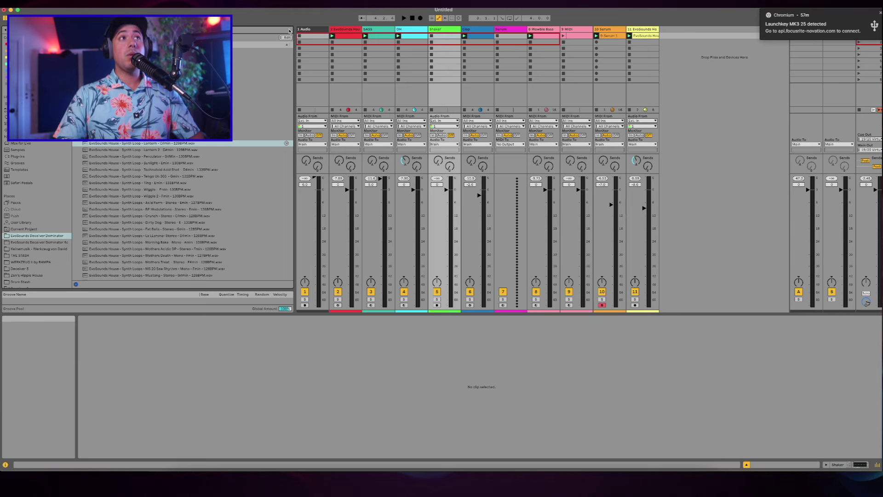
click(77, 91)
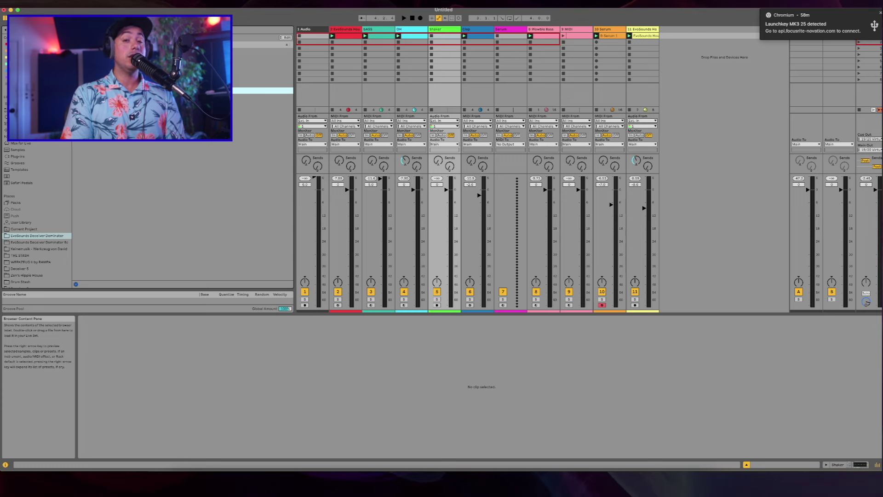
key(Up)
key(Up)
key(Up)
key(Up)
key(Up)
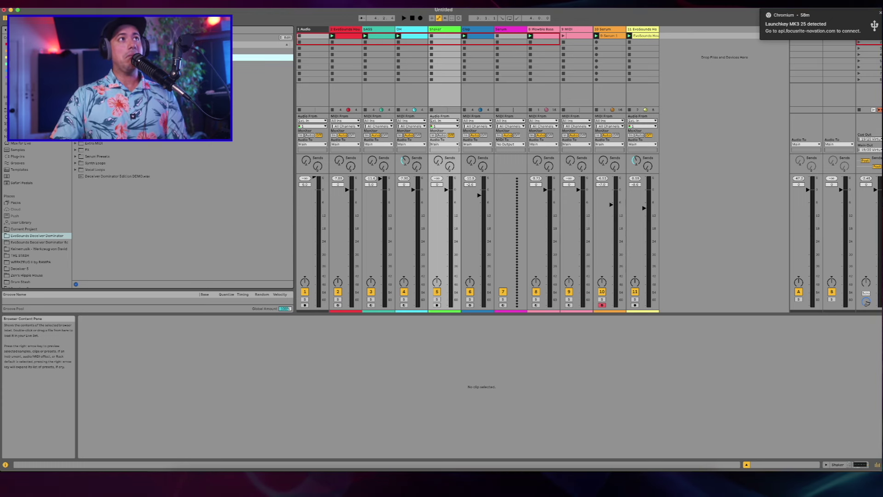
key(Down)
key(Down)
key(Right)
key(Right)
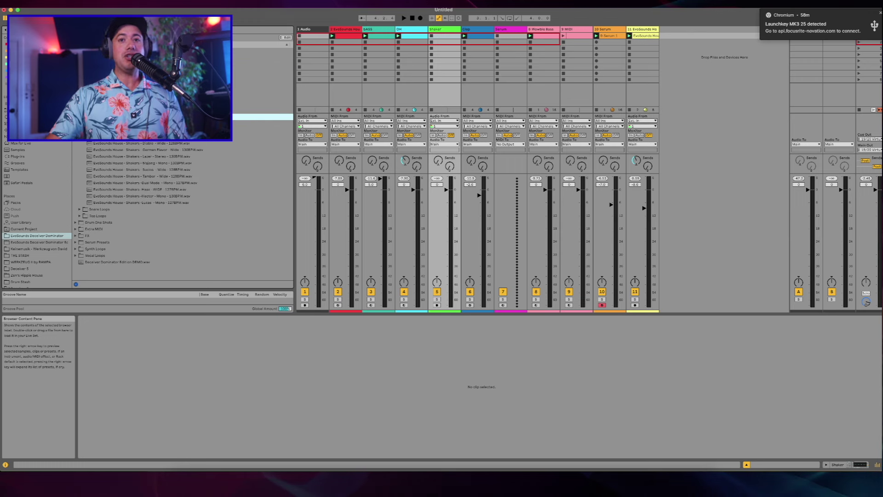
Step: Audition the EvoSounds House shaker loops one after another, from the start of the folder through Haas - WIDE - 127BPM
key(Down)
key(Down)
key(Down)
key(Down)
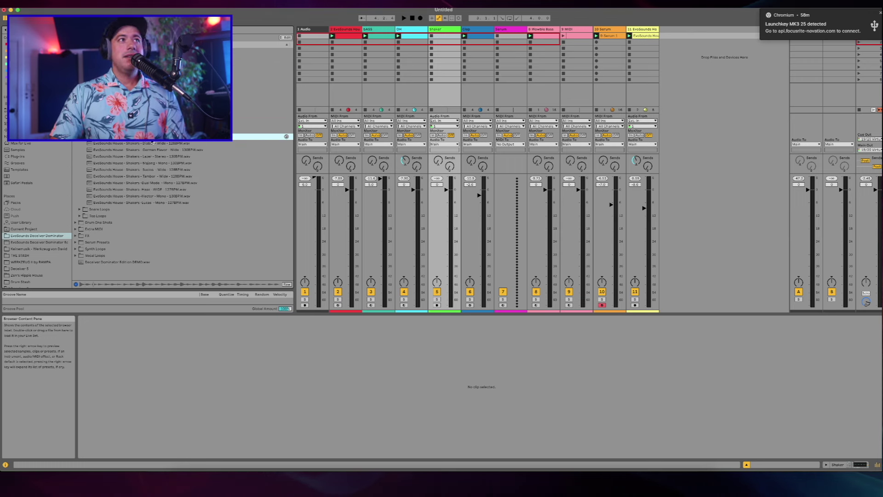
key(Down)
key(Down)
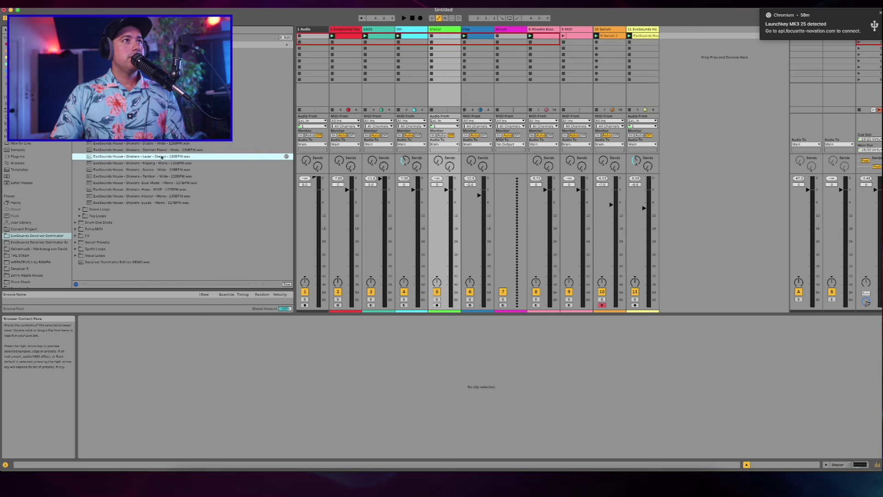
key(Down)
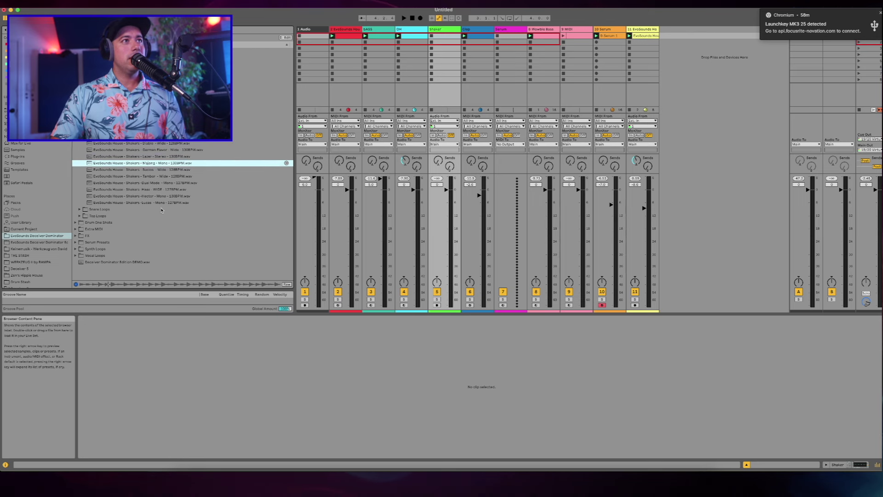
key(Down)
key(Down)
key(Down)
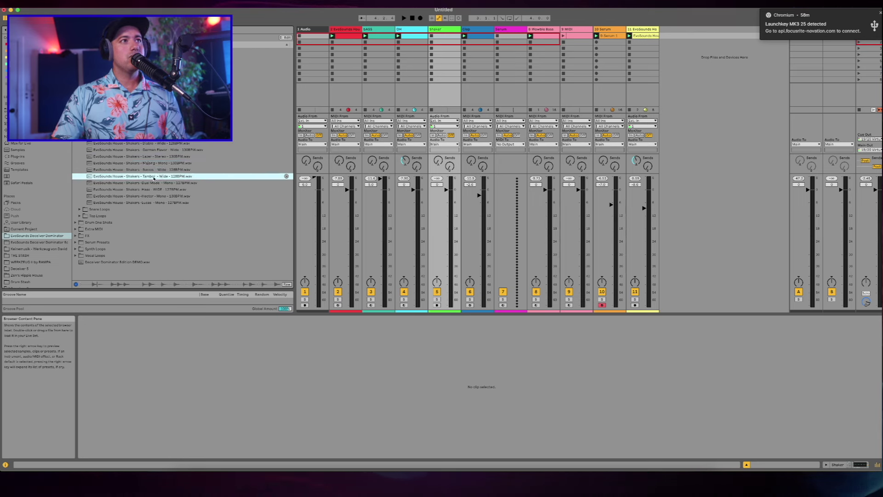
key(Down)
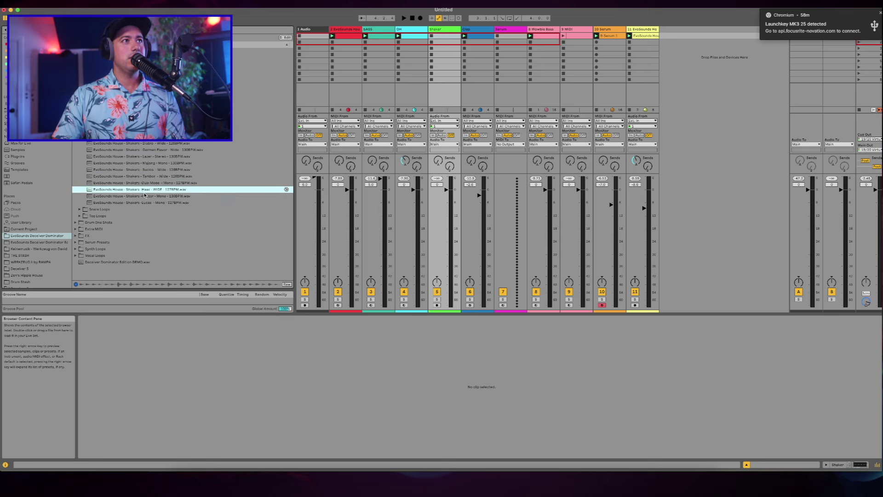
Step: Load the Haas - WIDE - 127BPM shaker loop into the Shaker track's first clip slot and lower the track's volume during playback
drag(151, 192, 443, 37)
key(space)
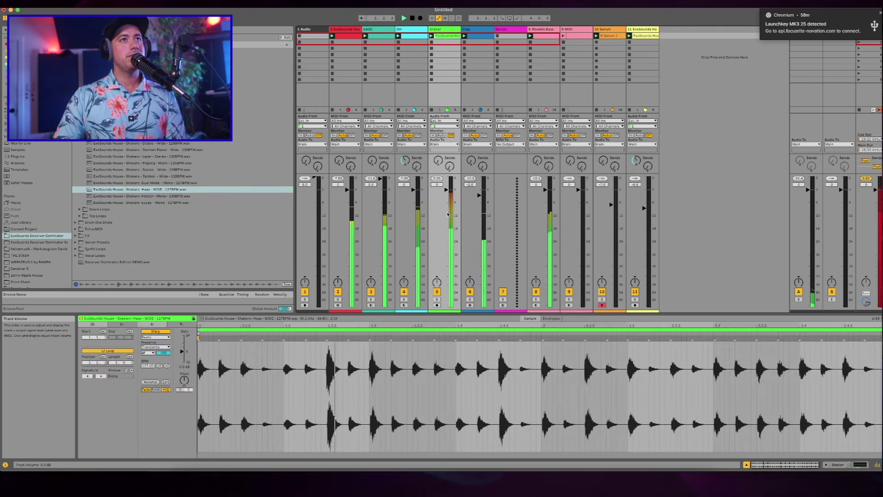
drag(445, 204, 445, 215)
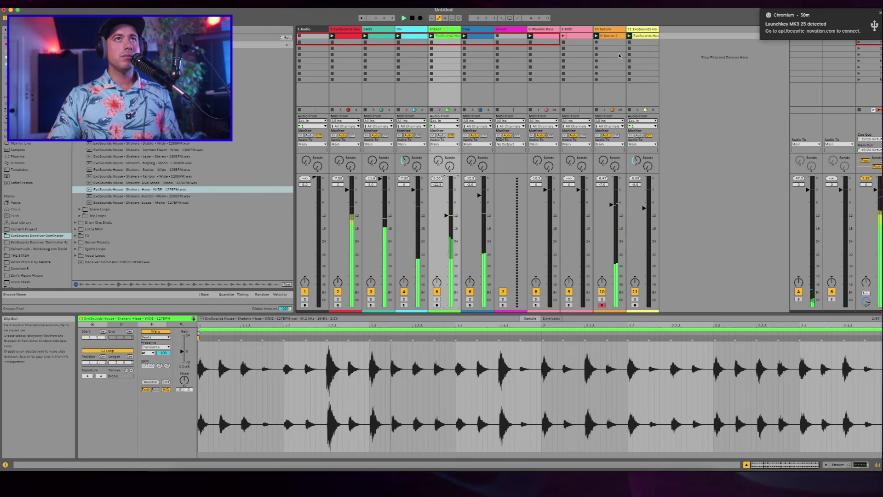
Step: Insert a MIDI track directly after the orange Serum lead track and name it Atmosphere
click(613, 36)
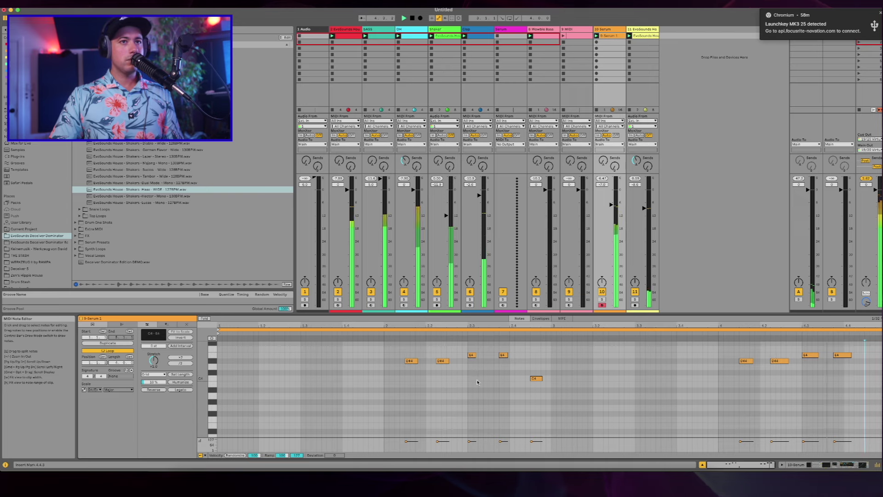
click(613, 31)
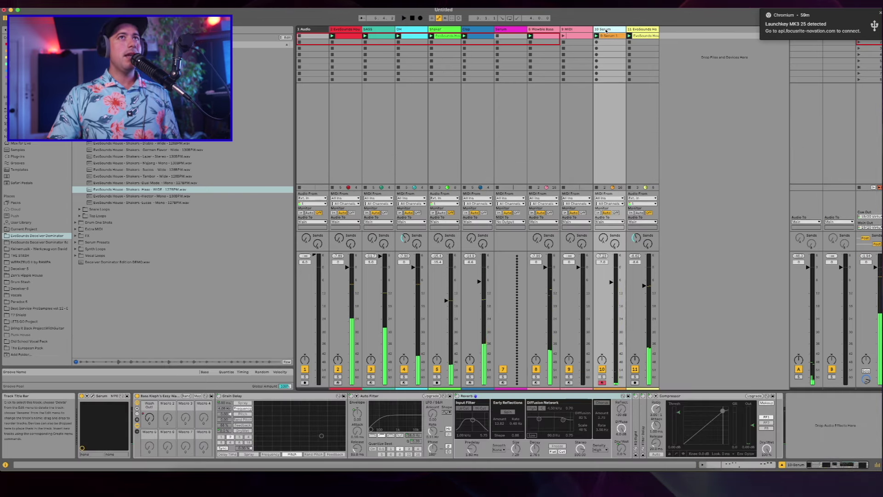
key(super+shift+t)
key(super+r)
text(Atmosphere)
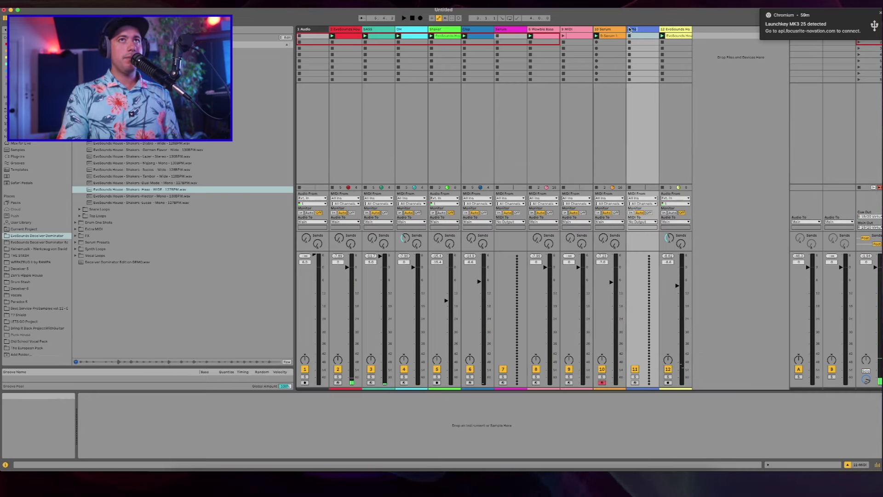
key(Return)
Step: Find the Serum plug-in in the browser and load it on the Atmosphere track
click(18, 156)
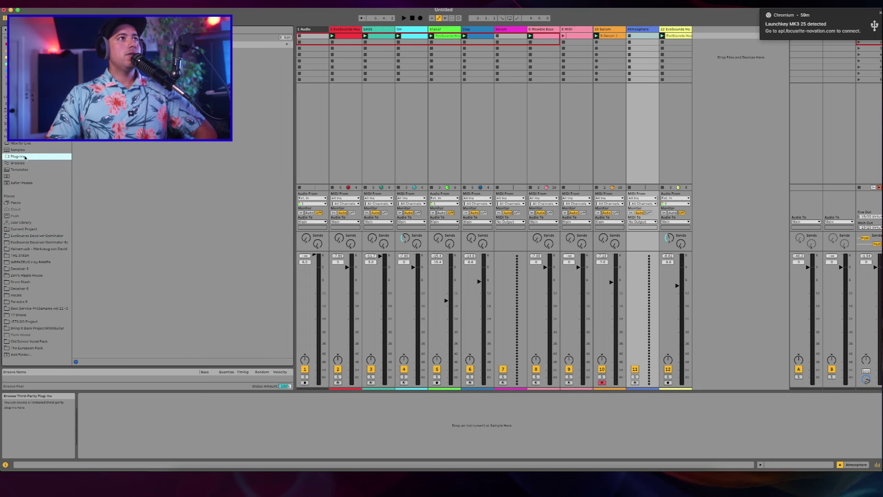
text(serum)
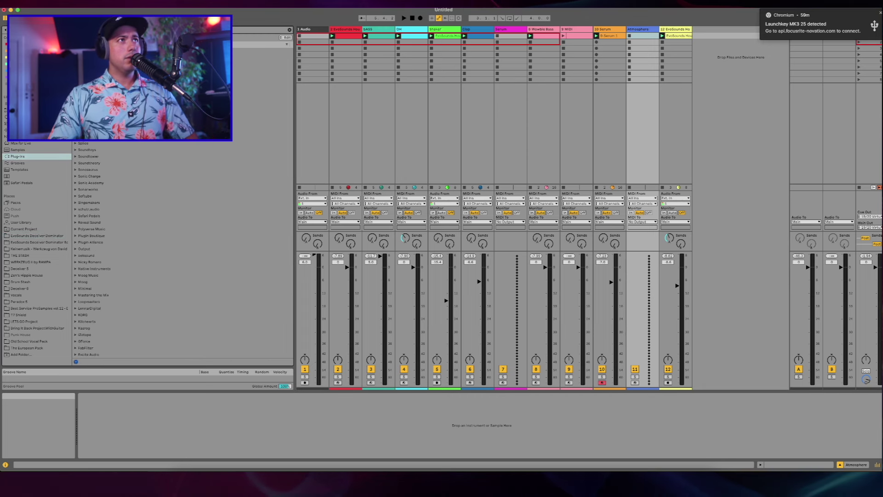
click(106, 64)
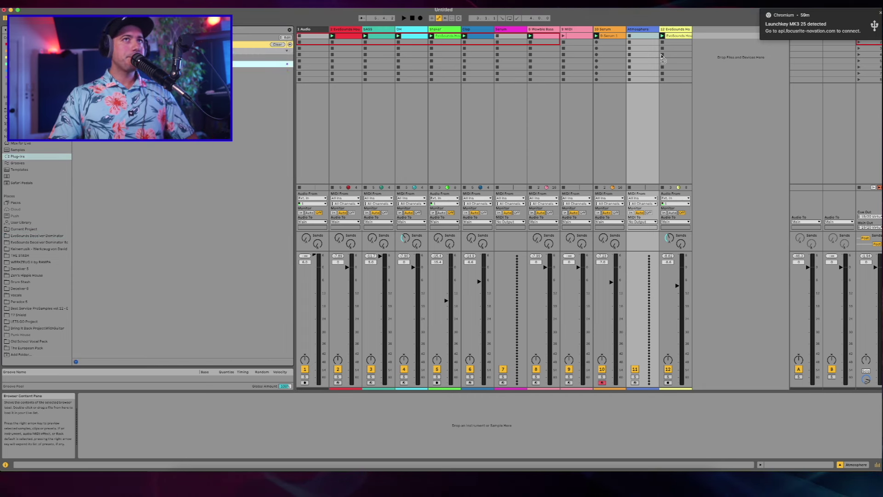
click(643, 29)
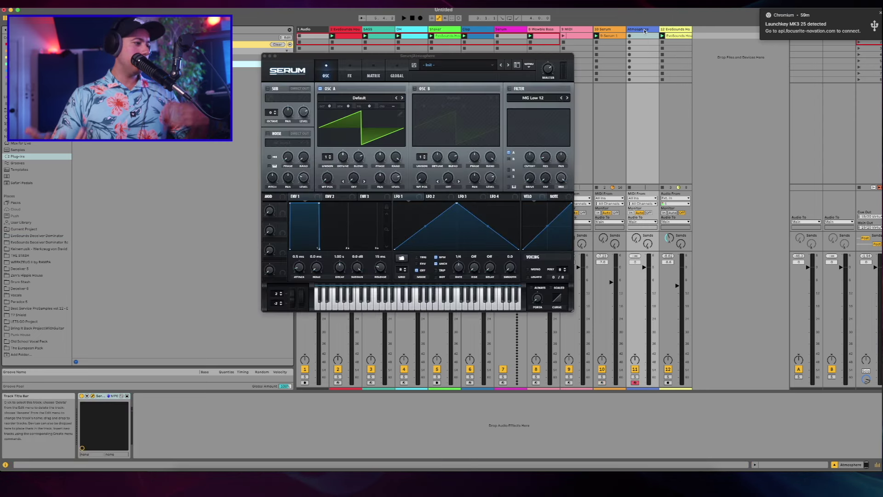
Step: Enable the noise oscillator and disable oscillator A in the Atmosphere track's Serum
click(469, 68)
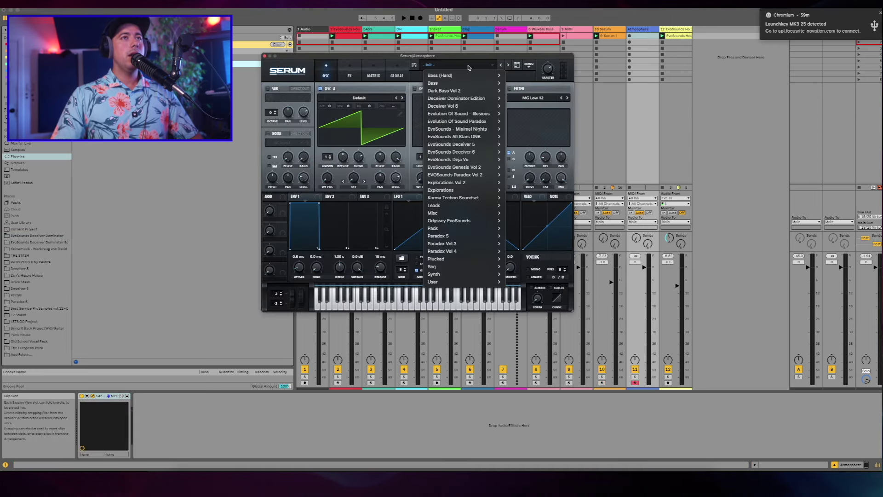
click(264, 150)
click(321, 89)
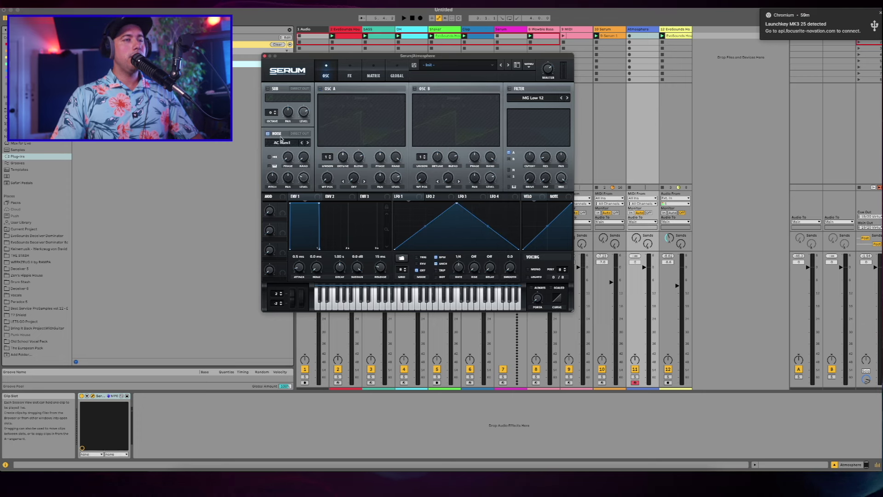
key(space)
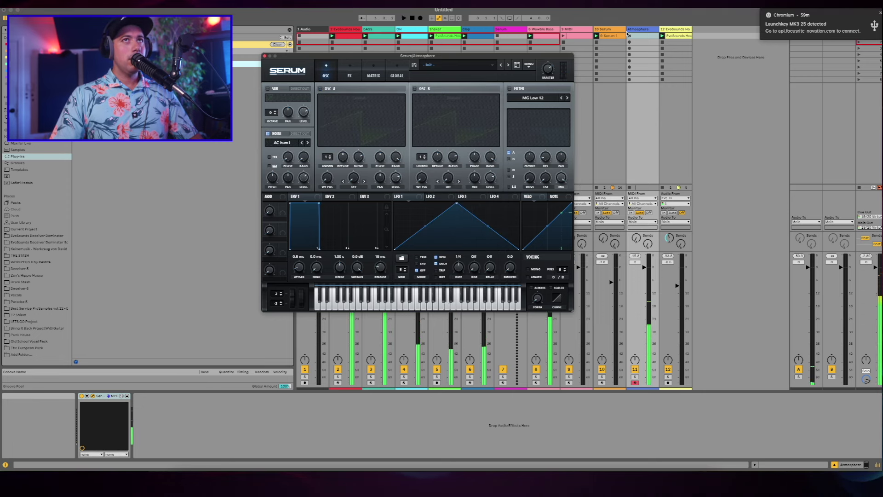
Step: Create a MIDI clip in the Atmosphere track's first slot with one C3 note spanning its full length, and play it
double_click(629, 35)
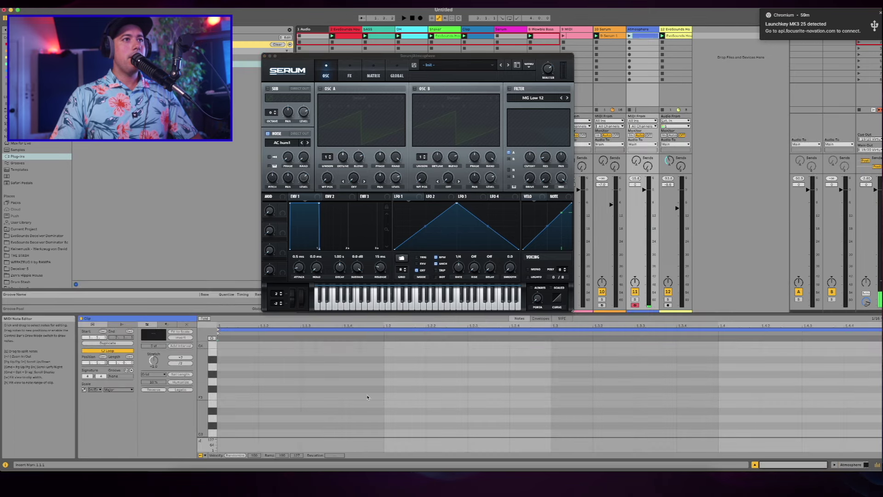
double_click(255, 436)
drag(256, 434, 882, 434)
key(space)
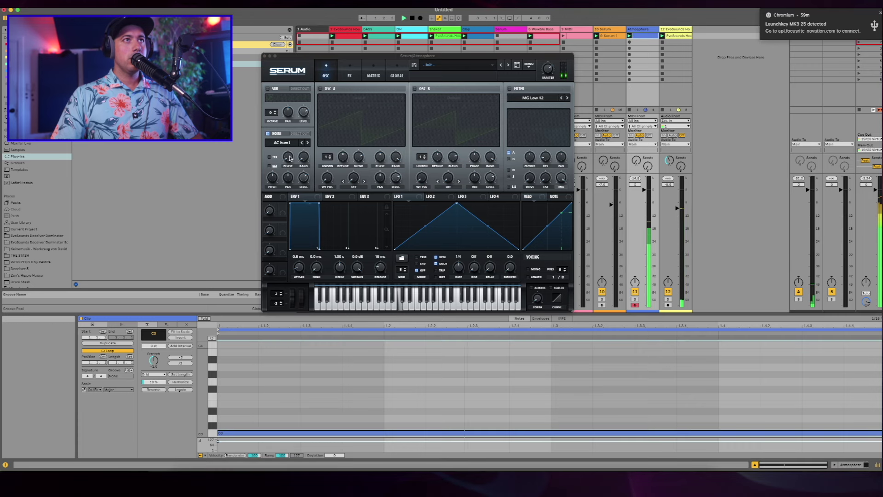
Step: Set Serum's noise sample to H-Breath from the Organics category and play it with the track
click(282, 143)
mouse_move(293, 193)
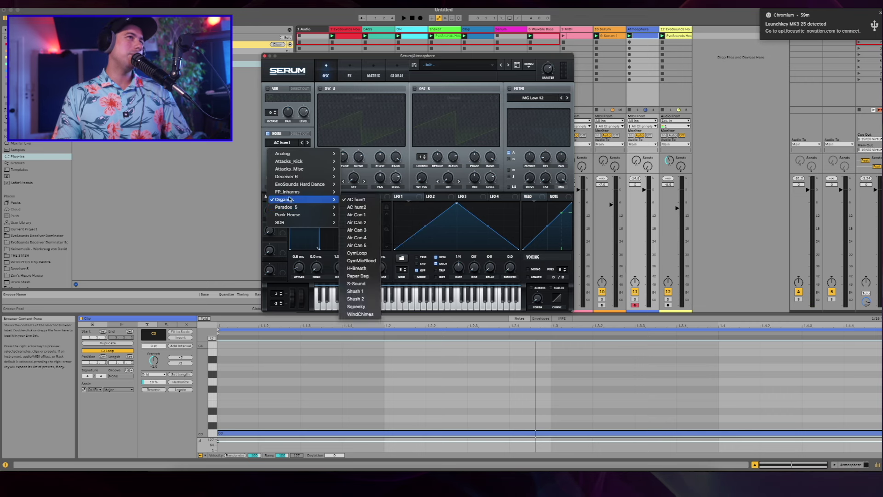
key(Escape)
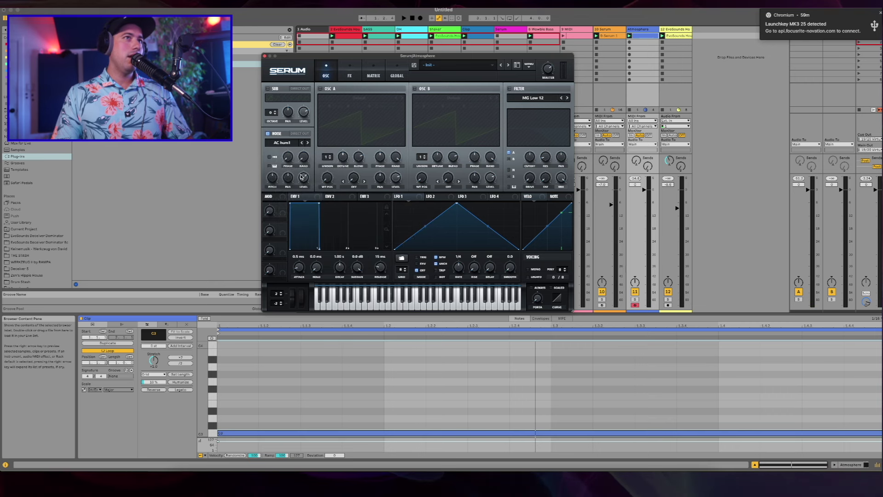
click(285, 143)
mouse_move(300, 200)
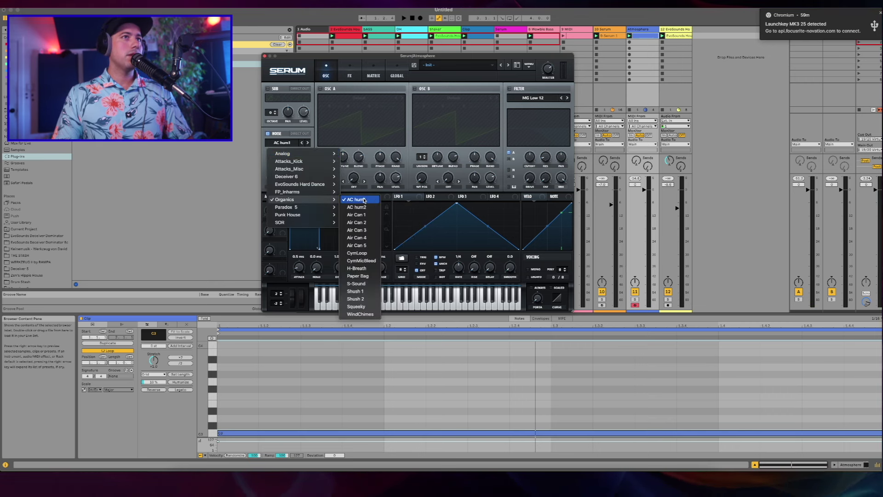
click(357, 268)
key(space)
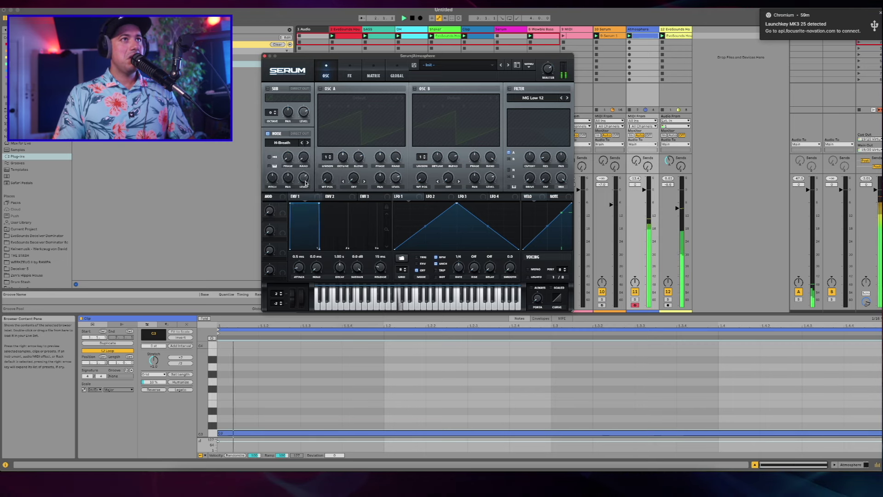
Step: Enable the Reverb and EQ effects in the Atmosphere track's Serum
click(349, 70)
click(279, 162)
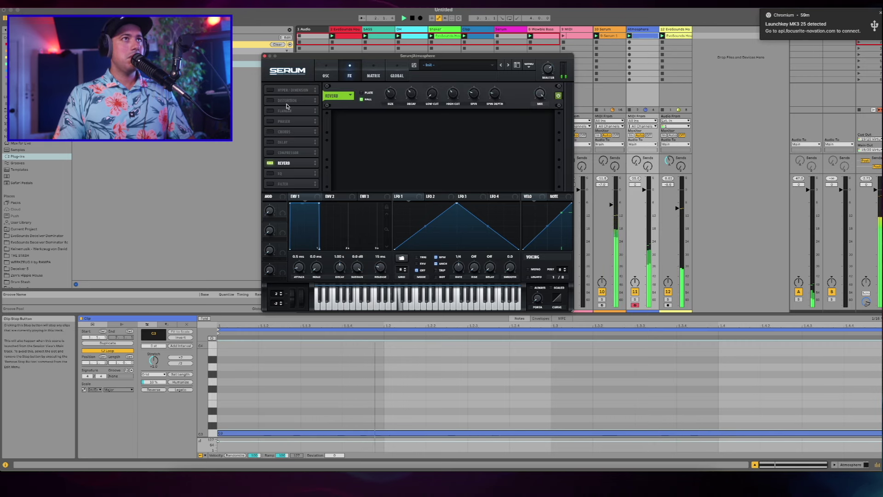
click(290, 173)
key(space)
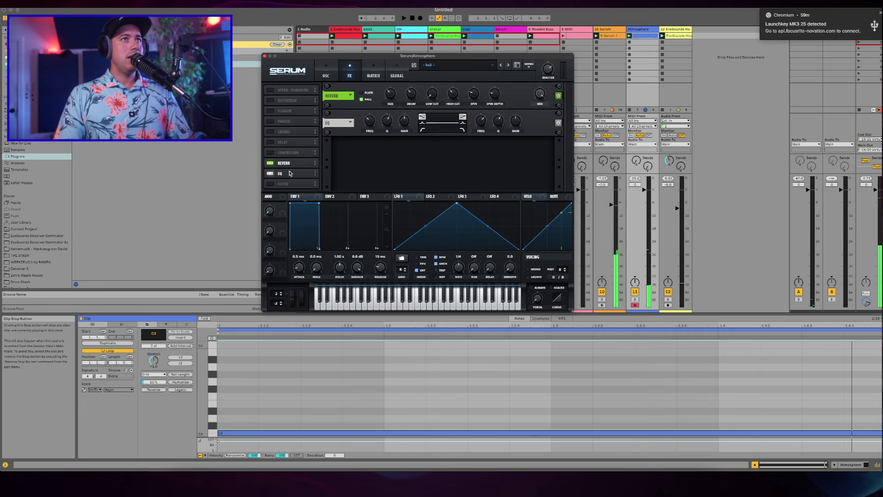
Step: Switch Serum's low EQ band to a low cut, raise its frequency, set its Q to 52%, and close the plug-in window
click(422, 129)
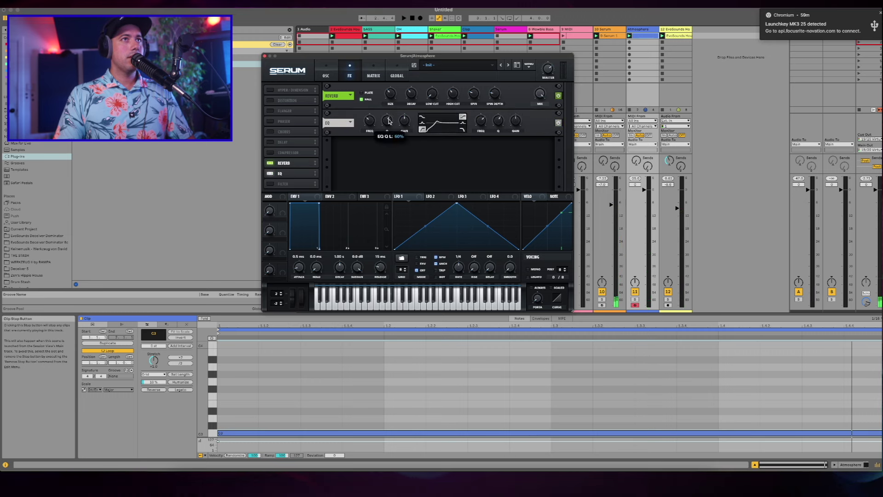
key(space)
drag(376, 125, 372, 124)
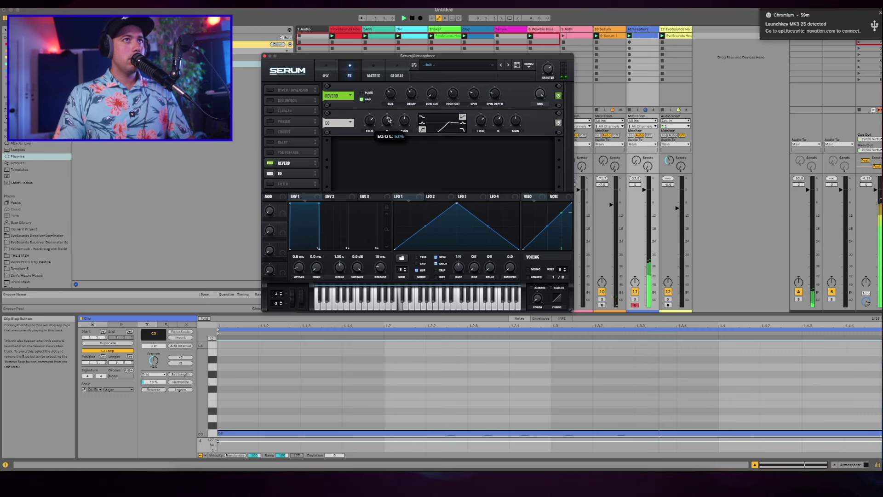
click(265, 56)
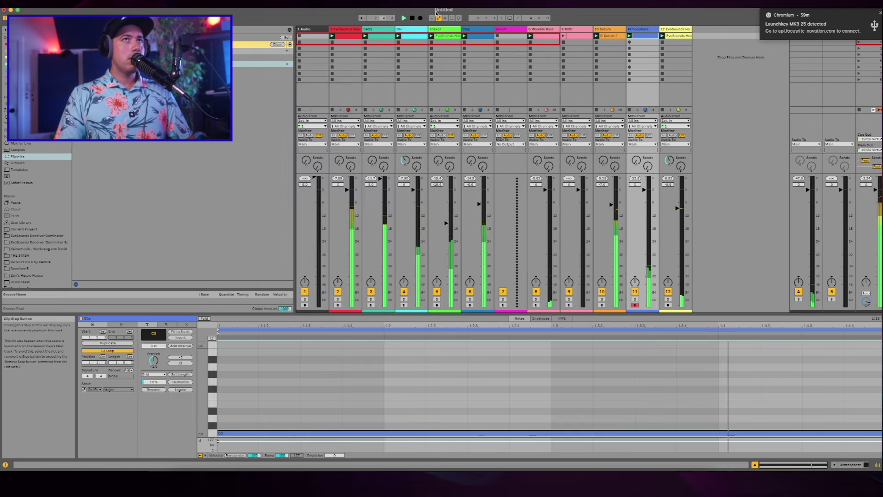
Step: Review the Serum lead clip and its device chain, then the Bass track's devices during playback
click(608, 35)
click(644, 30)
click(608, 30)
key(shift+Tab)
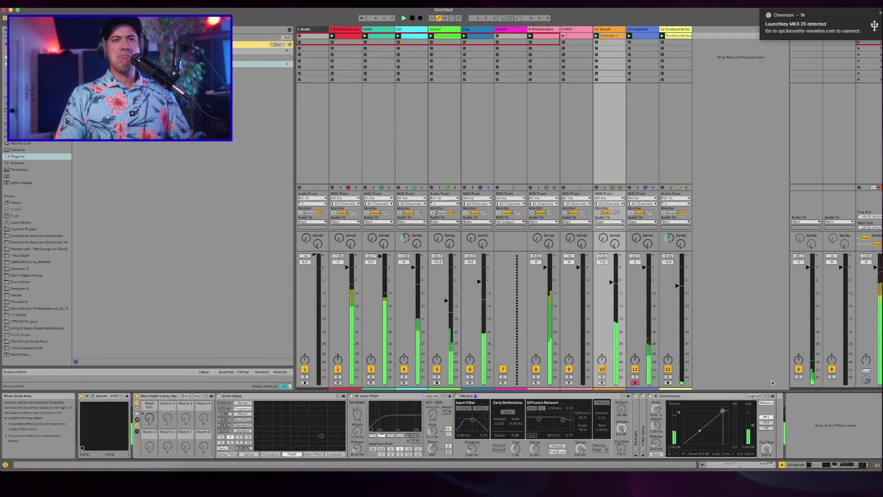
click(384, 31)
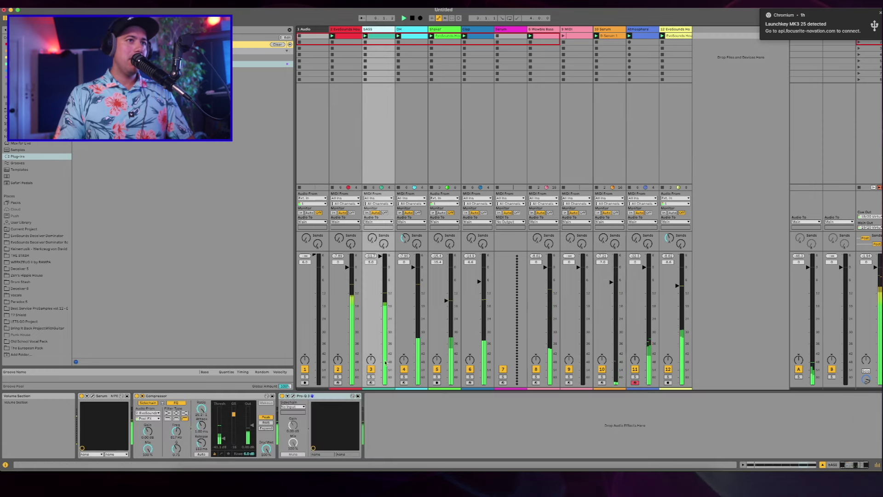
Step: Copy the Bass track's sidechain Compressor to the Atmosphere track after Serum, and raise the Shaker track's volume
click(229, 401)
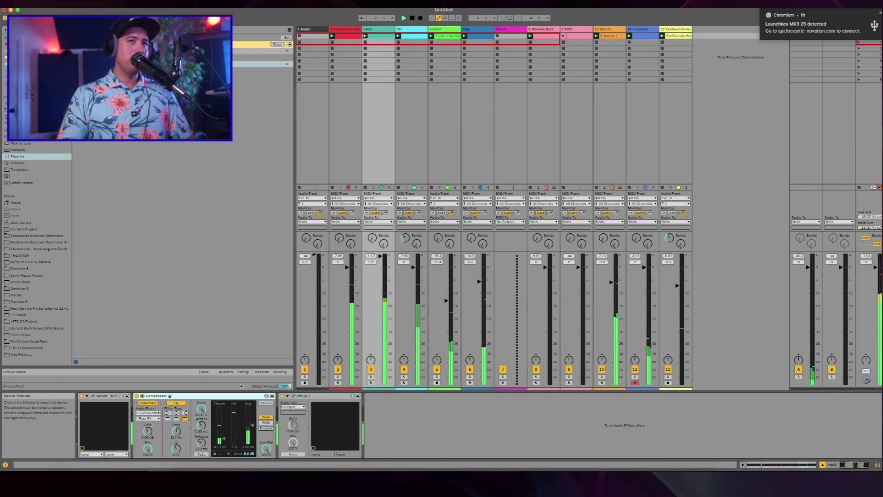
click(633, 33)
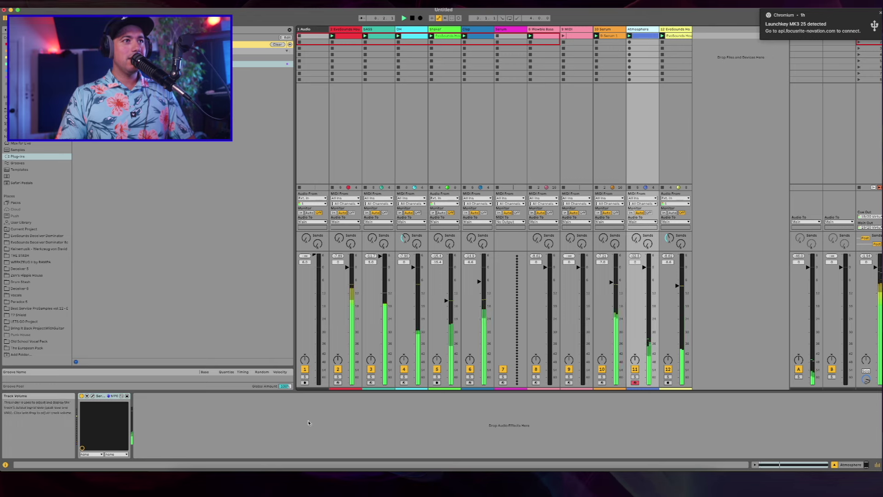
key(Tab)
key(Tab)
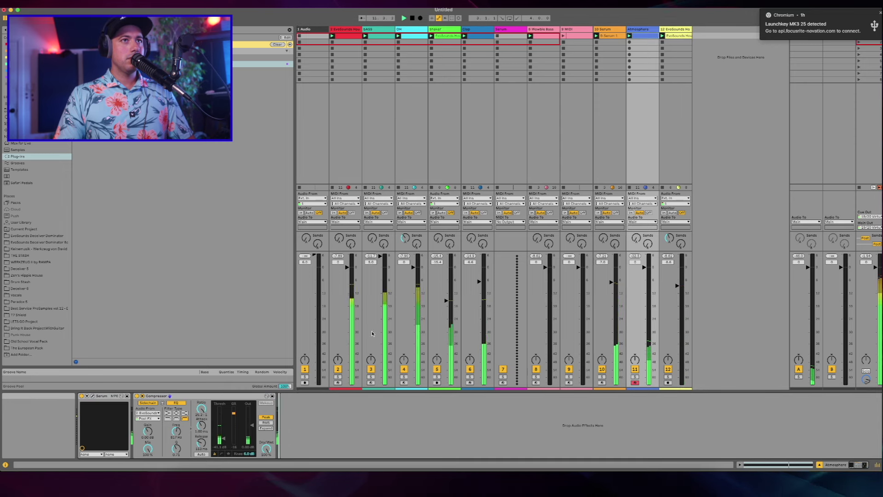
drag(446, 301, 445, 293)
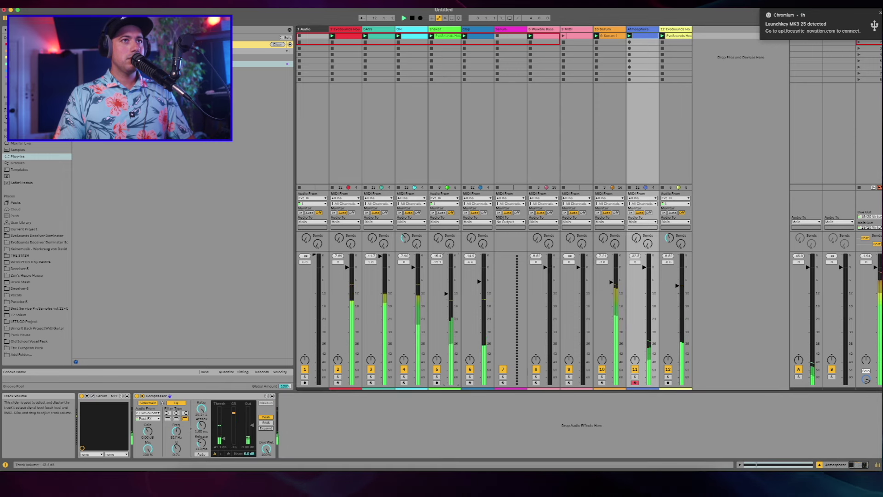
Step: Audition the other EvoSounds House shaker loops in the EvoSounds Deceiver Dominator folder, with the browser filters closed
click(37, 235)
click(289, 30)
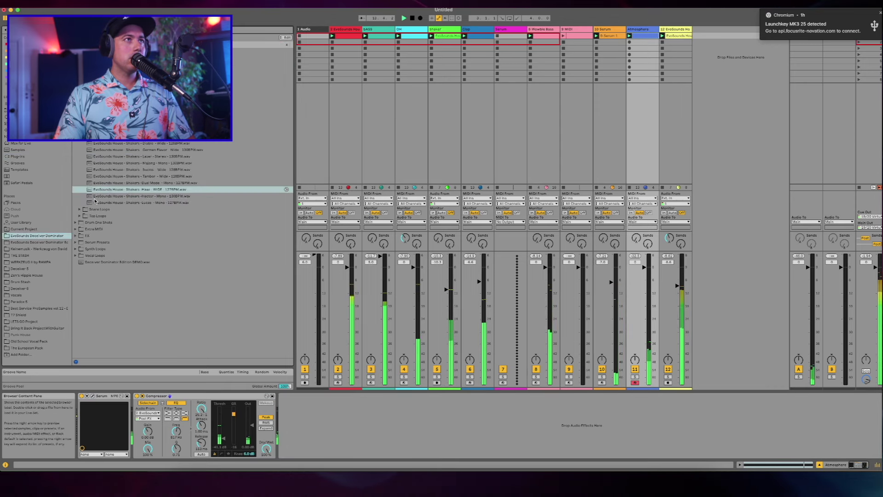
click(137, 196)
click(137, 202)
click(144, 183)
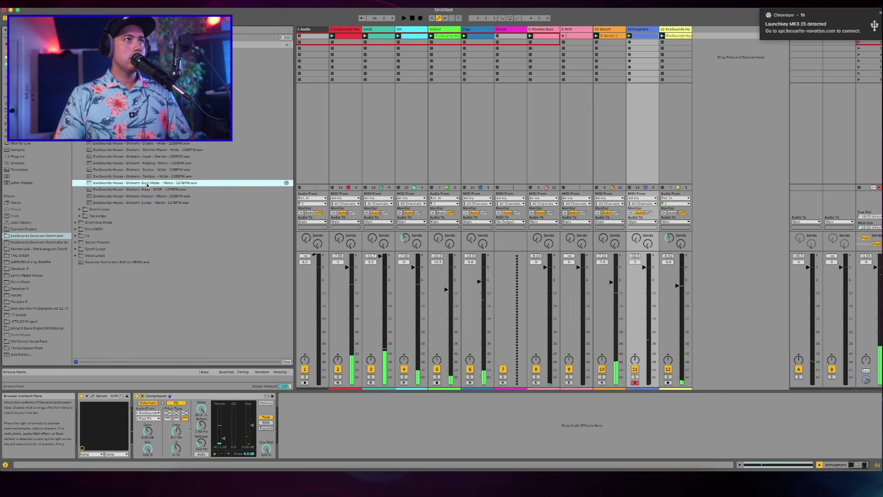
click(150, 178)
click(134, 170)
click(130, 162)
click(125, 157)
click(122, 163)
click(129, 143)
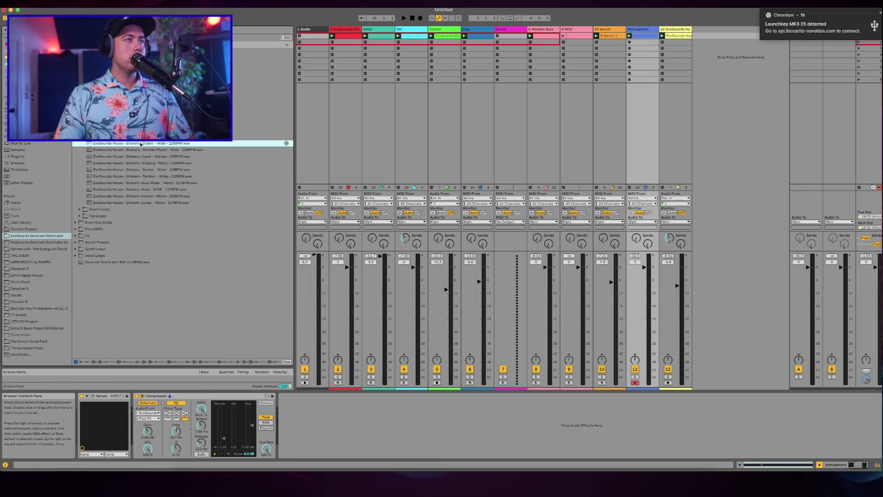
Step: Review the Shaker track's Utility and EQ Eight, then the 10-Serum lead track's device chain during playback
click(453, 35)
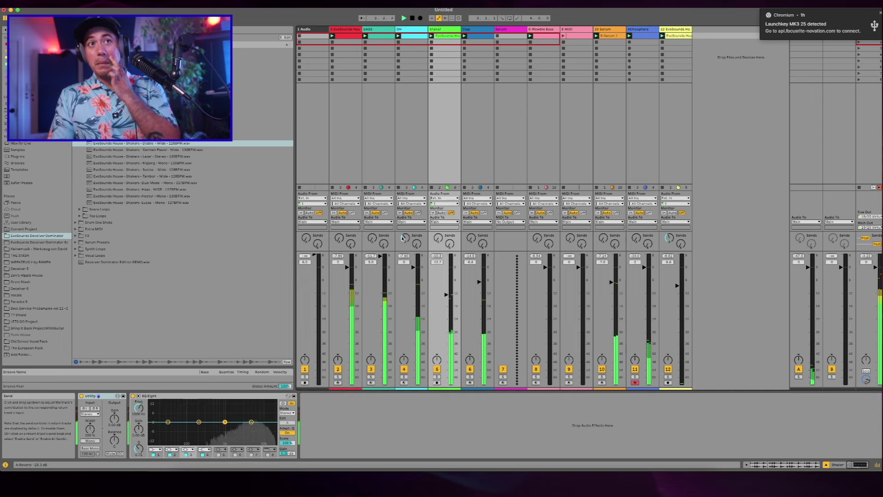
key(Tab)
key(Tab)
click(610, 56)
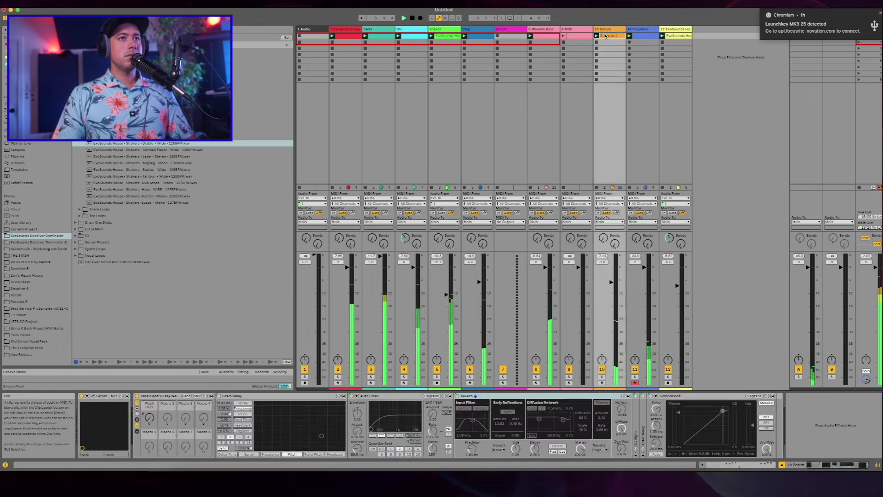
Step: Reshape the Serum clip's Wash Out envelope: raise its start, lower the peak and dip, and add a final rise with a sharp drop
key(shift+Tab)
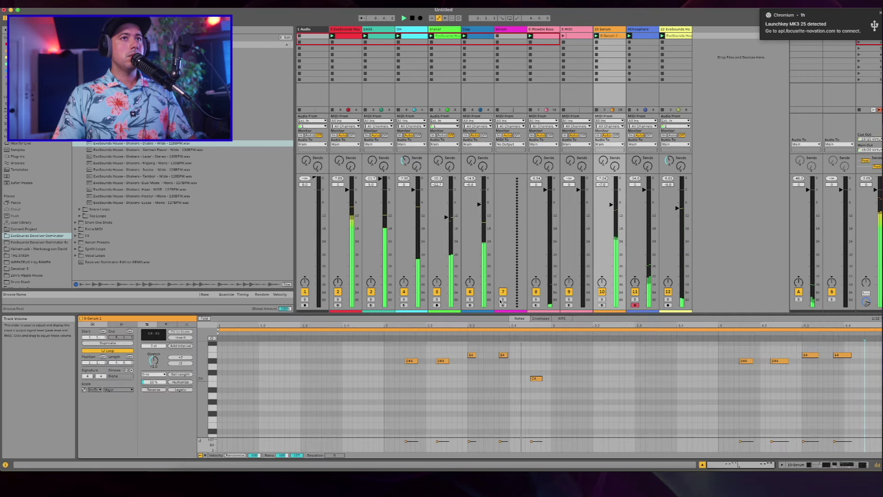
click(543, 322)
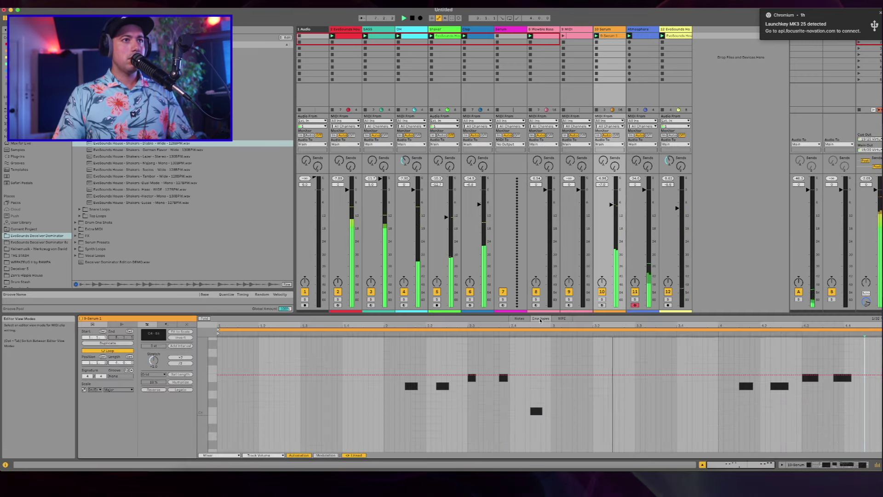
click(236, 456)
click(226, 402)
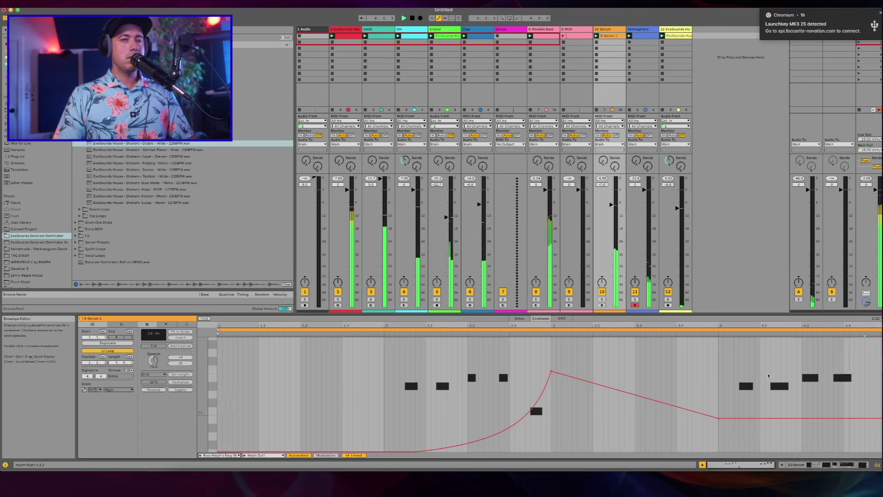
drag(418, 450, 418, 436)
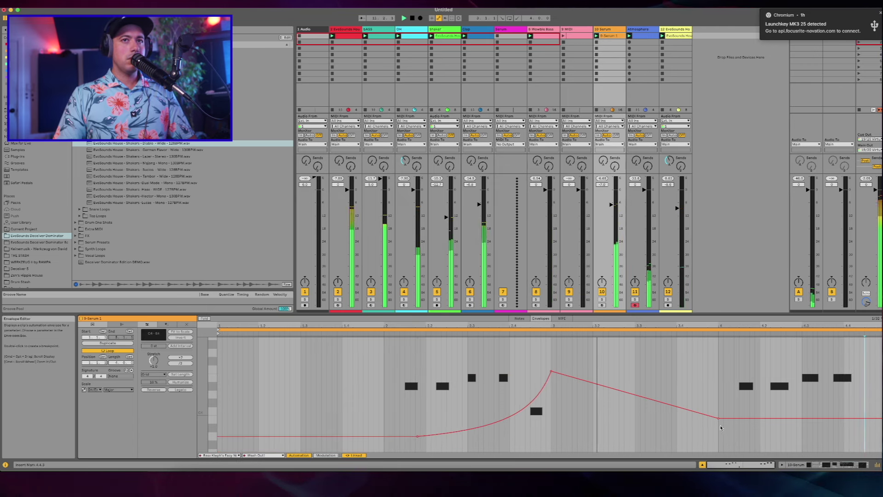
drag(719, 419, 720, 424)
drag(552, 371, 553, 378)
drag(719, 423, 746, 428)
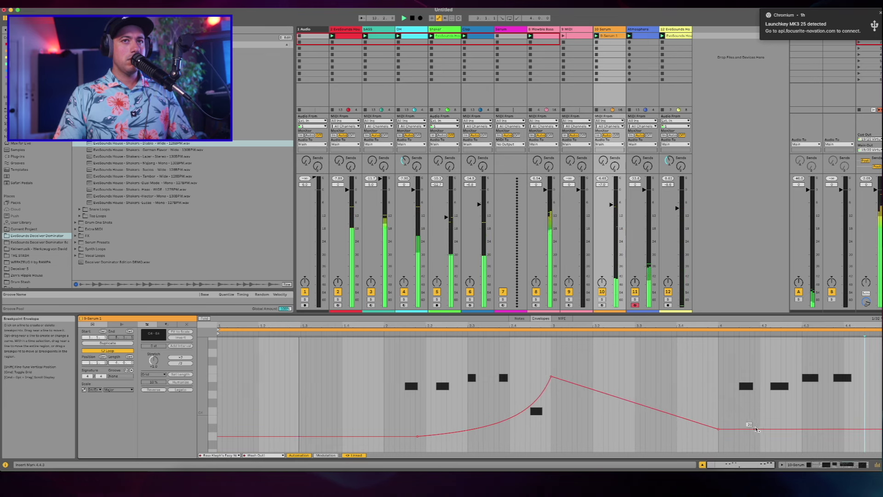
drag(849, 429, 877, 437)
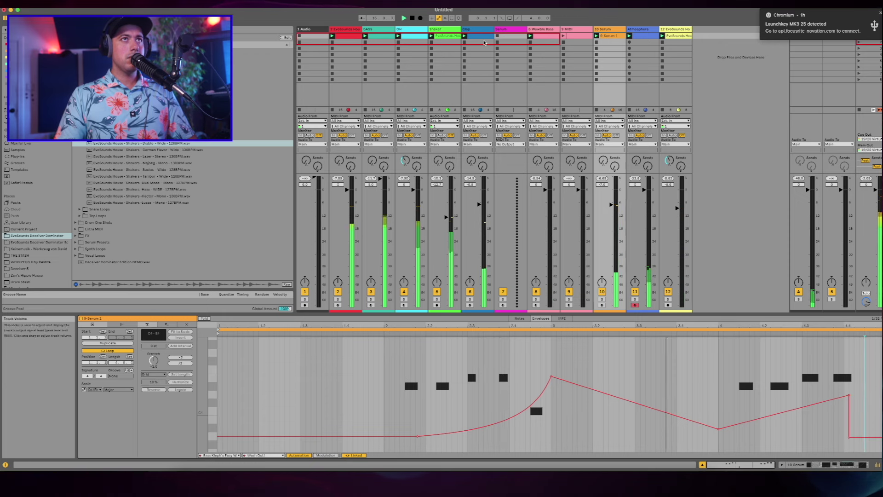
Step: Stop playback and find the Synth Loops samples in the EvoSounds Deceiver Dominator folder
click(444, 31)
click(575, 29)
scroll(184, 207, down, 4)
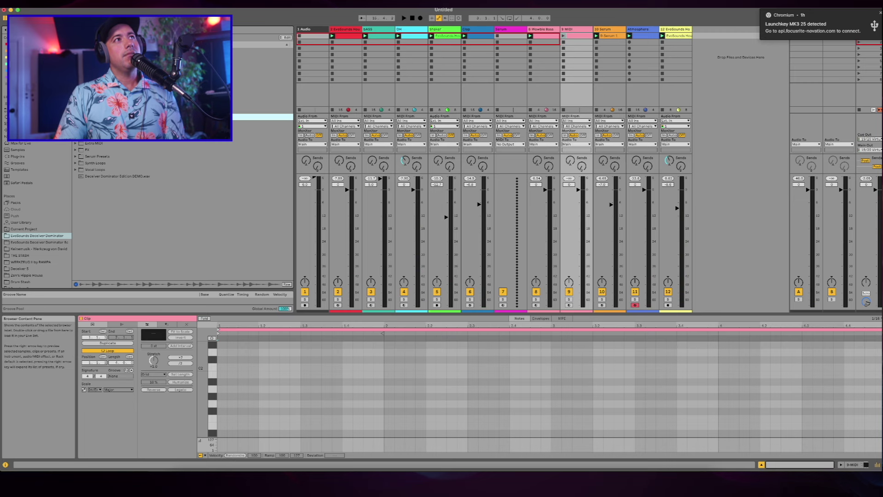
scroll(184, 184, down, 3)
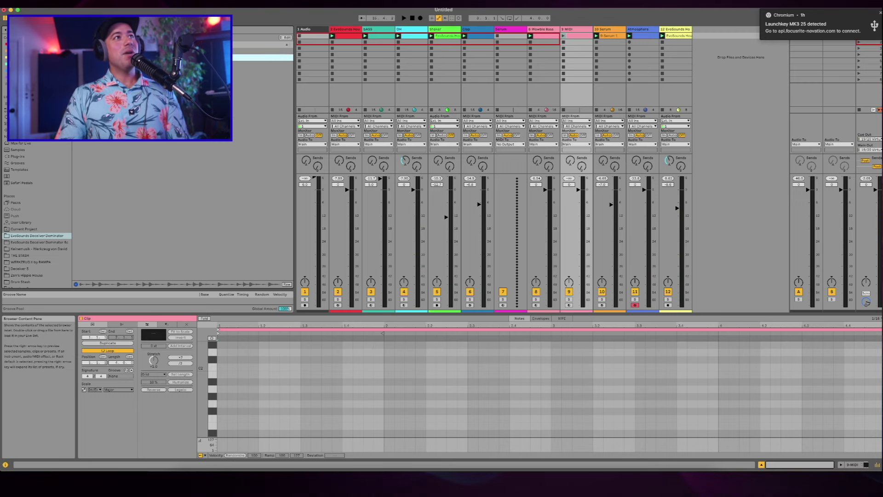
scroll(184, 184, up, 2)
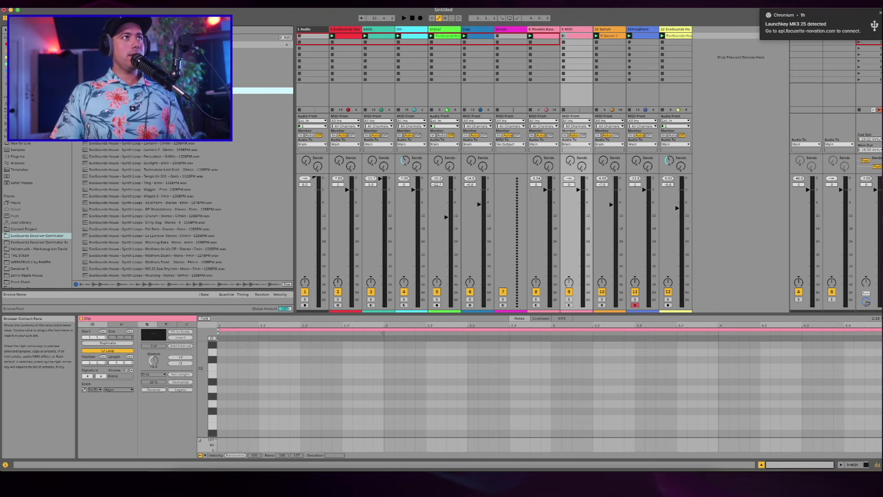
Step: Audition several EvoSounds synth loops, from Wiggle and Crunch through Mothers Acidic DP to MS 20 Saw Rhythm
click(131, 189)
click(133, 209)
click(135, 196)
click(138, 203)
click(136, 216)
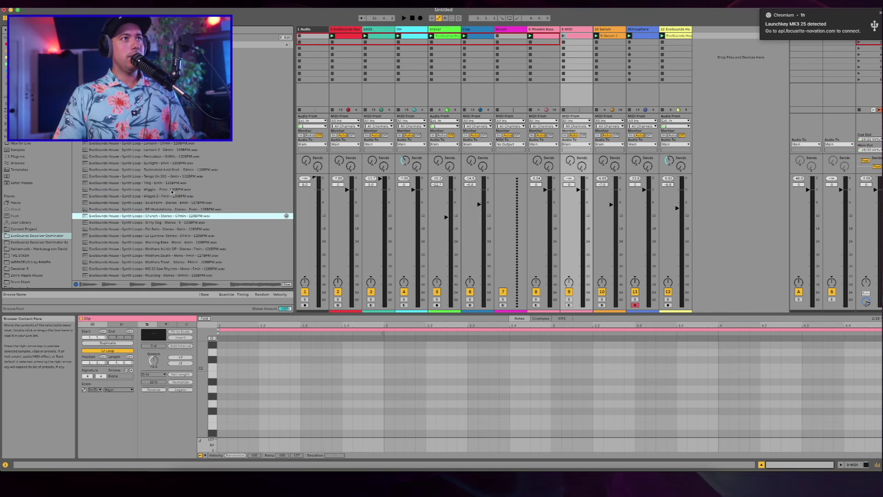
scroll(138, 212, down, 2)
click(139, 206)
key(Down)
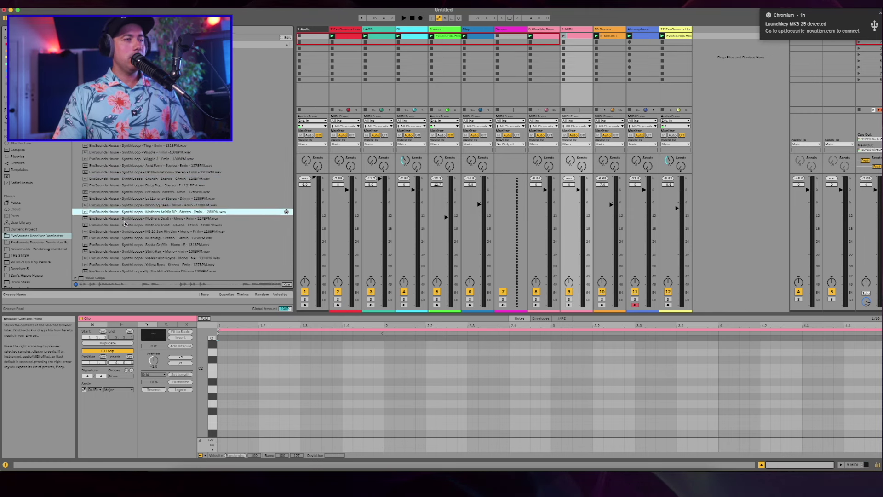
click(138, 225)
click(174, 231)
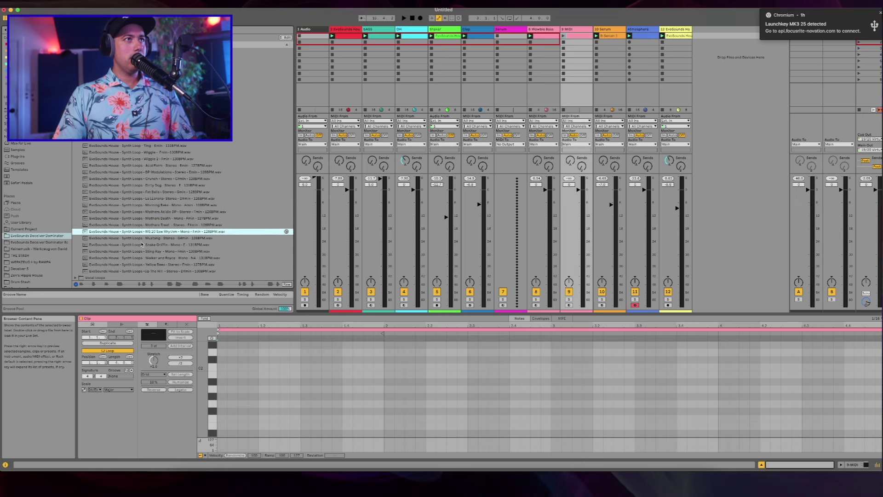
click(144, 244)
click(153, 231)
Step: Add the Sting Ray synth loop to a new audio track, launch its clip and lower the track volume
click(143, 252)
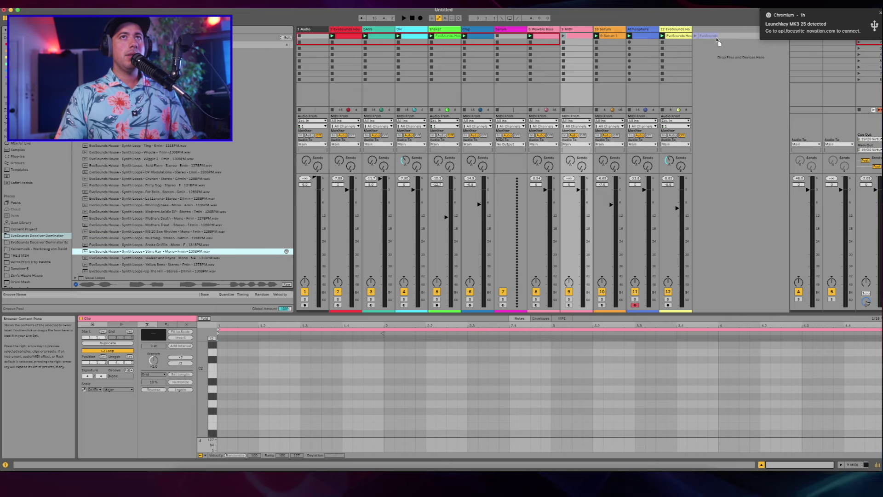
drag(718, 42, 719, 42)
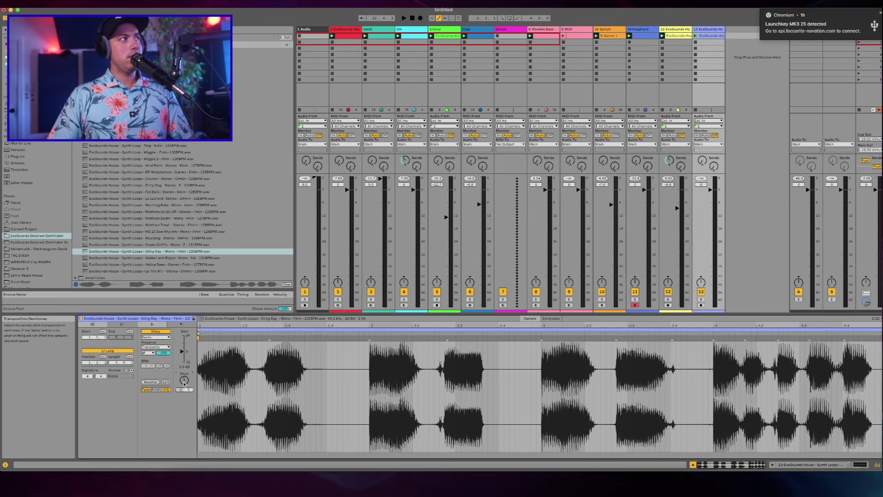
click(696, 36)
drag(711, 190, 710, 210)
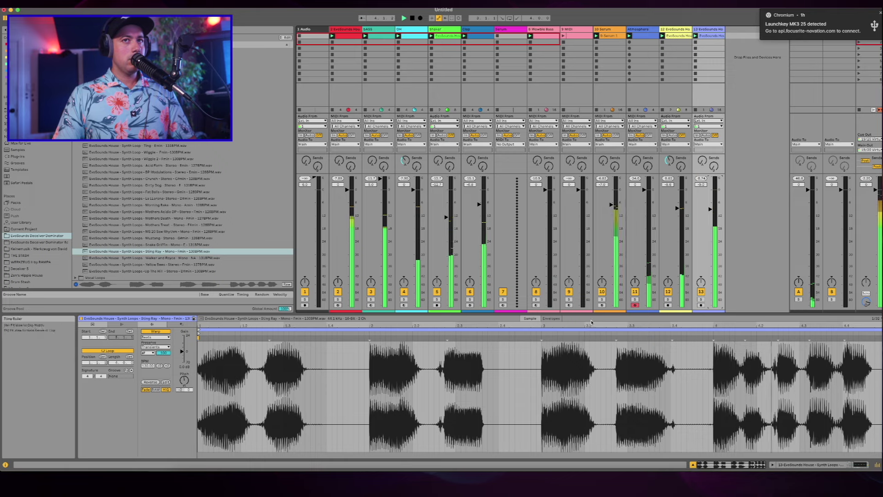
Step: Try pulling down the Sting Ray clip's Transposition envelope around beat 2.4 during playback, and undo it
click(551, 319)
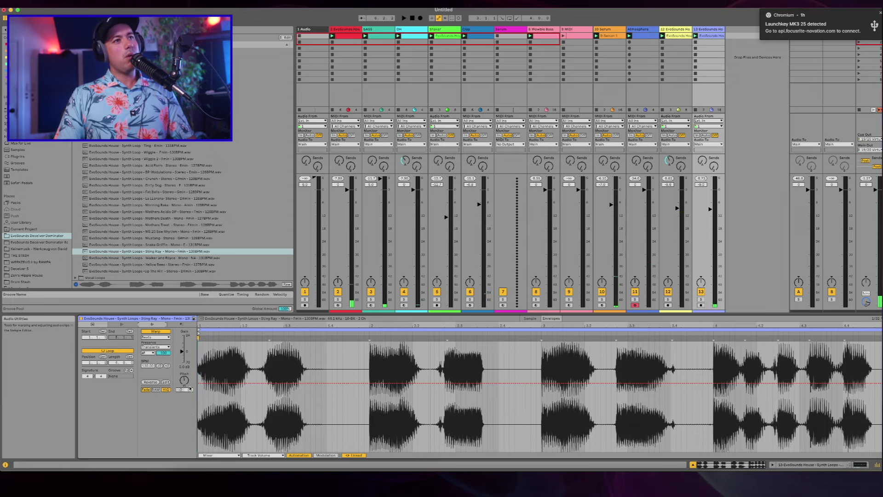
click(183, 381)
key(space)
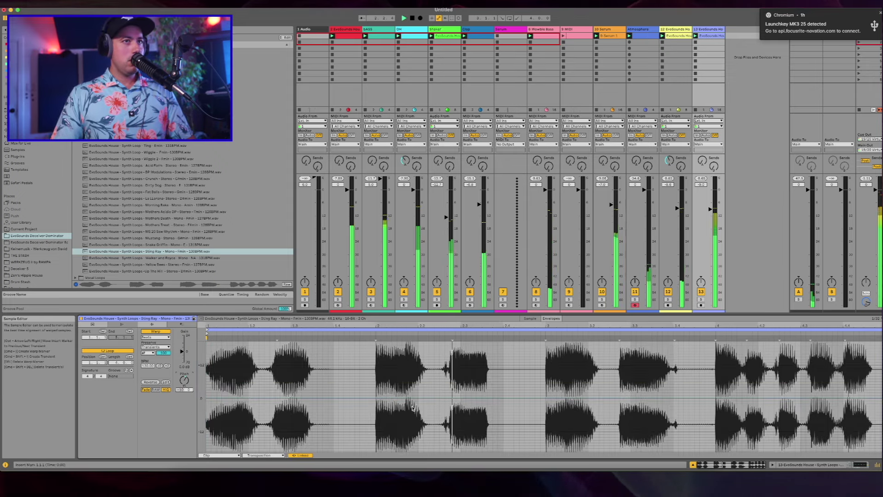
drag(500, 399, 497, 453)
key(super+z)
Step: Shape the Sting Ray clip's Gain envelope so only the hit between late beat 3.2 and bar 4 stays audible
click(252, 455)
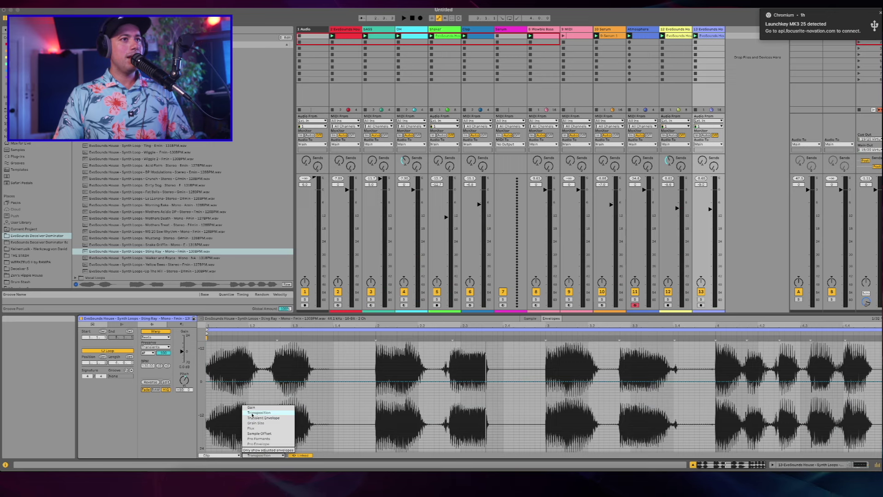
click(266, 410)
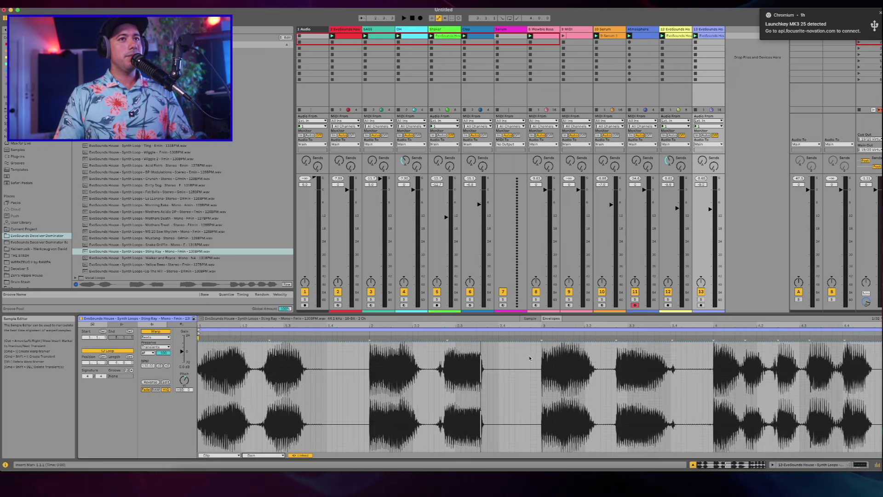
key(space)
drag(537, 345, 536, 450)
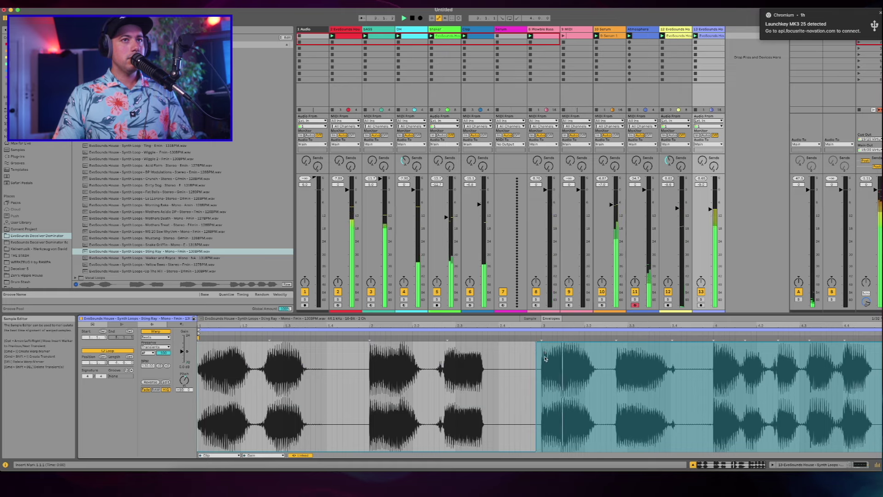
drag(537, 345, 617, 451)
key(space)
click(712, 345)
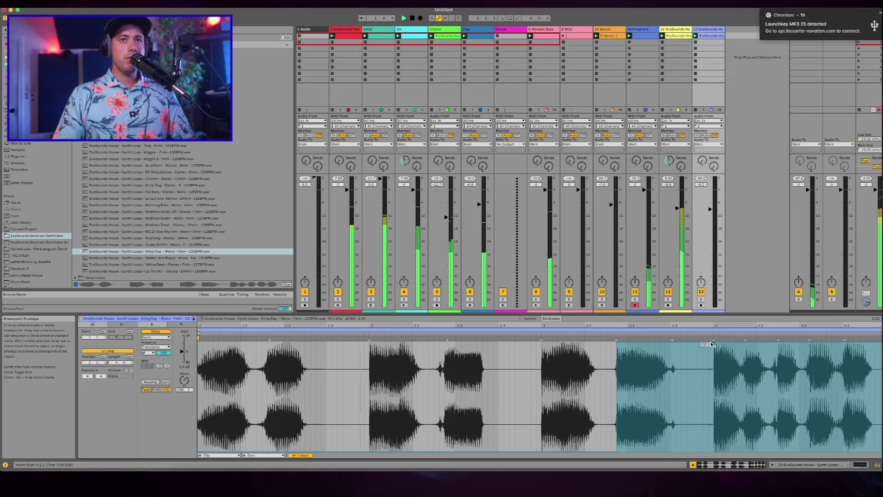
drag(716, 344, 713, 450)
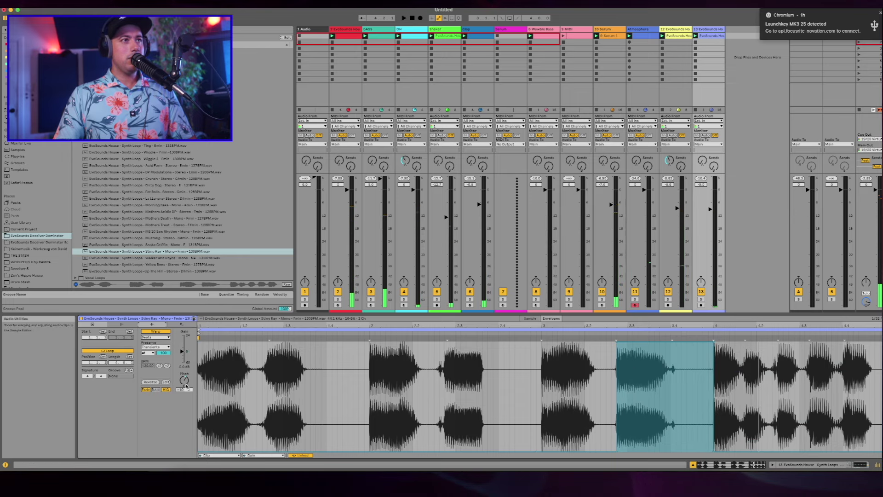
Step: Transpose the Sting Ray clip to -2 semitones and play it back
click(185, 381)
text(-2)
key(Return)
key(space)
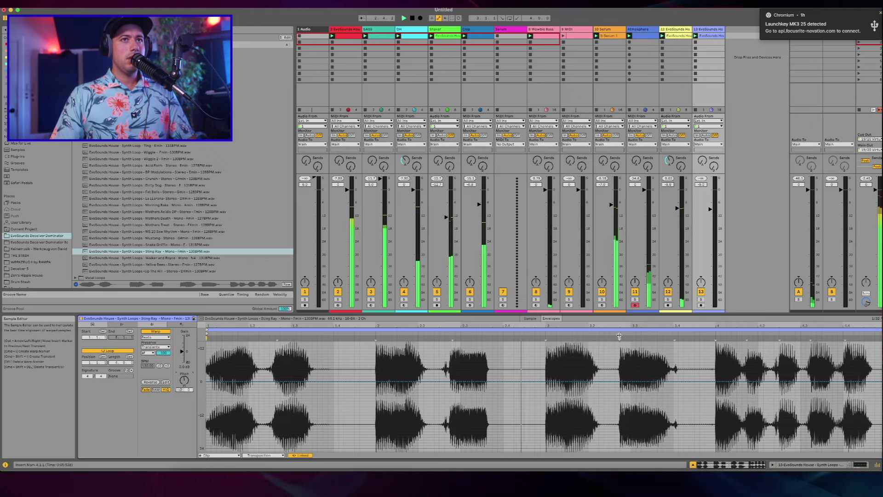
Step: Stretch the audible Sting Ray hit to about bar 4 with two warp markers and set the warp mode to Texture
drag(619, 338, 631, 337)
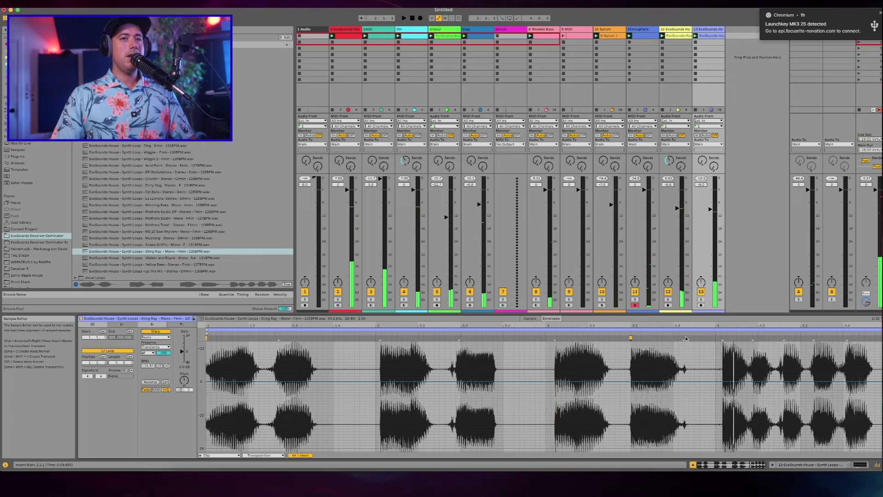
drag(685, 337, 716, 337)
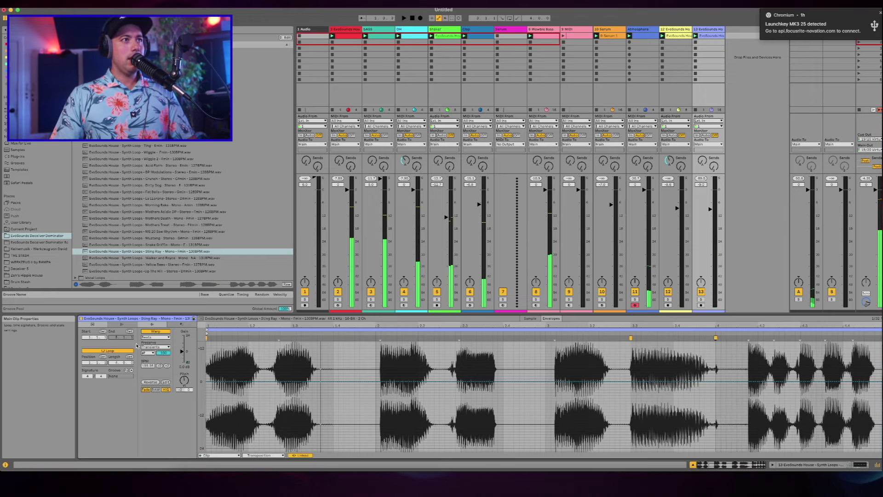
click(149, 337)
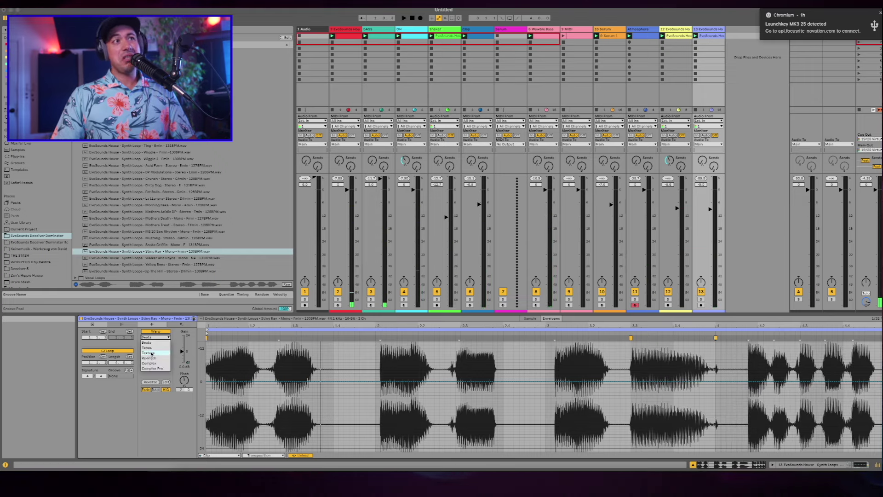
click(152, 353)
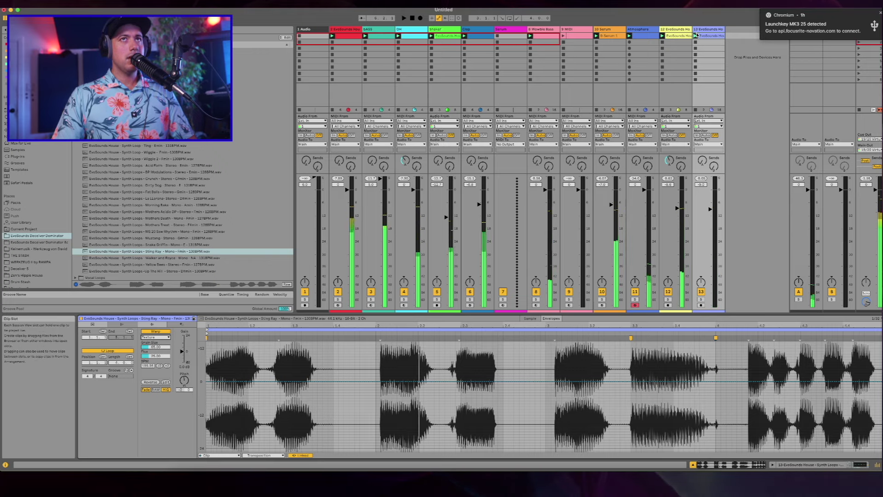
Step: Insert a new MIDI track after the Sting Ray track and rename it Splice
click(707, 29)
key(super+shift+t)
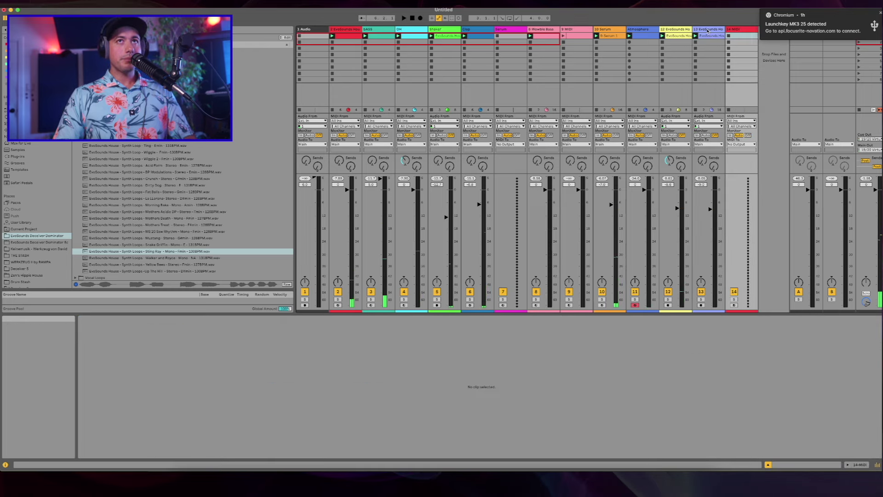
key(super+r)
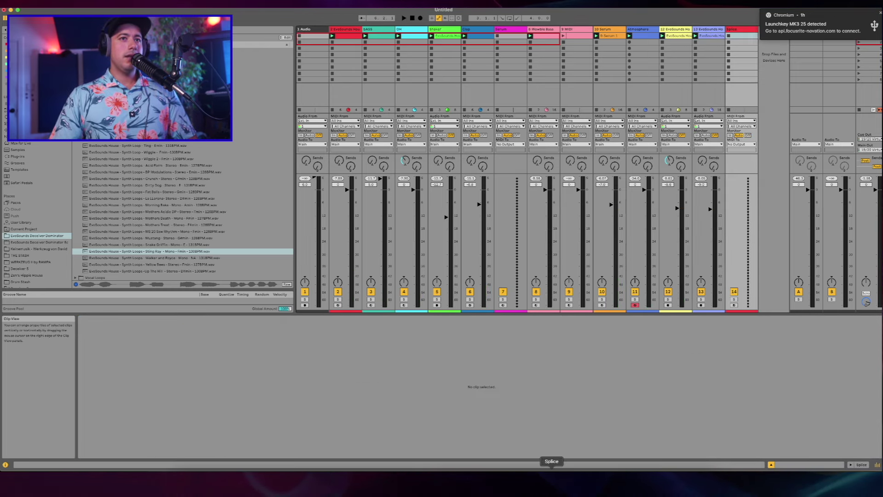
Step: Switch to the Splice app, return to its Browse page and search for "vocal chops"
click(552, 481)
scroll(149, 150, up, 10)
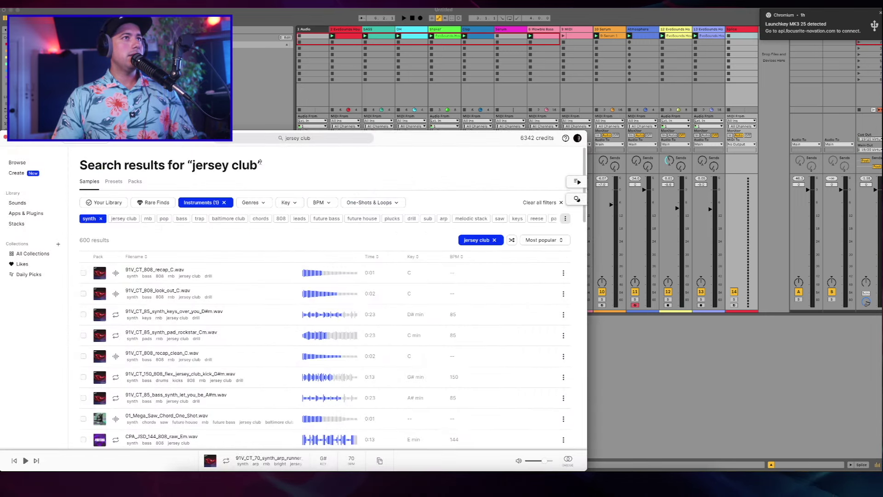
click(17, 162)
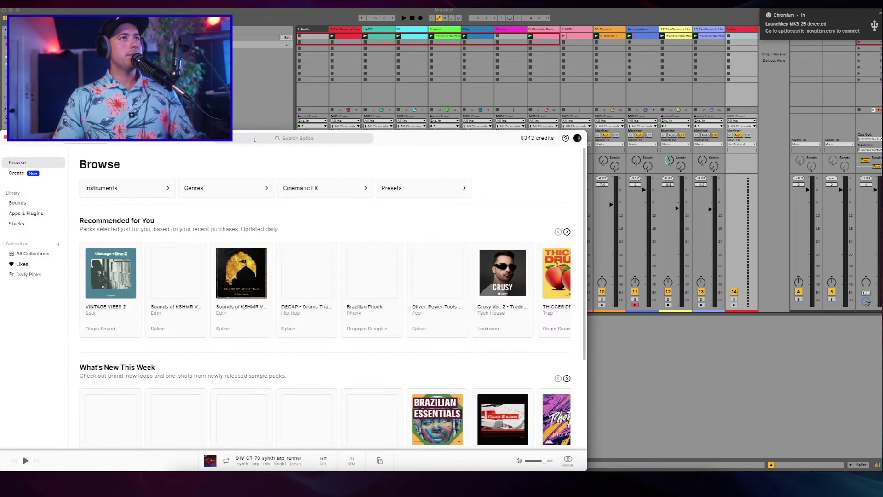
click(270, 136)
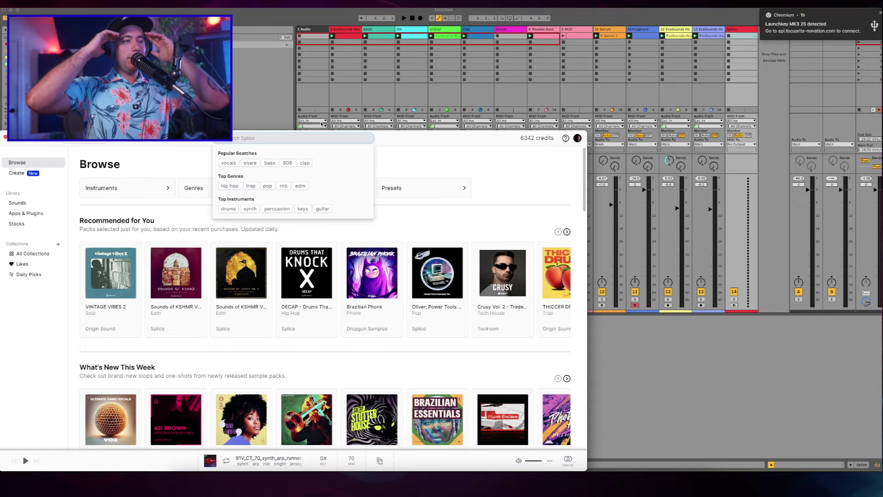
text(vocal chops)
key(Return)
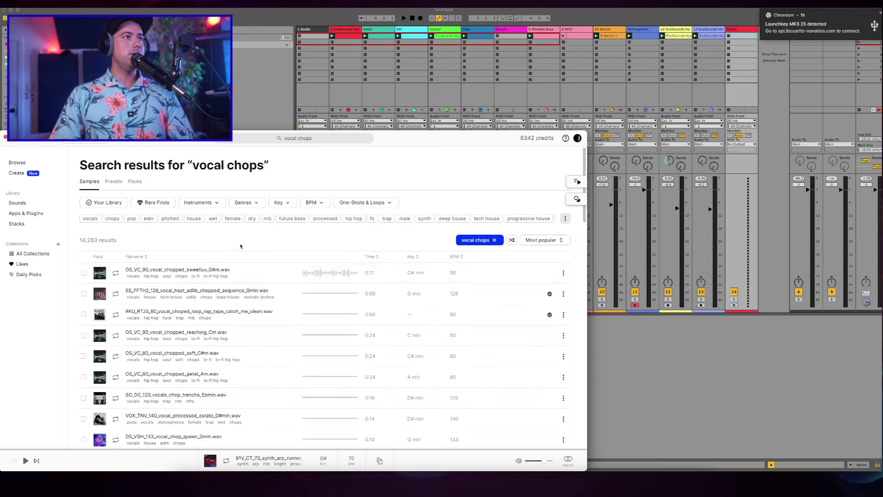
Step: Preview SS_FFTH2_126_vocal_heat_adlib_chopped_sequence_Gmin.wav among the vocal chop results and reposition the Splice window over the session
click(171, 281)
key(Down)
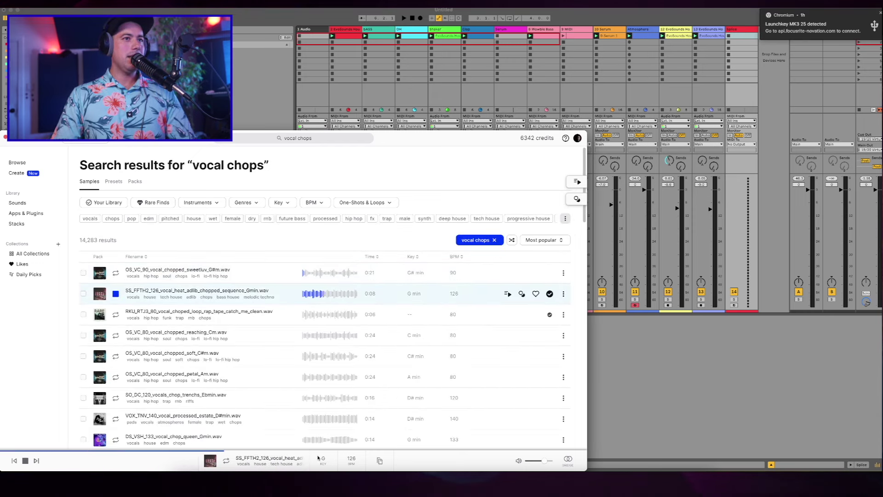
drag(422, 149, 503, 72)
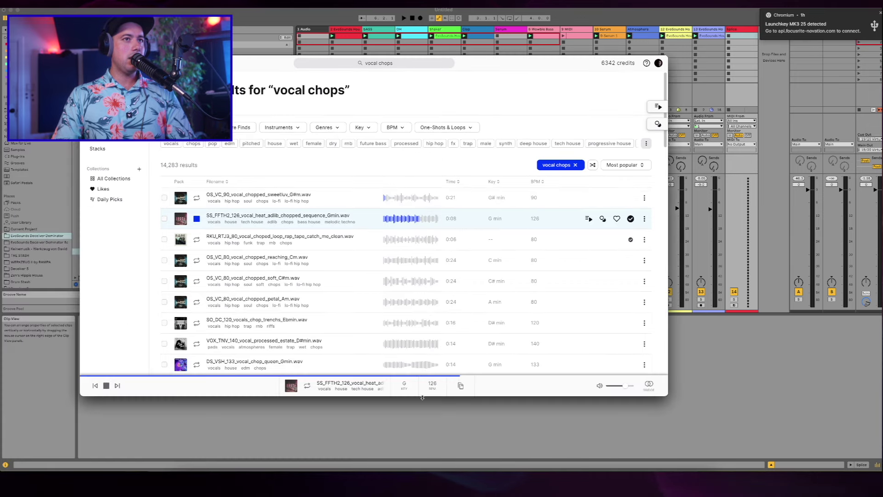
Step: Load the Splice Bridge plugin onto the Splice track, then return to the Splice app and preview the Gmin adlib sequence in sync
click(412, 423)
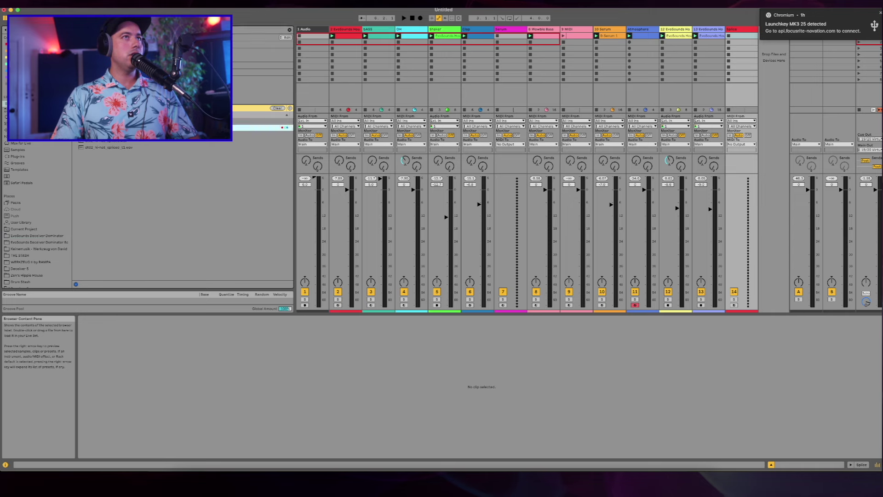
double_click(120, 128)
click(551, 481)
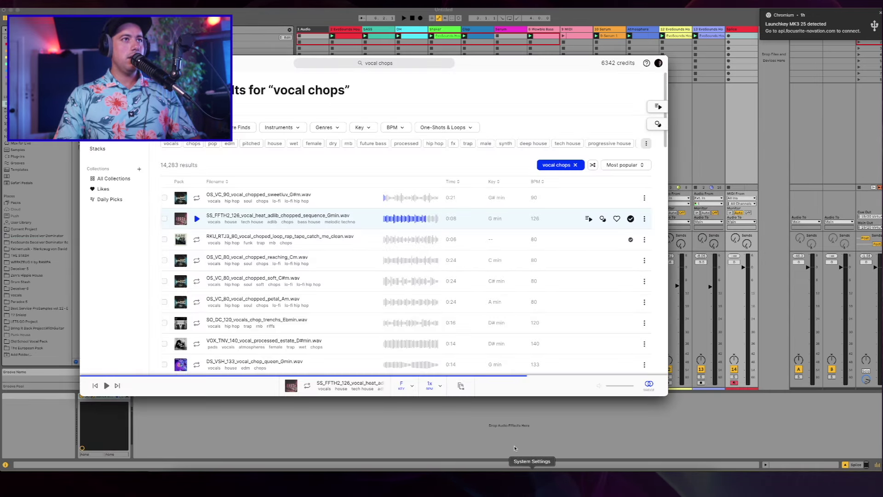
click(198, 219)
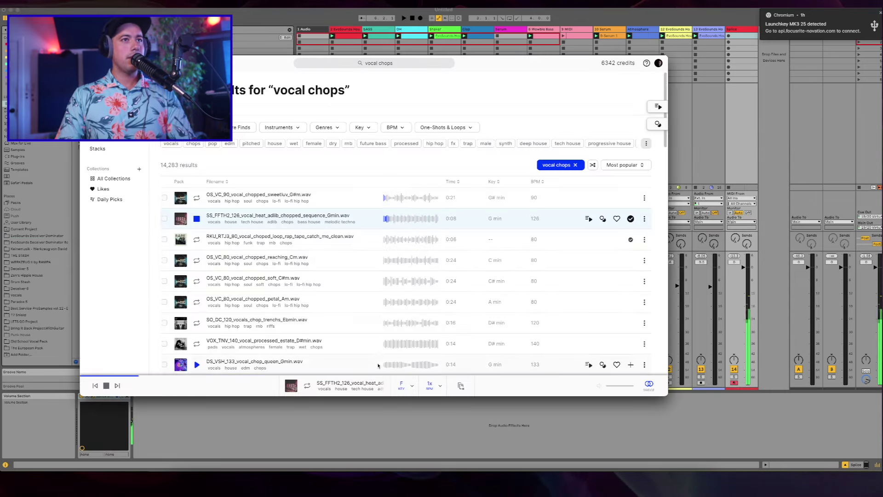
Step: Transpose the previewed samples to E♭, then start the Live session and lower the Splice track's volume
click(400, 384)
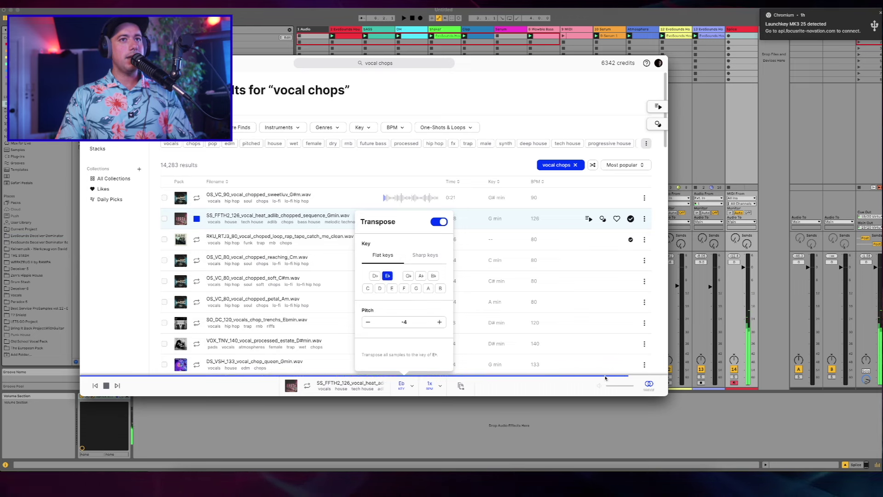
click(749, 286)
key(space)
drag(749, 287, 749, 298)
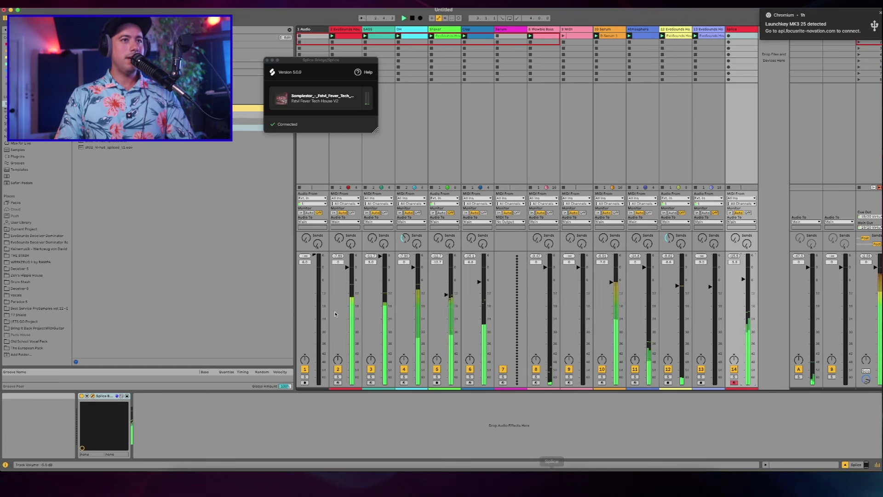
Step: Return to Splice, dismiss the transpose settings and preview the rap_tape_catch_me_clean and reaching_Cm vocal chops against the running session
click(551, 476)
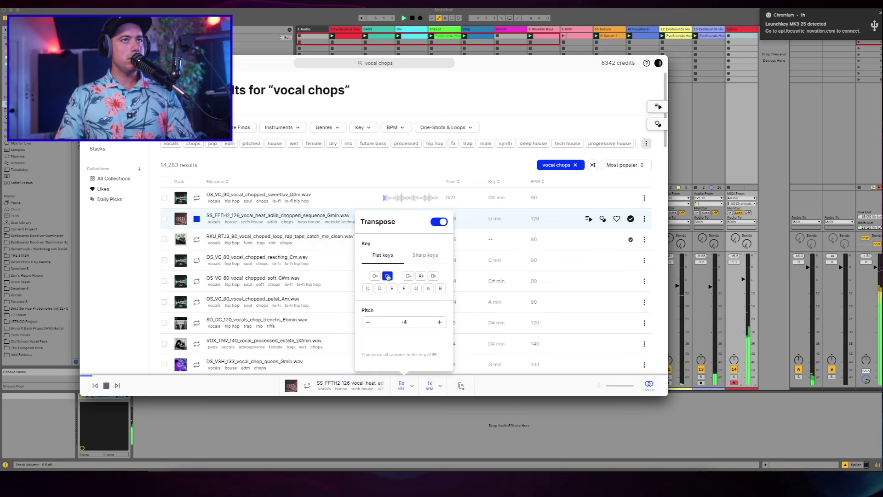
click(475, 168)
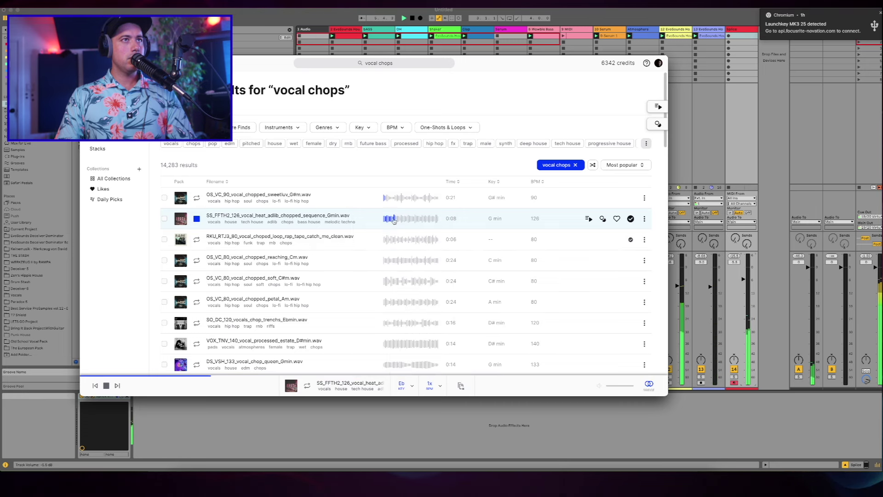
click(215, 244)
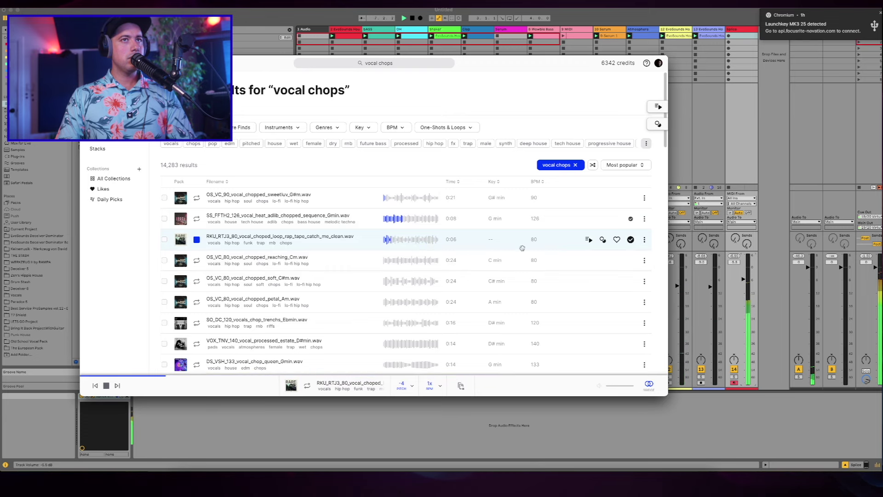
click(436, 256)
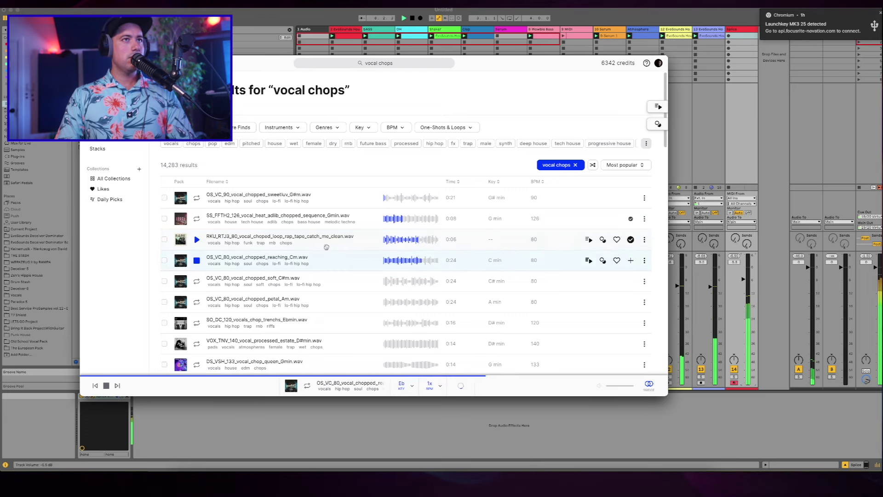
Step: Open the RARE - Tape Jams 3 pack page from the catch_me_clean sample and preview its first samples
scroll(273, 266, down, 1)
click(180, 225)
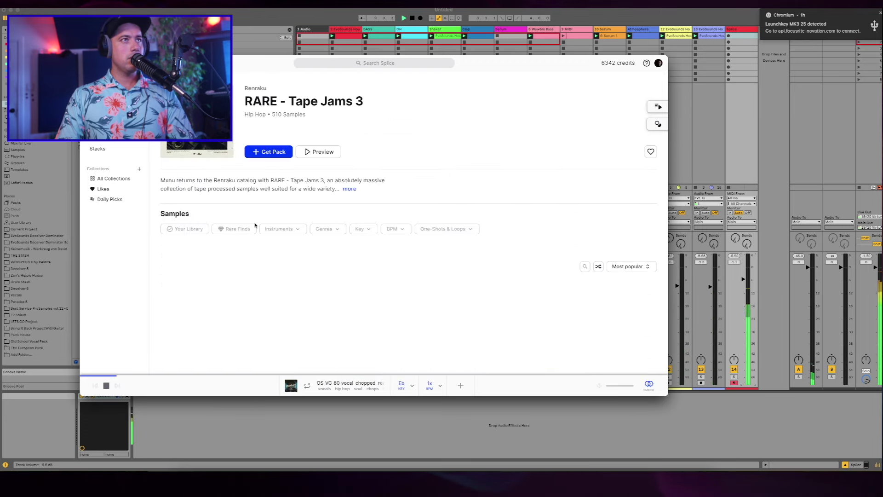
key(Down)
key(Down)
key(Down)
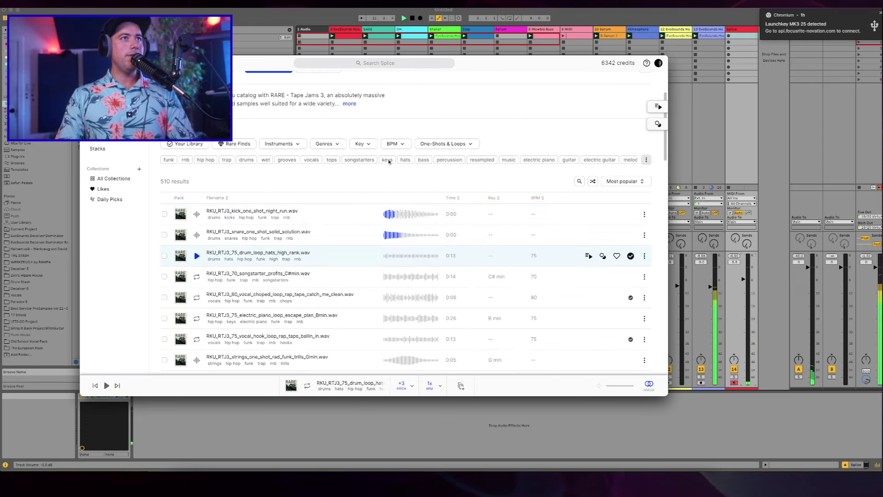
Step: Filter the pack's samples to vocals and preview the first few vocal loops one after another
click(311, 159)
key(Down)
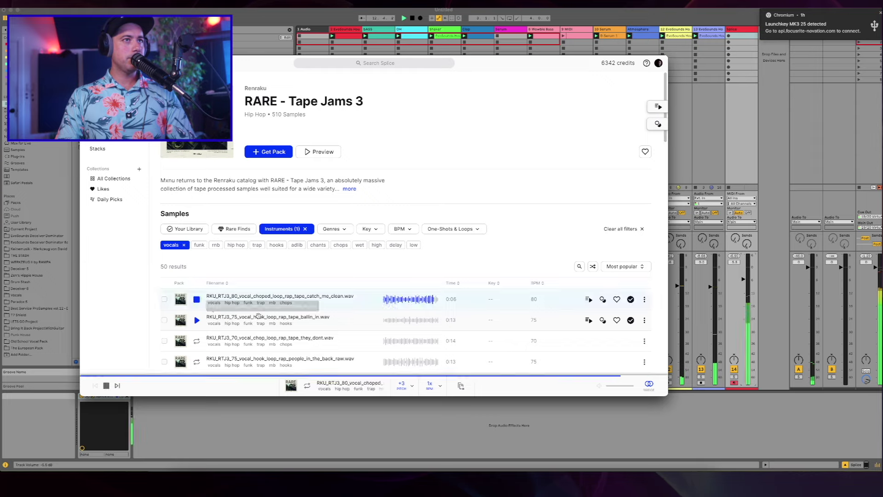
scroll(259, 317, down, 2)
key(Down)
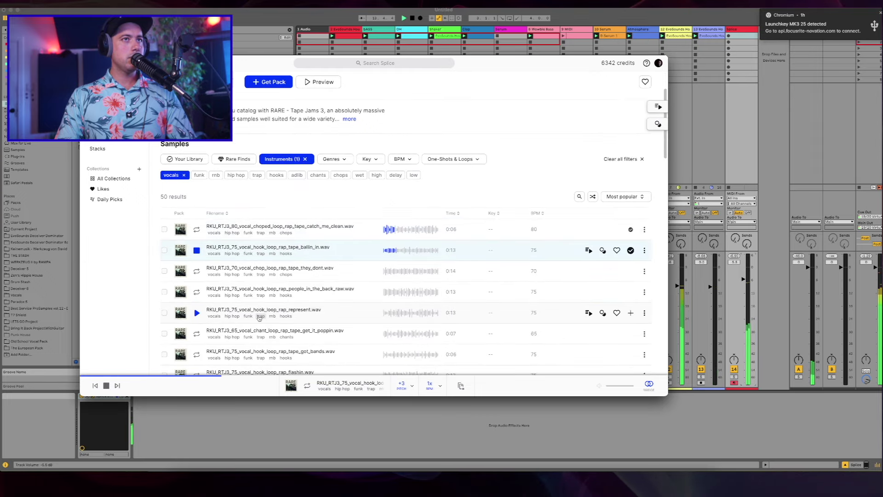
key(Down)
scroll(351, 278, down, 1)
key(Down)
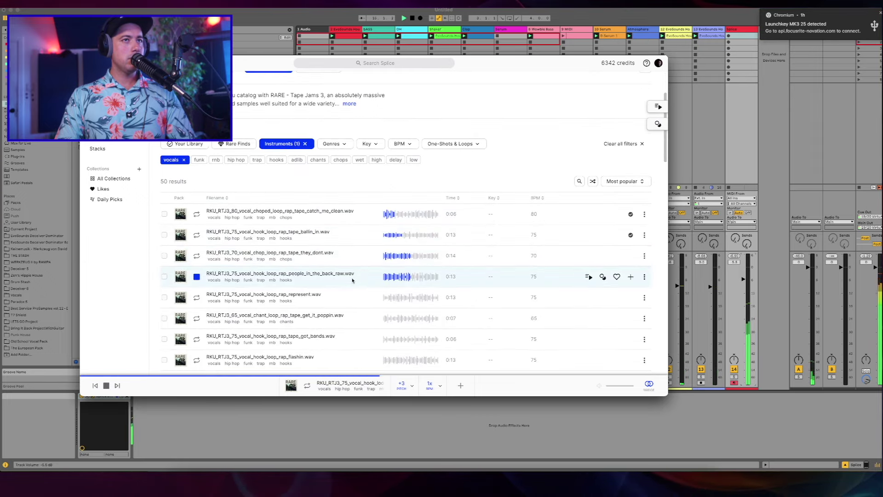
scroll(352, 280, down, 1)
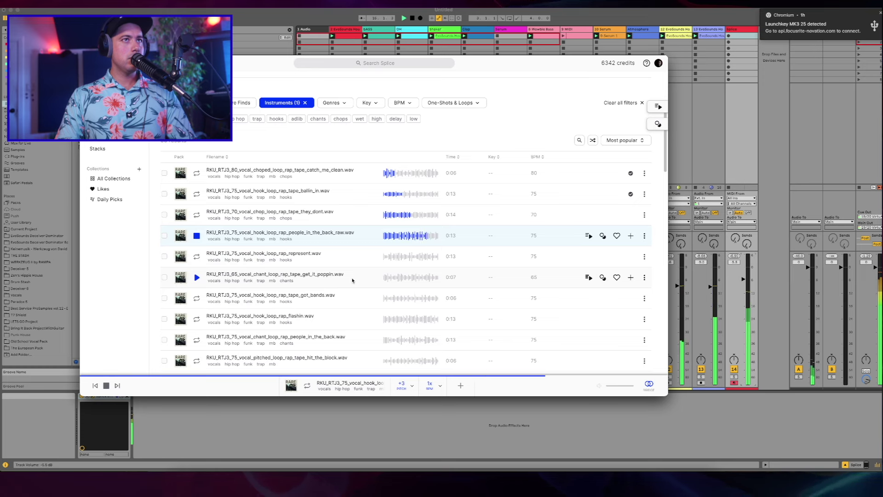
Step: Compare the represent loop with the one above it, then add RKU_RTJ3_75_vocal_hook_loop_rap_people_in_the_back_raw.wav to the library
key(Down)
key(Up)
key(space)
click(630, 236)
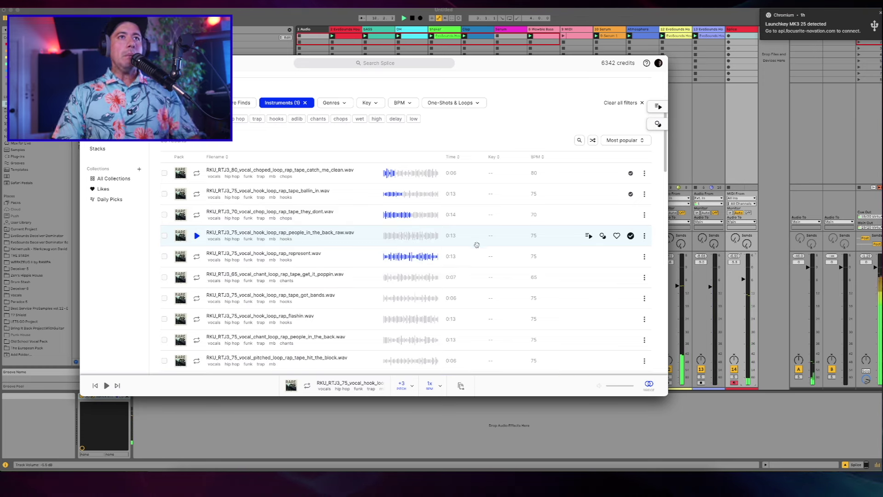
Step: Place the people_in_the_back_raw vocal loop from Splice as a clip on a new audio track after the Splice track
drag(723, 36, 739, 35)
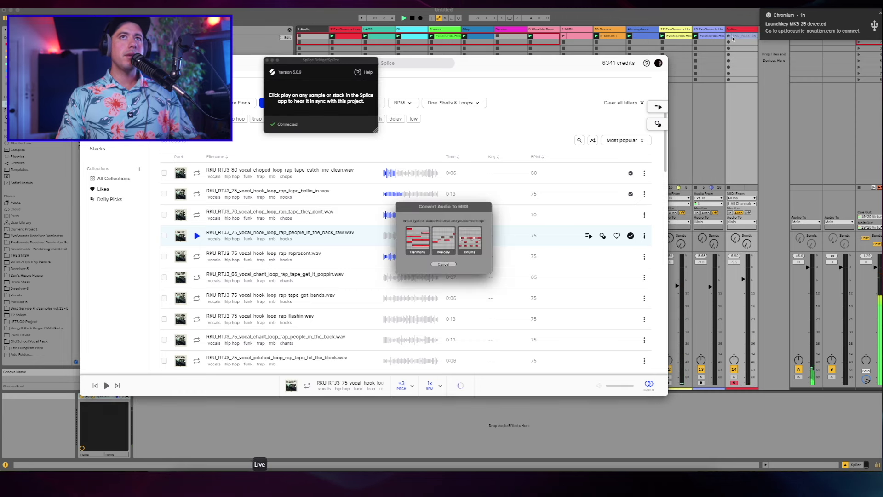
click(439, 265)
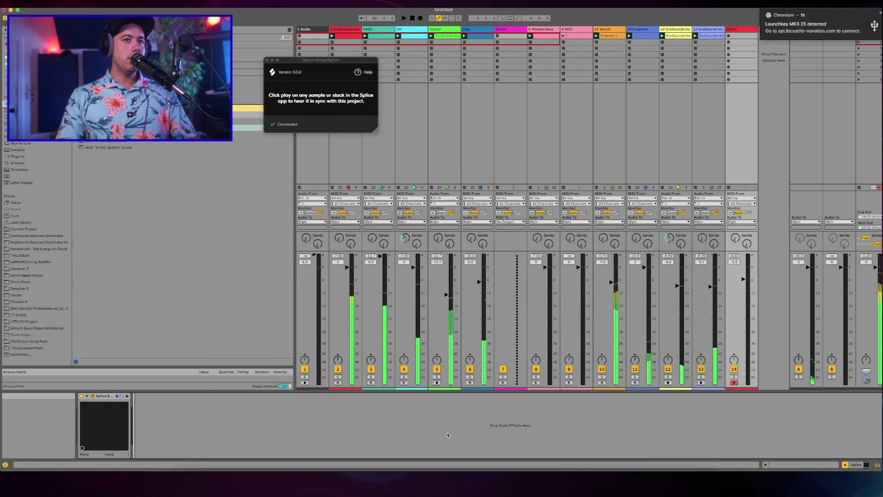
click(552, 476)
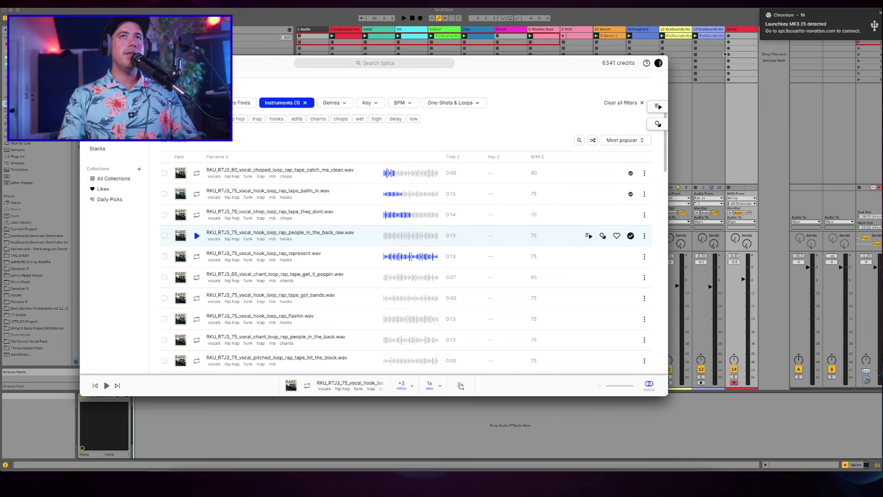
drag(461, 386, 765, 45)
click(787, 107)
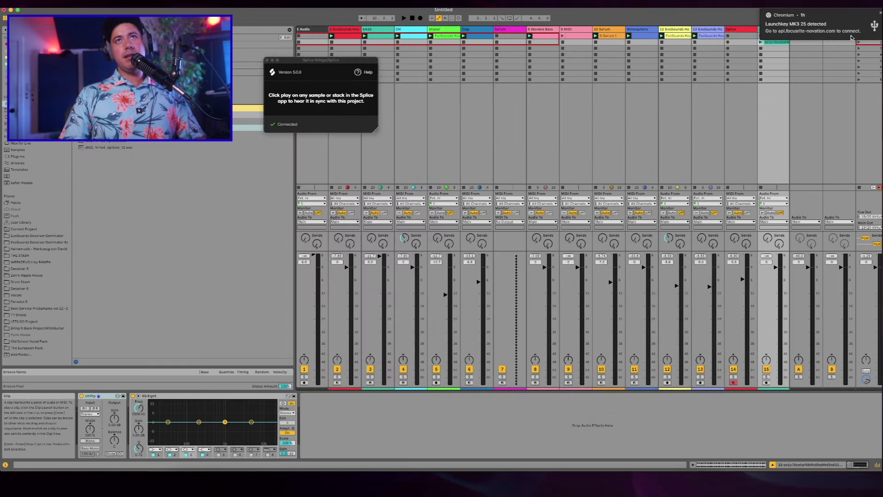
click(755, 483)
click(506, 450)
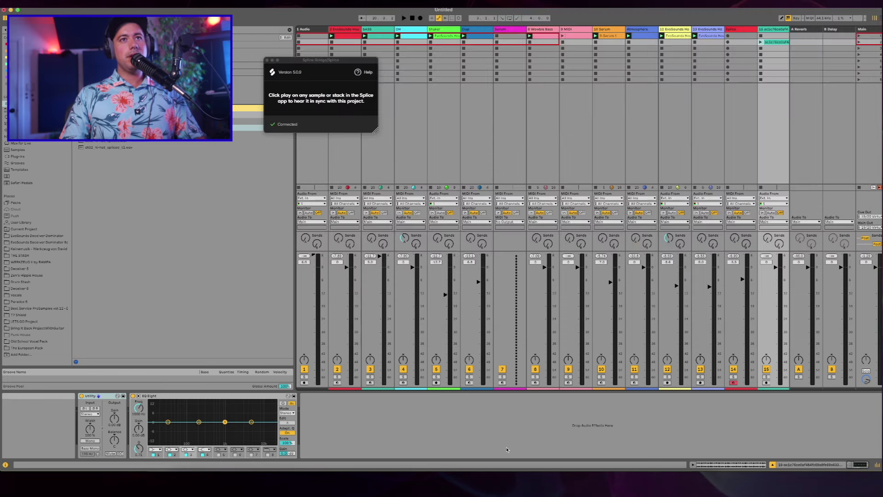
Step: Play the session, launch the new vocal clip and lower its track's volume slightly
key(space)
click(760, 42)
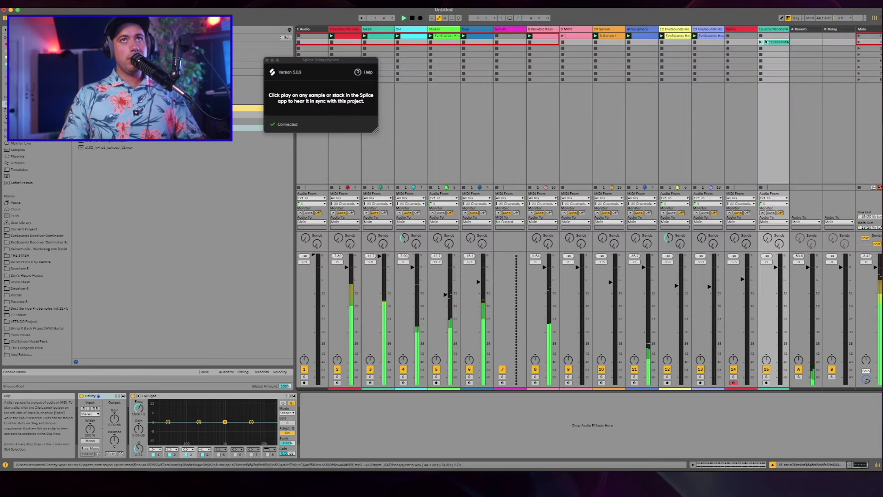
drag(776, 267, 776, 272)
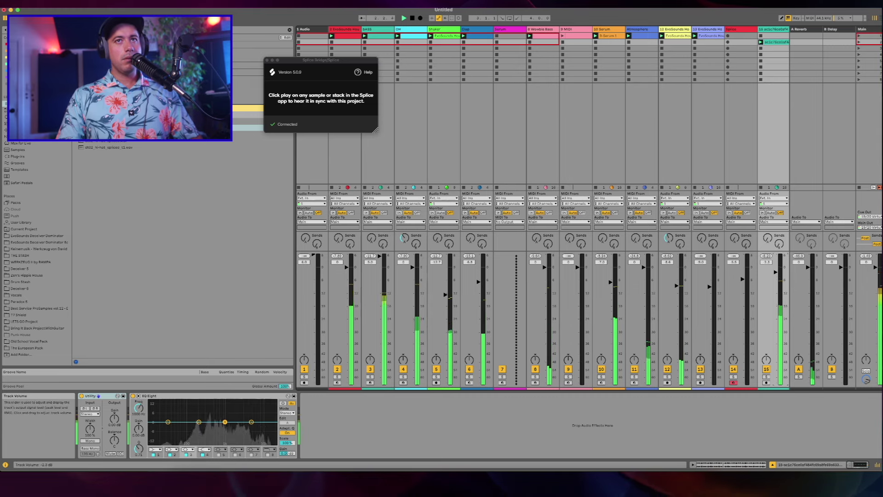
Step: Edit the vocal clip's Gain envelope around the opening phrase while auditioning it with the session
double_click(777, 43)
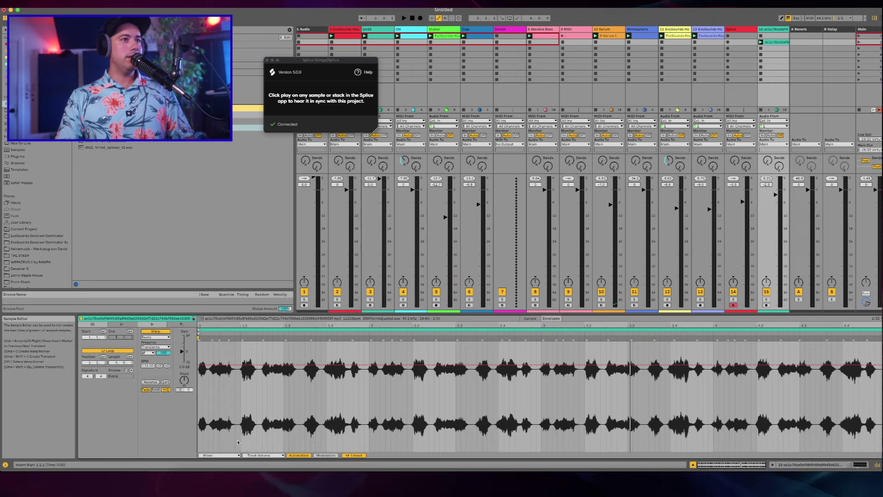
click(220, 455)
click(215, 432)
key(space)
key(space)
drag(251, 344, 261, 451)
key(space)
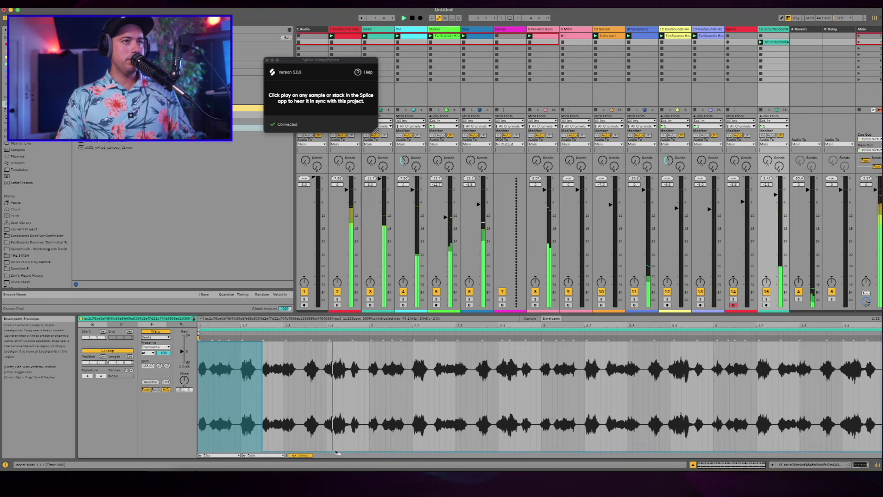
drag(336, 452, 327, 341)
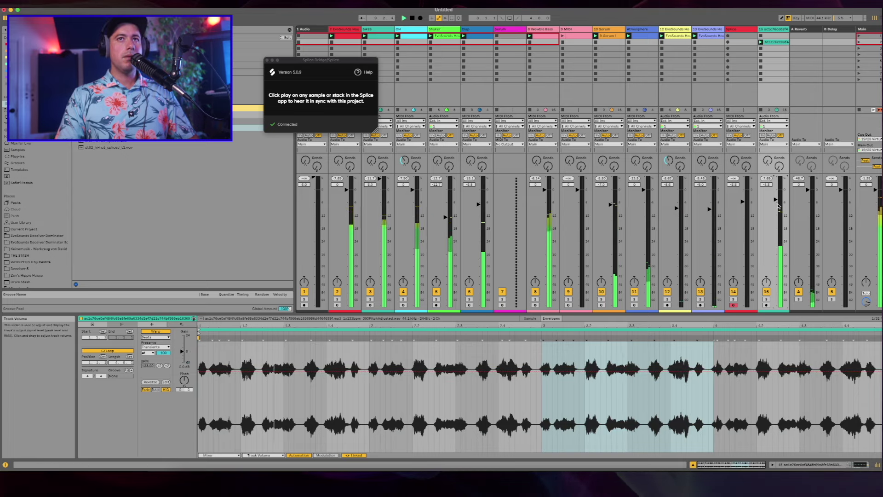
Step: Lower the vocal track's volume further and close the Splice Bridge plugin window
drag(779, 207, 779, 210)
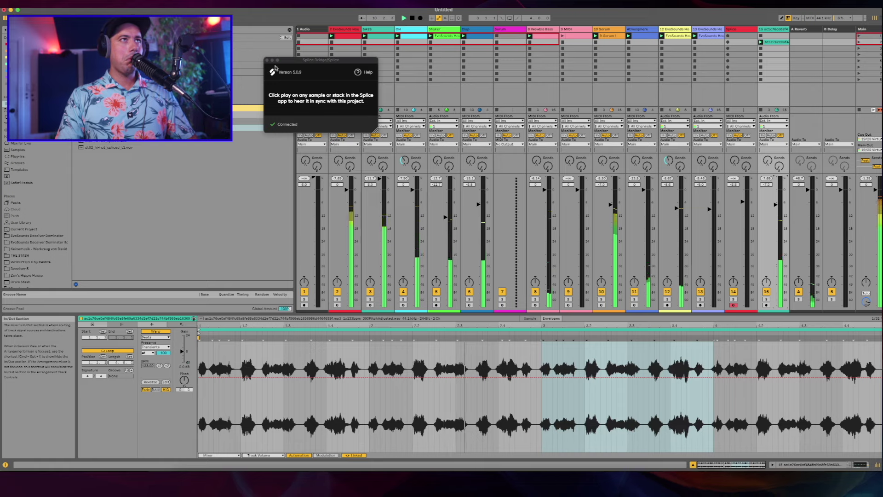
click(268, 60)
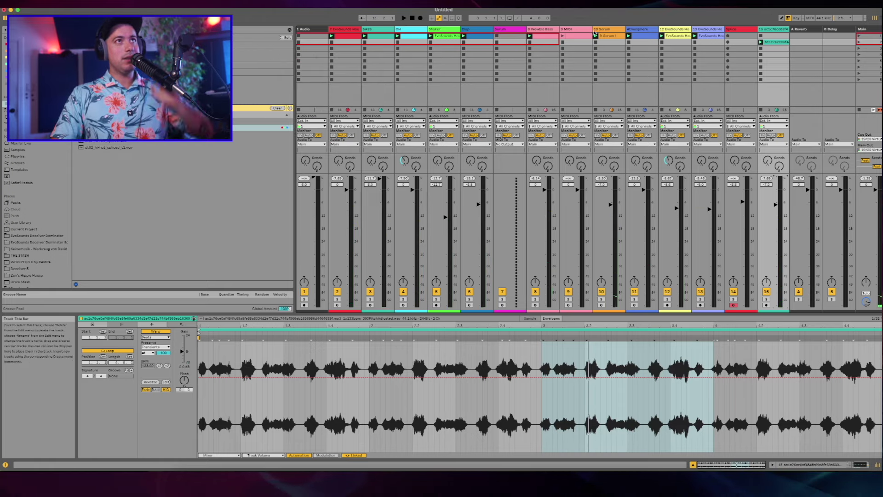
scroll(414, 29, right, 2)
scroll(414, 30, left, 2)
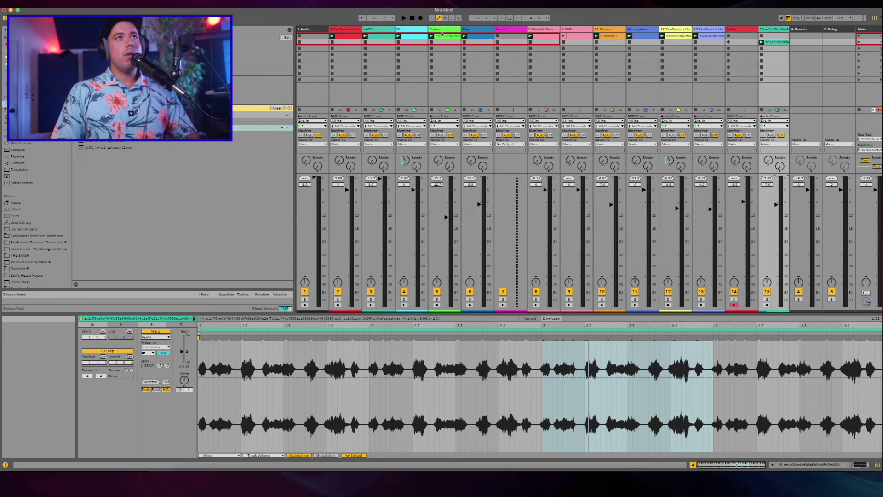
Step: Insert a new audio track after the CH track and rename it Rides
click(414, 30)
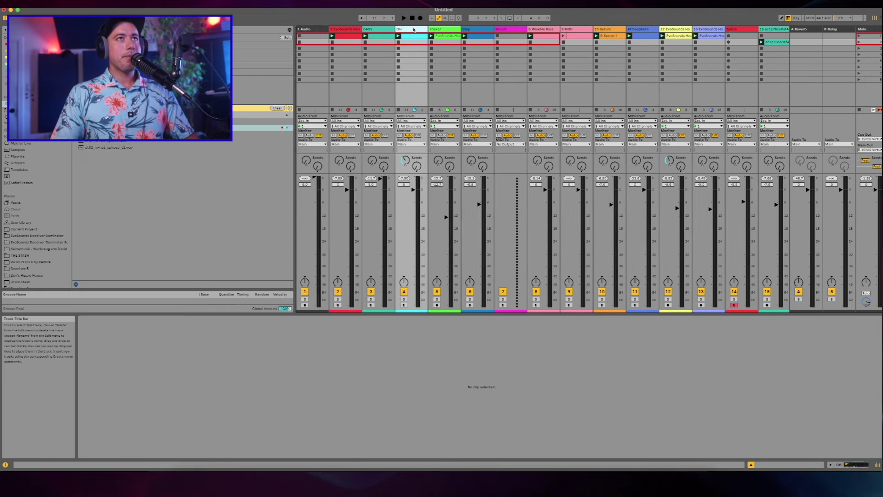
key(super+t)
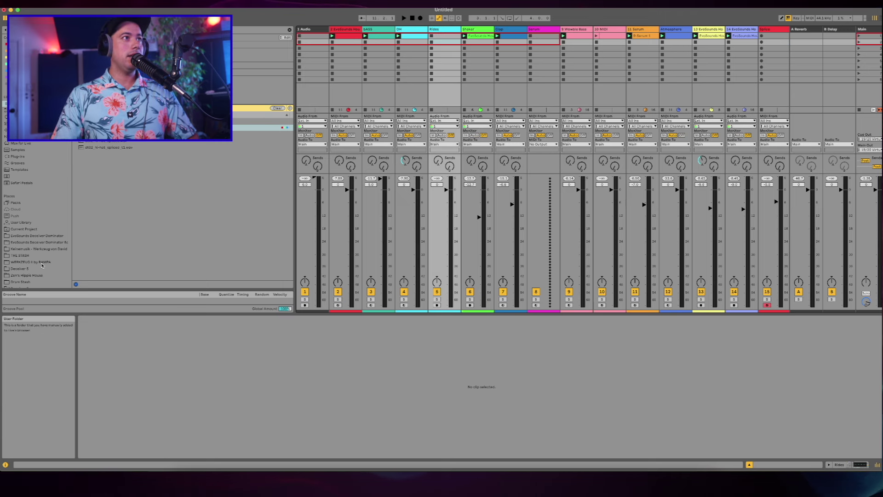
scroll(31, 246, down, 2)
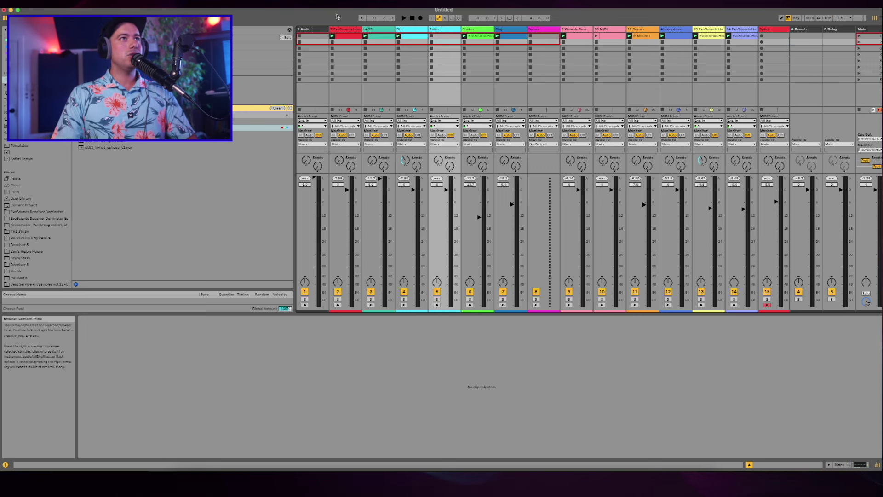
Step: Clear the browser's previous search, look for ride samples and narrow the browser to the EvoSounds Deceiver Dominator folder
click(290, 30)
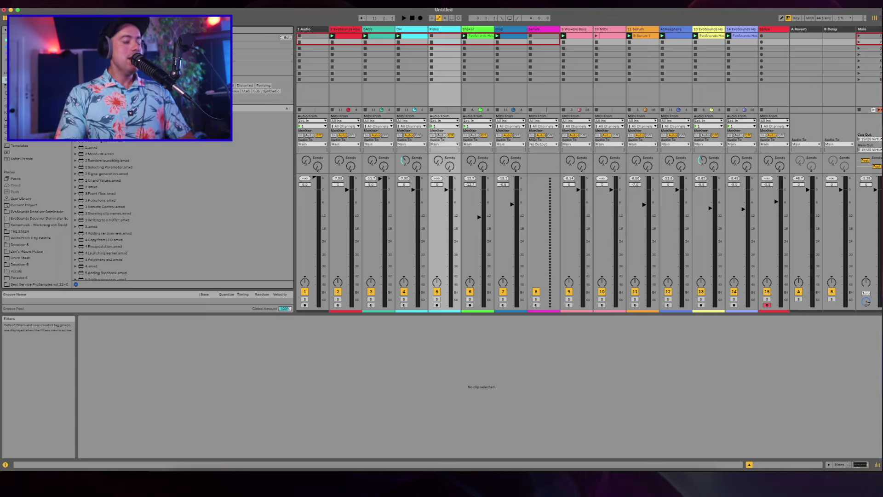
click(120, 64)
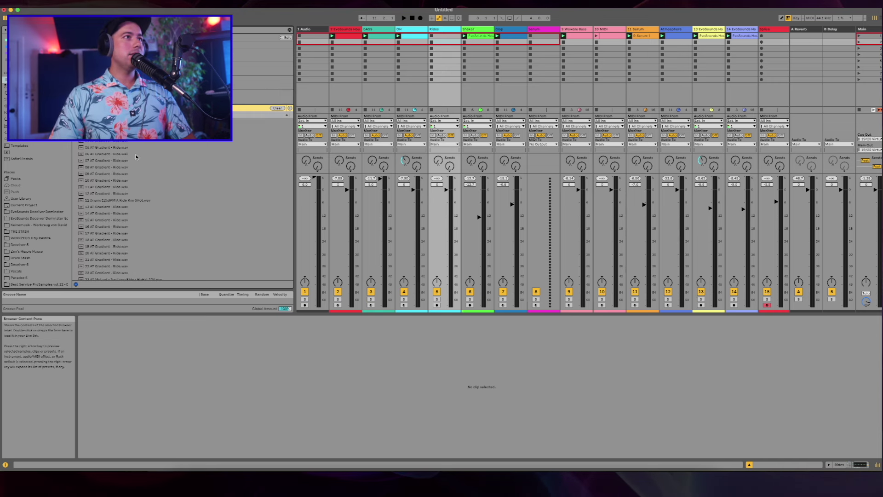
click(37, 211)
click(138, 64)
Step: Audition the sounds found in the EvoSounds Deceiver Dominator folder for the ride part
key(Up)
key(Down)
key(Down)
key(Down)
key(Down)
key(Up)
key(Up)
key(Up)
key(Down)
key(Down)
key(Down)
key(Down)
key(Up)
key(Up)
Step: Insert a new MIDI track after the CH track and return to the ride samples in the browser
click(417, 31)
key(super+shift+t)
click(156, 110)
Step: Audition the ride samples in the EvoSounds Deceiver Dominator folder and load EvoSounds House - Rides - Blue Tim onto the new MIDI track
key(Down)
key(Down)
key(Down)
key(Down)
key(Up)
key(Up)
key(Up)
key(Up)
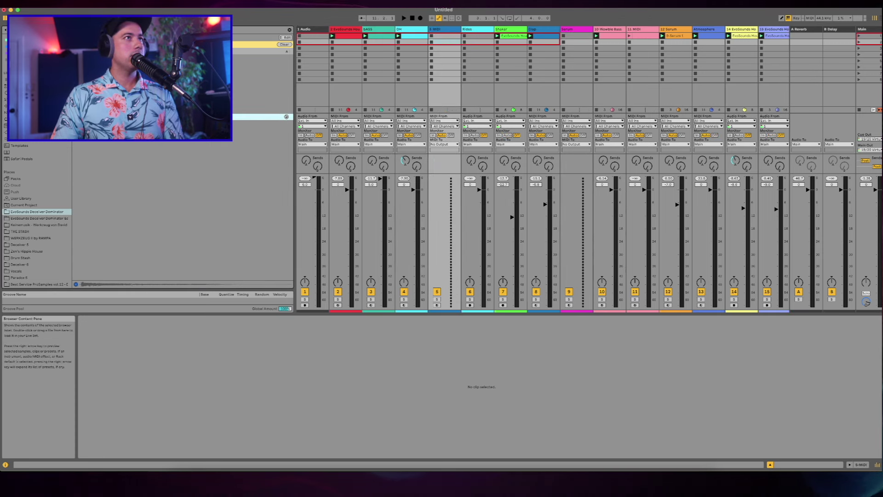
key(Up)
key(Up)
key(Up)
key(Up)
key(Up)
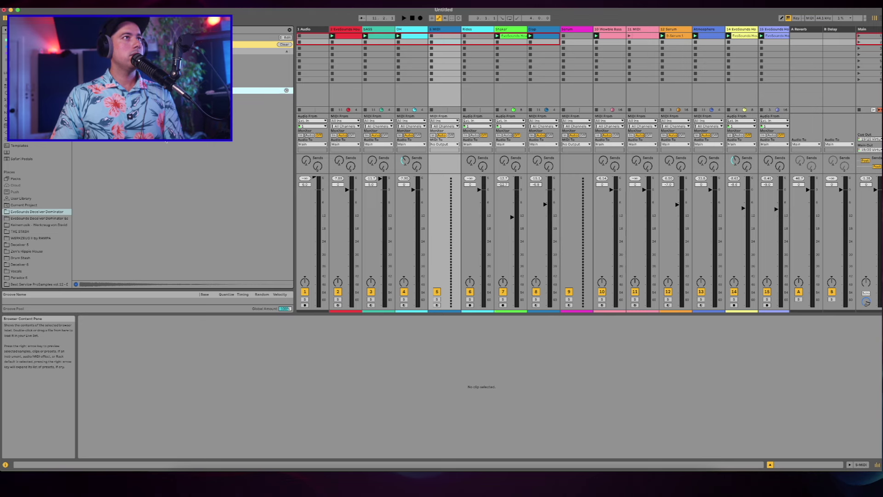
key(Down)
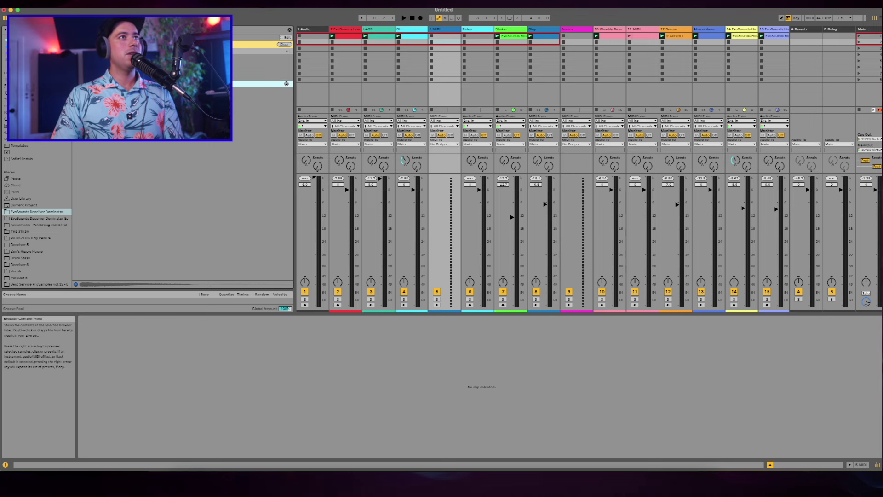
key(Return)
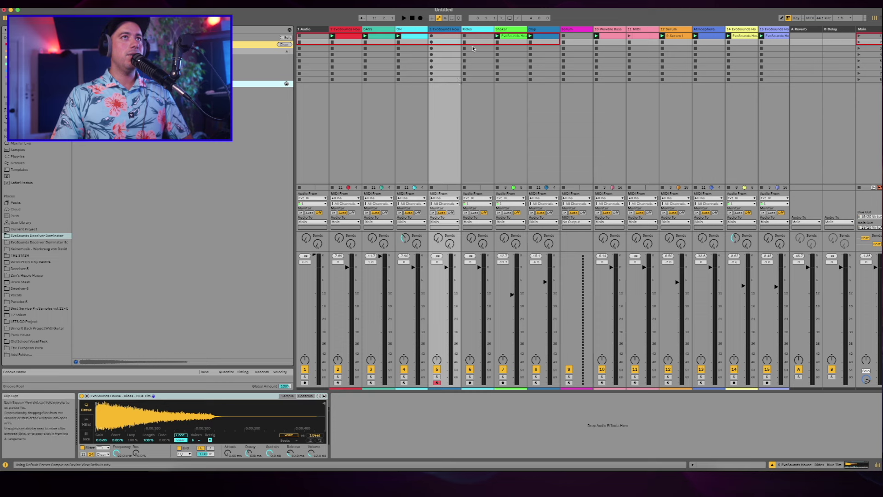
Step: Copy the CH track's MIDI clip to the new ride track, launch it and lower the track's volume during playback
drag(453, 40, 453, 38)
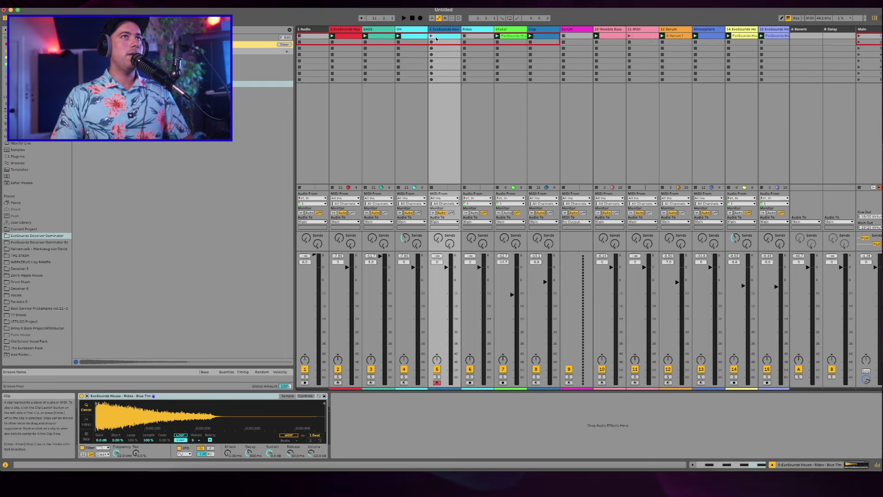
click(431, 35)
drag(446, 268, 446, 278)
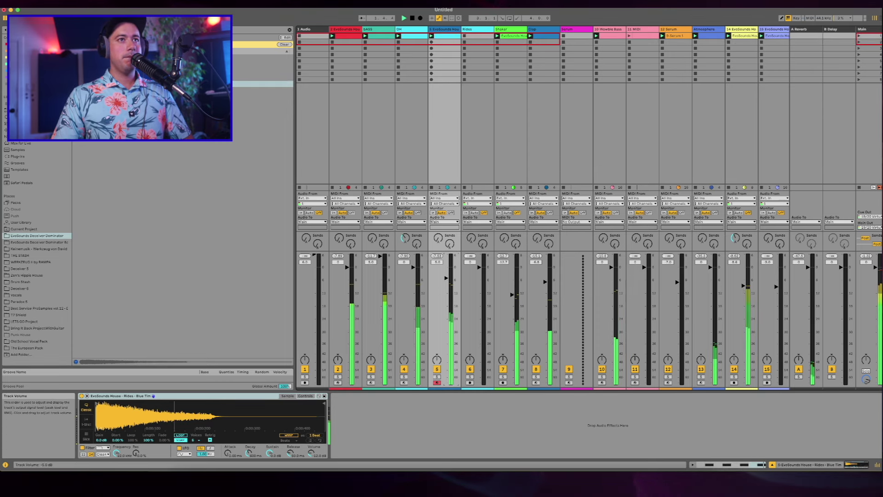
click(445, 29)
key(space)
Step: Search the browser for "micros" and add the MicroShift plugin to the new ride track
key(super+f)
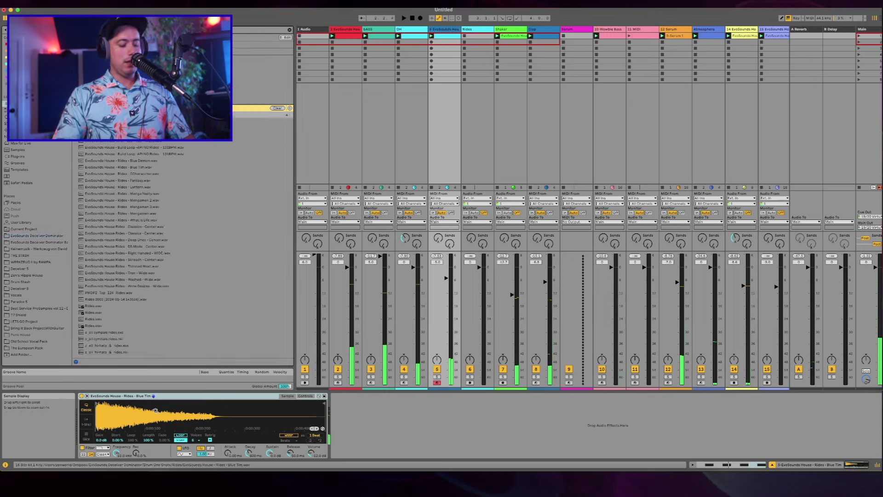
text(micros)
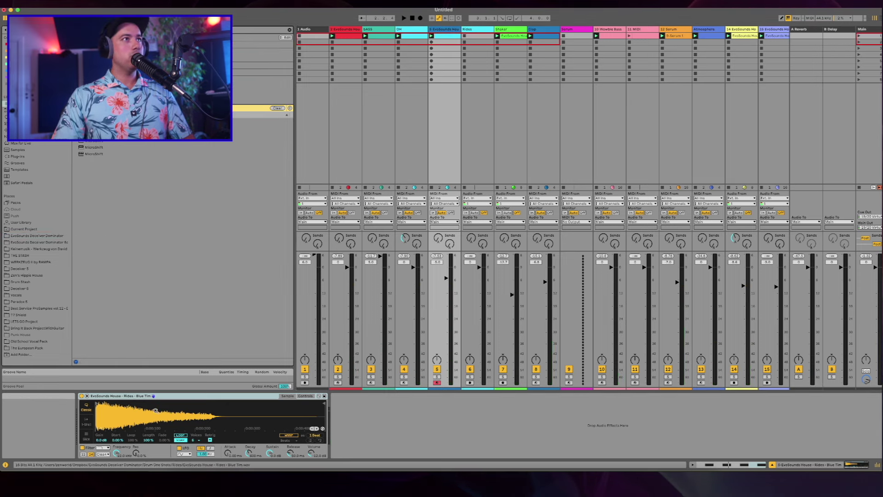
click(99, 142)
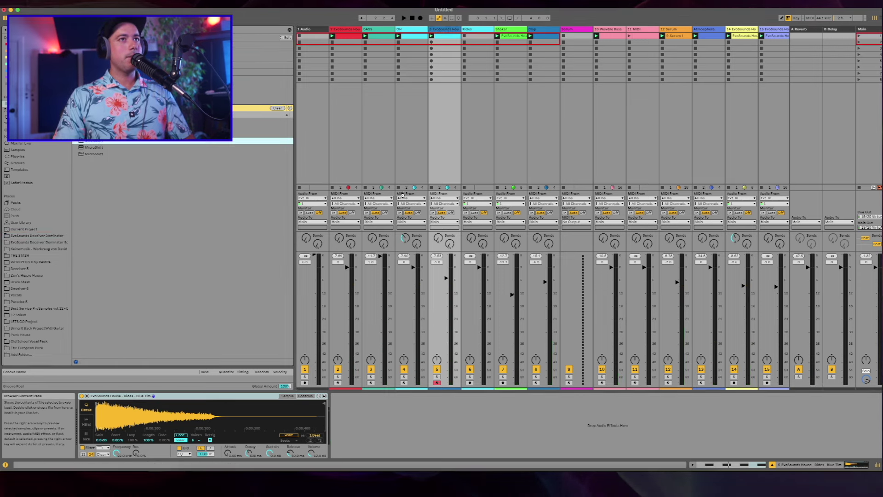
key(Return)
key(space)
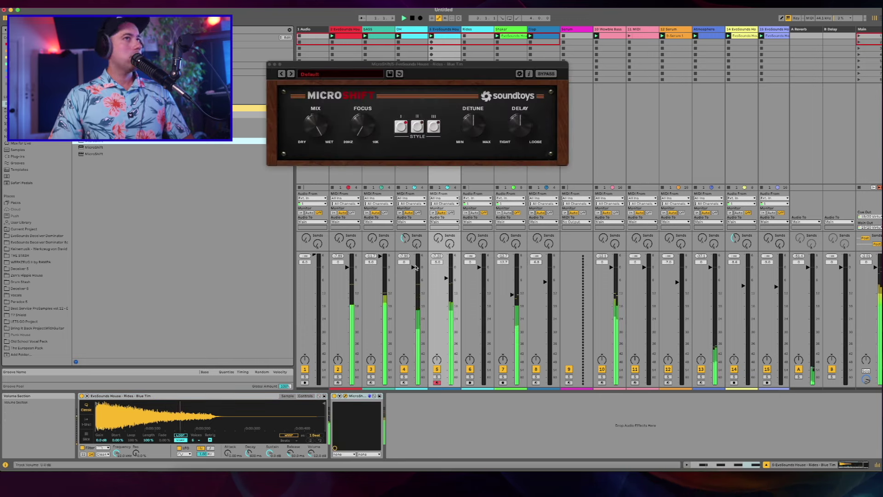
Step: Load the Fat Wide Pads preset in MicroShift
click(311, 74)
mouse_move(324, 131)
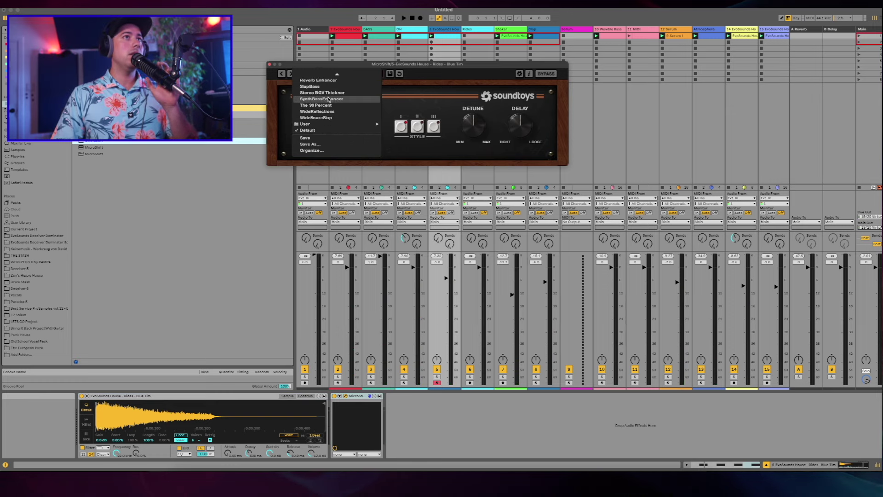
scroll(326, 103, up, 8)
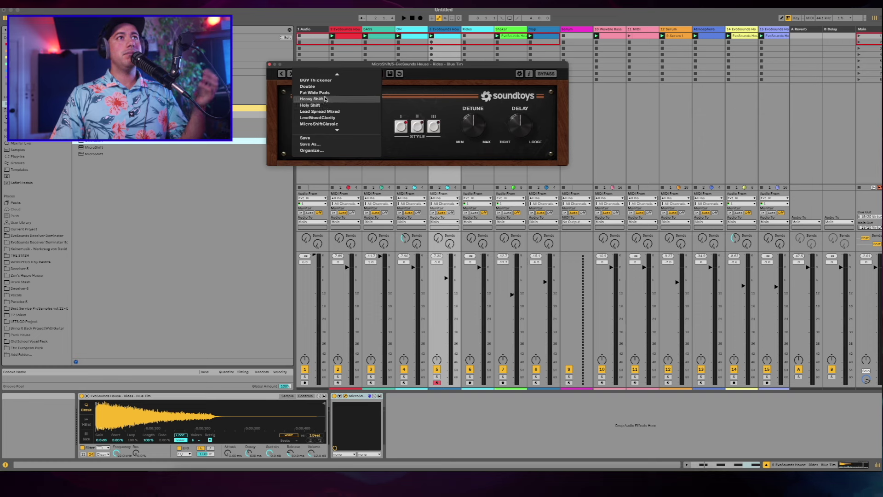
click(325, 93)
Step: Reduce MicroShift's mix to about halfway and lower the ride track's volume during playback, closing the plugin window
key(space)
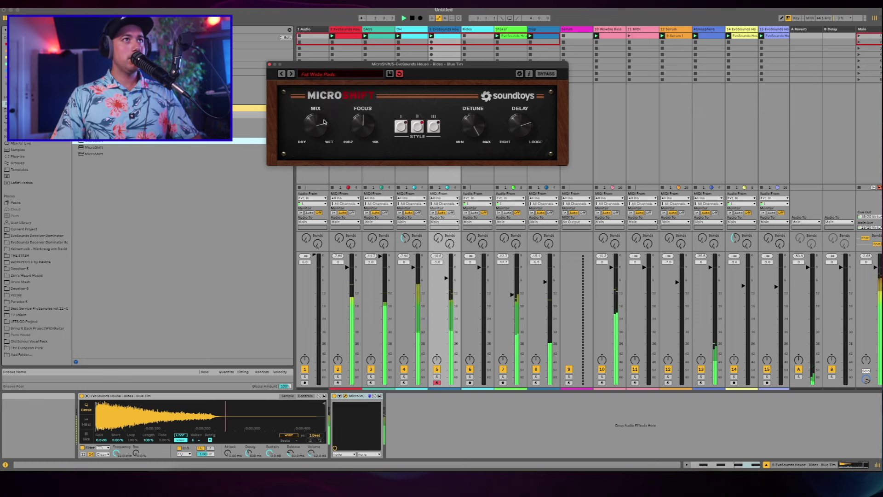
drag(449, 299, 450, 298)
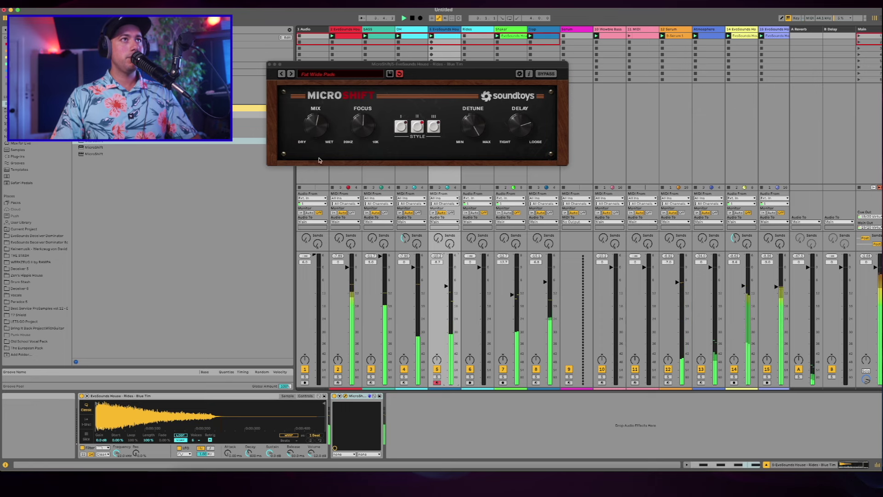
click(270, 65)
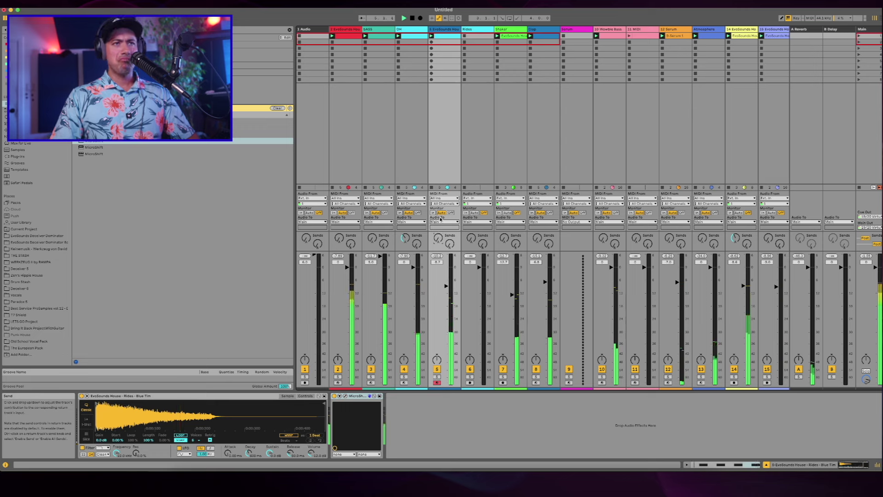
Step: Find Ableton's Reverb among the audio effects, add it after MicroShift on the ride track and lower its dry/wet amount
key(super+f)
text(reverb)
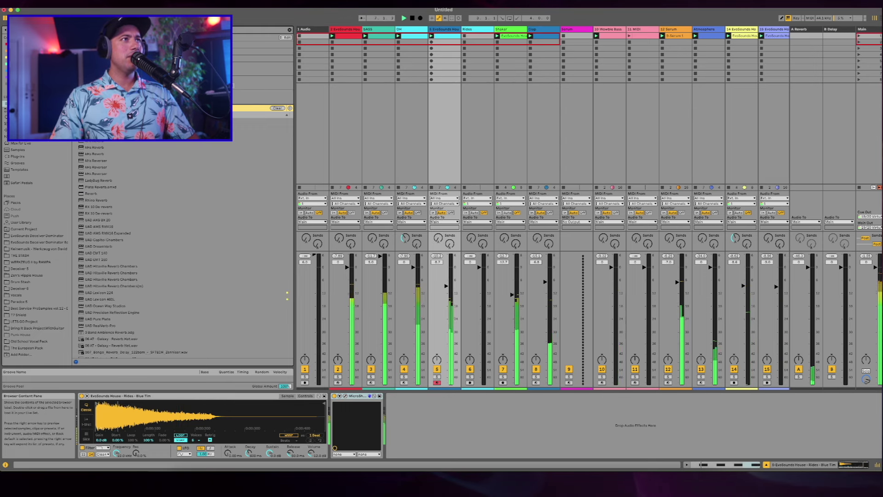
click(21, 143)
click(20, 137)
click(21, 130)
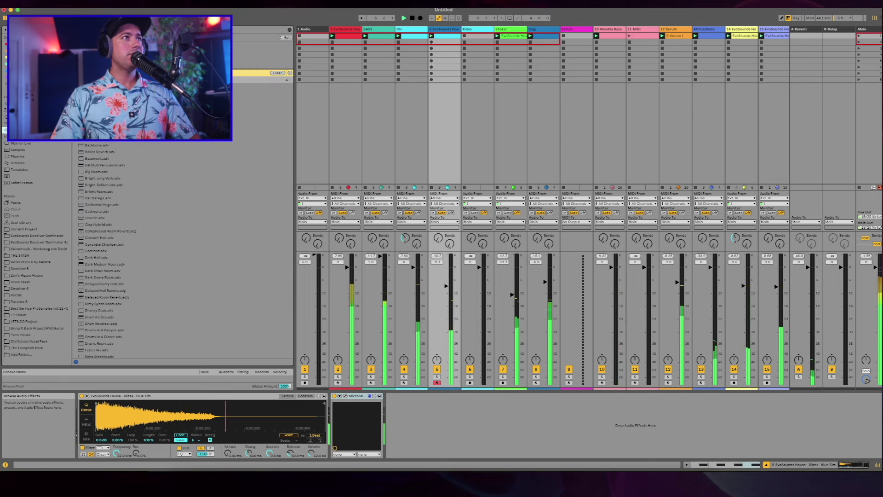
double_click(97, 92)
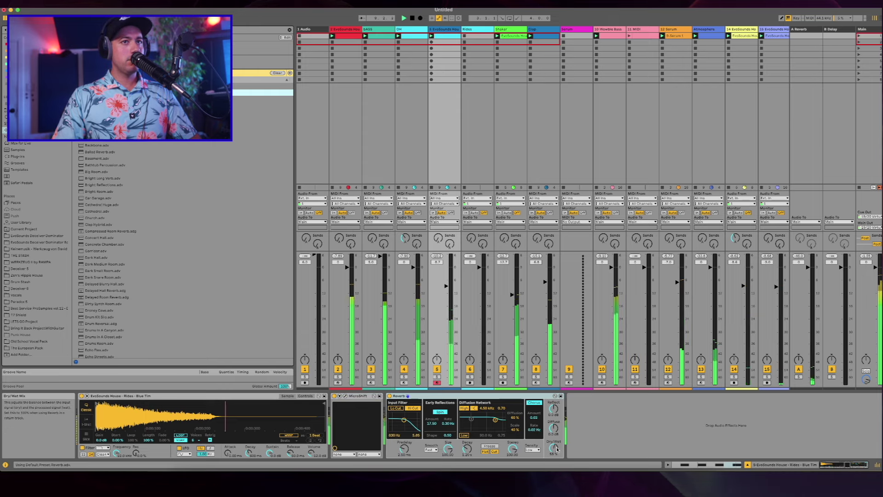
drag(555, 448, 555, 457)
Step: Listen to the processed ride track soloed and in the full mix
click(436, 377)
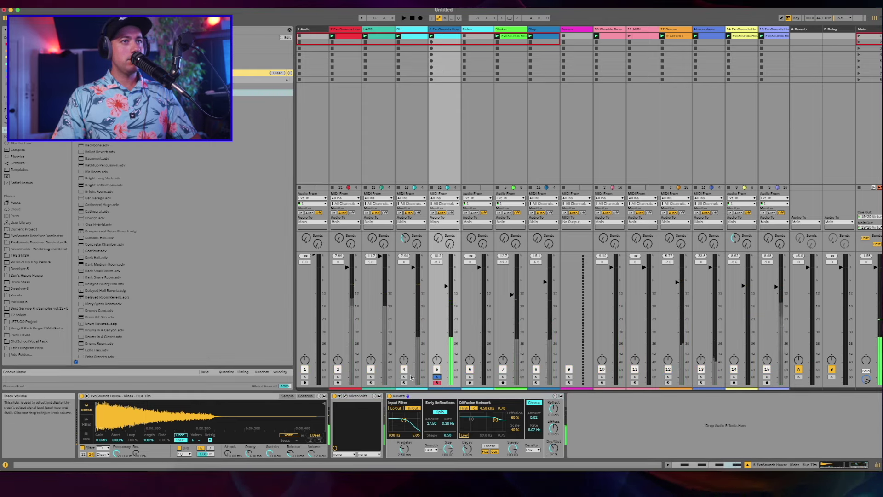
click(437, 377)
key(space)
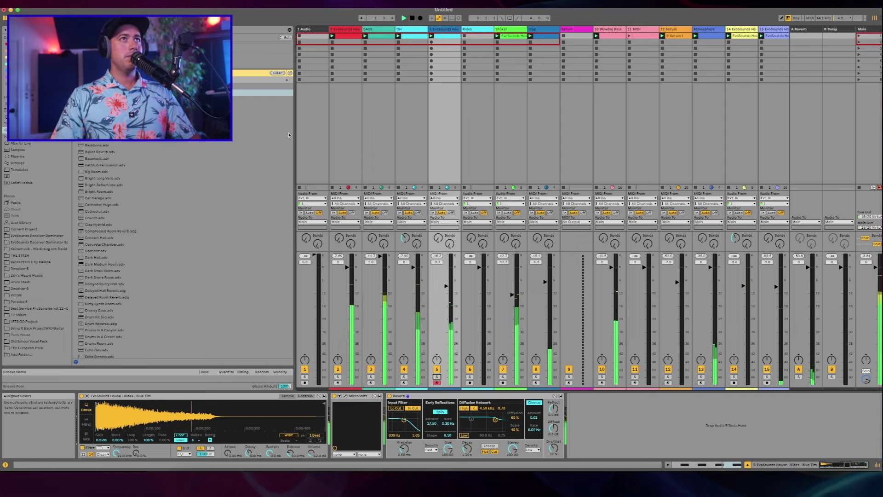
key(Tab)
key(Tab)
key(Tab)
key(Tab)
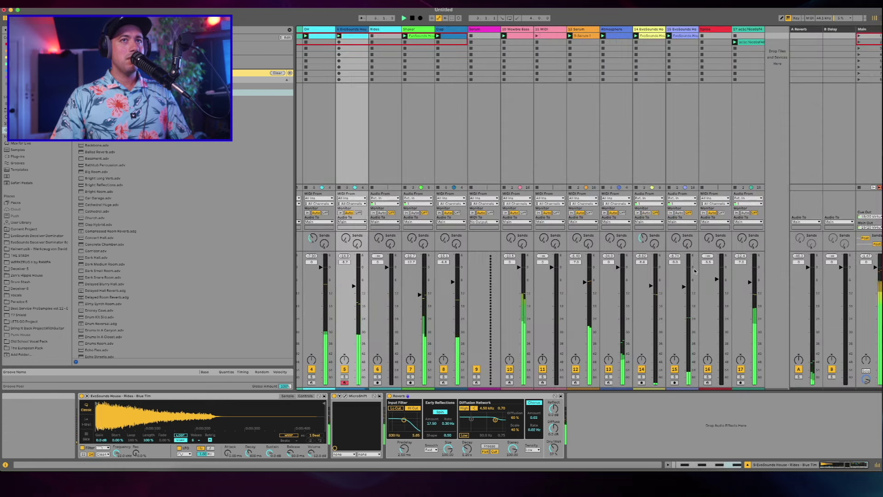
Step: Insert a new MIDI track before the Splice track and load the Serum instrument onto it
click(677, 30)
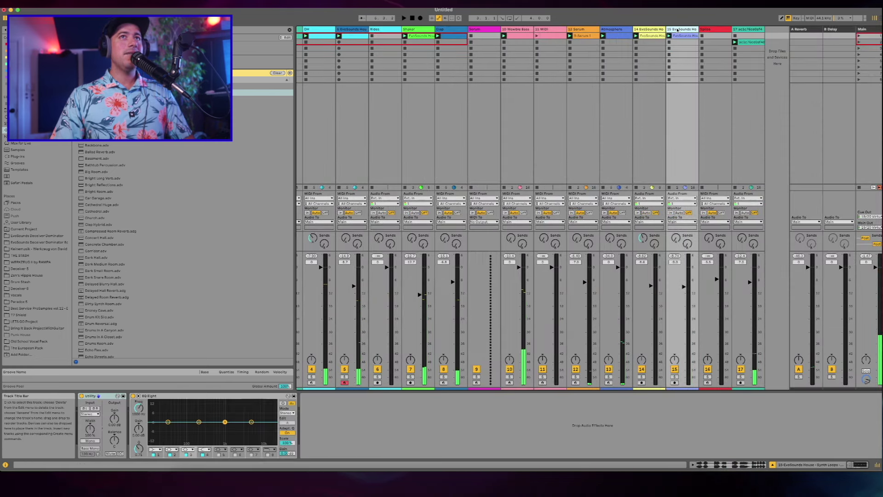
key(super+shift+t)
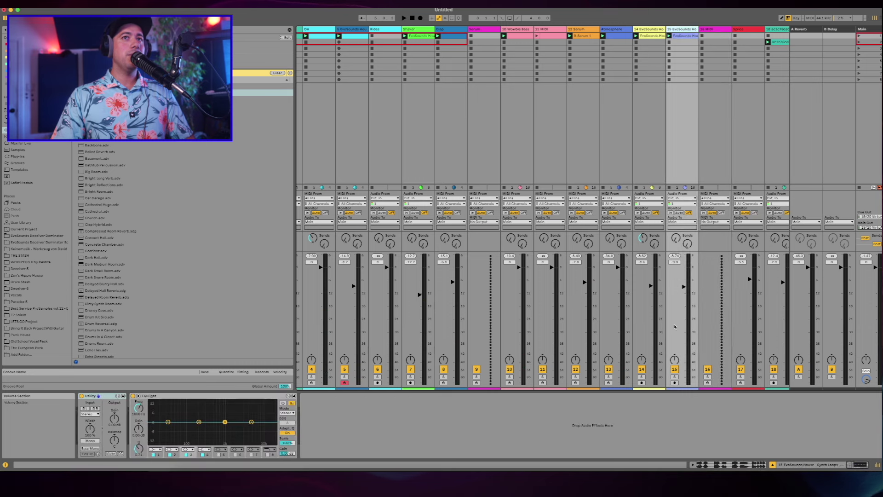
key(super+f)
text(serum)
click(45, 156)
click(262, 63)
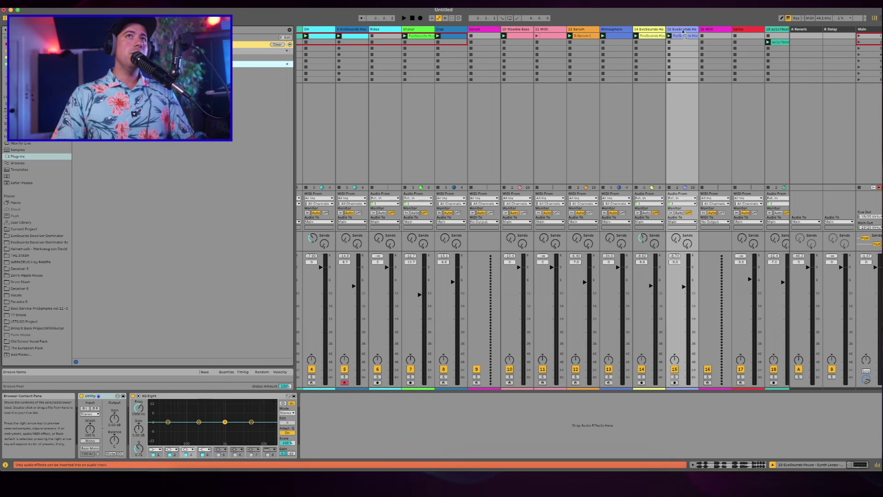
drag(704, 30, 705, 30)
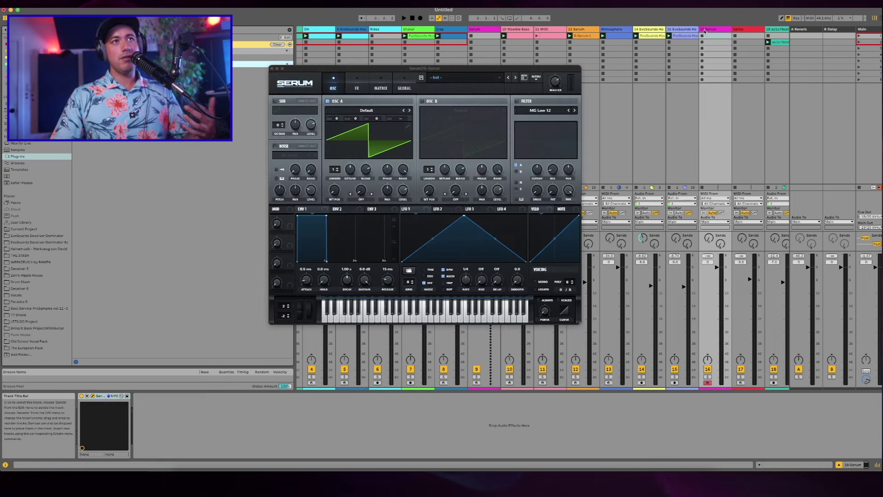
Step: Load the ACID - Lily Palm Tree preset in Serum and lower the new Serum track's volume while playing notes over the mix
click(483, 79)
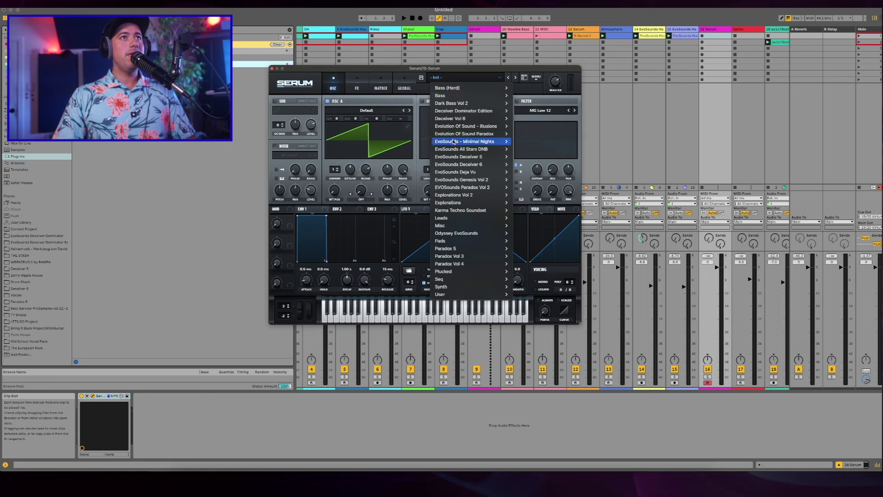
mouse_move(470, 186)
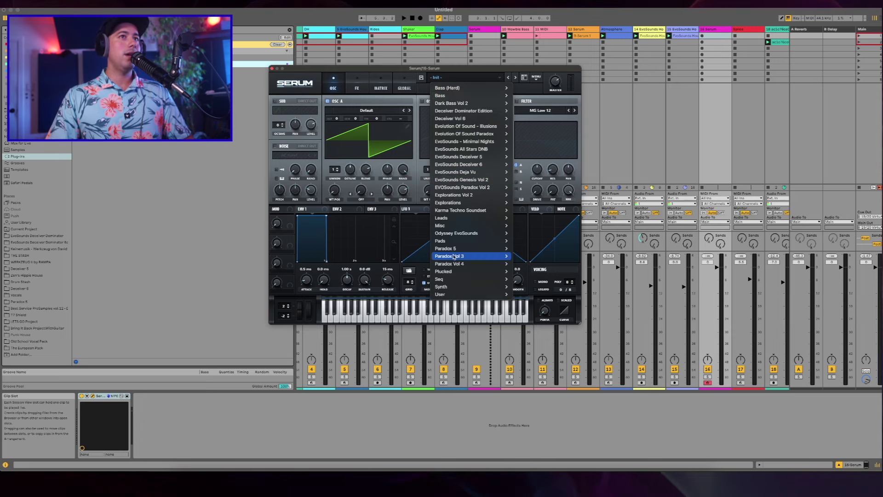
mouse_move(450, 264)
click(541, 50)
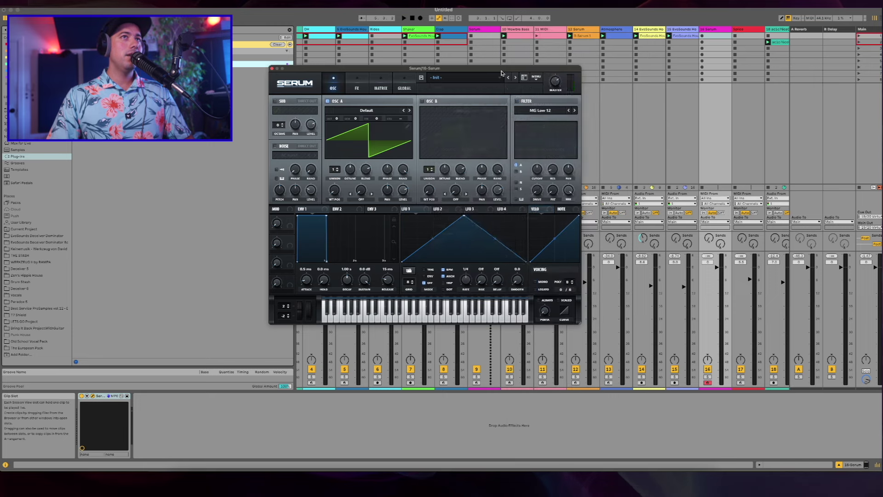
key(z)
key(space)
key(z)
drag(716, 269, 716, 281)
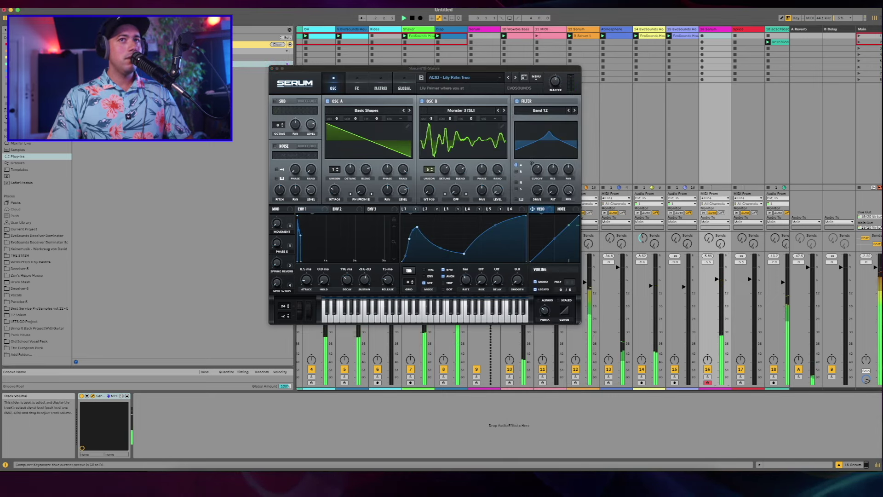
Step: Audition the following ACID presets in Serum against the mix and load ACID - Rocker ACK
key(space)
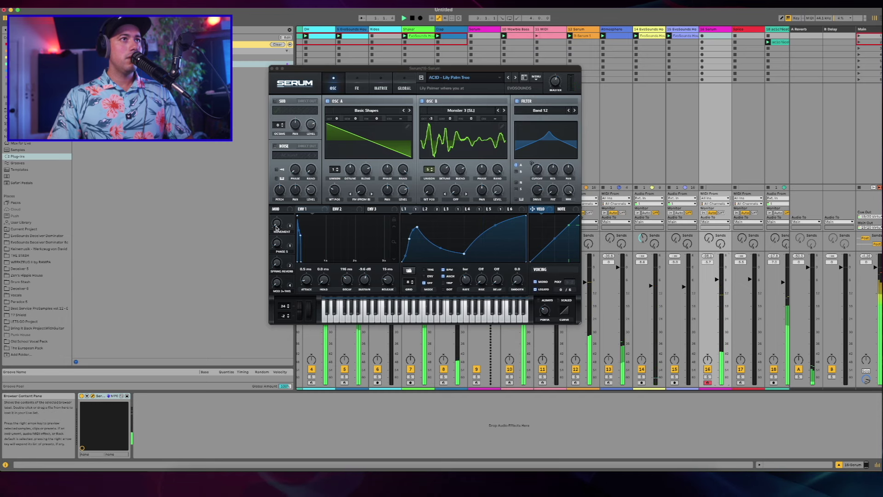
click(278, 241)
key(space)
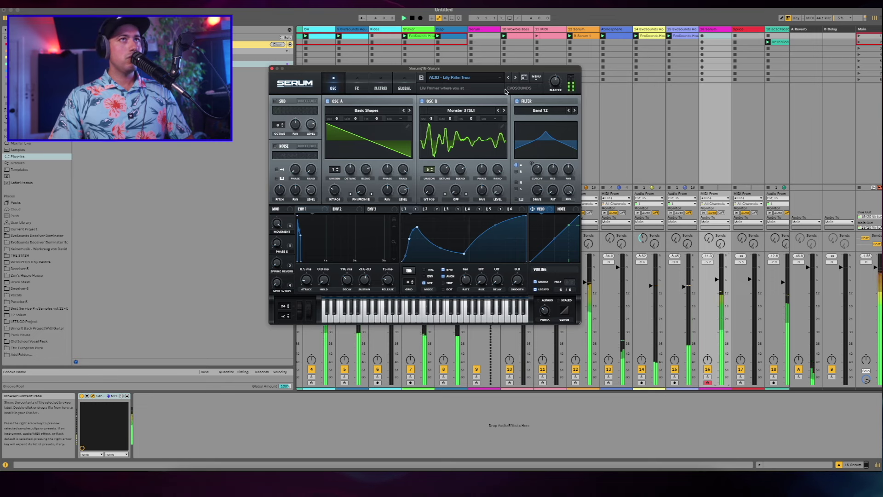
click(515, 78)
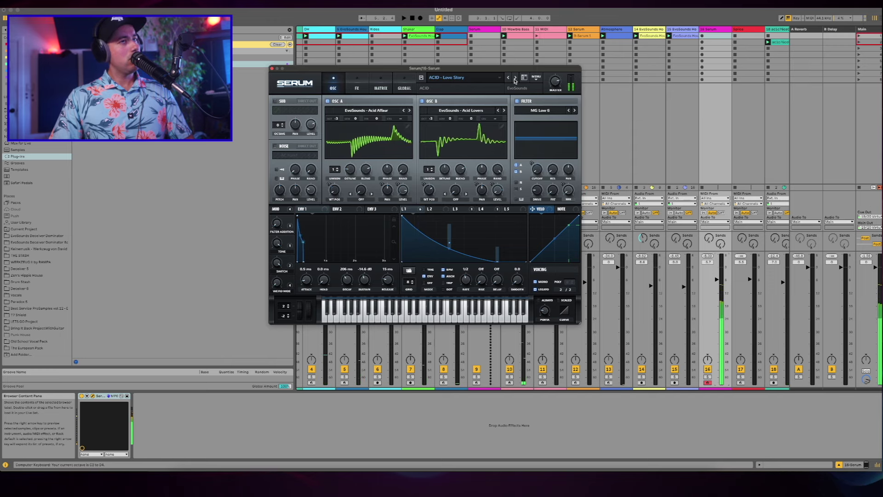
key(space)
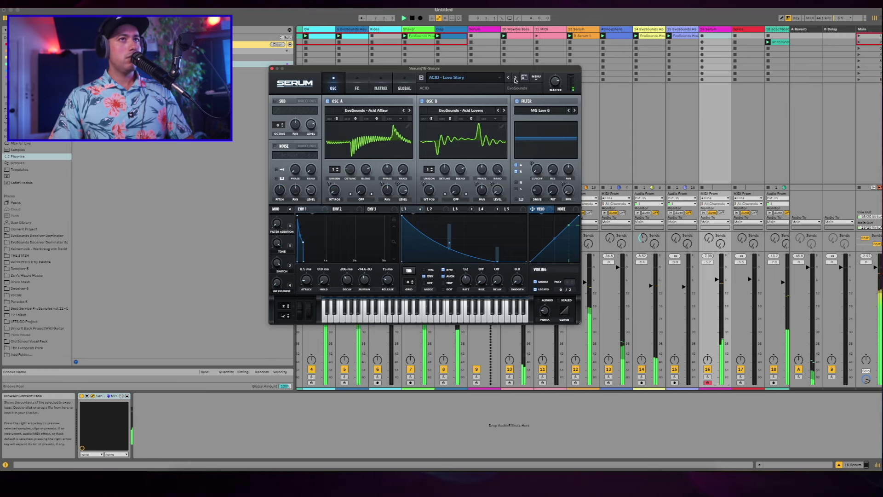
click(515, 78)
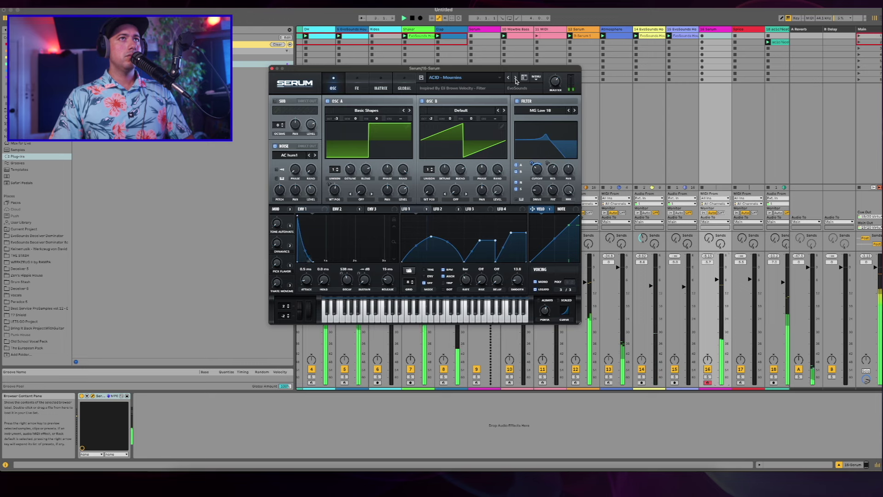
click(516, 79)
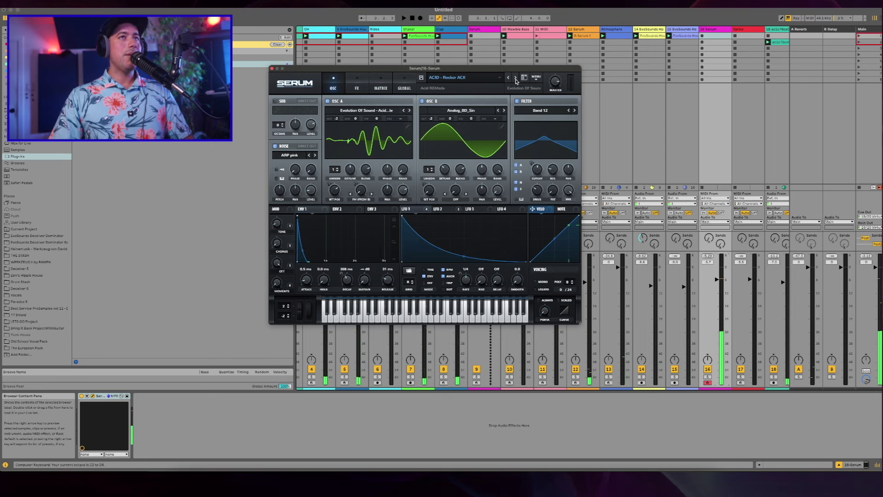
key(space)
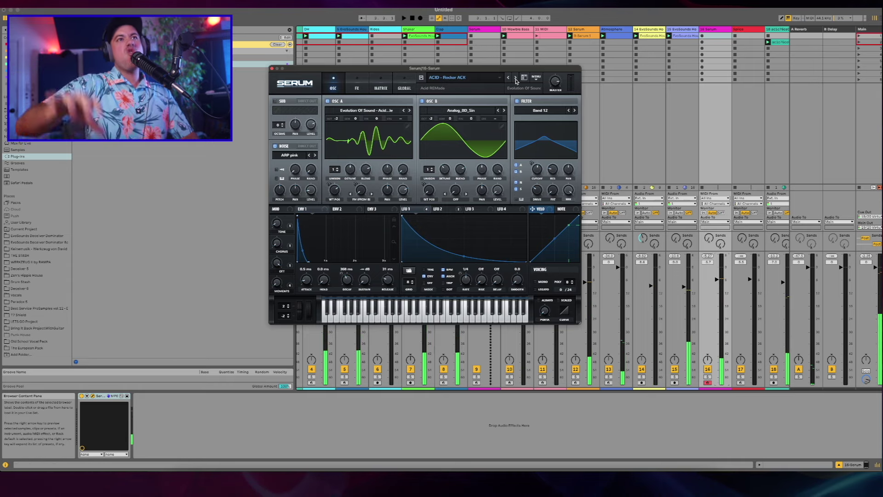
Step: Reshape Serum's sound with a flatter LFO 1 curve at rate 1/2 and a 1.94 s Env 1 decay, and record a clip into the track's first slot
drag(463, 256, 463, 266)
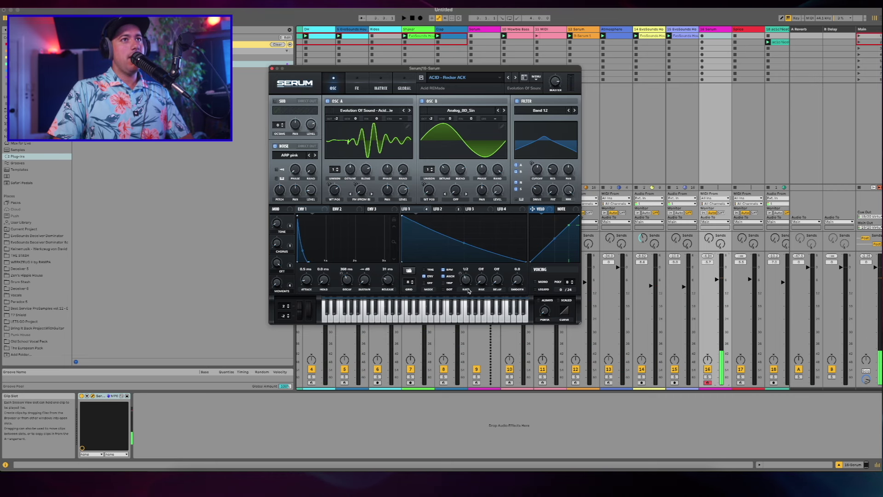
drag(353, 274, 357, 268)
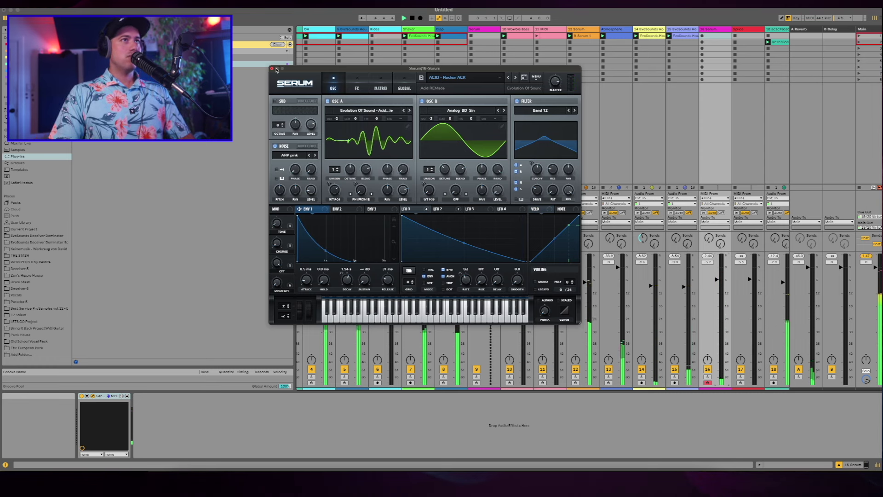
click(702, 36)
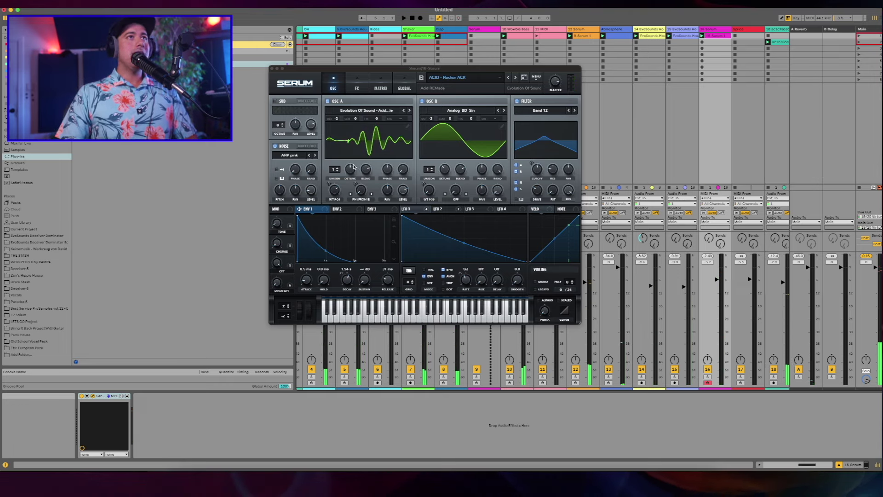
Step: Switch to Arrangement View and start recording the running session clips into the arrangement from 1.1.1
key(Tab)
key(Tab)
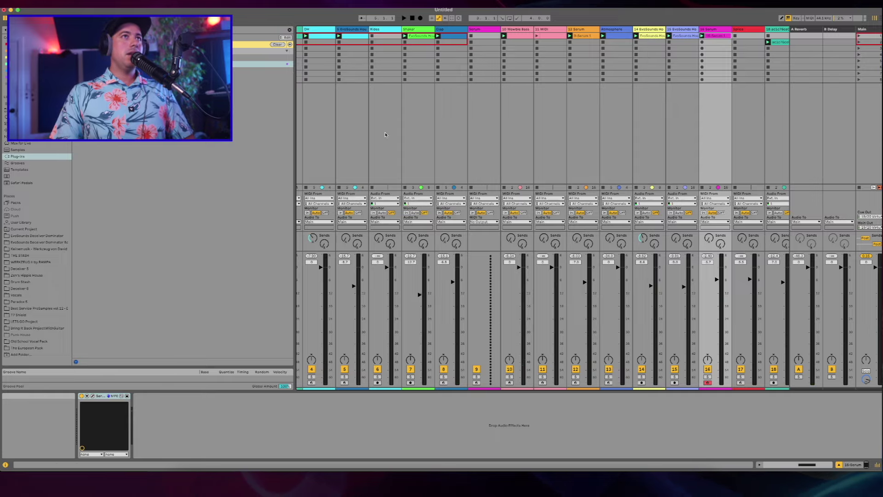
key(Tab)
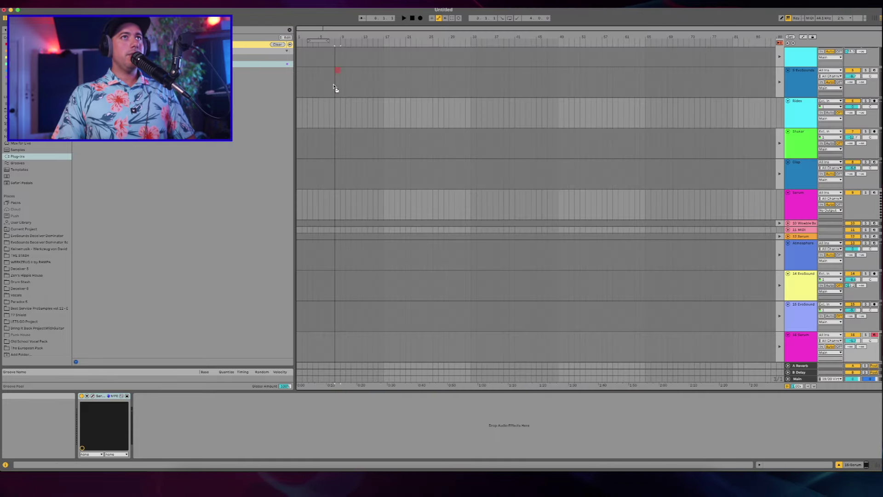
key(Tab)
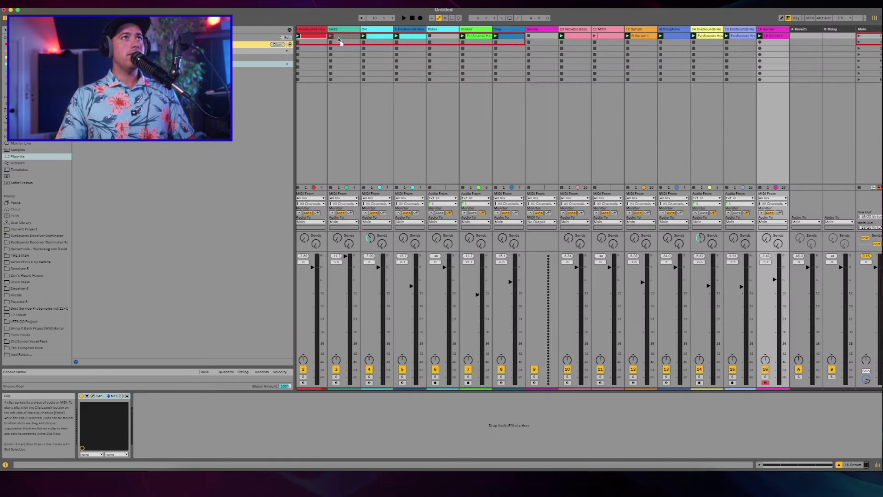
click(322, 39)
key(super+t)
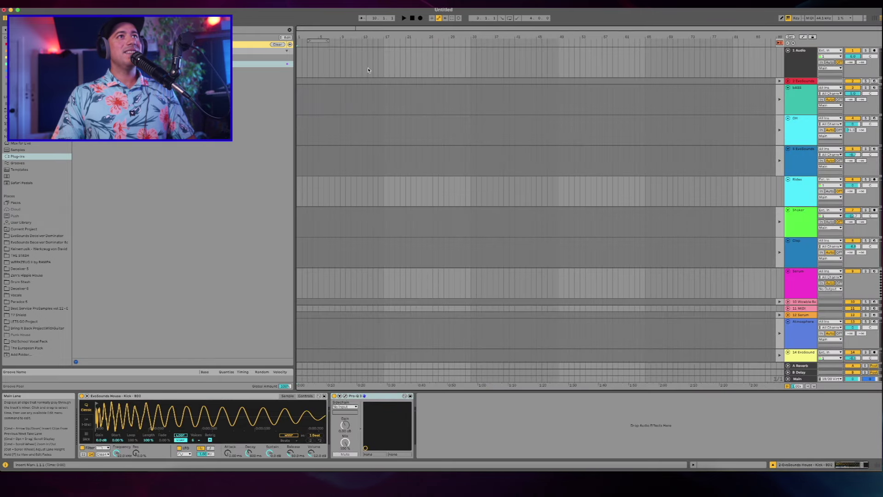
click(297, 67)
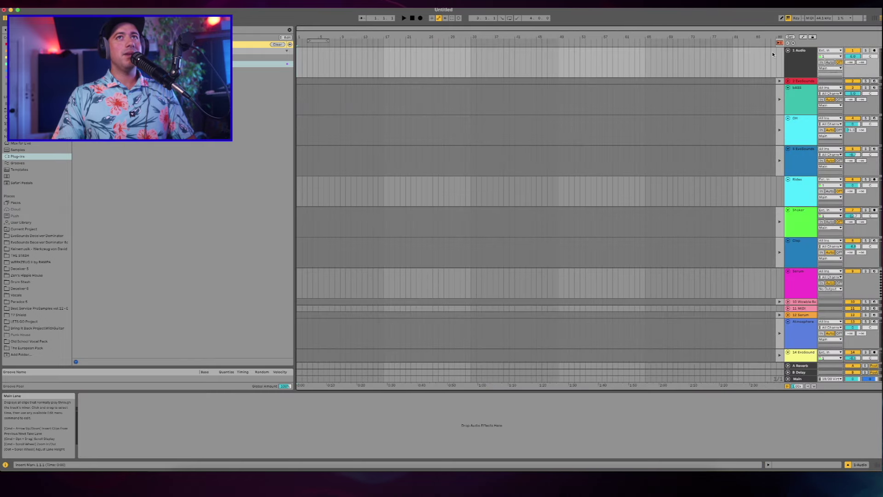
click(421, 18)
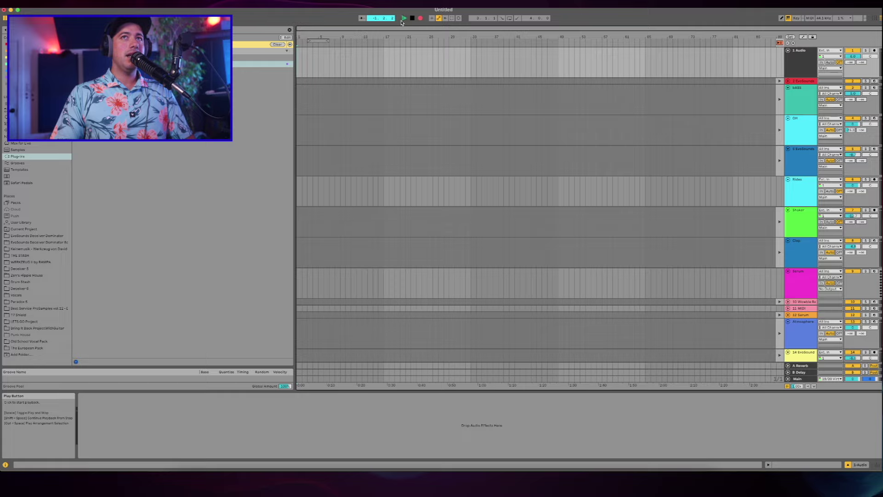
key(Tab)
key(Tab)
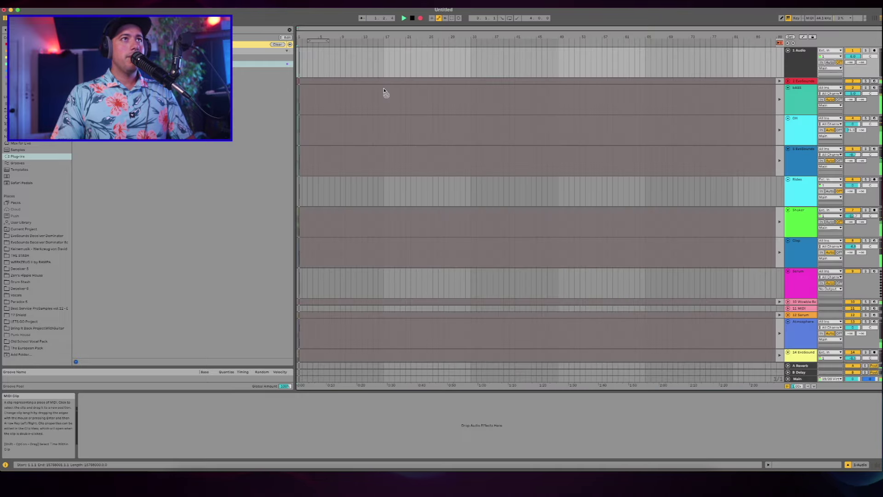
scroll(385, 90, up, 4)
scroll(385, 91, down, 3)
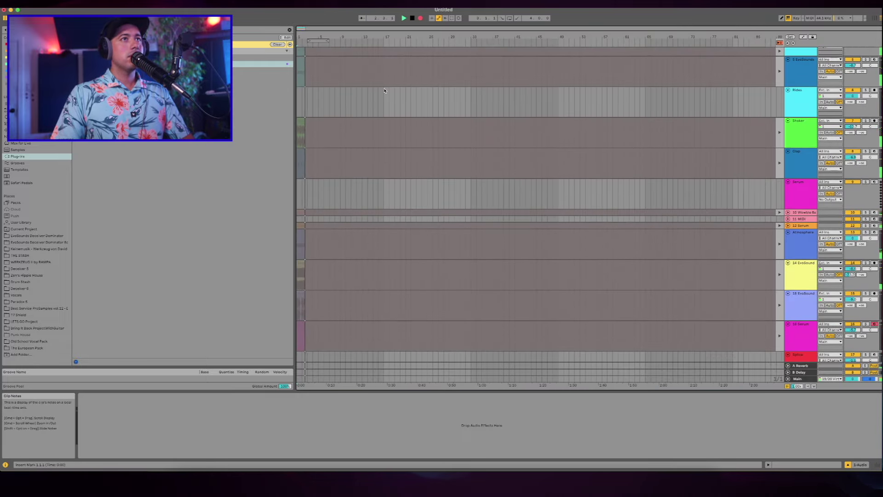
Step: Delete the empty Serum track below Clap and unfold the Wobble Bass track
click(802, 190)
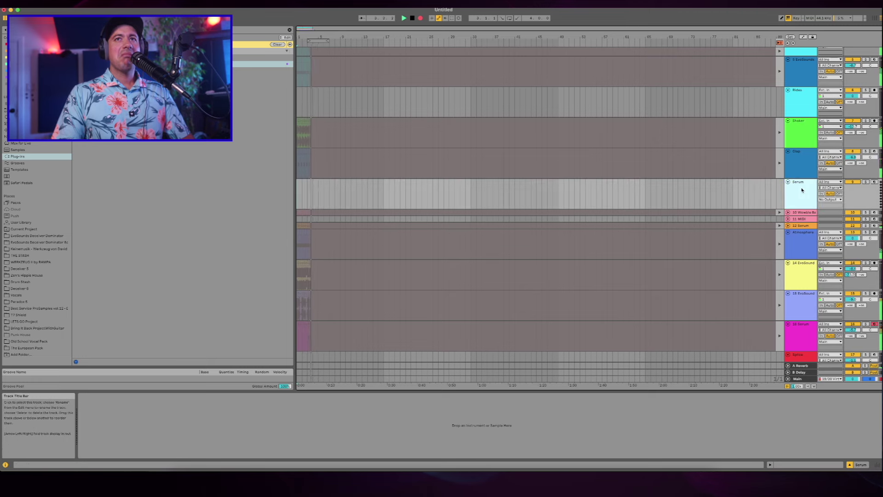
key(Delete)
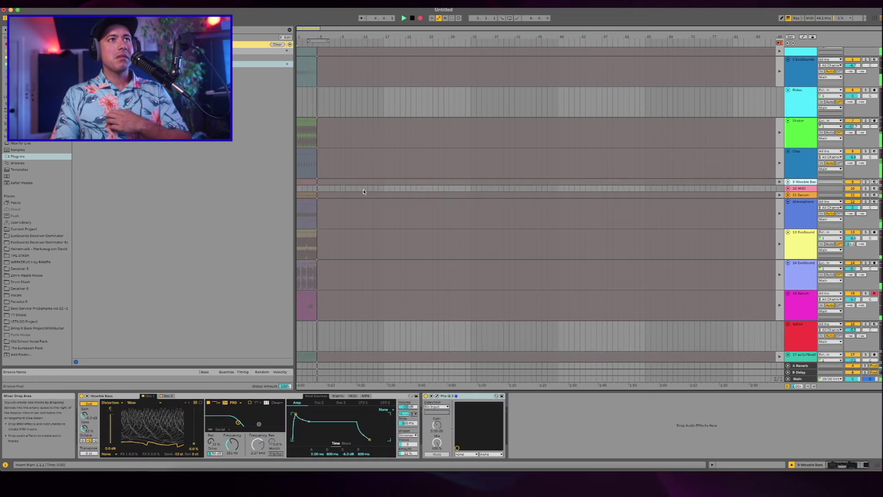
click(780, 182)
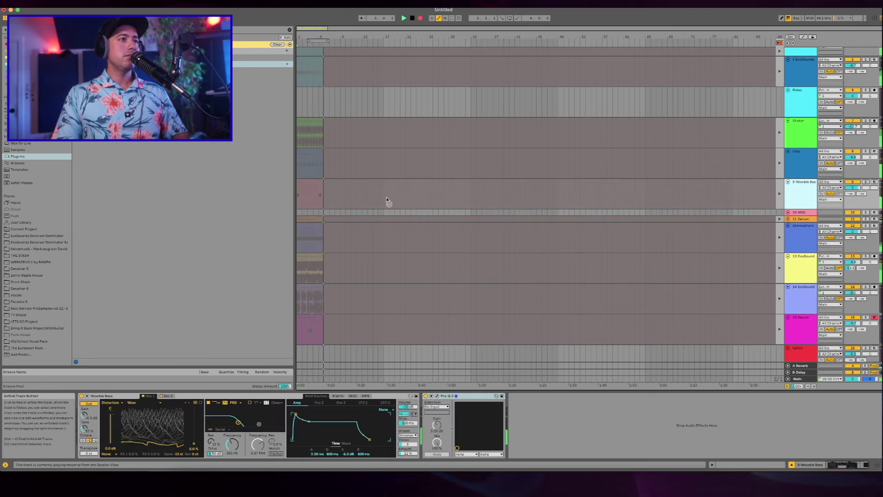
Step: Stop the arrangement recording after eight bars, return playback to the arrangement clips and select the range after bar 9 across the tracks
scroll(387, 201, up, 5)
scroll(387, 201, down, 3)
scroll(388, 201, up, 4)
scroll(388, 202, up, 1)
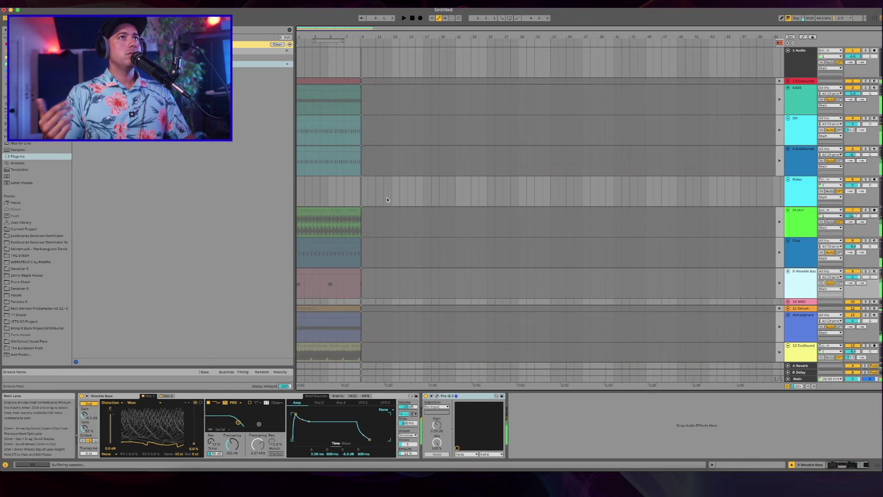
click(408, 63)
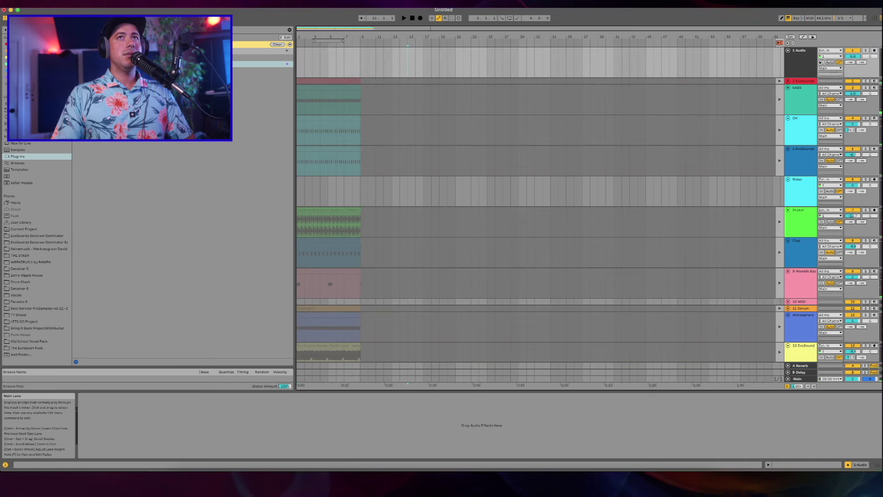
drag(361, 48, 498, 410)
scroll(395, 328, down, 5)
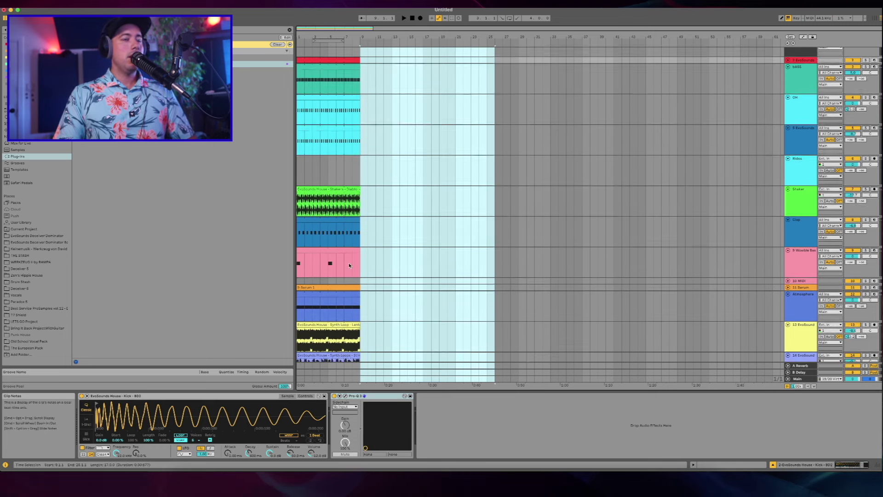
Step: Select the recorded clips across all tracks over bars 1 to 9 and insert silence twice so they start at bar 17
click(314, 254)
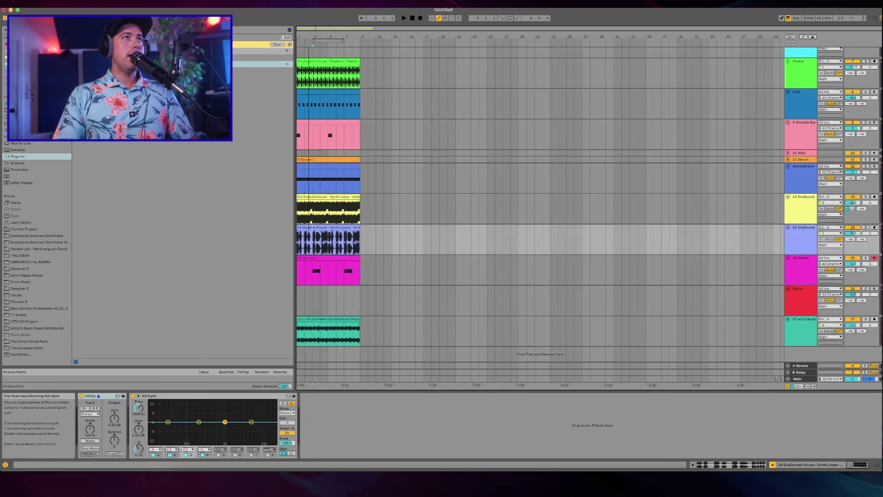
scroll(321, 54, up, 3)
scroll(402, 226, up, 5)
scroll(402, 225, down, 4)
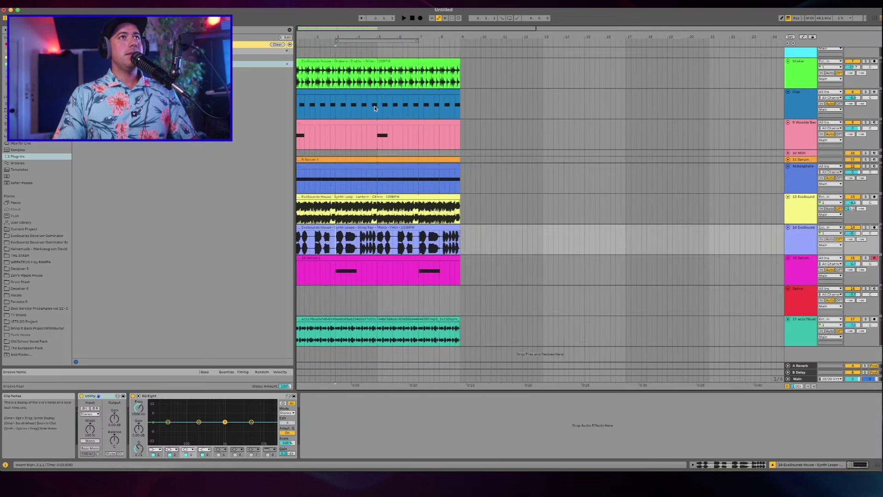
scroll(409, 339, down, 2)
drag(428, 335, 430, 48)
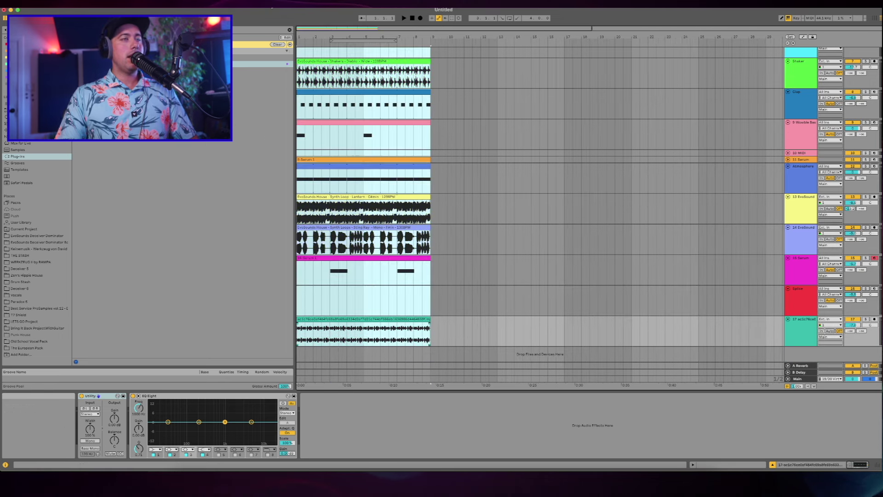
scroll(390, 155, up, 6)
key(super+i)
key(super+i)
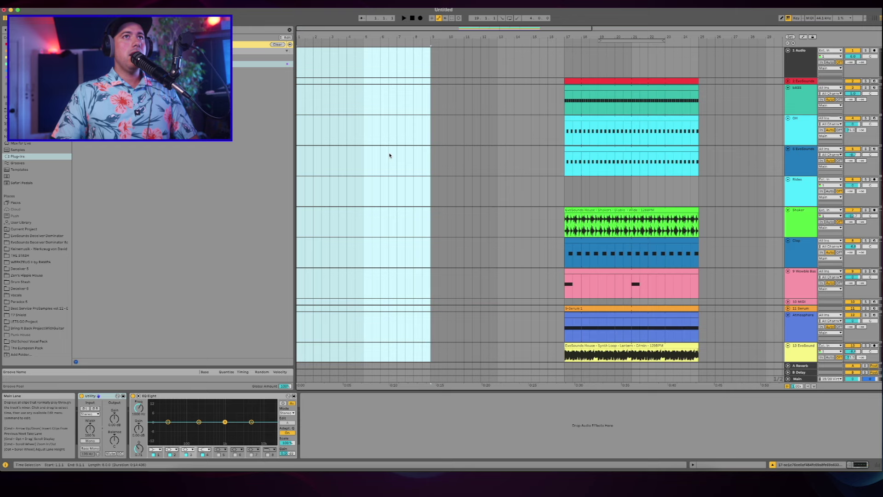
Step: Insert a new audio track below track 17 at the end of the track list
click(390, 156)
click(302, 103)
scroll(614, 179, down, 6)
click(798, 333)
key(super+t)
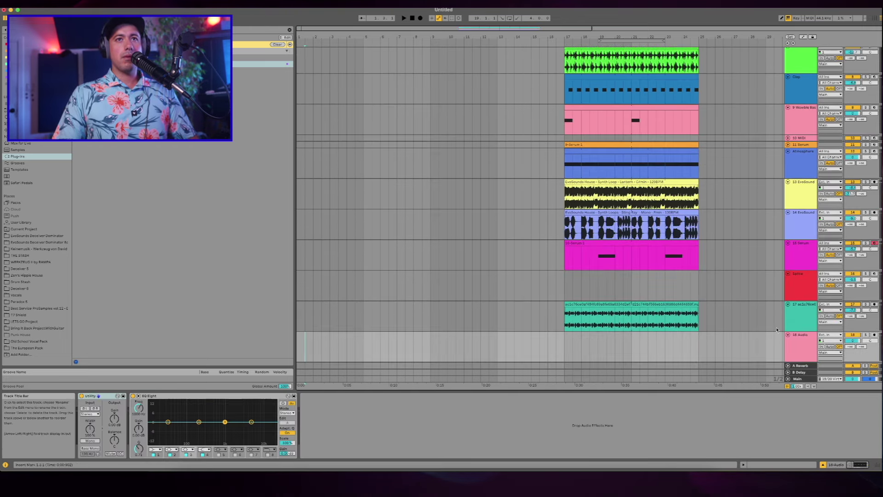
Step: Copy the eight-bar audio loop on track 17 twice to fill bars 1 to 17, and listen to the intro
click(582, 304)
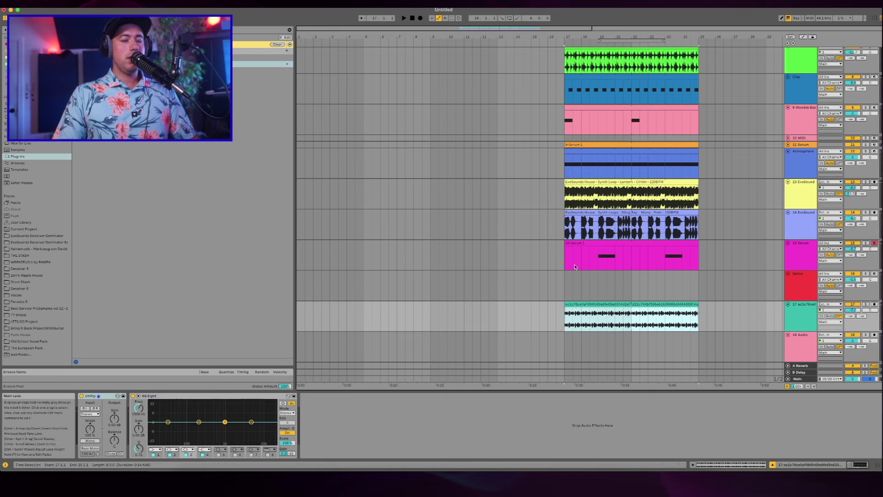
key(space)
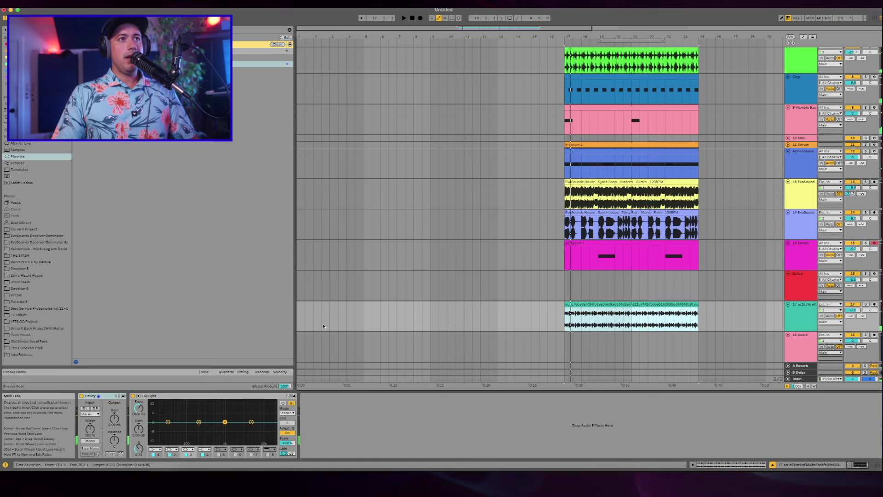
click(302, 313)
key(super+v)
key(super+v)
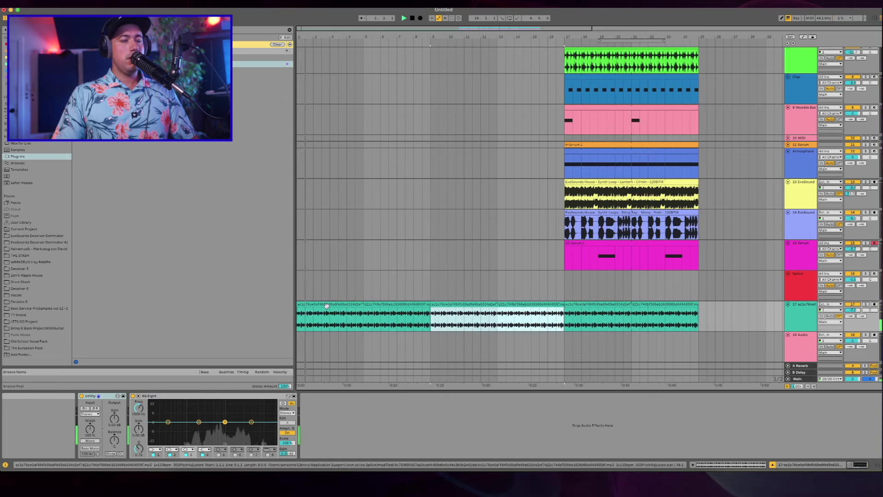
scroll(484, 324, up, 1)
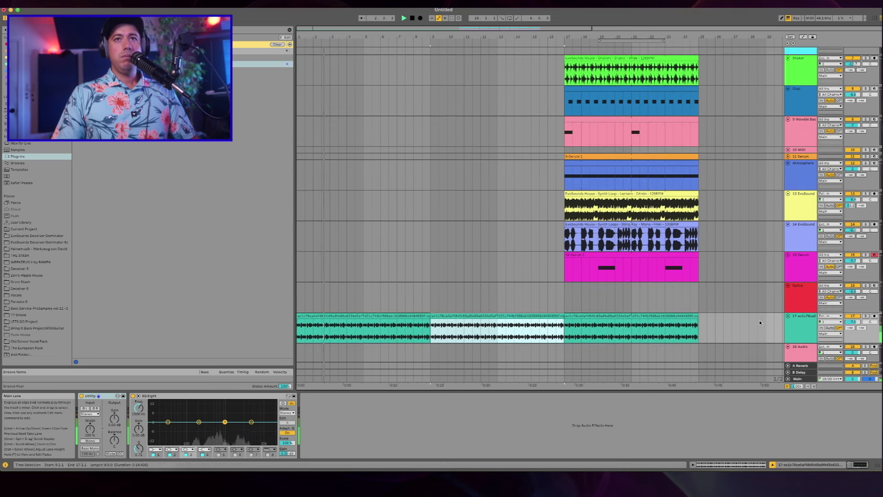
key(space)
Step: Copy the Lantern synth loop on track 13 to bar 1 of the arrangement
click(585, 194)
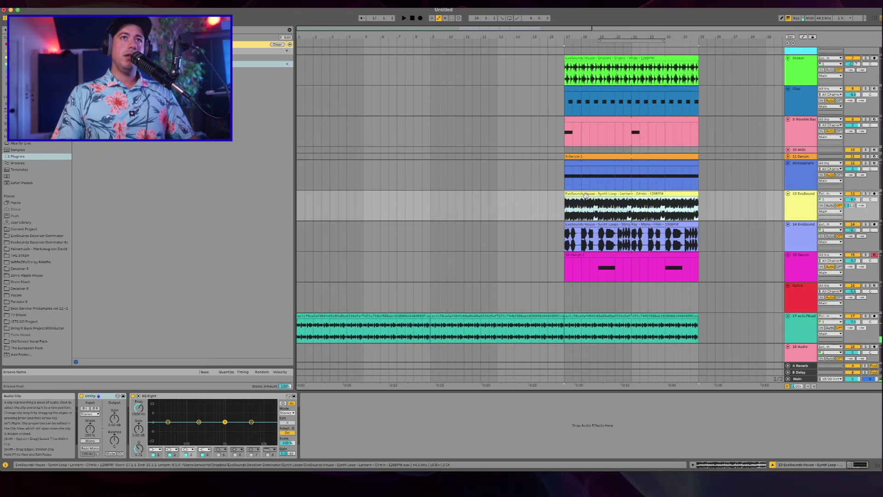
click(297, 214)
key(super+v)
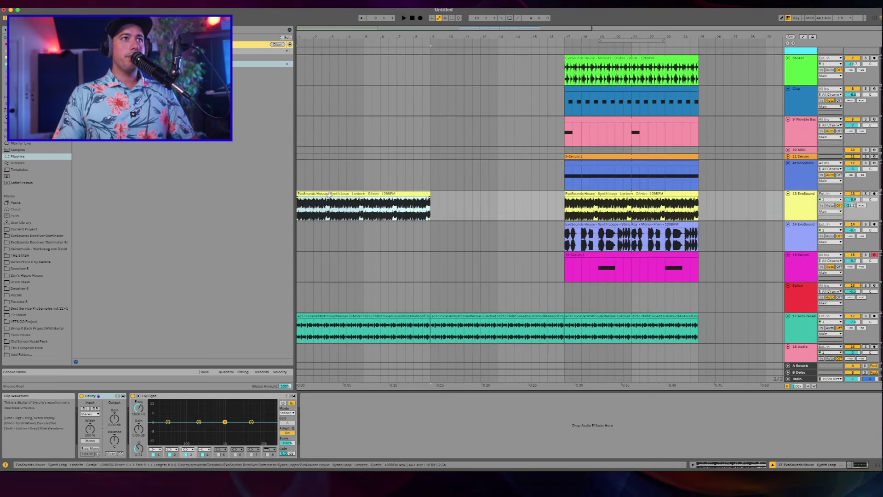
Step: Open the copied Lantern clip's gain envelope in the clip view and select beats 3 and 4 of its first bar
key(Tab)
key(Tab)
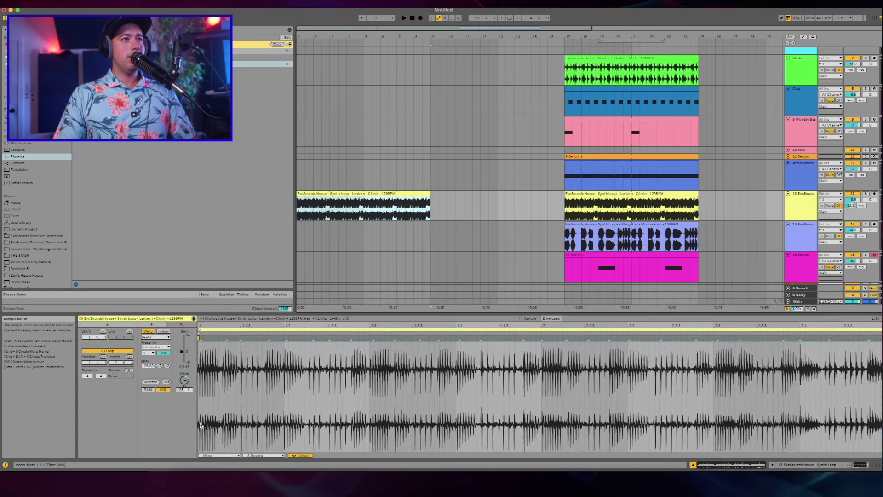
click(217, 455)
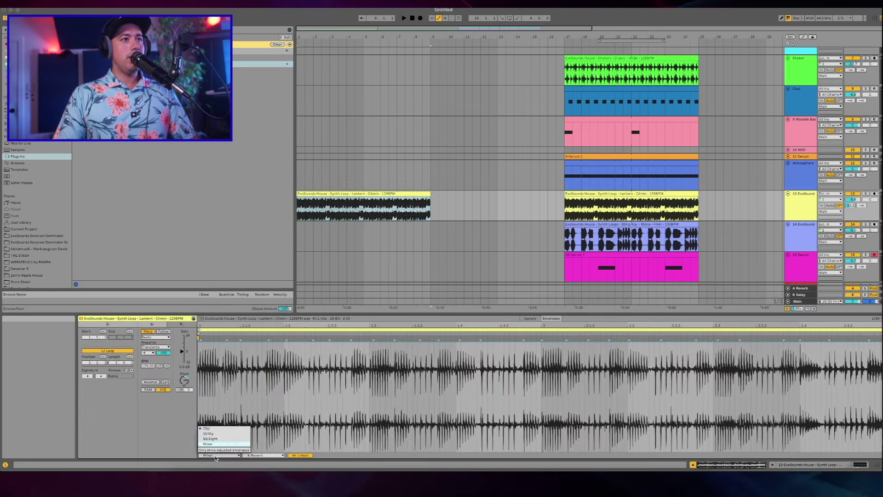
click(215, 428)
click(263, 455)
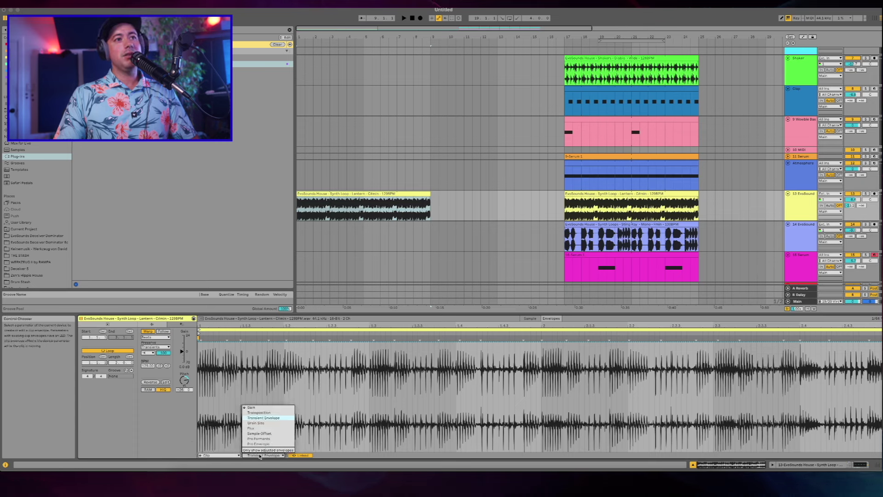
click(262, 408)
drag(478, 377, 542, 377)
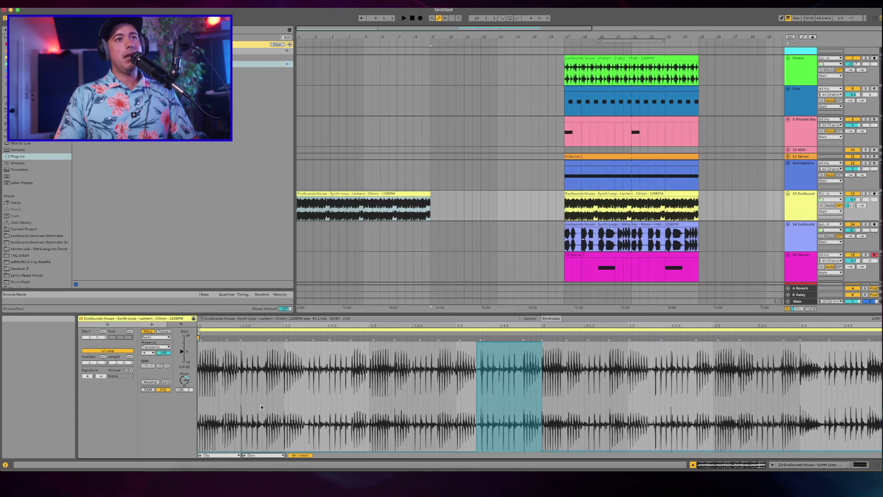
shift+click(351, 373)
Step: Adjust the copied Lantern clip's transposition and shorten its transient envelope while listening from bar 1
key(space)
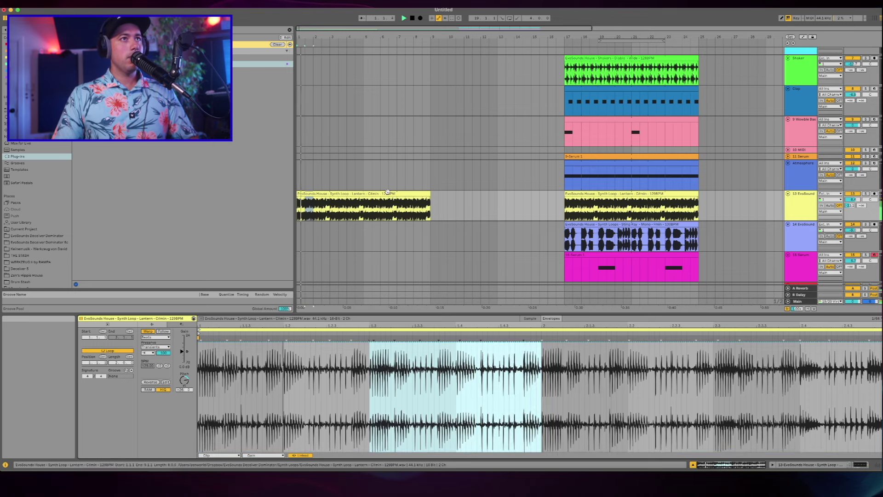
key(space)
click(184, 380)
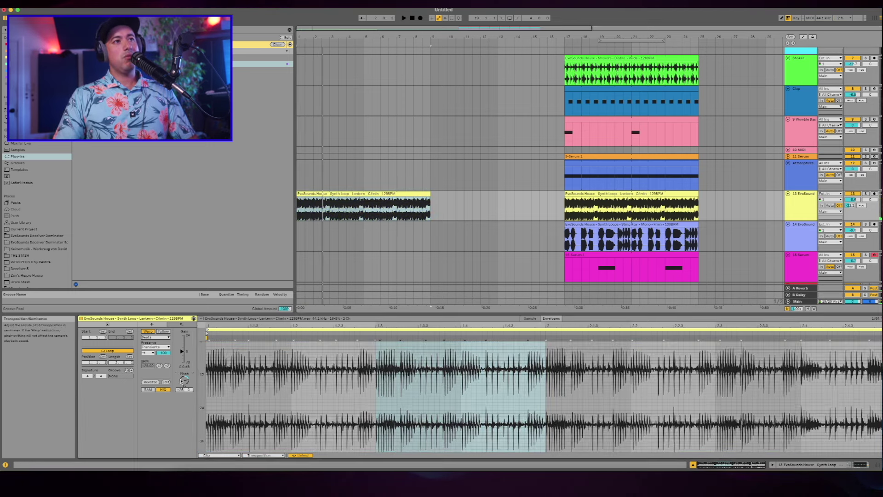
key(space)
click(164, 353)
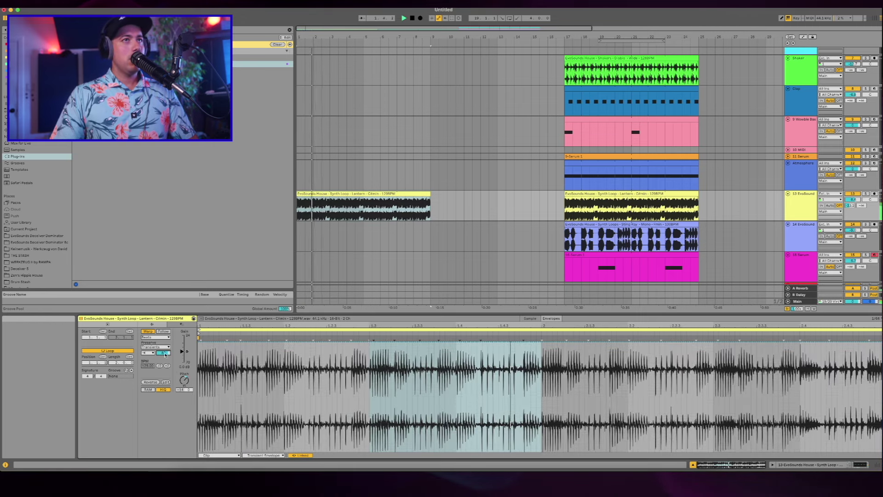
Step: Raise track 13's send to the A Reverb return and hide the clip view
drag(850, 205, 850, 198)
click(790, 208)
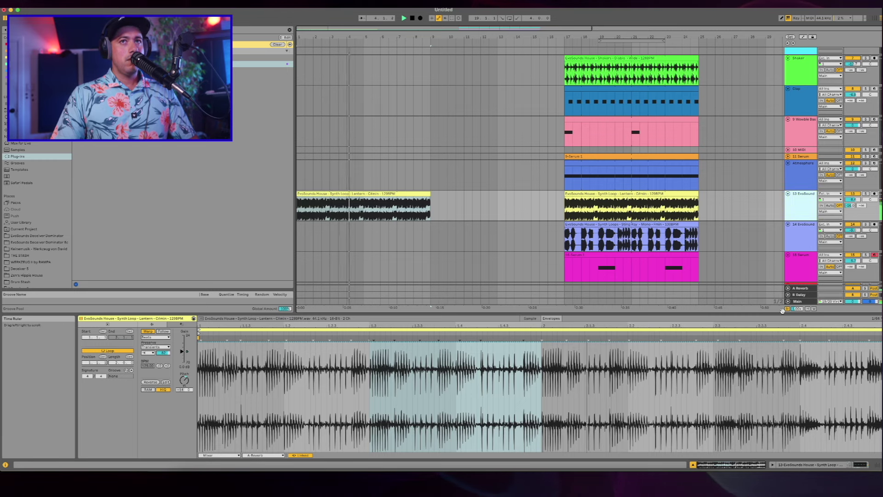
click(692, 465)
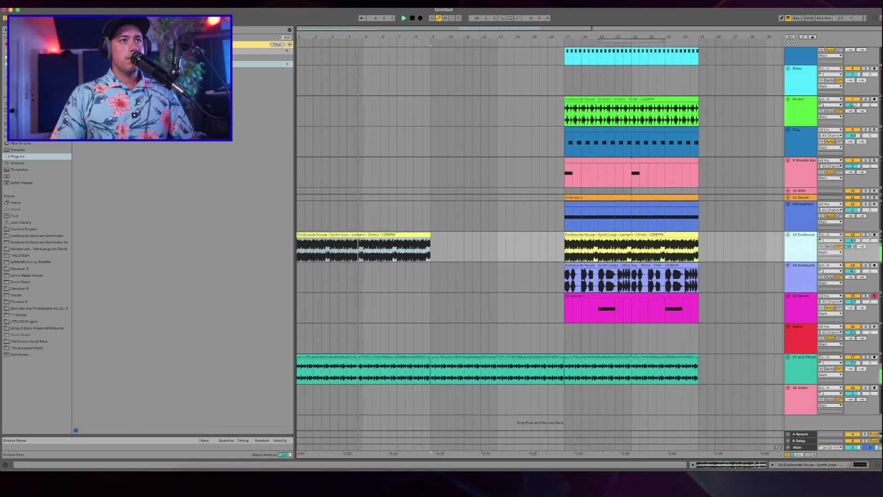
Step: Insert a new MIDI track below track 17, name it Reese, and load Serum on it
click(790, 373)
key(super+shift+t)
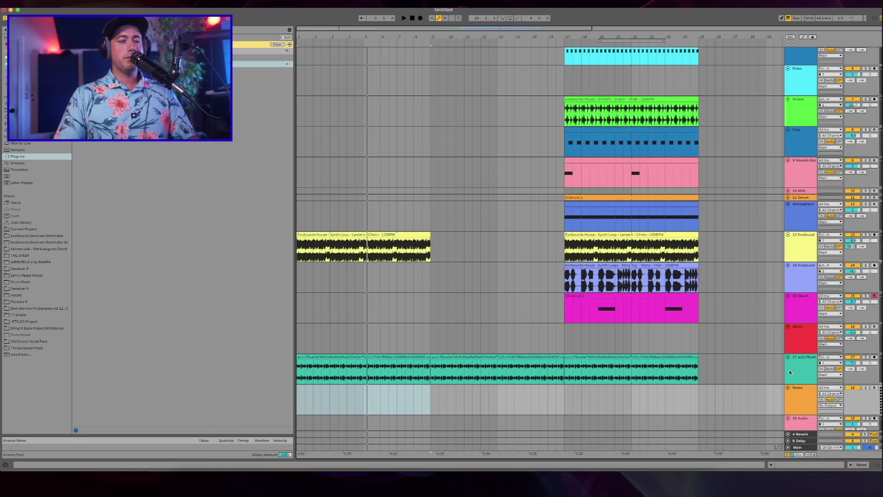
click(363, 256)
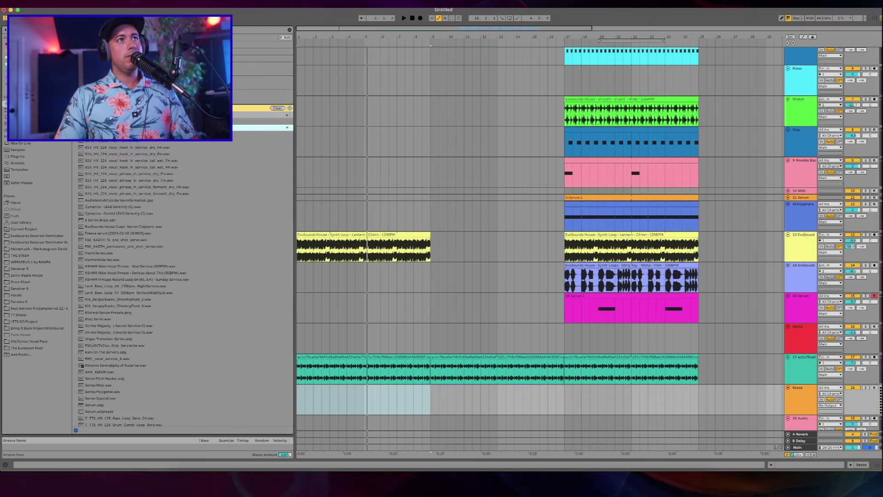
drag(660, 423, 729, 404)
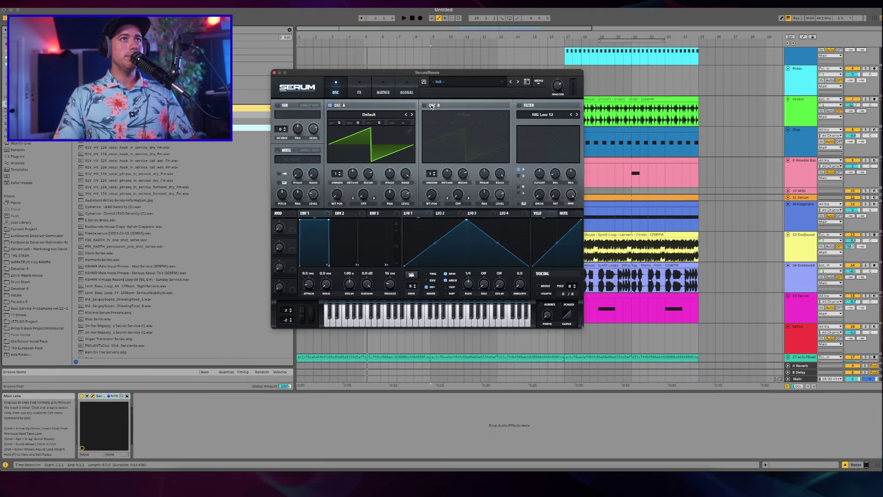
Step: Build a Reese patch with fine-tuned oscillators A (-36) and B (22) through the MG Low 12 filter, and play it along with the intro
click(433, 105)
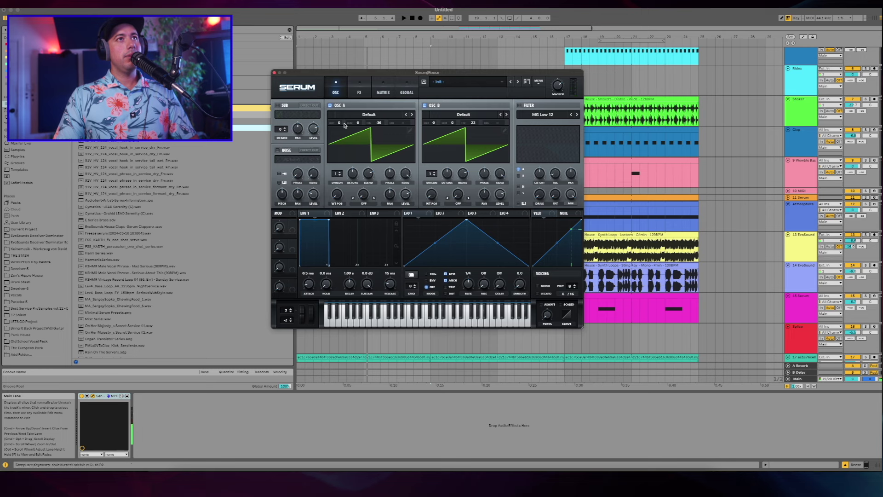
click(519, 105)
click(519, 169)
click(519, 176)
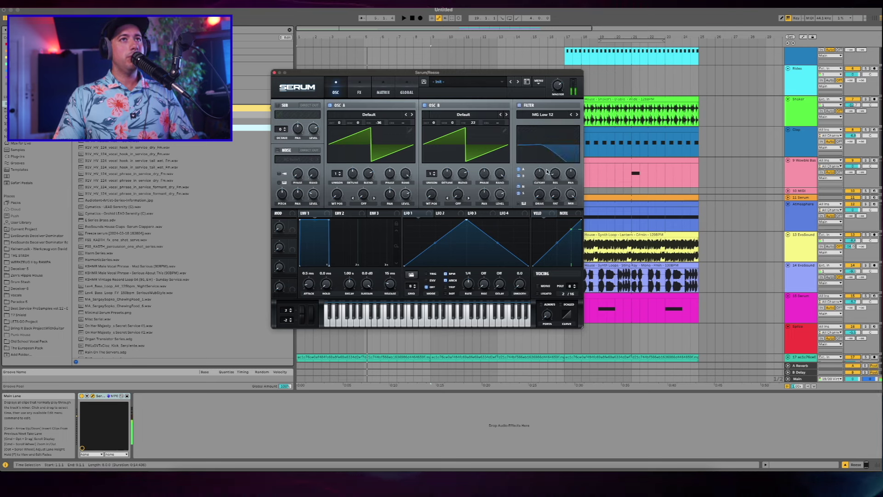
drag(540, 179, 536, 186)
key(space)
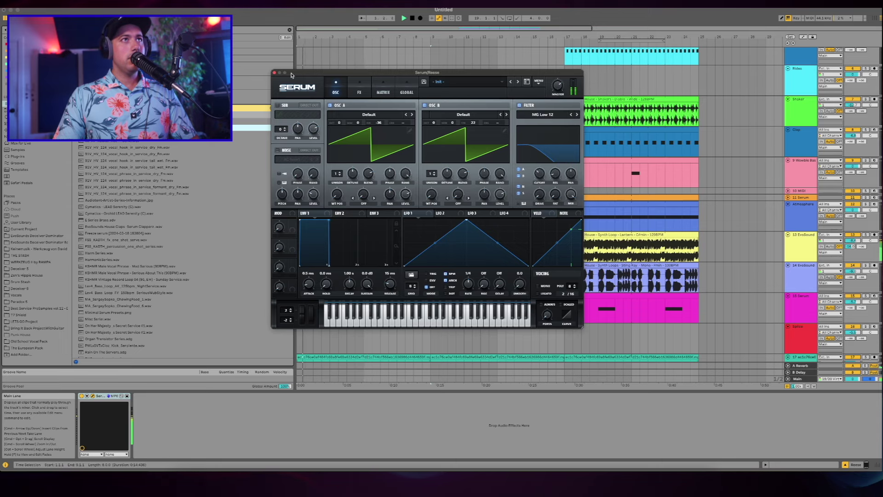
click(274, 73)
scroll(381, 214, down, 4)
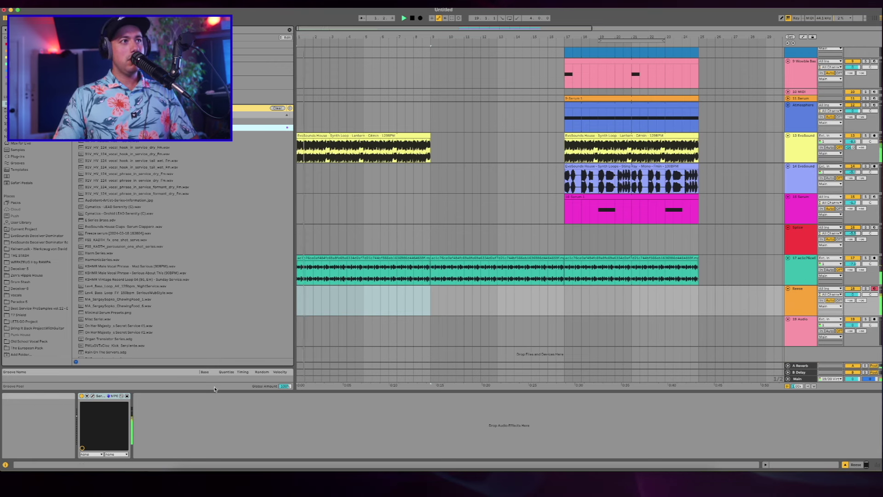
key(space)
Step: Reopen Serum on the Reese track and load the BA - OTT ME preset from the Deceiver Dominator Edition bank
key(alt+super+p)
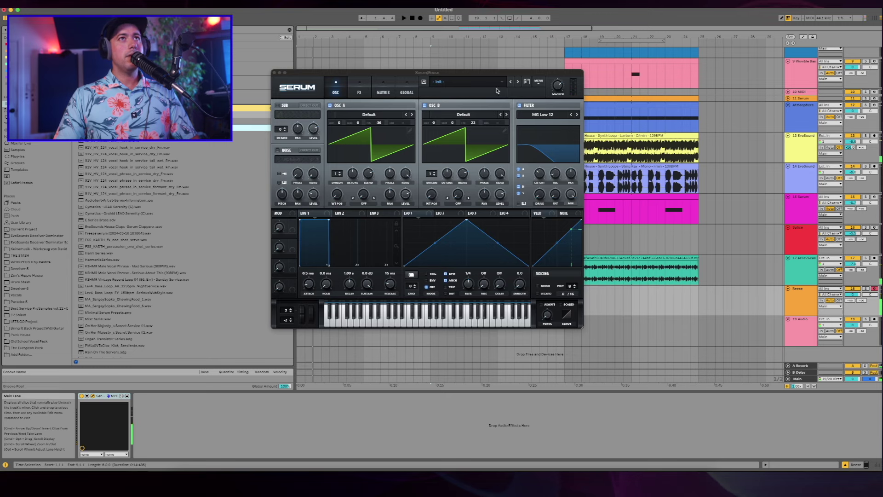
click(470, 83)
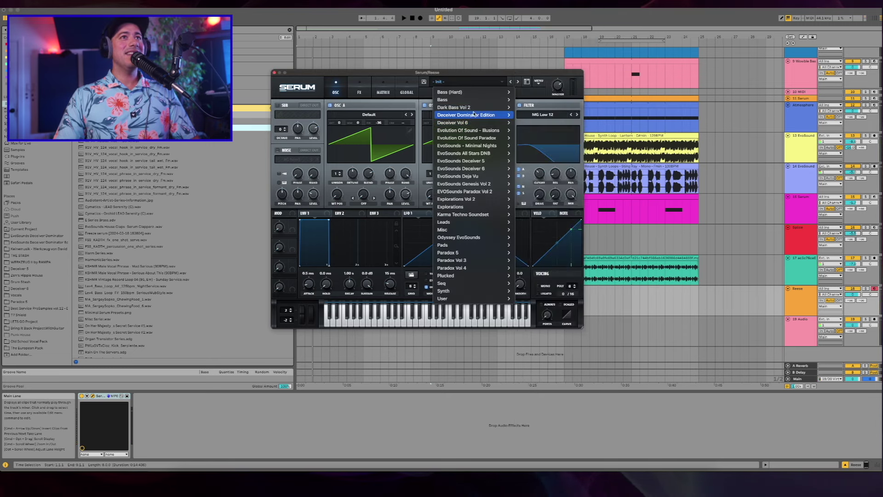
mouse_move(479, 115)
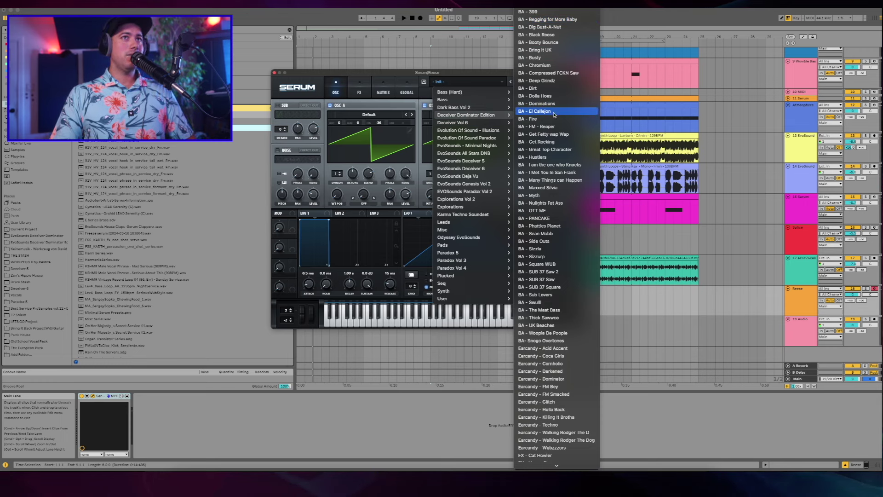
click(543, 213)
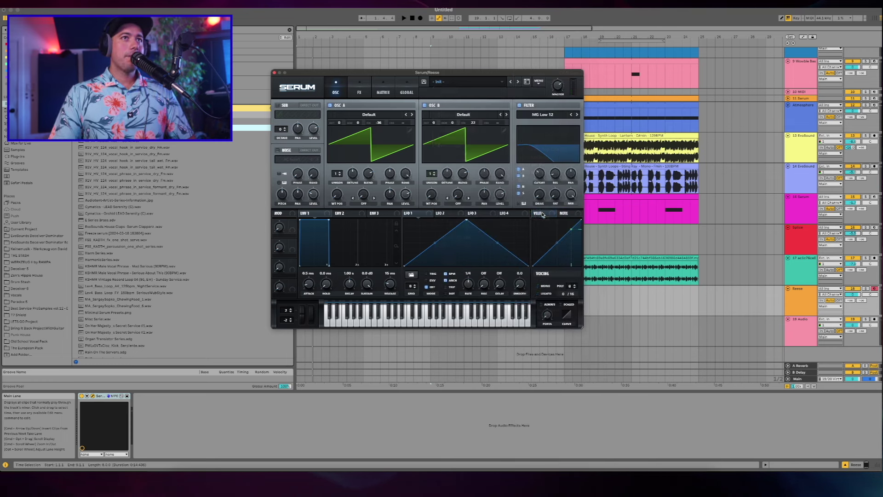
Step: Audition the following bass presets one by one, settle on BA - UK Beaches, and close the Serum window
click(518, 83)
click(519, 83)
click(518, 83)
click(518, 82)
click(518, 83)
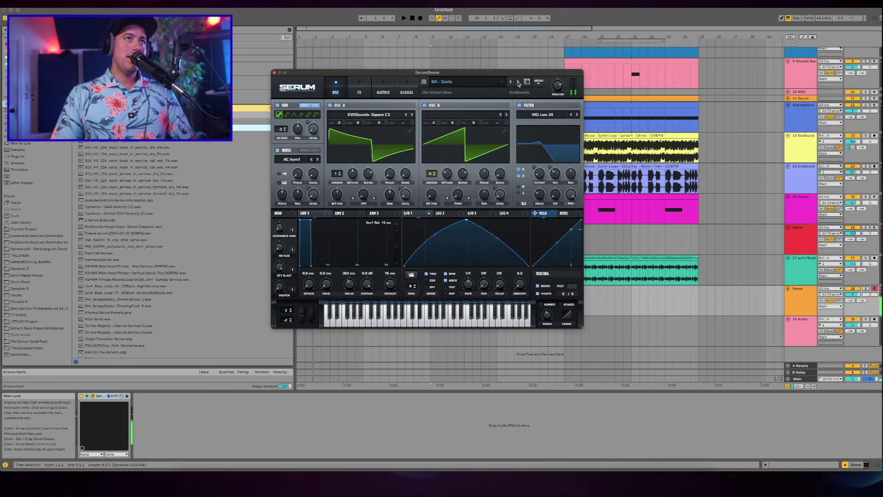
click(519, 83)
click(518, 82)
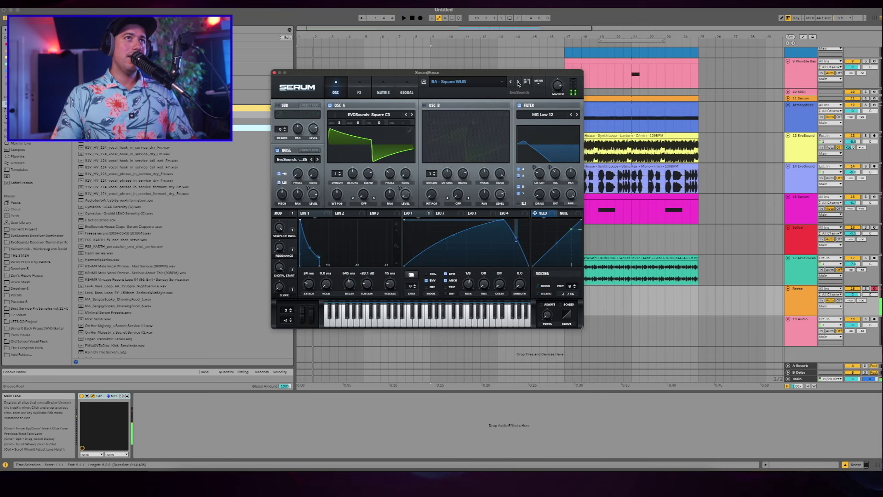
click(513, 82)
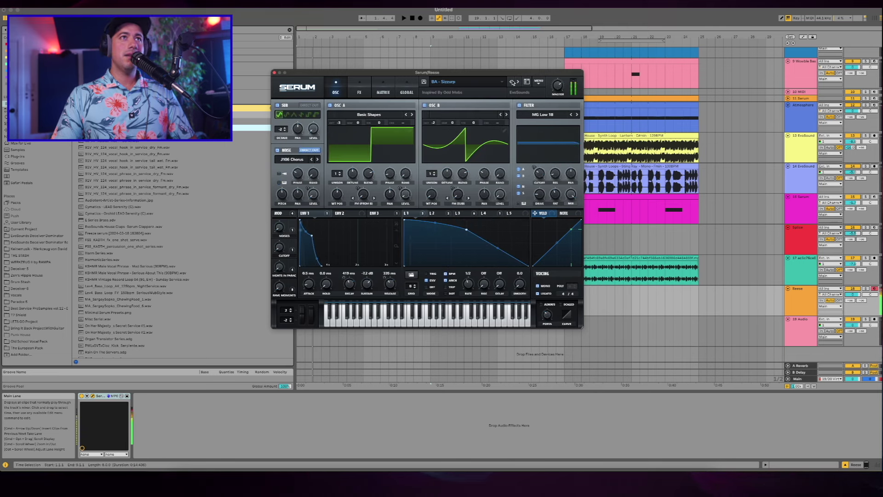
click(517, 82)
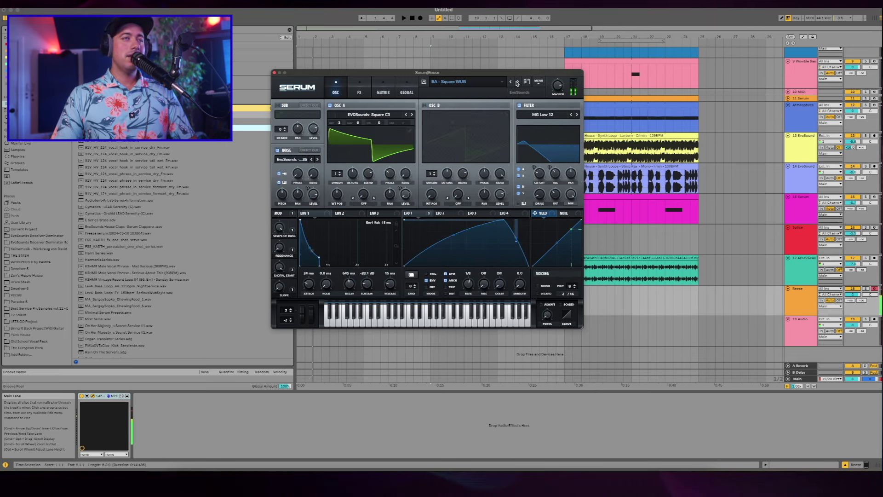
click(517, 82)
click(517, 82)
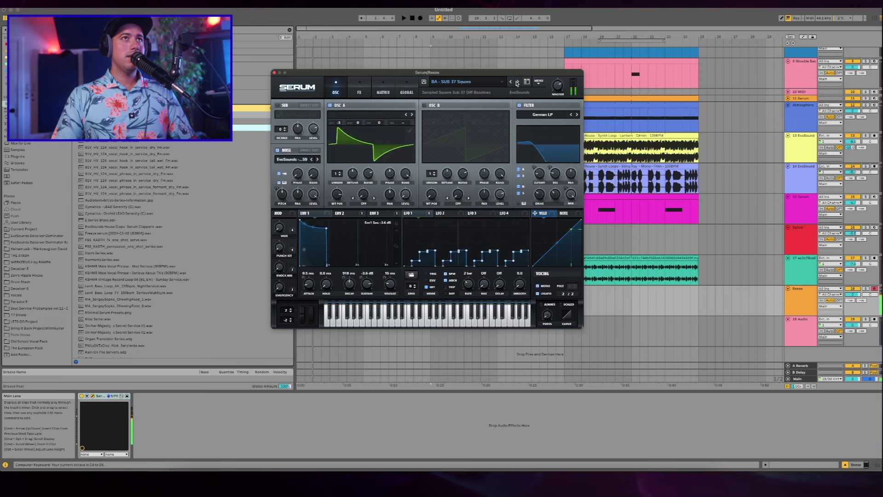
click(517, 83)
click(518, 82)
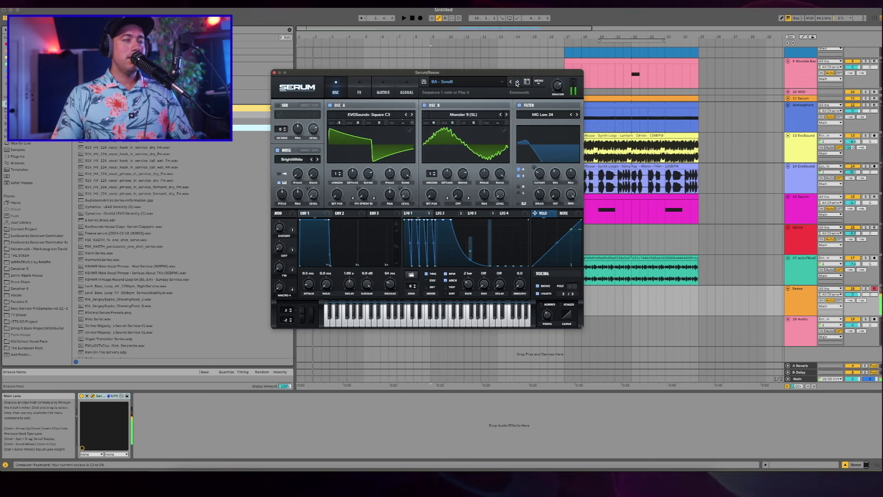
click(518, 82)
click(518, 83)
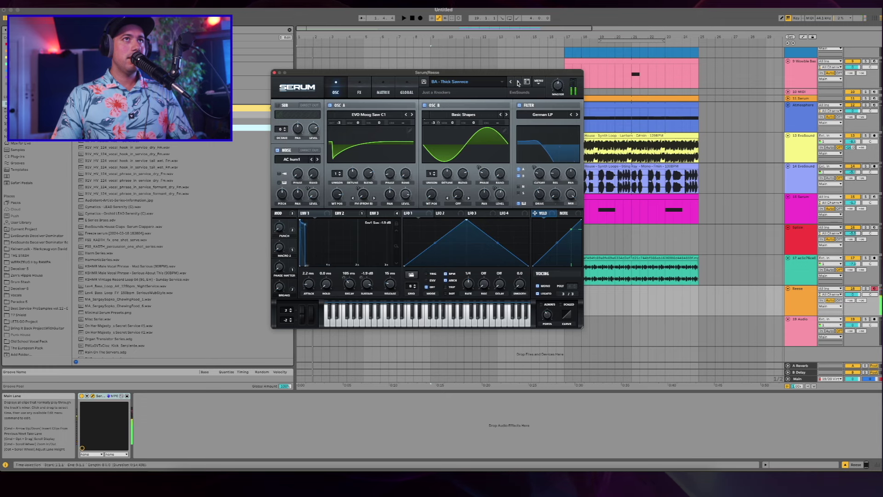
click(517, 83)
click(483, 82)
click(406, 91)
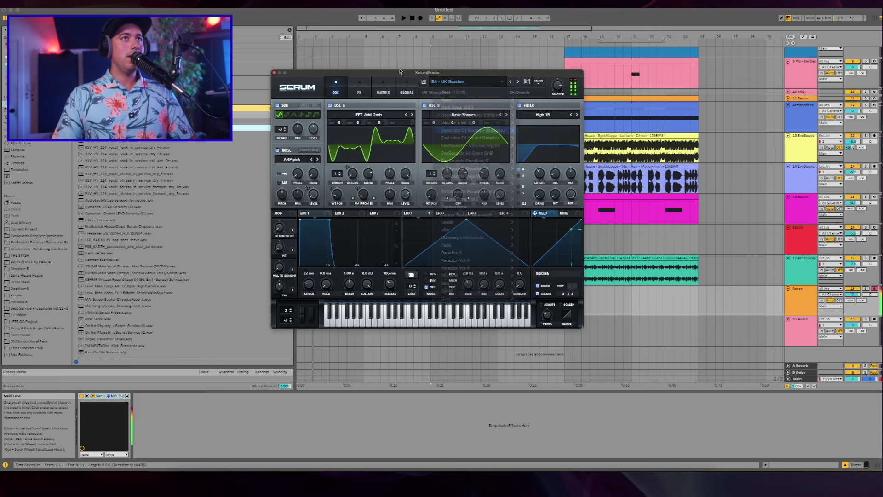
click(275, 73)
Step: Record a long-note bass line on the Reese track from bar 1 and fit the clip to bar 17
key(space)
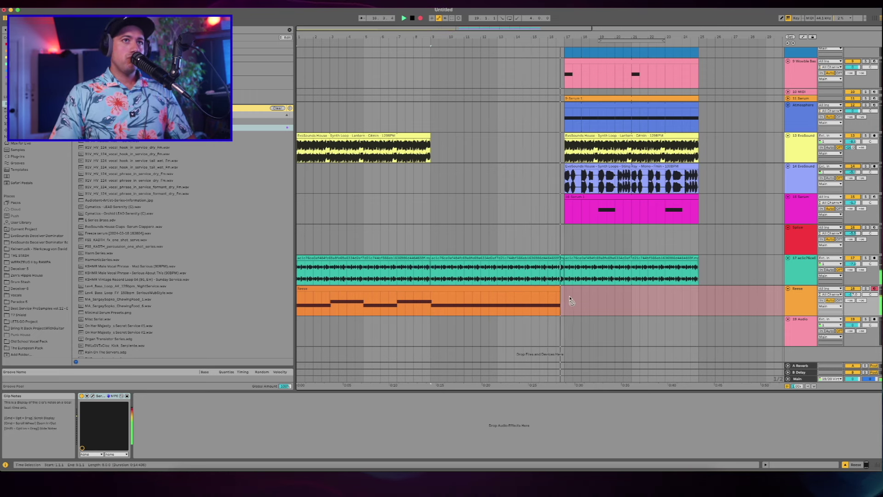
key(space)
click(549, 288)
drag(562, 296, 280, 296)
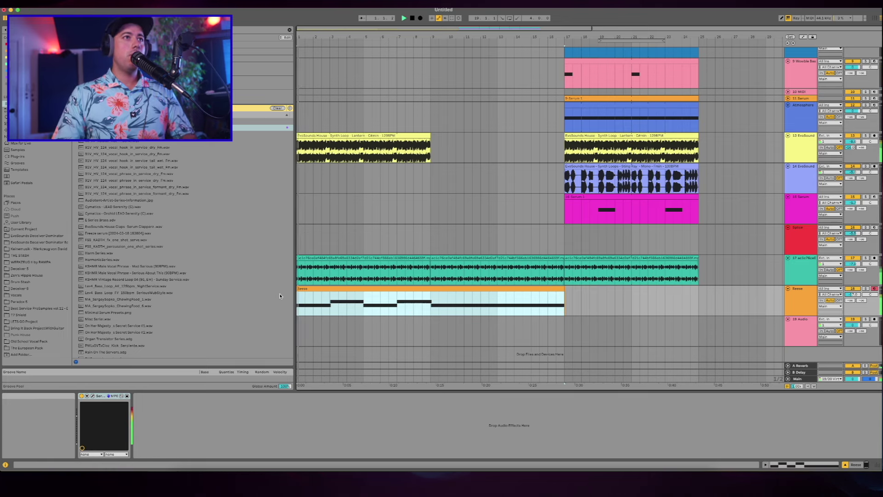
Step: Try all notes of the Reese clip an octave higher, listen, and transpose them back down an octave
double_click(312, 304)
key(super+a)
key(shift+Up)
key(space)
key(shift+Down)
key(space)
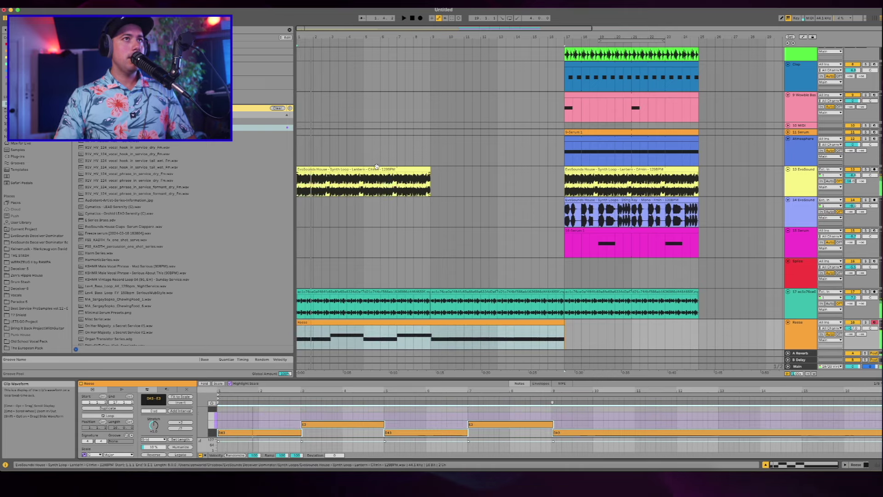
Step: Set the warp mode of the Lantern clip at bar 1 to Complex Pro and listen to the result
click(326, 170)
key(space)
key(space)
click(155, 402)
click(156, 435)
key(space)
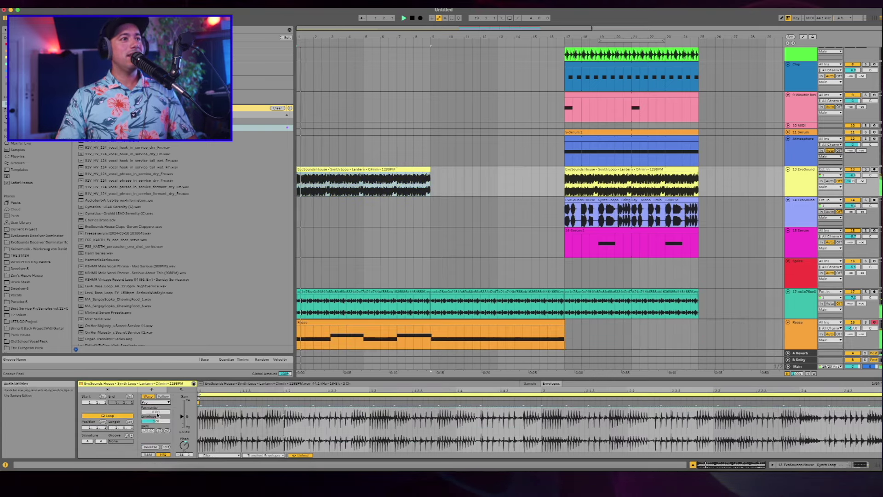
key(space)
Step: Consolidate the Lantern clip at bar 1 and set the new clip's warp mode to Beats, preserving 1/16 segments
click(375, 166)
key(super+j)
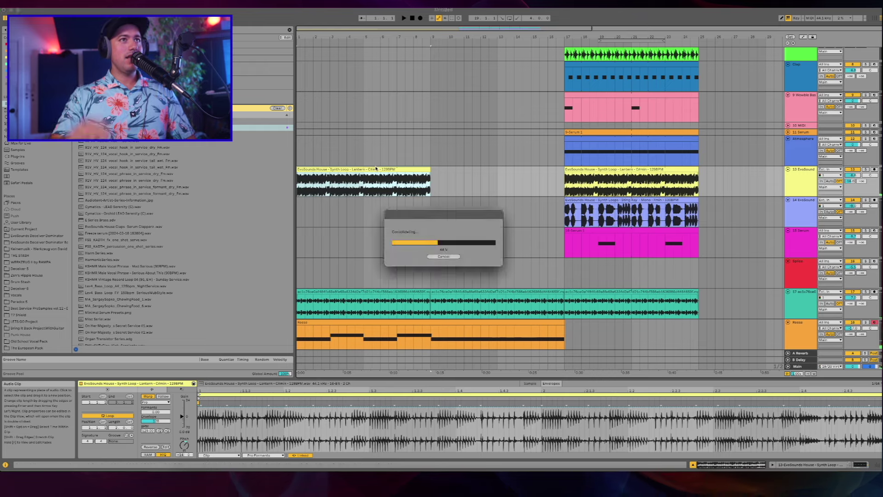
click(147, 418)
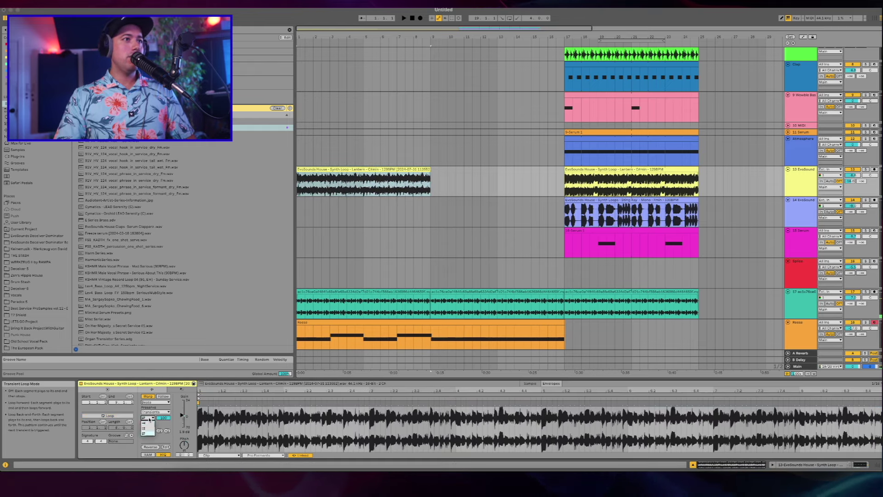
click(155, 402)
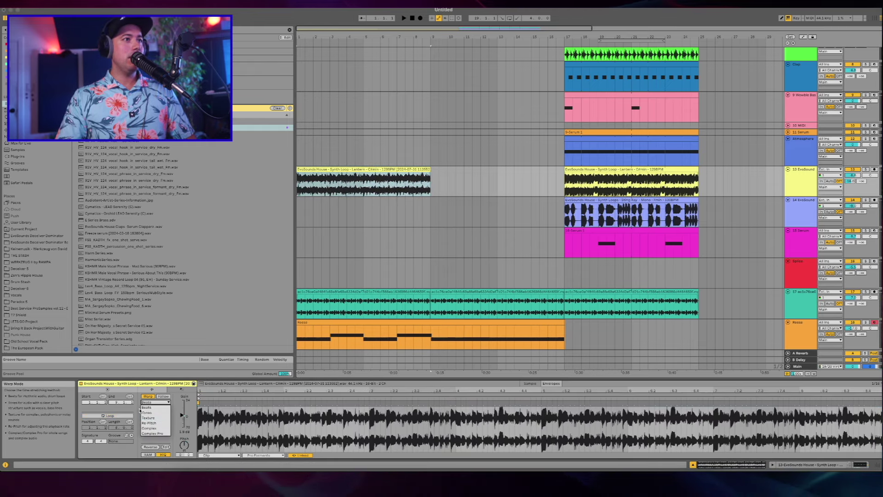
click(146, 408)
click(149, 412)
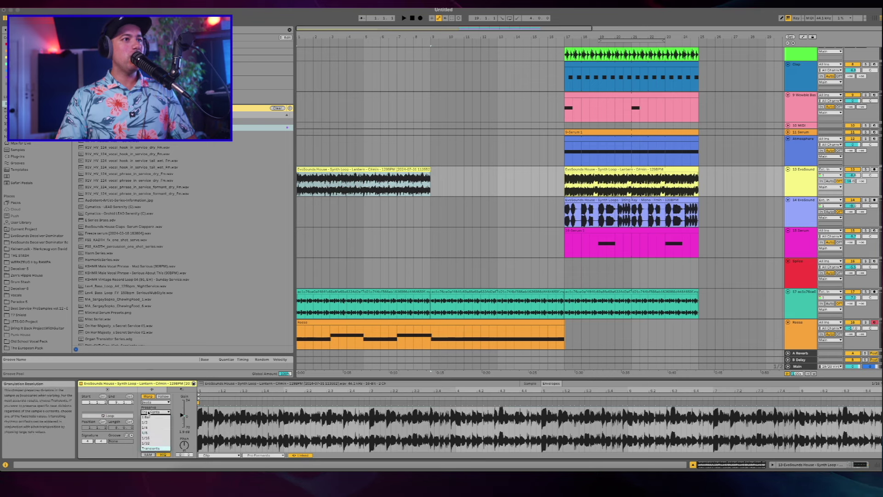
click(145, 439)
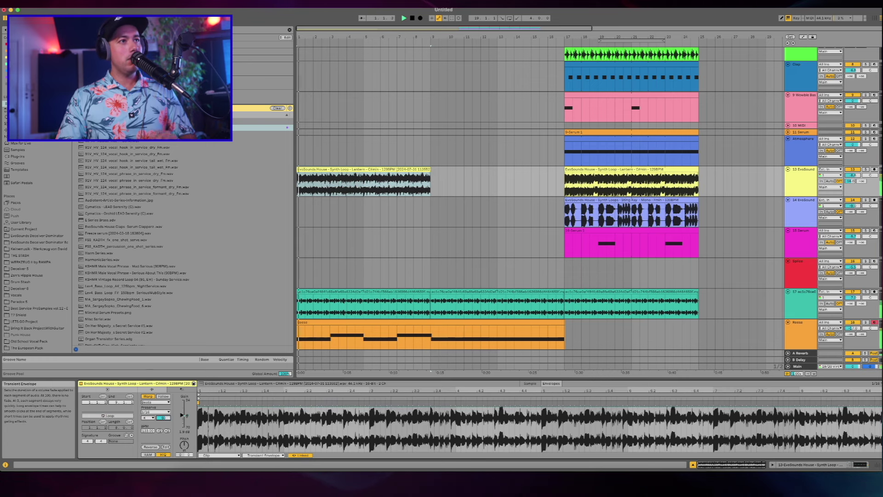
Step: Adjust the transient envelope of the consolidated Lantern clip while listening to the gated effect
drag(163, 418, 164, 427)
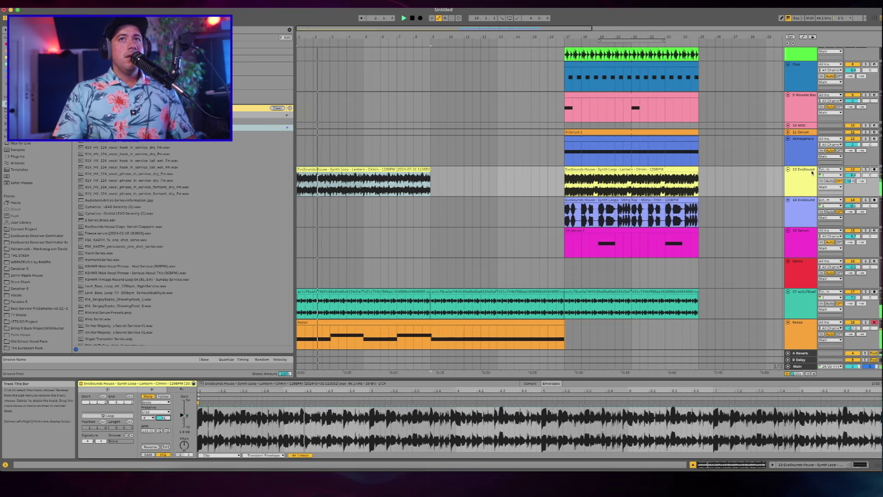
click(851, 176)
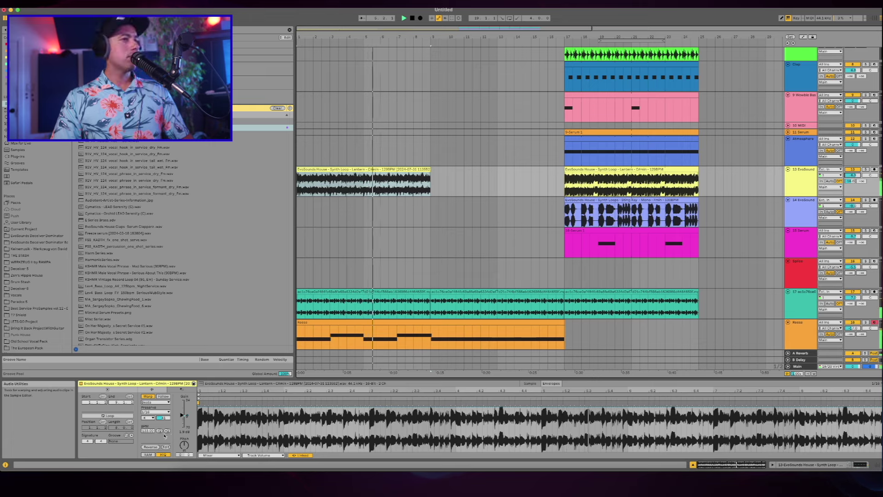
drag(163, 418, 164, 397)
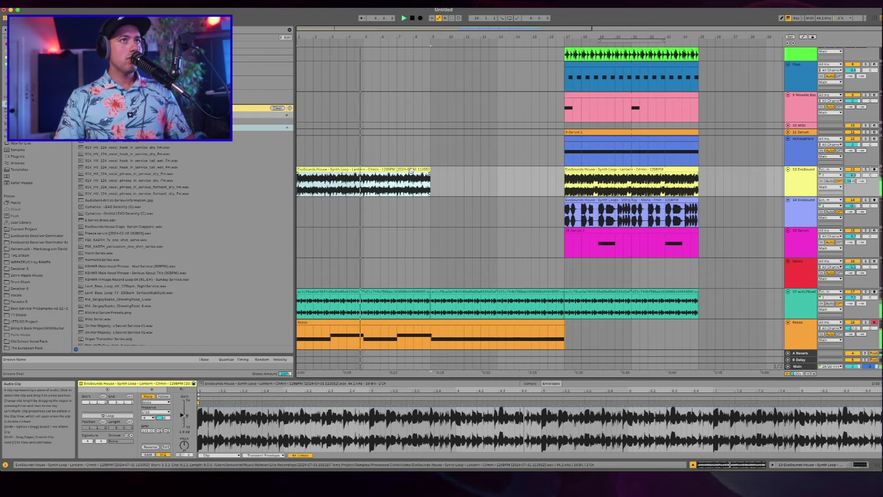
Step: Duplicate the Lantern clip to fill bars 9 to 17, and repeat a half-bar slice from bar 9 up to bar 14
key(super+d)
mouse_move(433, 184)
mouse_down()
mouse_move(444, 181)
mouse_move(435, 176)
mouse_up()
key(space)
key(super+d)
key(super+d)
key(super+d)
key(super+d)
key(super+d)
key(super+d)
key(super+d)
key(super+d)
key(super+d)
key(super+d)
key(super+d)
scroll(434, 175, up, 8)
scroll(435, 176, right, 3)
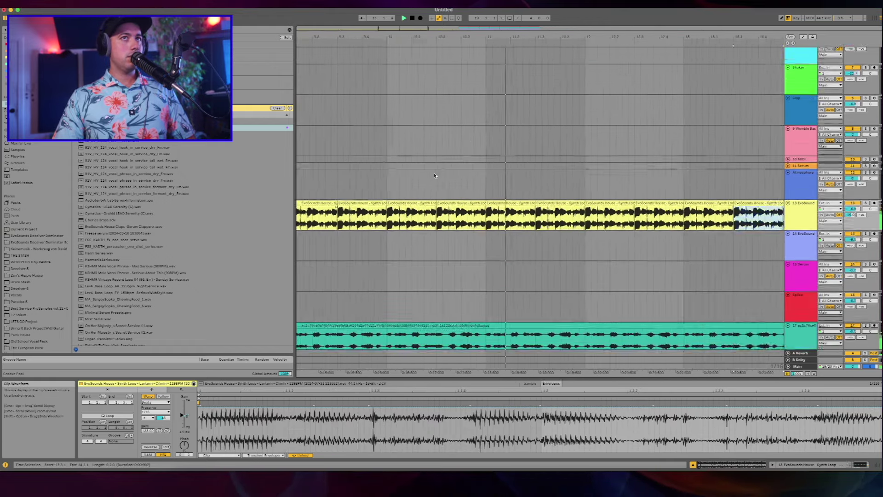
Step: Repeat a one-beat slice of the Lantern audio from bar 13 up to bar 15
scroll(435, 175, right, 5)
scroll(435, 176, up, 2)
scroll(445, 291, down, 5)
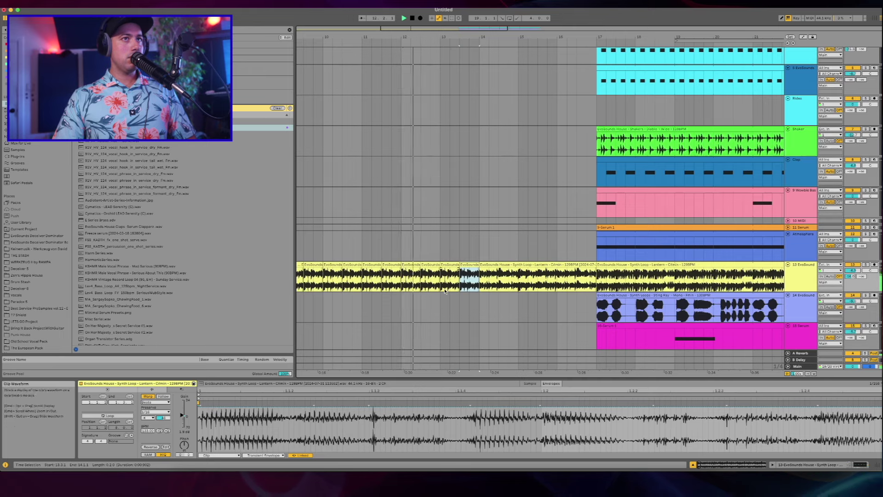
drag(441, 275, 451, 273)
key(super+d)
key(super+d)
key(super+d)
key(super+d)
key(super+d)
key(super+d)
key(super+d)
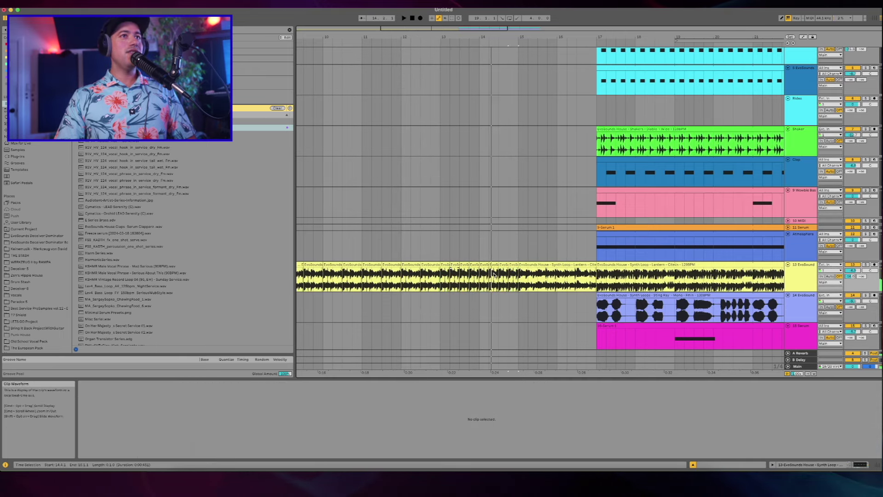
Step: Listen around bar 9 of the Lantern track and repeat its first one-beat slice from bar 9 up to bar 13
scroll(493, 273, left, 5)
scroll(493, 272, down, 2)
scroll(386, 257, down, 5)
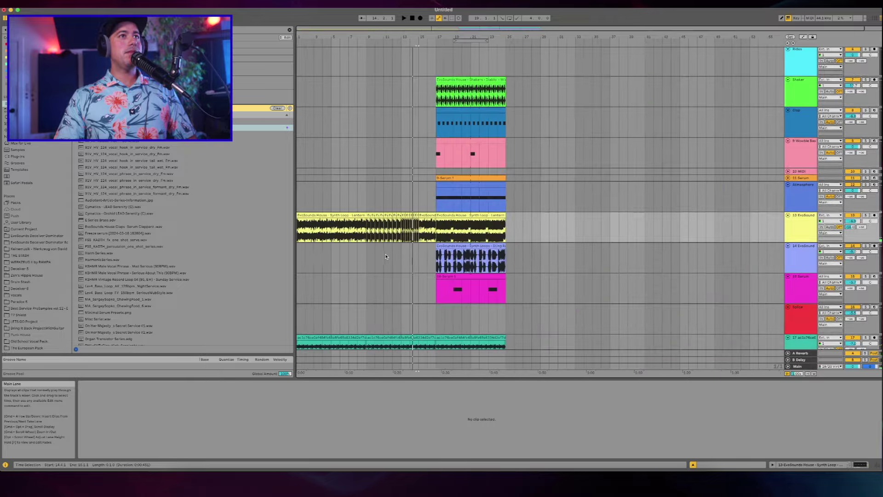
click(358, 236)
scroll(362, 236, up, 5)
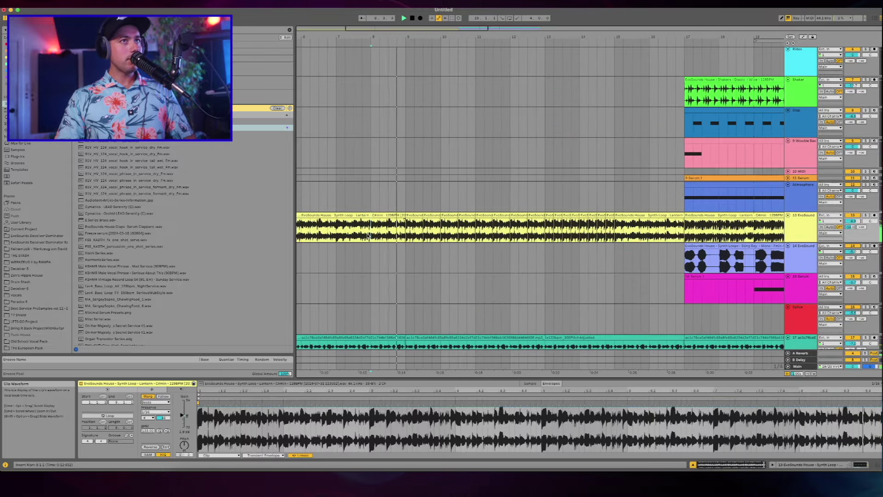
scroll(391, 239, right, 2)
scroll(391, 239, up, 1)
key(space)
key(space)
drag(380, 237, 387, 237)
key(super+d)
key(super+d)
key(super+d)
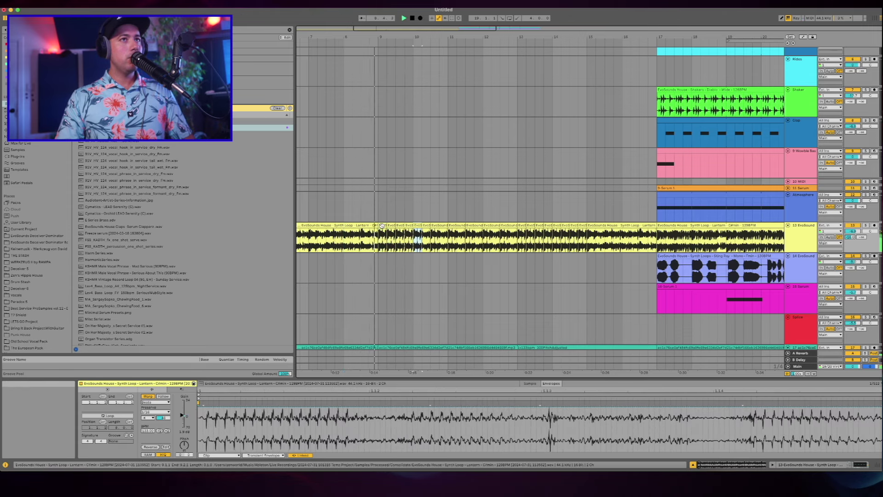
key(super+d)
key(super+d)
key(super+d)
key(super+d)
key(super+d)
key(super+d)
key(super+d)
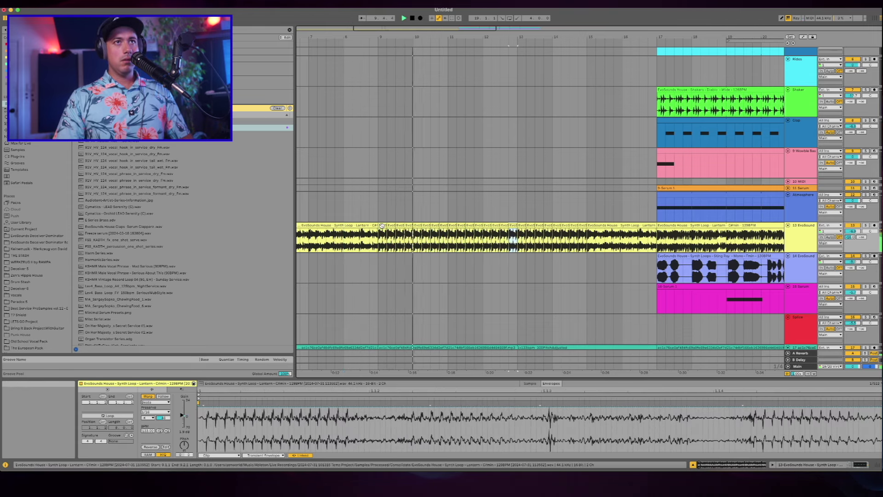
Step: Repeat a half-beat slice of the Lantern audio from bar 13 toward bar 17 and listen to the build-up
scroll(438, 235, up, 3)
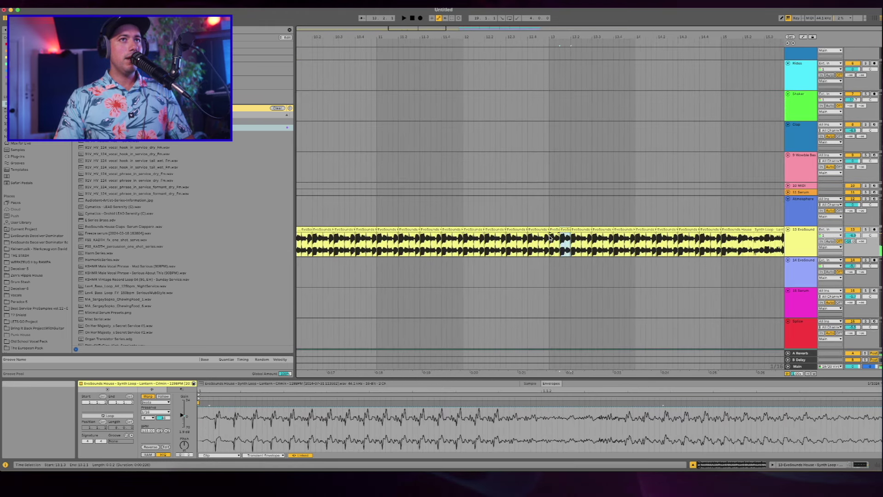
click(547, 241)
click(572, 229)
key(super+d)
key(super+d)
key(super+d)
key(super+d)
key(super+d)
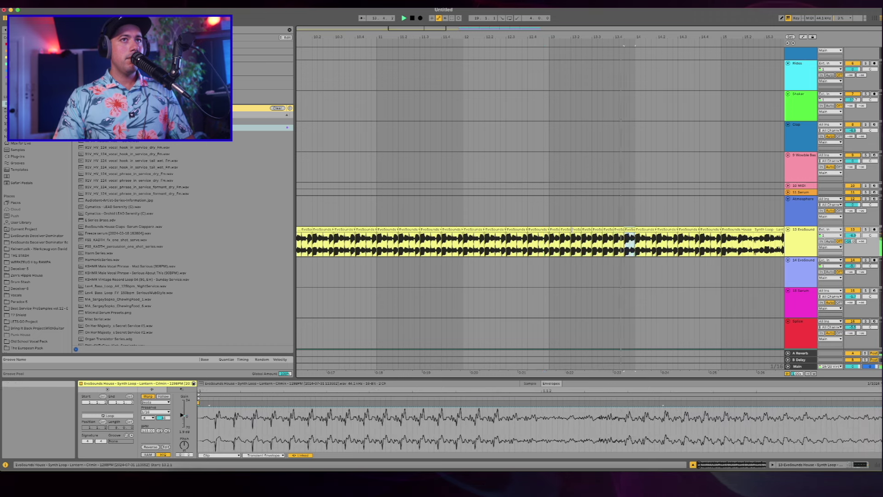
scroll(575, 239, down, 3)
right_click(573, 232)
key(Escape)
click(659, 227)
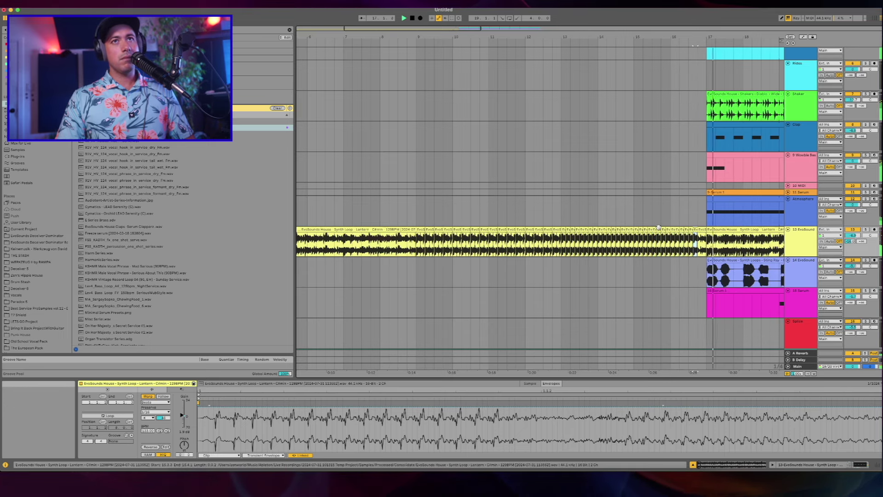
Step: Insert eight bars of silence at bar 17 across all tracks and play the intro briefly
scroll(599, 184, down, 4)
scroll(517, 92, up, 5)
click(517, 67)
drag(518, 68, 632, 363)
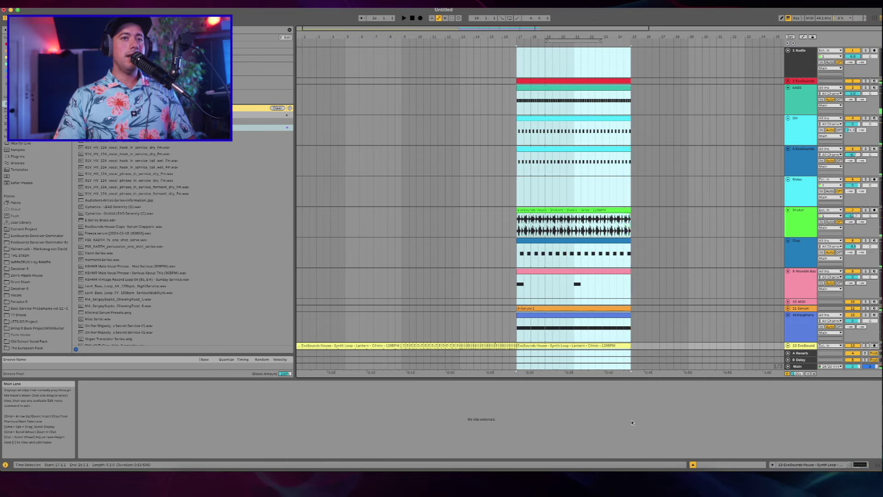
key(super+i)
scroll(322, 138, down, 10)
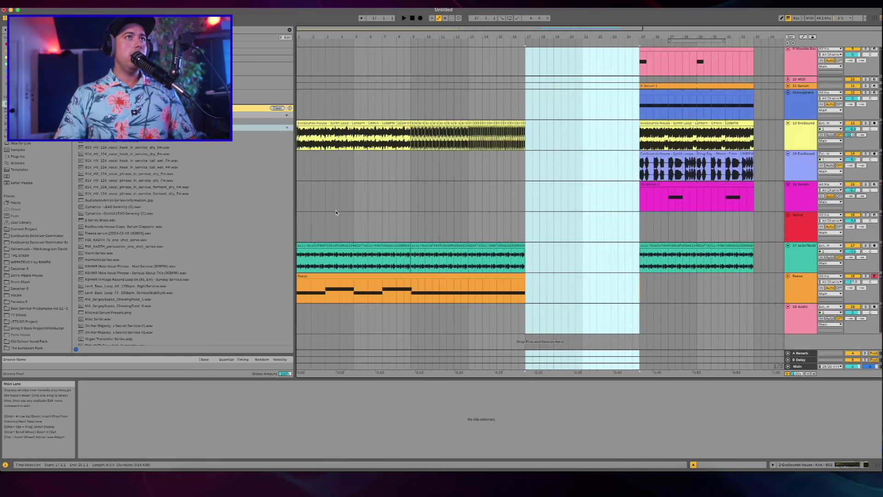
click(316, 132)
key(space)
key(space)
Step: Insert an audio track below the Reese track, add a MIDI track above it, and name the MIDI track 909
click(797, 282)
key(super+t)
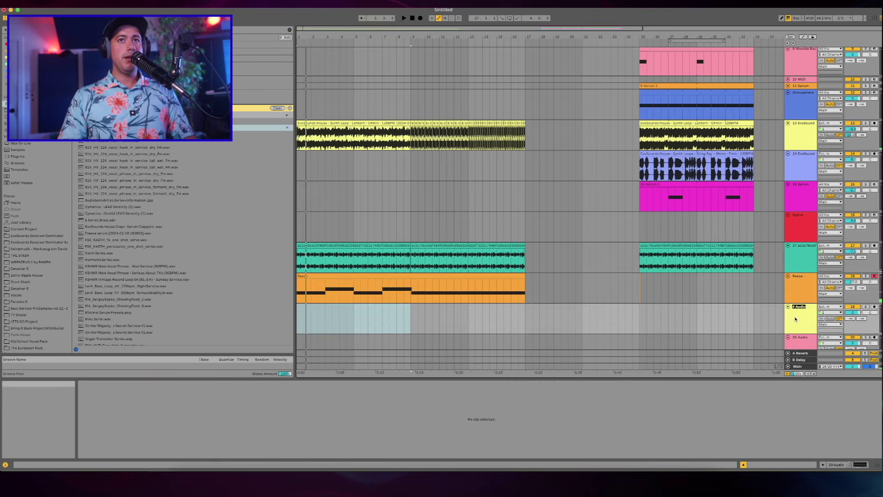
double_click(796, 318)
scroll(798, 318, up, 3)
click(798, 317)
scroll(798, 317, up, 8)
scroll(784, 231, down, 3)
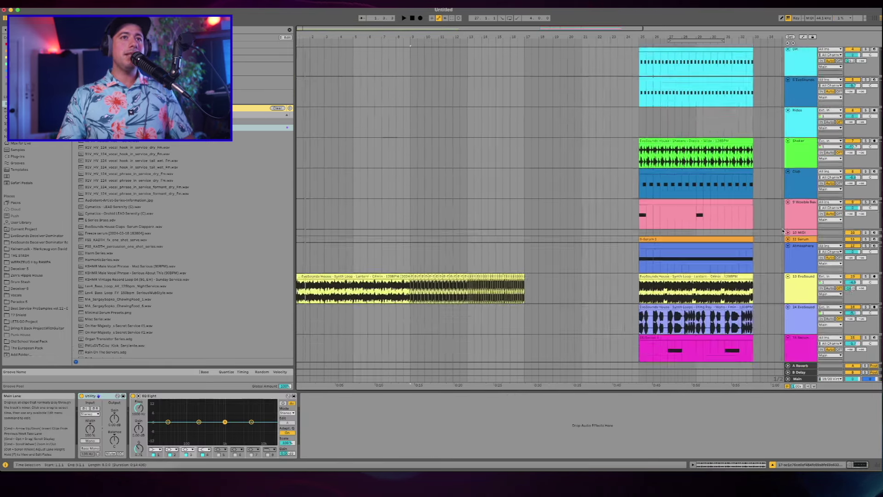
scroll(783, 232, down, 5)
key(Down)
key(Down)
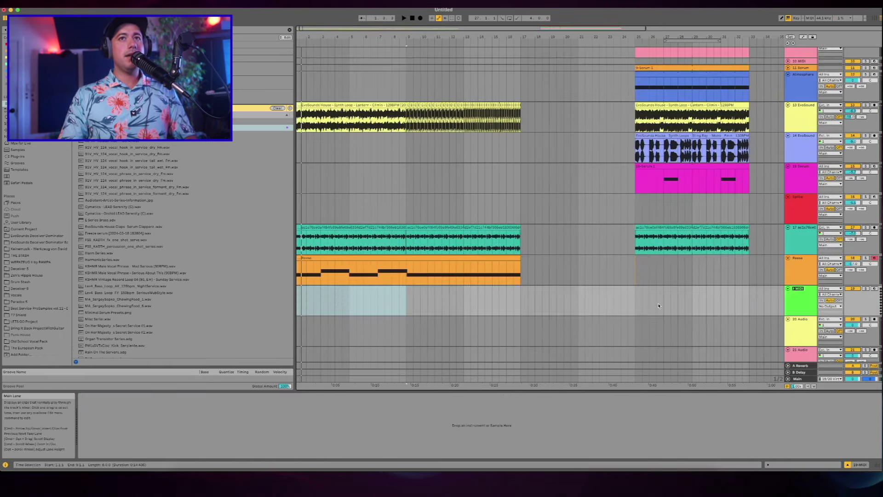
key(super+r)
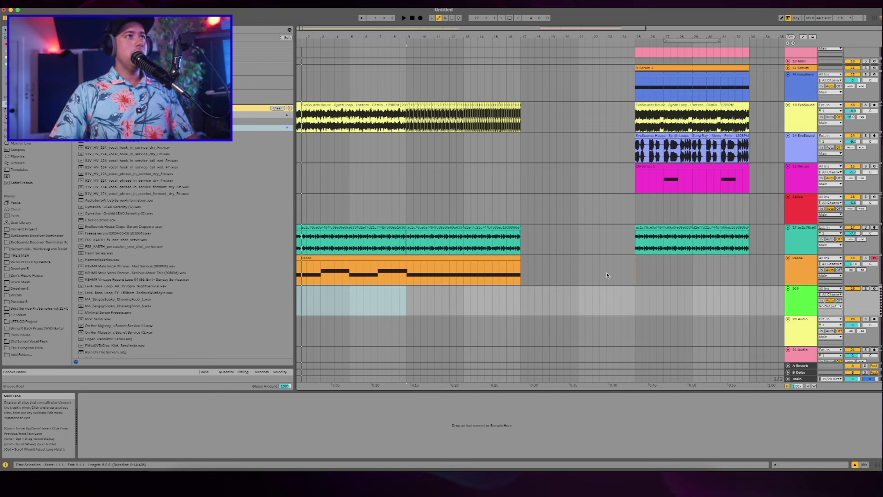
Step: Search the drum presets for 909 and load 909 Core Kit onto the 909 track
click(19, 117)
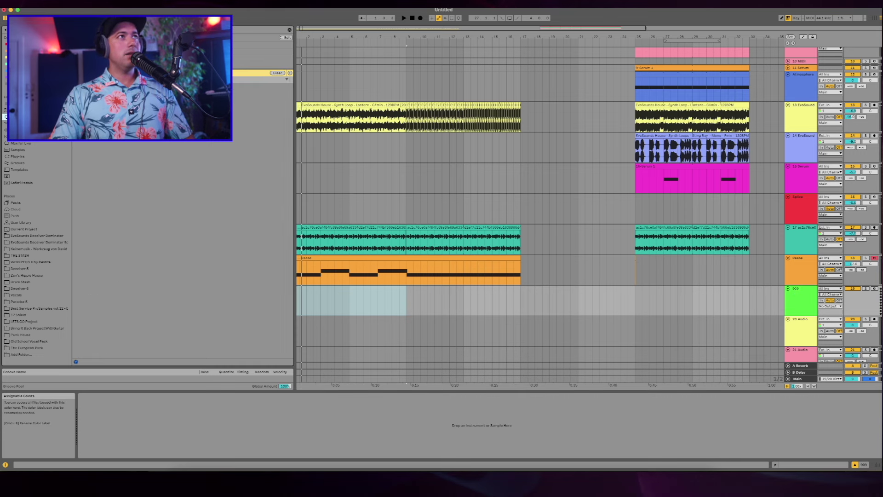
text(909)
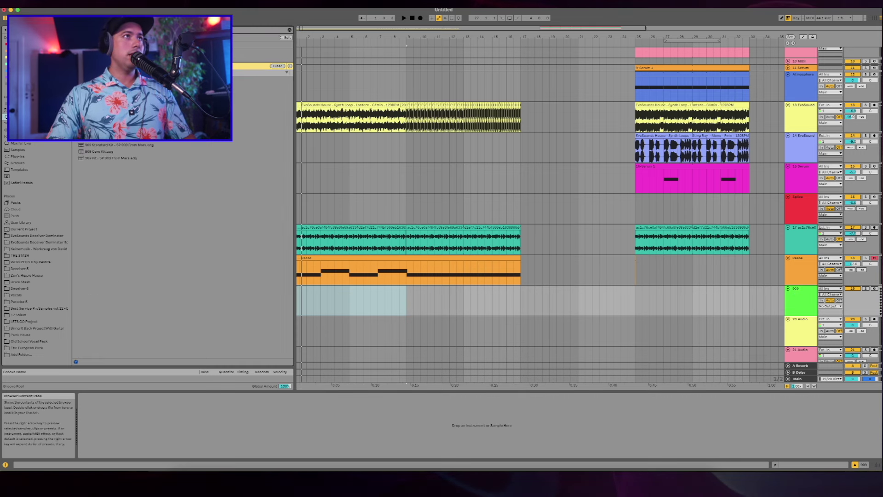
click(99, 154)
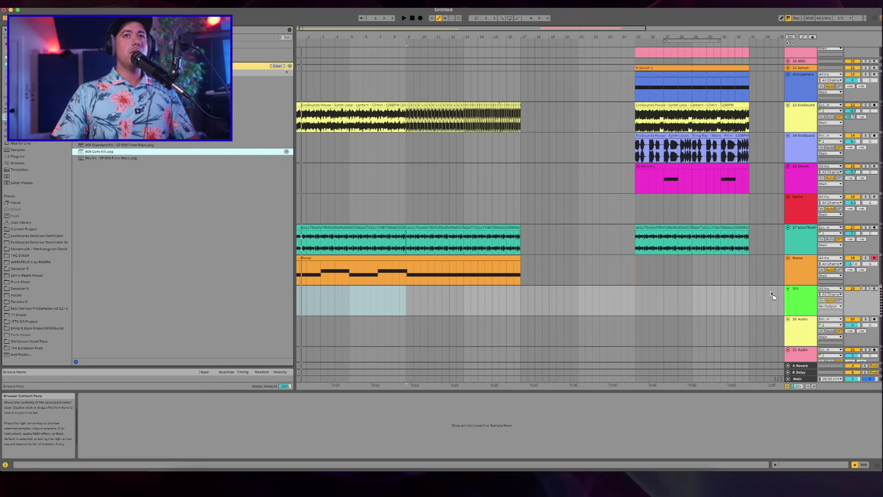
key(Return)
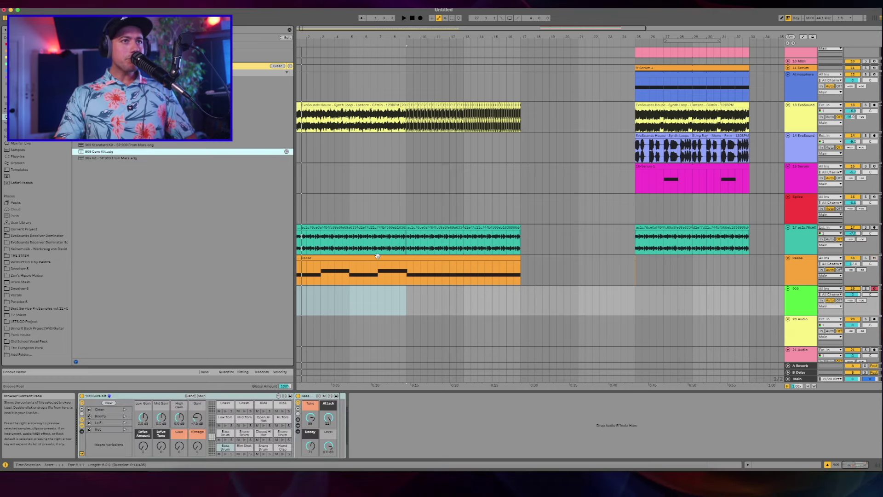
click(492, 299)
drag(516, 306, 629, 305)
click(590, 310)
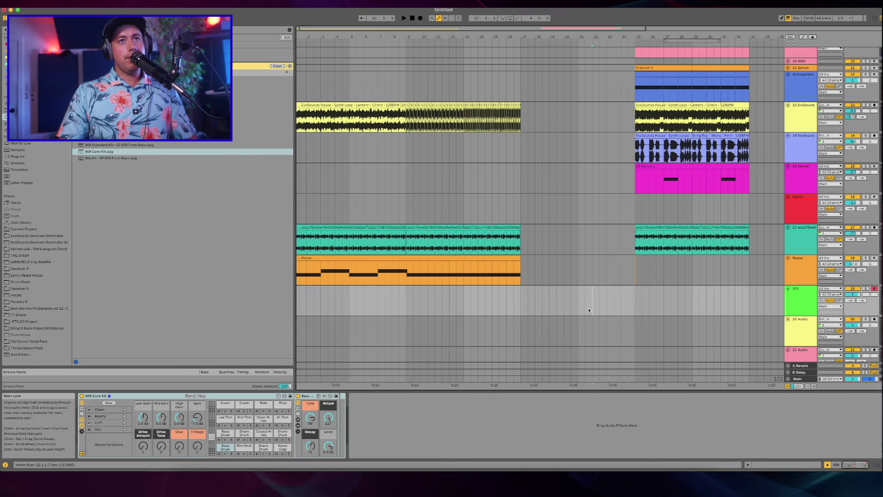
drag(634, 302, 533, 306)
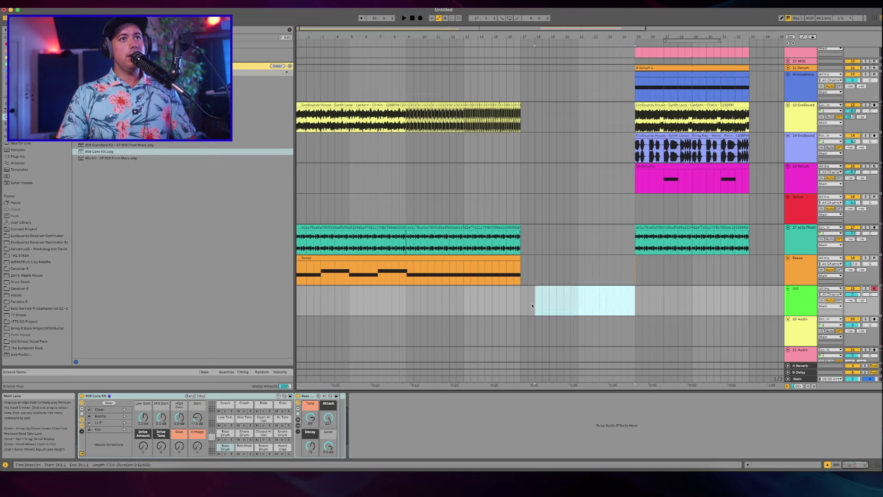
click(407, 307)
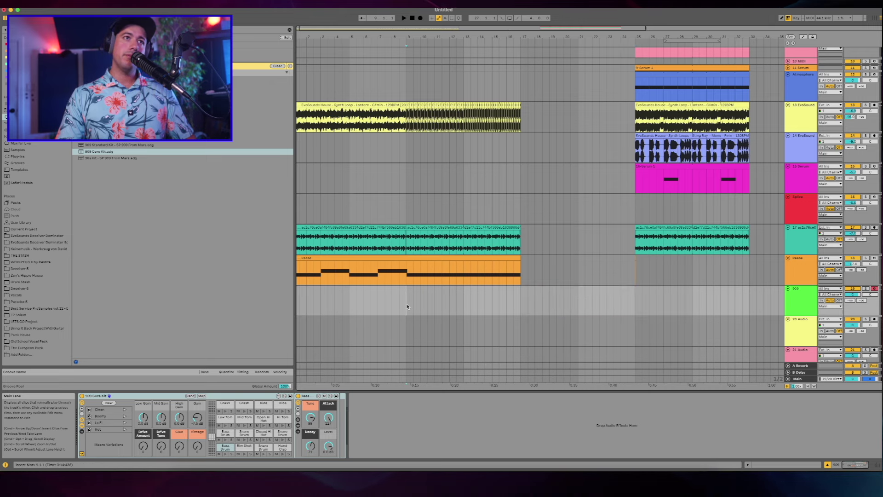
drag(419, 304, 521, 311)
scroll(575, 230, up, 10)
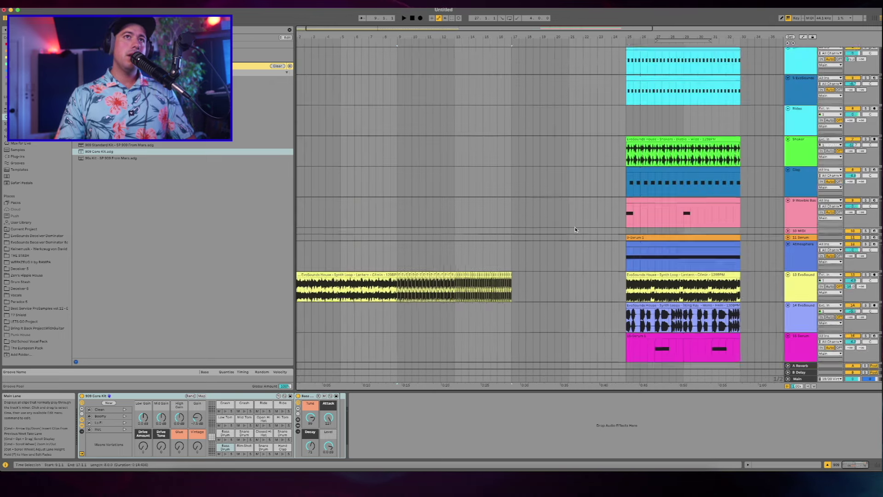
Step: Copy the eight-bar bass and kick clips from bar 25 to bar 17 on their own tracks
click(647, 314)
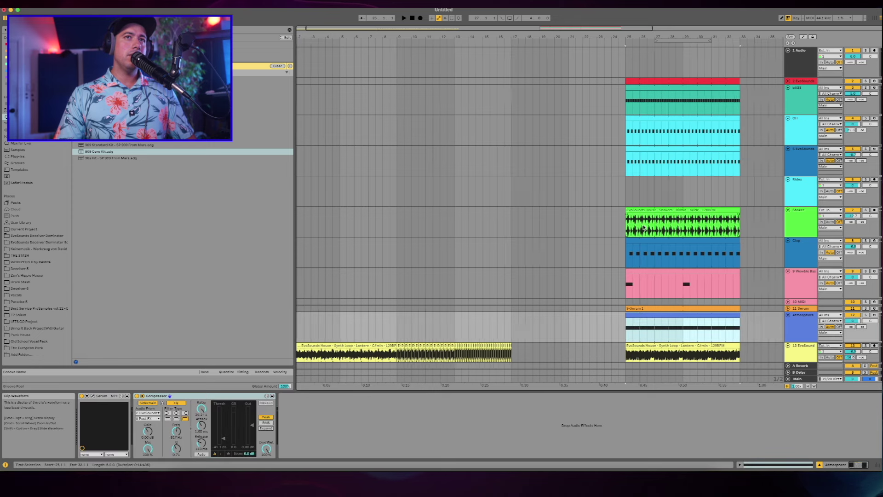
click(658, 100)
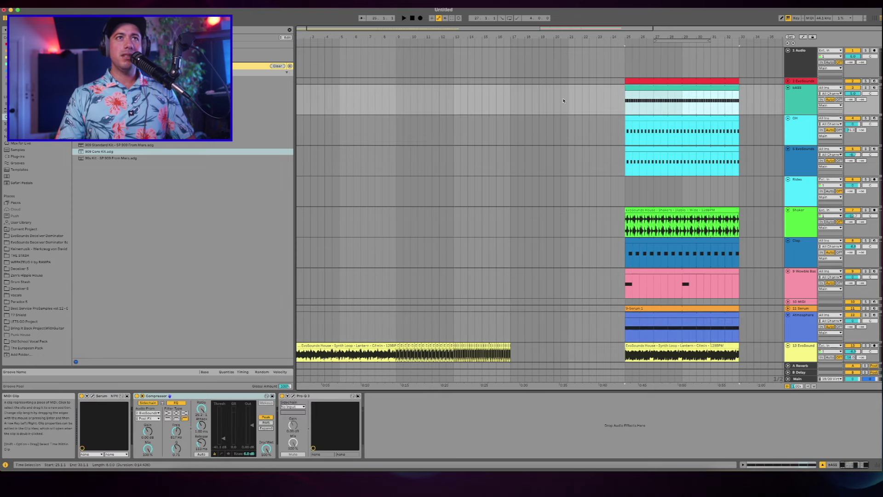
click(512, 108)
key(super+v)
click(631, 79)
click(638, 79)
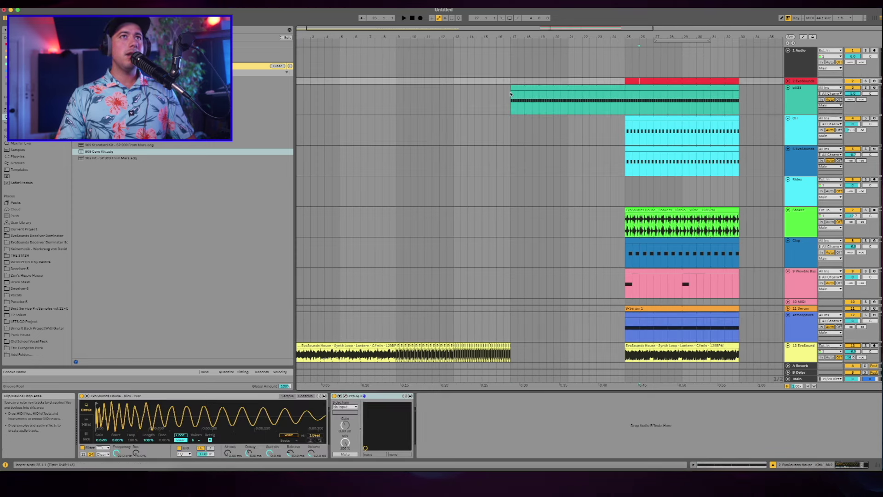
click(510, 81)
key(super+v)
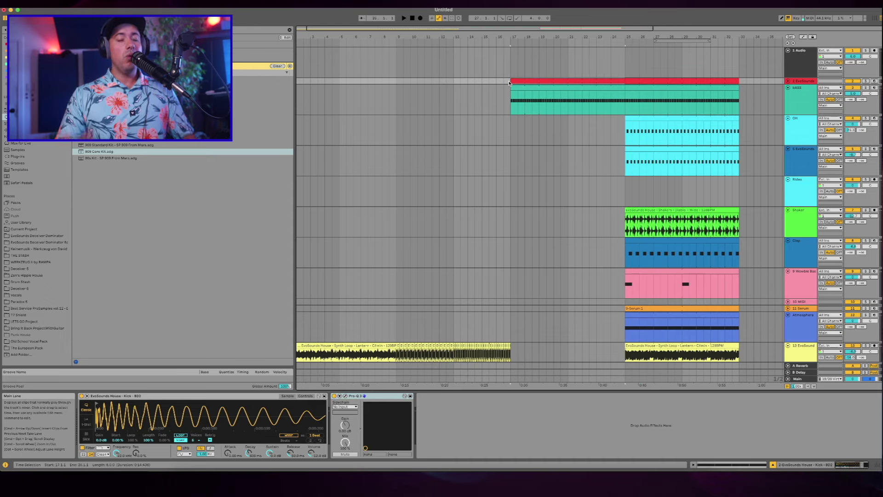
Step: Audition the snare drum and other pads of the 909 kit, and play the intro from about bar 8
scroll(414, 268, down, 10)
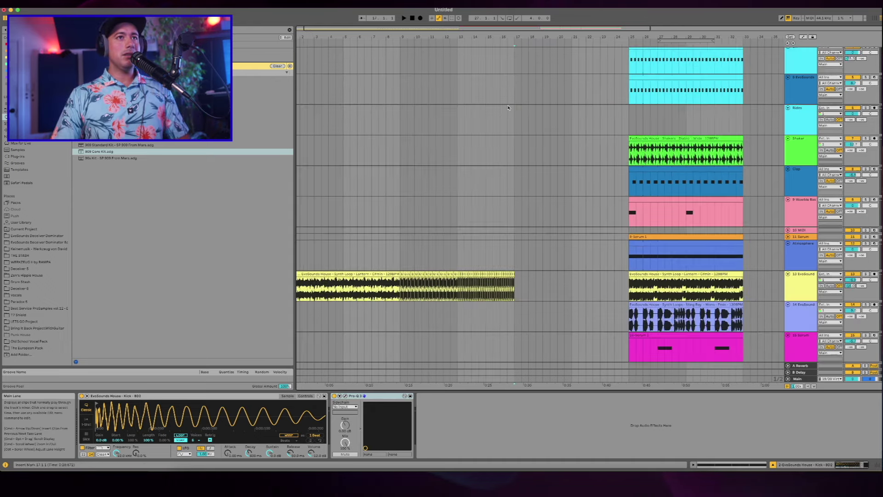
click(403, 271)
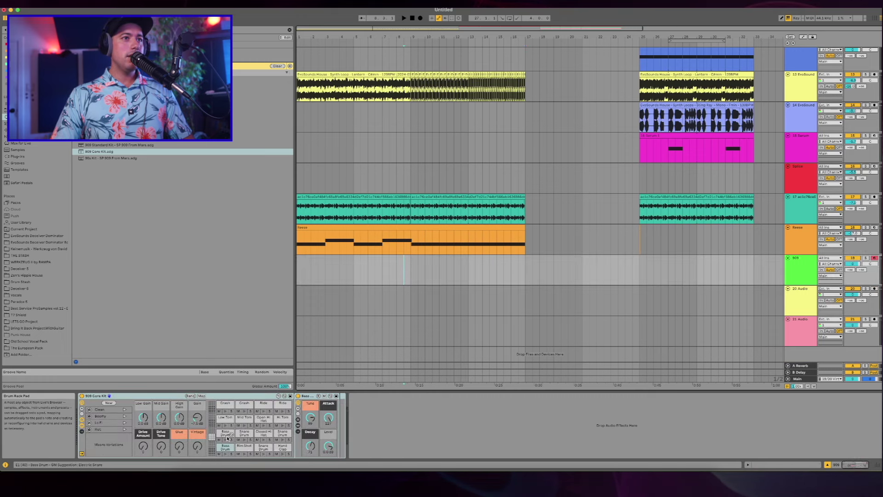
click(263, 454)
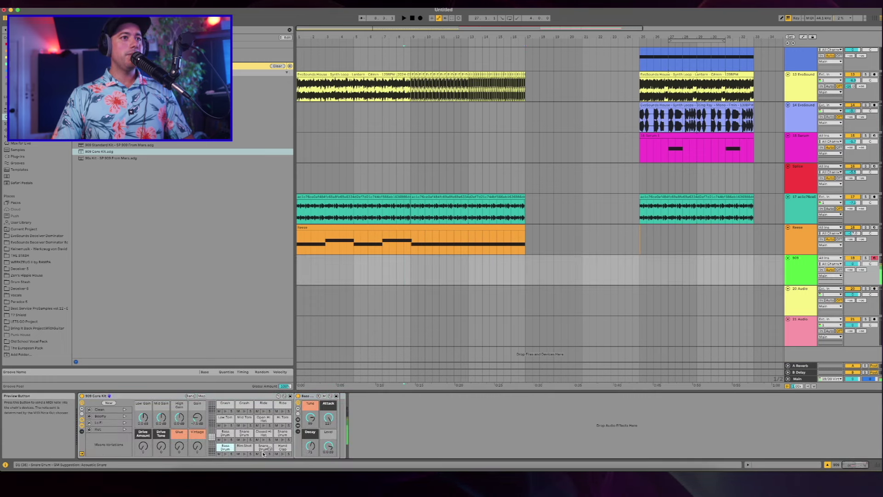
click(263, 454)
key(z)
key(e)
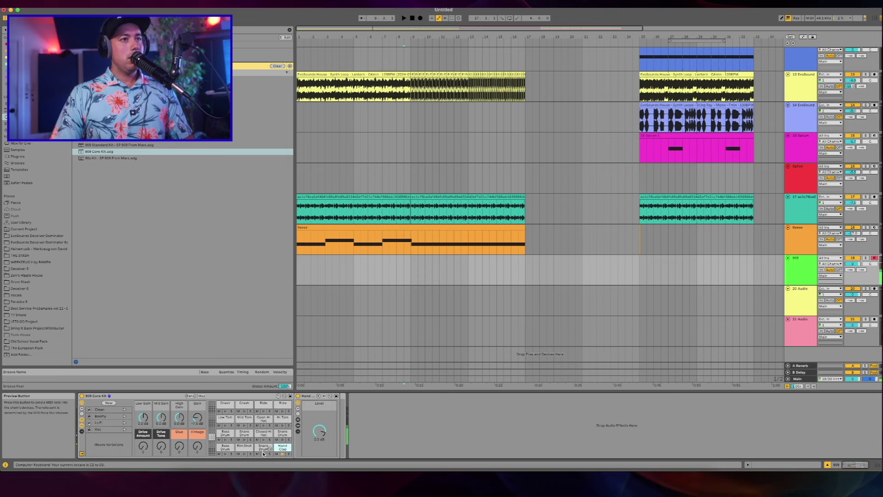
key(w)
click(263, 454)
key(space)
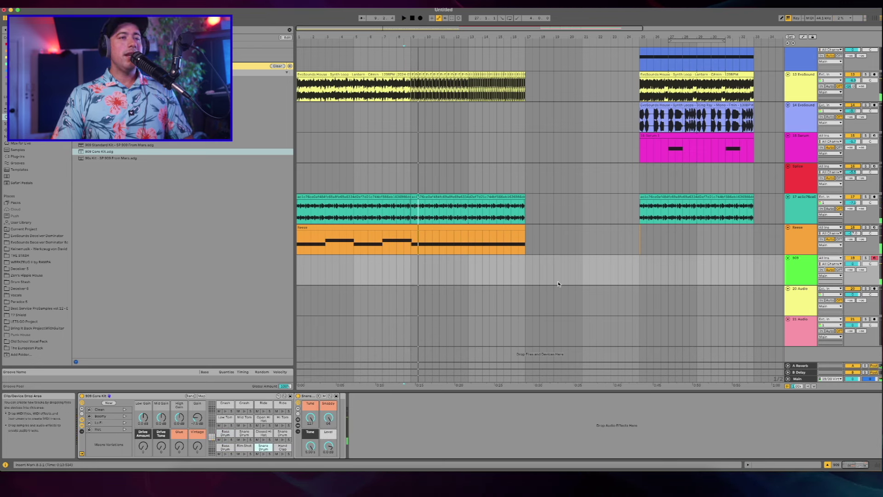
click(397, 271)
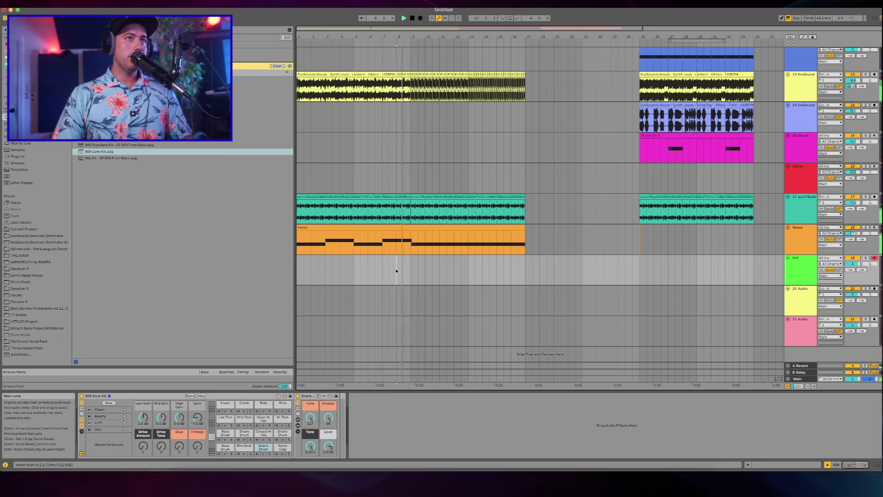
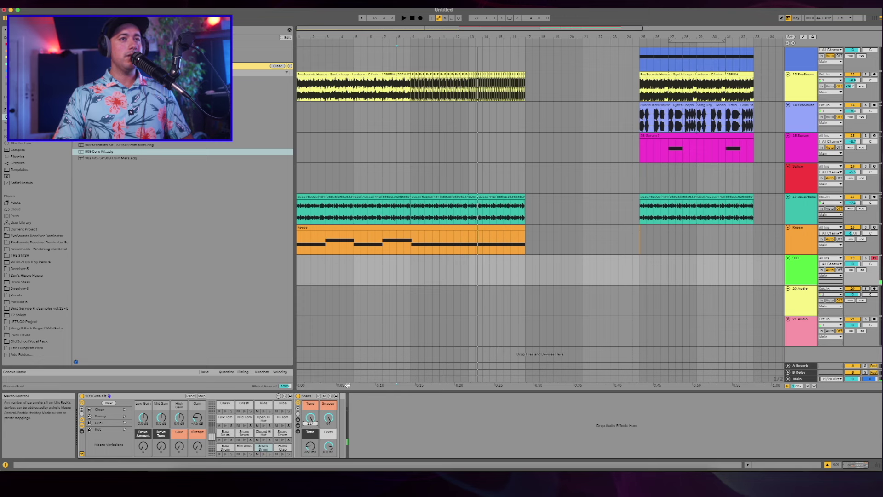
Step: Try to record a 909 drum take over the intro from bar 9, and undo the take
click(416, 272)
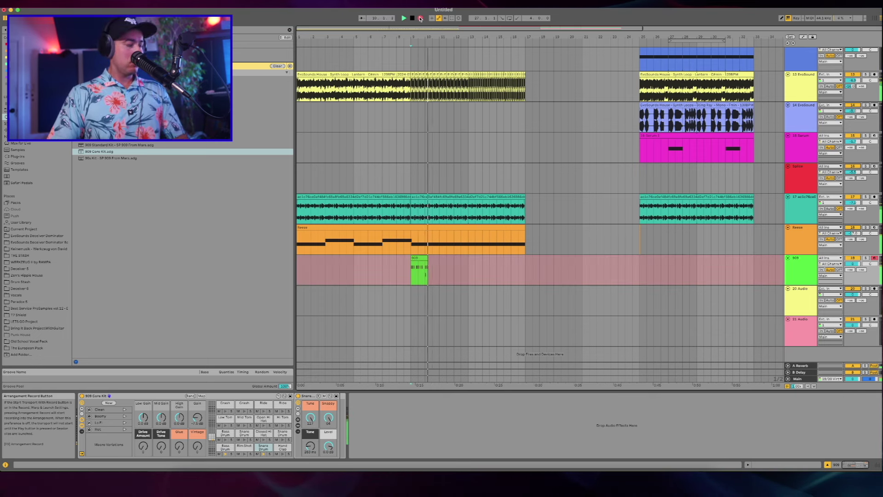
key(x)
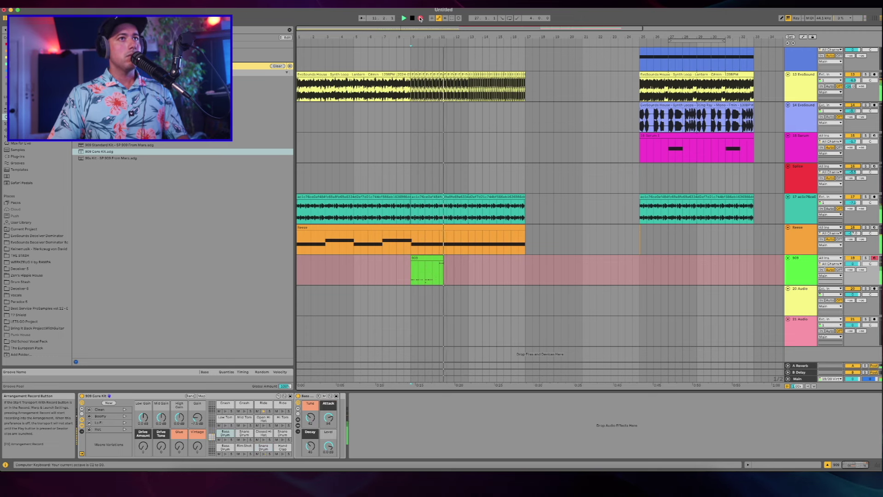
key(s)
key(s)
key(s)
key(s)
key(s)
key(space)
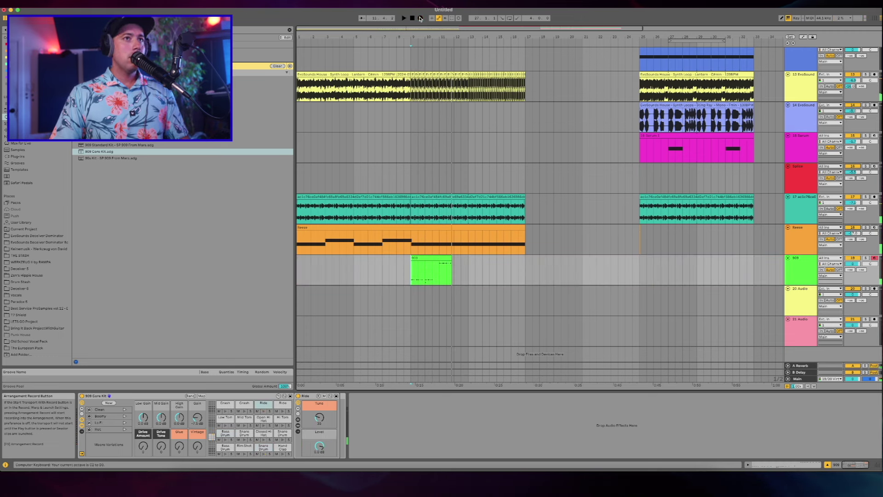
key(super+z)
Step: Record a 909 snare drum pattern of about four and a half bars from bar 9 and play it back
key(space)
click(420, 19)
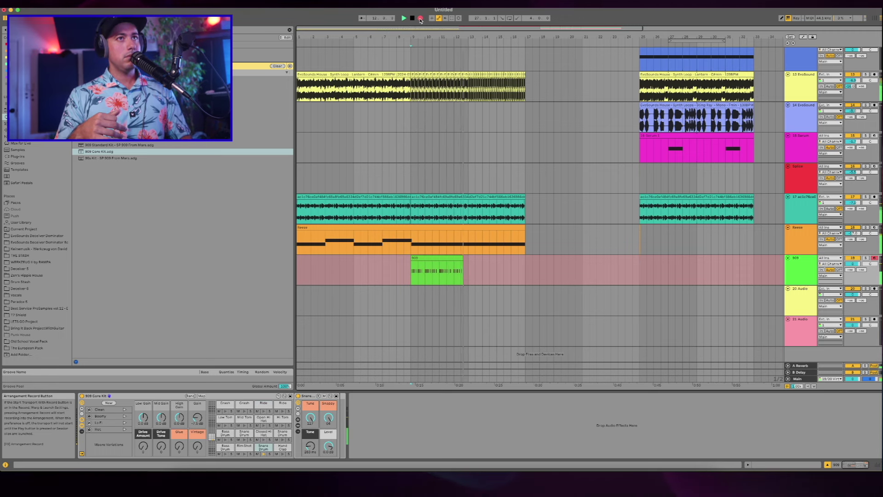
key(space)
key(space)
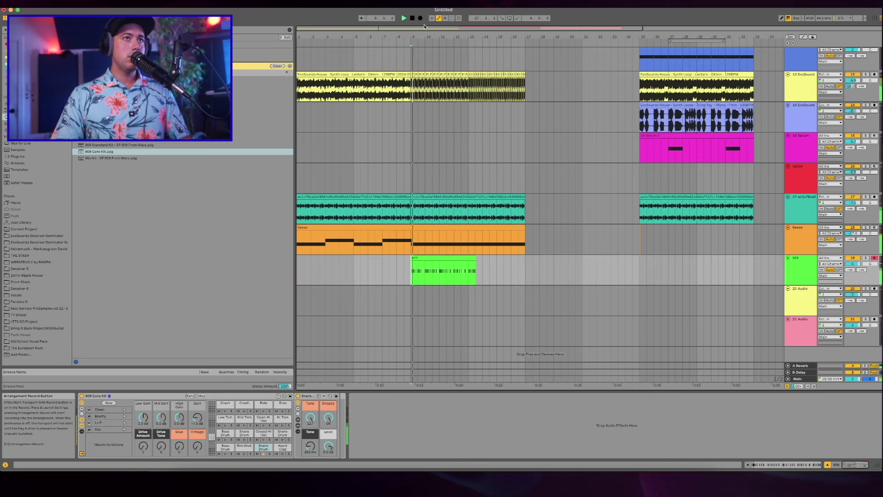
click(456, 272)
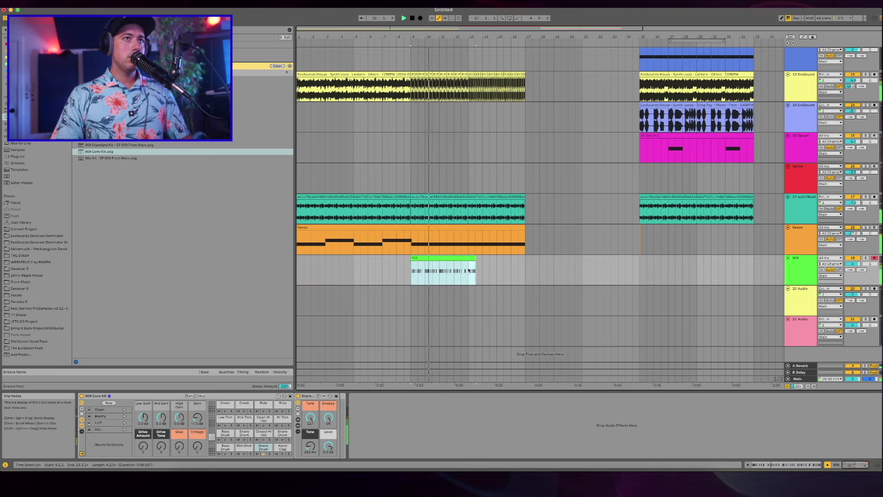
key(space)
Step: Consolidate the 909 recording into one clip spanning bars 9 to 17 and open its notes during playback
drag(517, 271, 409, 278)
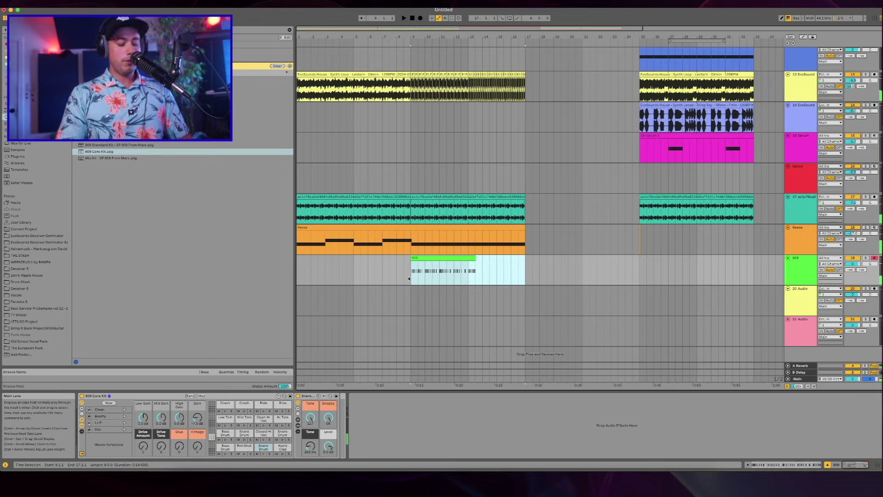
key(super+j)
double_click(425, 267)
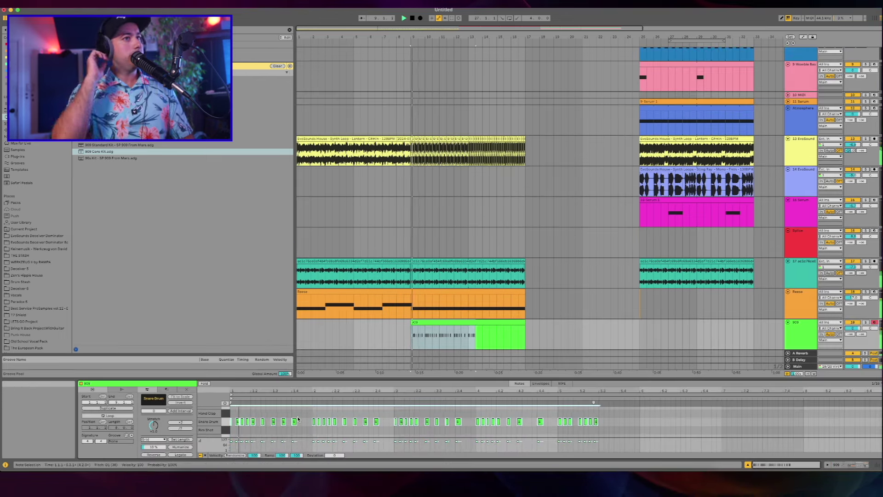
scroll(338, 429, down, 1)
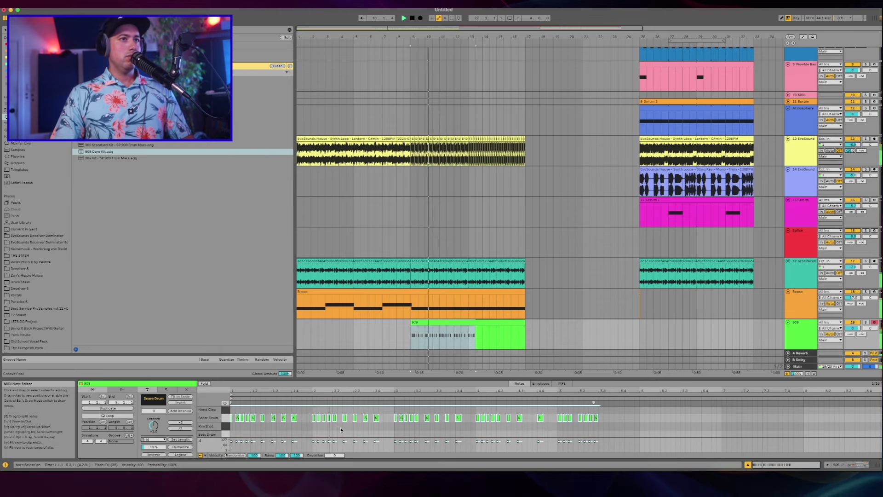
scroll(470, 418, up, 1)
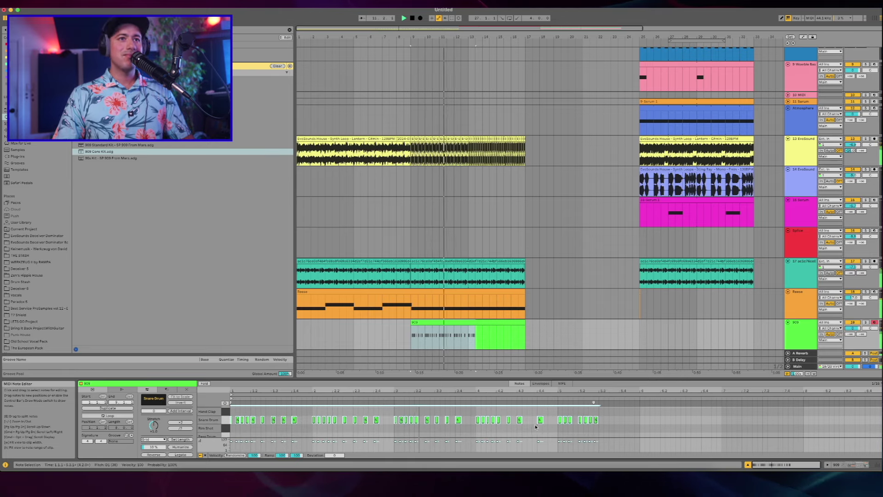
Step: Repeat the short snare slice near the start of the 909 clip's fifth bar until it fills the rest of the clip
click(571, 420)
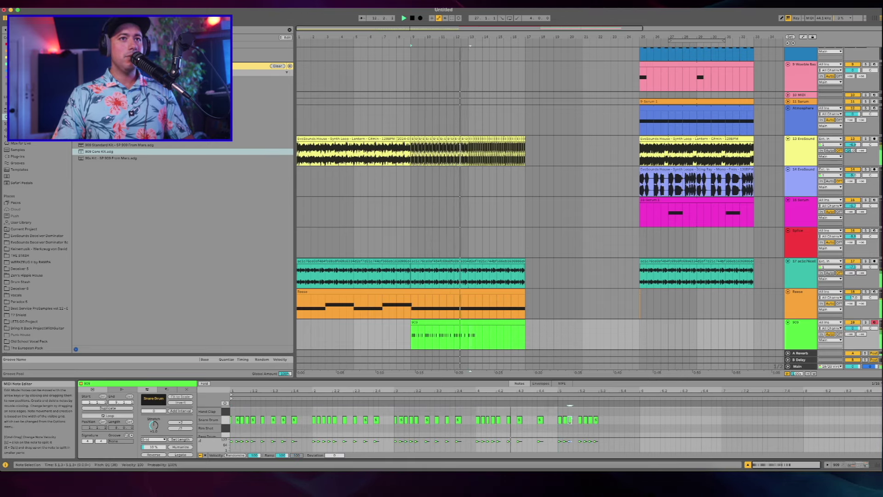
drag(577, 429, 563, 411)
key(super+d)
key(super+d)
key(super+d)
key(super+d)
key(super+d)
key(super+d)
key(super+d)
key(super+d)
key(super+d)
key(super+d)
key(super+d)
key(super+d)
key(super+d)
key(super+d)
key(super+d)
key(super+d)
key(super+d)
key(super+d)
key(super+d)
Step: Copy the Atmosphere clip from bar 25 to bar 1 and duplicate it so it covers the intro up to bar 17
scroll(545, 173, up, 3)
scroll(547, 174, up, 4)
scroll(557, 173, down, 3)
scroll(568, 174, up, 3)
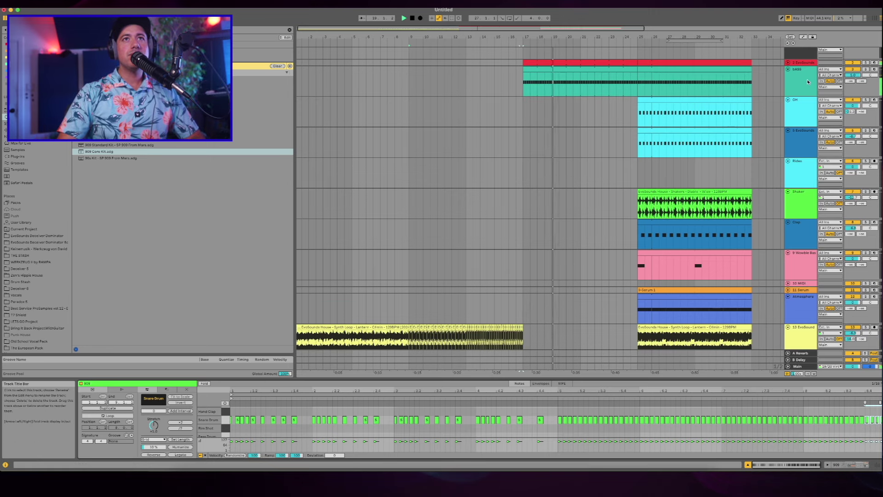
click(761, 72)
scroll(667, 207, down, 3)
click(666, 249)
key(super+c)
scroll(506, 251, left, 1)
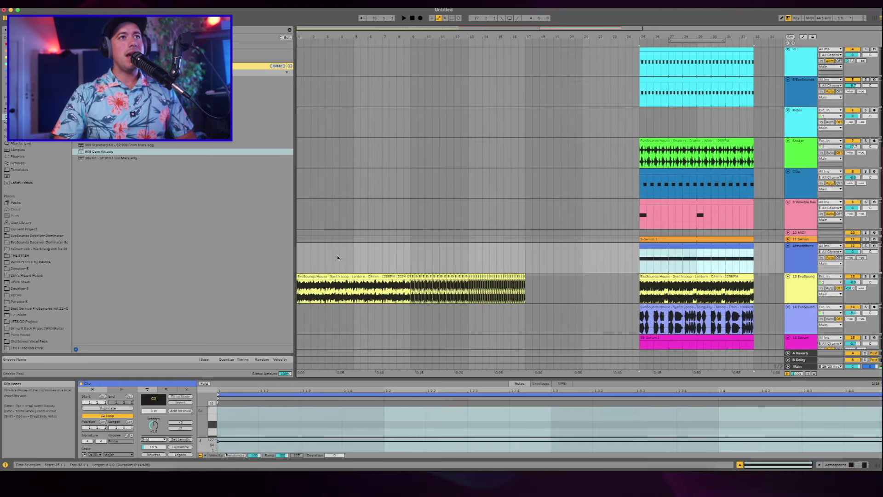
click(299, 263)
key(super+v)
key(space)
key(super+d)
scroll(331, 248, down, 5)
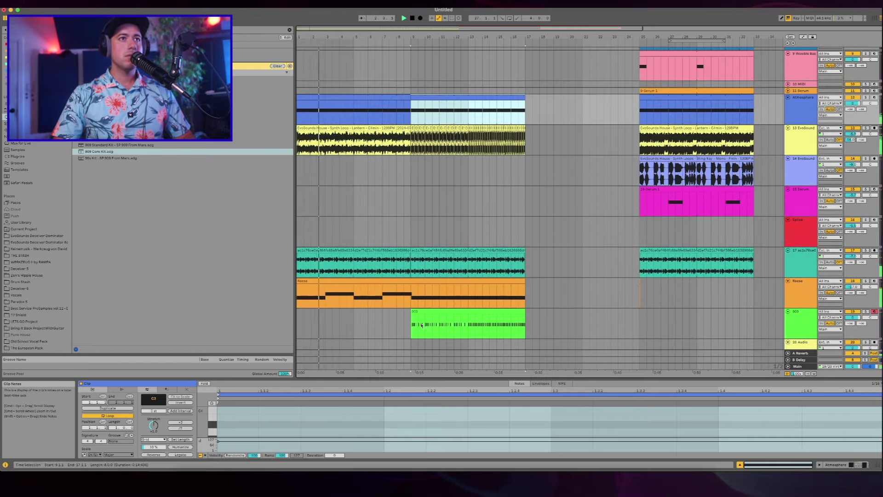
Step: Copy the EvoSounds rides clip from bar 25 to bar 1 and duplicate it up to bar 17
scroll(669, 177, up, 5)
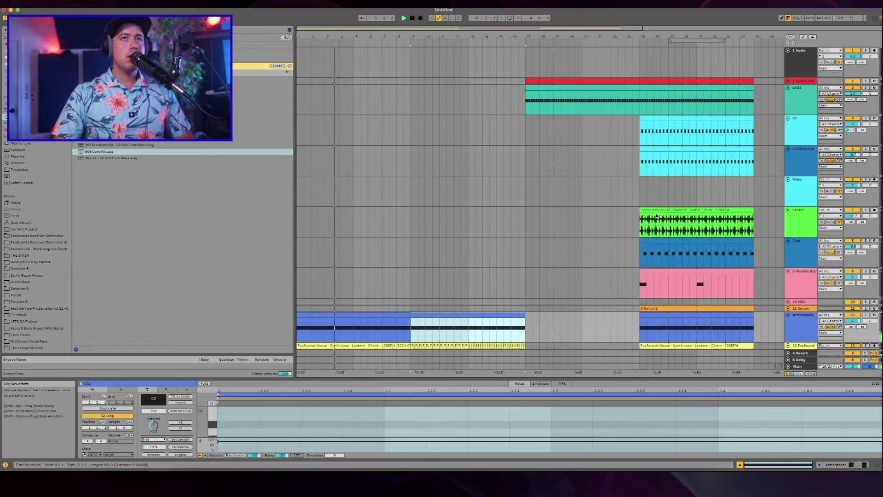
click(659, 150)
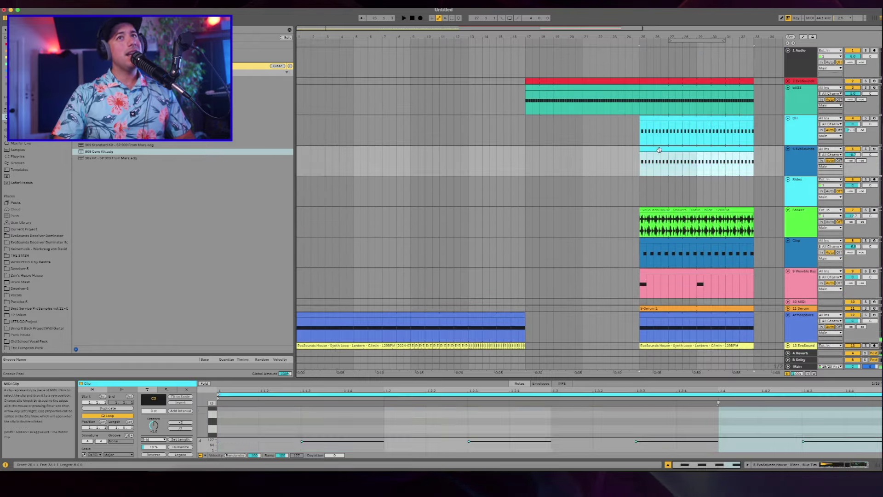
click(301, 176)
key(super+v)
key(space)
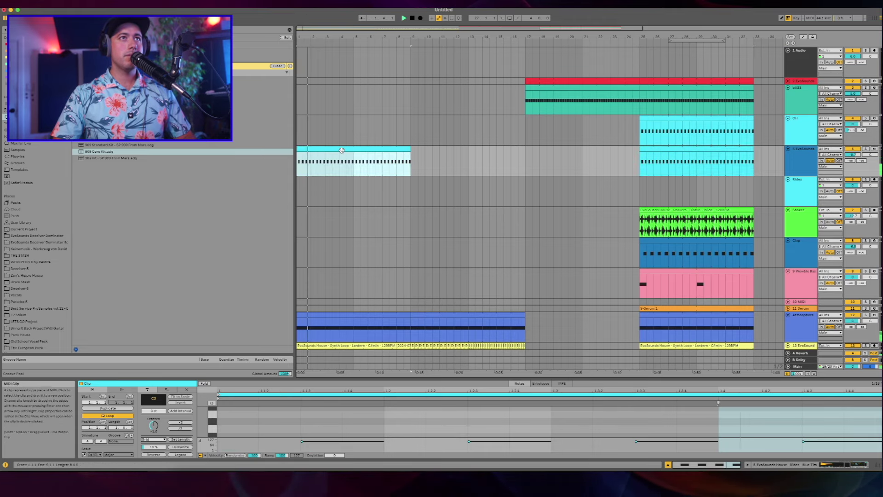
key(super+d)
Step: Copy the magenta Serum clip from bar 25 to bar 1 on its track and play the intro from bar 3
scroll(578, 248, down, 5)
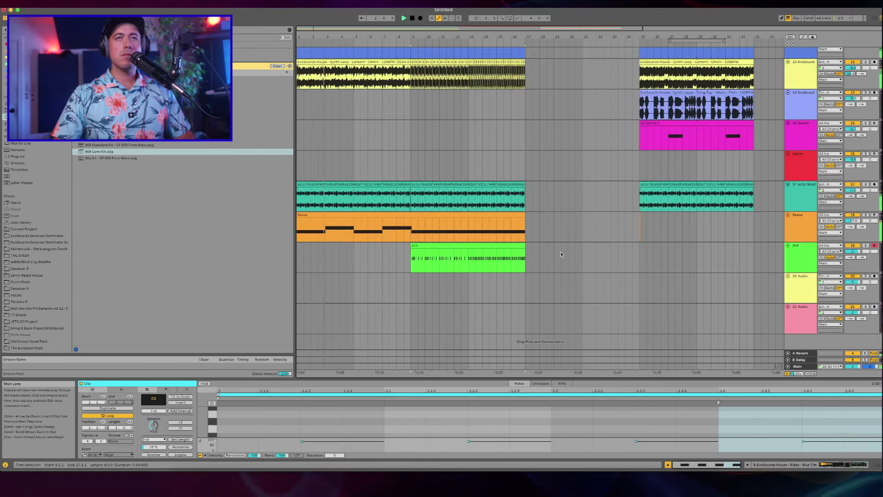
click(677, 188)
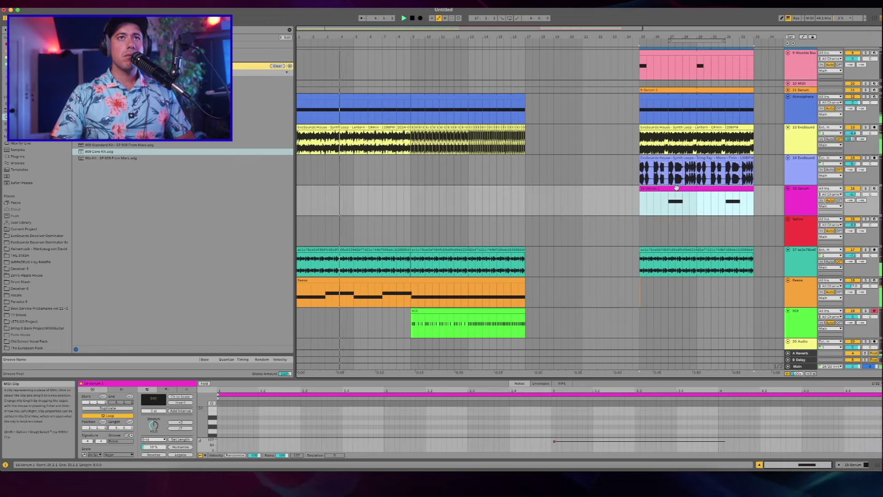
click(302, 205)
key(space)
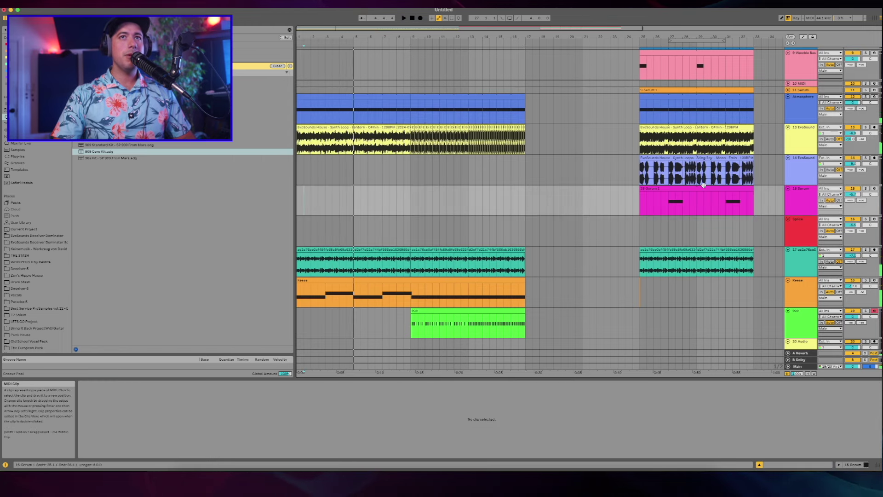
click(693, 188)
scroll(598, 198, down, 1)
click(301, 204)
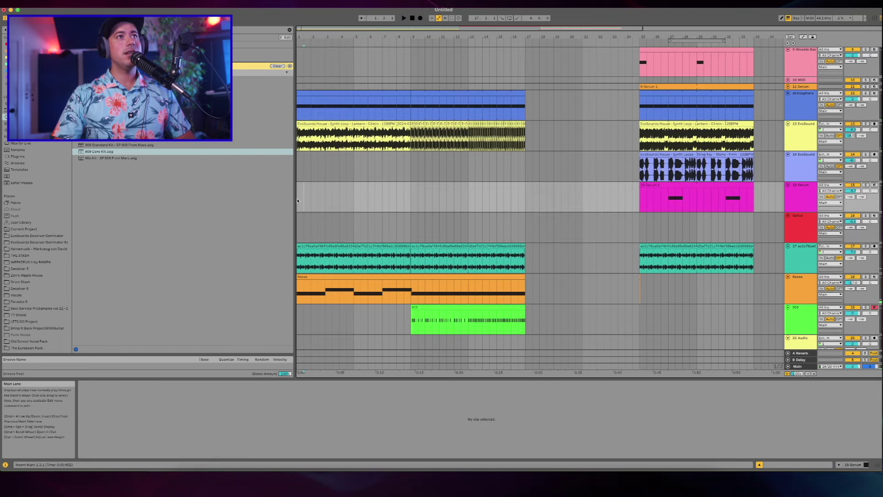
key(super+v)
key(space)
click(326, 197)
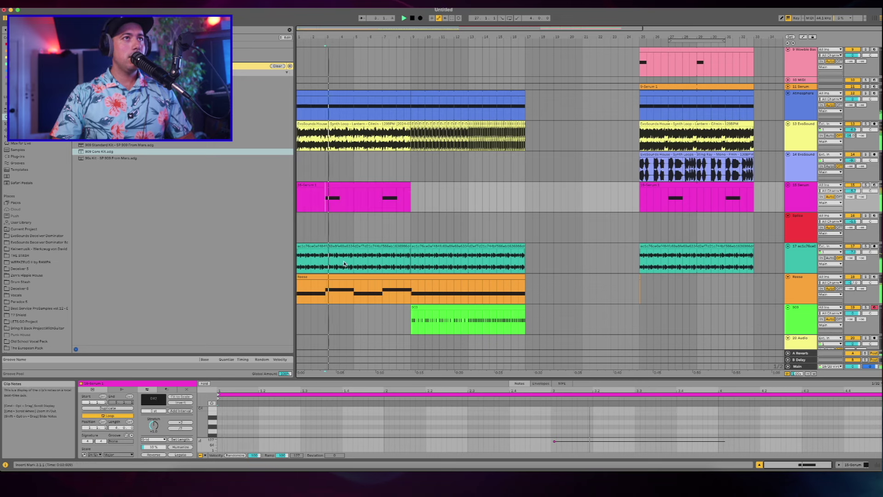
Step: In the magenta Serum track's plug-in, move Reverb below Delay at the end of the effects chain and adjust the Moments macro
key(shift+Tab)
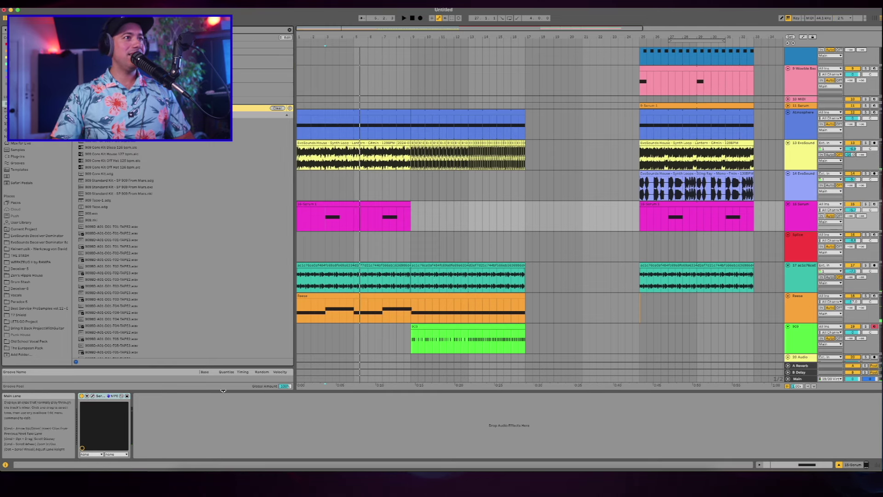
click(93, 396)
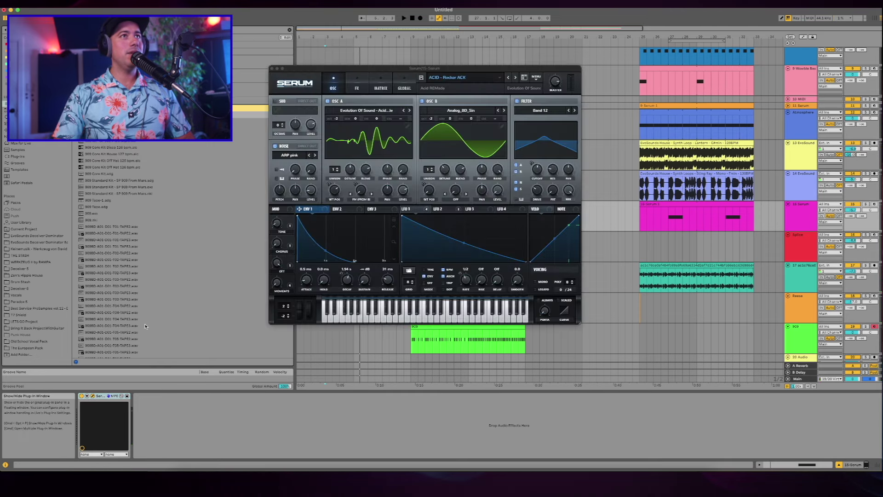
click(357, 86)
key(space)
click(285, 185)
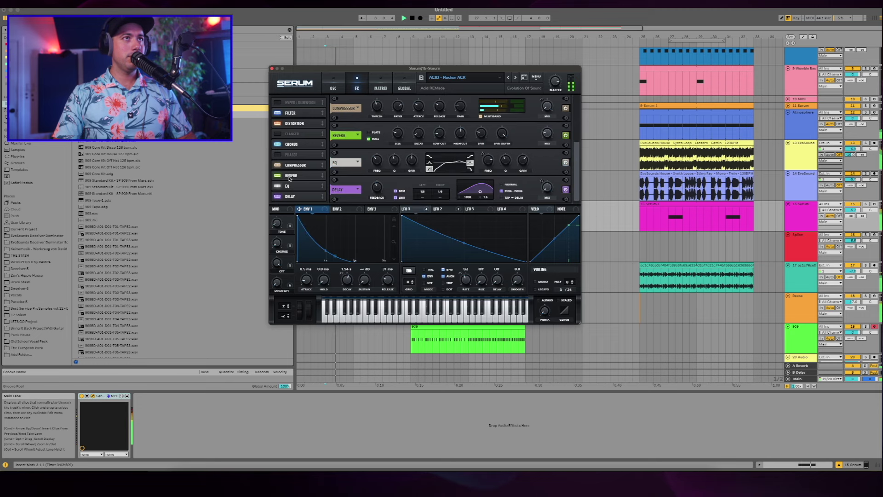
click(289, 198)
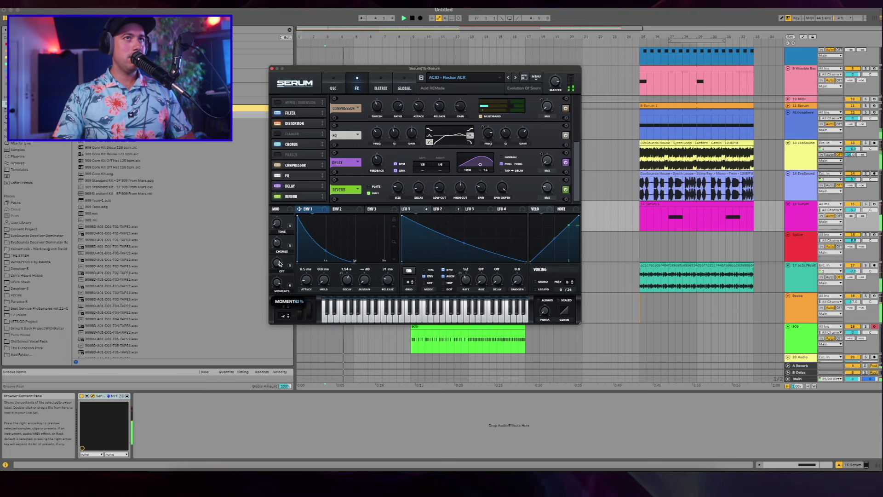
drag(279, 267, 276, 283)
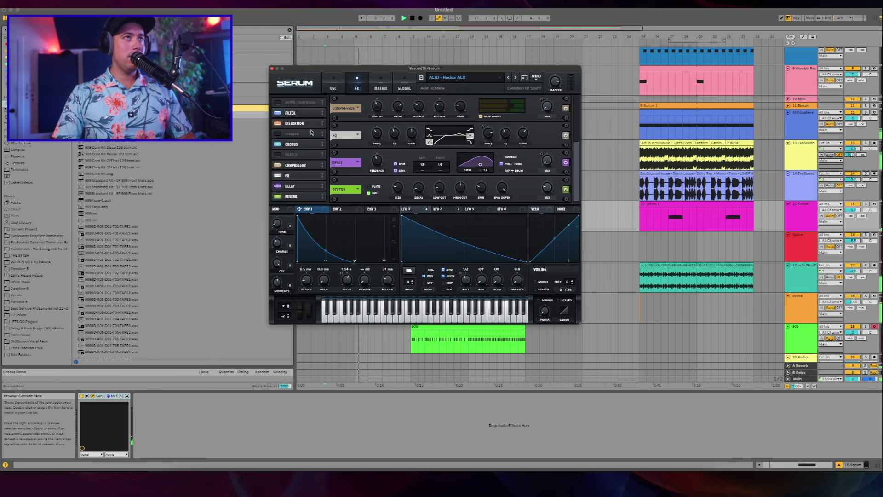
click(273, 69)
Step: Insert an audio track below the 909 track, name it "uplifter", and add another audio track beneath it
scroll(722, 293, down, 3)
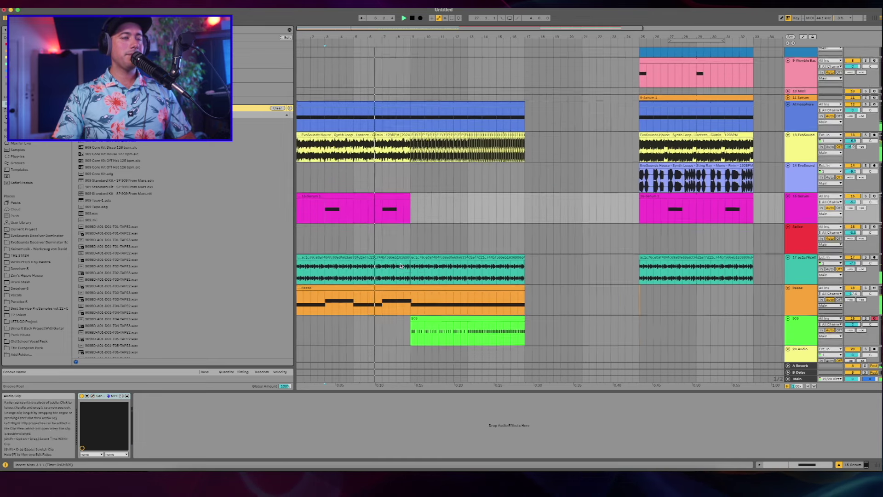
key(super+t)
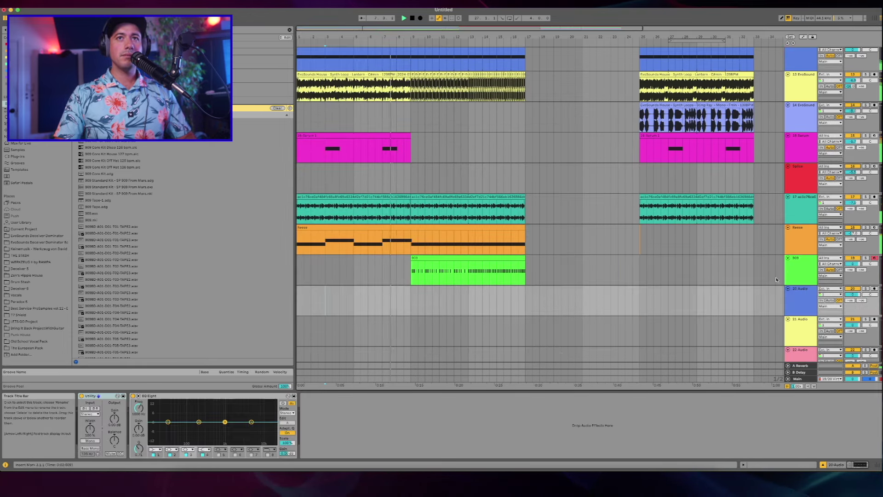
text(uplifter)
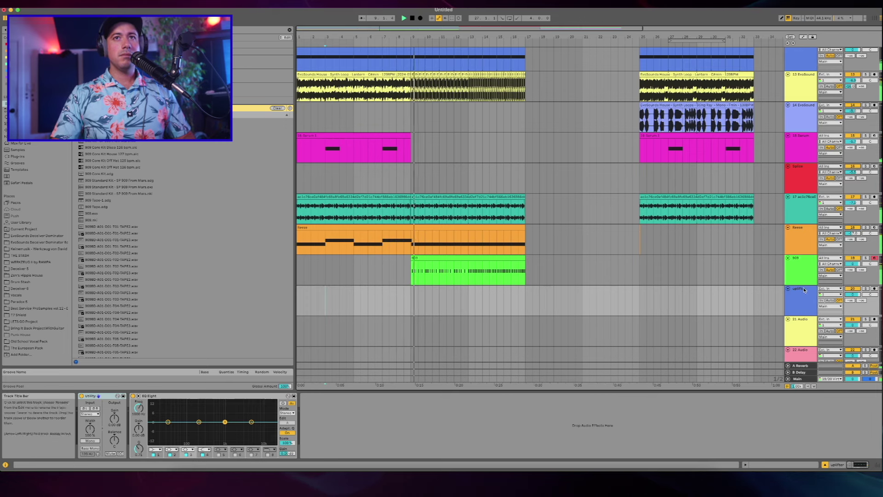
key(Return)
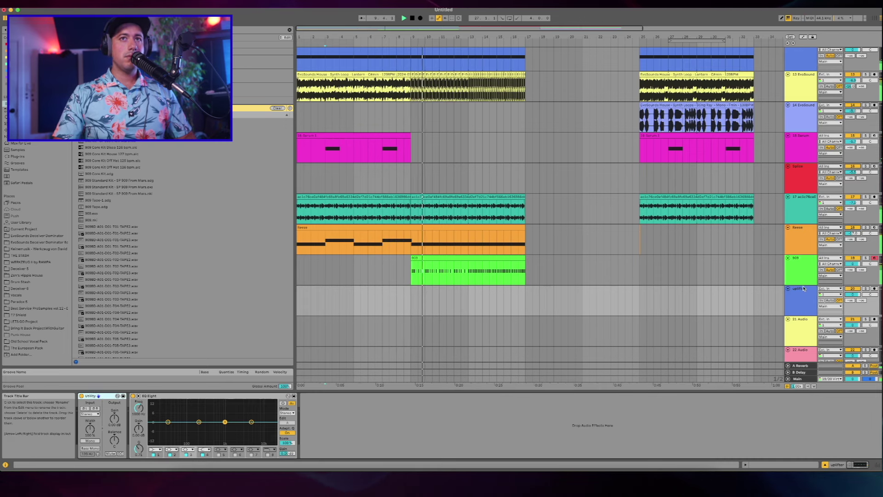
click(796, 317)
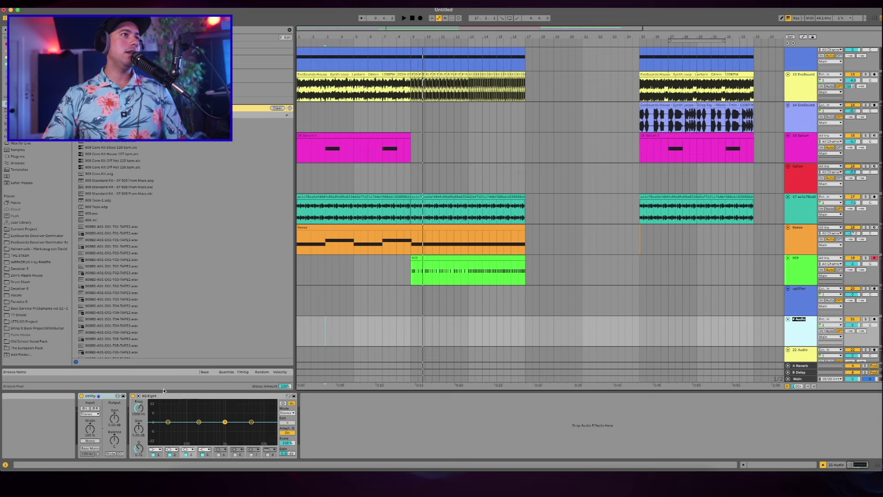
Step: Open the Downlifters folder of the EvoSounds Deceiver Dominator library in the browser
click(49, 236)
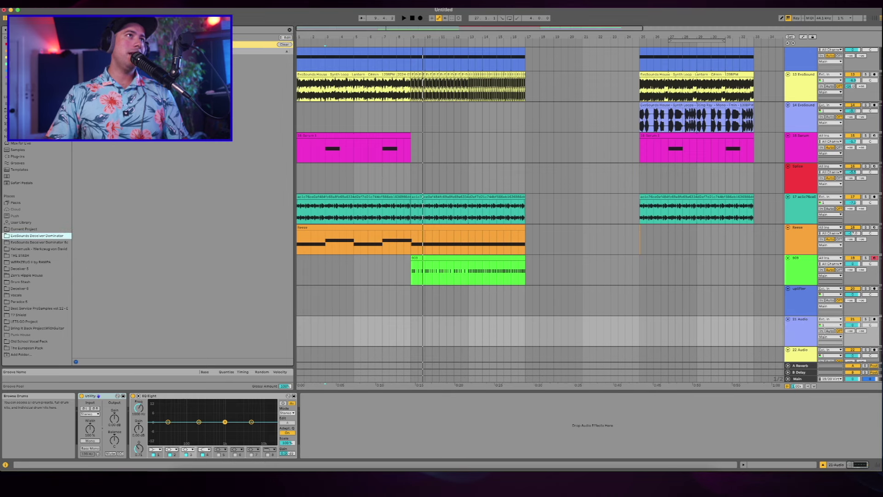
click(290, 31)
scroll(149, 249, down, 3)
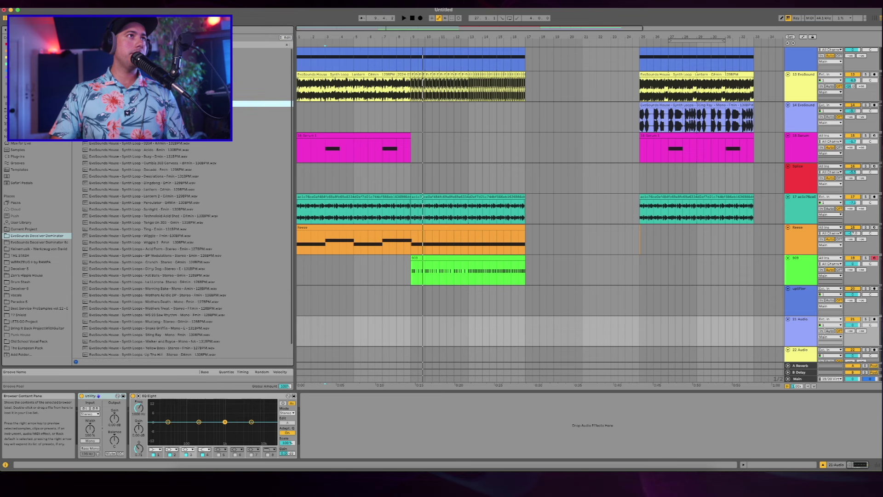
click(97, 77)
key(Down)
key(Right)
key(Down)
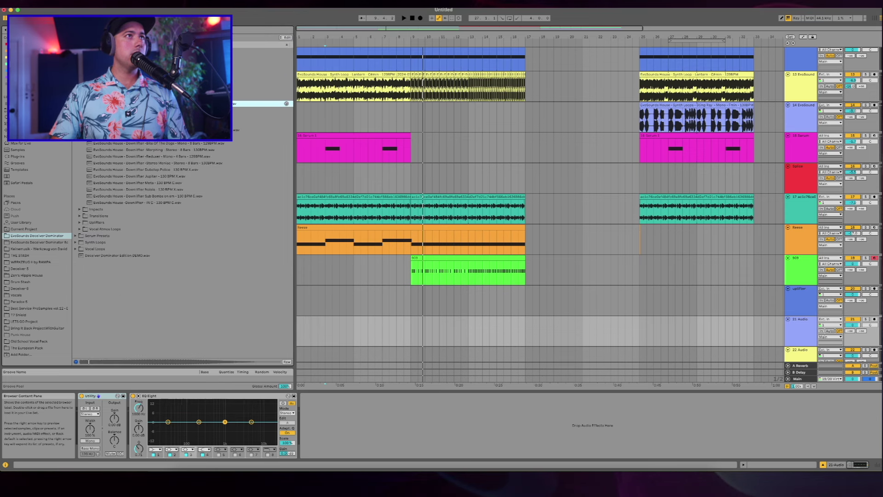
Step: Place the "Bite Of The Dogs" 8-bar downlifter at bar 9 on the new audio track and play into it
click(150, 144)
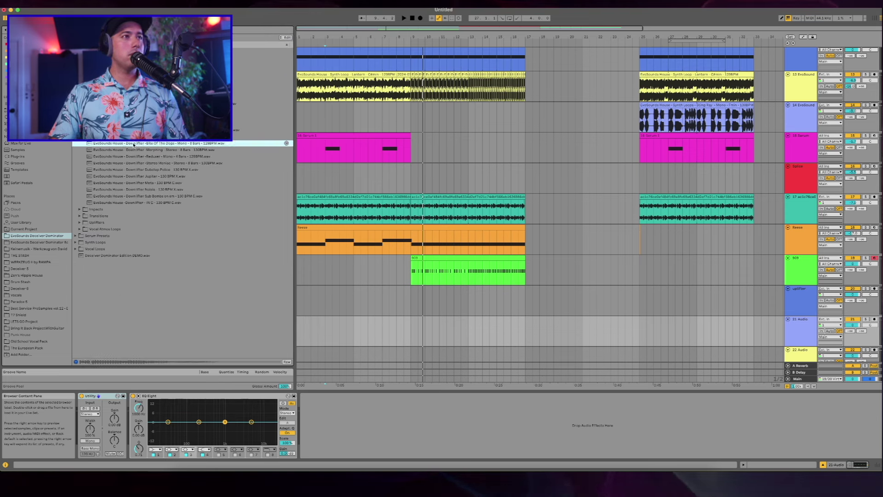
drag(265, 272, 411, 338)
key(space)
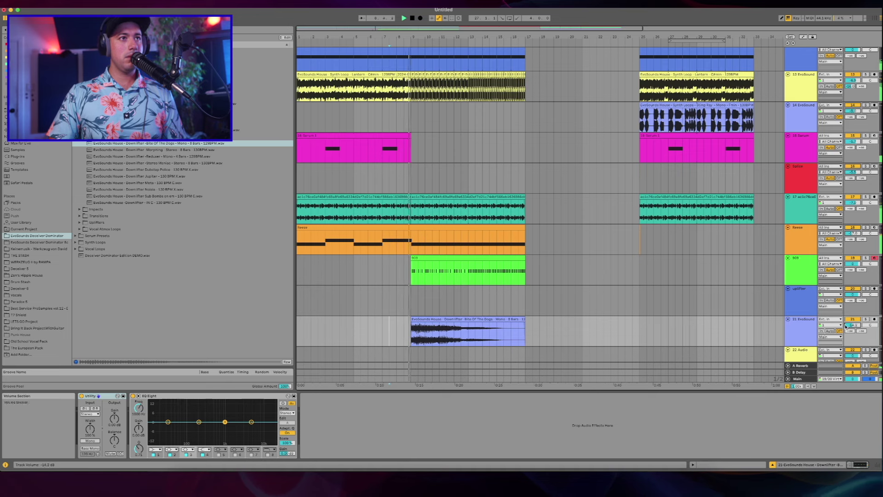
Step: Apply a low cut at about 380 Hz with the second EQ Eight band on the downlifter track
click(171, 449)
click(171, 410)
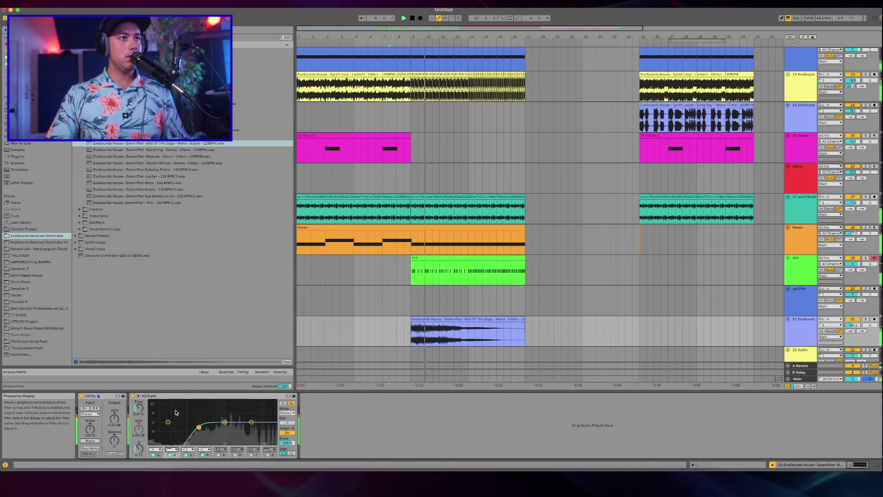
drag(200, 429, 209, 428)
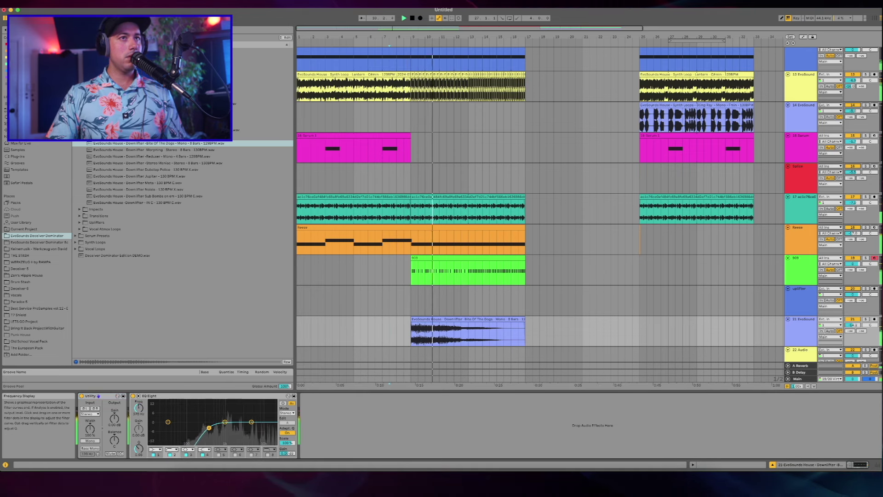
Step: Split the downlifter clip at bar 13 and duplicate its first four bars over bars 13 to 17
click(471, 335)
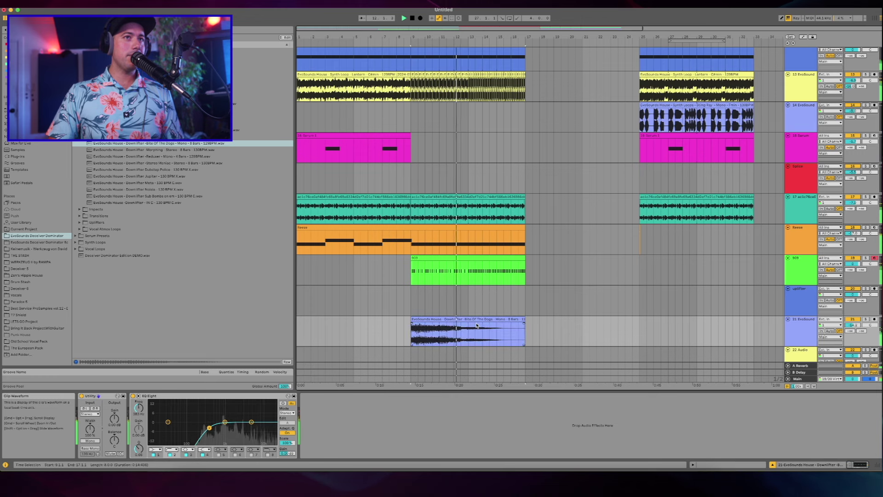
click(462, 326)
drag(462, 329, 410, 326)
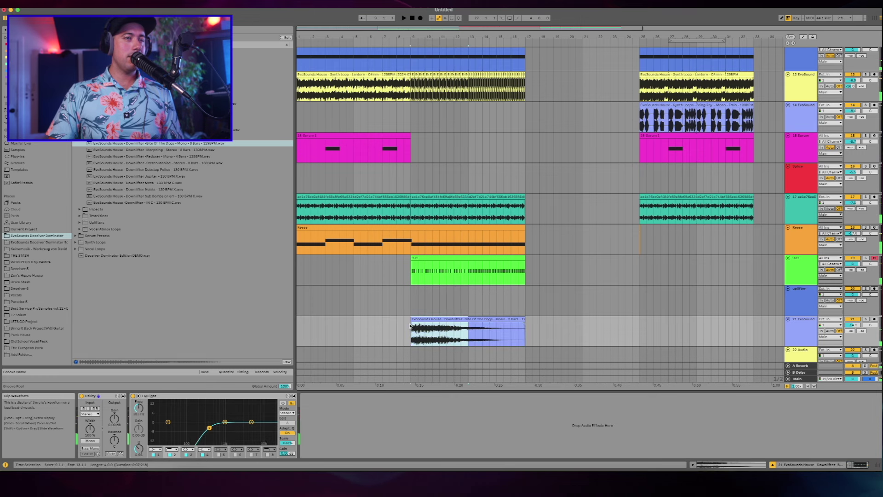
key(super+e)
click(479, 320)
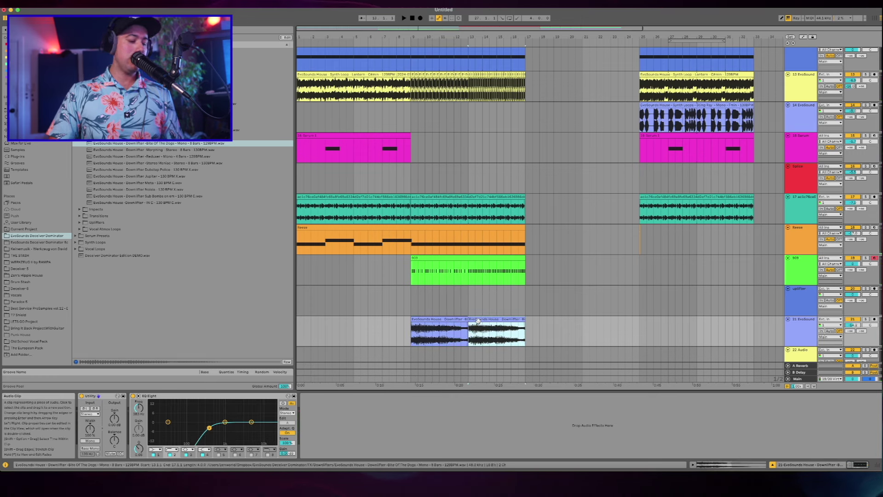
double_click(478, 321)
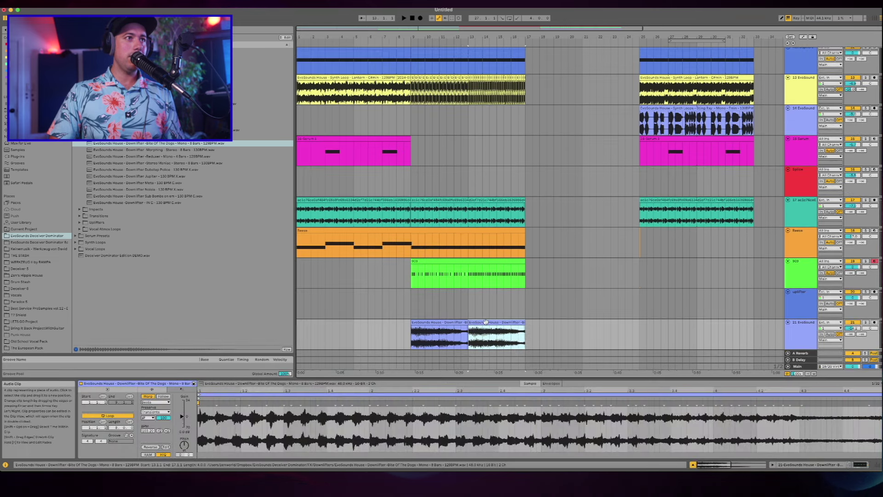
click(148, 396)
click(487, 322)
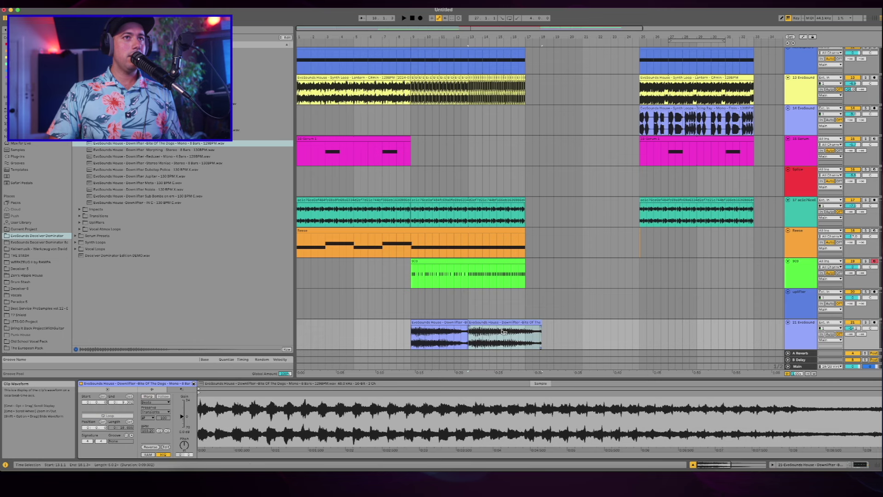
right_click(495, 329)
key(Escape)
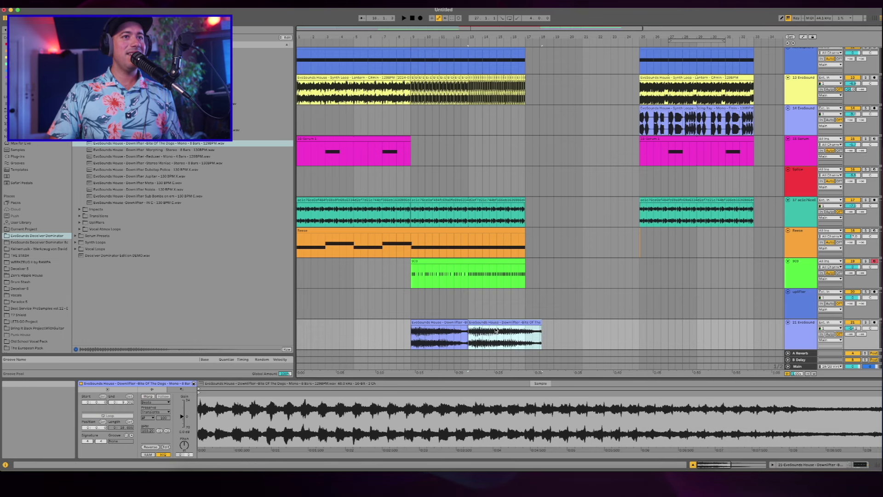
right_click(454, 428)
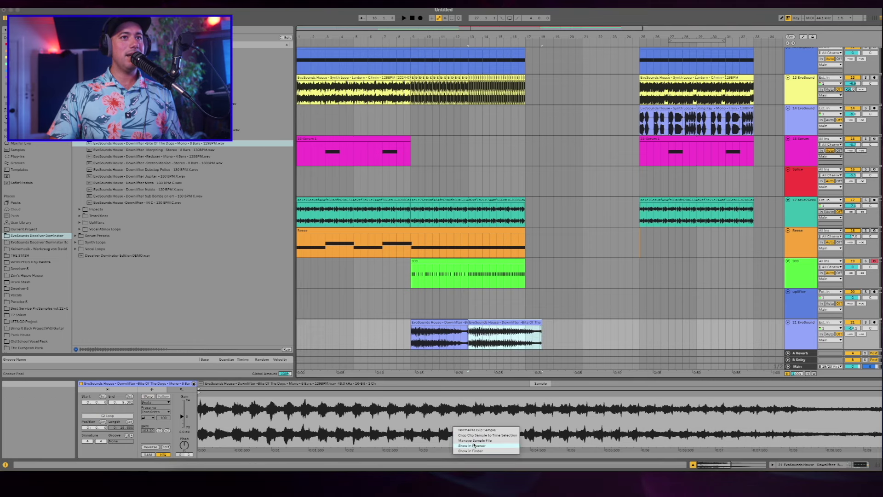
click(148, 396)
click(148, 396)
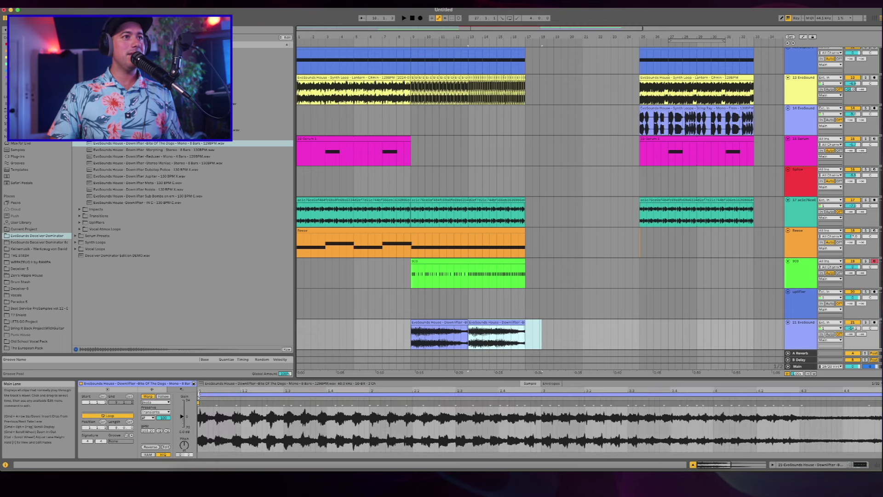
right_click(278, 420)
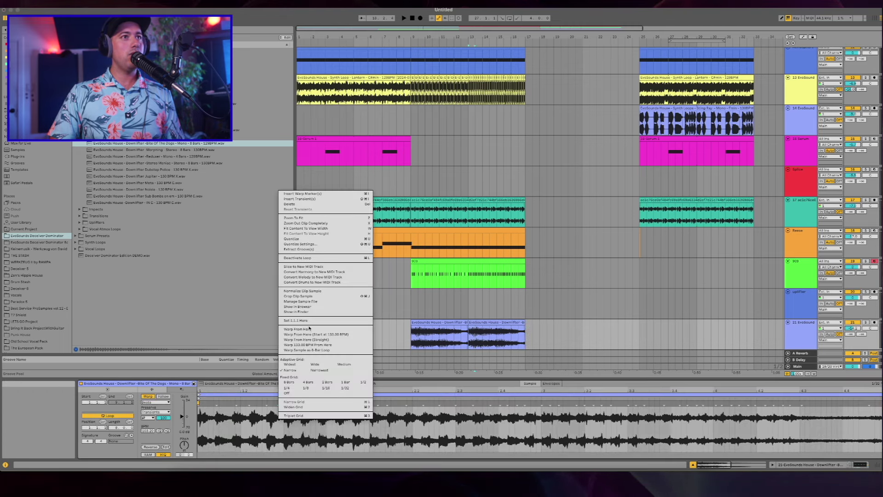
click(299, 393)
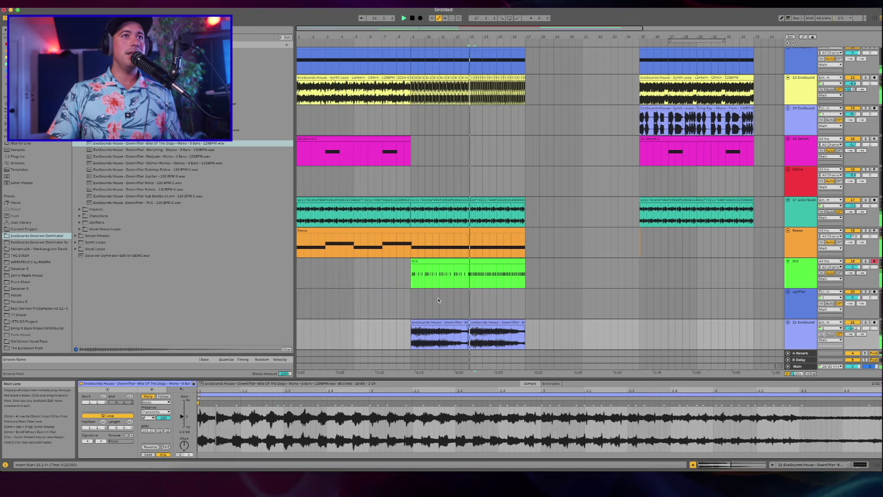
Step: Reverse the second downlifter clip and adjust the downlifter track's volume while playing from bar 9
click(479, 320)
key(r)
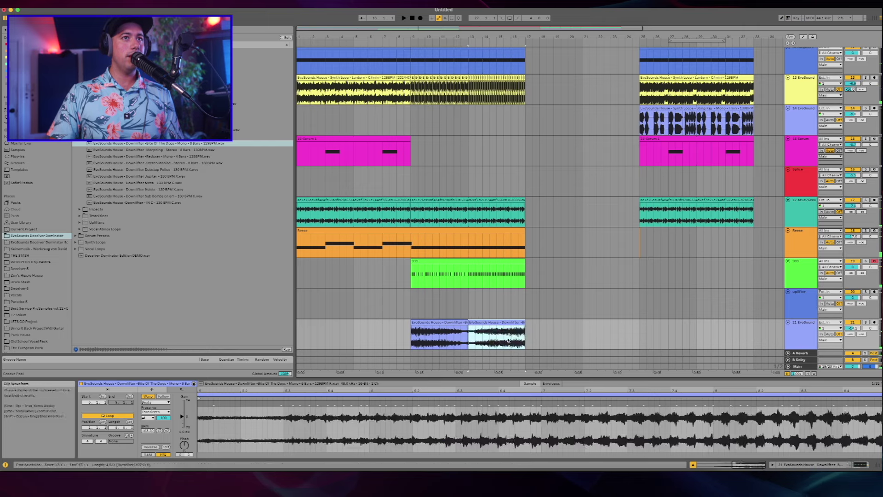
click(454, 323)
key(space)
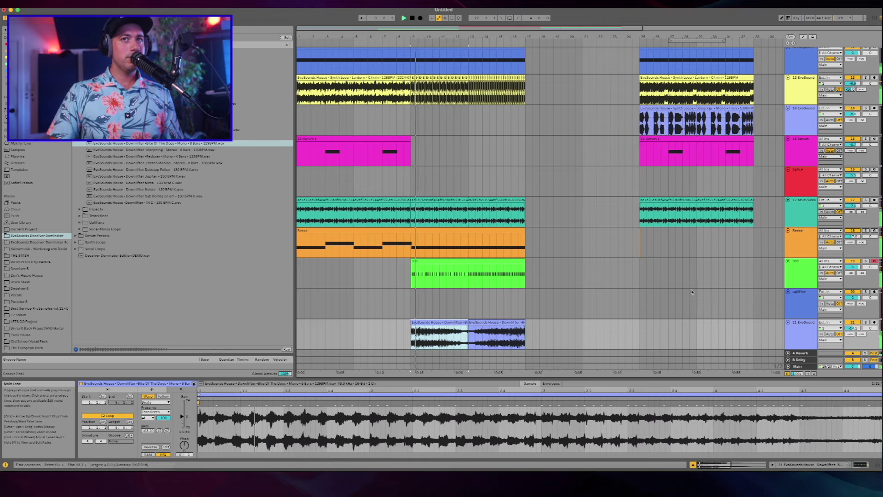
drag(852, 329, 852, 323)
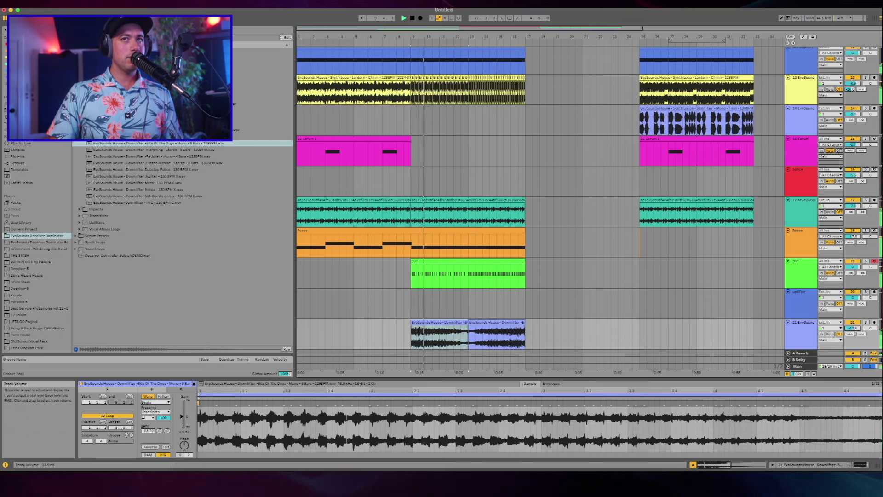
Step: Play the end of the intro from bar 15 and adjust the Reverb send of the yellow Lantern track
right_click(497, 272)
click(810, 273)
scroll(435, 265, up, 8)
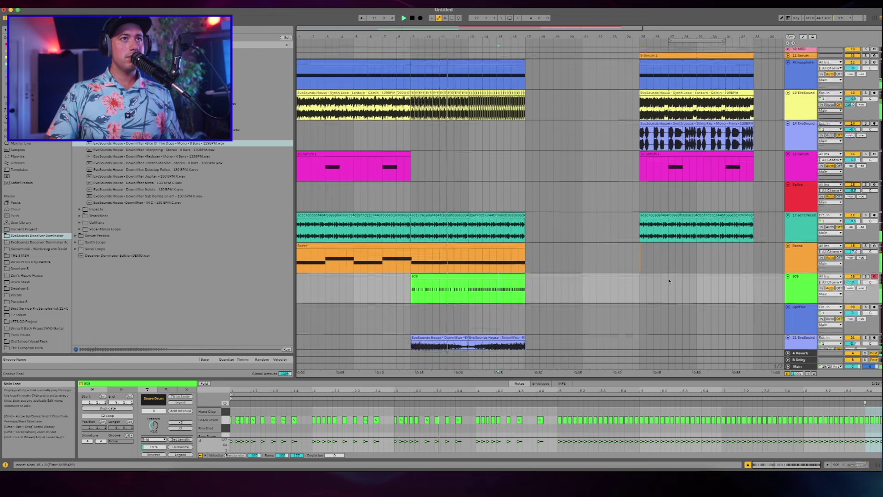
scroll(435, 265, down, 2)
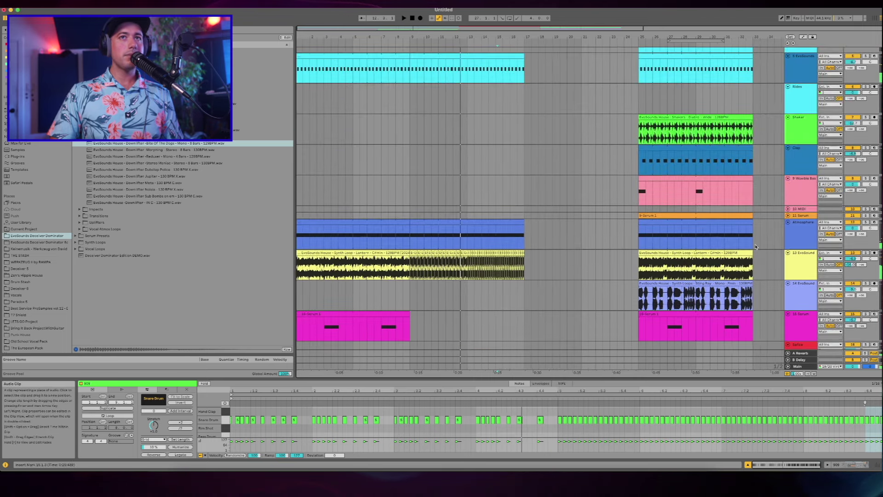
click(805, 261)
key(space)
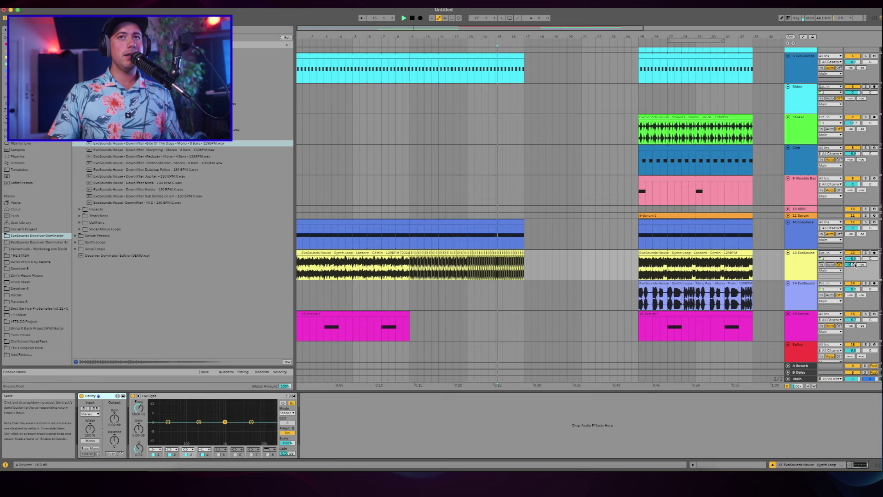
Step: Apply a low cut at about 375 Hz with the second EQ Eight band on the yellow Lantern track while playing from the start
click(306, 253)
click(170, 450)
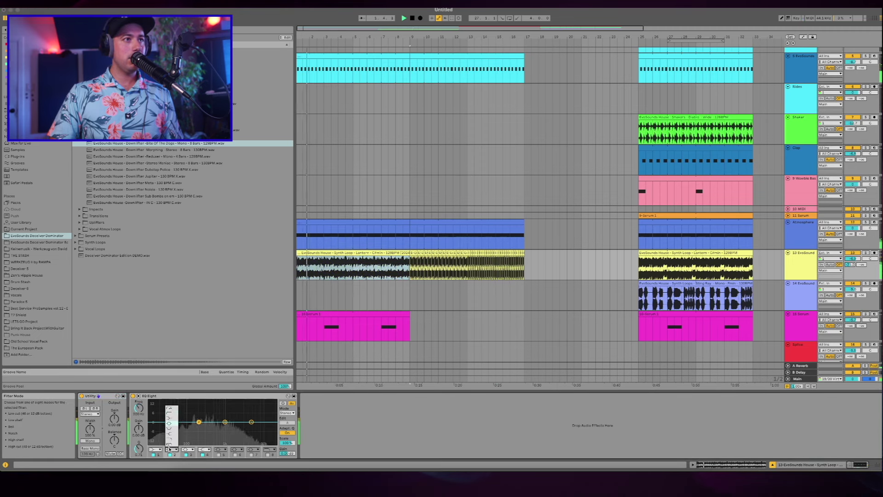
click(171, 411)
click(171, 450)
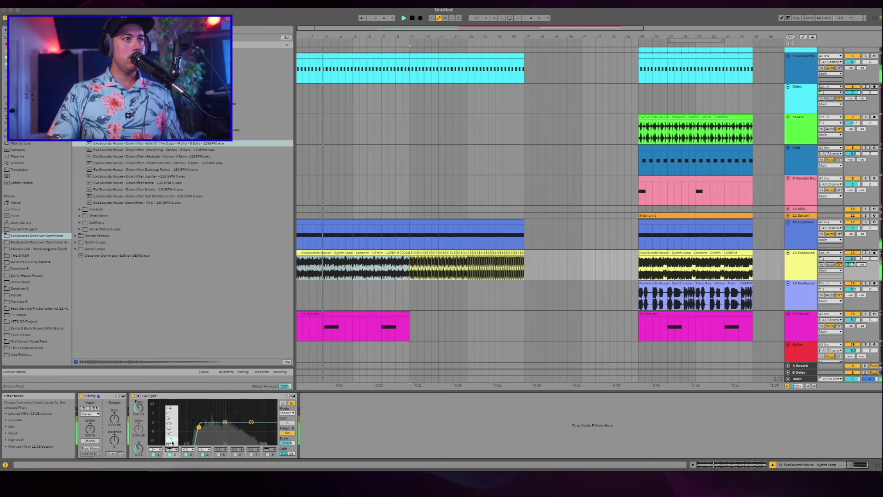
drag(199, 427, 209, 427)
Step: Adjust the magenta Serum track's volume and move the Lantern track's low cut to a lower frequency
drag(854, 320, 854, 321)
scroll(540, 207, down, 1)
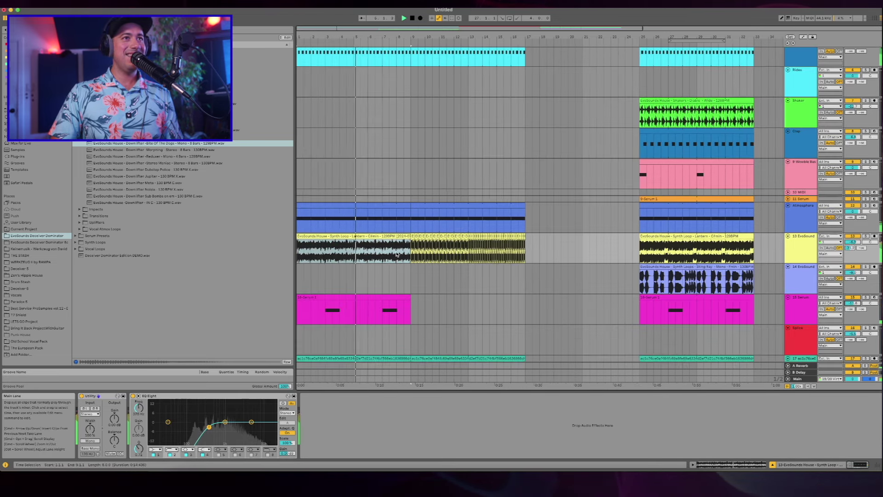
click(333, 237)
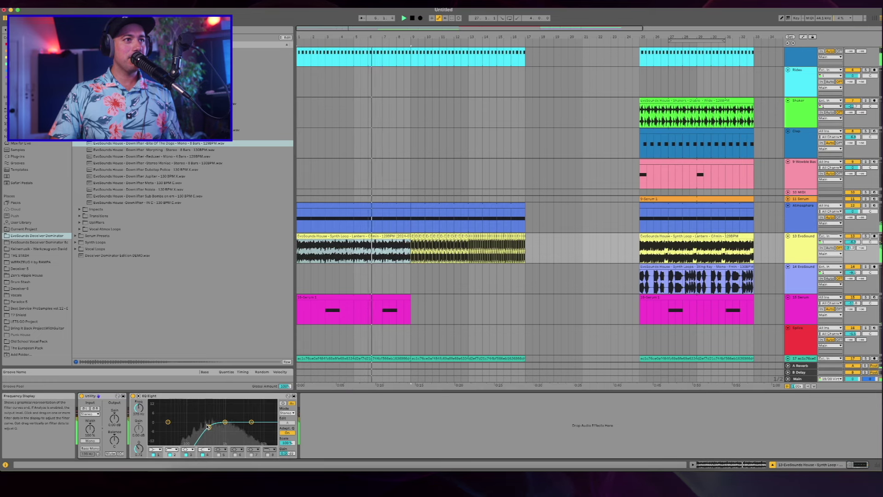
drag(209, 427, 201, 428)
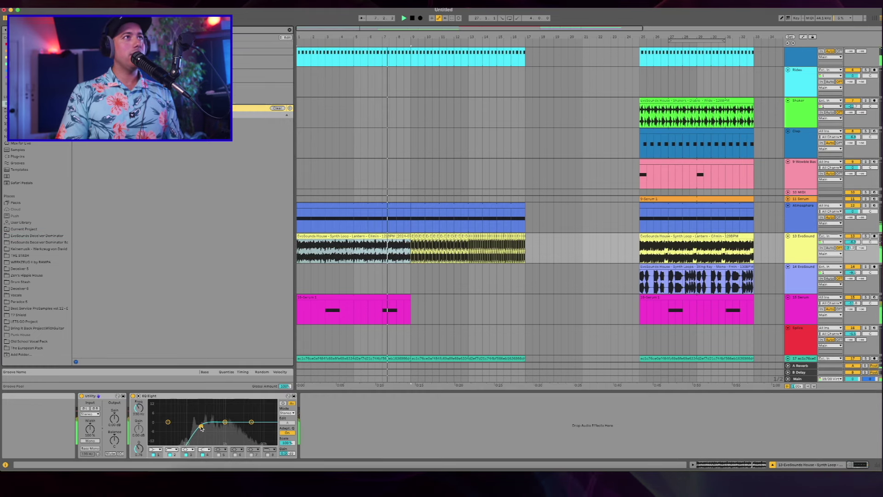
Step: Add the Bass Kleph Easy Wash Out rack to the Lantern track and automate its Wash Out macro rising from bar 9 to bar 17
drag(249, 120, 334, 413)
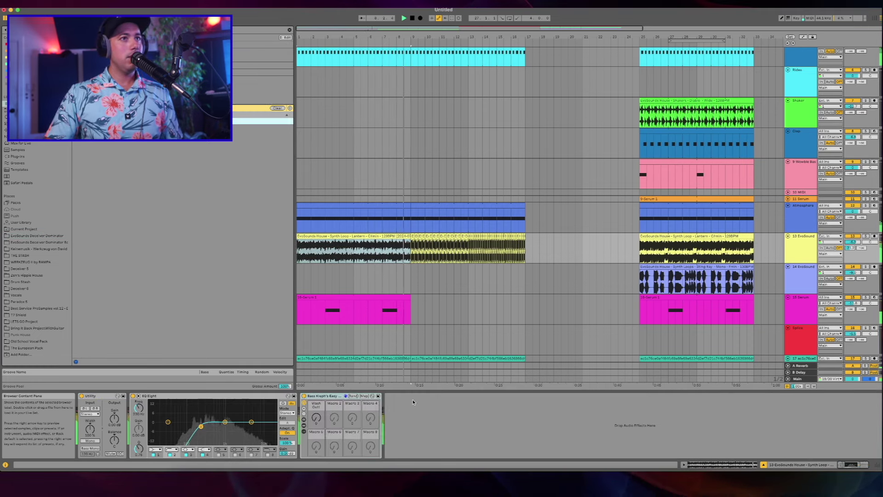
right_click(316, 418)
click(389, 209)
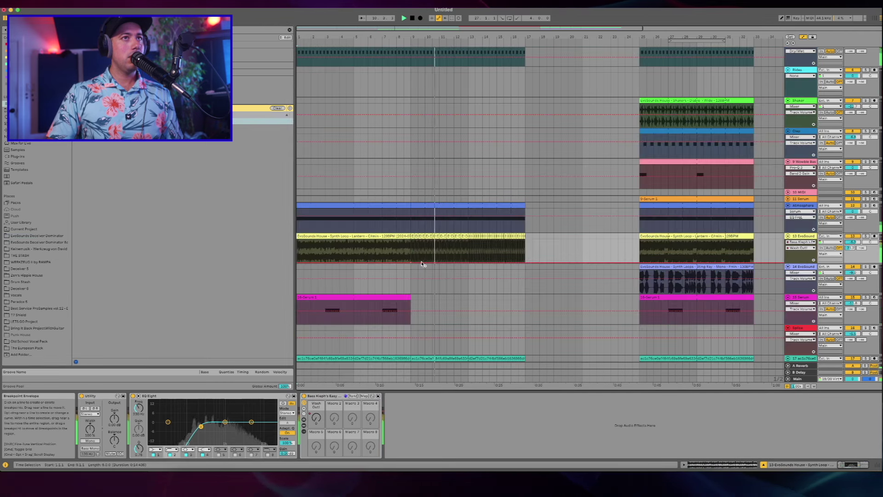
drag(427, 263, 526, 252)
scroll(433, 206, down, 5)
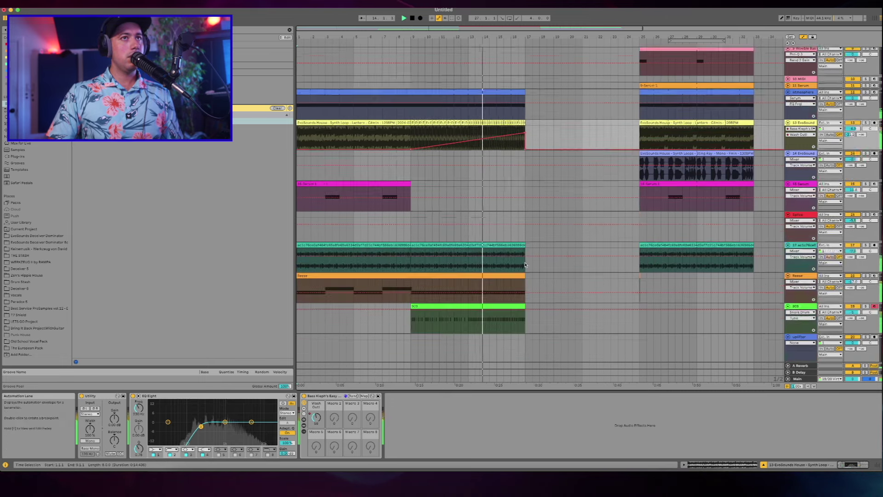
Step: Select the snare pad in the 909 kit and replay the end of the build-up from about bar 15
click(433, 206)
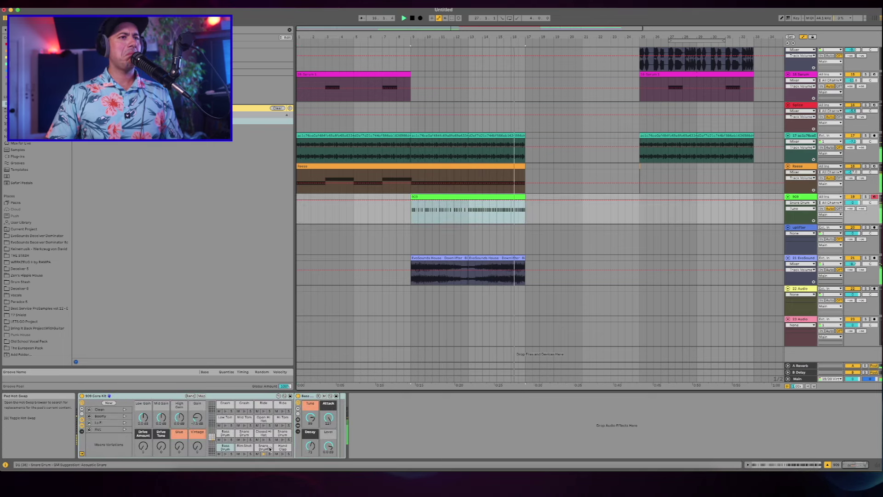
scroll(457, 220, up, 8)
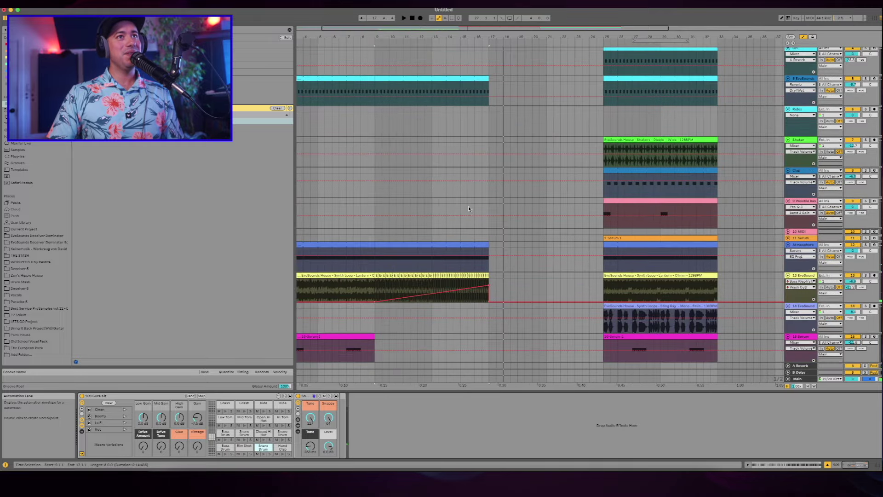
click(470, 208)
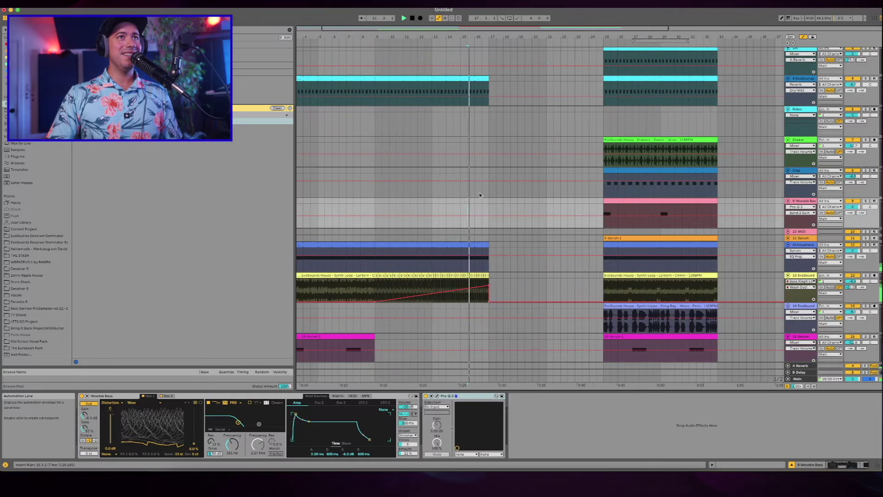
Step: Insert two bars of silence at bar 17 across all tracks
drag(476, 52, 499, 411)
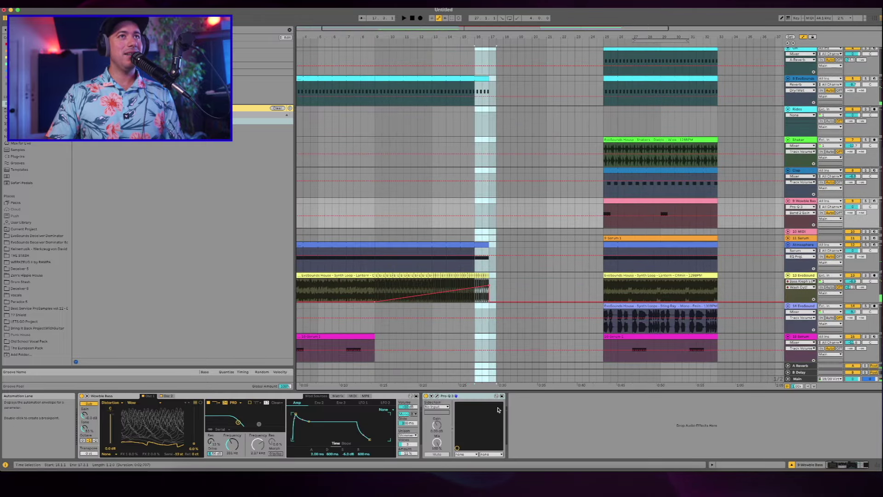
drag(490, 62, 541, 261)
key(super+a)
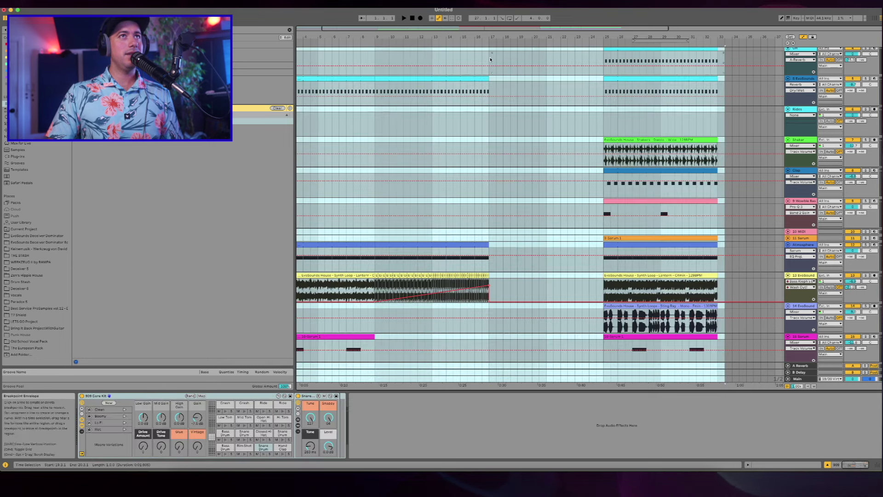
click(489, 50)
drag(491, 55, 519, 395)
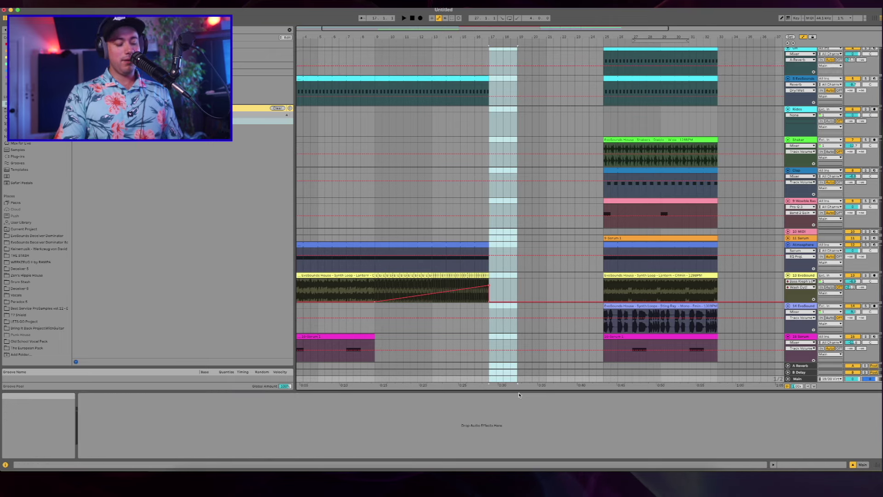
key(super+i)
Step: Extend the teal loop on track 17 to bar 19 and delete its portion between bars 17 and 18
click(454, 150)
key(space)
scroll(472, 133, down, 10)
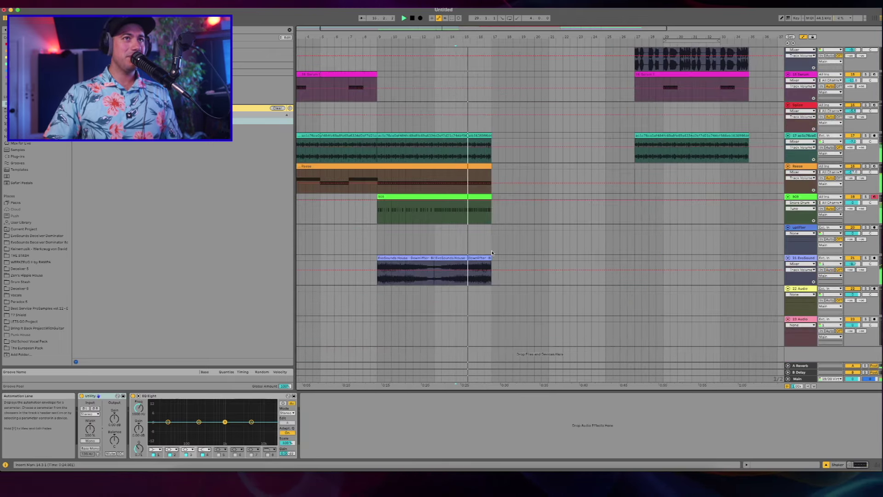
click(489, 135)
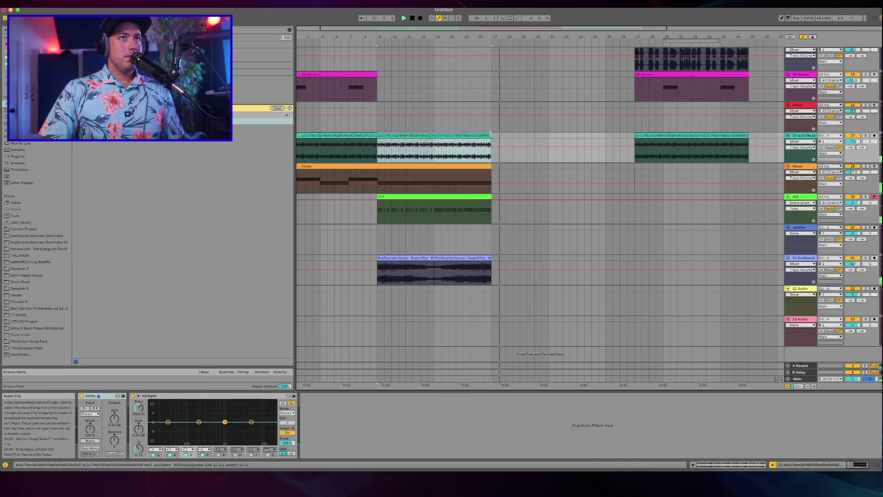
mouse_move(490, 134)
mouse_down()
mouse_move(520, 135)
mouse_move(493, 137)
mouse_up()
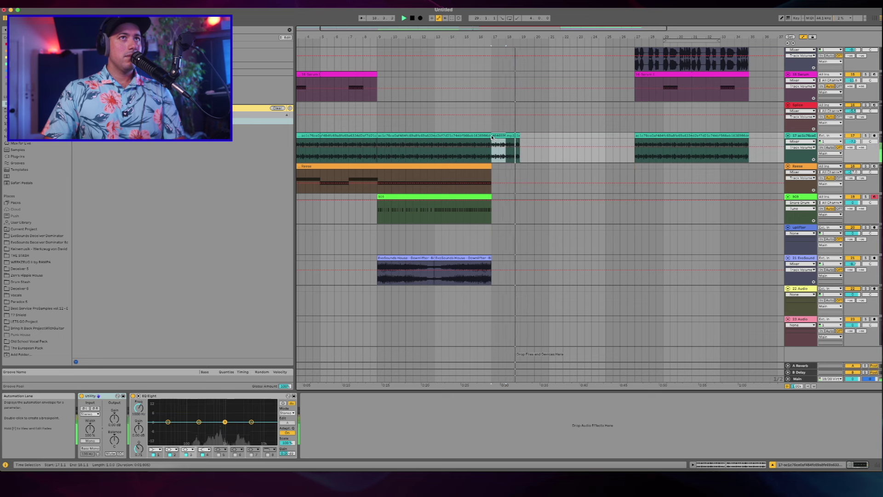
key(Delete)
Step: Adjust the end of the one-bar teal clip at bar 18 and play it back
click(514, 136)
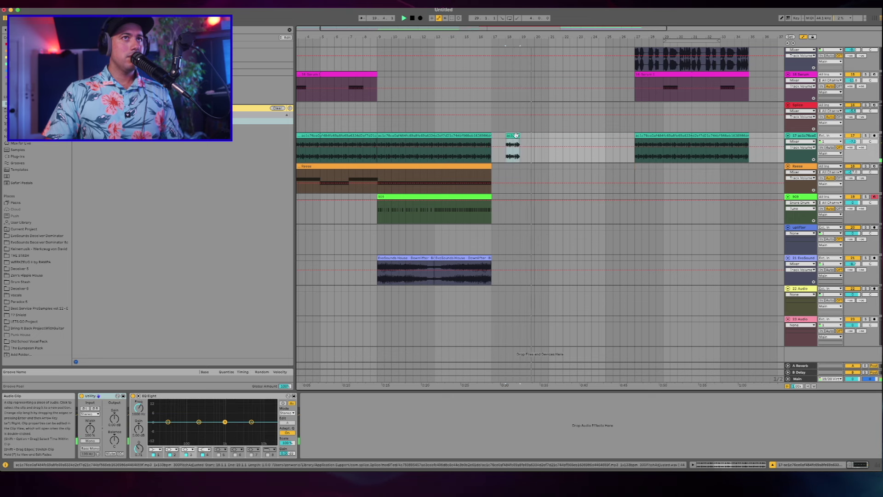
drag(525, 136, 521, 138)
key(space)
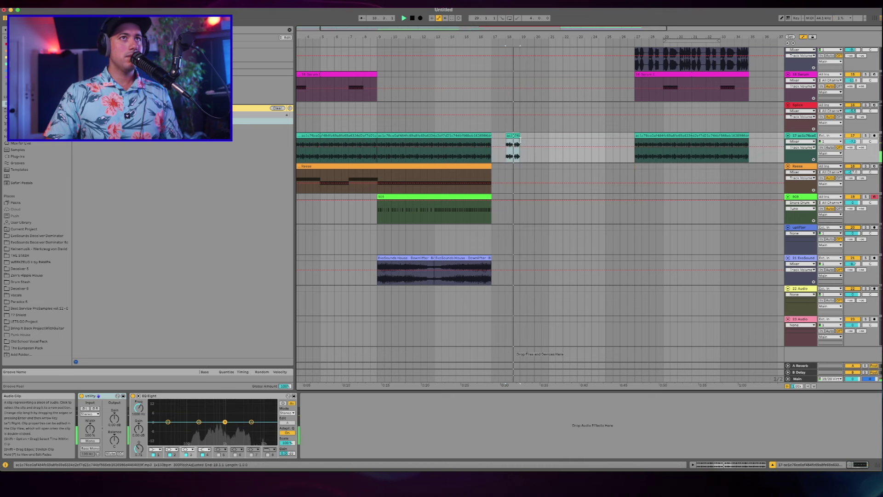
Step: Copy the pink Wobble Bass clip from bar 27 to bar 19 and play the drop from there
scroll(521, 142, up, 10)
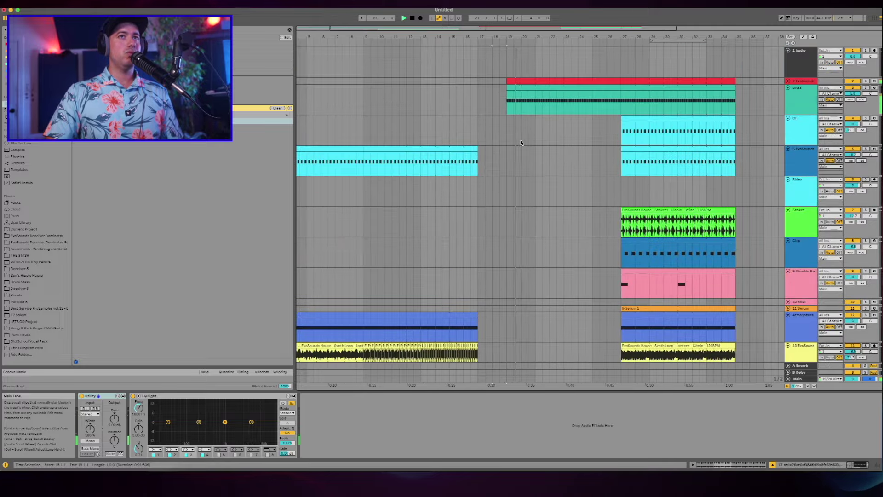
click(648, 271)
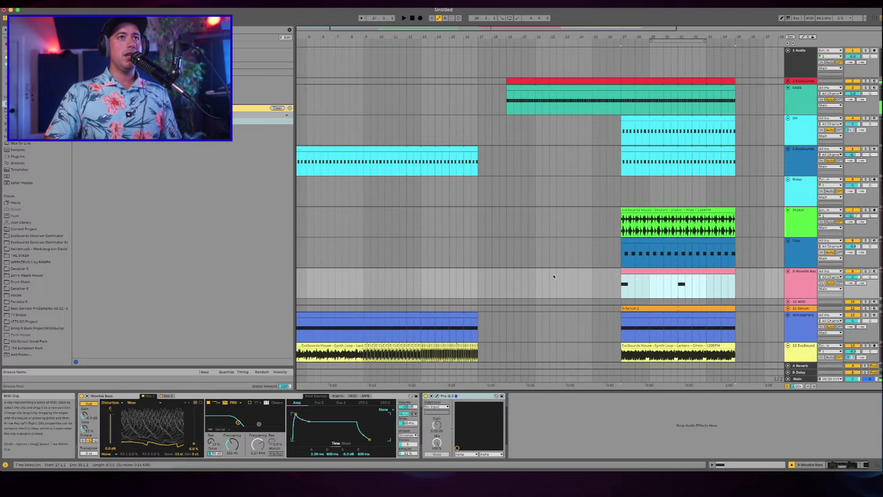
click(507, 283)
key(ctrl+v)
key(space)
scroll(436, 217, left, 4)
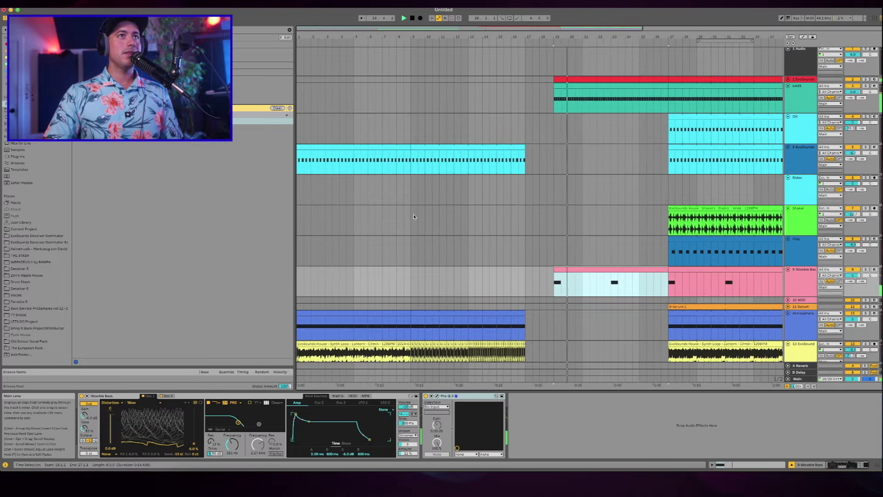
Step: Play the intro from the beginning and replay the build-up from the 909 clip at bar 9
click(336, 146)
scroll(336, 145, down, 10)
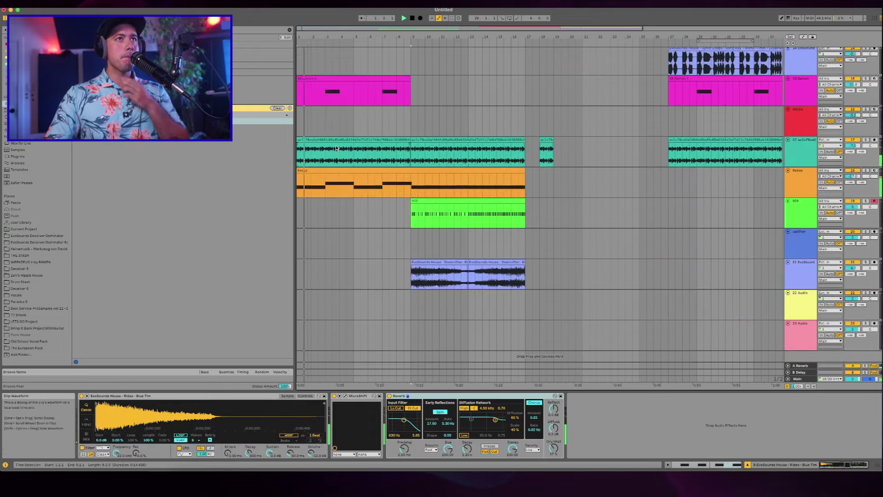
click(432, 201)
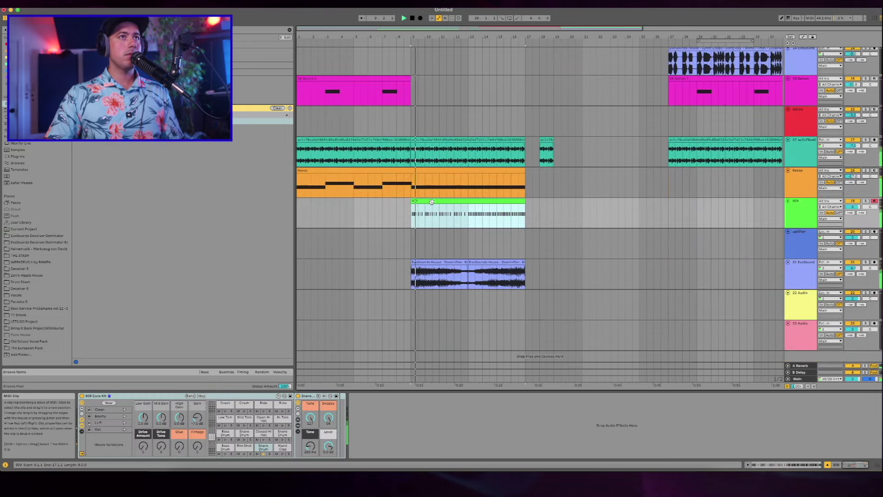
scroll(432, 202, up, 10)
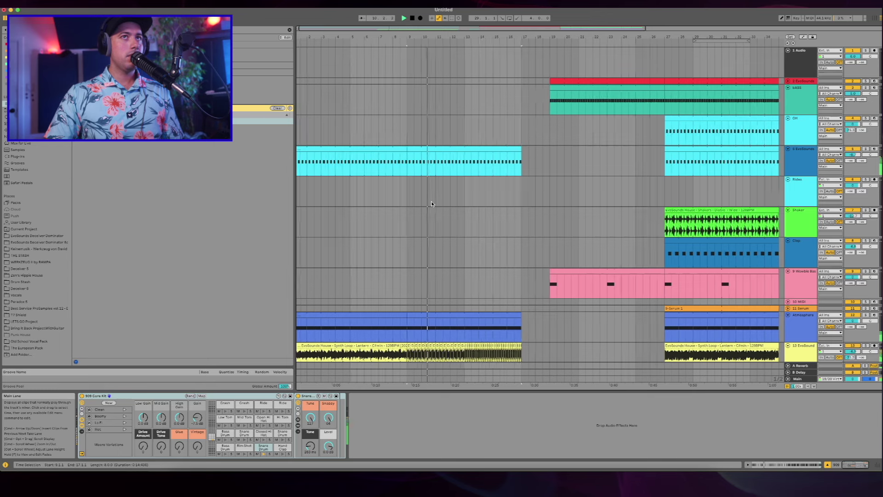
Step: Consolidate the ride clip spanning bars 9 to 17 and ramp its note velocities downward across the clip
click(503, 148)
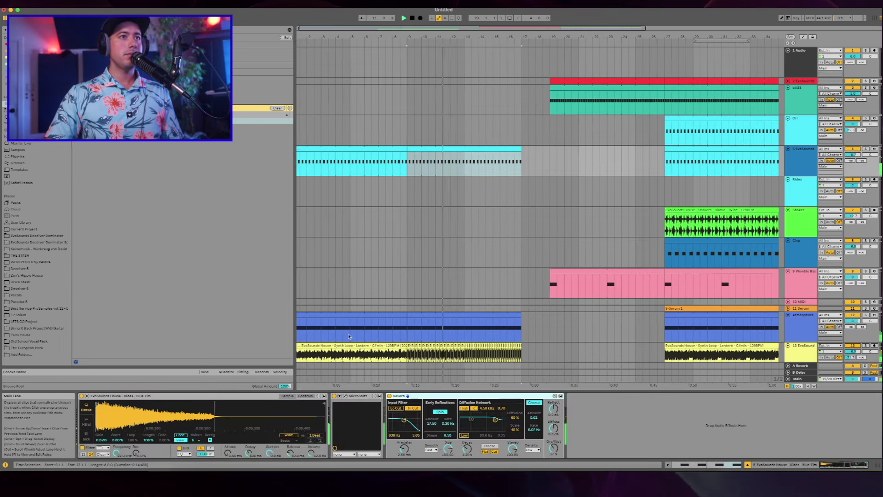
double_click(503, 146)
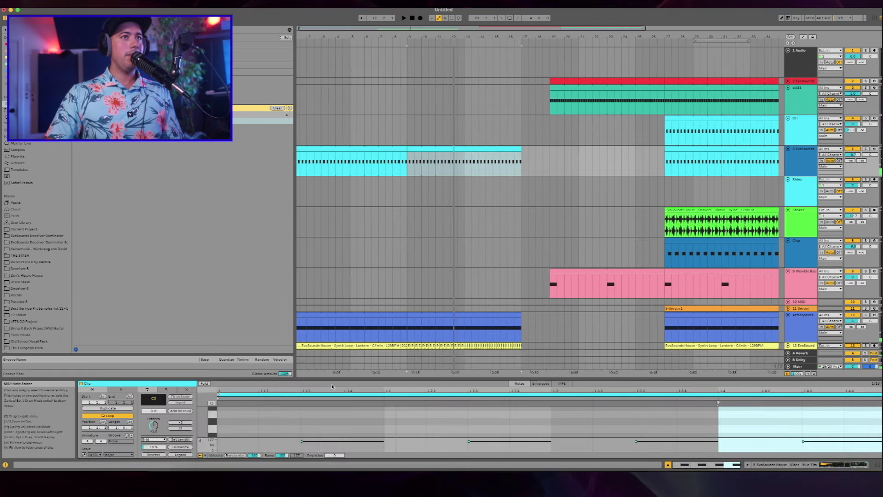
click(444, 149)
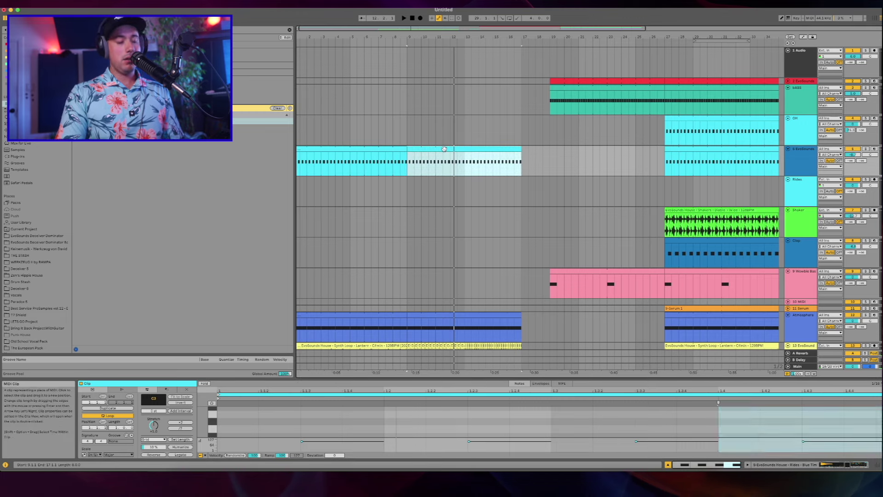
key(super+j)
drag(421, 378, 422, 300)
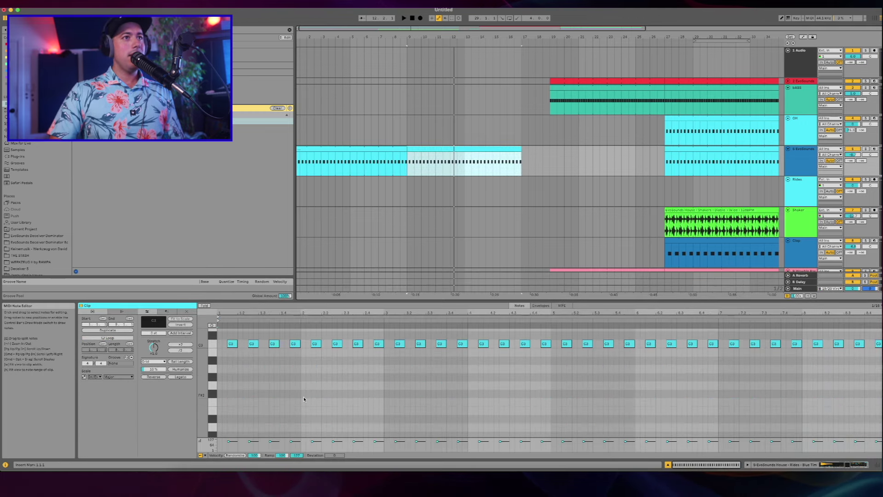
drag(294, 454, 294, 464)
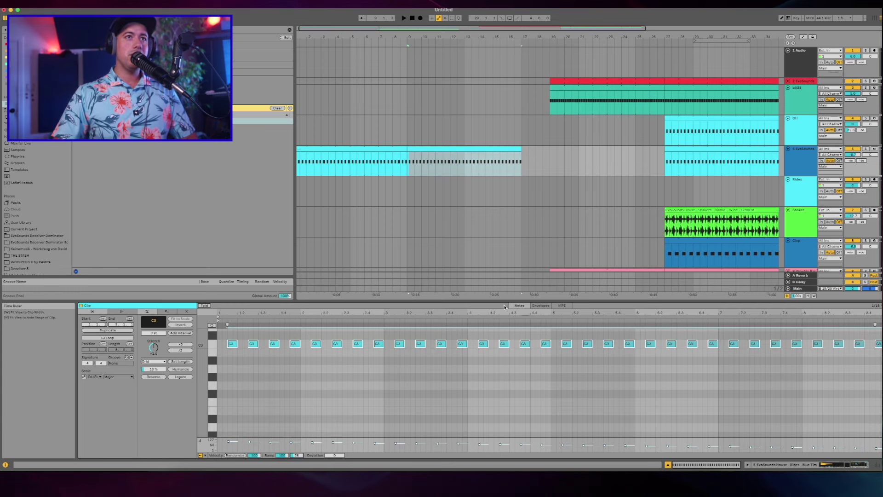
Step: Raise the low cut on the downlifter track's EQ Eight to about 780 Hz while playing the build-up from bar 9
click(470, 193)
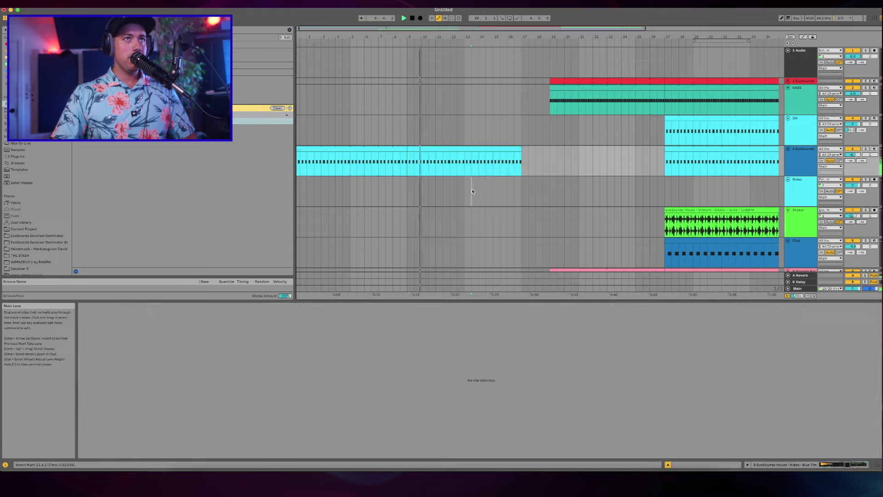
scroll(463, 184, down, 10)
scroll(442, 178, up, 1)
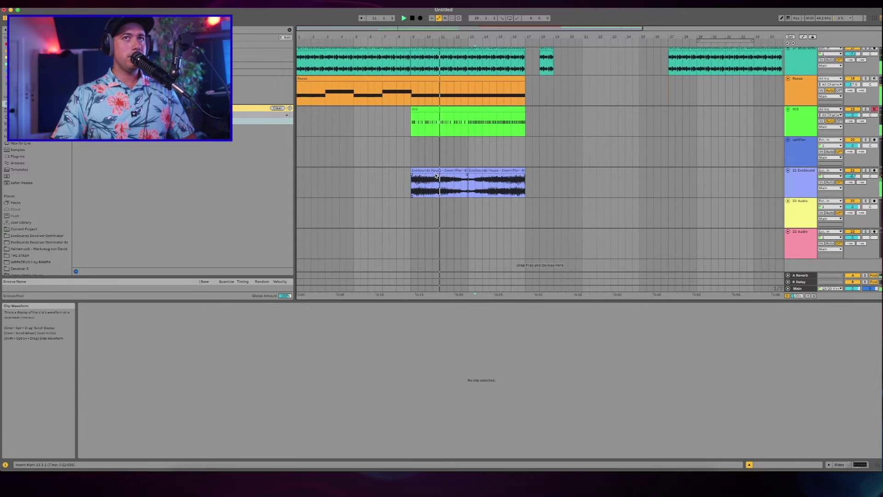
click(801, 182)
drag(208, 429, 217, 428)
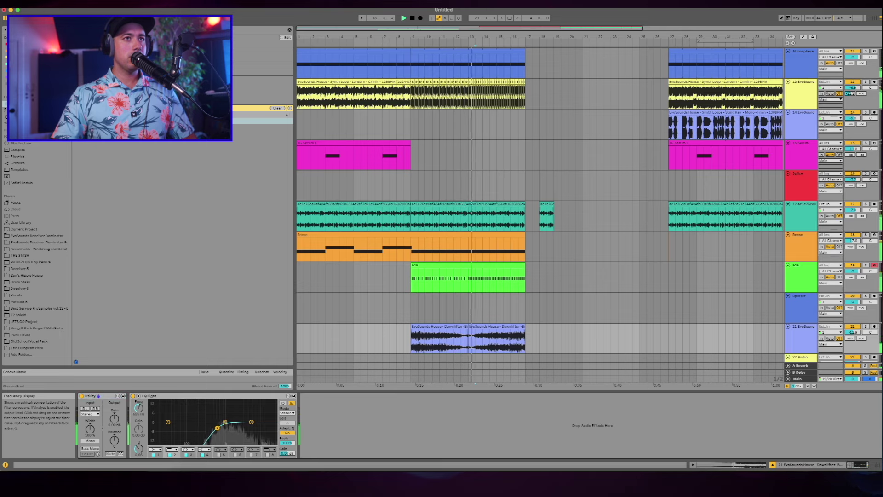
scroll(612, 244, down, 3)
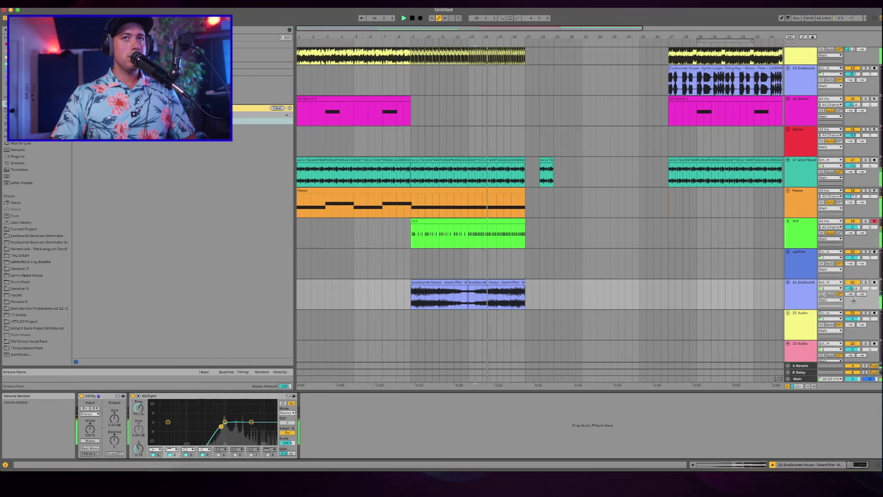
scroll(802, 290, up, 15)
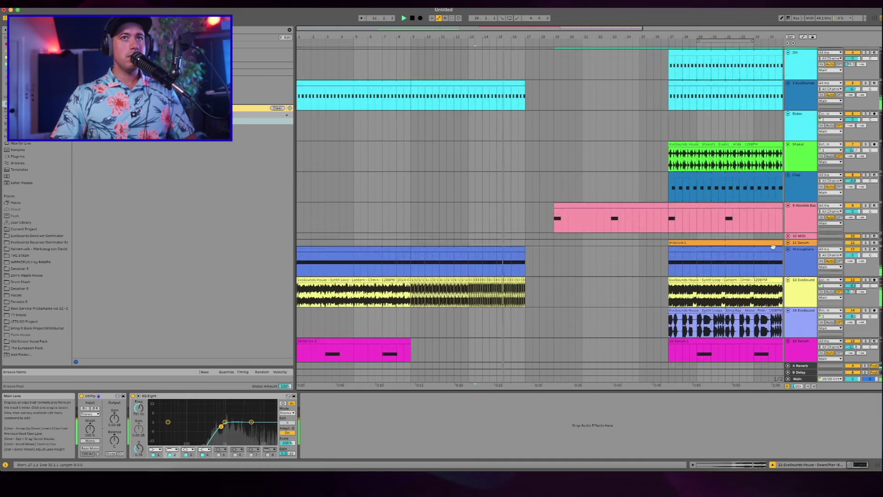
Step: Move the Lantern track's EQ Eight behind the macro rack and automate its low-cut frequency rising from bar 9 to bar 17
click(800, 291)
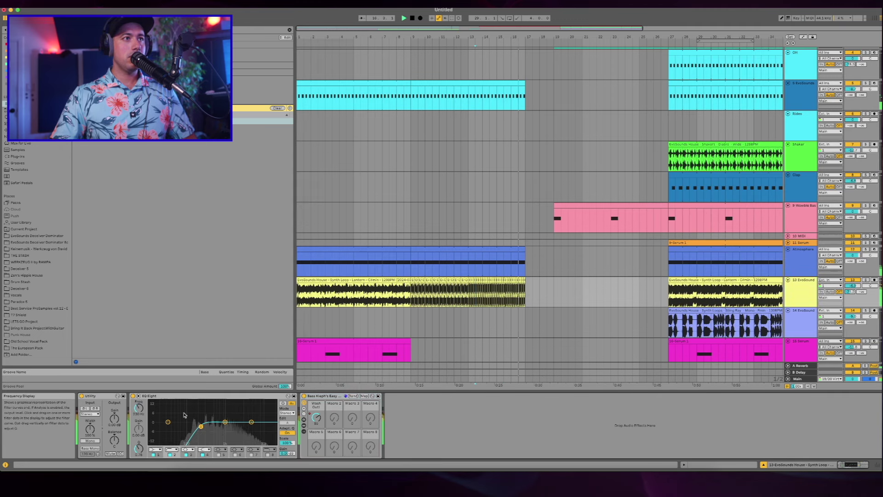
drag(179, 398, 412, 417)
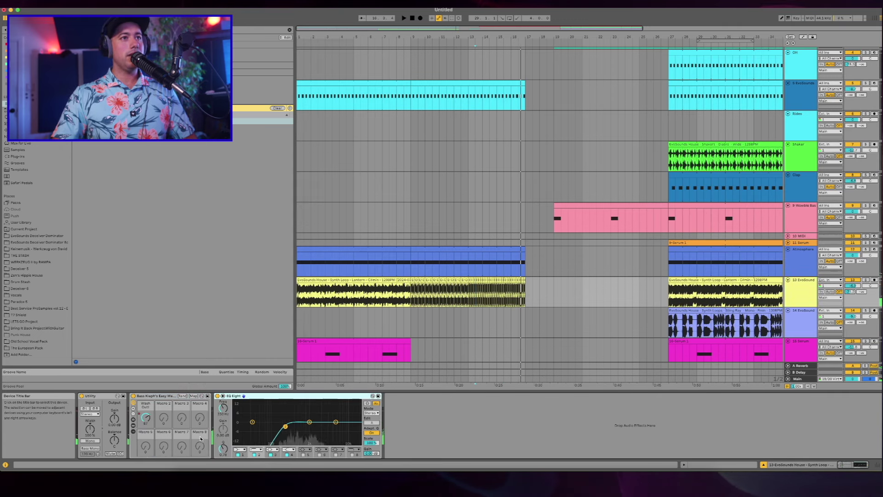
right_click(223, 412)
click(244, 415)
click(414, 295)
key(space)
drag(523, 295, 524, 291)
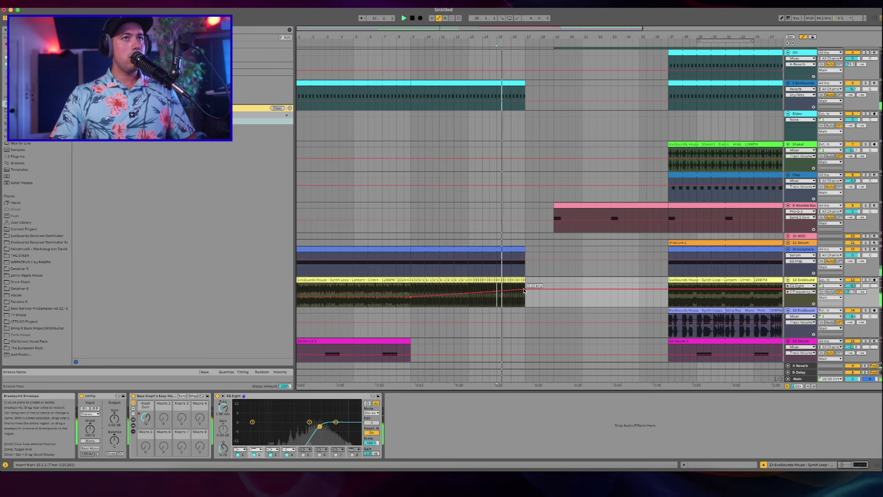
Step: Add an EQ Eight after Serum on the orange Reese track and set its first band to a low cut in the bass range
scroll(822, 161, down, 8)
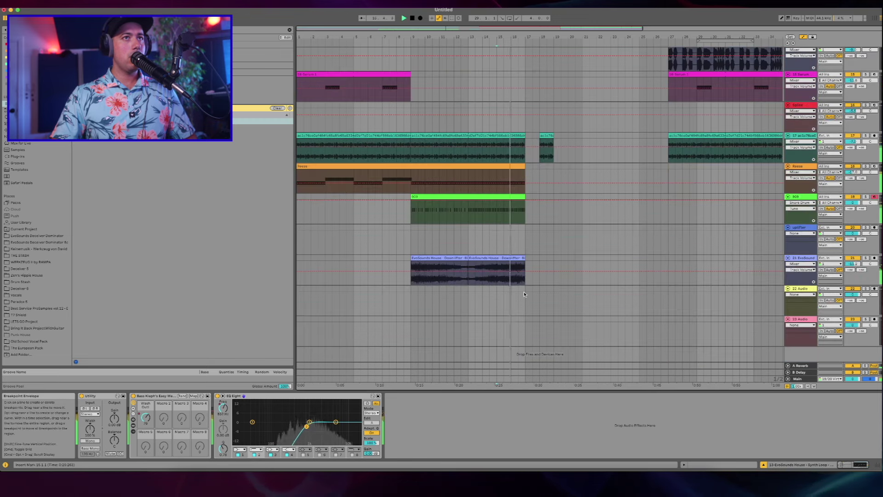
click(821, 159)
click(799, 168)
click(21, 130)
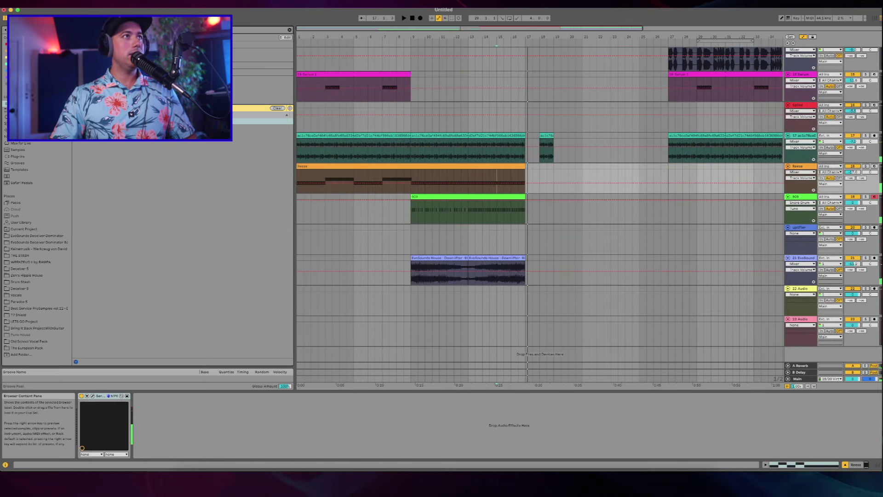
drag(106, 78, 180, 457)
key(space)
click(163, 450)
click(162, 415)
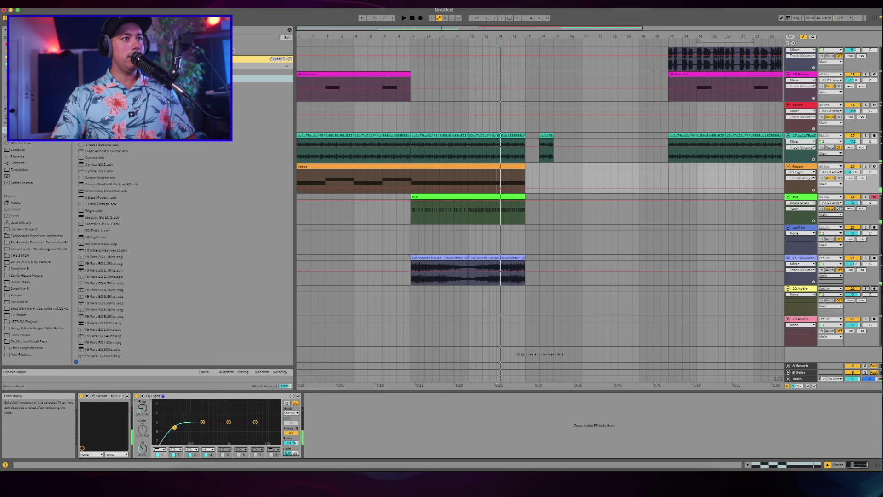
drag(142, 408, 142, 411)
Step: Automate the Reese track's low-cut frequency rising from bar 9 to bar 17 and play the build-up's end
right_click(141, 408)
click(156, 413)
key(space)
click(304, 168)
key(space)
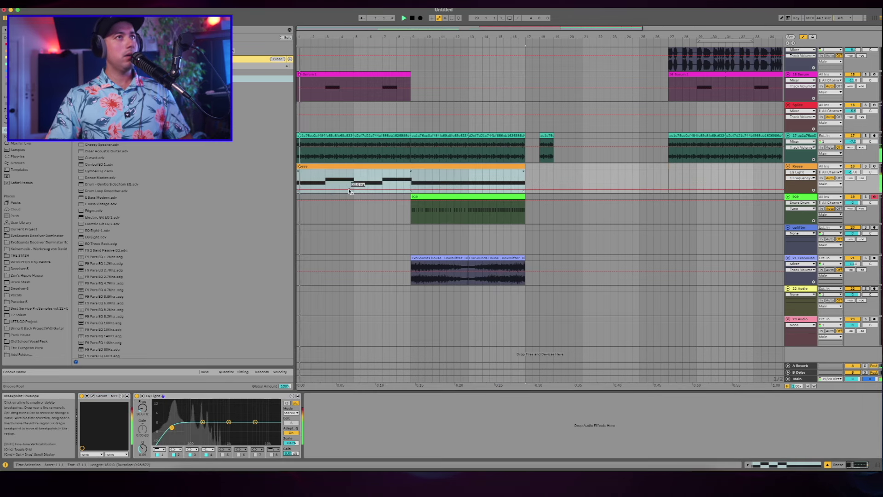
click(407, 185)
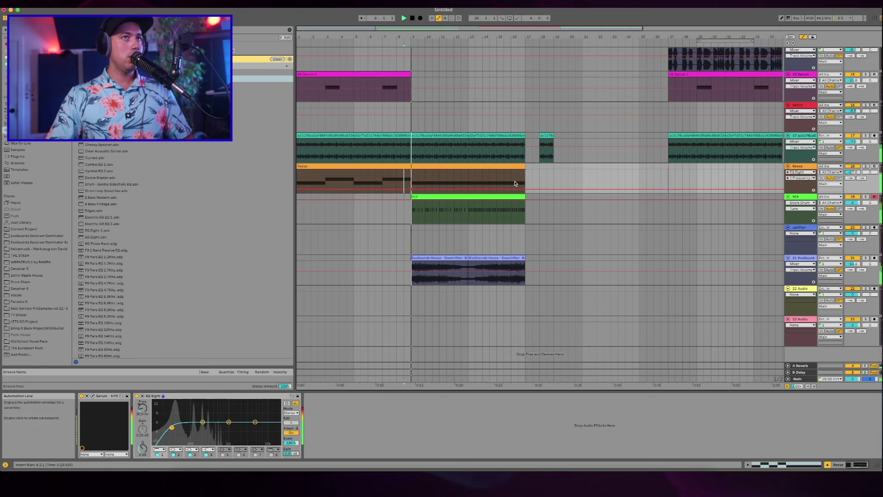
drag(526, 189, 526, 179)
click(483, 181)
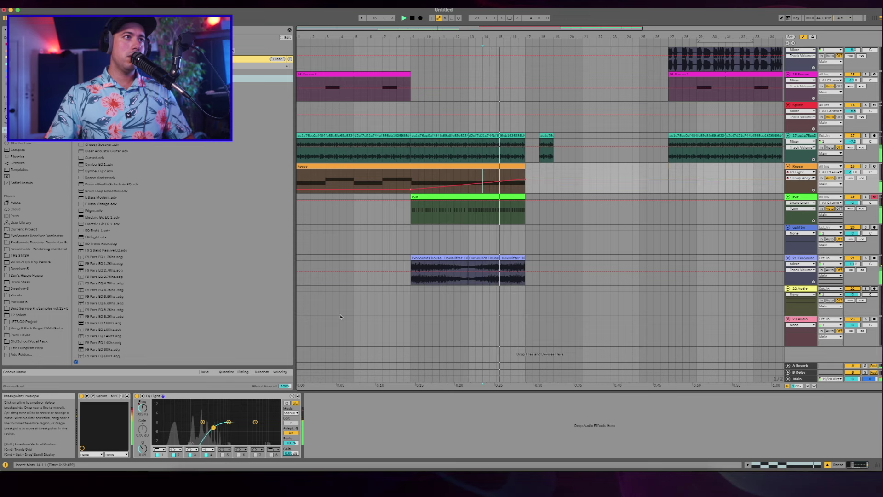
Step: Automate Serum's Macro 3 on the Reese track, ramping it from 0% at bar 9 to near its maximum at bar 17
click(93, 396)
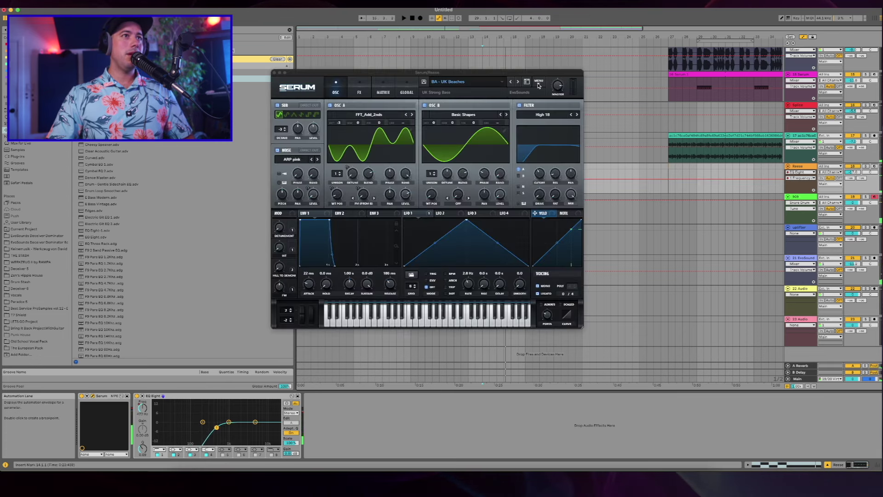
click(278, 268)
drag(343, 71, 615, 157)
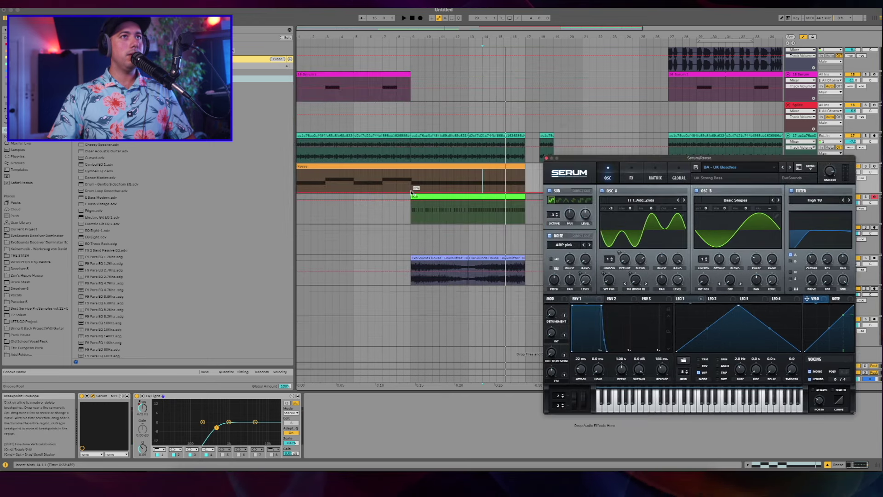
click(411, 192)
key(space)
right_click(421, 187)
click(512, 189)
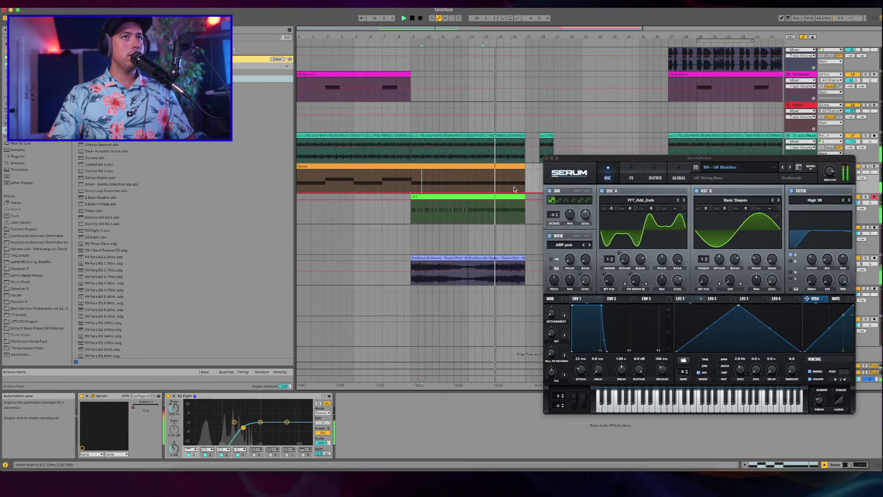
drag(524, 192, 526, 171)
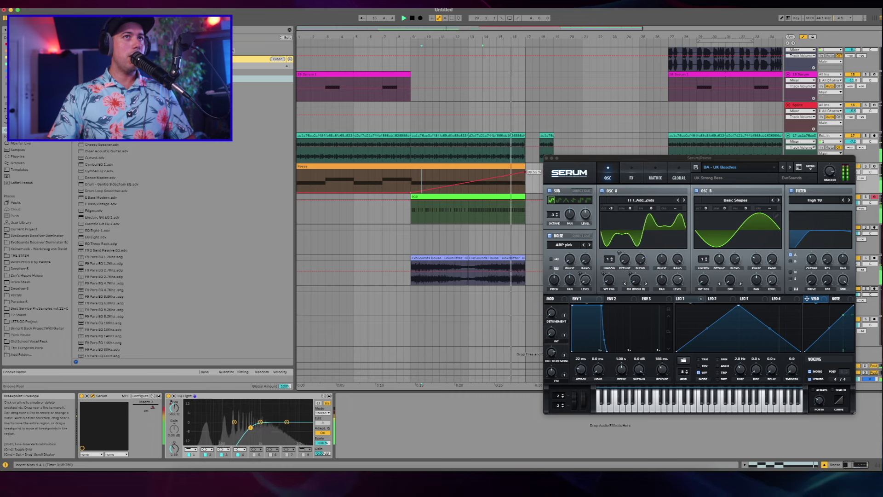
click(547, 158)
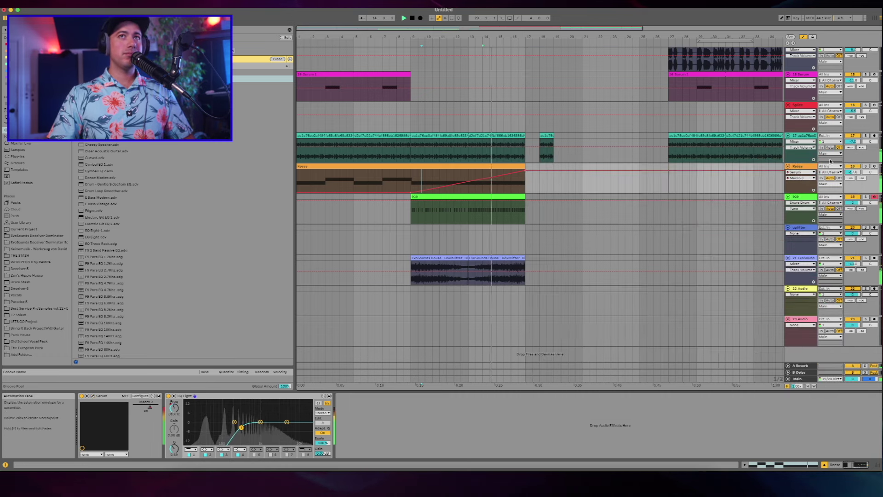
Step: Automate the Reese track's Speaker On parameter to switch off at bar 17, where its clip ends
click(801, 171)
click(800, 181)
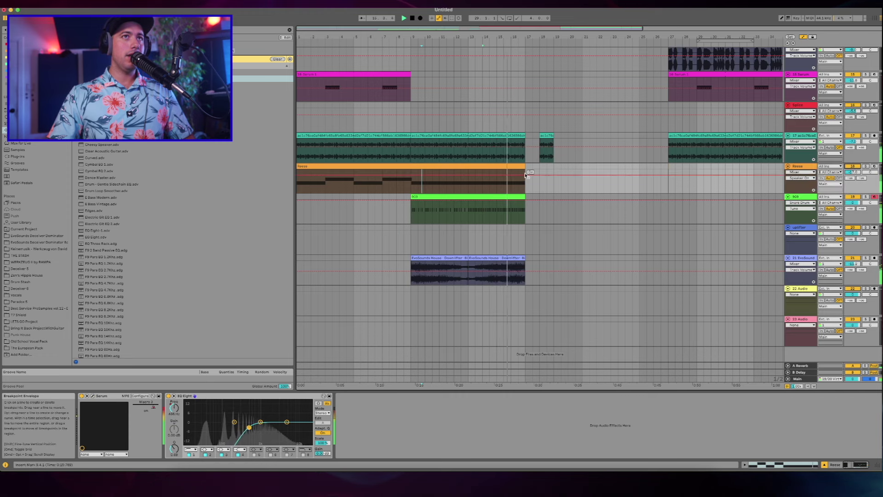
drag(540, 176, 526, 188)
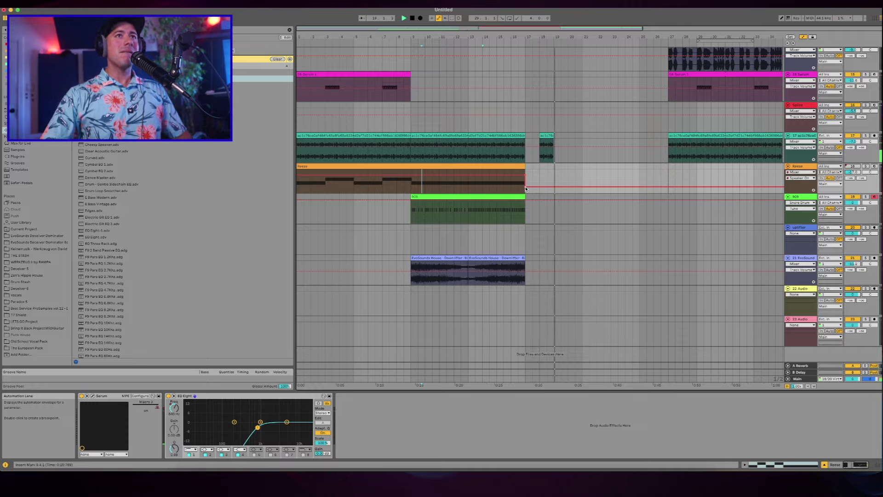
Step: Open the cyan ride clip at bar 1 to inspect its notes and play the intro from the beginning
scroll(544, 172, up, 10)
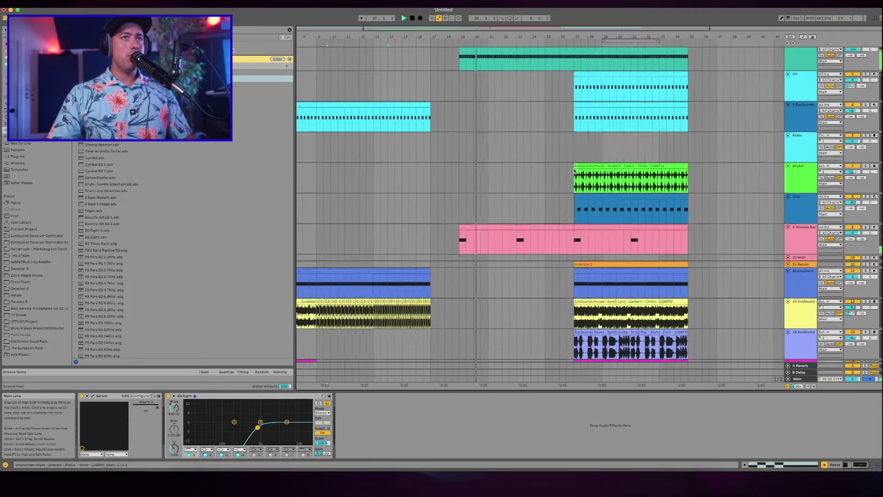
scroll(574, 171, left, 5)
scroll(574, 170, down, 2)
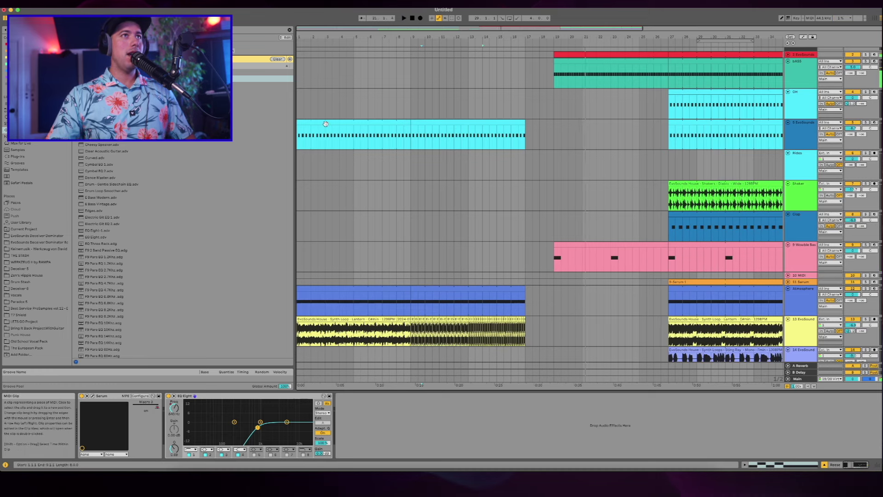
double_click(325, 124)
key(space)
key(space)
key(Up)
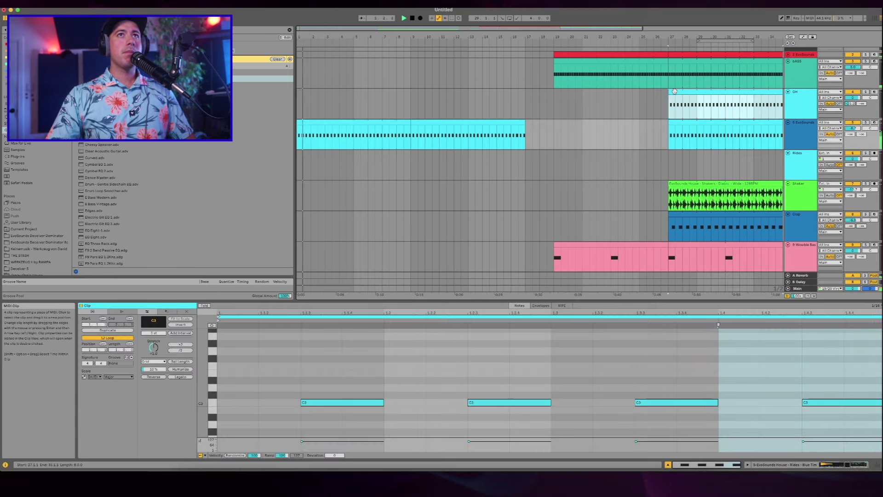
click(299, 108)
key(super+v)
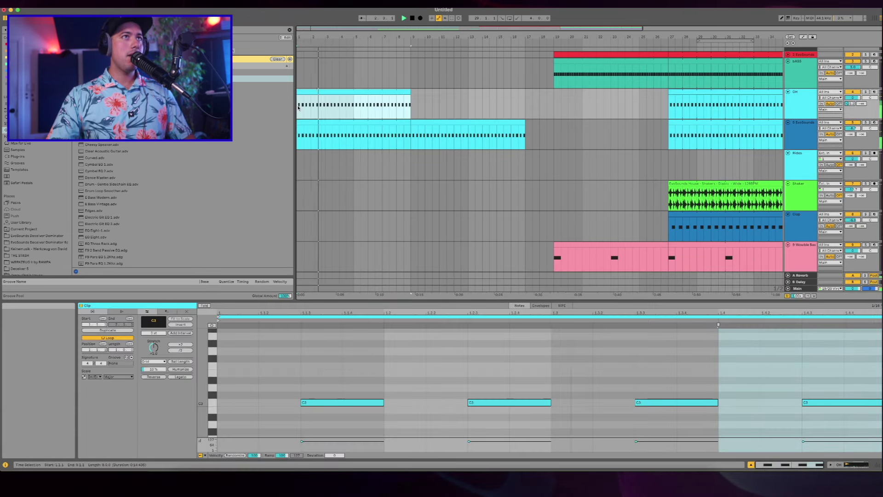
key(super+z)
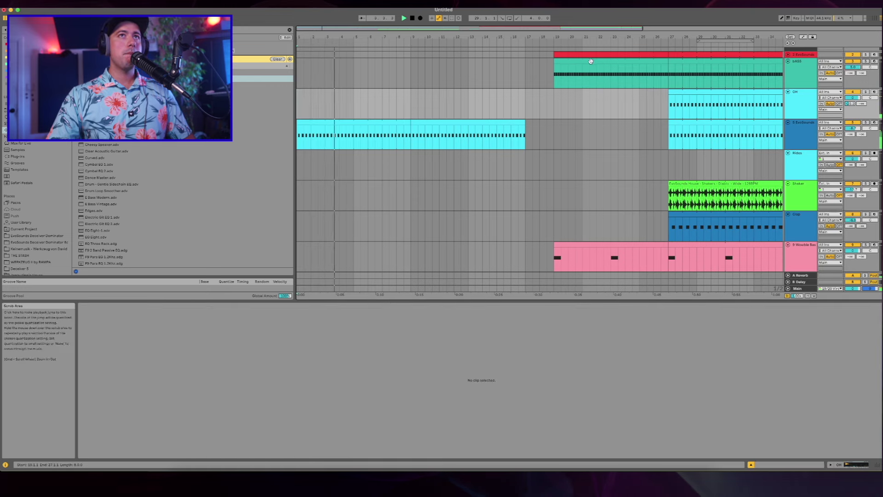
Step: Copy the Clap clip from bar 27 to bar 1 and duplicate it once so the claps fill the arrangement up to bar 17
scroll(589, 64, down, 2)
scroll(589, 65, down, 5)
click(703, 87)
drag(704, 106, 425, 119)
key(super+z)
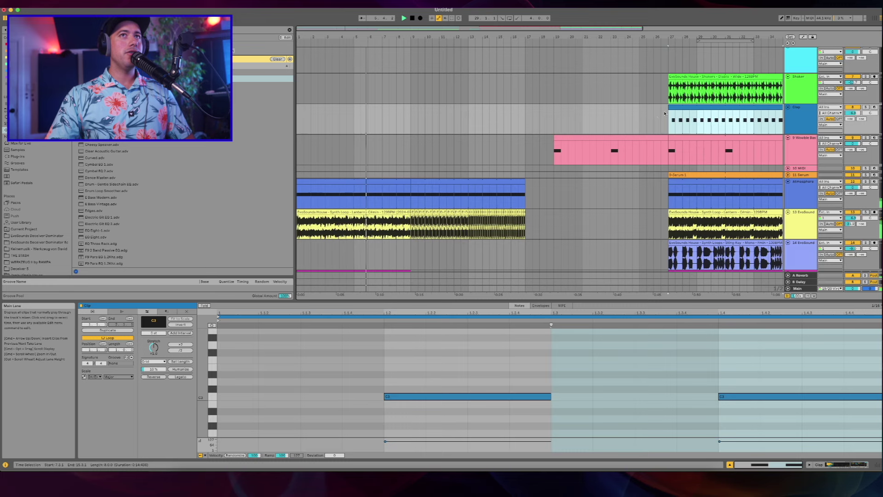
click(298, 117)
key(super+v)
click(338, 103)
click(340, 106)
key(super+d)
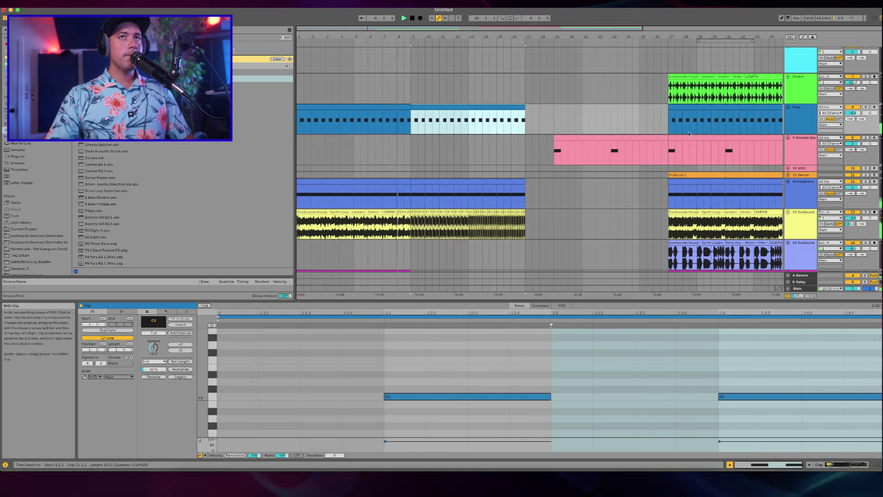
Step: Group the Clap, Atmosphere and EvoSounds synth loop tracks and name the group Drums
click(801, 118)
scroll(801, 115, up, 5)
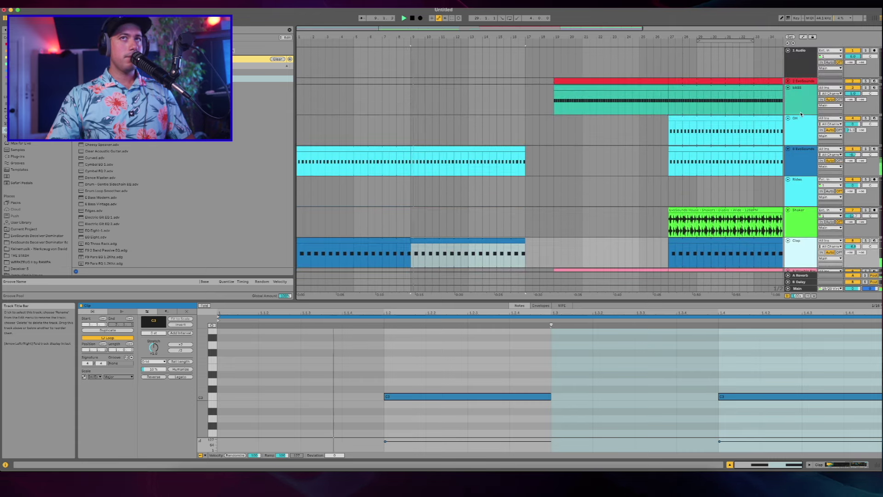
scroll(799, 144, down, 5)
super+click(805, 207)
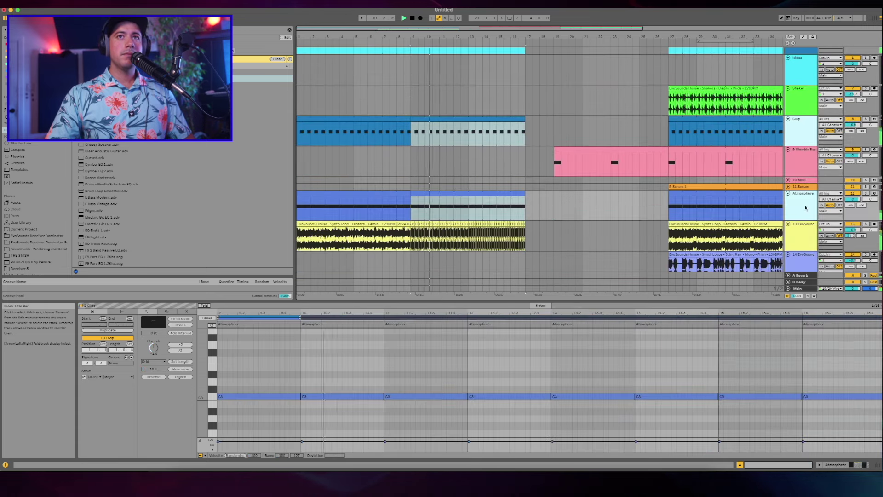
super+click(807, 230)
key(super+g)
click(805, 121)
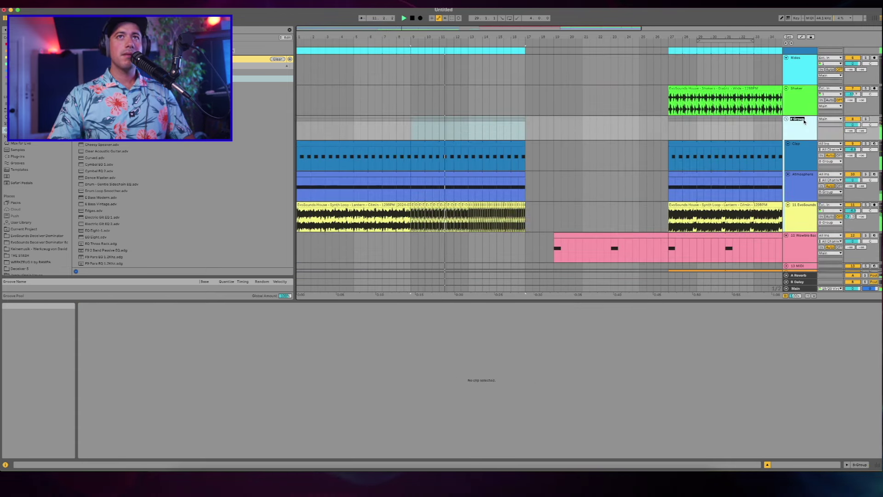
Step: Examine the EQ Eight on audio track 18 during playback, including its expanded frequency display
scroll(819, 161, down, 10)
scroll(851, 207, up, 4)
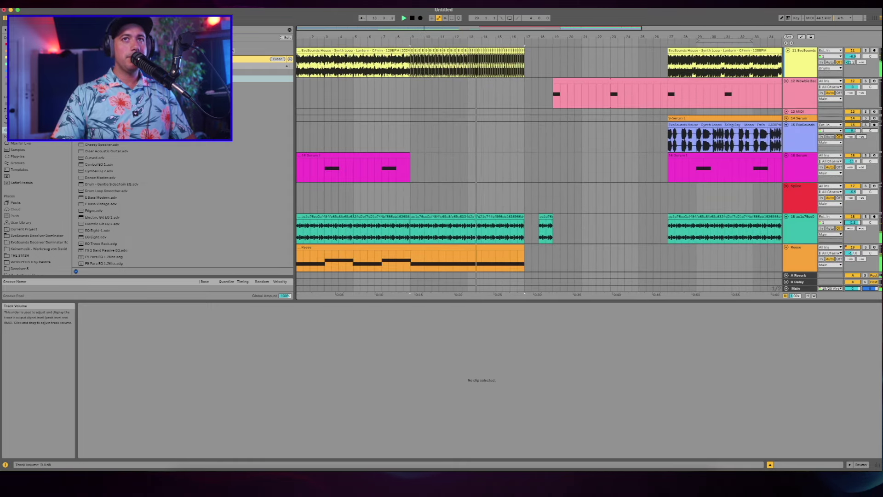
click(799, 235)
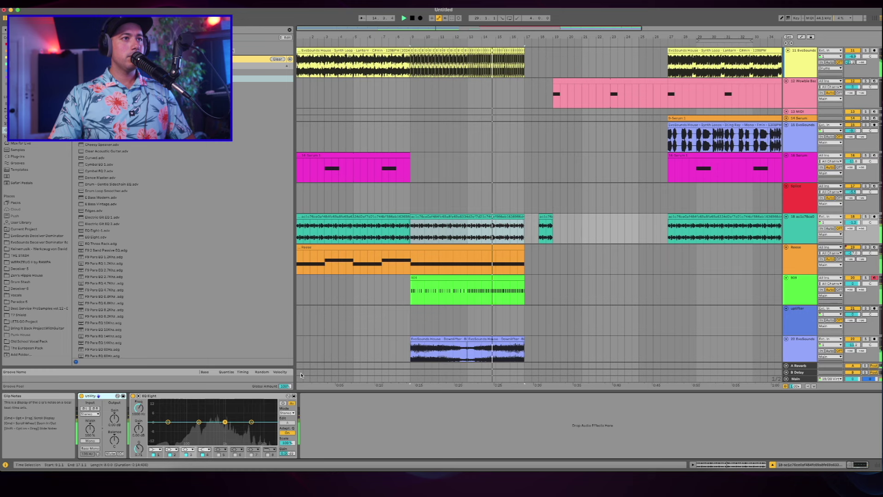
click(226, 423)
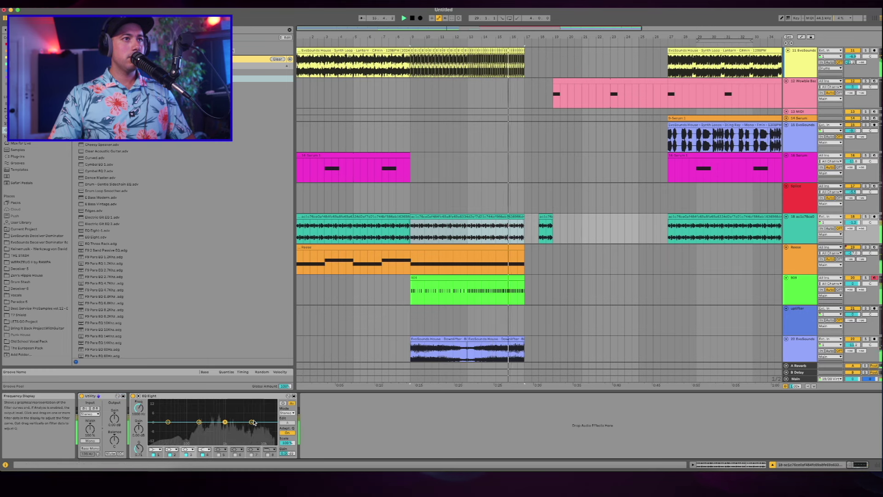
click(138, 396)
click(138, 396)
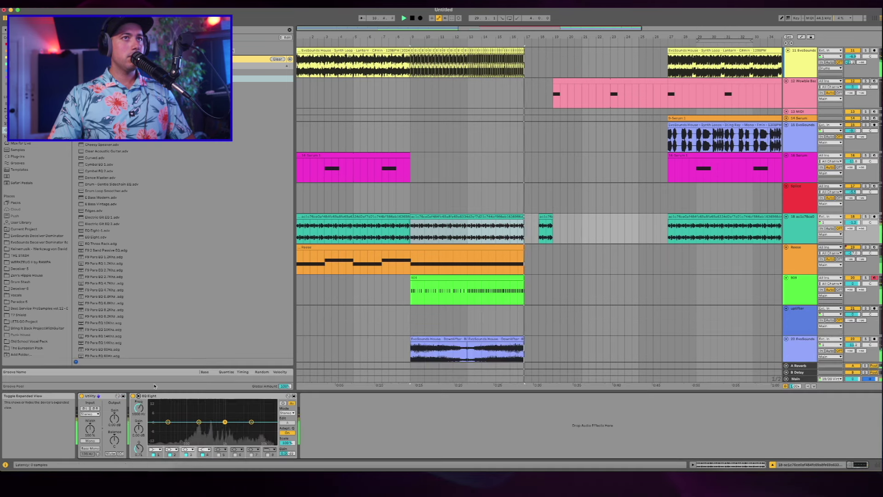
Step: Delete the short leftover audio clip at bar 18 on track 18
double_click(542, 215)
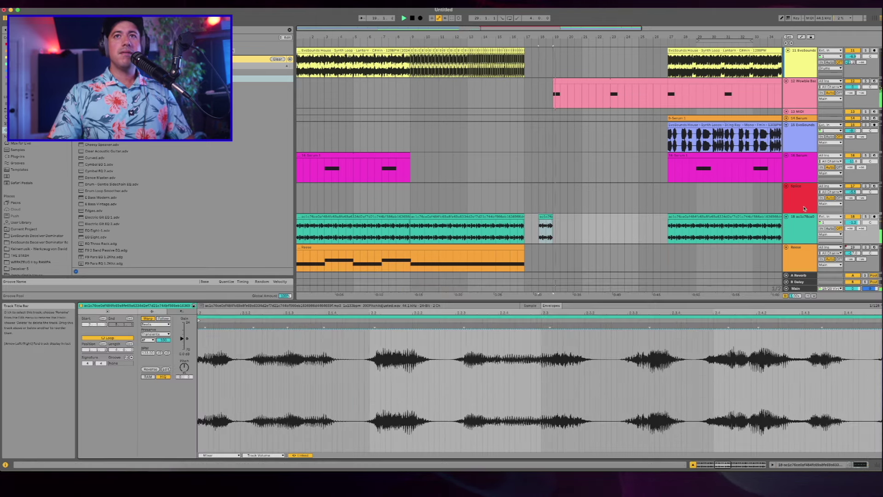
scroll(537, 209, up, 2)
click(442, 155)
scroll(441, 157, down, 3)
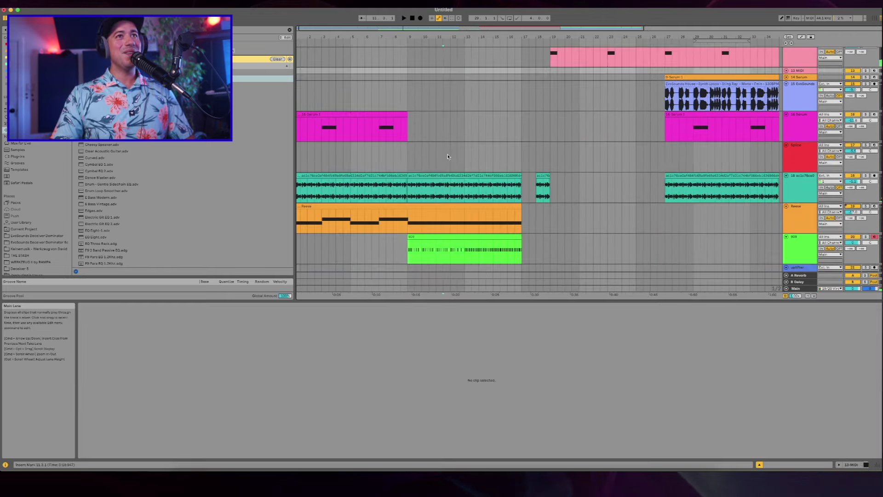
click(544, 183)
click(544, 175)
key(Delete)
double_click(498, 159)
key(space)
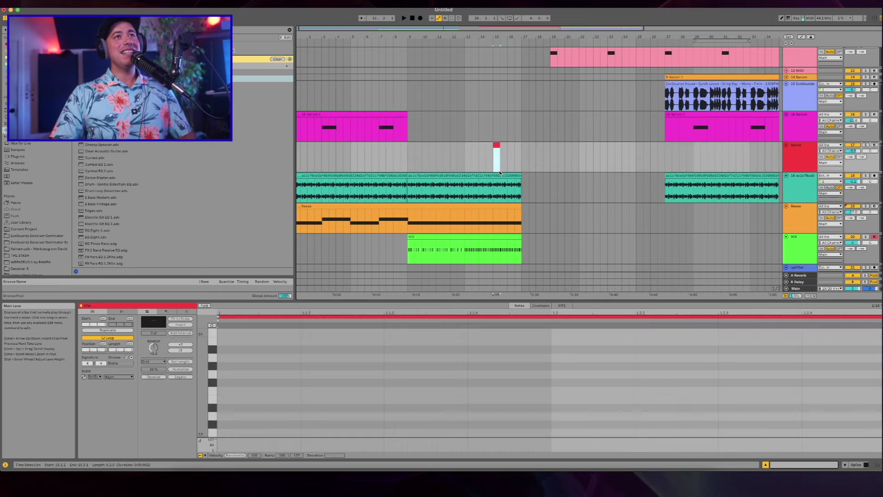
drag(487, 156, 508, 157)
key(Delete)
scroll(508, 156, up, 1)
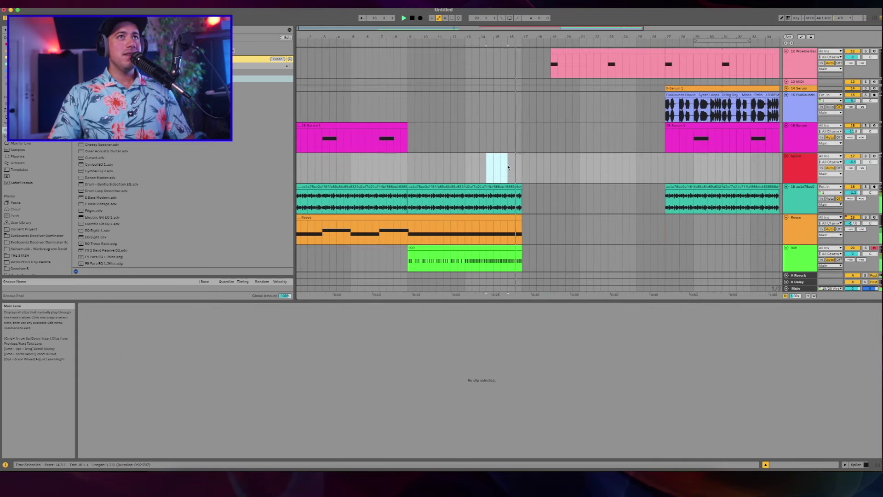
scroll(508, 167, down, 3)
scroll(523, 139, up, 5)
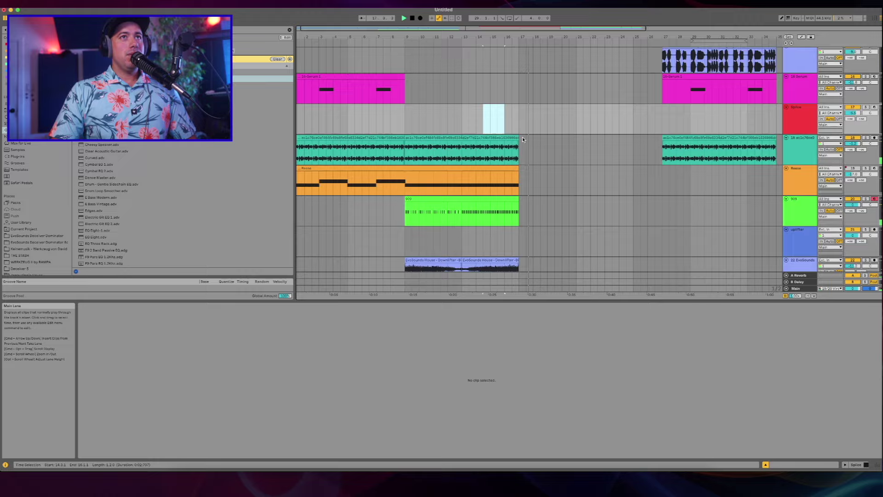
Step: Copy a one-bar piece of the synth loop to bar 17 on its own track and duplicate it so the loop runs to bar 19
scroll(524, 139, up, 3)
scroll(523, 139, down, 1)
click(524, 140)
scroll(524, 140, left, 4)
drag(325, 112, 299, 111)
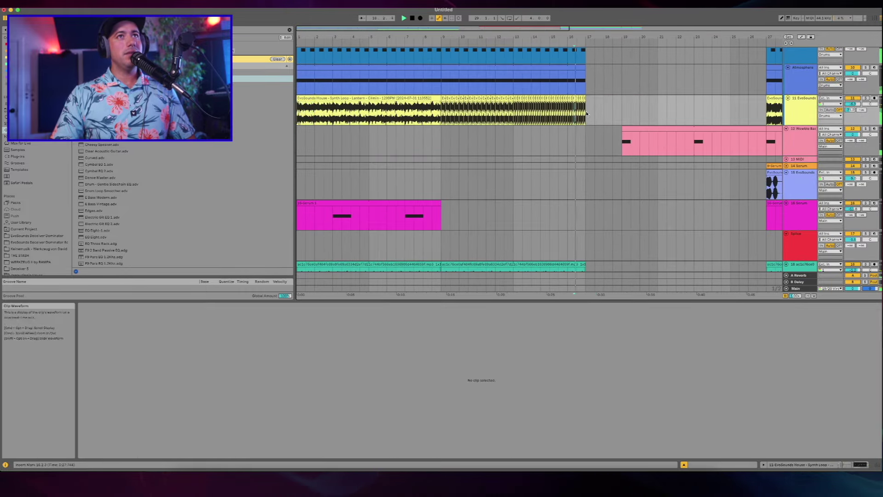
drag(510, 207, 508, 235)
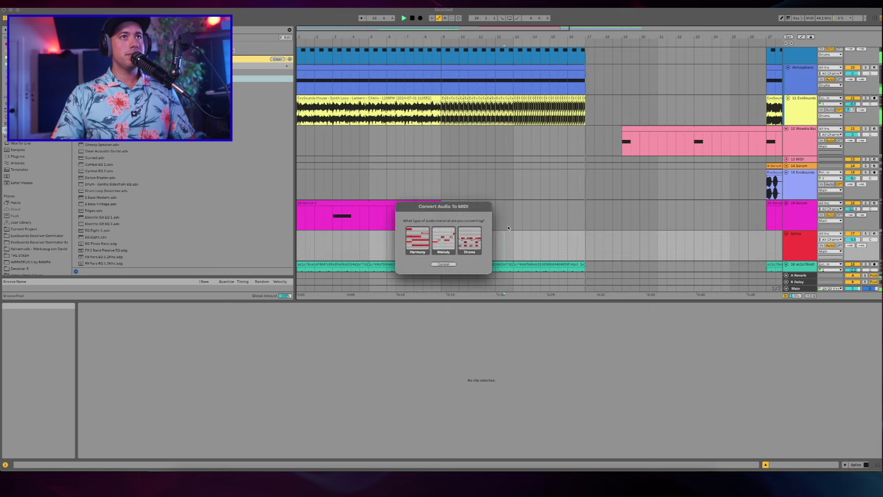
click(451, 266)
key(space)
key(super+z)
key(space)
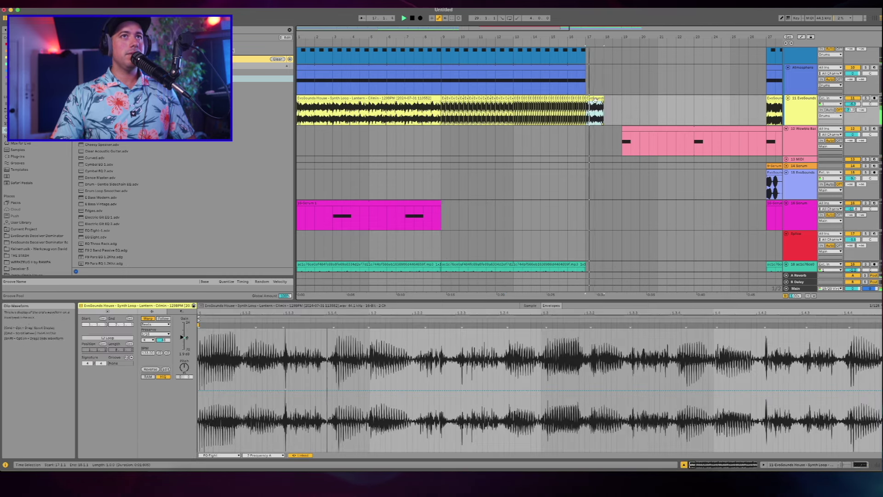
key(super+d)
Step: Play back the end of the first section to check the extended synth loop between bars 17 and 19
click(485, 227)
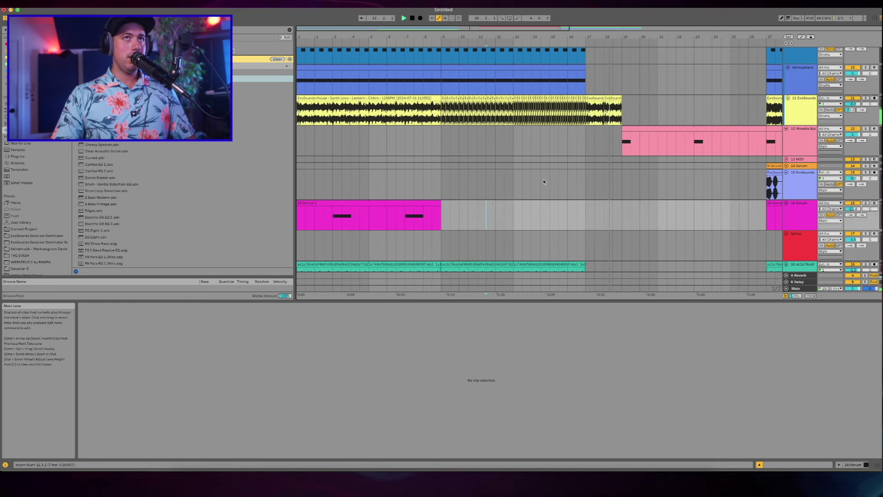
scroll(544, 181, up, 2)
scroll(544, 182, right, 2)
click(577, 122)
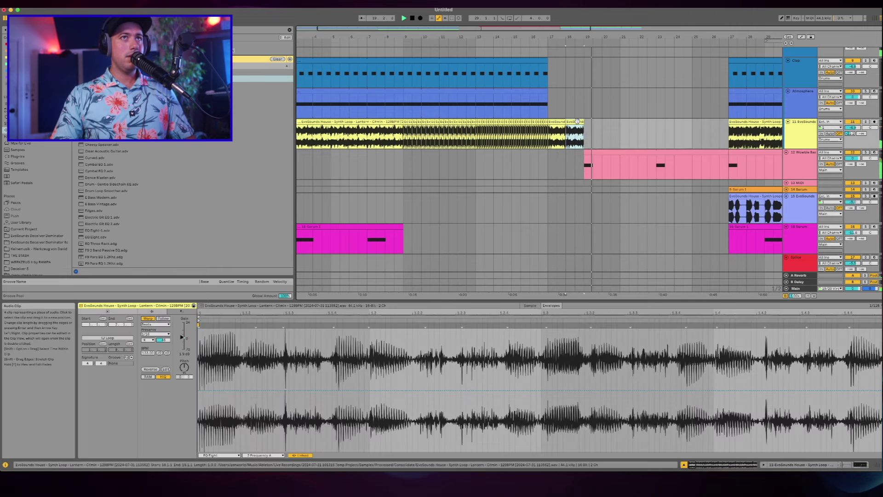
click(554, 123)
click(512, 161)
key(space)
key(space)
Step: Show the EQ Eight filter frequency automation on the synth loop track and ramp it down from bar 17 to bar 19
double_click(793, 123)
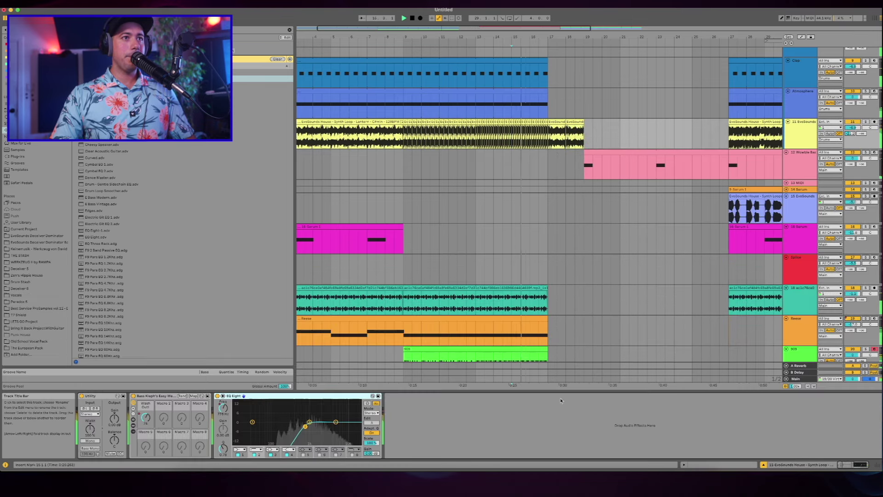
right_click(305, 425)
click(248, 353)
key(space)
click(547, 144)
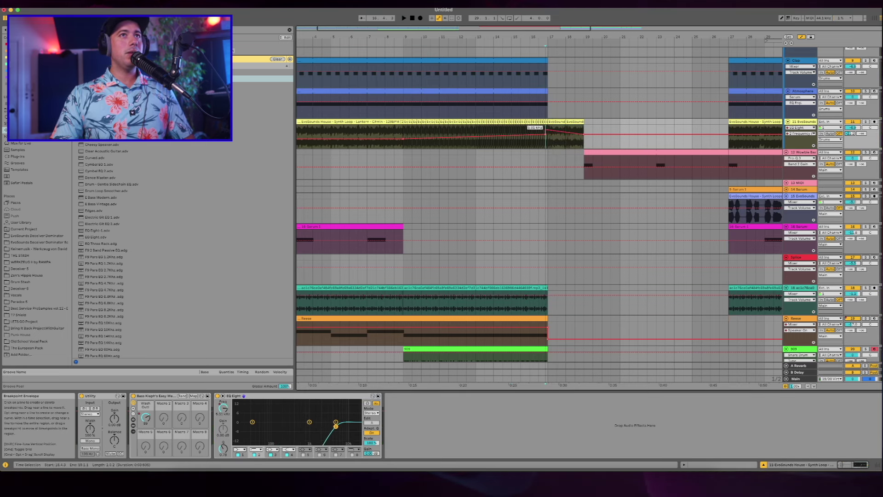
key(space)
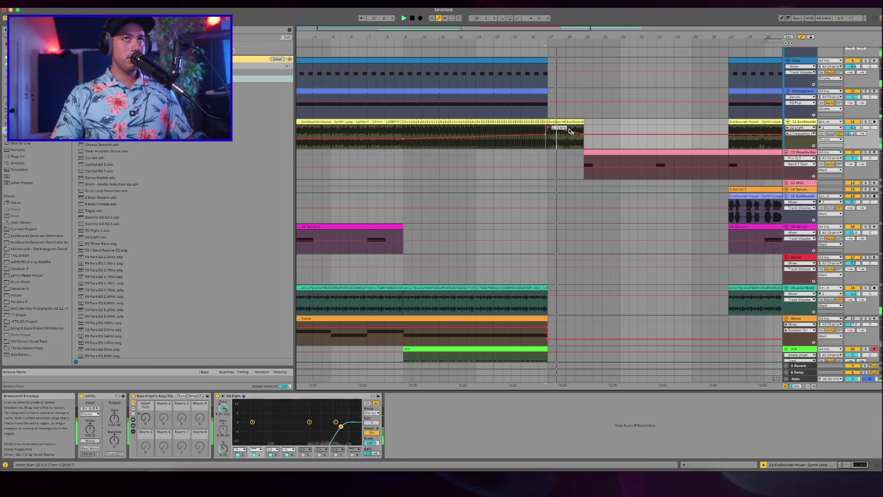
drag(584, 136, 584, 137)
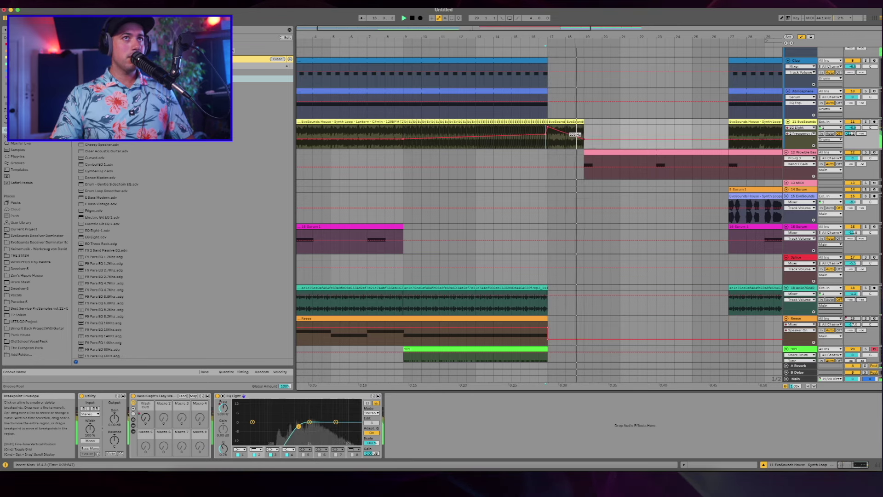
Step: Reshape the synth loop's Wash Out automation to rise gently until just before bar 17, peak at bar 17 and fall away by bar 19
click(507, 158)
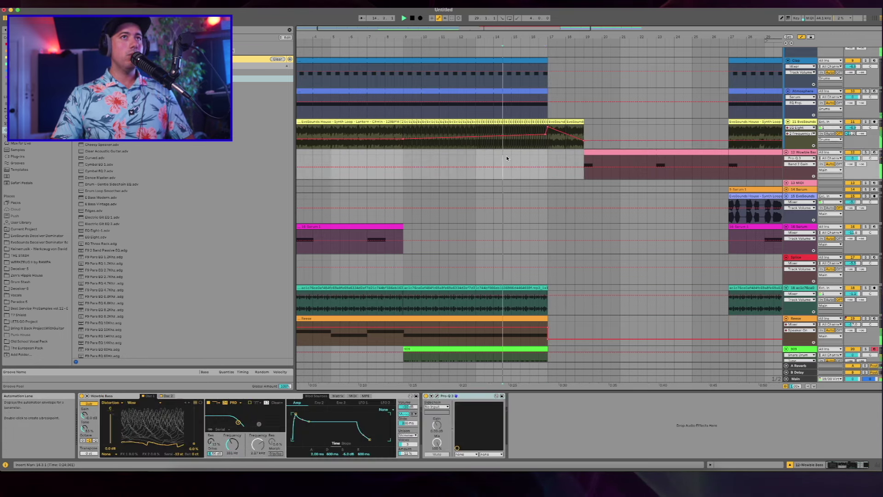
click(806, 128)
click(145, 417)
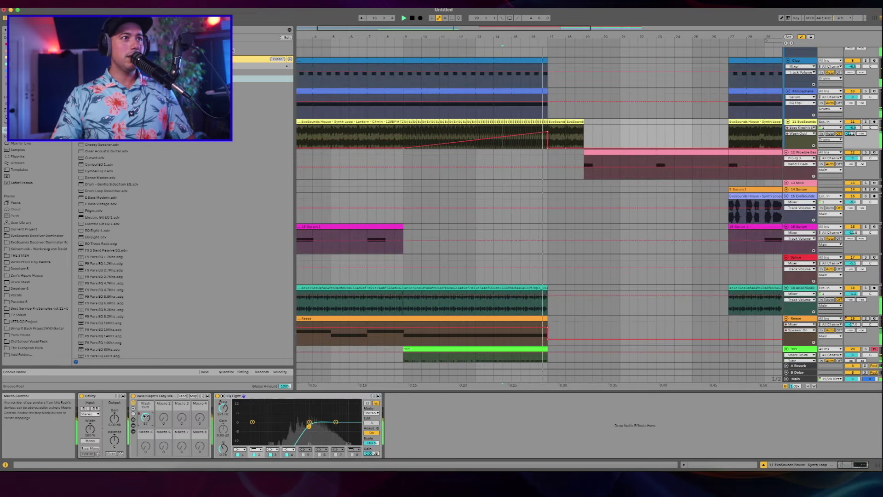
drag(548, 147, 581, 146)
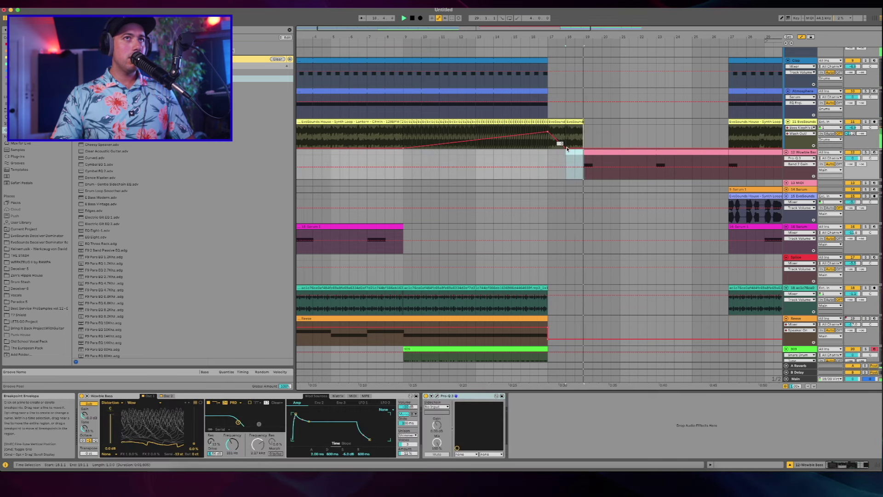
drag(544, 132, 542, 144)
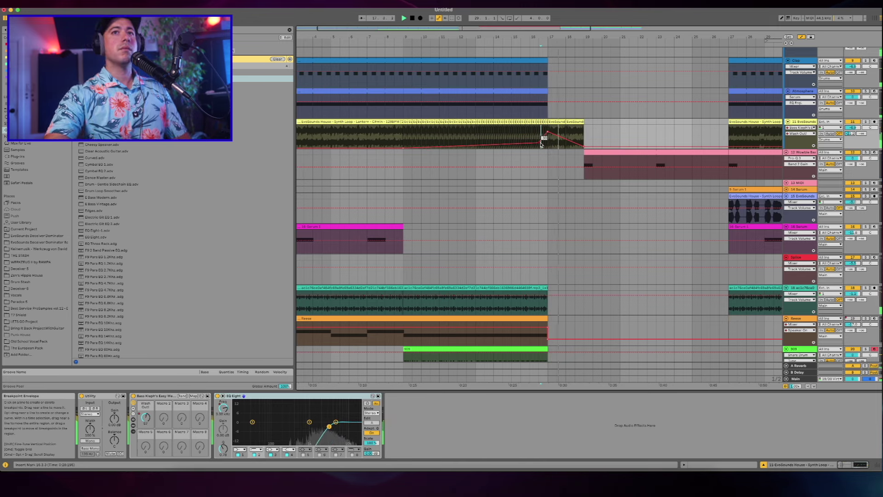
key(Tab)
key(Tab)
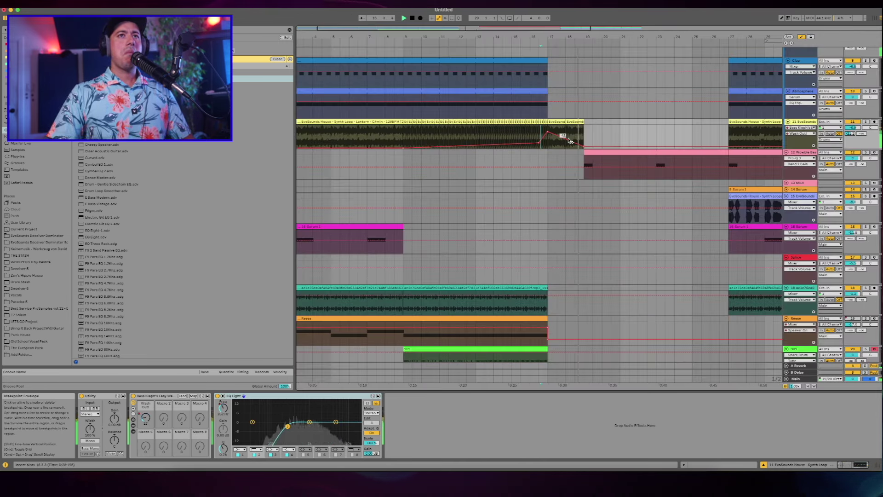
Step: Play the arrangement from the start of the Serum clip at bar 1 to hear the first section
scroll(460, 184, left, 3)
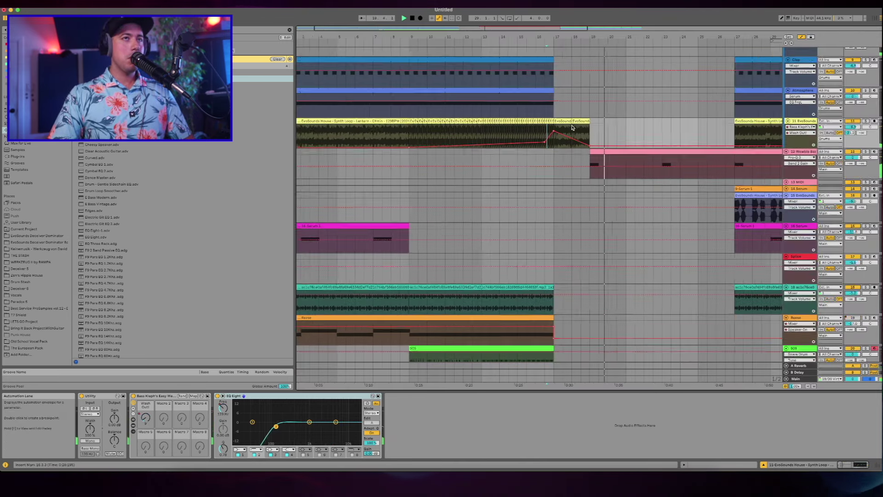
click(349, 230)
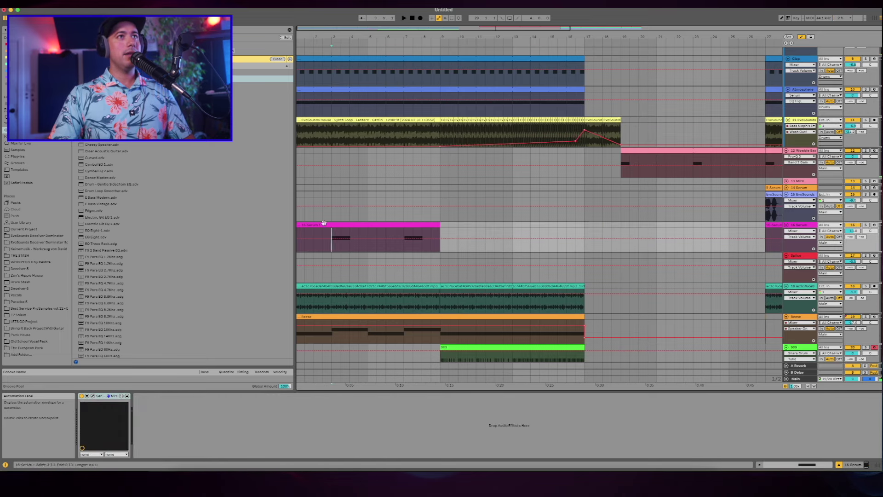
click(309, 225)
scroll(312, 228, down, 5)
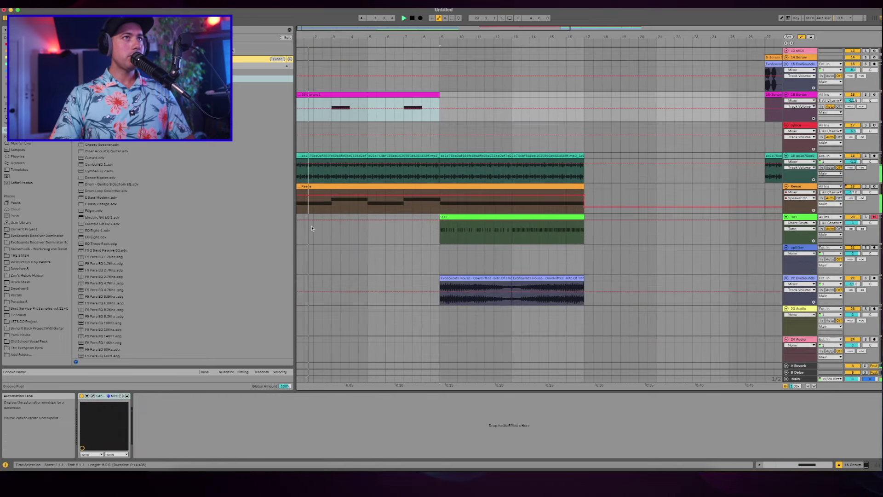
Step: Add a slight boost with the second EQ Eight band on the Reese track
scroll(317, 223, up, 1)
click(347, 217)
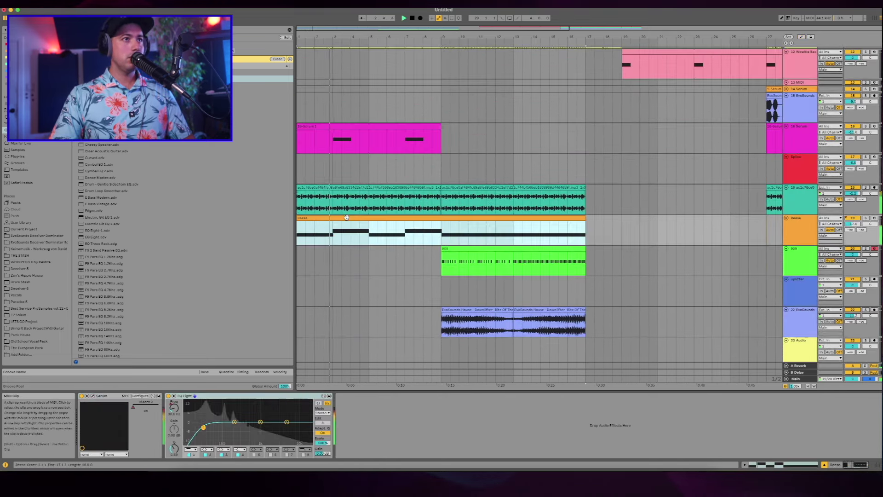
drag(235, 422, 233, 428)
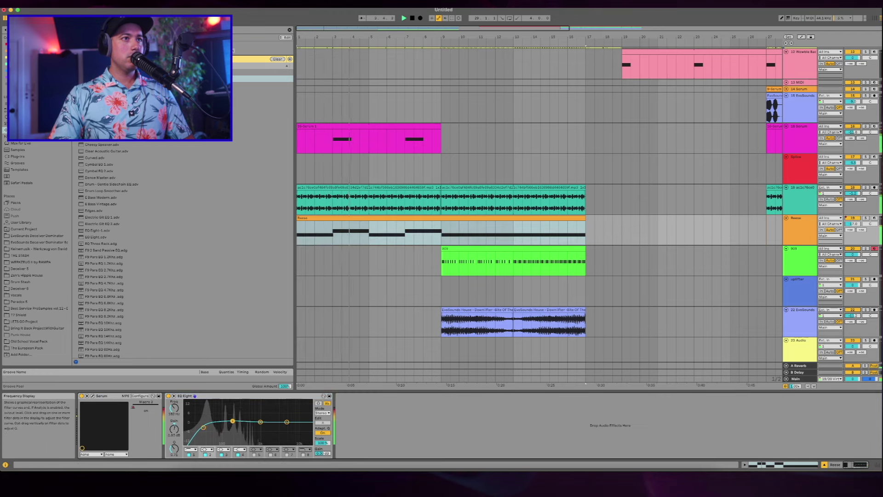
scroll(448, 238, up, 1)
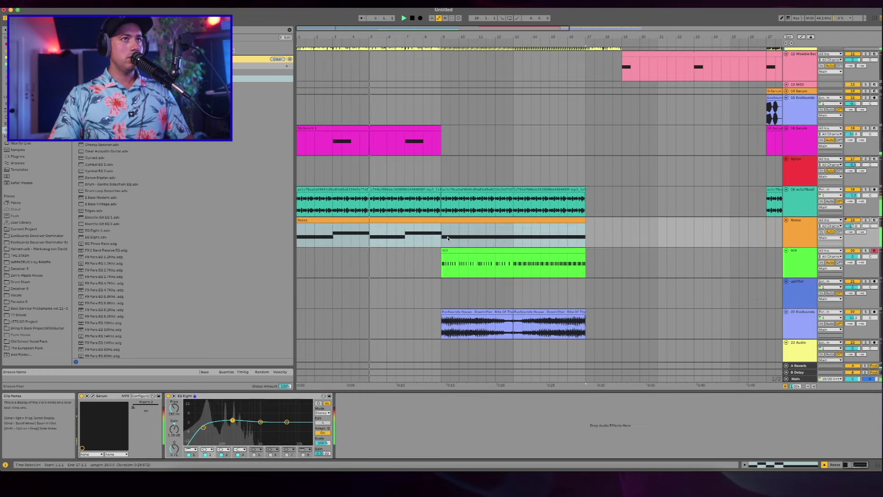
Step: Raise the low-cut frequency in the synth loop track's EQ Eight to thin out its low end
scroll(447, 238, up, 10)
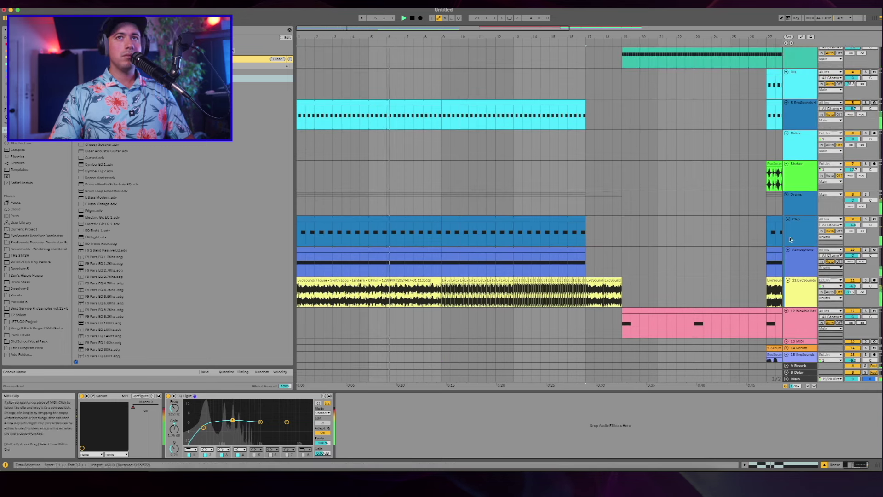
click(809, 287)
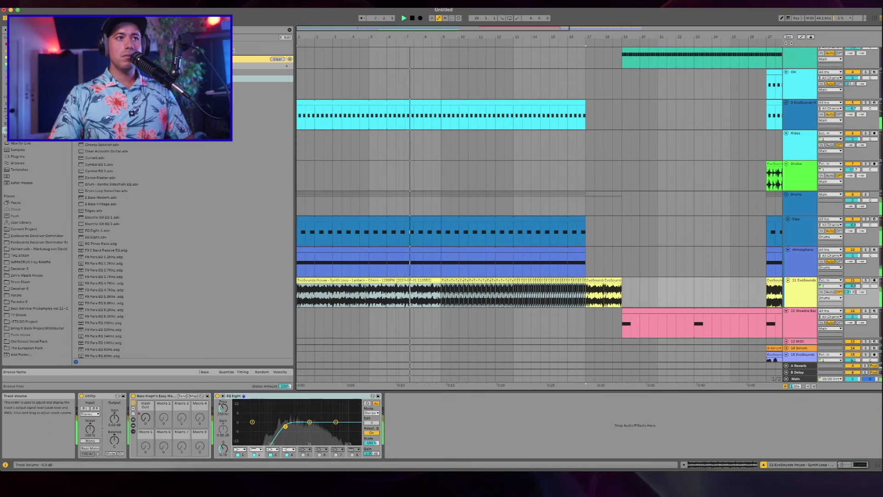
drag(285, 427, 293, 427)
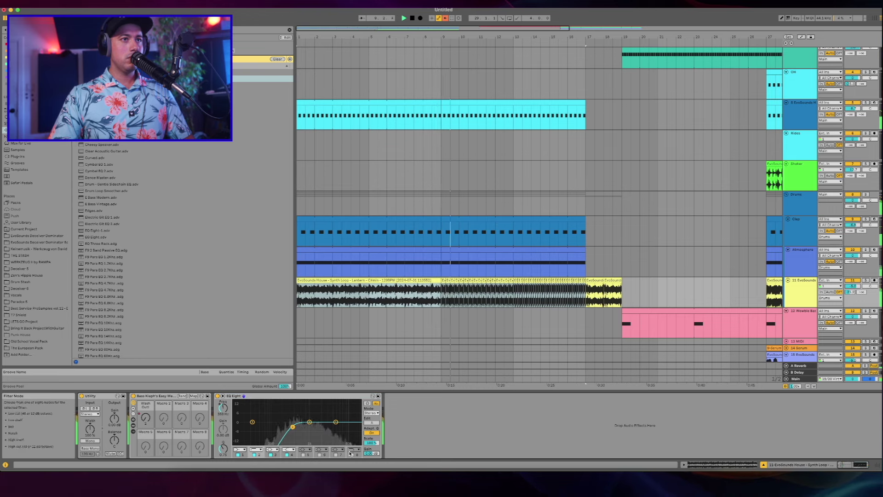
Step: Insert an audio track named Impact below the downlifter track and search the browser for "impact"
scroll(438, 325, down, 10)
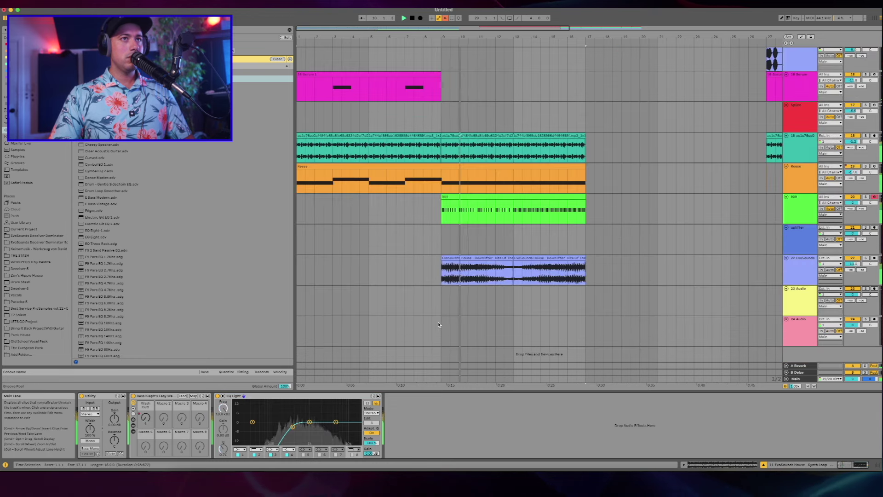
click(794, 265)
key(super+t)
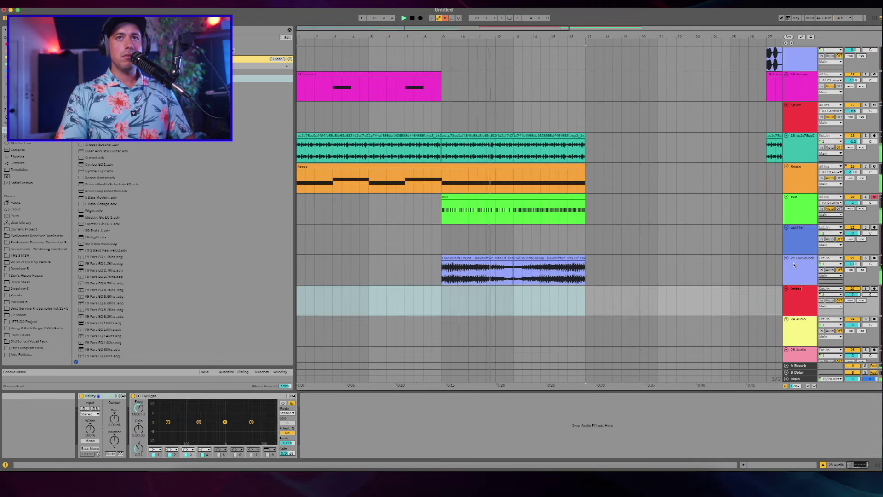
key(super+f)
text(impact)
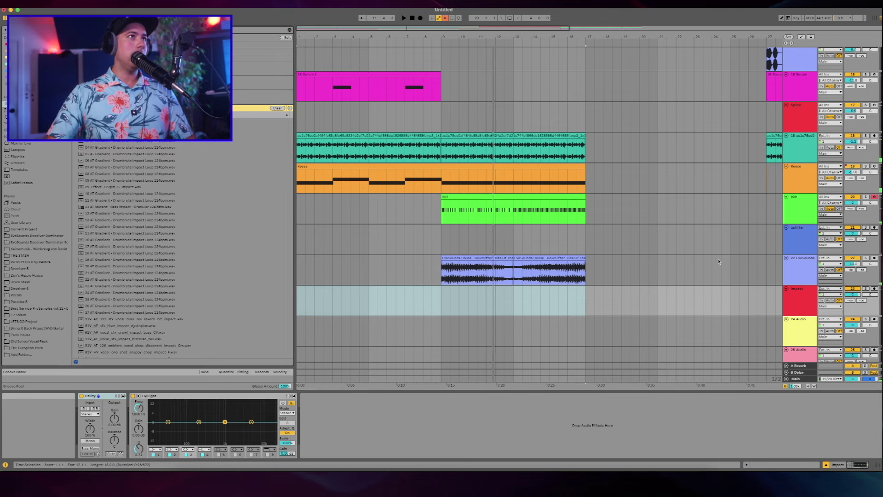
Step: Place the Shot Gun impact from the EvoSounds Deceiver Dominator pack at bar 9 on the Impact track and lower the track's volume
click(32, 235)
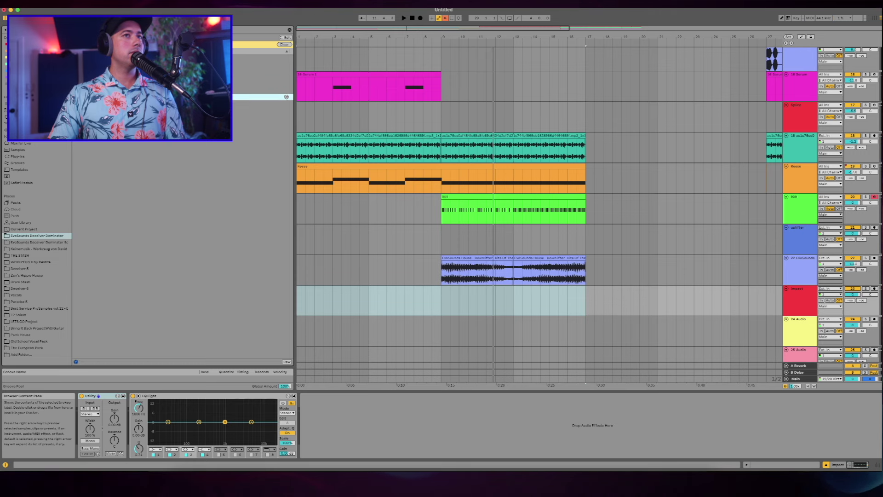
drag(262, 97, 440, 367)
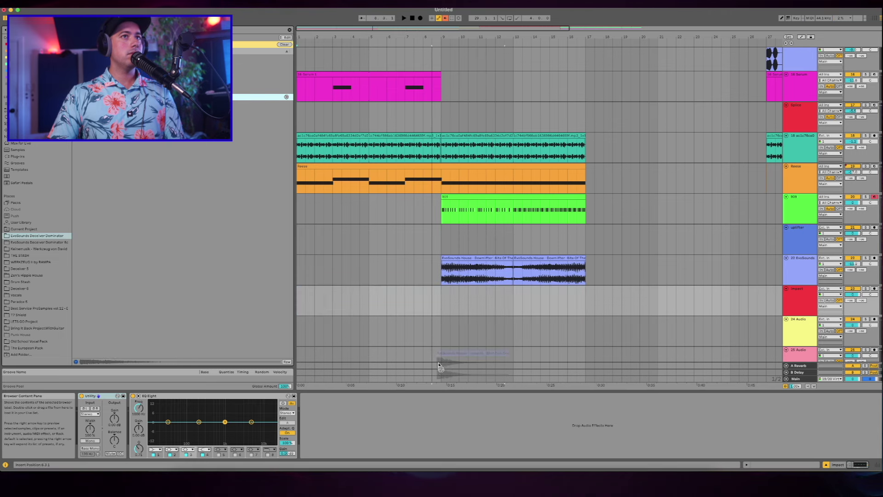
drag(437, 307, 438, 308)
drag(852, 294, 852, 303)
key(space)
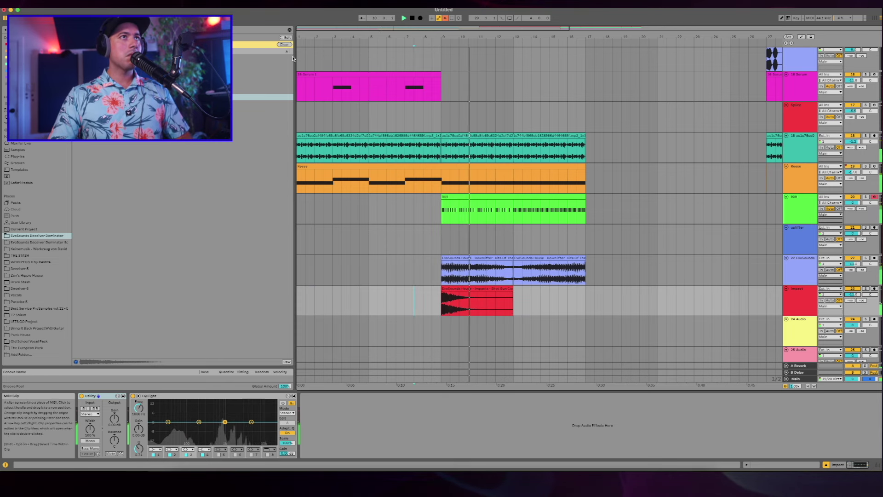
Step: Clear the browser search and open the Uplifters folder of the EvoSounds Deceiver Dominator pack
click(290, 30)
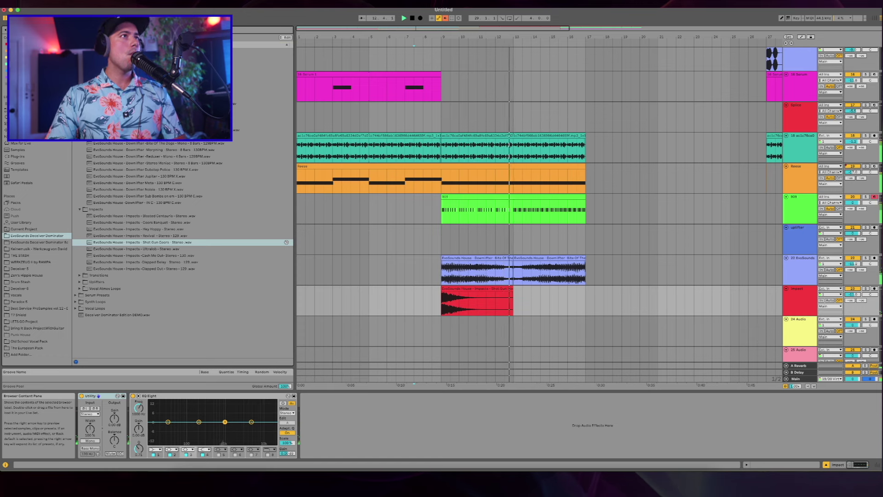
click(80, 97)
click(79, 104)
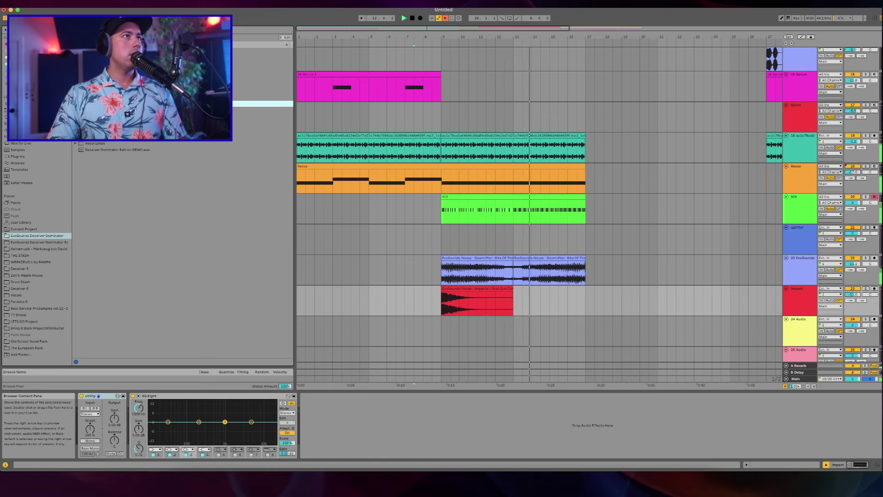
key(space)
click(80, 117)
Step: Audition several uplifters and place the 8-bar Basics uplifter at bar 9 on the audio track below Impact
click(149, 136)
click(152, 143)
click(154, 157)
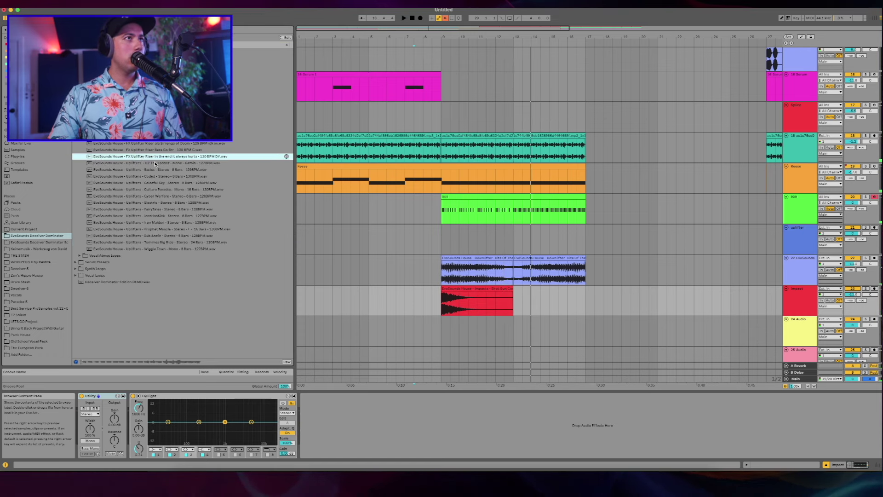
click(153, 163)
click(127, 170)
drag(120, 170, 444, 327)
Step: Audition more uplifters and replace the Basics clip at bar 9 with the 8-bar Wiggle Town uplifter
click(143, 217)
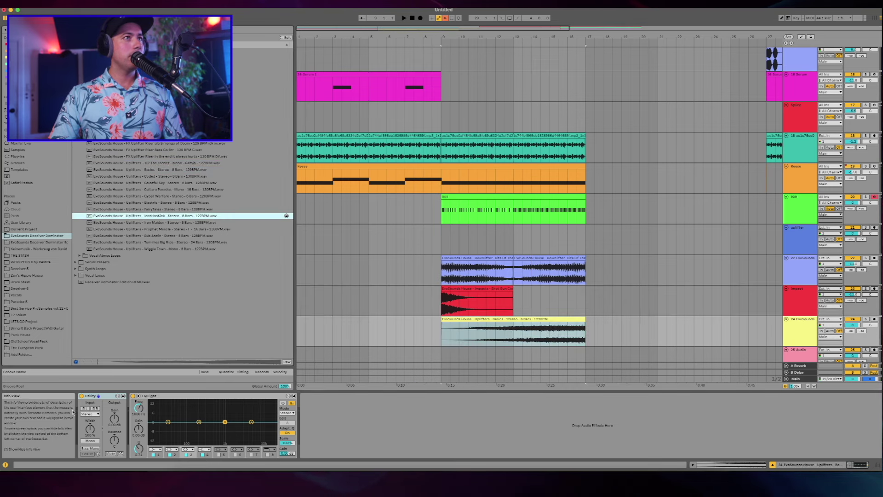
click(152, 243)
click(139, 236)
click(142, 243)
click(138, 249)
mouse_move(126, 249)
mouse_down()
mouse_move(383, 304)
mouse_move(440, 331)
mouse_up()
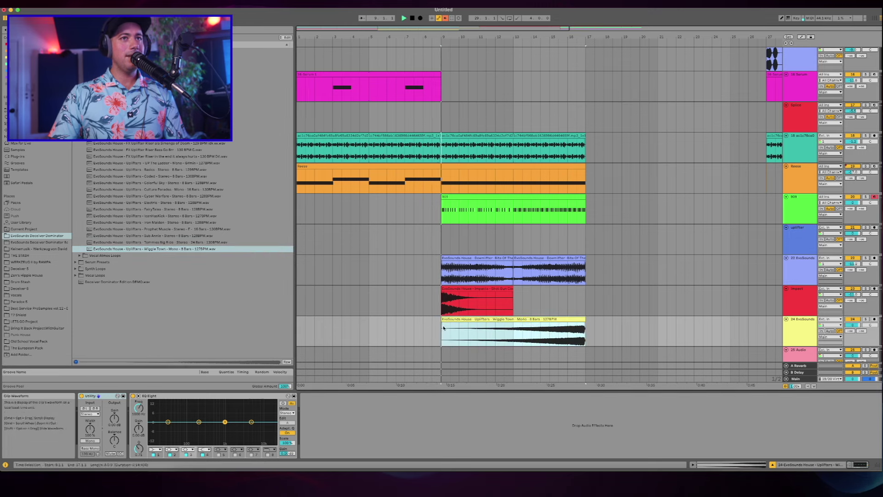
Step: Play back the Wiggle Town uplifter, lower its track volume slightly and delete the clip
click(533, 331)
key(space)
drag(852, 325, 851, 327)
key(space)
key(Delete)
Step: Add the Cyber Warfare uplifter to the empty track and shorten it to a brief piece just before bar 9
click(161, 196)
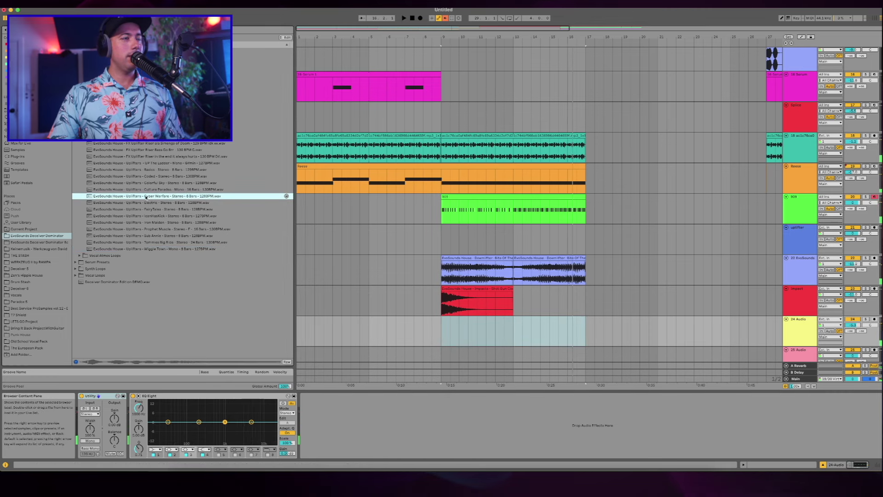
drag(146, 197, 440, 331)
key(space)
drag(576, 324, 452, 330)
Step: Set the uplifter track's second EQ Eight band to a low cut at about 270 Hz while playing it back
key(space)
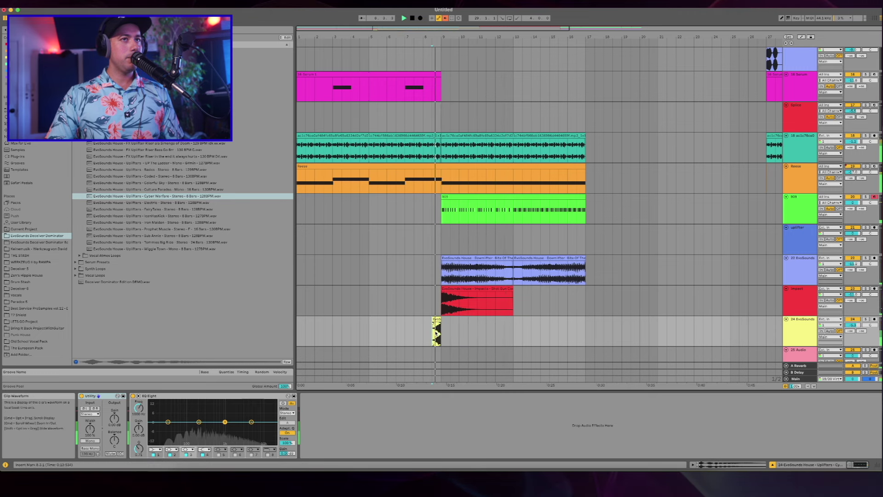
click(173, 449)
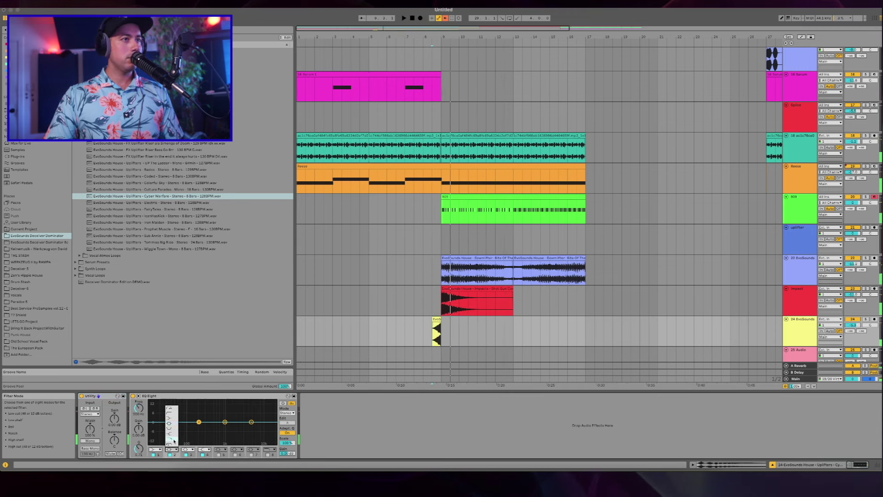
click(171, 418)
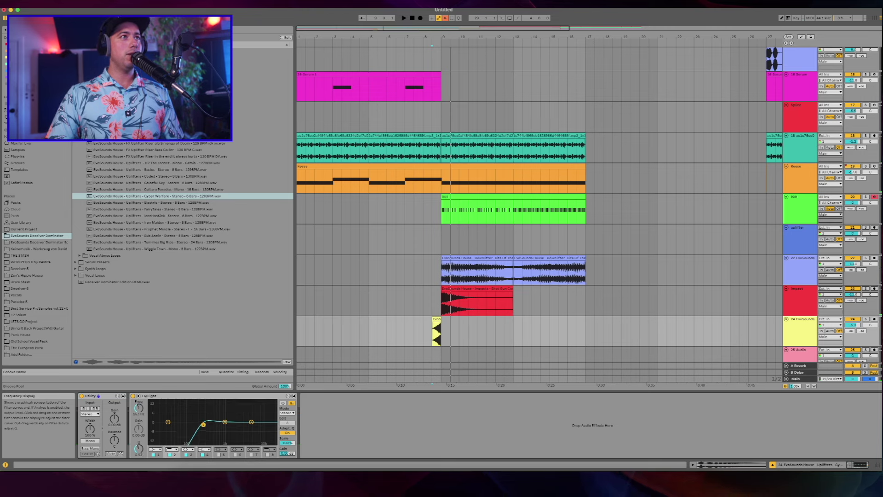
Step: Audition other samples and replace the short uplifter before bar 9 with the Crash Classic Mono 127BPM sample
click(150, 183)
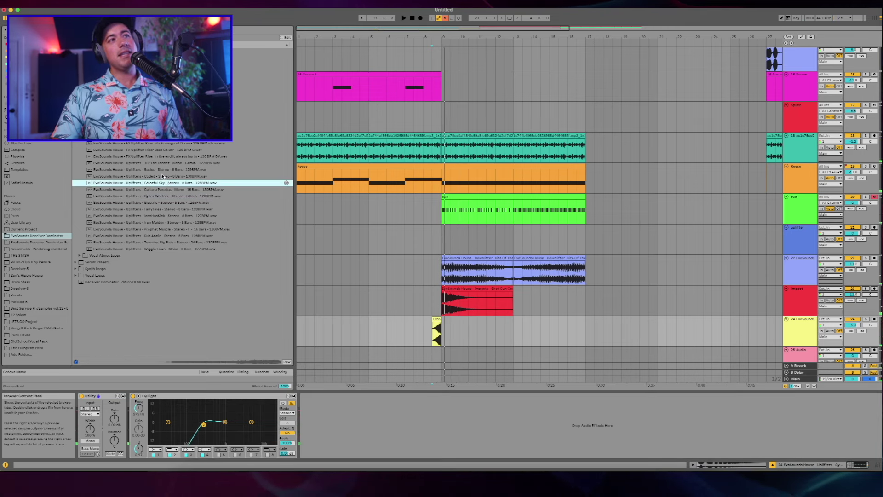
click(162, 176)
click(99, 91)
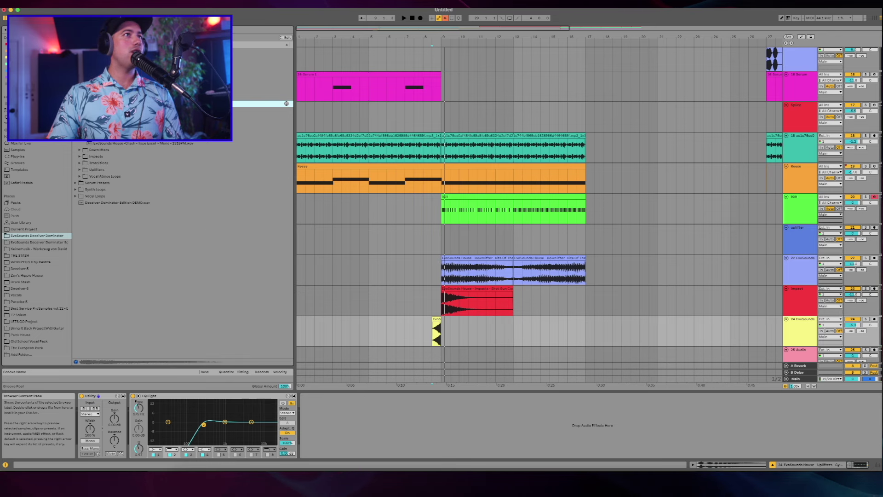
mouse_move(184, 103)
mouse_down()
mouse_move(399, 350)
mouse_move(433, 331)
mouse_up()
click(440, 325)
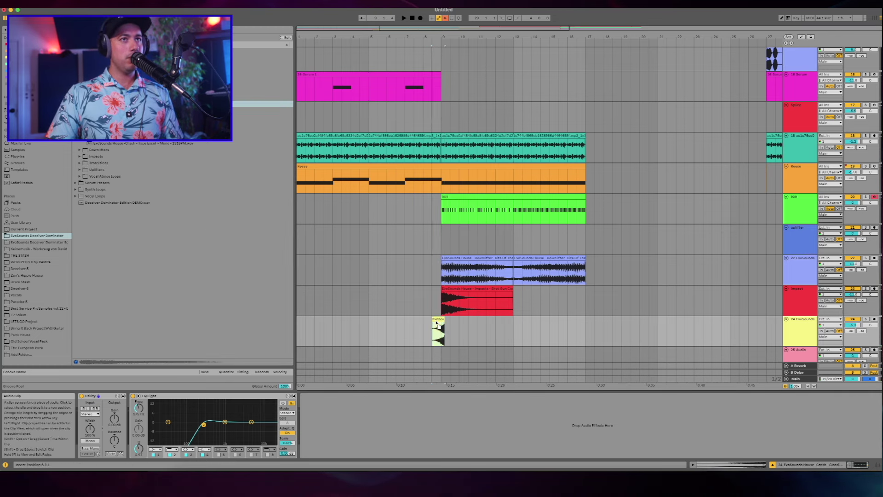
Step: Trim the crash clip so it ends exactly at bar 9 and play back the transition
scroll(435, 321, up, 5)
drag(430, 320, 449, 322)
key(space)
double_click(449, 320)
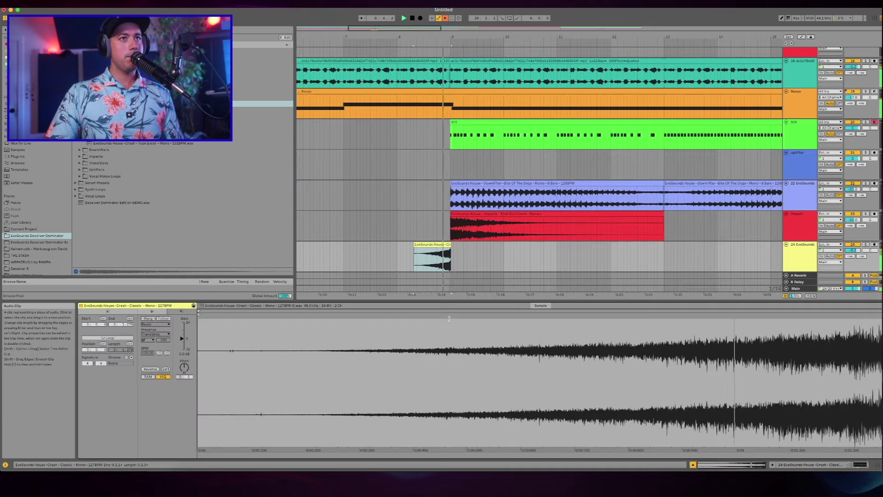
drag(451, 244, 449, 242)
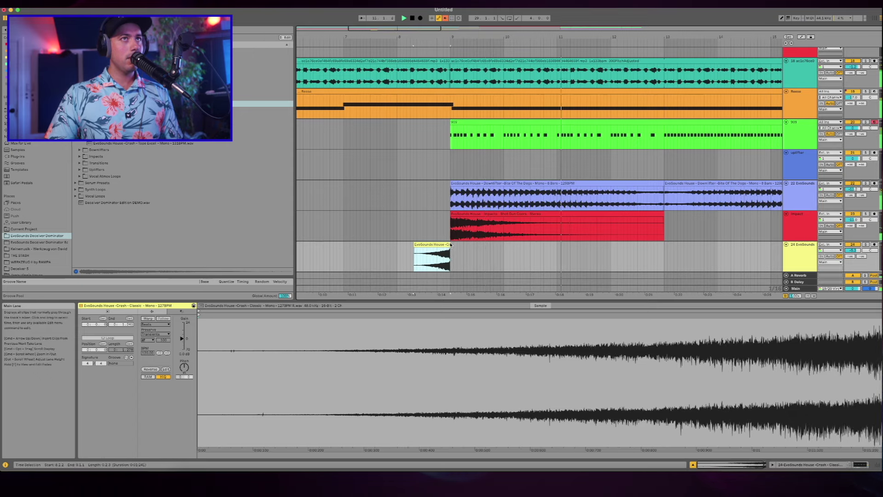
click(464, 148)
key(space)
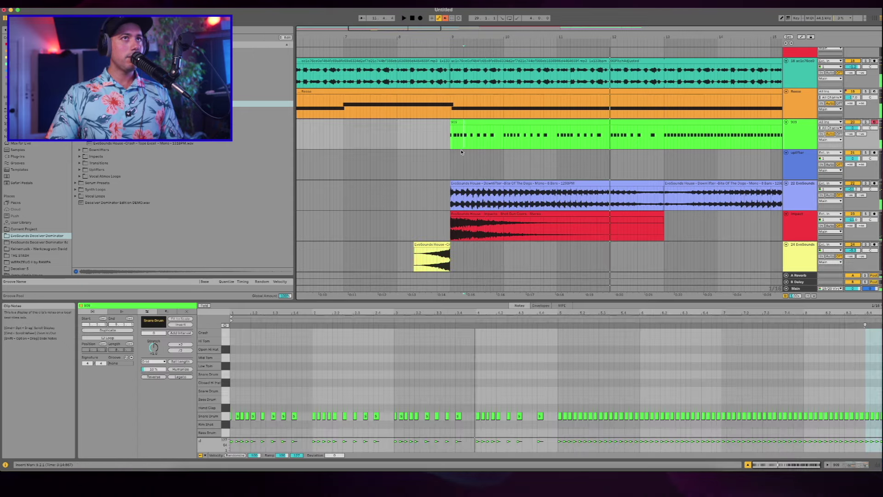
Step: Insert an audio track below the reversed crash clip's track and name it Crash
scroll(464, 149, down, 6)
click(355, 110)
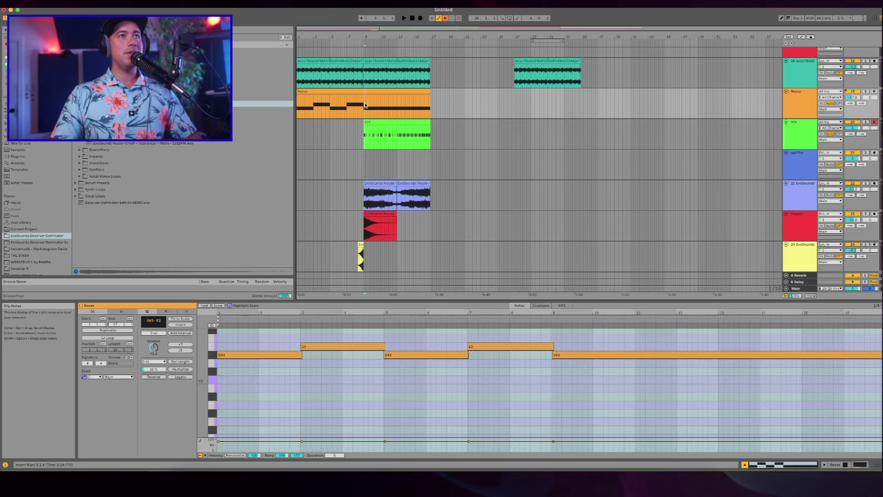
scroll(366, 105, down, 1)
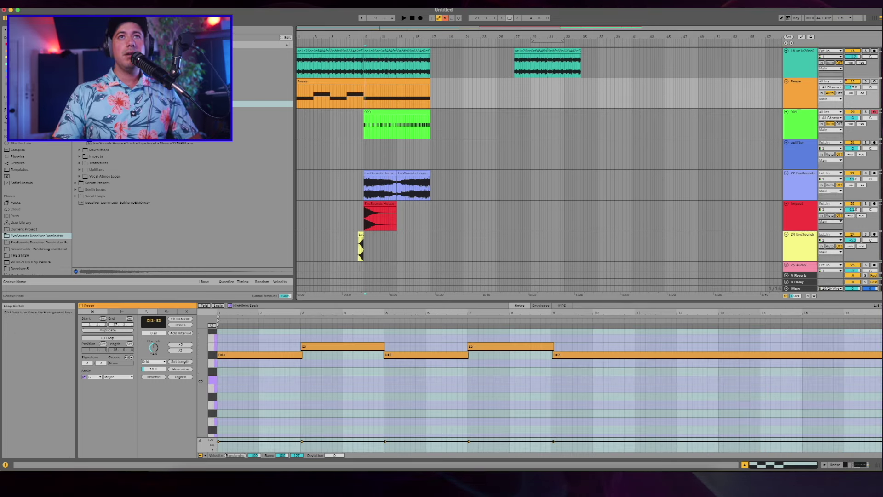
click(335, 234)
scroll(335, 235, up, 3)
scroll(334, 235, down, 3)
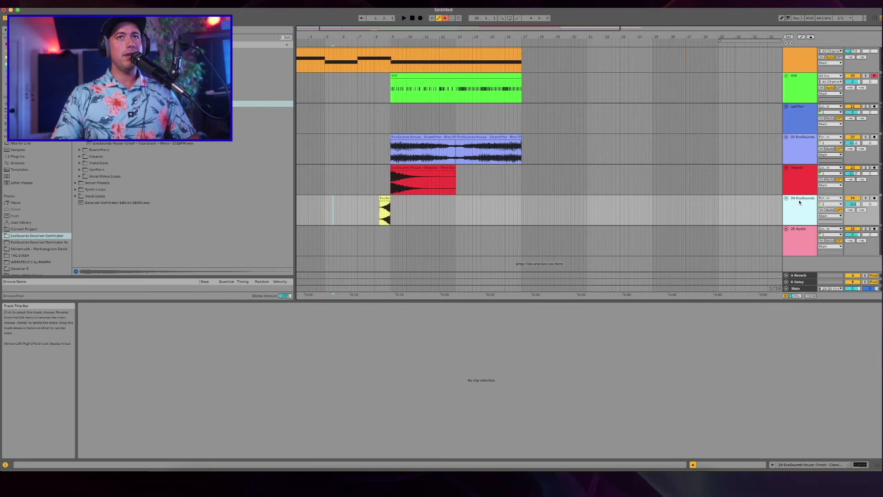
key(super+t)
text(Cros)
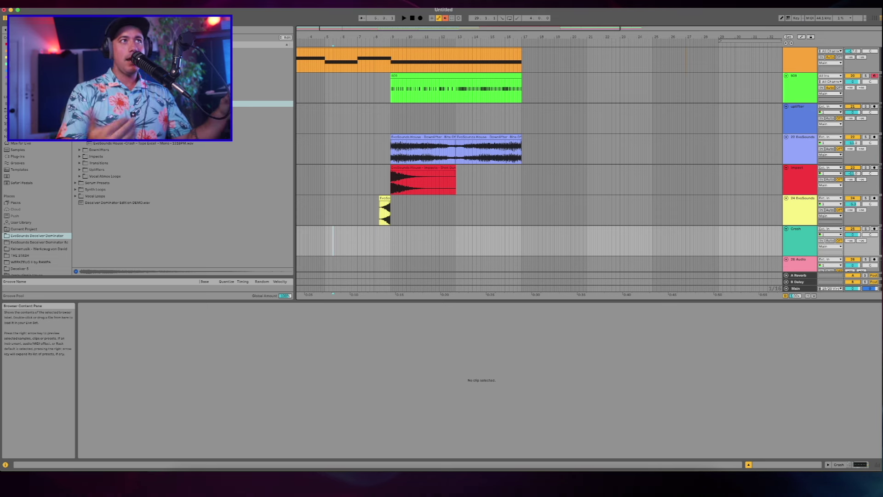
Step: Audition crash samples, place the Stereo 127BPM crash on the Crash track at bar 9, and play the transition
click(150, 144)
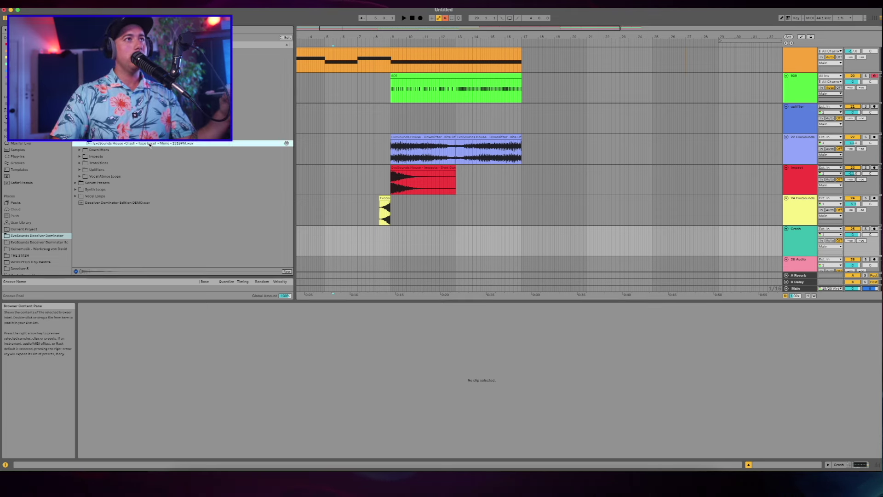
drag(359, 248, 410, 230)
scroll(392, 244, up, 3)
click(352, 224)
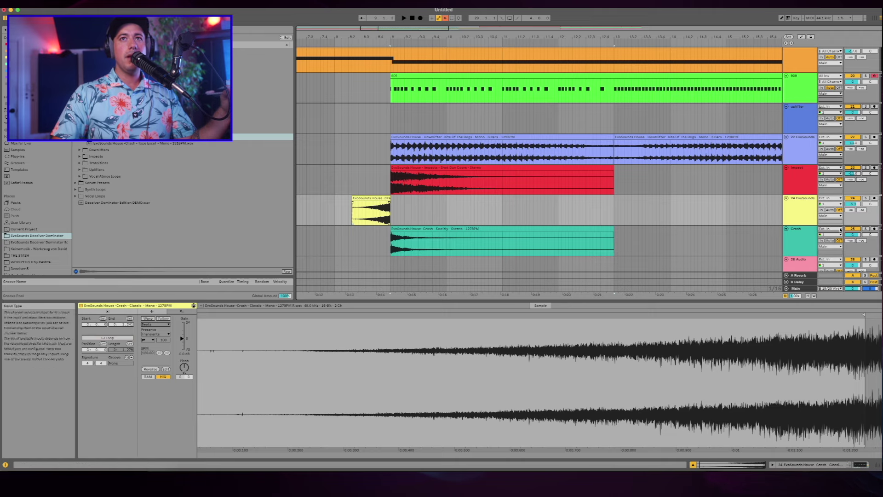
click(377, 238)
key(space)
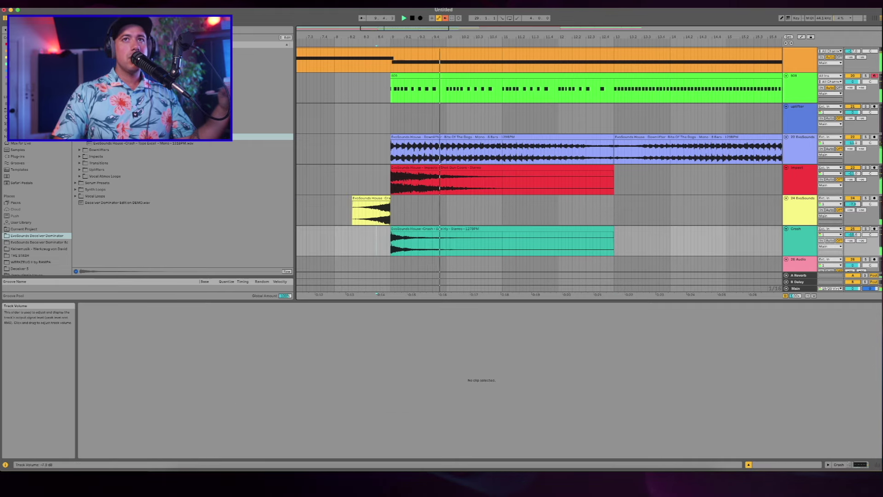
Step: Find Little AlterBoy and add it to track 18, after EQ Eight
scroll(392, 138, down, 5)
scroll(531, 108, up, 10)
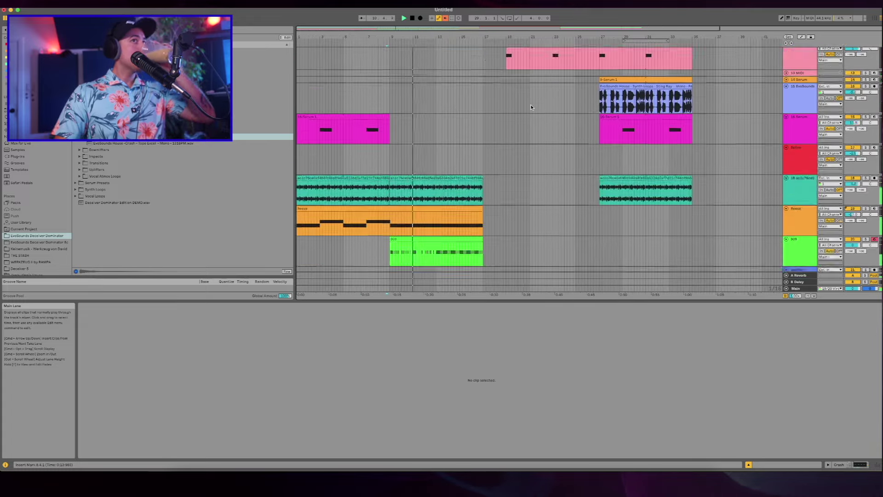
scroll(532, 107, down, 4)
double_click(802, 230)
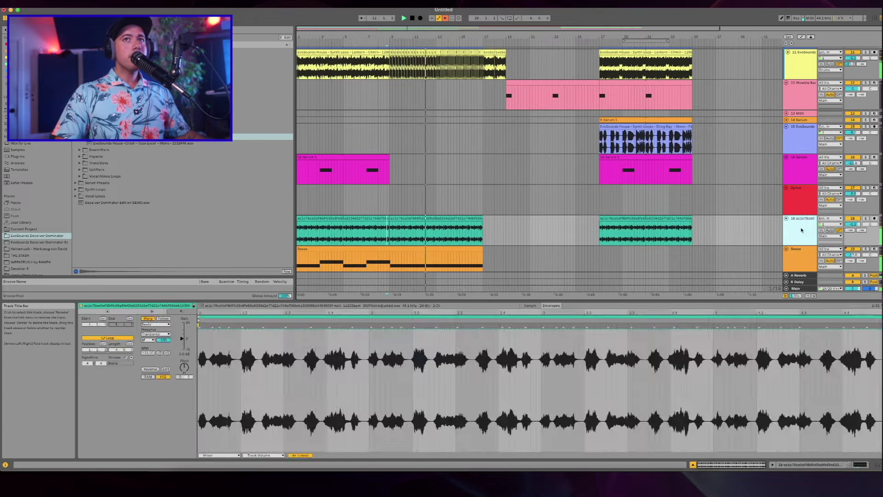
key(super+f)
text(alter)
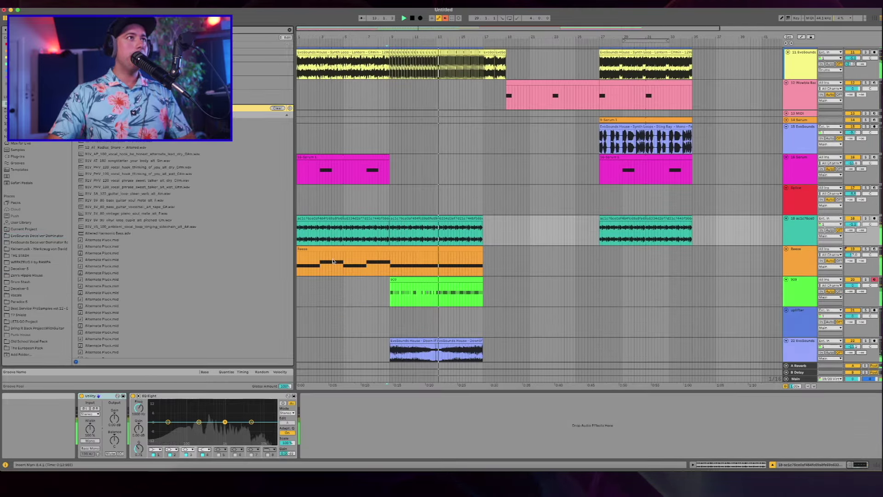
key(Down)
key(Return)
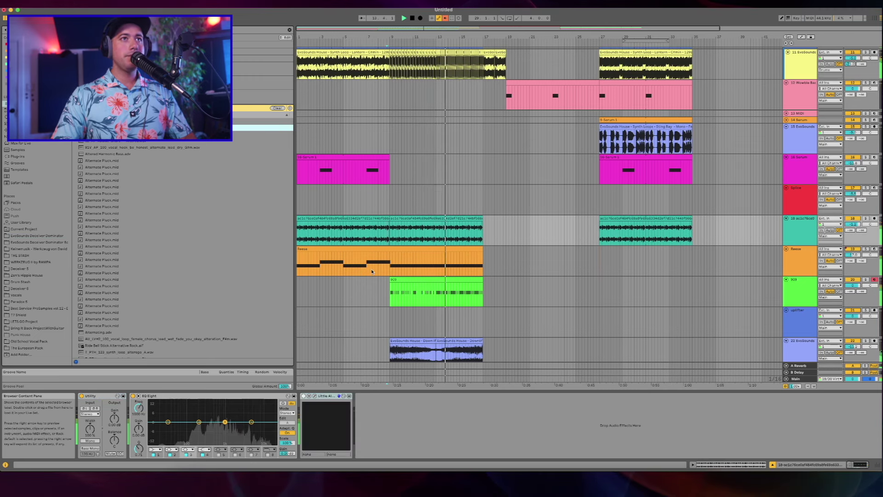
Step: Set Little AlterBoy's linked pitch and formant to 5.0 during playback, and close the plug-in window
click(624, 219)
drag(594, 218, 593, 206)
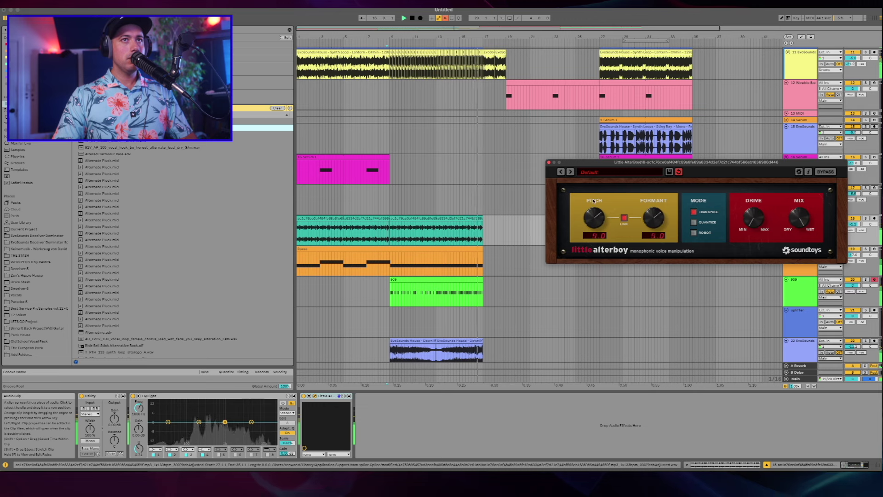
drag(594, 208, 593, 203)
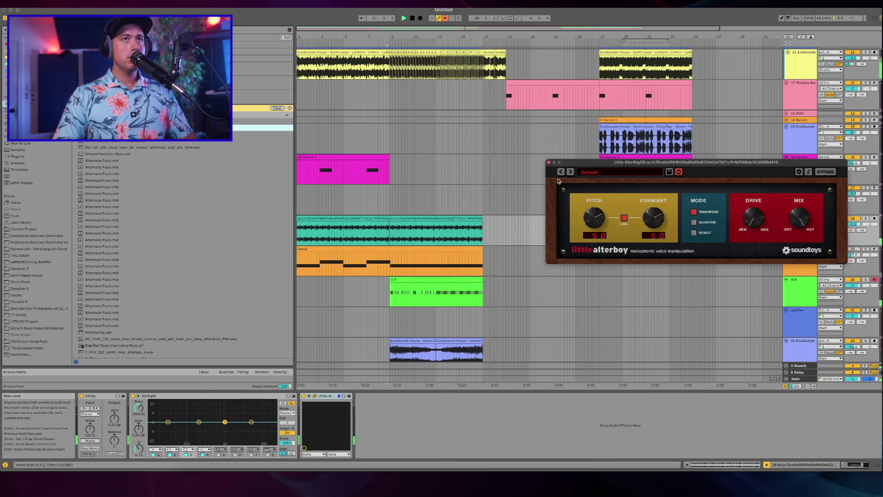
click(549, 163)
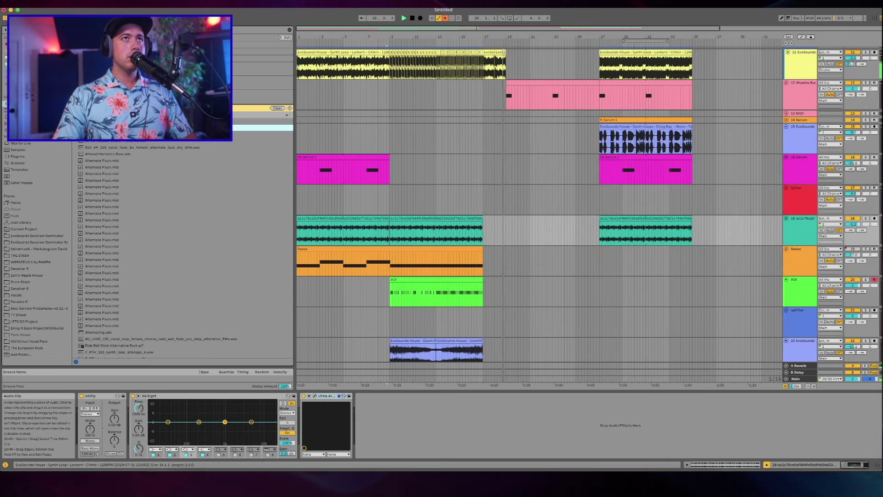
Step: Re-enable the overridden automation and play back the arrangement from just after bar 9
click(445, 18)
scroll(399, 146, up, 3)
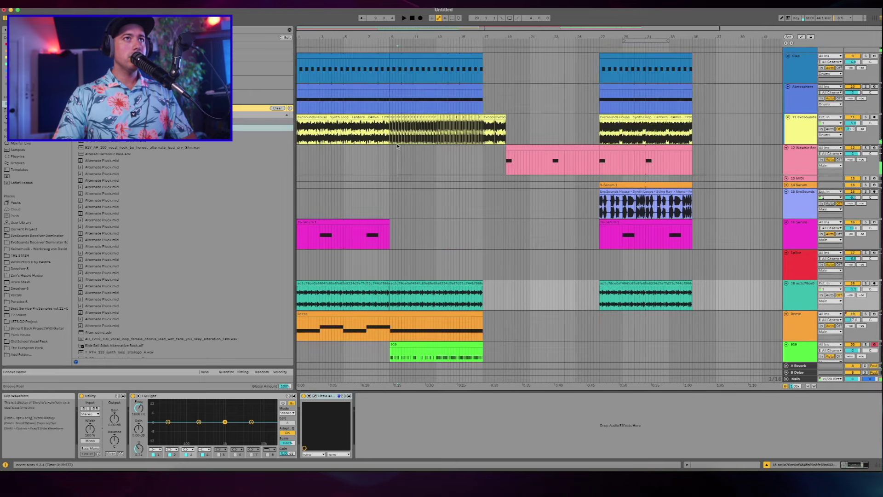
click(398, 146)
key(space)
key(space)
scroll(398, 146, down, 5)
scroll(452, 247, down, 3)
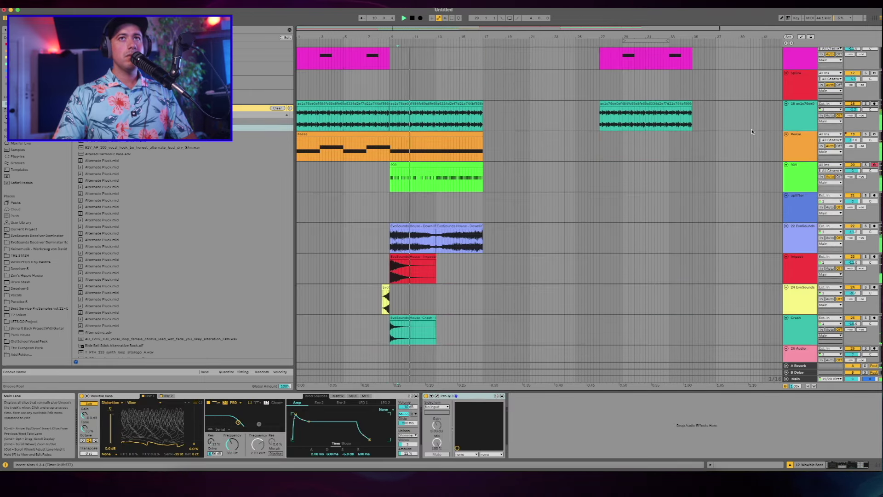
click(806, 184)
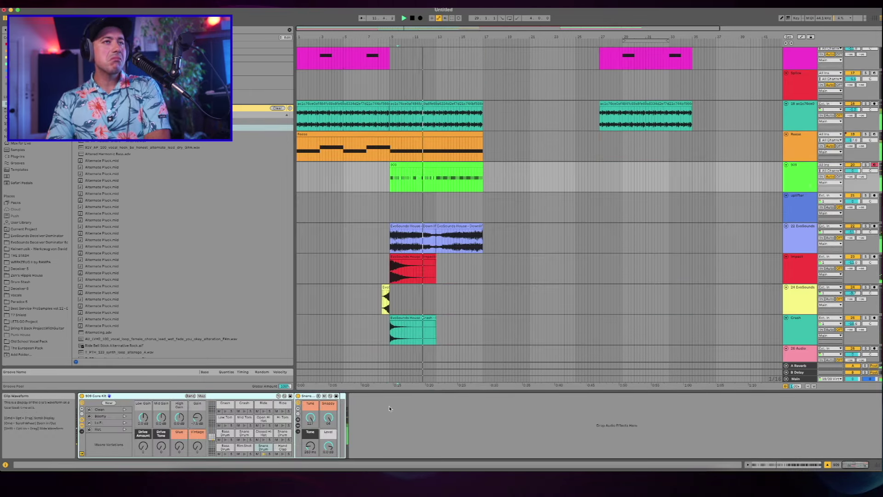
scroll(545, 178, up, 2)
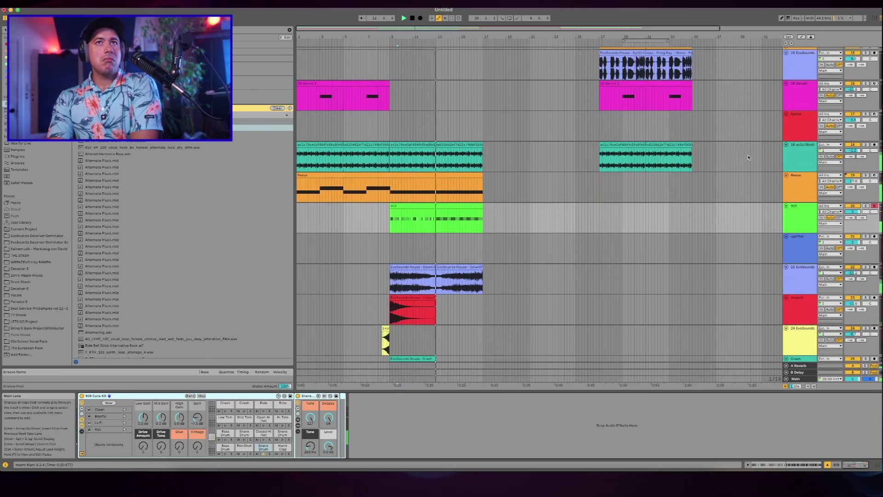
Step: Show the Utility gain automation for track 18
click(804, 151)
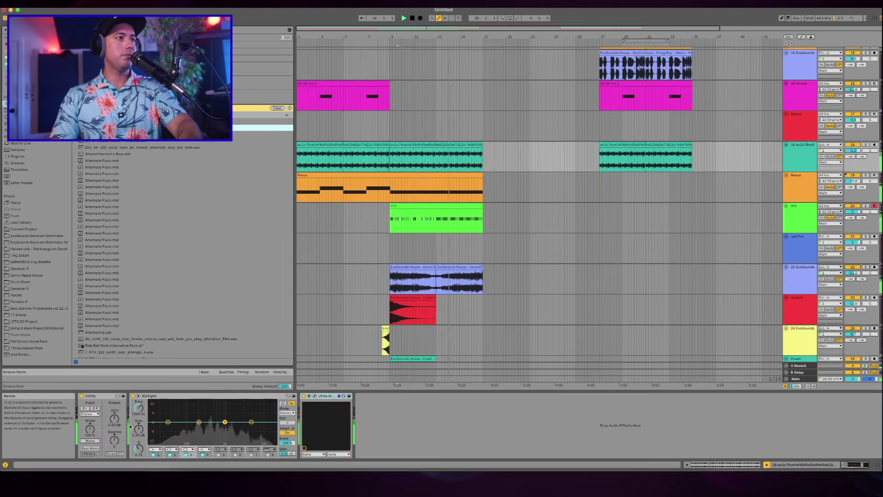
right_click(115, 420)
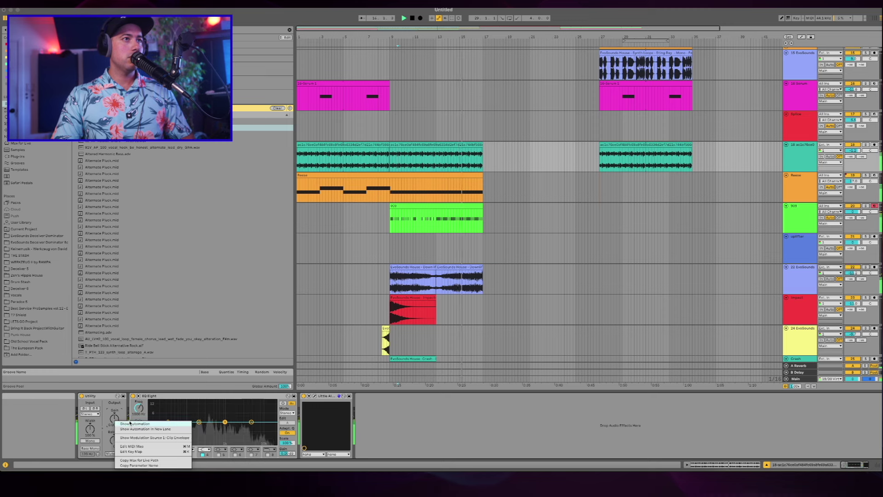
click(134, 424)
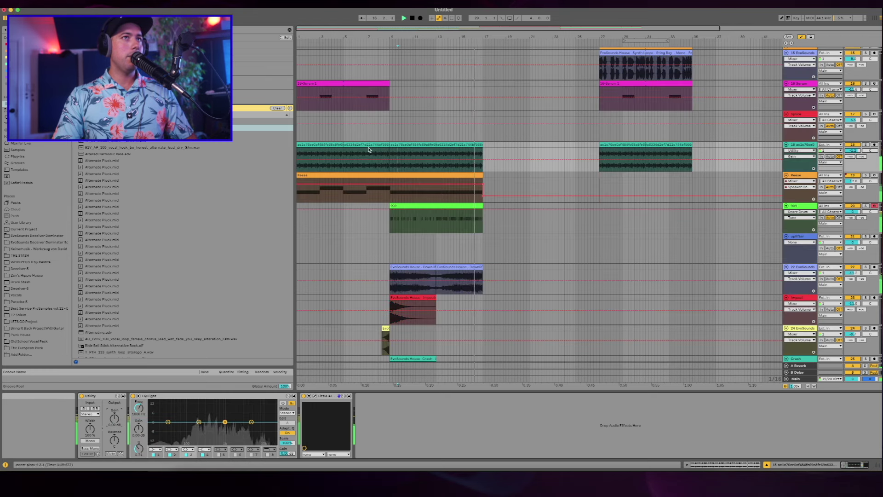
click(400, 157)
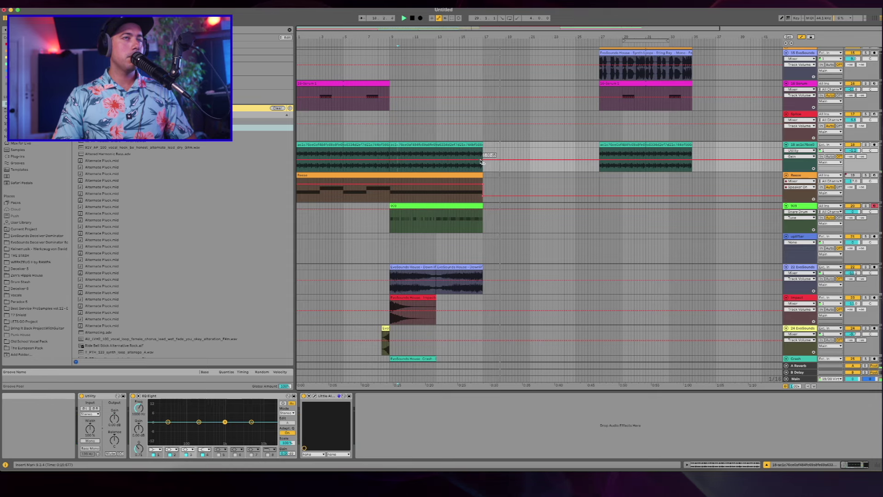
Step: Show the Utility gain automation for the synth loop on track 11
scroll(499, 185, up, 8)
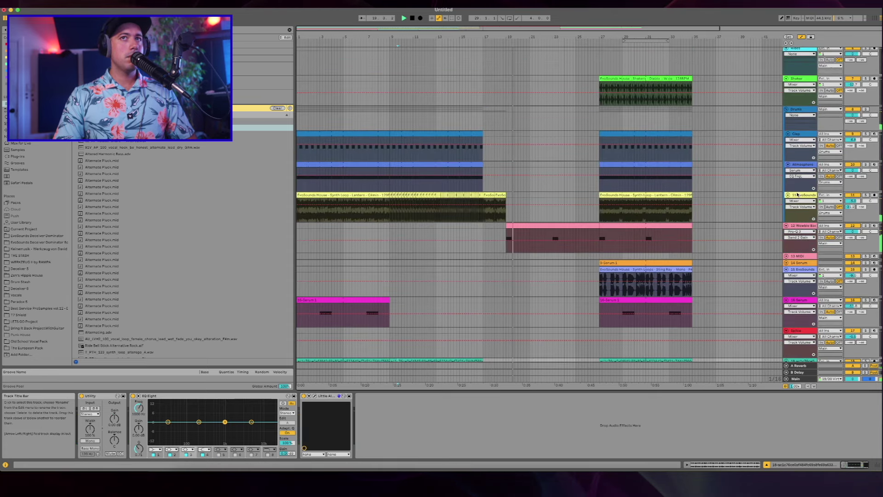
click(802, 195)
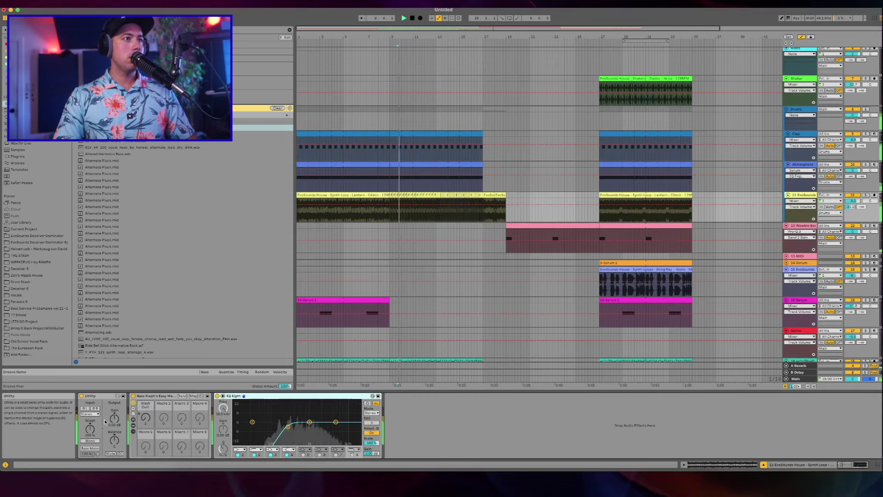
right_click(114, 418)
click(126, 421)
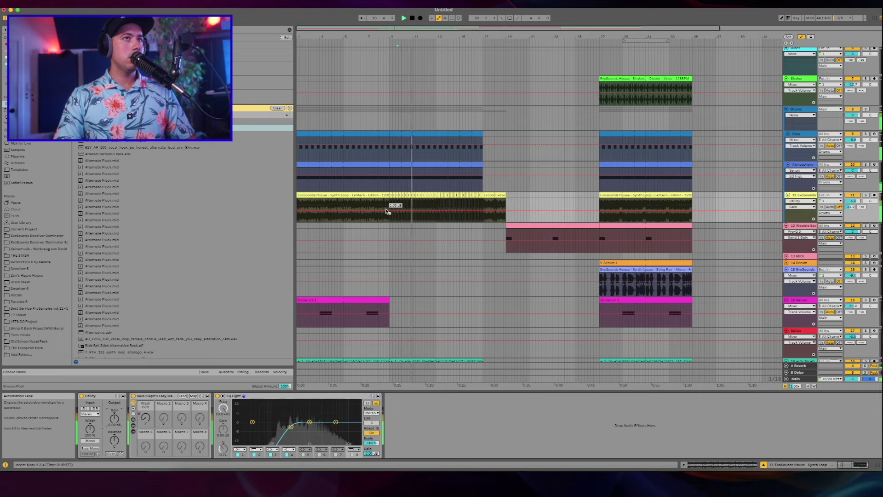
Step: Automate the synth loop's Utility gain slightly lower up to bar 17, ramping back to 0.00 dB at bar 18
scroll(390, 212, up, 5)
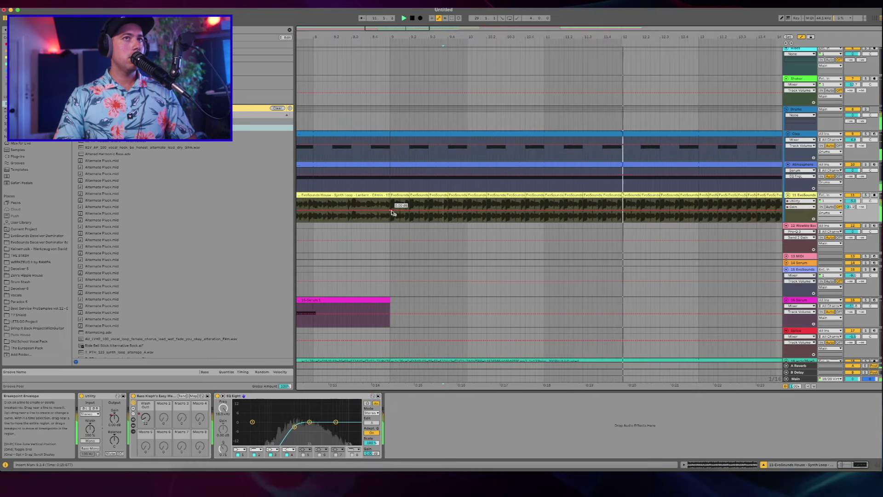
scroll(443, 207, up, 3)
scroll(443, 207, right, 5)
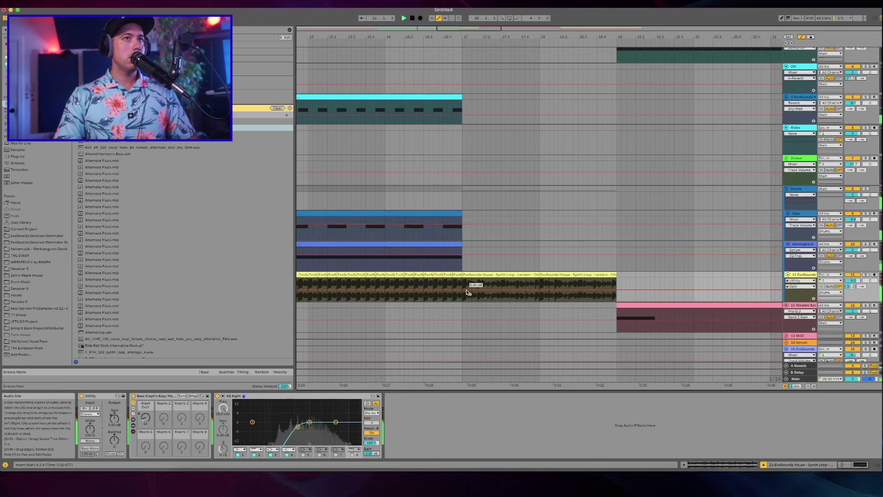
drag(463, 294, 463, 295)
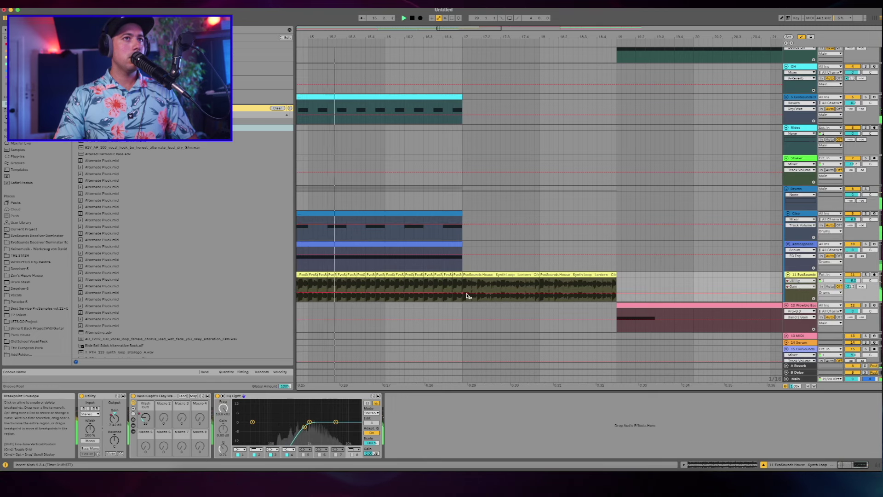
drag(477, 293, 541, 294)
right_click(542, 297)
click(549, 300)
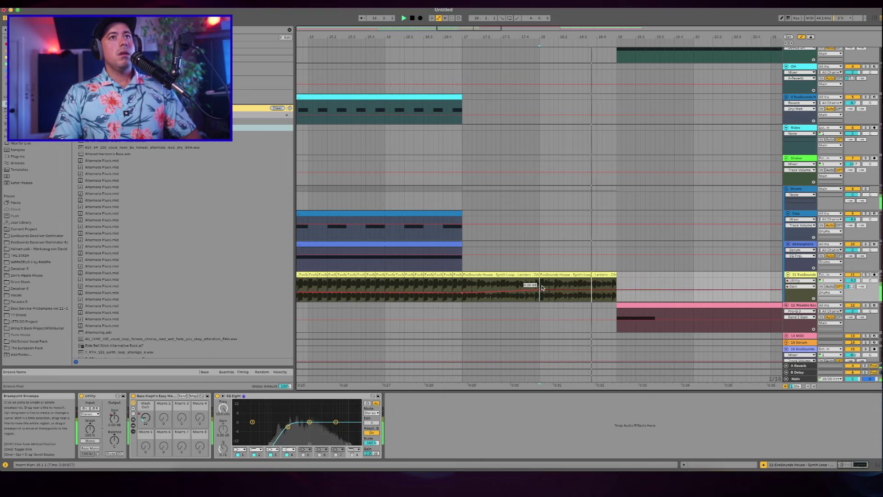
Step: Try to extend the synth loop past bar 19 by duplicating its last clip, and undo the duplicates
click(569, 275)
key(super+d)
shift+click(569, 275)
key(super+d)
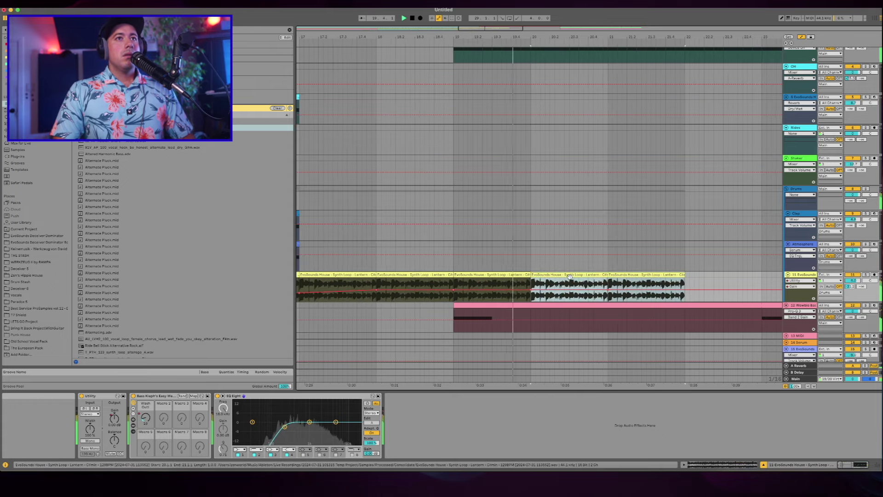
key(super+z)
key(super+z)
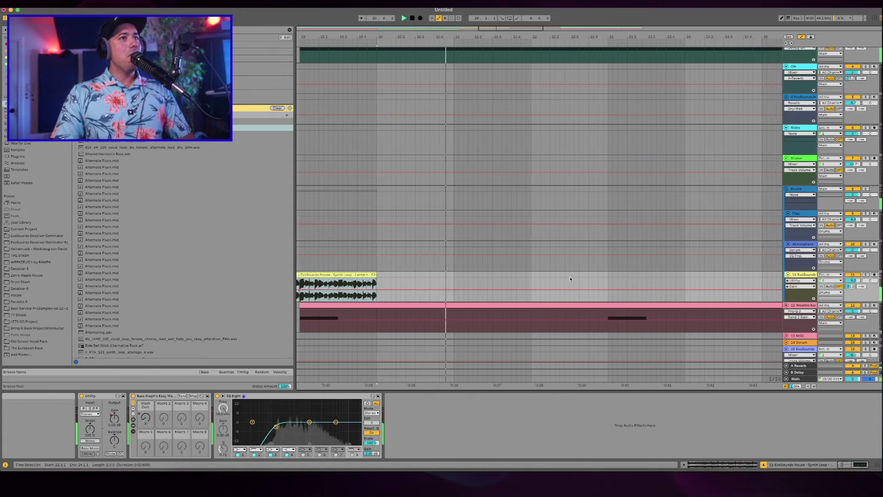
Step: Hide the automation lanes and play back the opening section from about bar 7
scroll(570, 275, down, 3)
key(a)
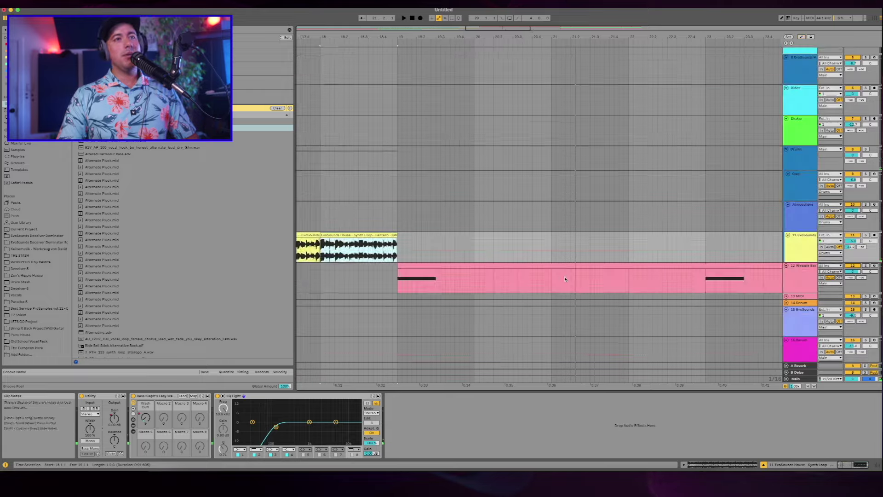
scroll(565, 279, down, 10)
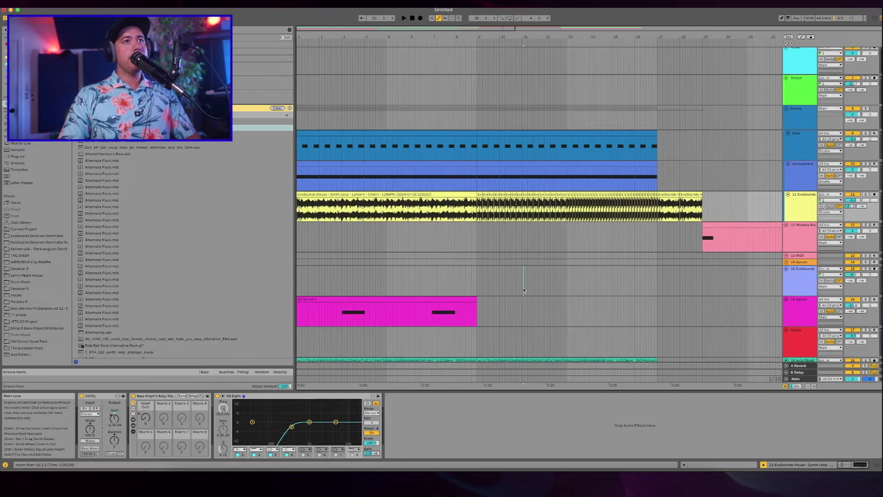
click(396, 270)
scroll(405, 276, down, 2)
click(428, 280)
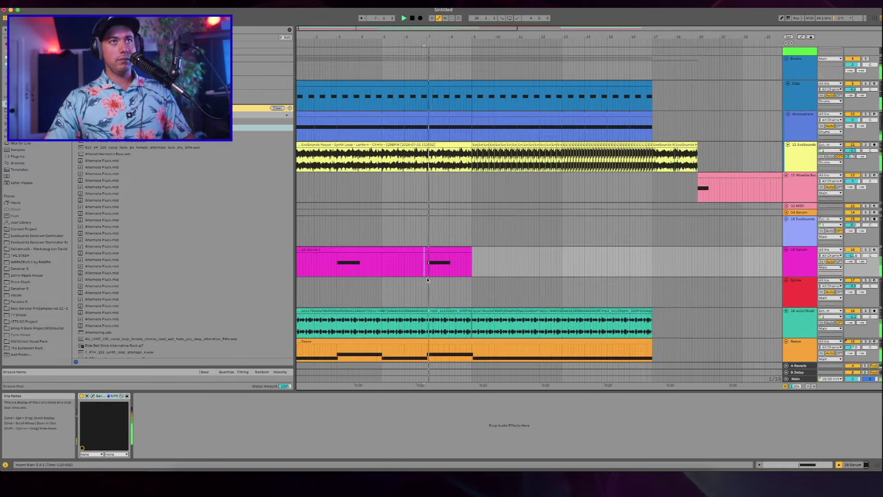
scroll(429, 279, up, 2)
scroll(520, 235, down, 4)
Step: Add EQ Eight to the Serum track 16 and turn its third band into a low cut at about 200 Hz
click(800, 224)
key(super+f)
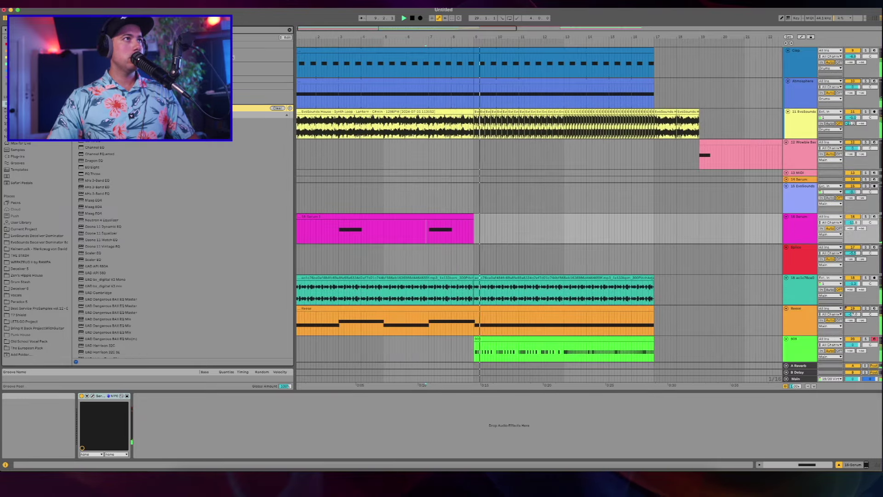
click(18, 130)
double_click(104, 79)
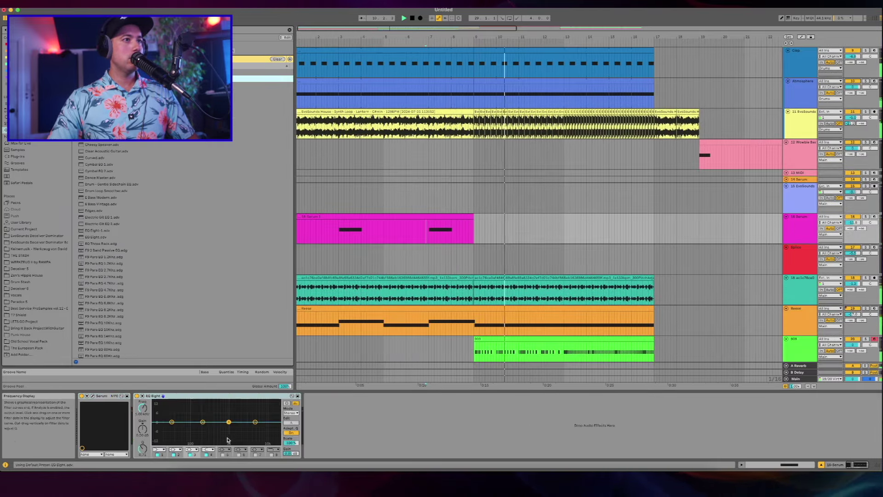
click(191, 450)
click(192, 414)
drag(229, 421, 203, 428)
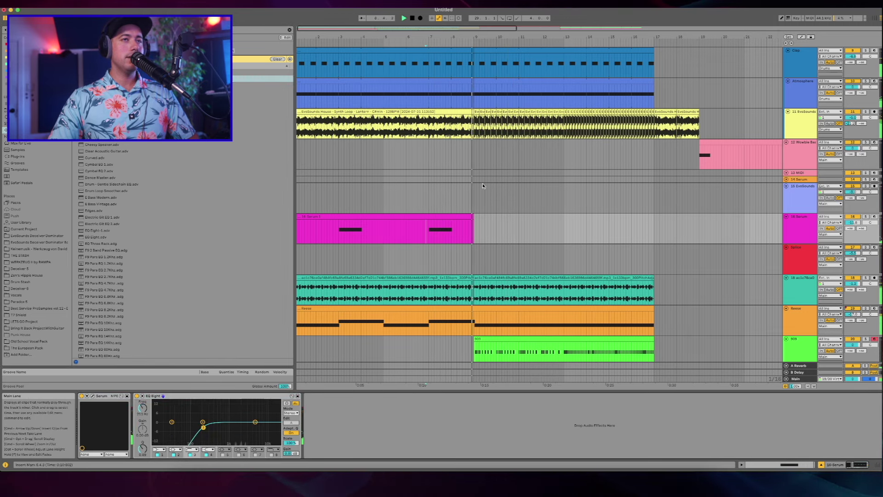
Step: Play back from bar 9 and review the tracks through the transition
scroll(479, 188, down, 2)
click(473, 189)
scroll(504, 202, down, 5)
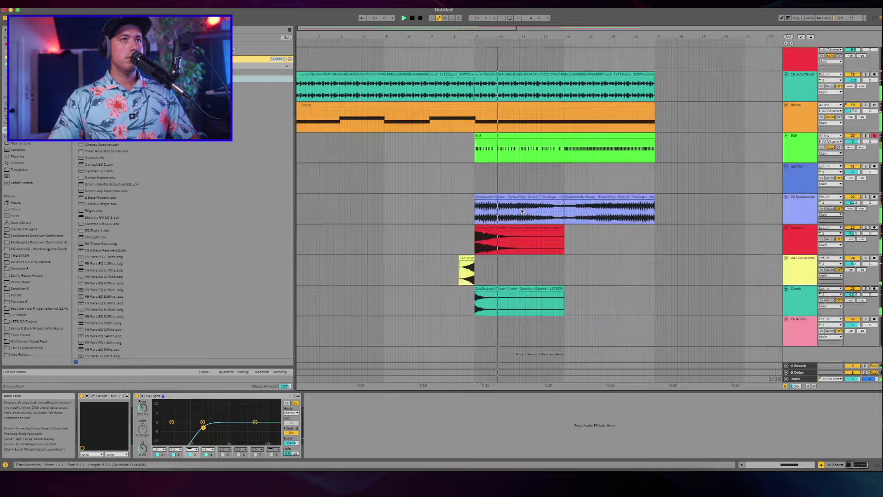
scroll(511, 205, up, 5)
scroll(515, 207, down, 2)
scroll(522, 212, up, 4)
scroll(522, 211, down, 8)
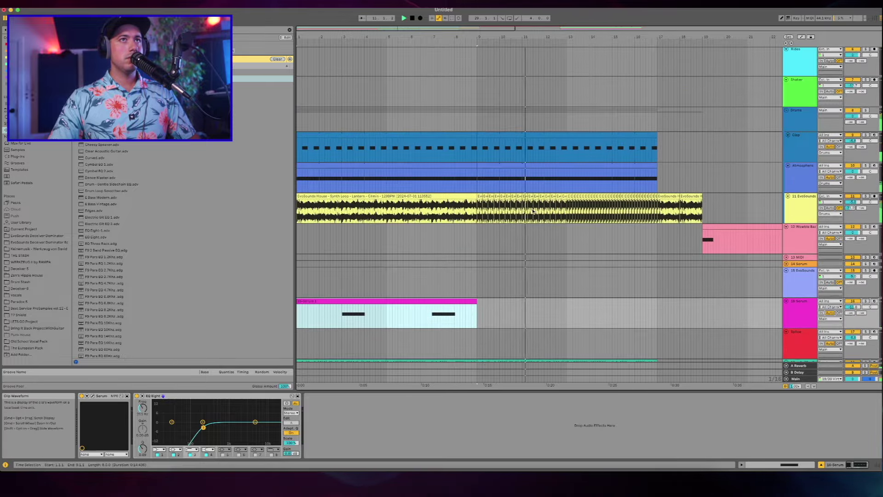
Step: Show the Reese track's EQ Eight low-cut frequency automation and raise the envelope leading up to bar 9
click(423, 197)
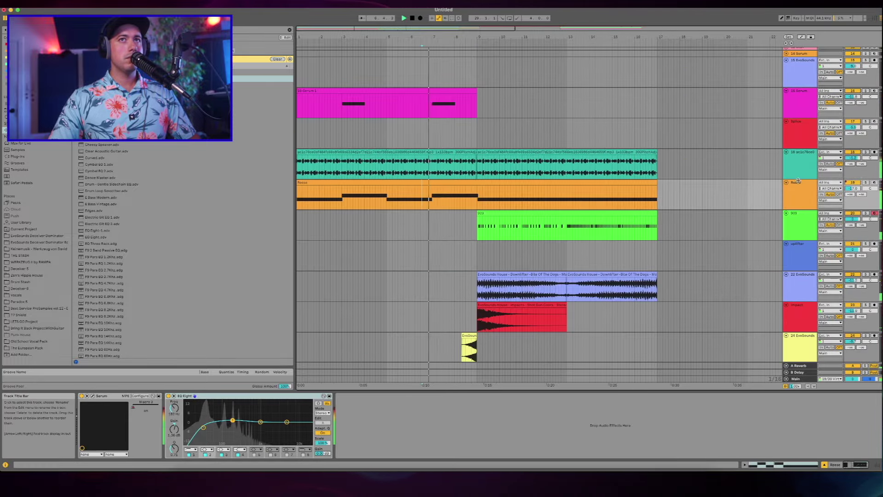
click(203, 427)
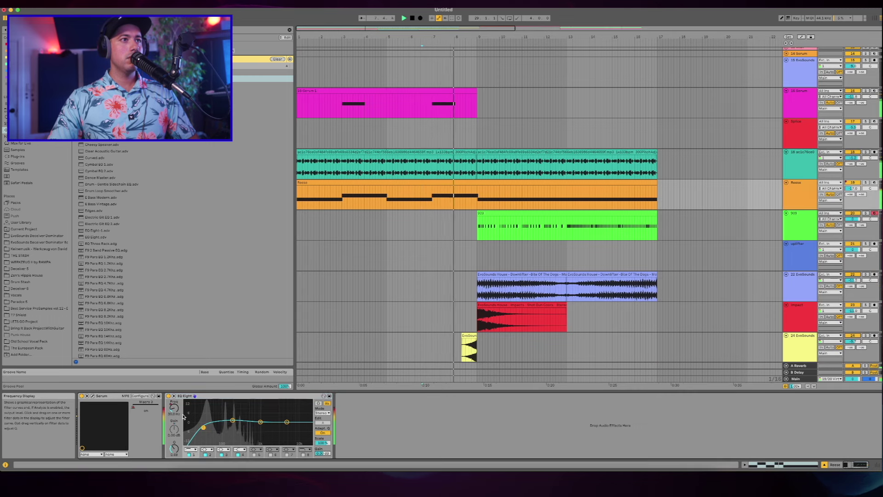
right_click(174, 408)
click(195, 351)
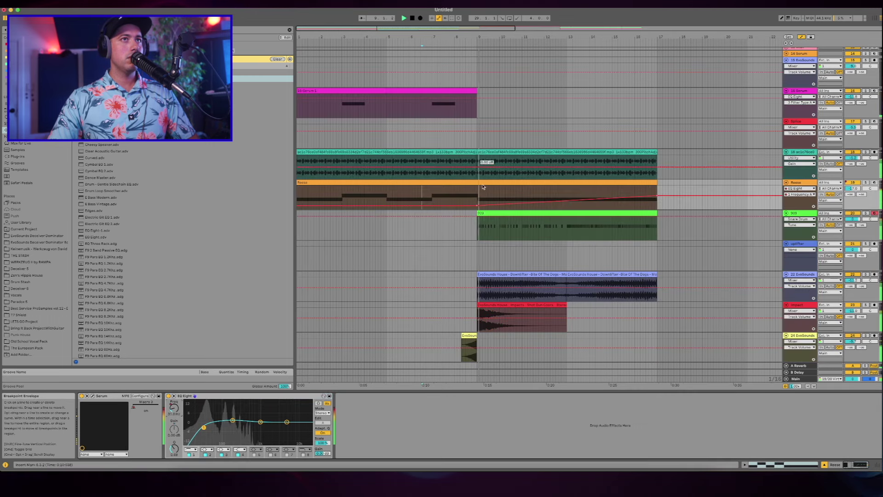
click(466, 199)
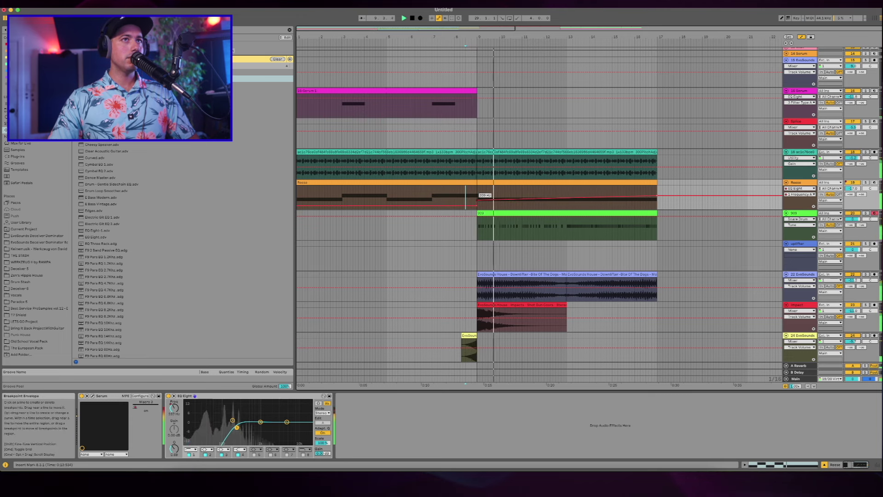
key(space)
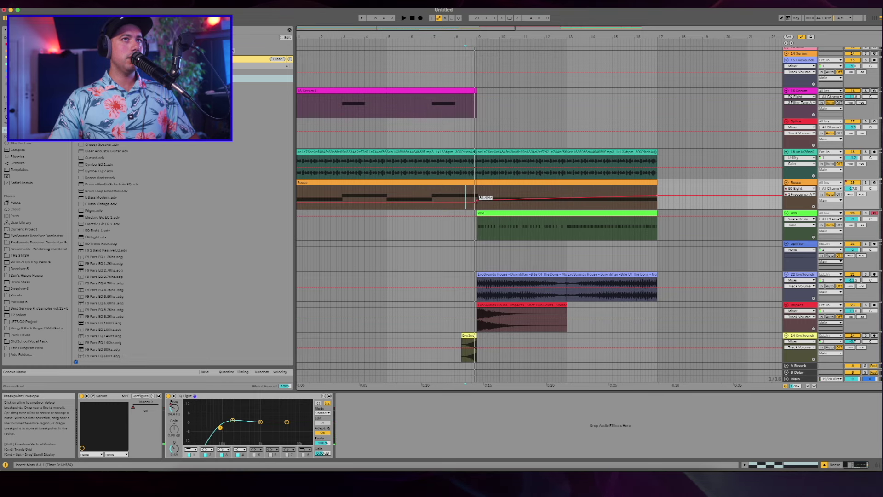
Step: Hide the automation lanes, then play back from bar 1 and from about bar 7 while reviewing the tracks
click(309, 183)
scroll(308, 183, up, 1)
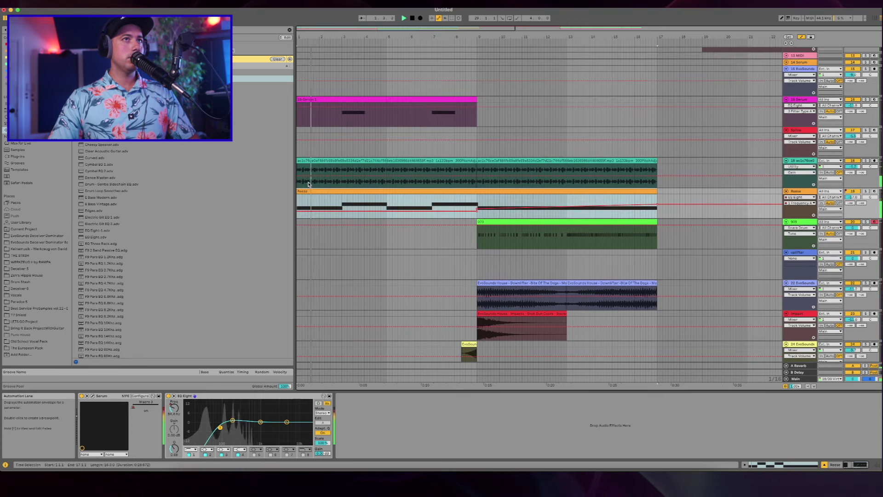
key(a)
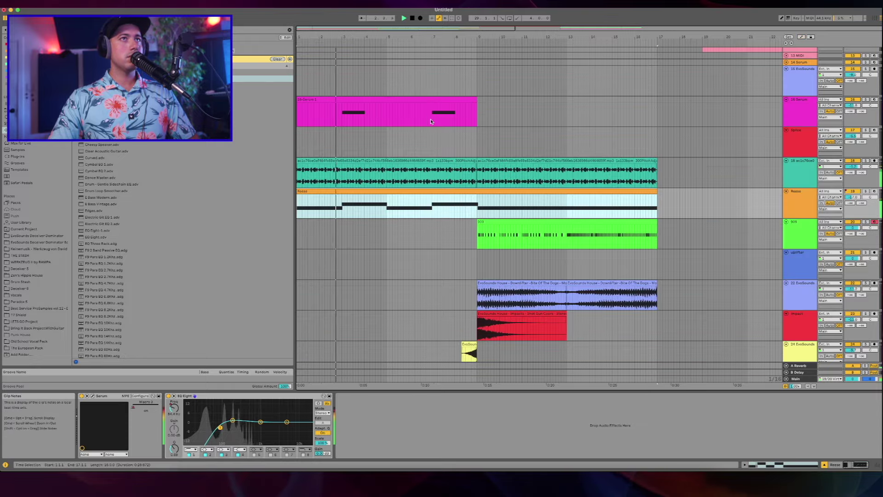
click(438, 121)
scroll(438, 121, down, 9)
scroll(437, 121, up, 18)
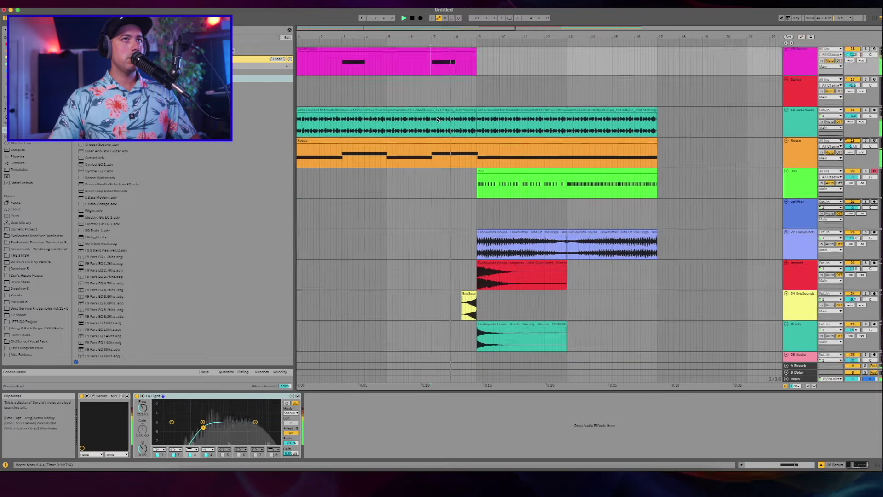
scroll(438, 121, down, 8)
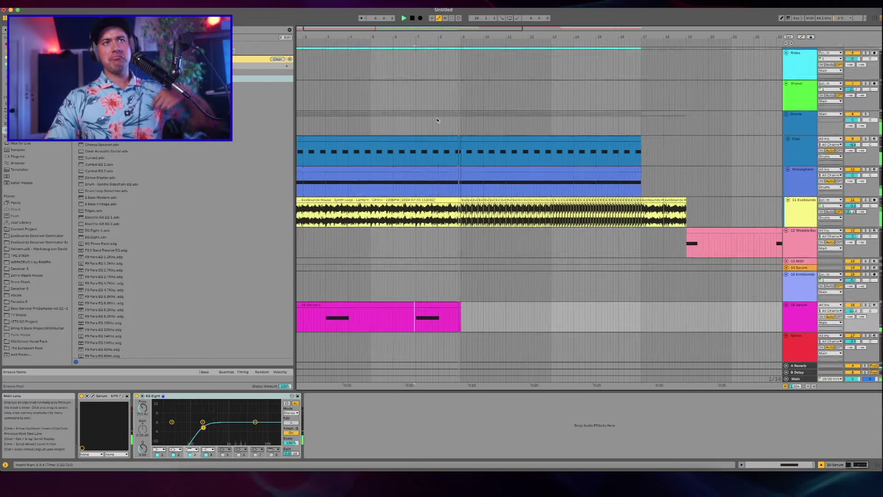
Step: Turn off Warp on the impact clip and extend the first downlifter clip to about bar 17, replacing its repeat
double_click(527, 227)
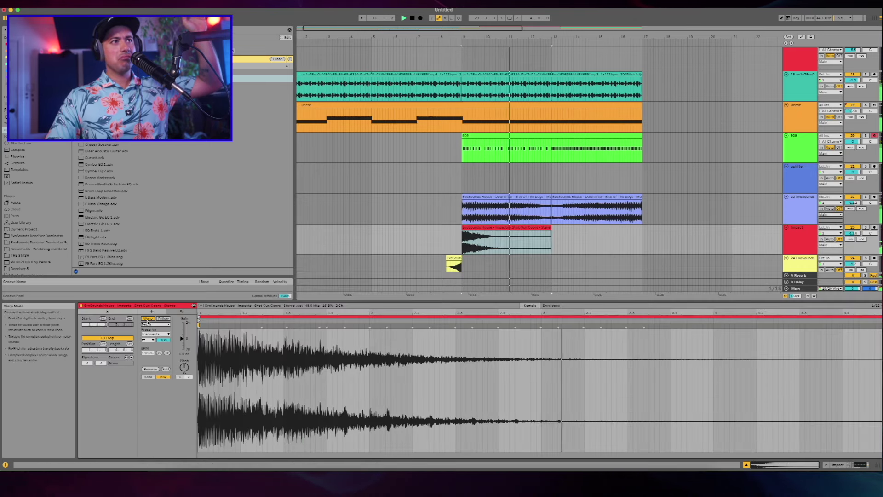
click(148, 318)
click(506, 209)
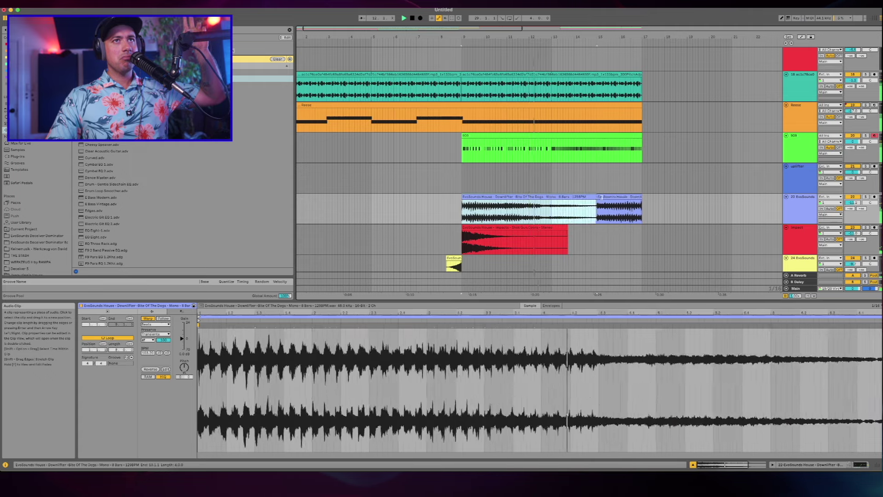
drag(646, 197, 652, 196)
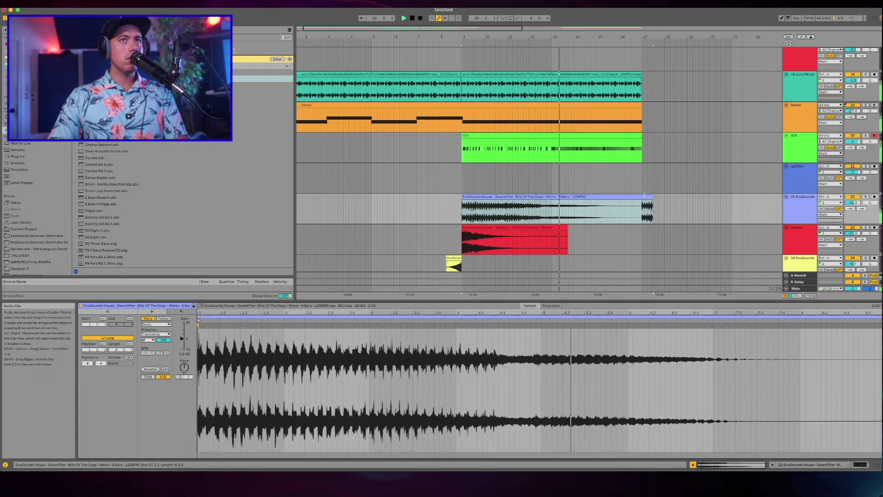
click(215, 339)
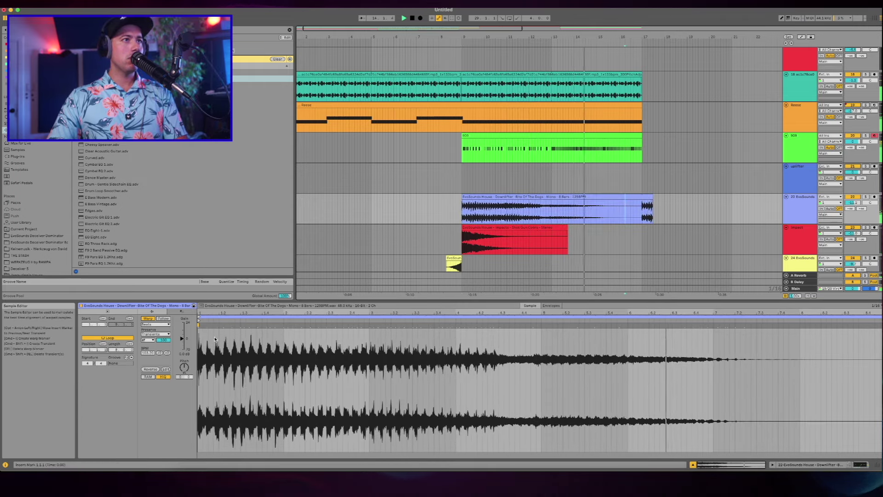
click(650, 196)
drag(650, 197, 643, 197)
scroll(640, 200, up, 5)
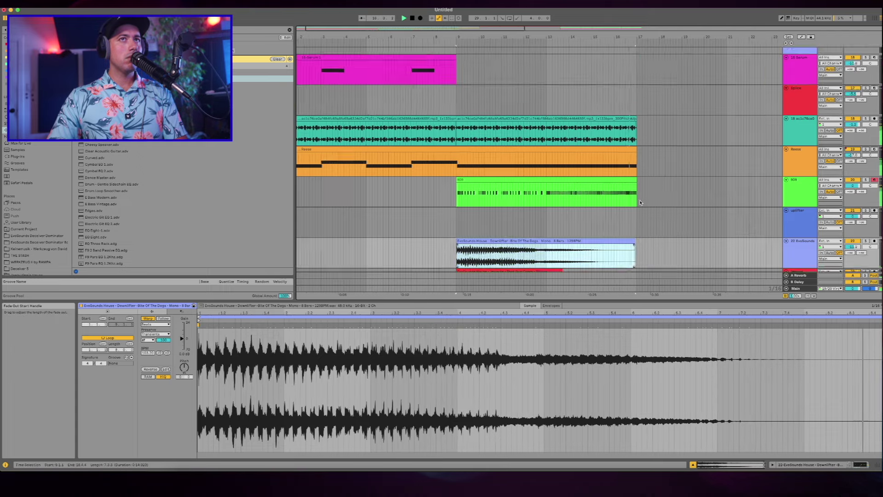
Step: Check playback from bar 16 and trim the end of the track 18 vocal loop back to about bar 16.3
click(609, 197)
scroll(609, 197, up, 5)
key(space)
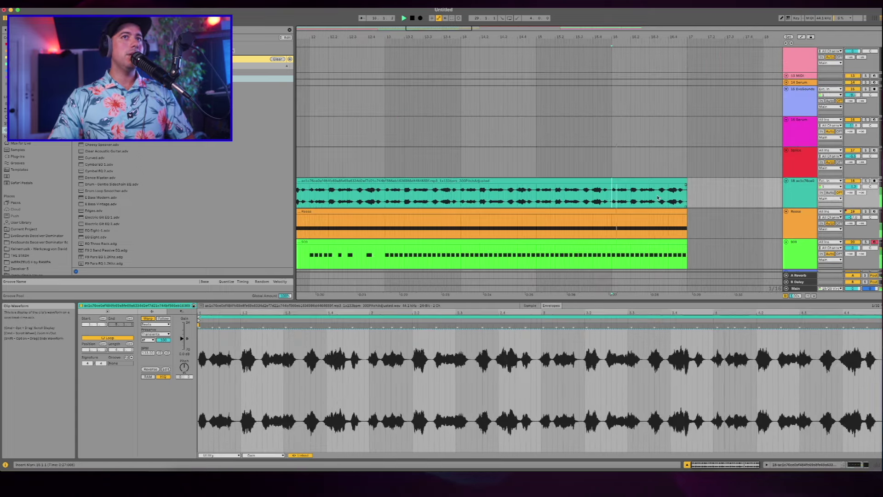
key(space)
click(684, 180)
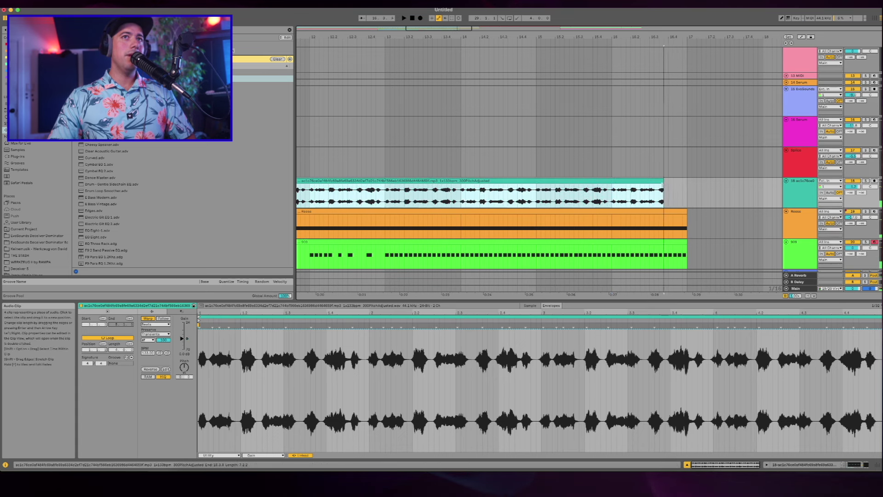
drag(654, 185, 661, 183)
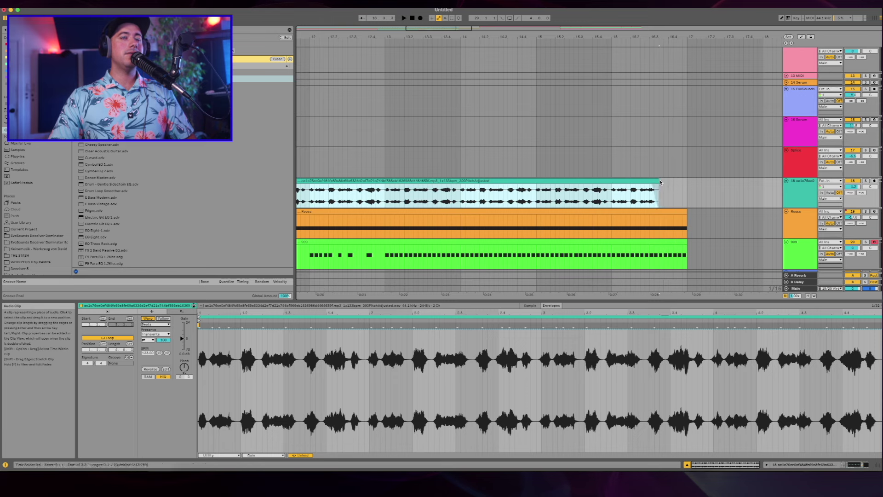
Step: In Little AlterBoy on track 18, set the pitch to 2.0 and the formant to 1.0, and unlink the two controls
click(788, 188)
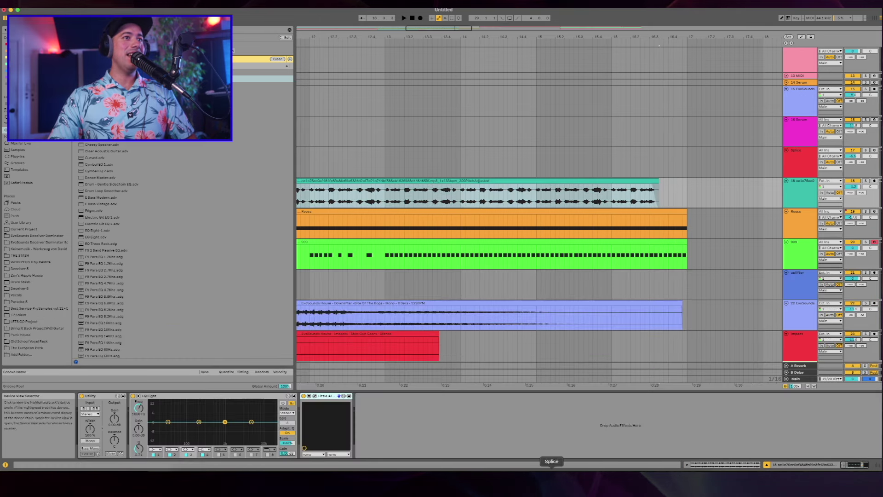
click(316, 396)
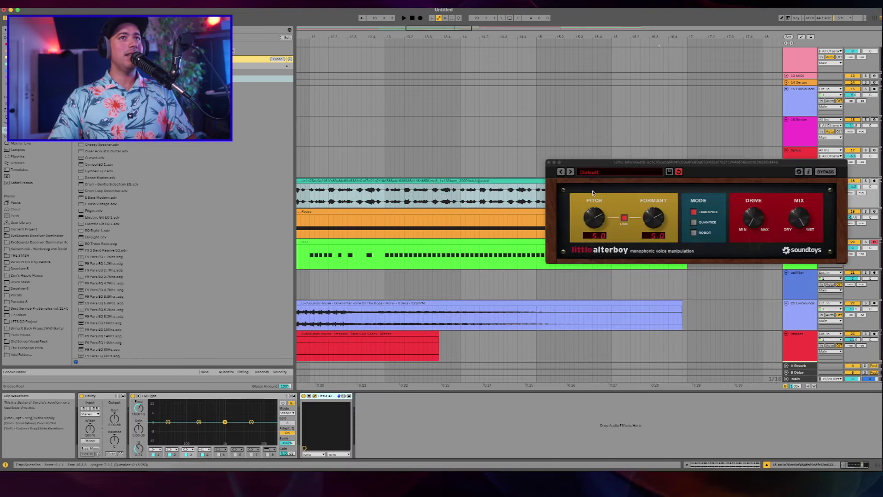
key(space)
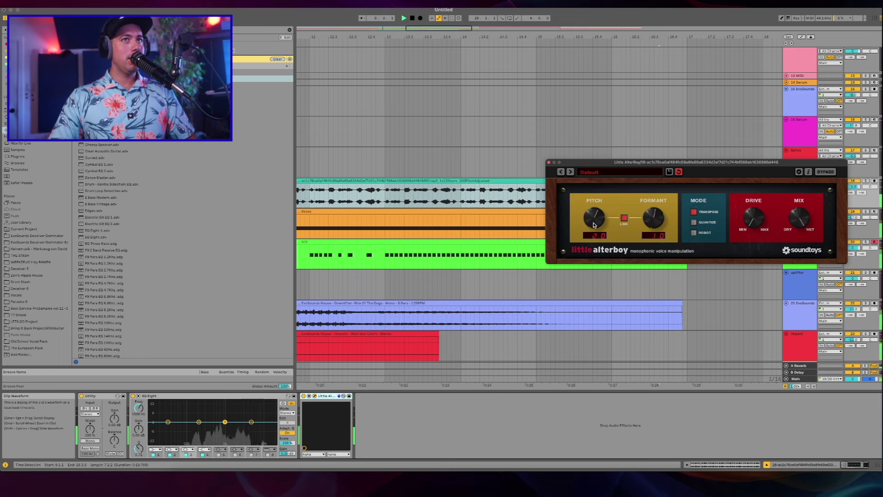
click(625, 218)
mouse_move(654, 220)
mouse_down()
mouse_move(650, 205)
mouse_move(651, 227)
mouse_move(650, 216)
mouse_up()
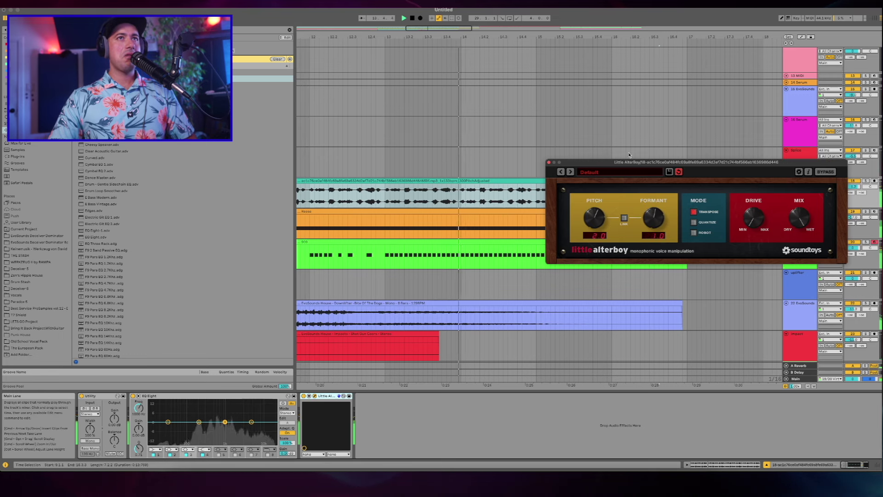
click(549, 163)
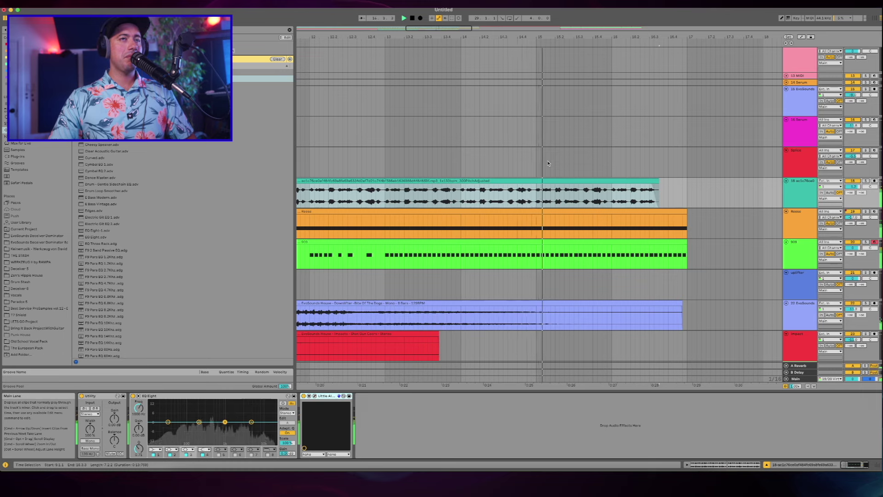
Step: Show the Reese track's EQ Eight frequency automation and raise the end of its ramp at bar 17
scroll(548, 164, down, 5)
click(790, 212)
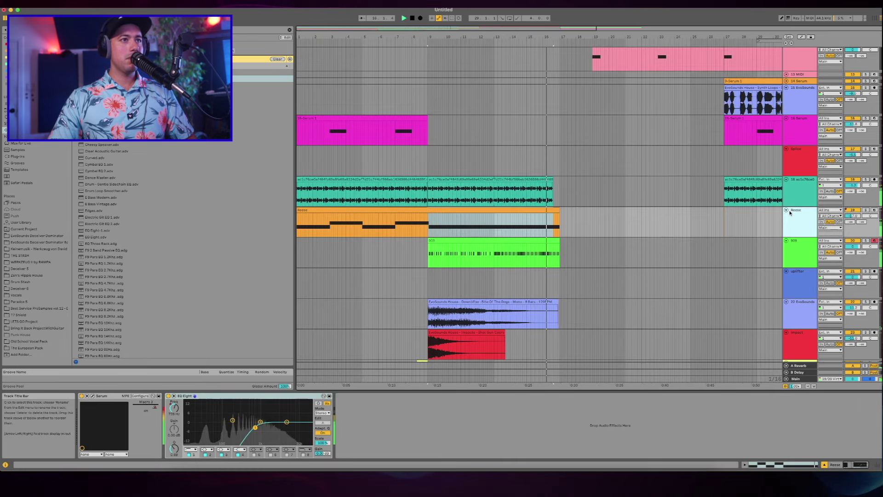
right_click(173, 406)
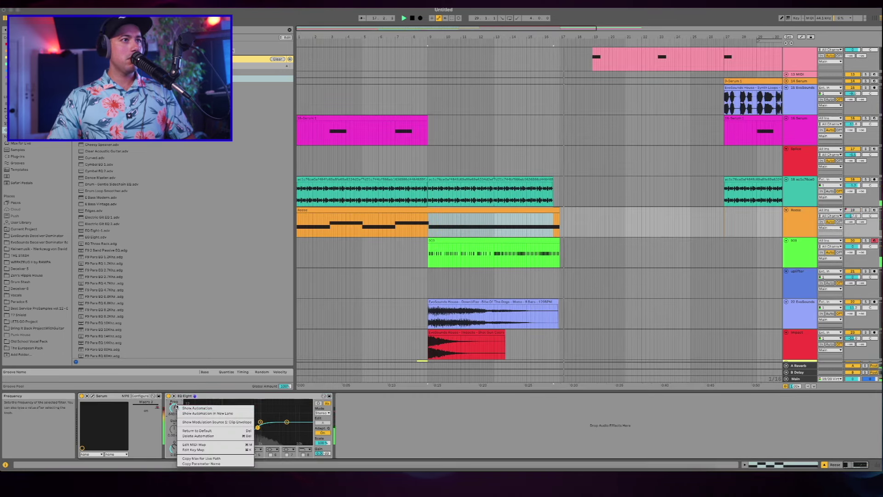
click(197, 410)
drag(561, 222, 559, 215)
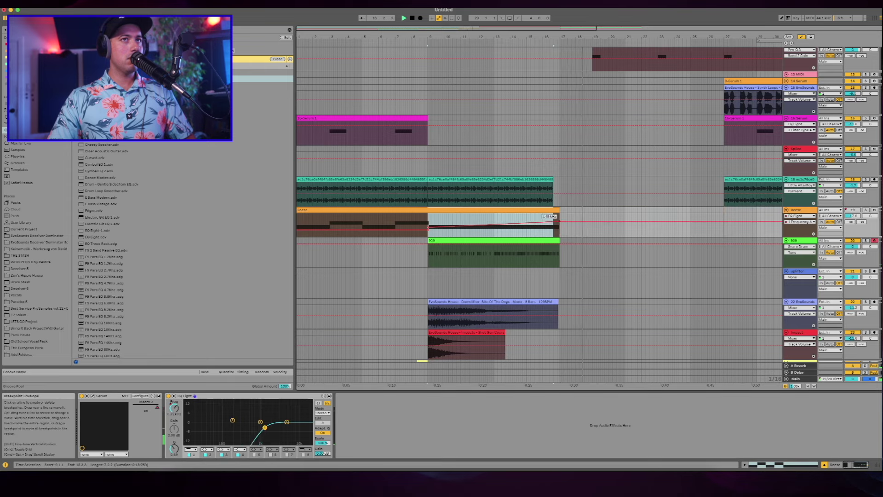
scroll(565, 198, up, 5)
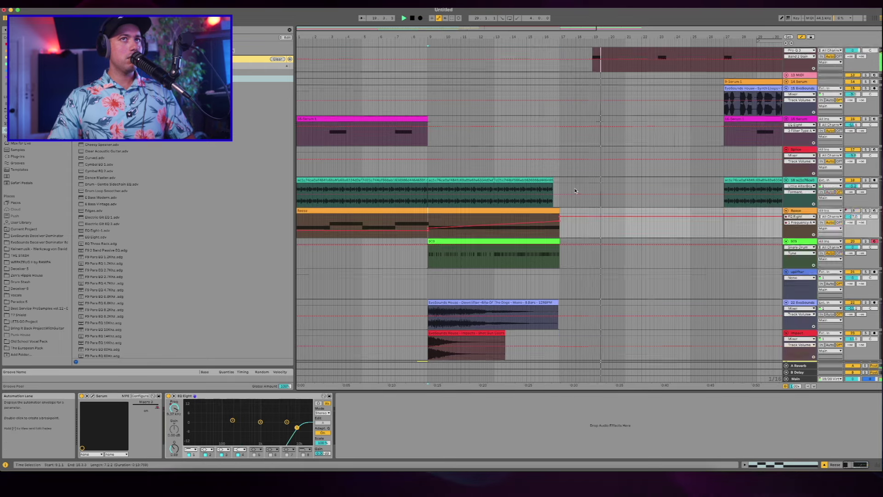
Step: Hide the automation lanes and play back the end of the section from about bar 14.4
key(a)
click(523, 183)
key(space)
key(space)
scroll(523, 184, down, 10)
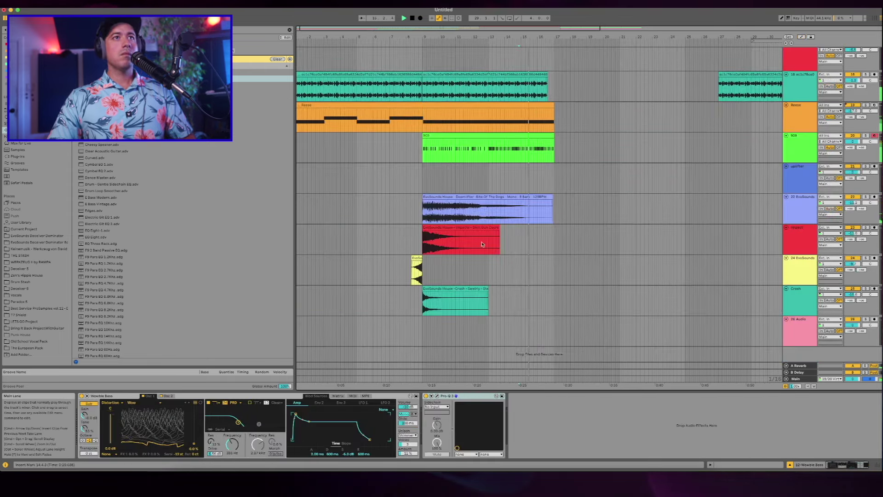
Step: Insert a new MIDI track below the Crash track and load the Serum plug-in on it
click(803, 304)
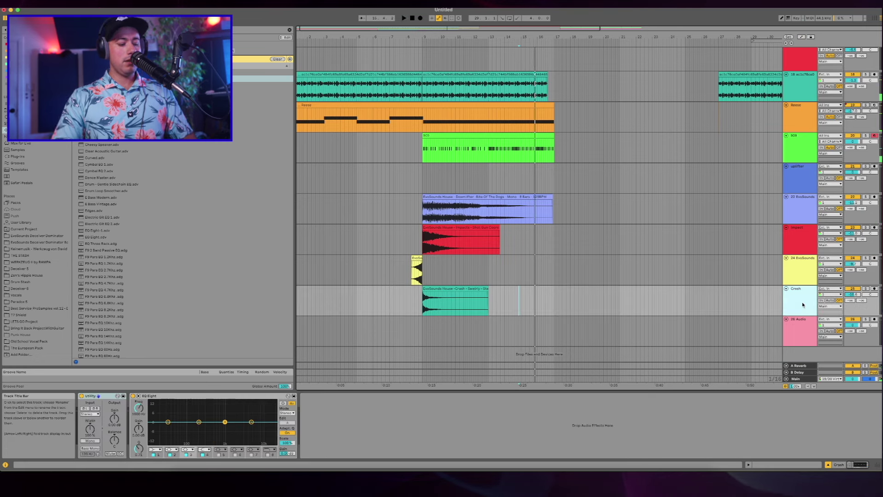
key(super+shift+t)
key(Return)
key(super+f)
text(serum)
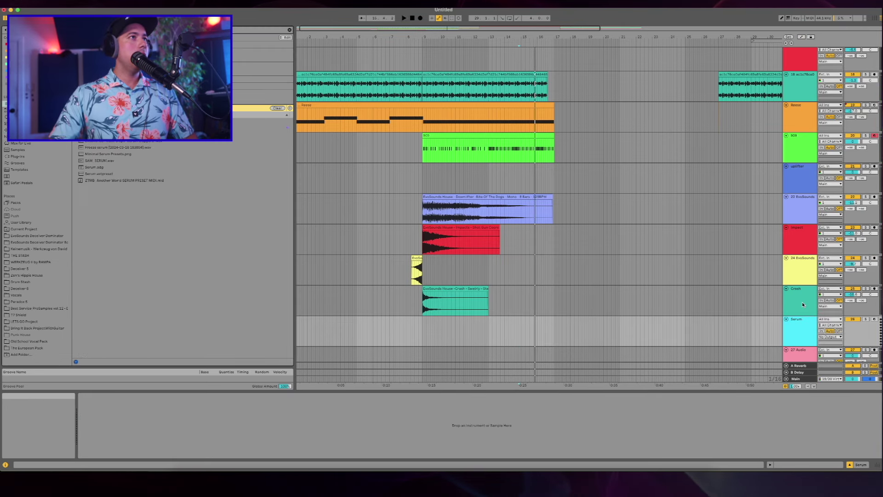
click(18, 157)
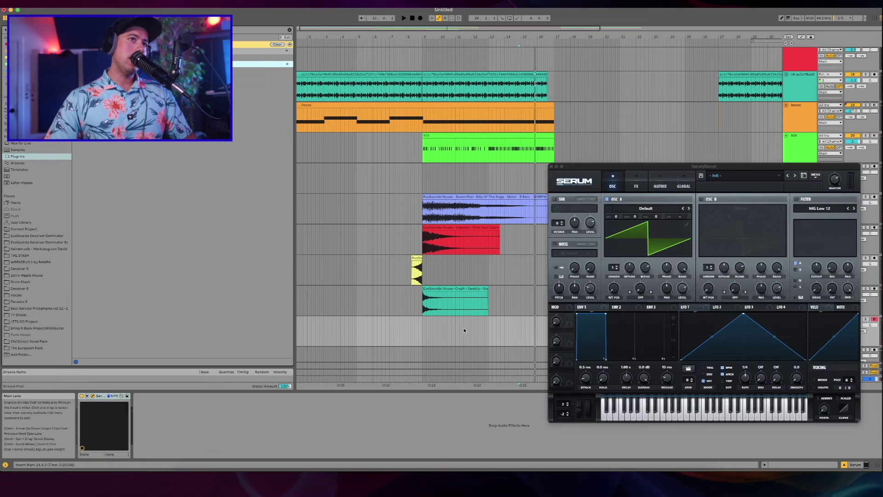
Step: Create an empty MIDI clip on the new Serum track spanning bars 9 to 17
drag(422, 332, 547, 337)
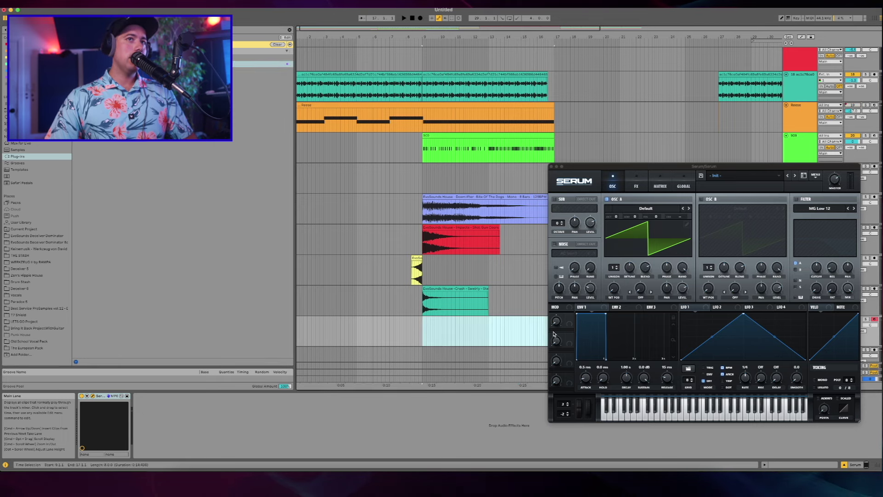
drag(583, 173, 667, 175)
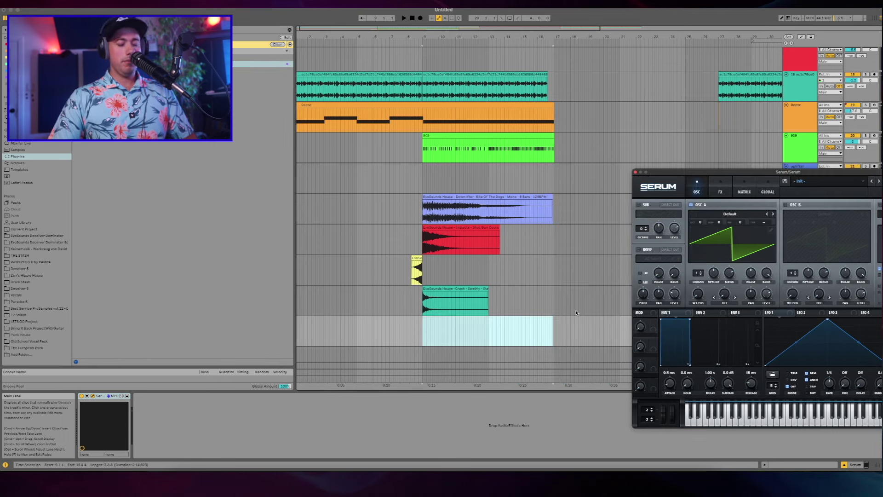
click(555, 332)
drag(555, 330, 449, 342)
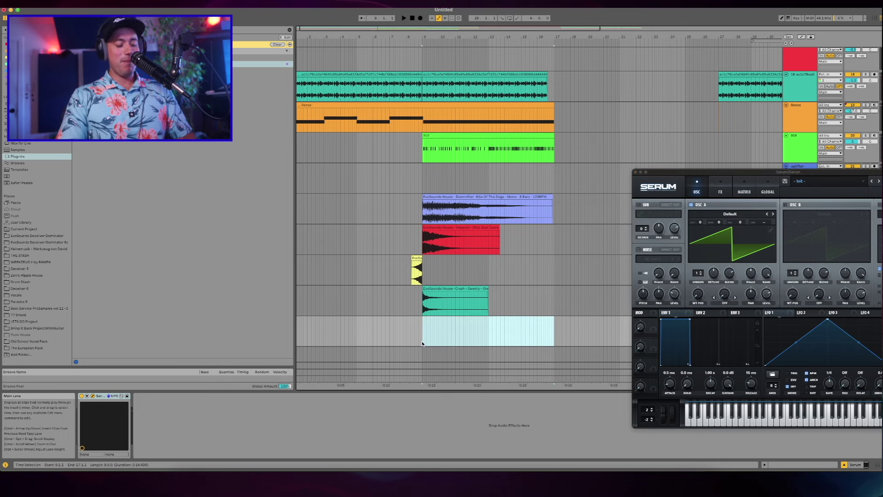
key(super+shift+m)
double_click(220, 374)
drag(221, 374, 713, 375)
click(467, 388)
double_click(264, 375)
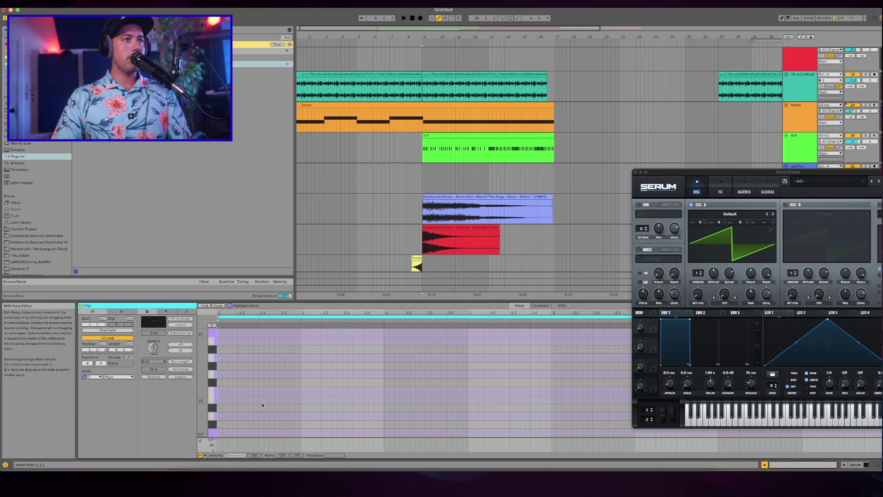
Step: Draw one sustained D#3 note across the new Serum clip and play it back from bar 9
drag(220, 408, 631, 408)
key(space)
scroll(531, 253, down, 1)
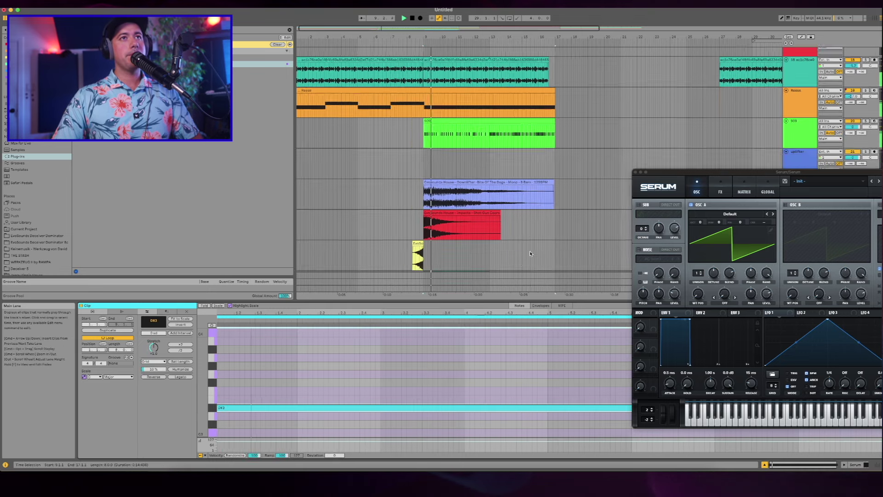
Step: Set oscillator A's unison to 10 voices and move the Serum window clear of the track controls
scroll(530, 254, down, 3)
click(711, 173)
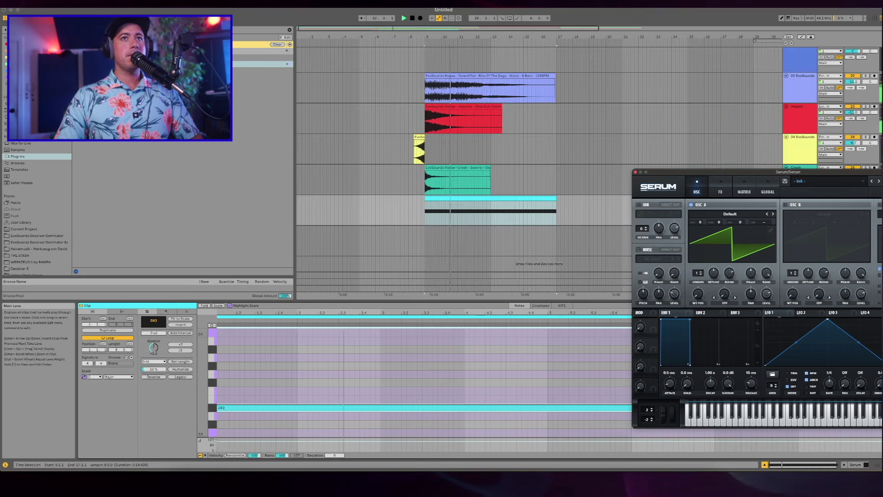
drag(698, 274, 701, 230)
key(space)
drag(714, 174, 317, 145)
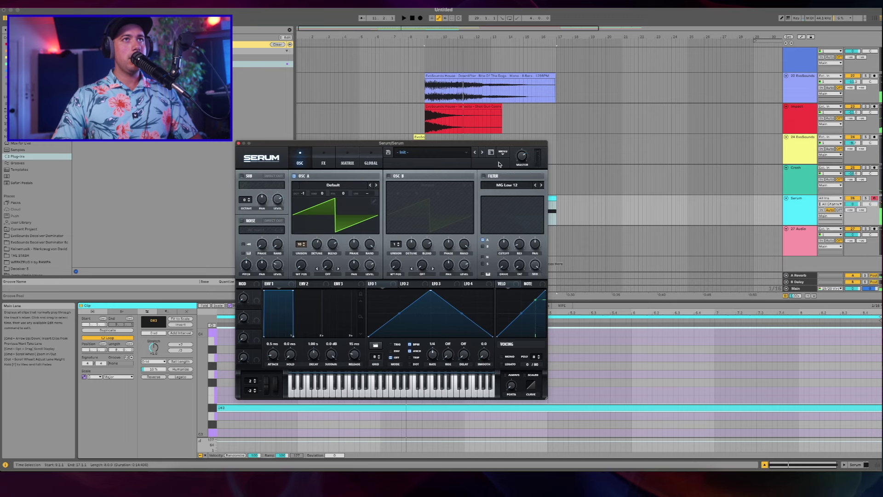
Step: Enable Serum's filter and set its type to High 24
mouse_move(519, 155)
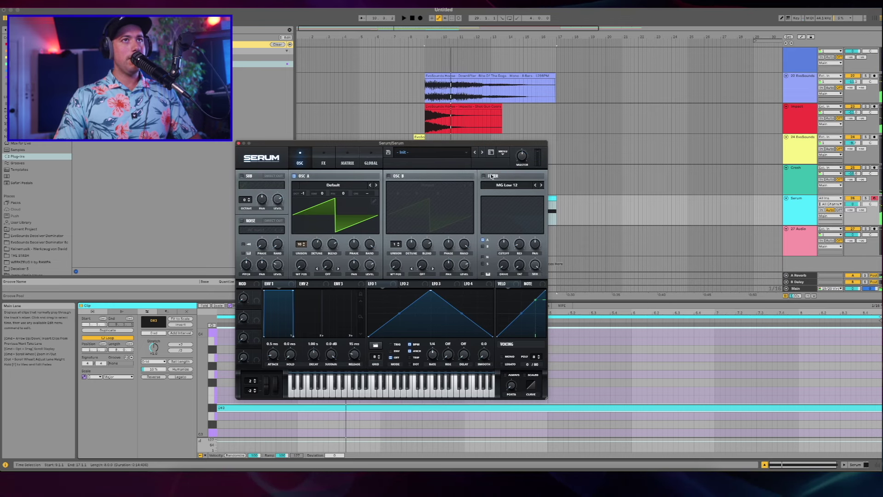
click(491, 176)
click(507, 185)
mouse_move(515, 195)
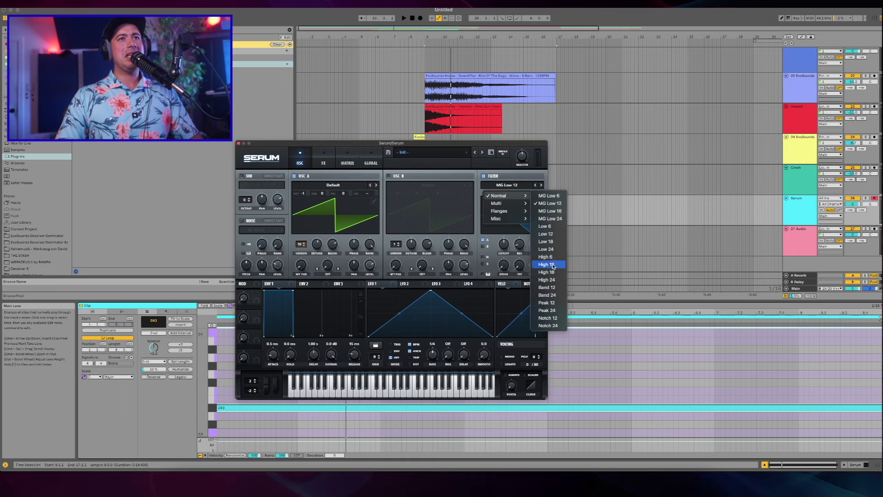
click(547, 279)
Step: Modulate the filter cutoff with LFO 1, slowing its rate and reshaping it into a rising ramp, and adjust the cutoff during playback
mouse_move(505, 242)
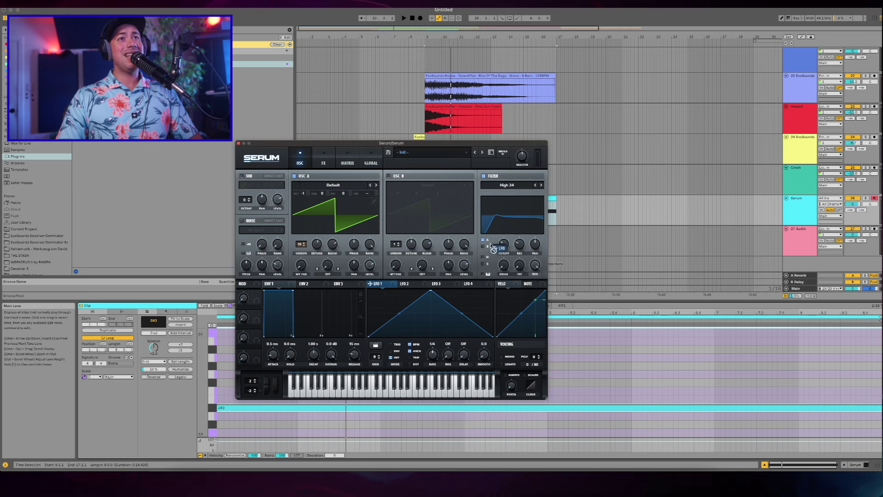
click(377, 357)
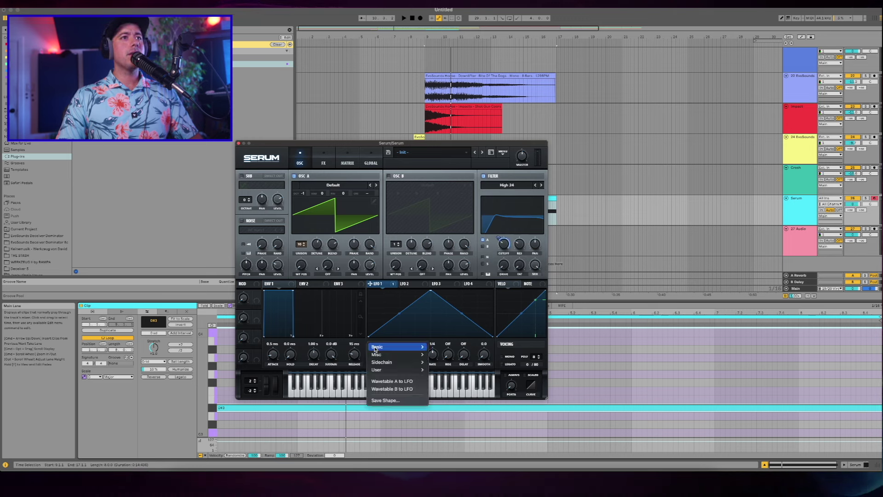
click(439, 345)
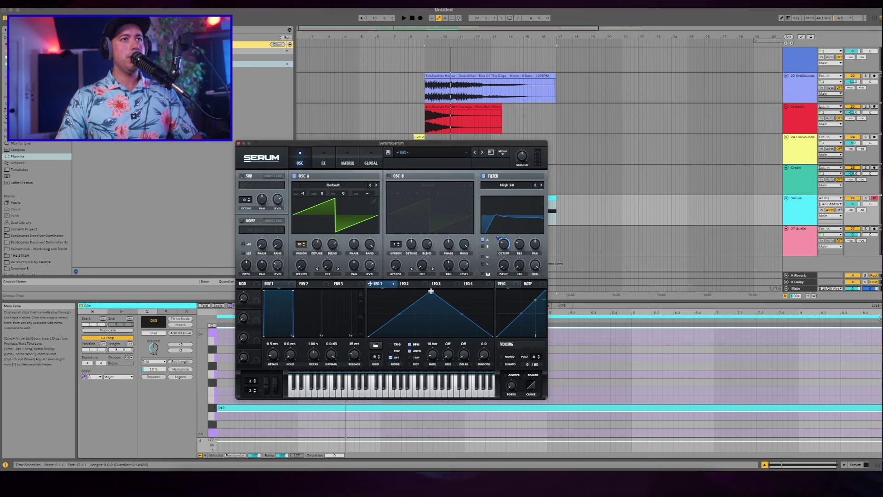
drag(431, 291, 492, 291)
key(space)
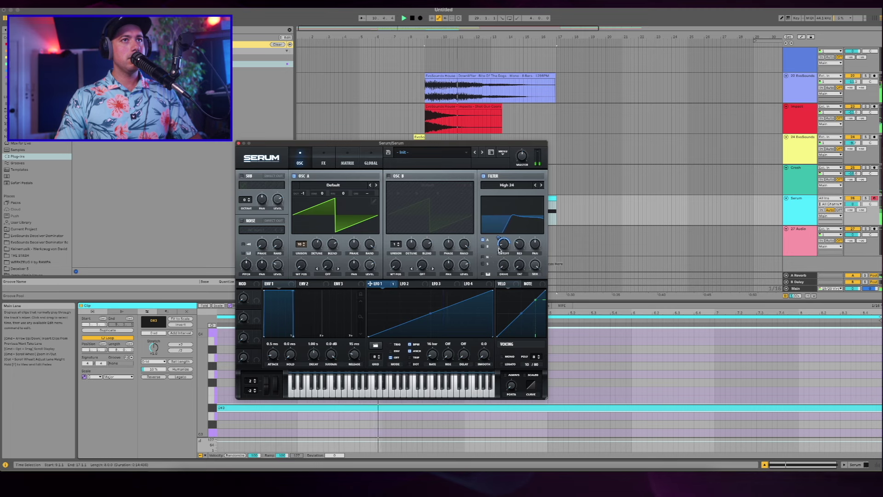
drag(499, 238, 495, 253)
key(space)
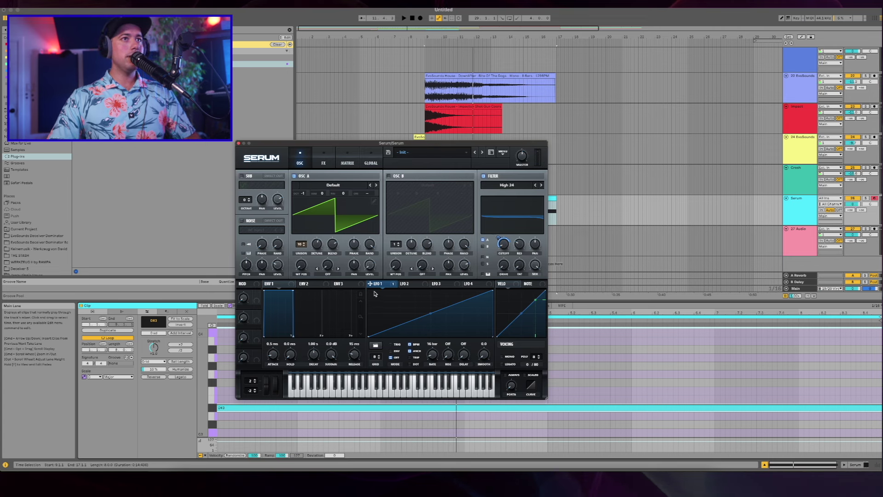
Step: Lower oscillator A's level to 15% and modulate it with LFO 1, checking the rise in playback
drag(369, 259, 369, 254)
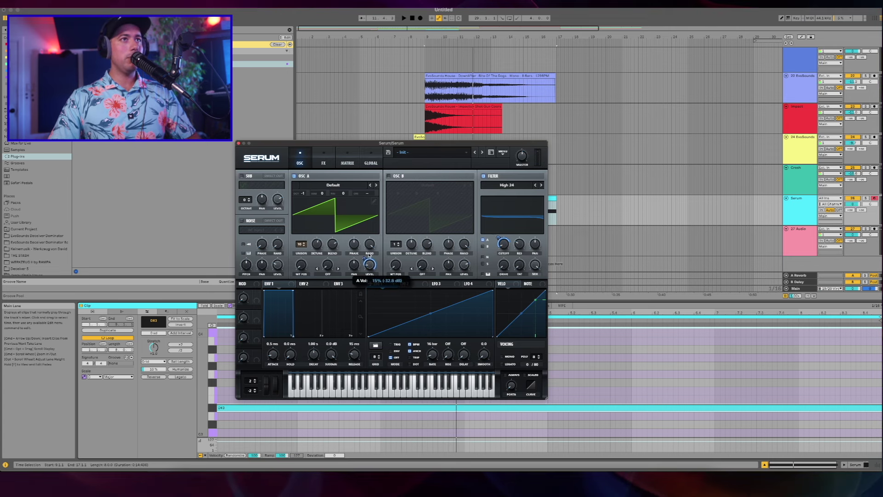
key(space)
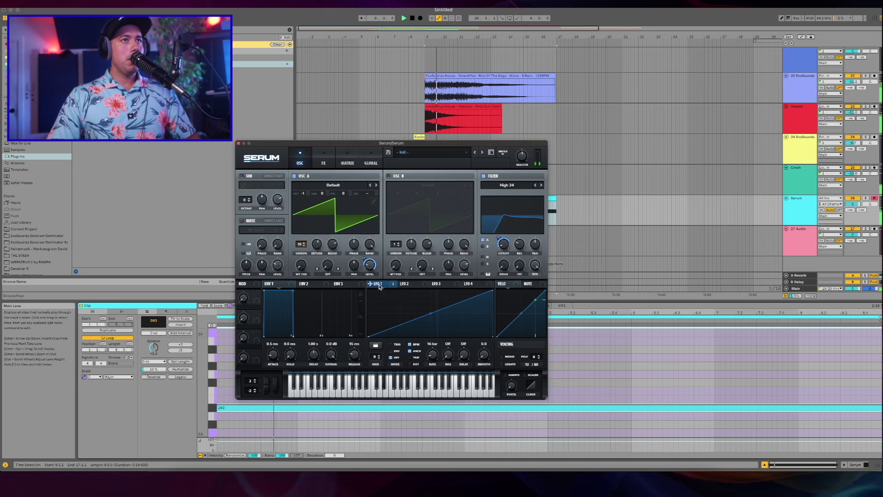
Step: Set oscillator A's warp mode to Sync, modulate it with LFO 1 and play back the result
click(328, 274)
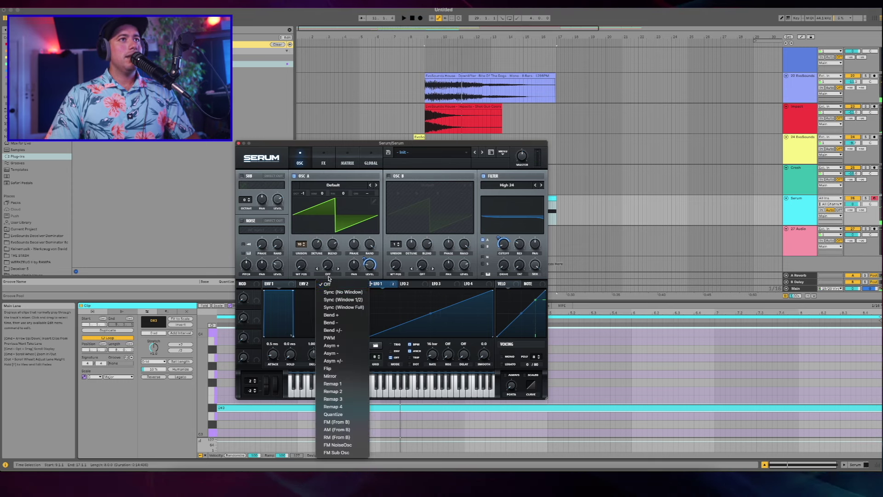
click(329, 287)
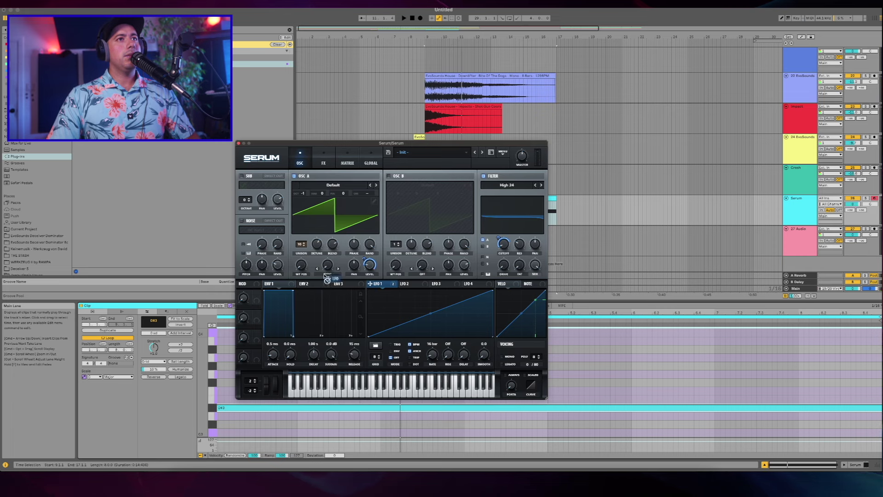
key(space)
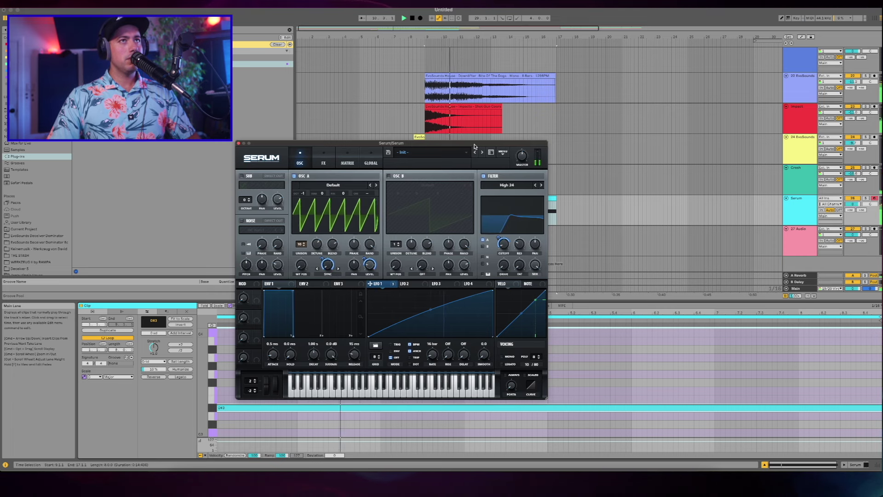
drag(467, 144, 365, 138)
key(space)
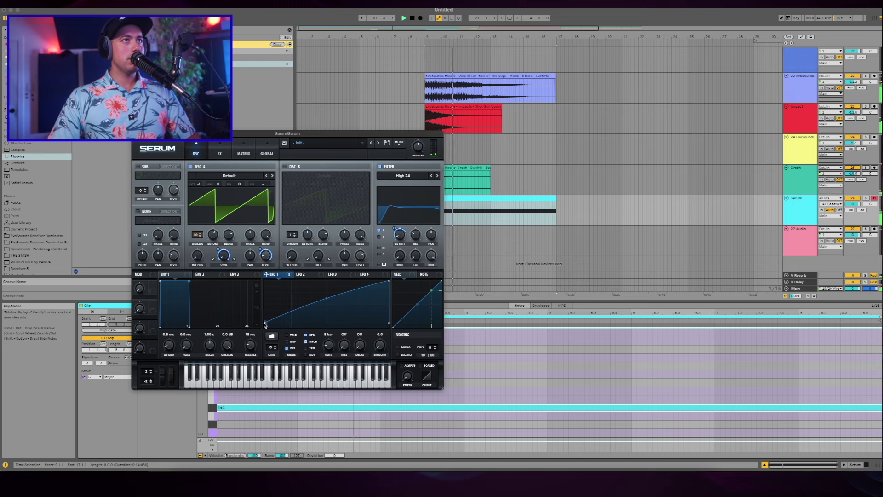
Step: Lower the Serum track's volume and enable Serum's Delay and Reverb effects
click(217, 152)
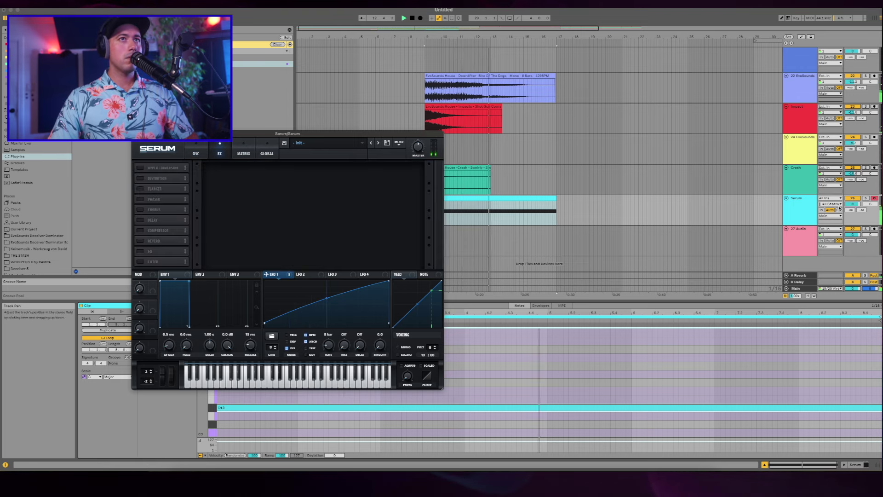
drag(854, 203, 853, 214)
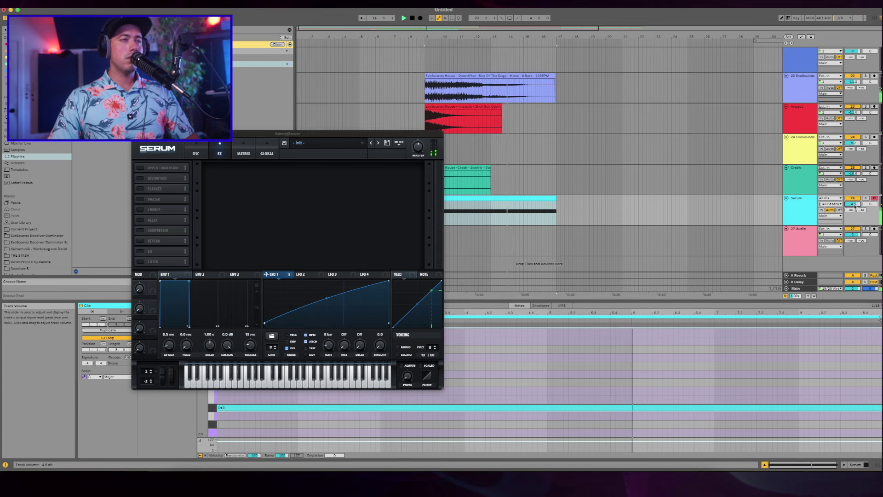
click(140, 240)
click(140, 220)
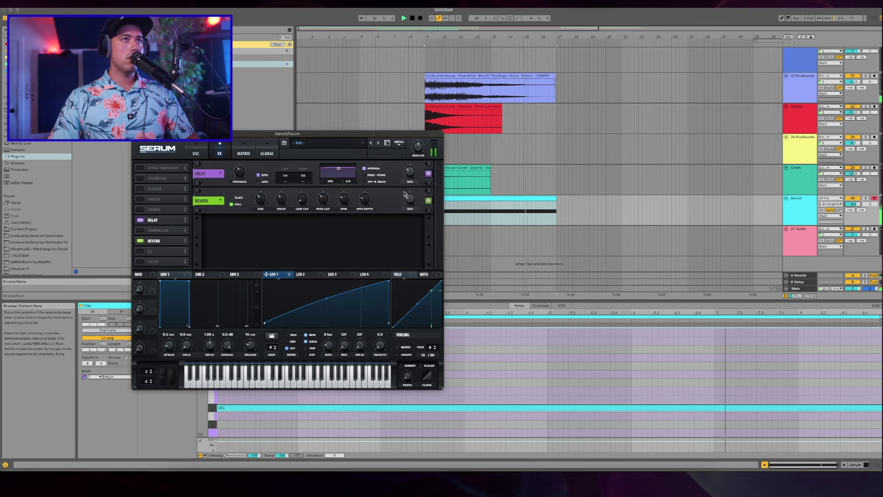
click(196, 153)
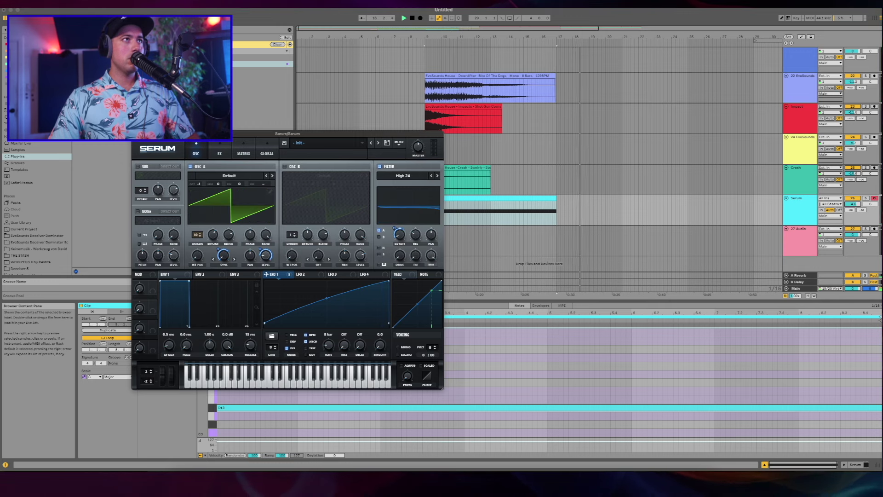
Step: Close the Serum window, play back from about bar 6.4 and hide the clip detail view
click(135, 134)
key(s)
key(s)
scroll(401, 201, up, 3)
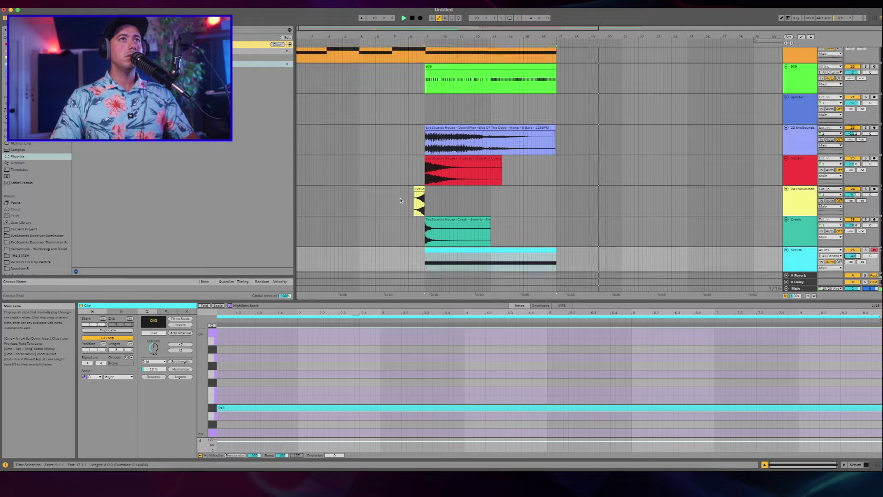
scroll(401, 200, up, 1)
click(389, 147)
scroll(389, 147, up, 10)
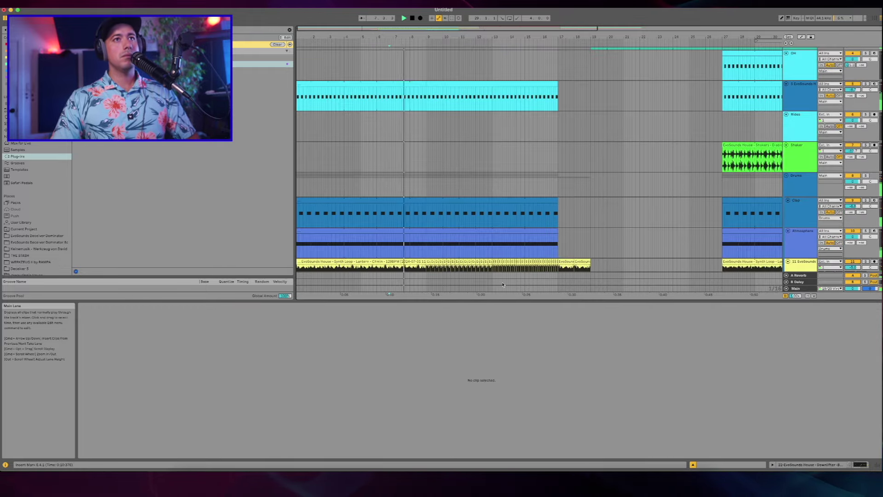
key(super+alt+l)
Step: Shorten the Atmosphere clip so that it ends at bar 9
scroll(425, 318, down, 5)
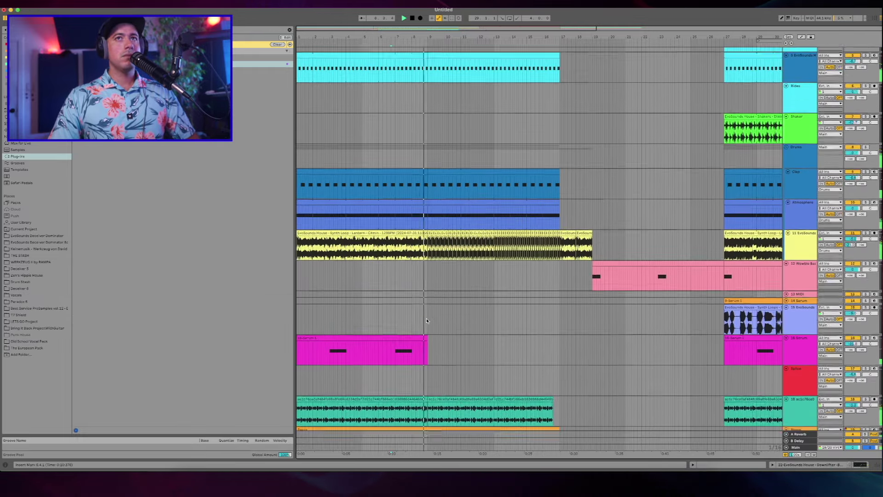
scroll(425, 318, up, 5)
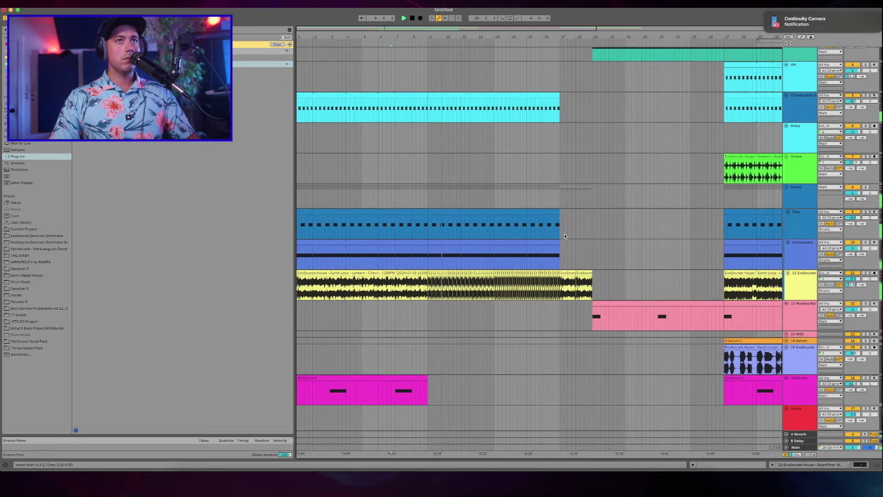
drag(560, 253, 430, 253)
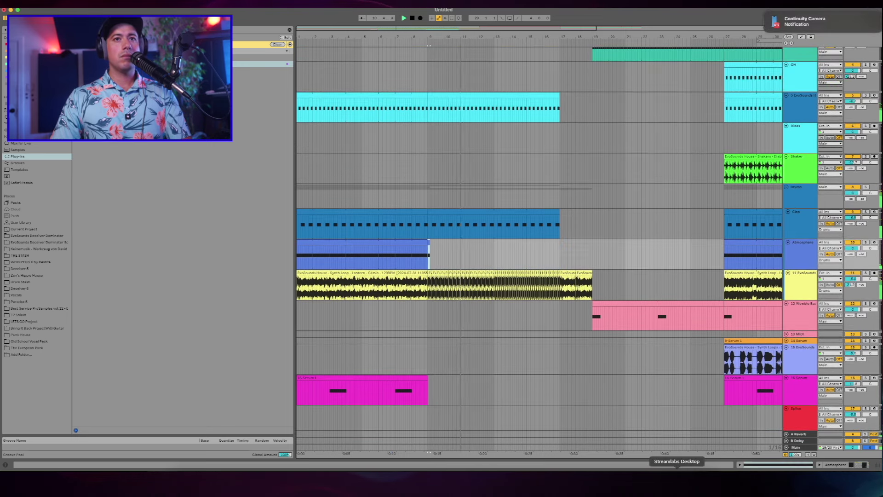
Step: Switch to Streamlabs Desktop to check the recording, and return to the Ableton Live arrangement
click(677, 482)
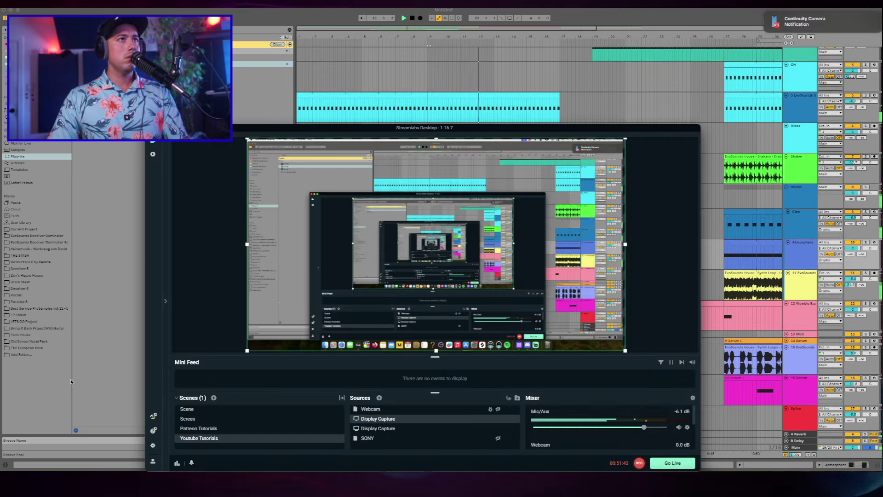
click(88, 411)
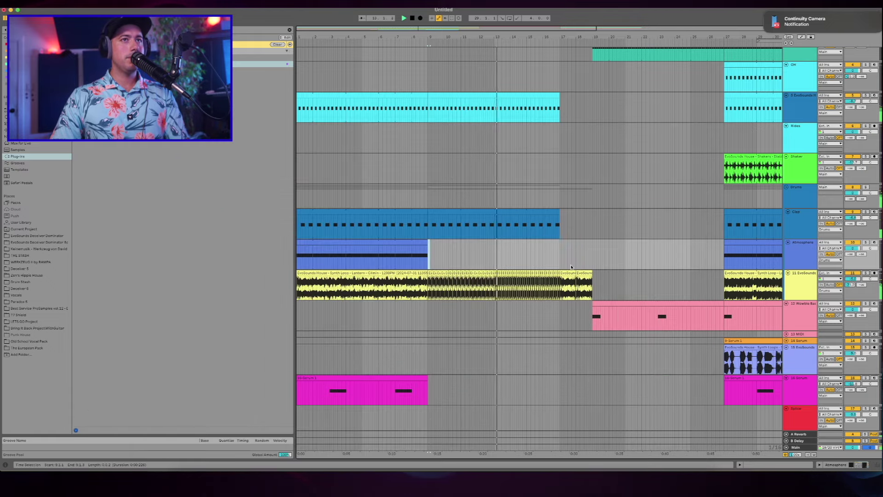
Step: Show the 909 track's devices and load the Decapitator plug-in after the 909 Core Kit
scroll(571, 267, down, 2)
scroll(690, 267, down, 8)
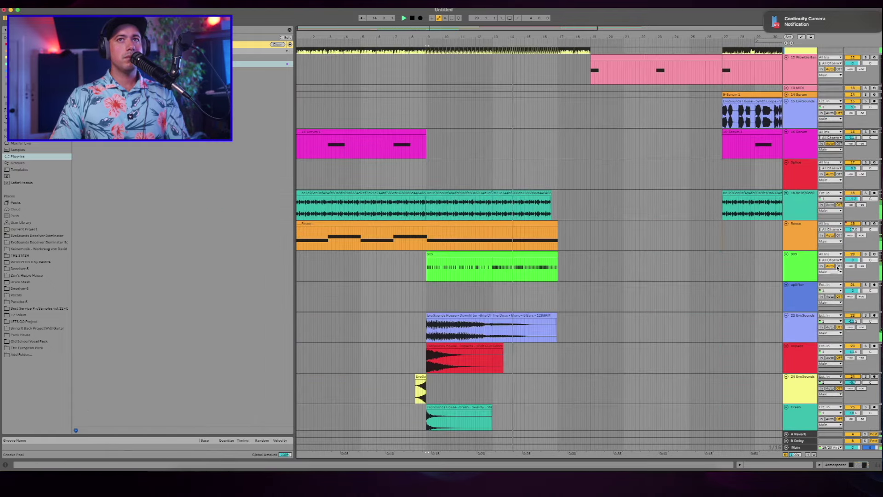
double_click(801, 269)
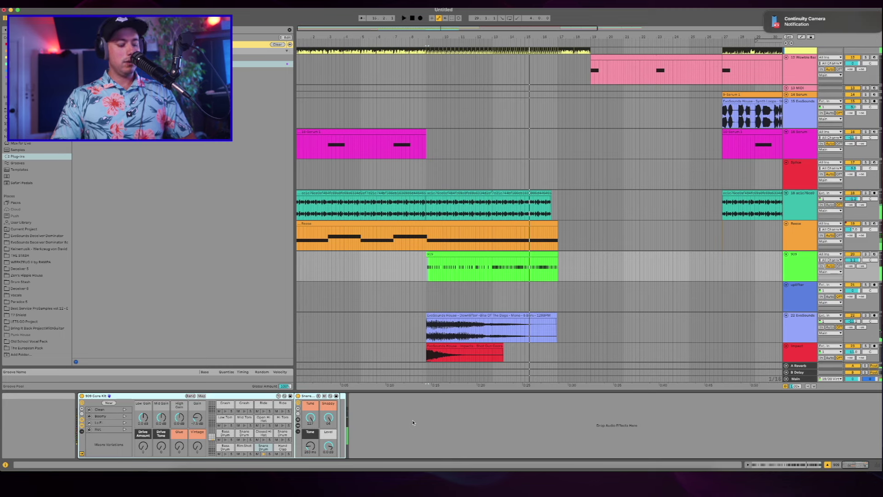
key(super+f)
text(decay)
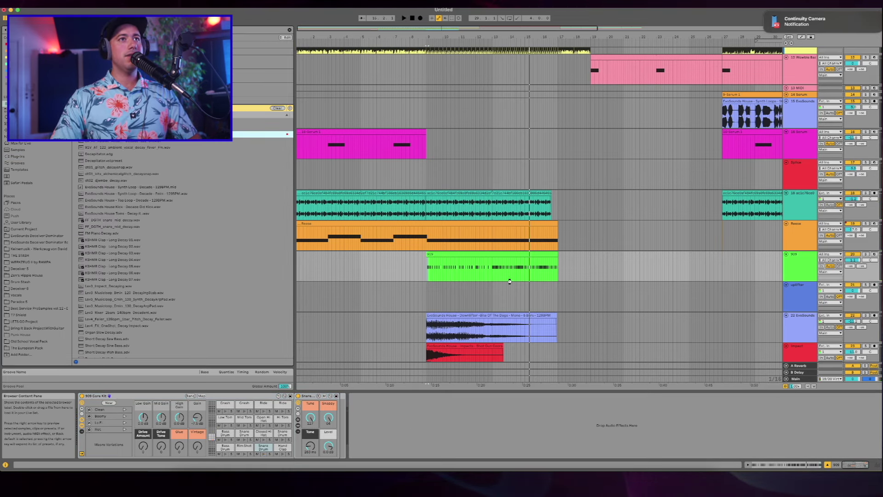
key(Return)
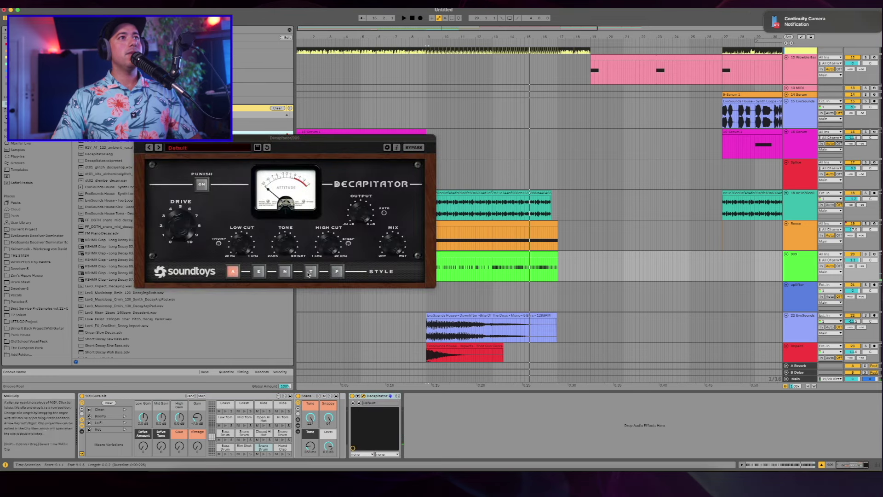
Step: Set Decapitator's style to E, play back the 909 part and close the plug-in window
click(258, 271)
key(space)
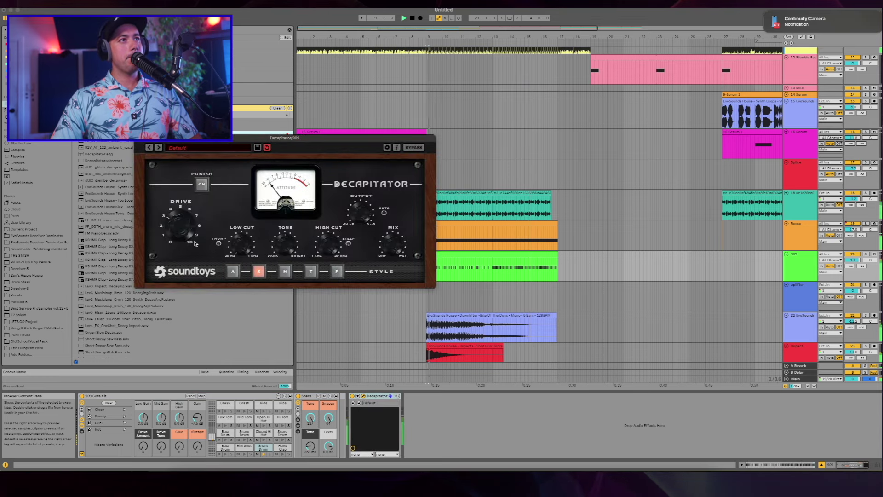
click(137, 137)
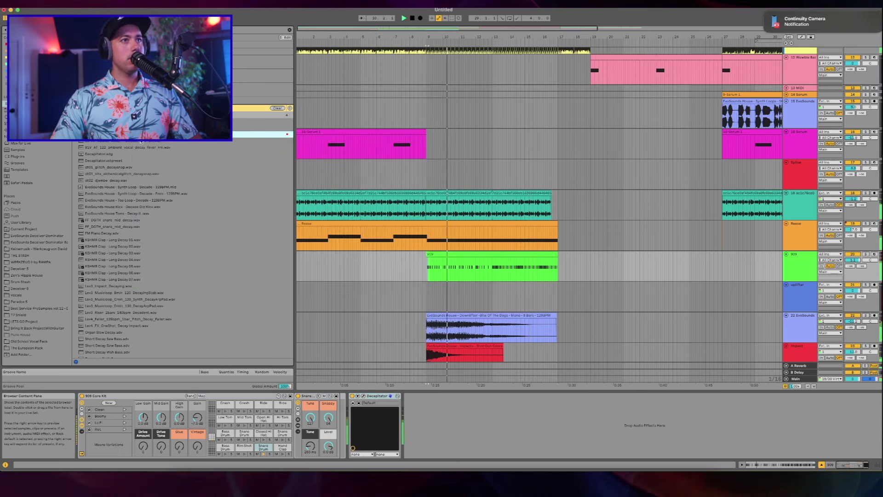
Step: Show the automation for the snare drum's Level on the 909 track and play back from bar 8
right_click(327, 449)
click(363, 231)
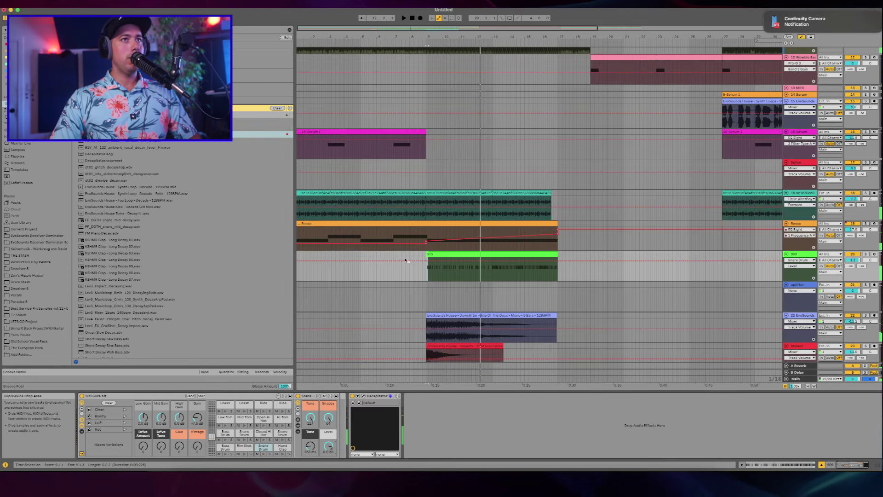
key(space)
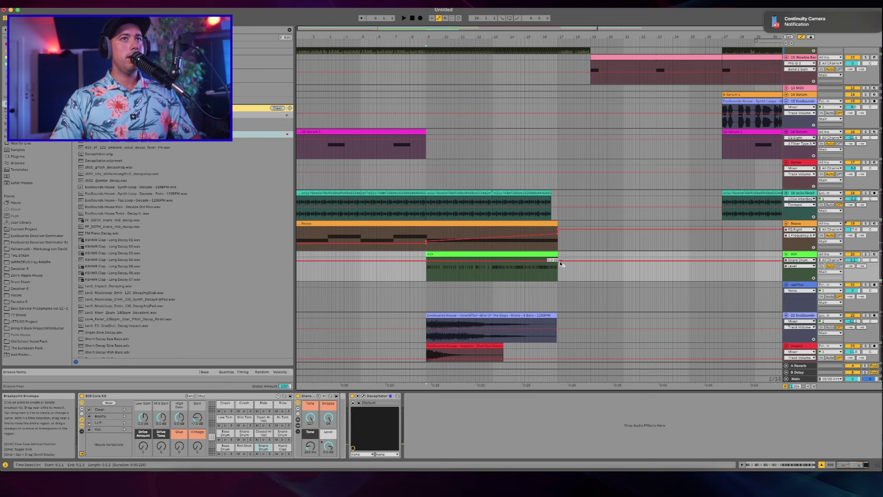
click(410, 273)
key(space)
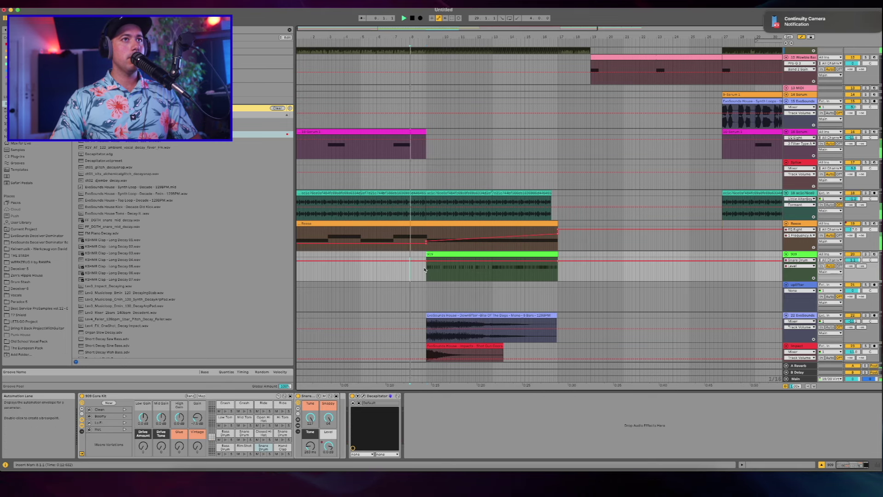
Step: Lower the snare drum's Level automation at bar 9 so it rises through the build, and check the downlifter and 909 track volumes
drag(427, 261, 426, 266)
click(486, 326)
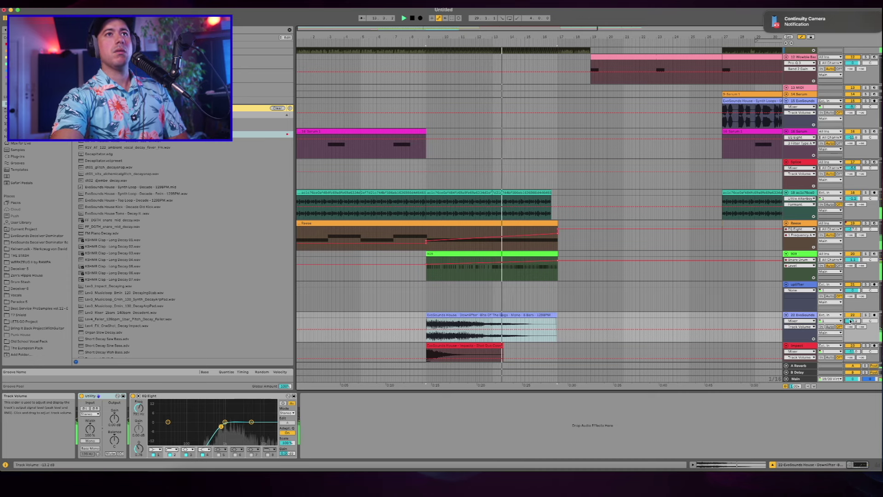
click(853, 260)
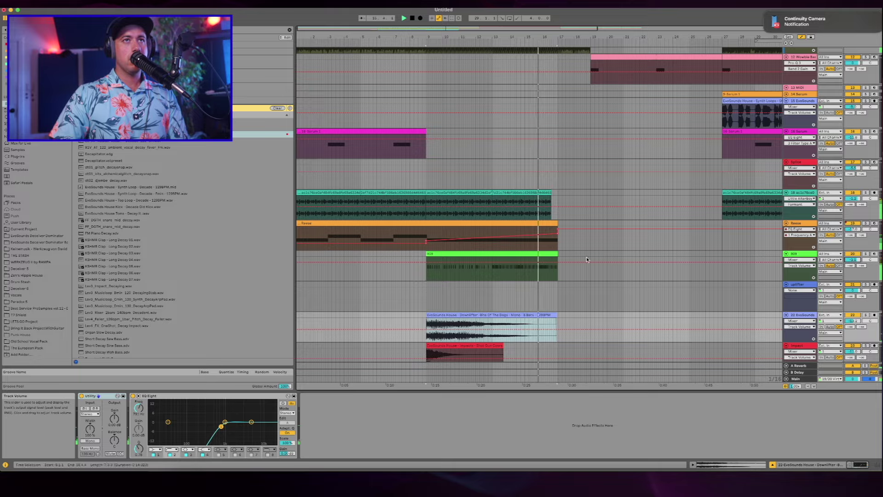
Step: Find the Bass Kleph's Easy effect rack in the browser and load it at the end of track 18's device chain
scroll(571, 245, up, 10)
scroll(571, 245, down, 10)
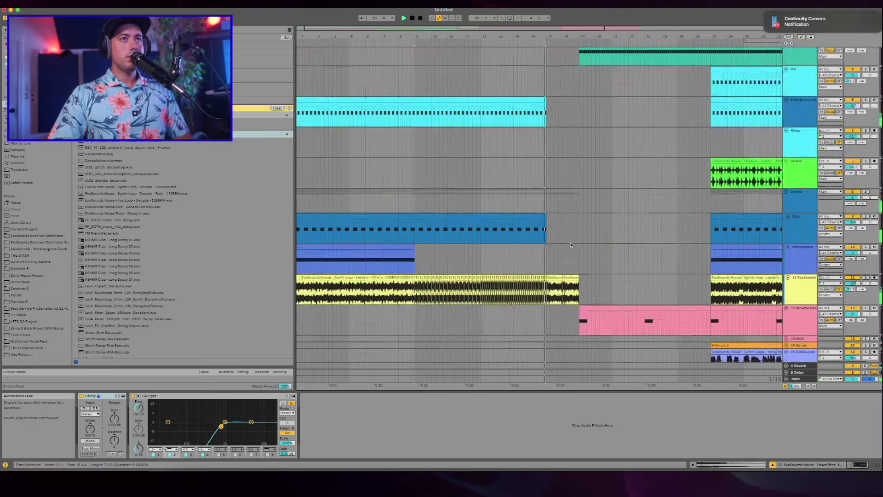
click(805, 200)
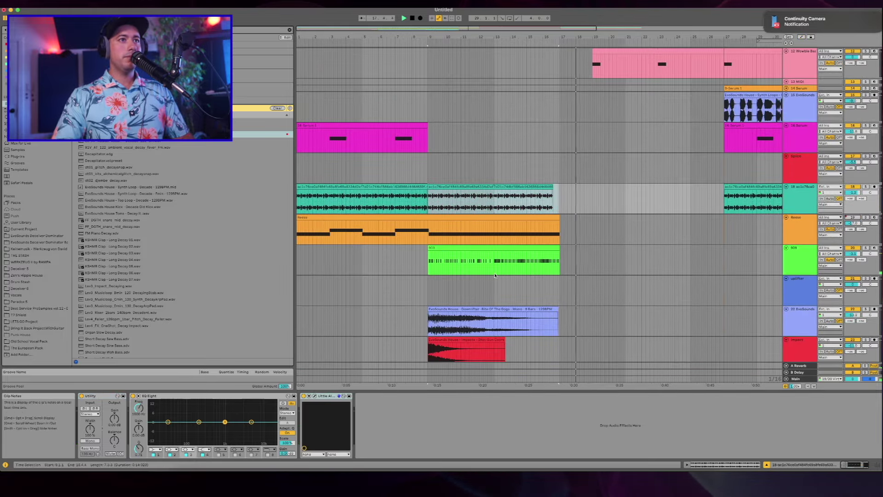
click(495, 275)
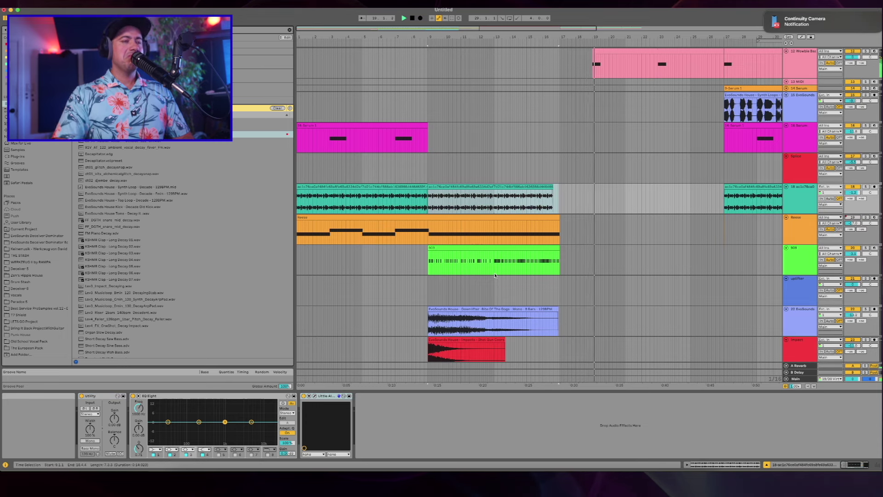
key(BackSpace)
key(BackSpace)
key(BackSpace)
key(BackSpace)
text(blackbox)
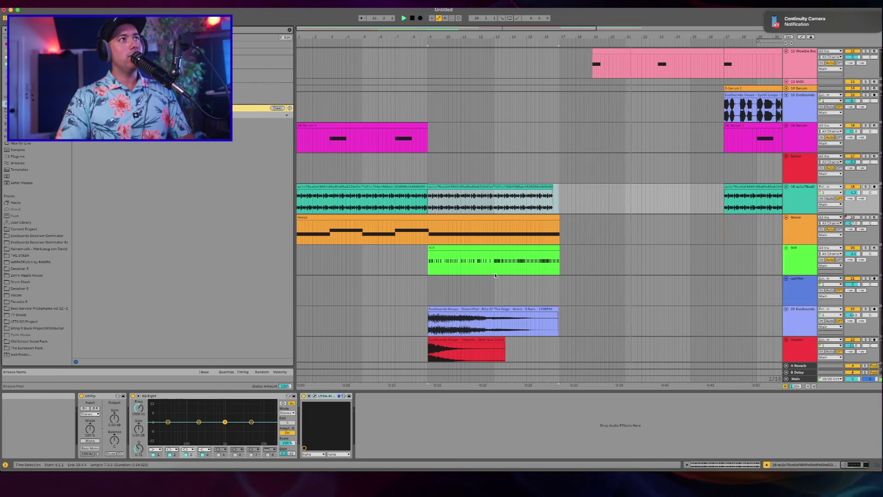
double_click(124, 121)
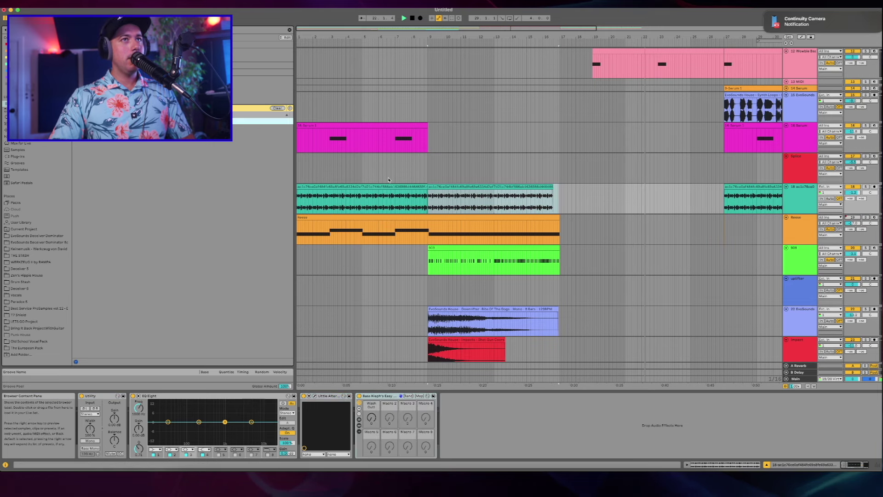
Step: Show the rack's Wash Out automation on track 18, draw a gentle rise from bar 9 to the clip's end, and play back from bar 13
key(space)
key(space)
right_click(380, 419)
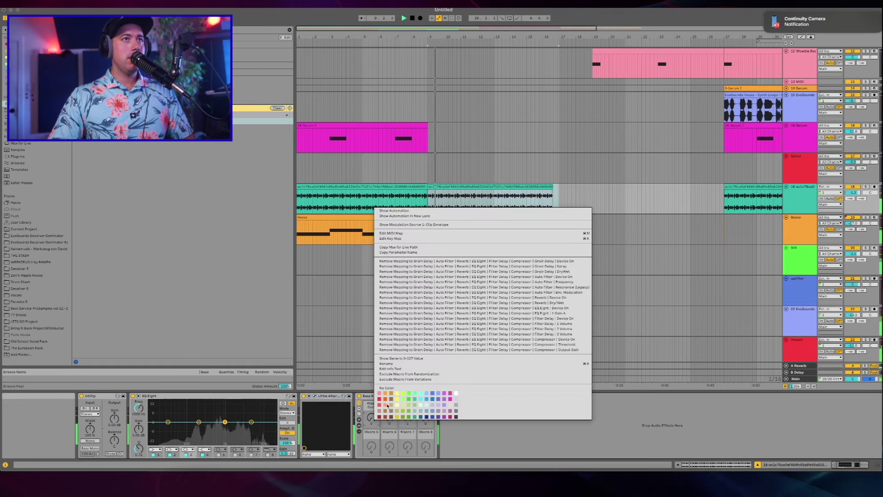
click(412, 213)
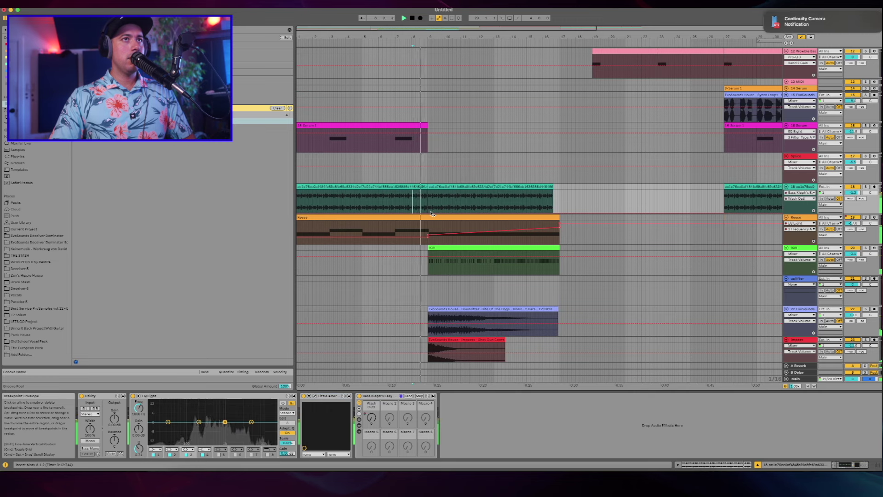
click(428, 213)
mouse_move(553, 213)
mouse_down()
mouse_move(553, 200)
mouse_move(553, 208)
mouse_up()
click(560, 227)
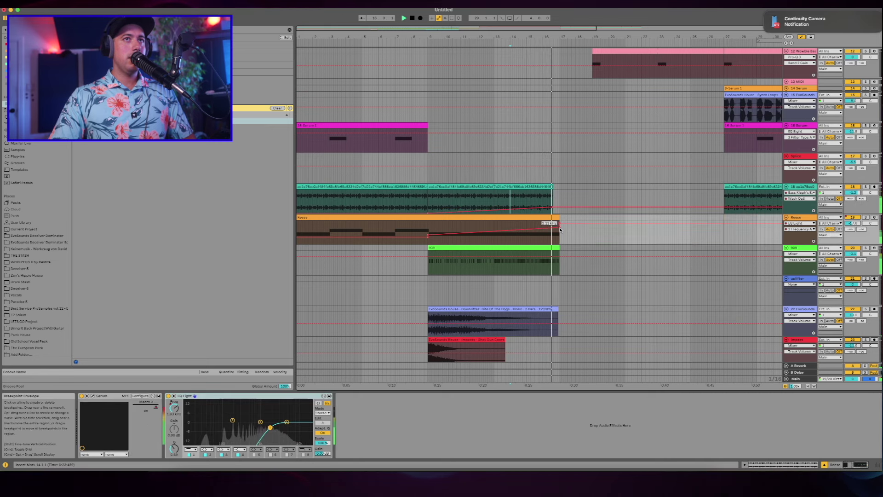
click(553, 207)
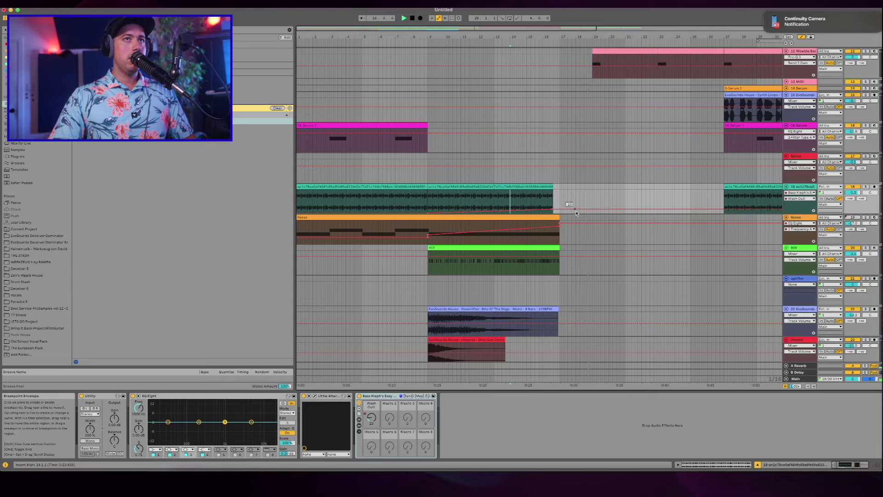
scroll(553, 207, up, 10)
click(497, 177)
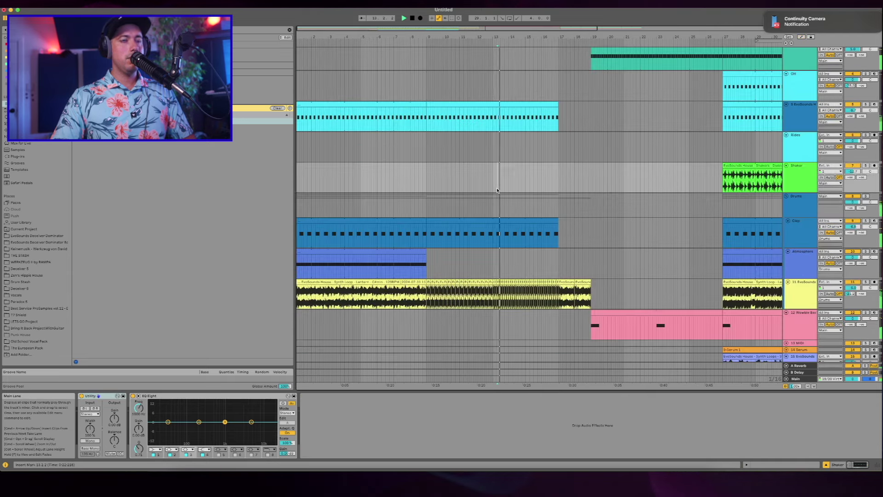
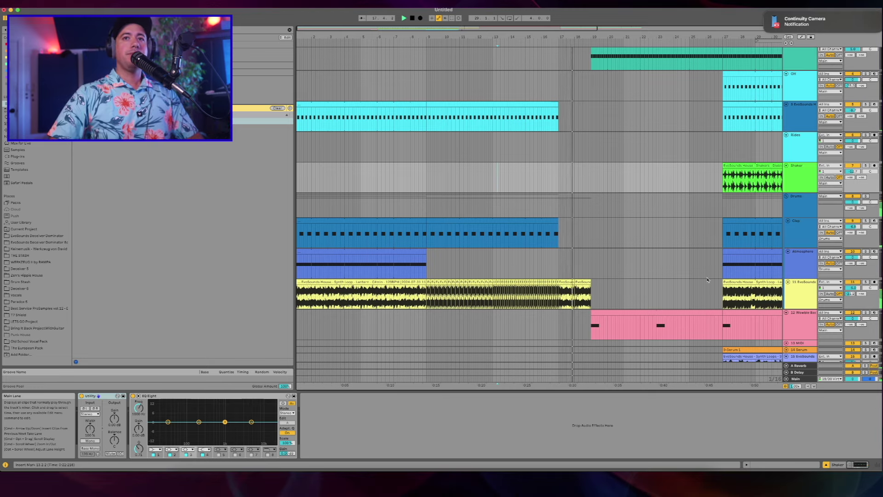
Step: Copy the Atmosphere clip at bar 27 to bar 19 and play back the transition from bar 16
scroll(638, 310, down, 3)
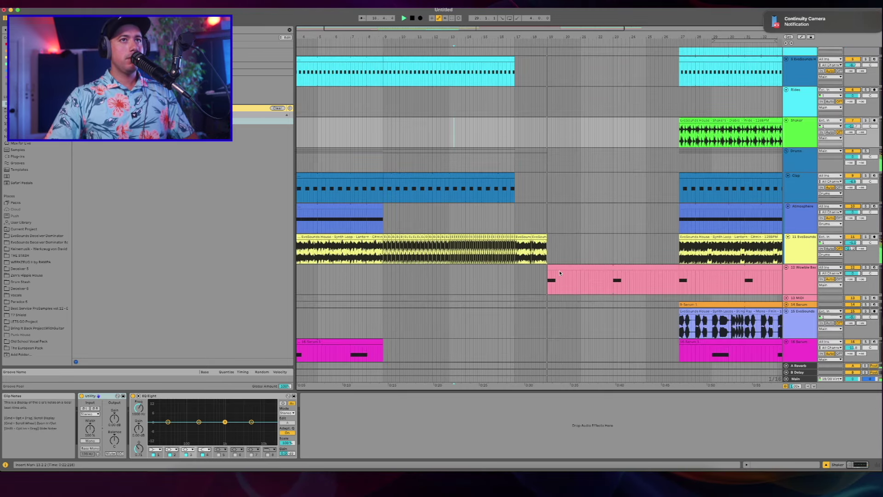
click(612, 283)
click(819, 285)
key(Escape)
scroll(706, 275, down, 2)
scroll(706, 275, right, 3)
scroll(706, 275, up, 1)
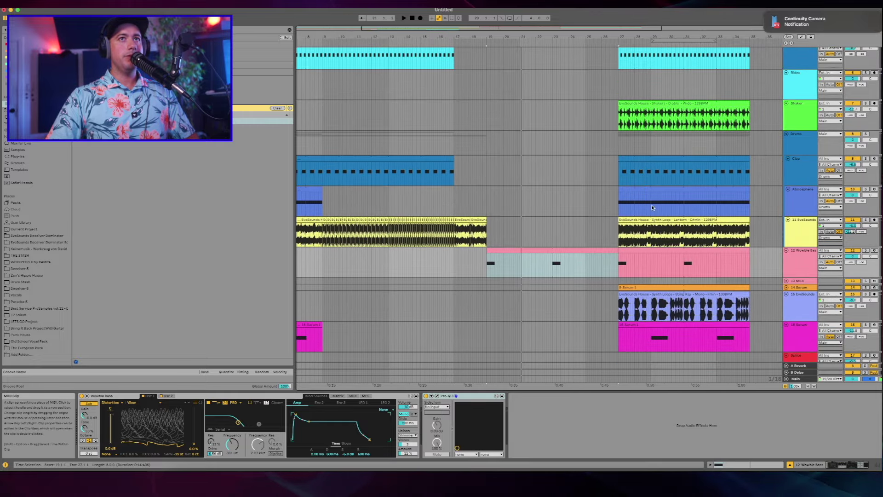
click(681, 198)
click(488, 207)
key(super+v)
key(space)
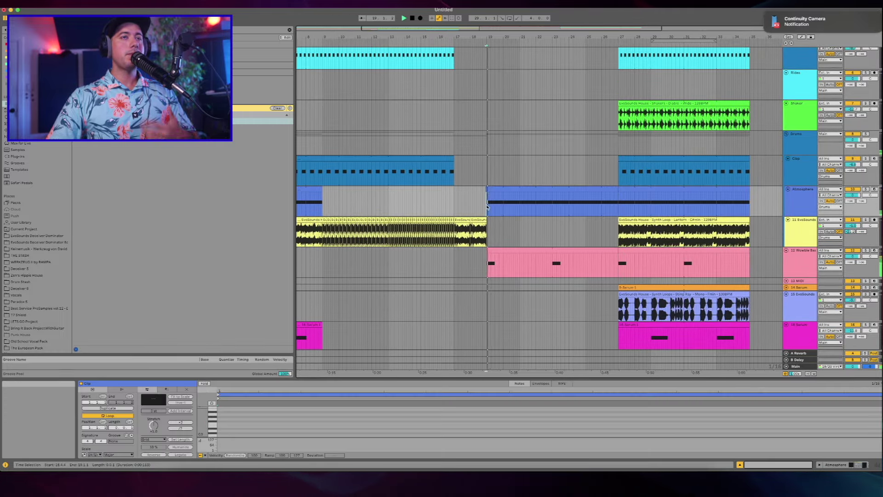
click(436, 201)
key(space)
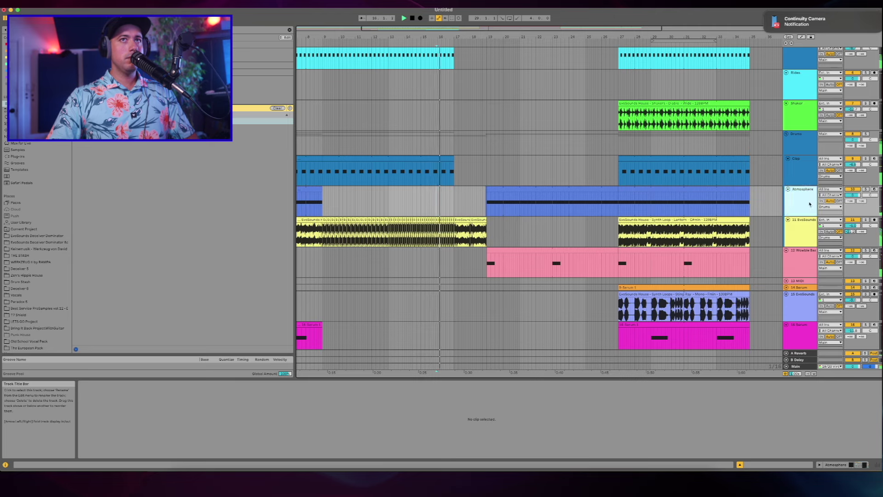
Step: Copy the OH clip at bar 27 to bar 19 on the same track
scroll(667, 184, up, 5)
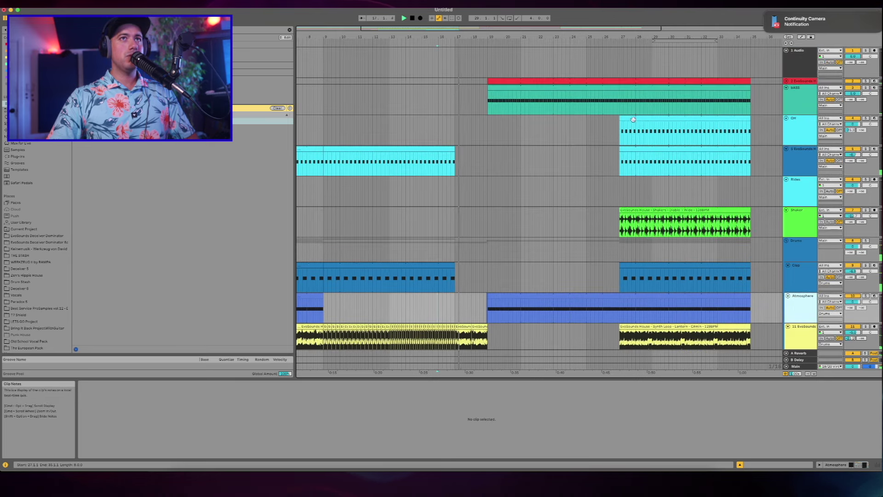
click(633, 120)
click(488, 134)
key(super+v)
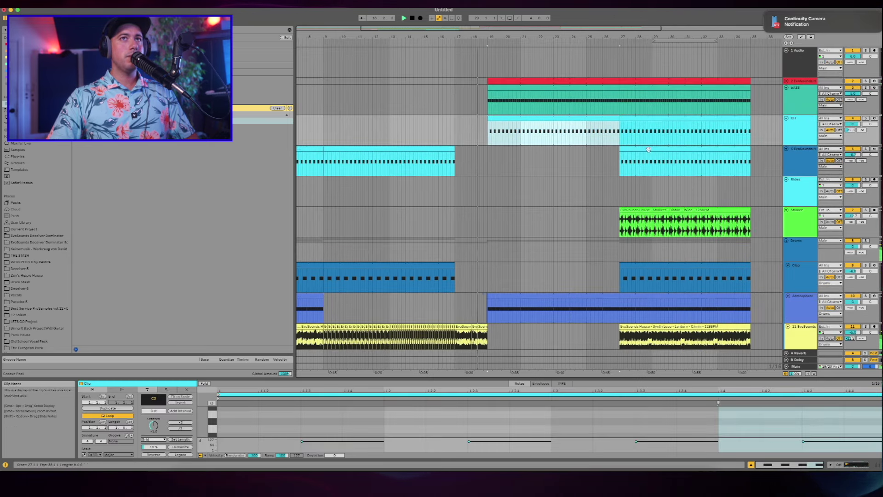
Step: Try to copy the track 5 clip from bar 27 to bar 19, and undo the paste
click(501, 169)
click(433, 283)
key(super+v)
key(super+z)
click(487, 160)
key(super+z)
key(space)
key(super+z)
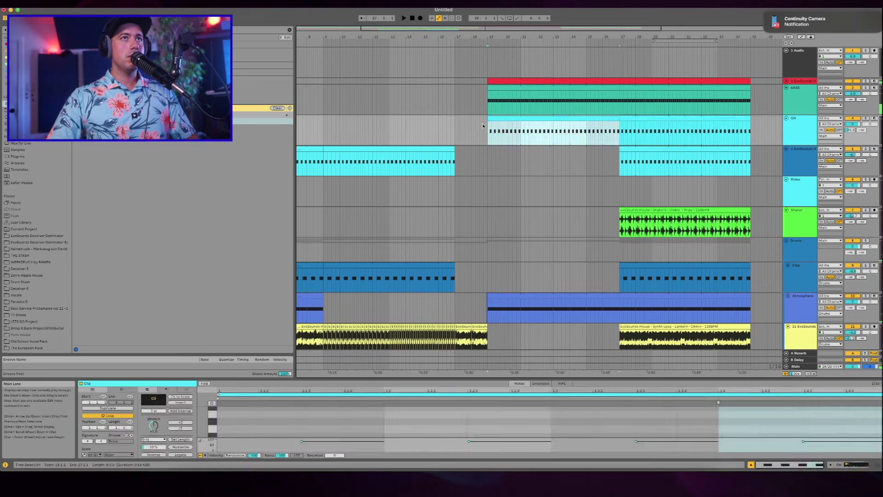
Step: Play back from bar 14 and examine the clap, synth loop and effect tracks around the transition between bars 17 and 19
click(417, 131)
scroll(416, 125, down, 5)
scroll(415, 126, up, 2)
scroll(415, 126, left, 6)
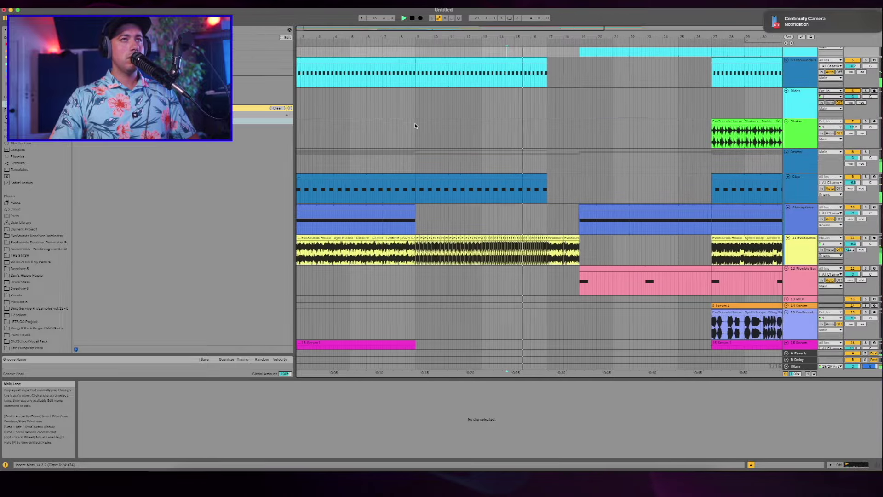
click(559, 176)
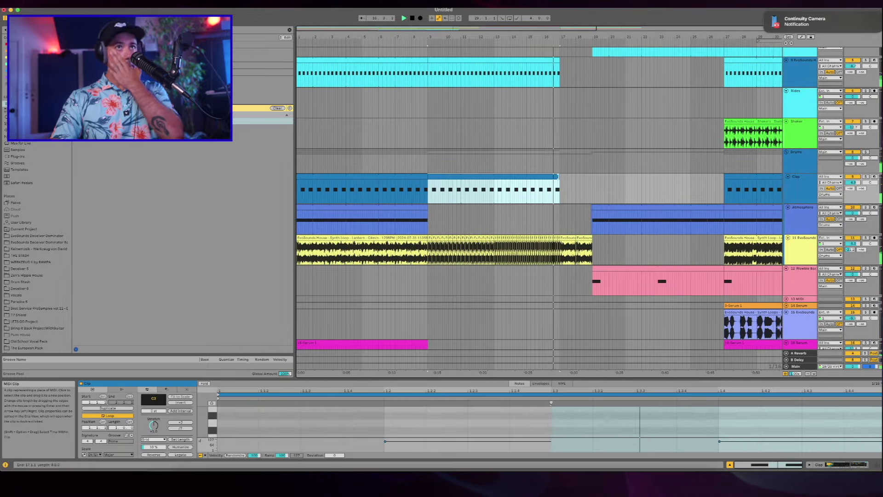
scroll(594, 237, right, 2)
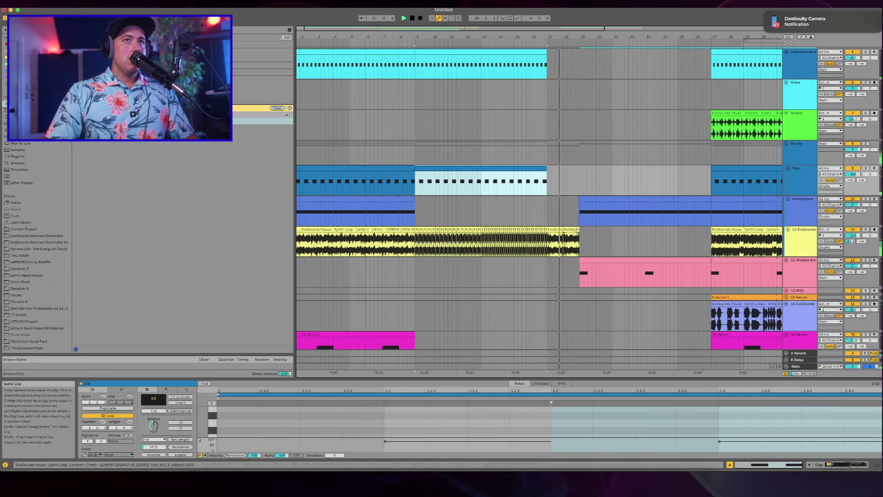
scroll(577, 230, up, 5)
click(577, 230)
scroll(577, 230, down, 15)
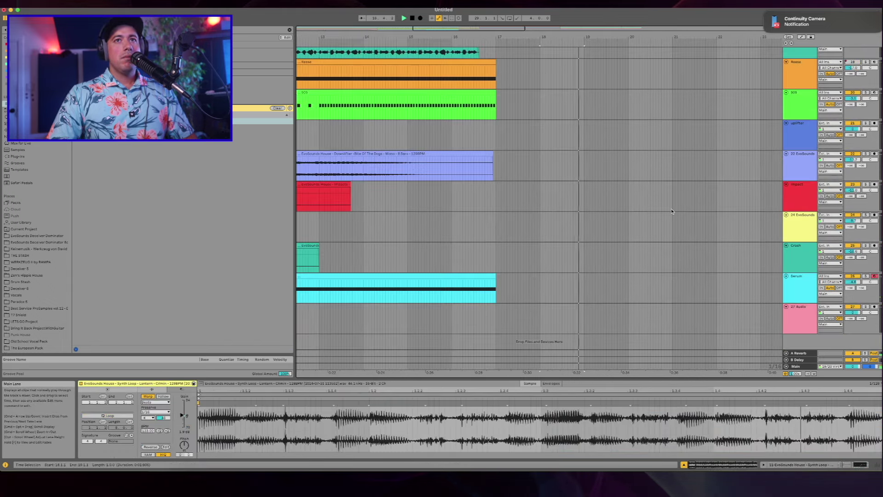
scroll(672, 211, up, 15)
scroll(523, 207, down, 5)
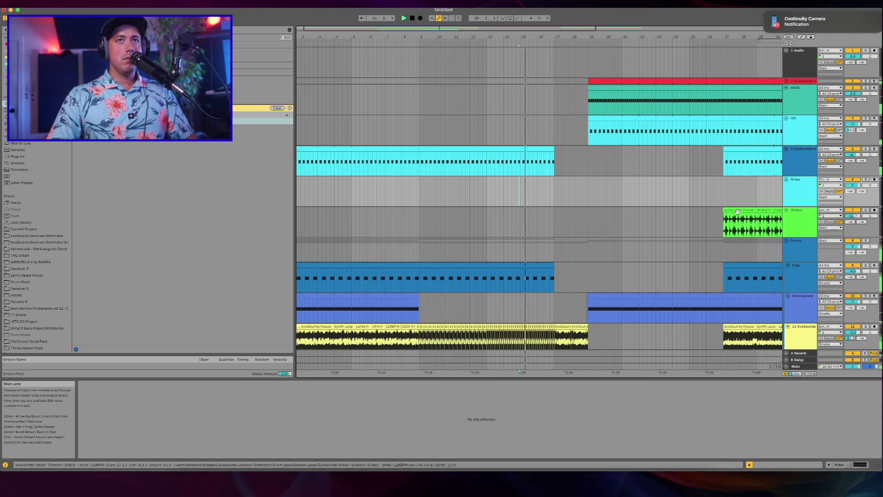
Step: Copy the Shaker clip at bar 27 to bar 9 and play back from bar 9
click(735, 211)
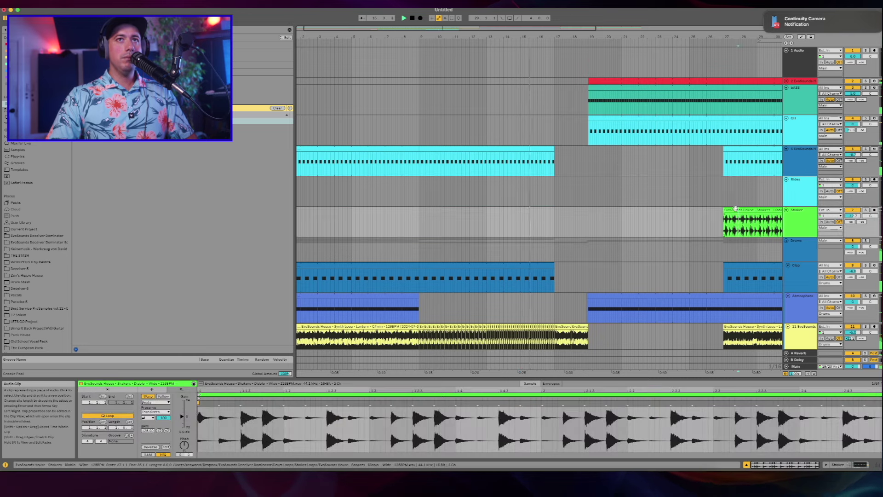
click(419, 223)
key(ctrl+v)
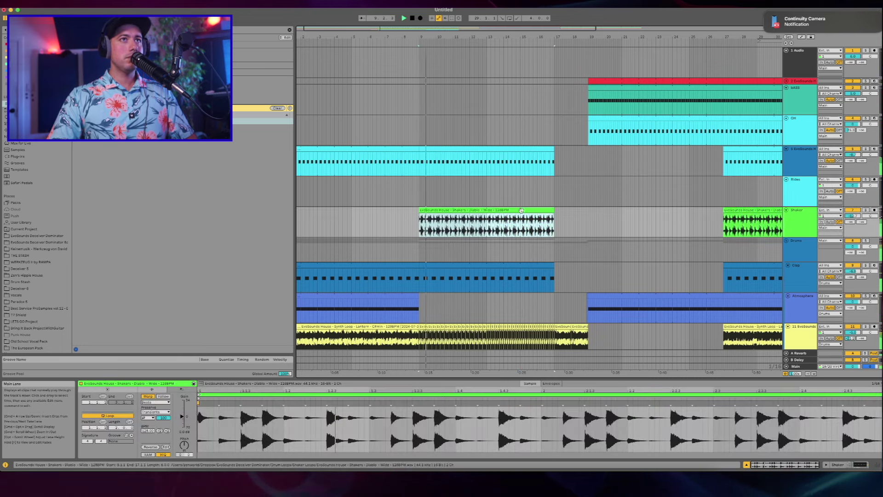
scroll(549, 210, right, 6)
scroll(552, 211, down, 1)
scroll(552, 211, left, 6)
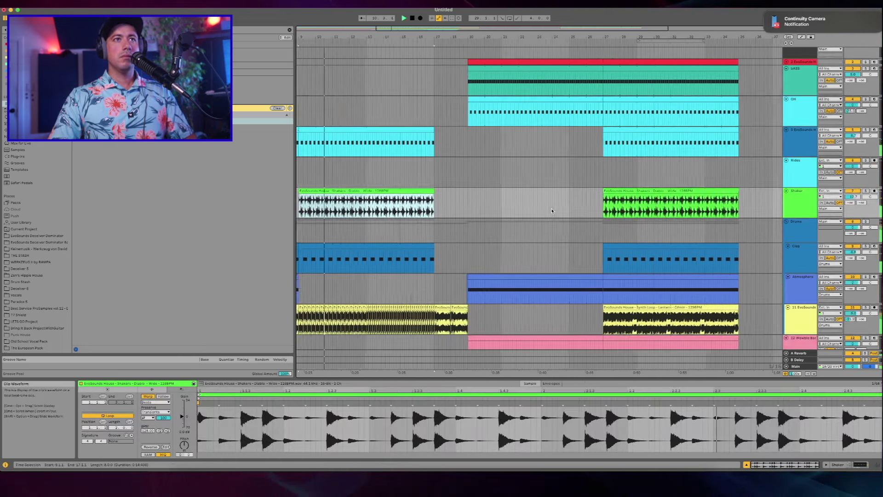
Step: Show track 18's devices and look through the build's layers, including the 909 track and the Impact clip at bar 9
scroll(644, 193, down, 10)
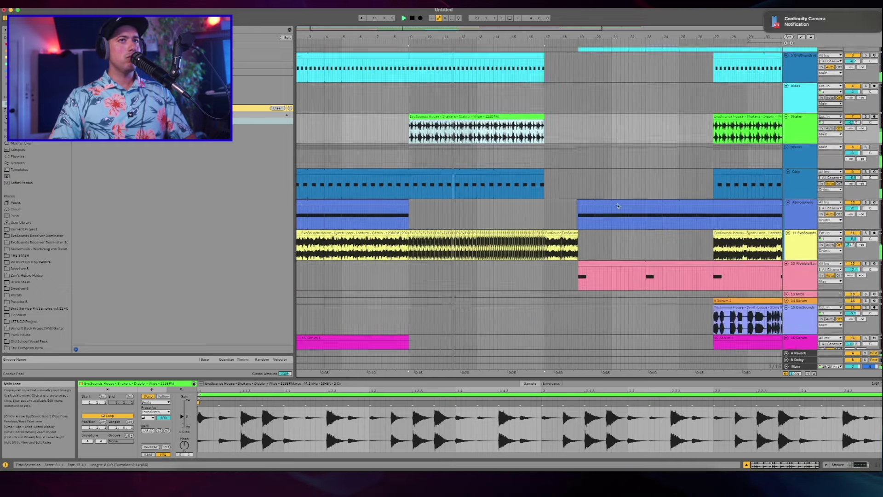
scroll(598, 217, up, 1)
drag(533, 215, 536, 215)
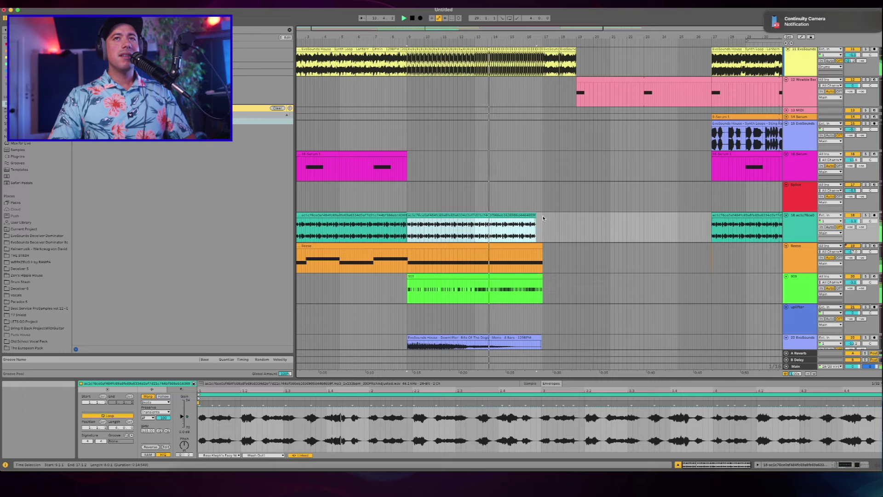
double_click(802, 218)
scroll(438, 250, down, 5)
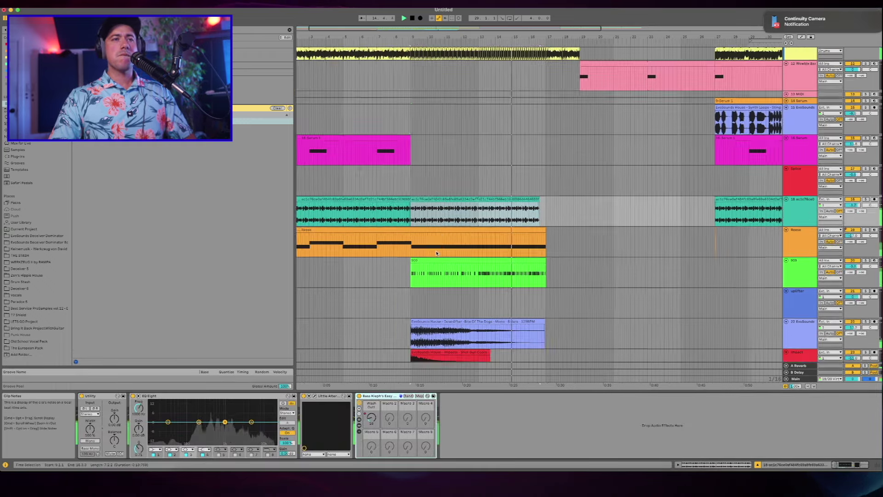
scroll(437, 250, left, 2)
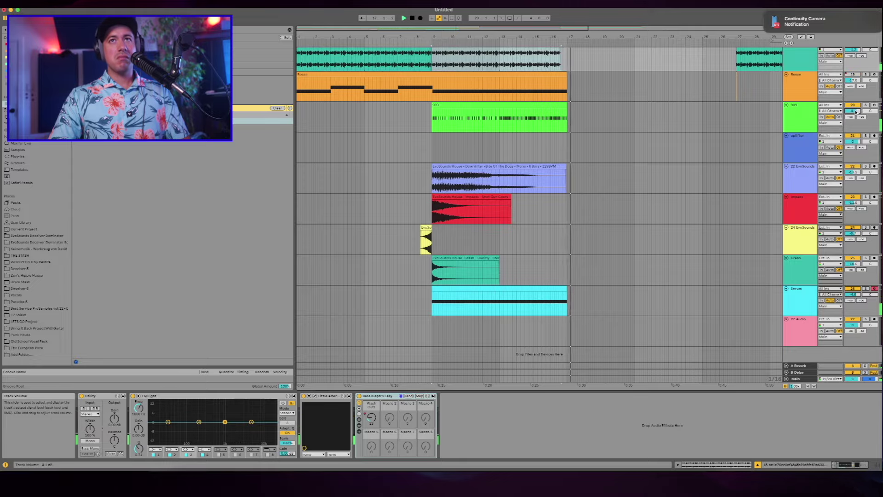
scroll(570, 188, up, 5)
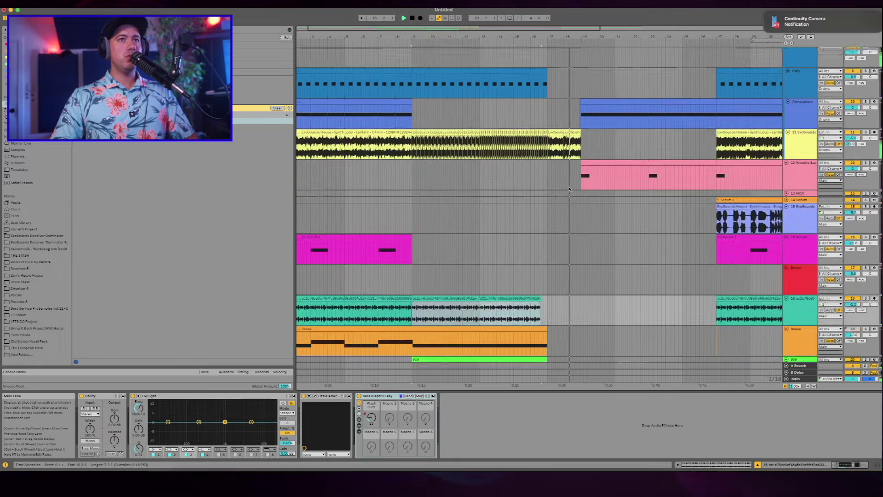
scroll(569, 189, down, 2)
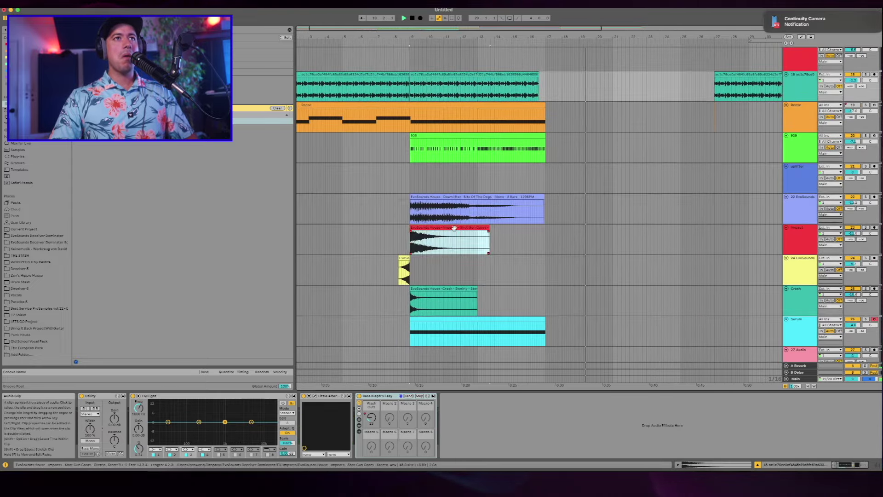
click(453, 233)
scroll(528, 229, up, 10)
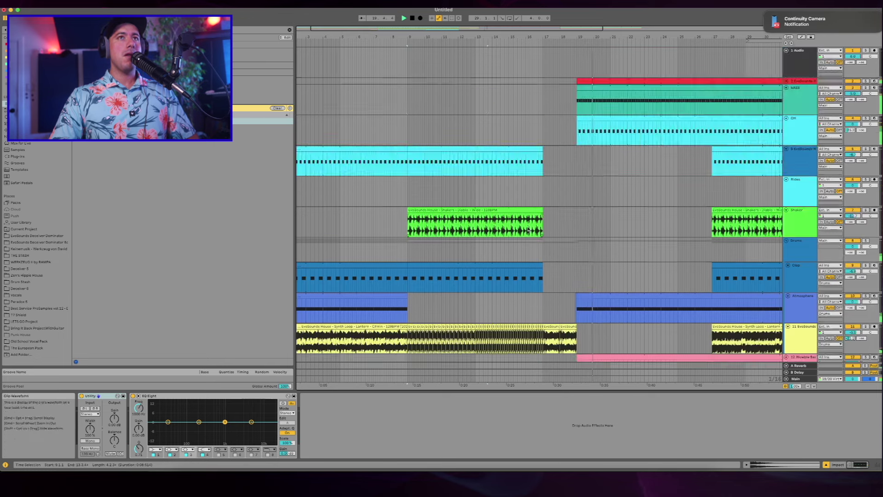
Step: Copy track 5's ride clip from bar 27 to bar 19 and play back from bar 16
click(720, 150)
drag(577, 168, 577, 168)
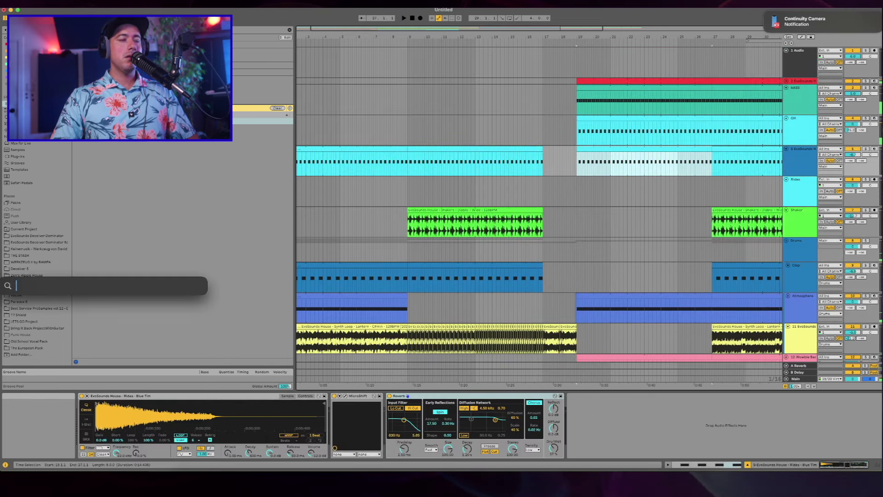
click(519, 240)
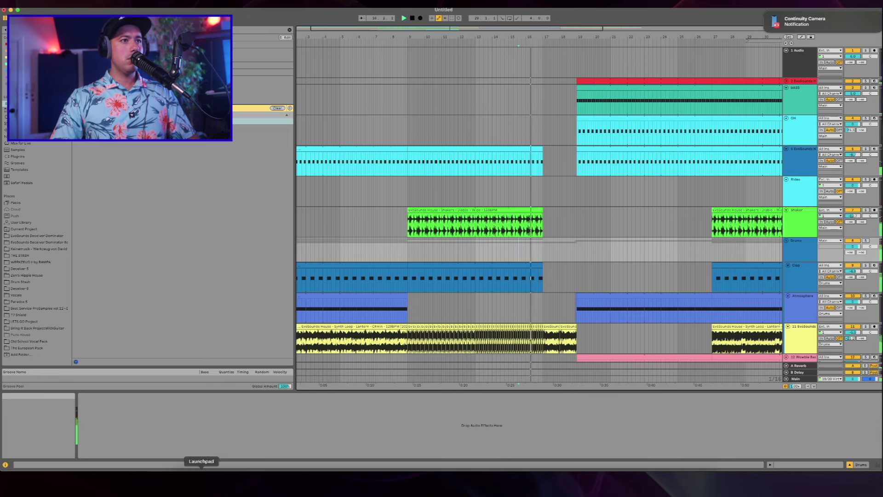
Step: Clear the browser search and open the EvoSounds Deceiver Dominator folder to look through its contents
click(221, 481)
click(159, 330)
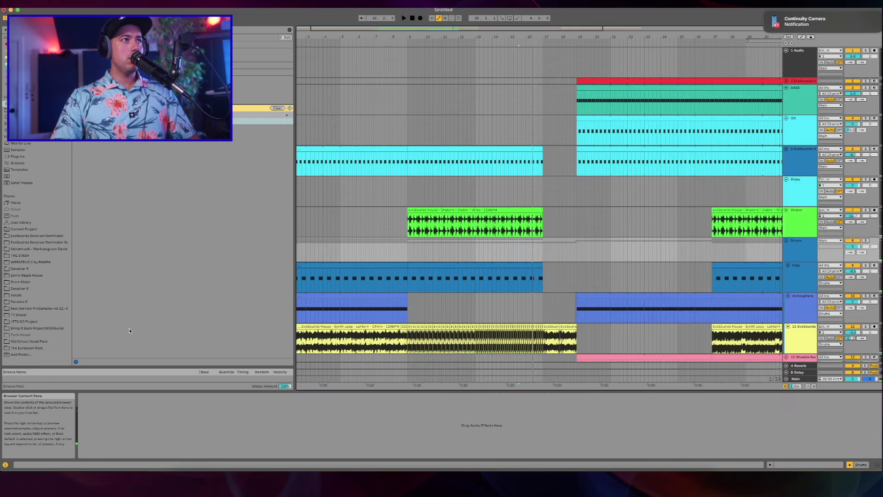
click(69, 236)
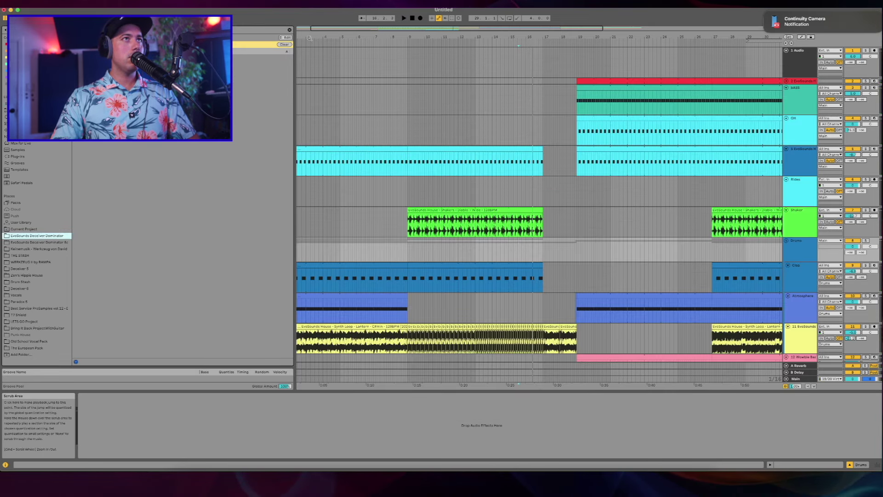
click(289, 31)
click(129, 150)
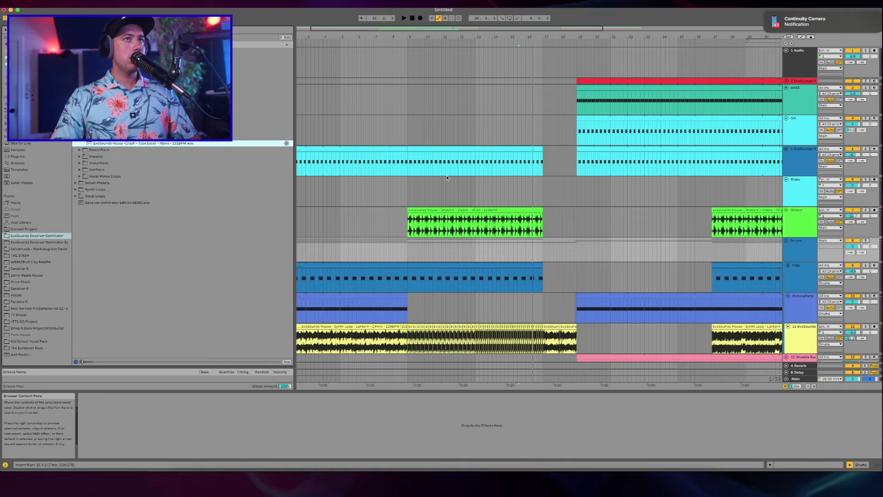
Step: Play back from bar 8 and open the Clap clip spanning bars 9 to 17
click(383, 340)
key(space)
click(389, 250)
scroll(389, 250, down, 1)
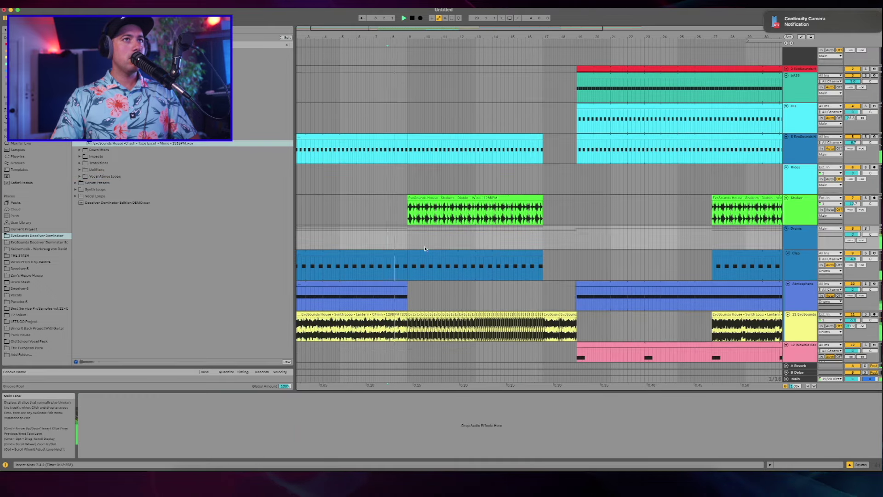
double_click(428, 252)
scroll(460, 184, up, 1)
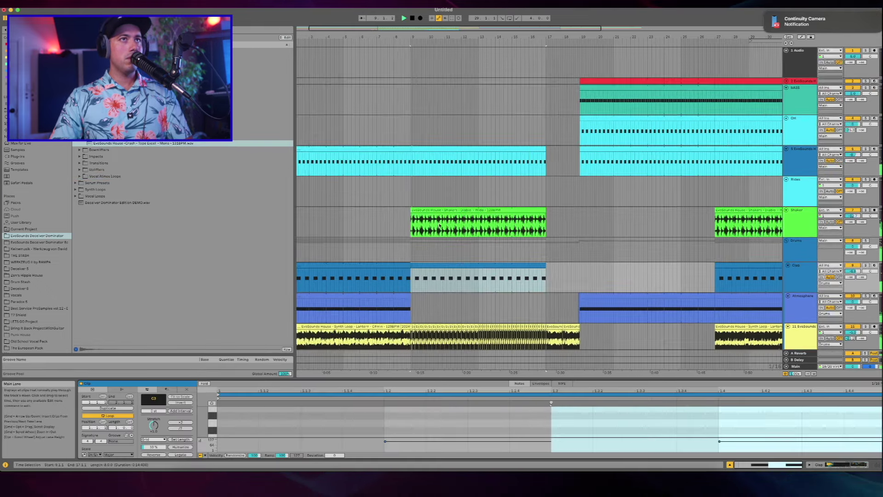
Step: Select all notes in track 5's ride clip between bars 9 and 17 and lower their velocity ramp
click(470, 153)
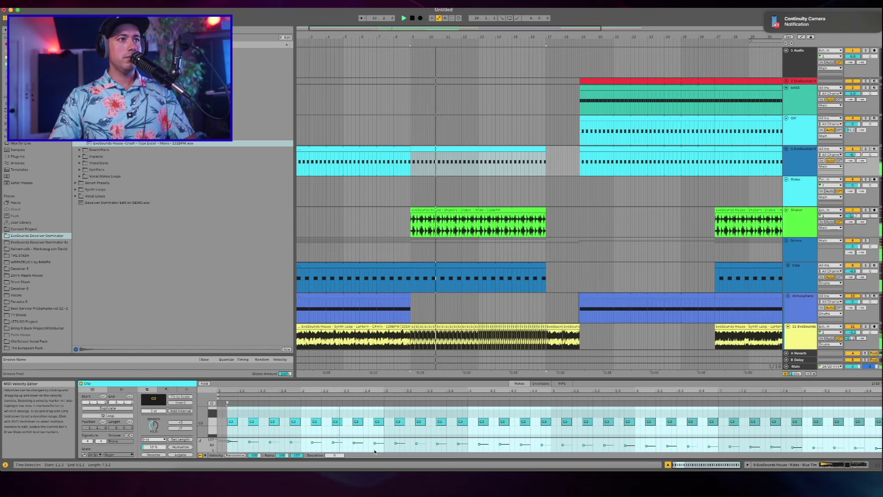
click(235, 424)
key(super+a)
drag(282, 456, 282, 461)
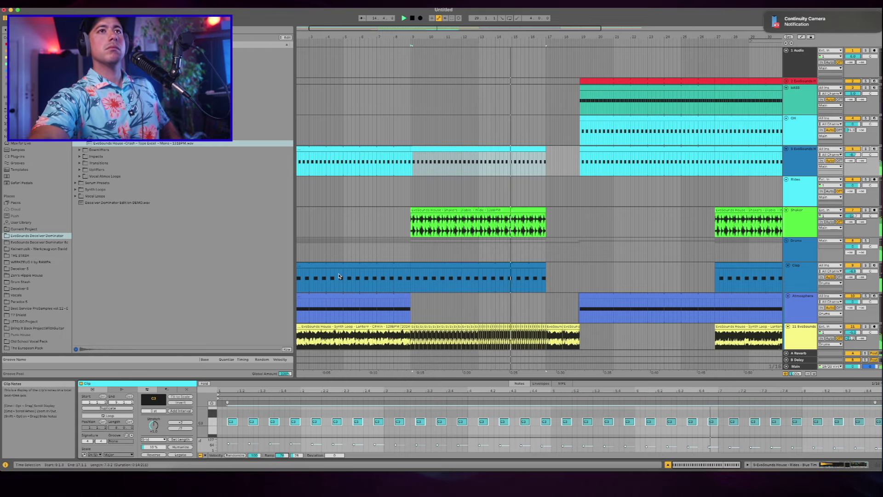
Step: Look through the lower tracks between bars 17 and 27 and select the Sting Ray synth loop clip on track 15
scroll(339, 276, down, 6)
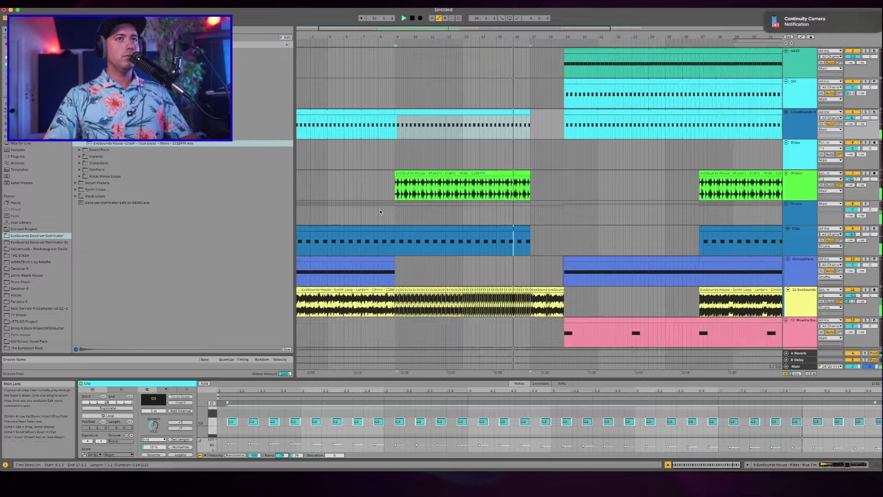
scroll(433, 196, down, 5)
scroll(433, 197, right, 4)
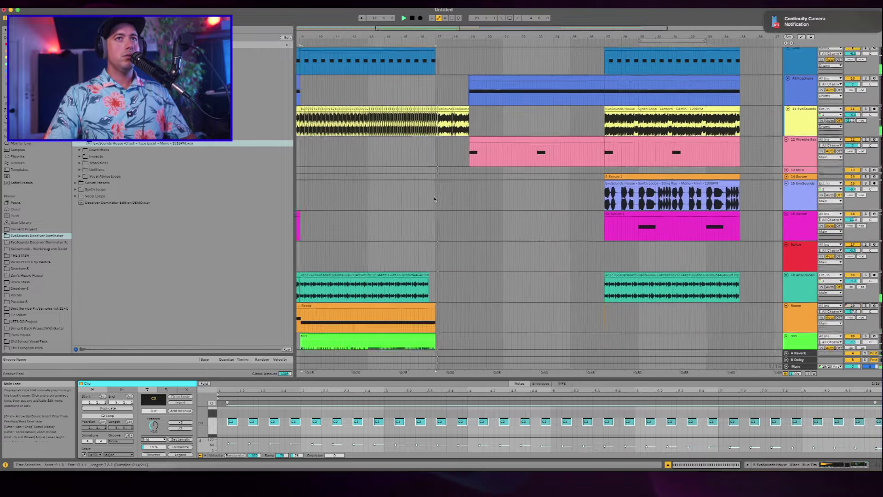
click(614, 213)
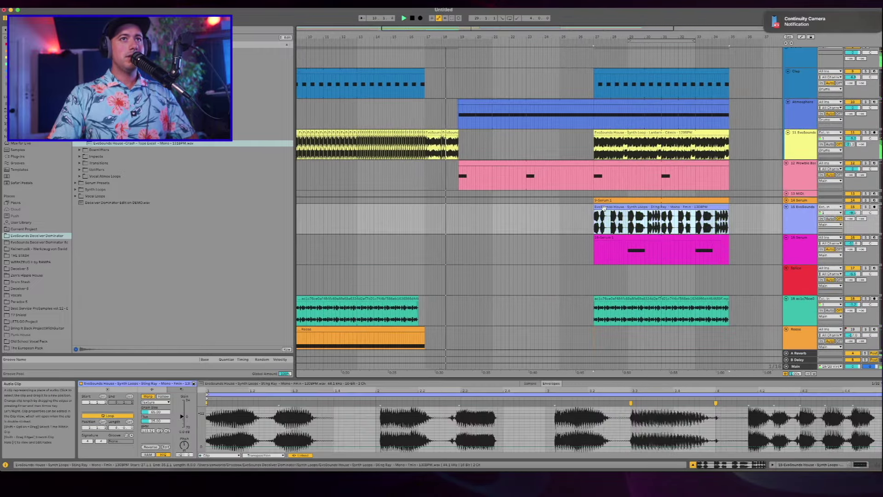
click(462, 223)
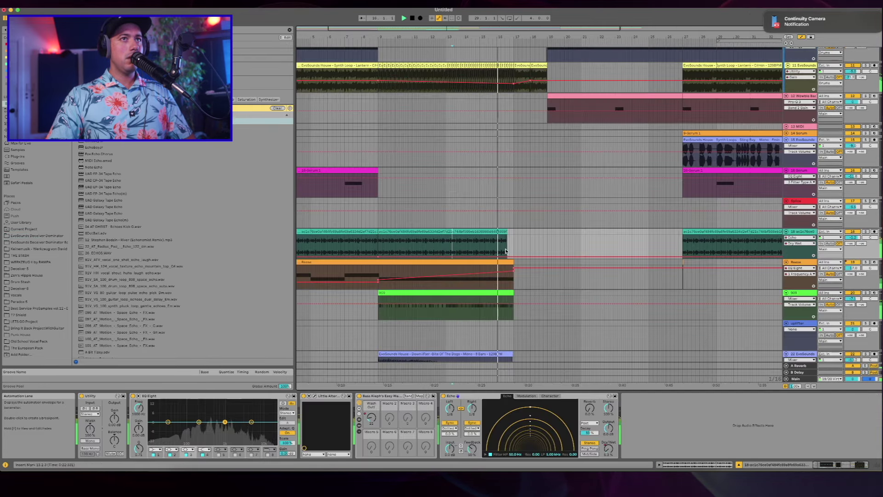
Step: Draw a rising Echo Dry/Wet automation on track 18 from bar 9 to bar 17 and raise the Echo's feedback
drag(512, 244, 515, 241)
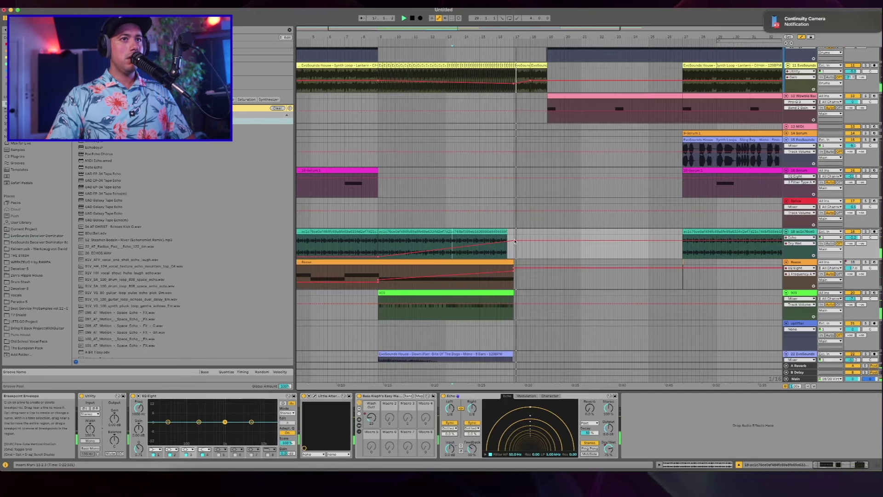
click(469, 450)
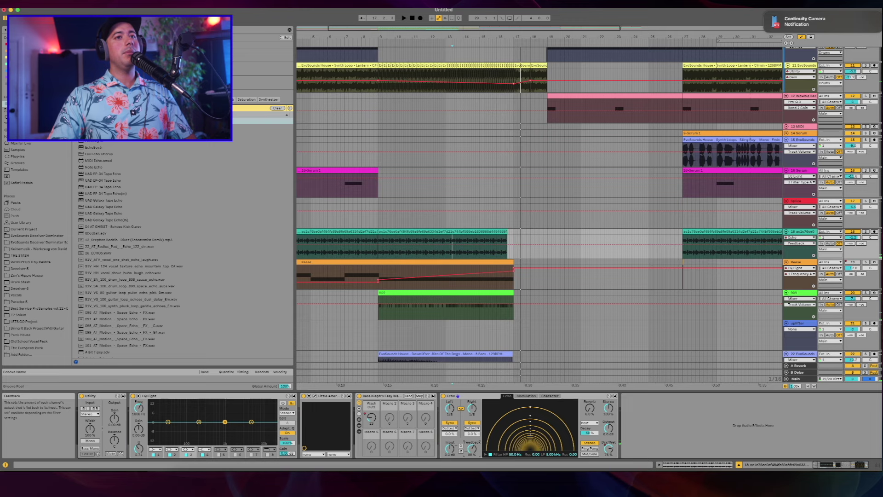
key(space)
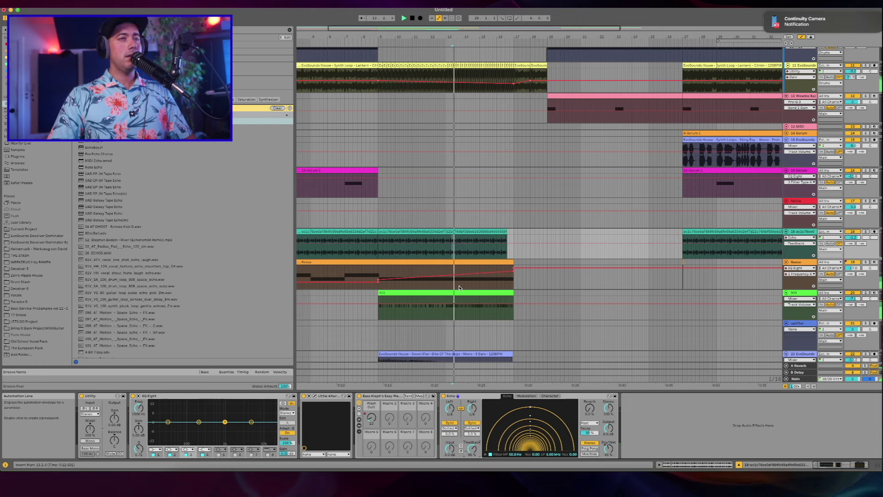
Step: Hold track 18's Echo Dry/Wet automation from bar 17 to bar 19 and drop it to zero there
click(495, 252)
key(space)
key(space)
click(609, 448)
drag(515, 240, 549, 257)
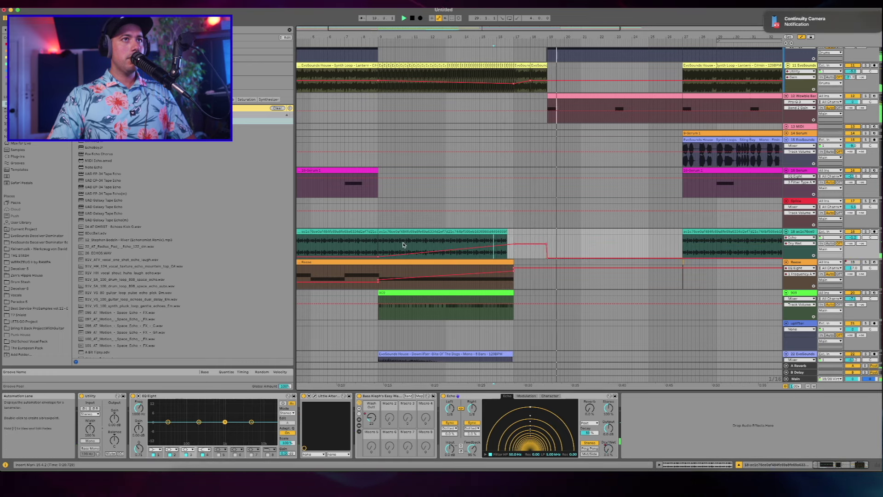
Step: Copy track 18's clip from bar 1 to bar 19
scroll(332, 231, left, 3)
click(333, 232)
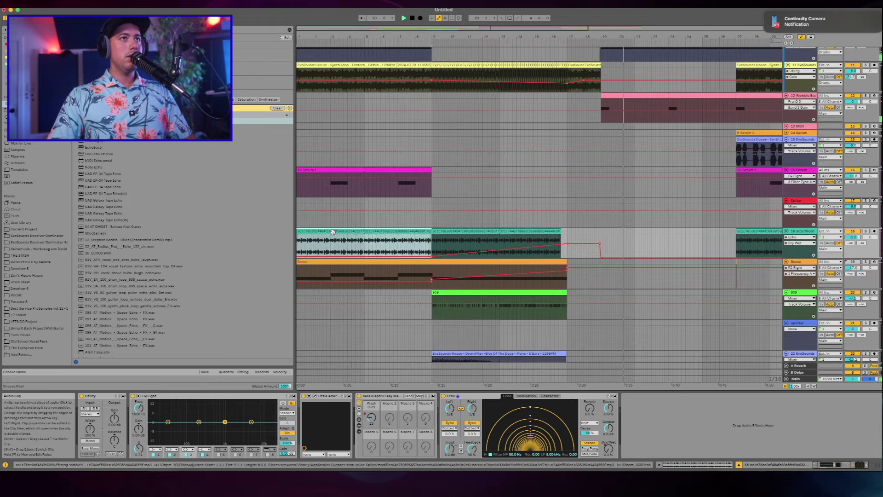
click(601, 235)
key(super+v)
key(space)
key(space)
Step: Play back from bar 16, leave the automation view and examine the build and effect tracks around the drop
click(554, 158)
key(space)
key(space)
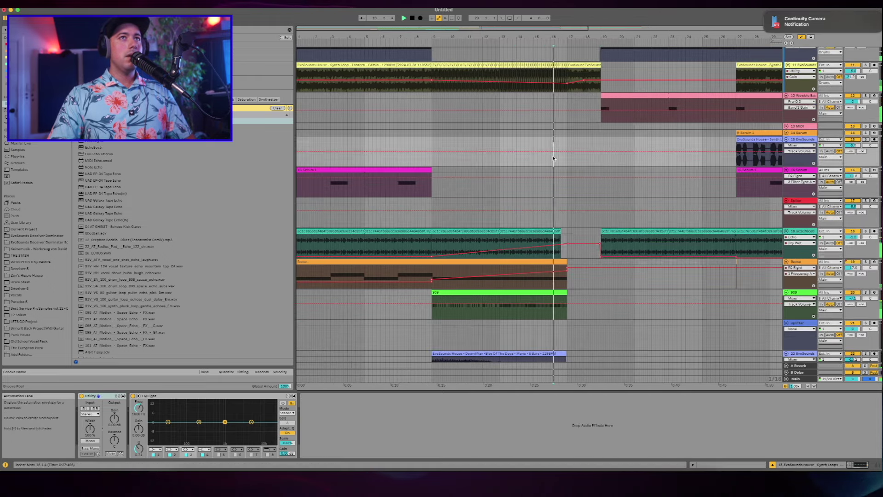
key(a)
scroll(553, 158, up, 3)
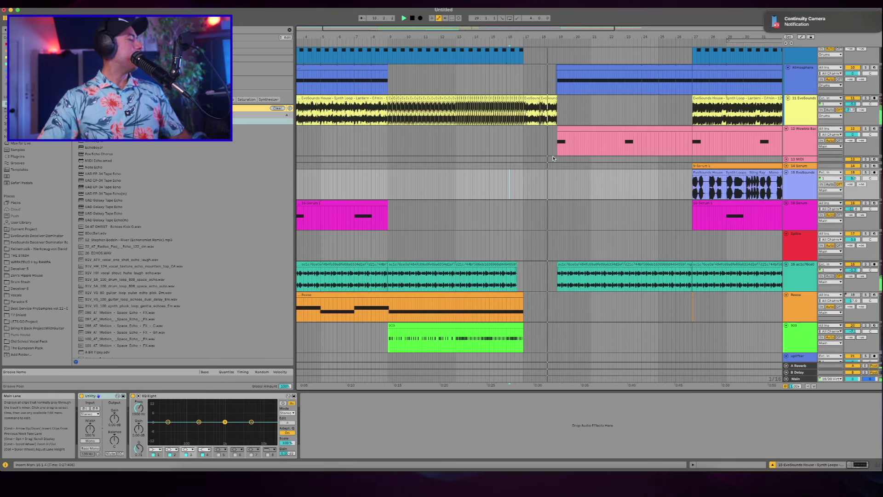
scroll(615, 158, down, 8)
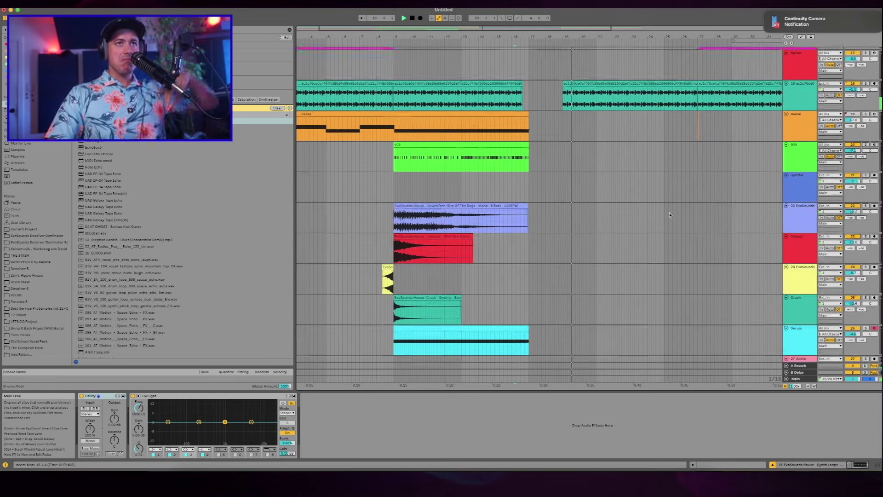
scroll(568, 164, up, 4)
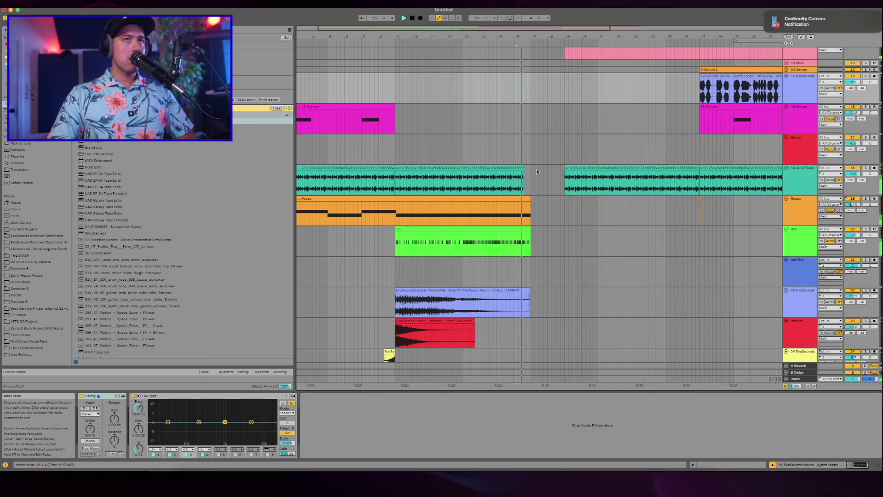
Step: Play track 18 from bar 8, shorten its Echo's delay time and show the Echo's filter curve
click(792, 179)
key(space)
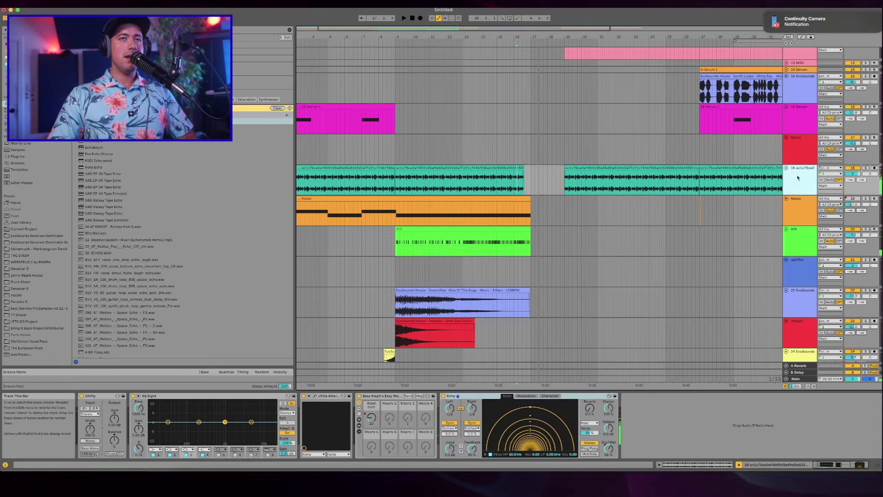
click(381, 189)
key(space)
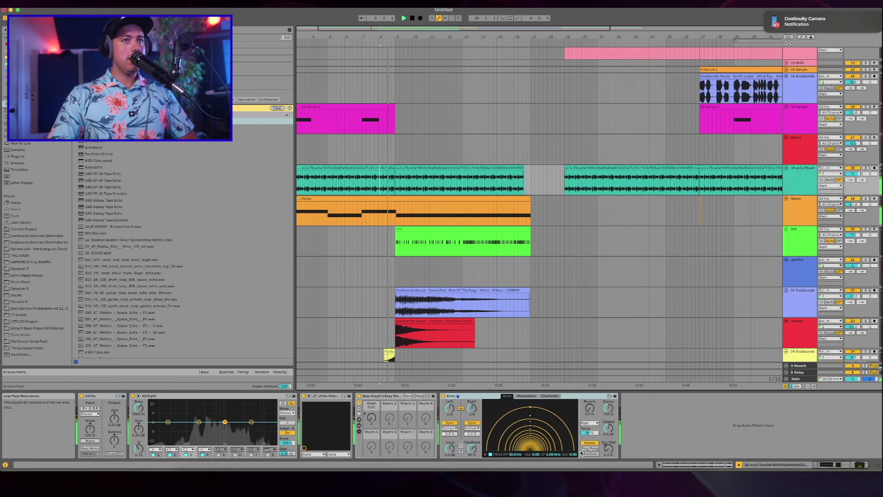
click(470, 430)
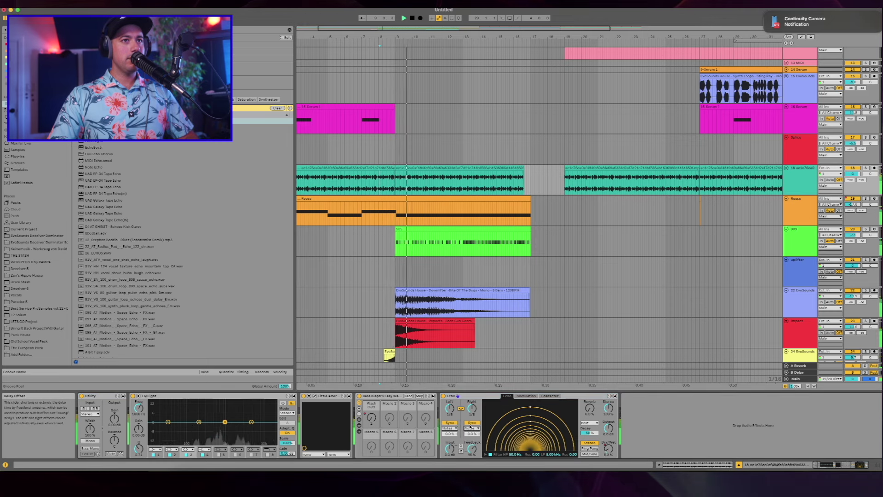
drag(472, 413, 471, 417)
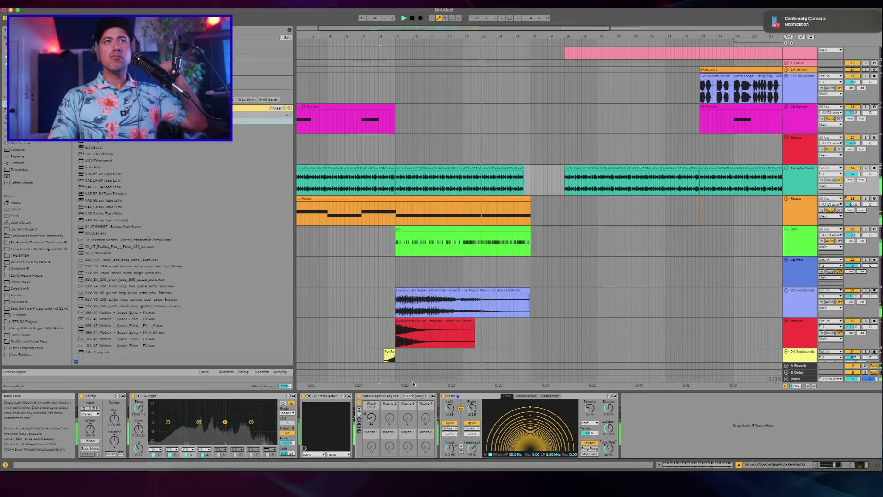
click(488, 454)
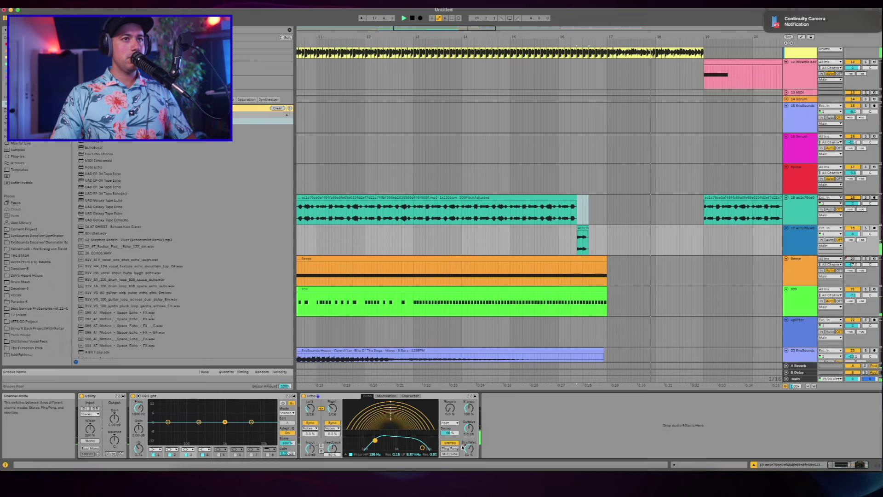
Step: Play through the drop at bar 19 and open track 18's clip there
scroll(616, 239, up, 2)
scroll(616, 239, right, 5)
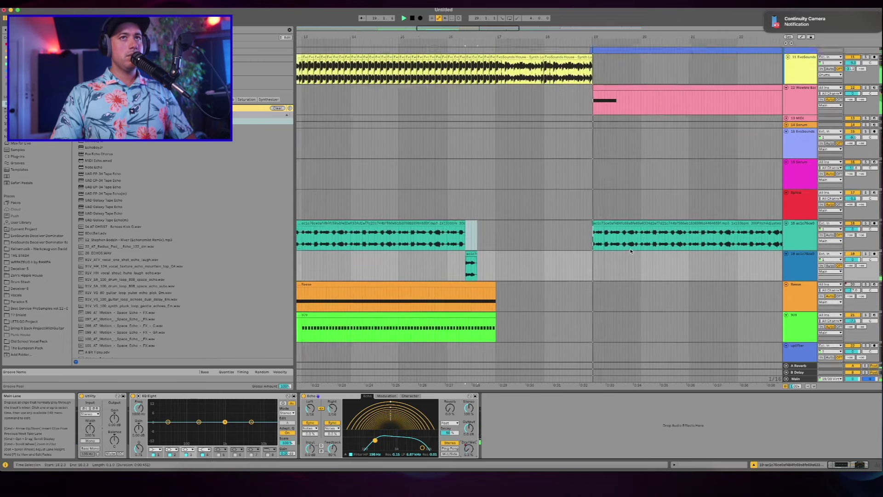
click(604, 230)
click(651, 246)
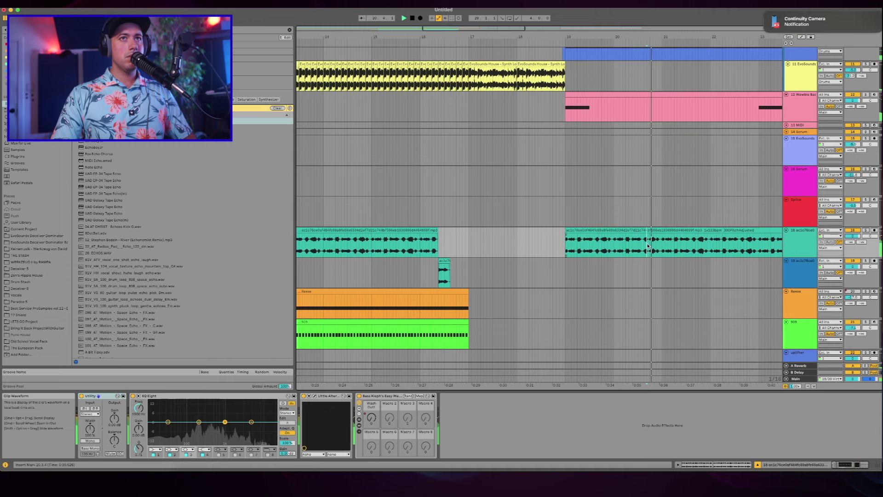
scroll(633, 250, up, 1)
scroll(633, 250, right, 5)
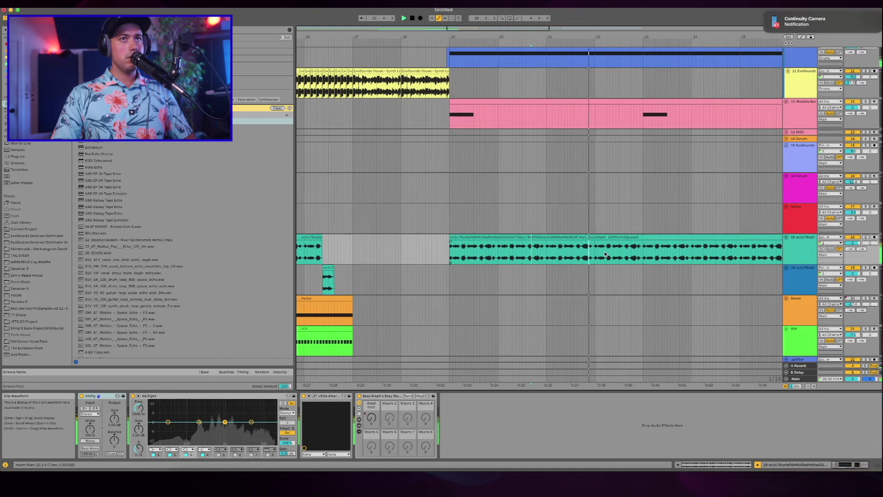
click(616, 237)
double_click(607, 248)
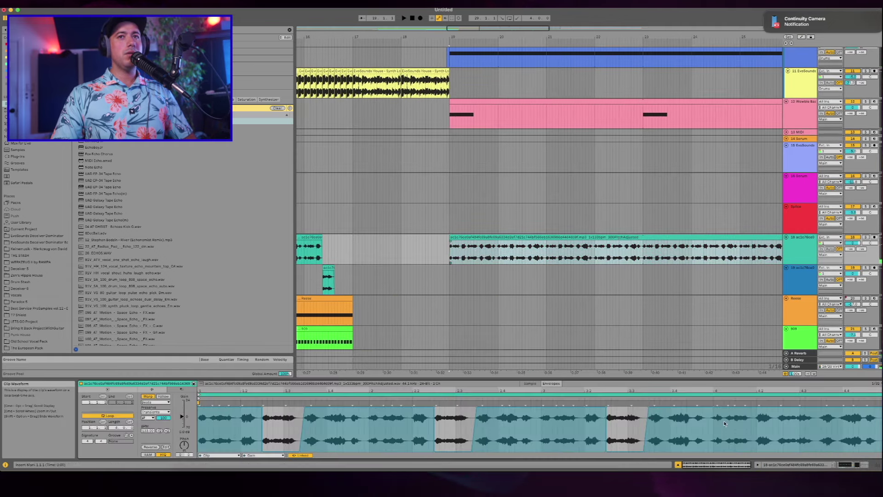
Step: Copy the last bar of track 18's clip, from bar 26 to 27, to bar 18 as a lead-in to the drop
scroll(699, 286, right, 5)
scroll(698, 285, up, 1)
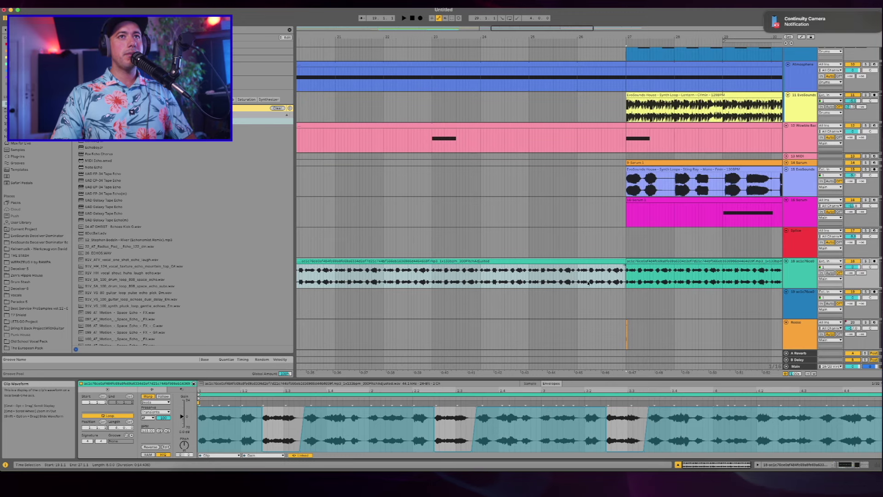
drag(577, 272, 627, 271)
scroll(627, 271, left, 3)
scroll(343, 273, left, 1)
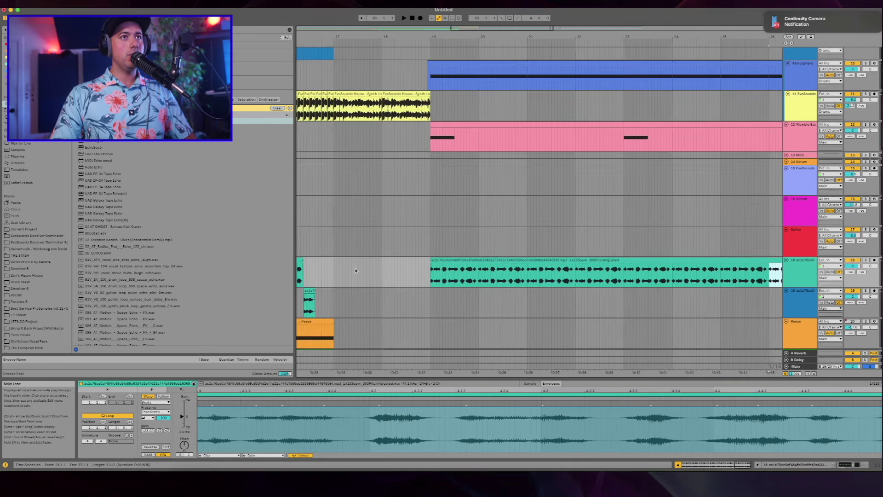
click(382, 273)
key(super+v)
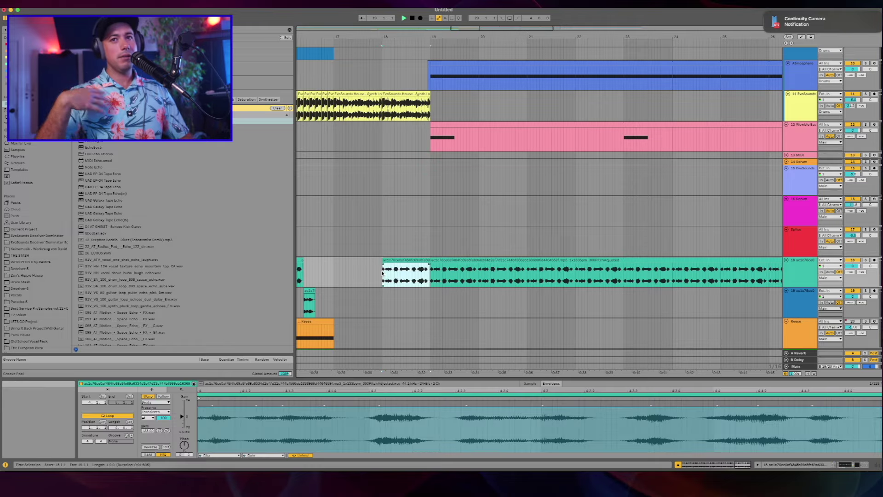
Step: Play back from bar 15 and check the transition into the drop across the drum and synth tracks
scroll(384, 270, left, 2)
scroll(387, 265, down, 1)
key(space)
scroll(458, 197, left, 3)
click(458, 198)
scroll(458, 199, up, 5)
scroll(457, 198, right, 3)
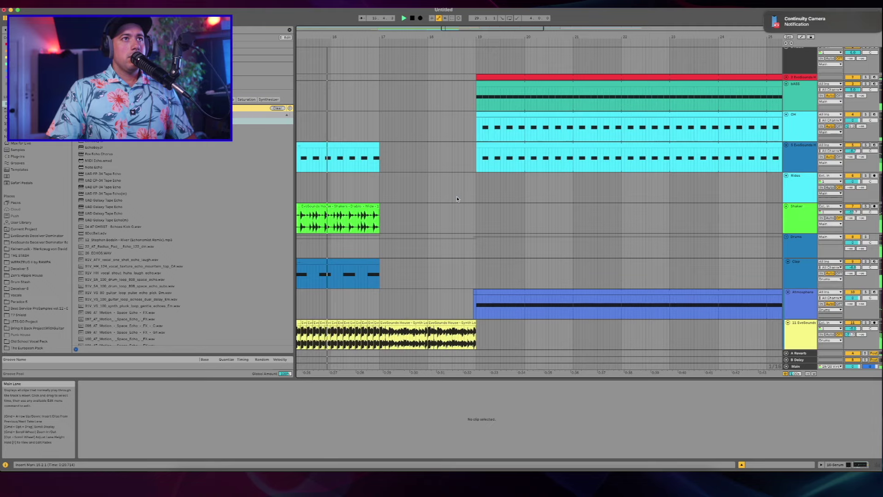
Step: Play the transition, lower the low filter cutoff of track 19's Echo to about 141 Hz and raise its dry/wet and feedback
click(453, 202)
scroll(453, 204, down, 4)
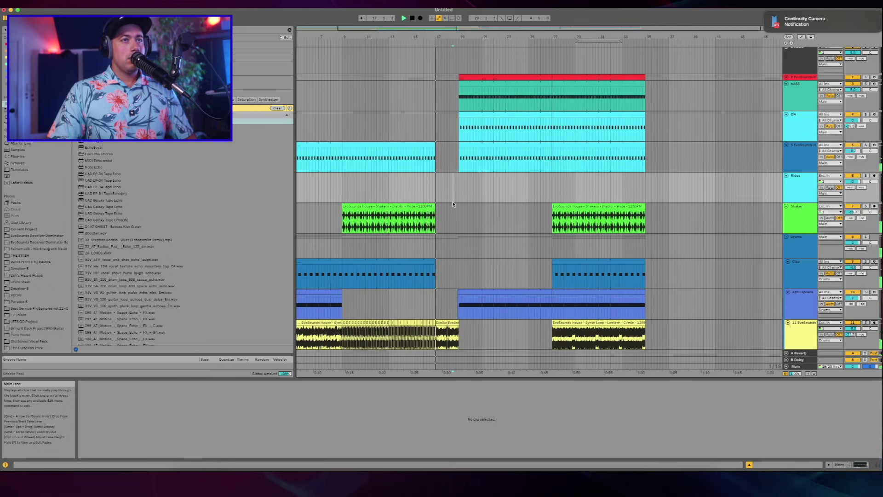
scroll(453, 204, down, 10)
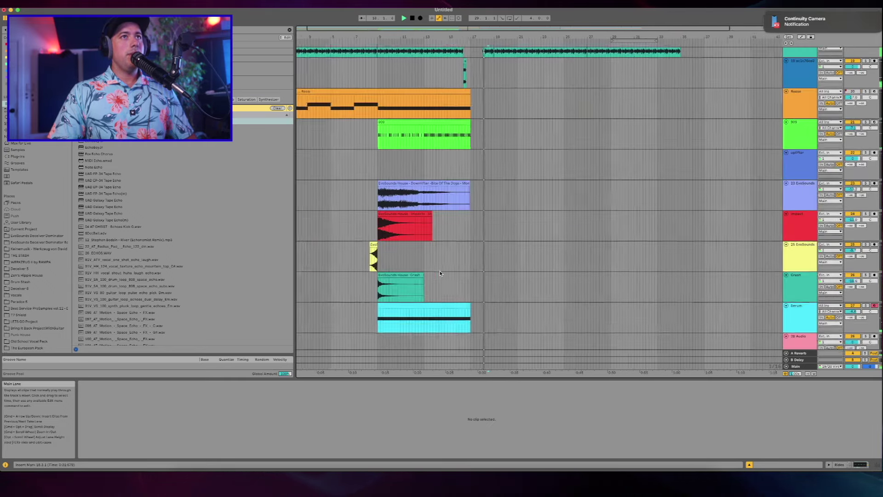
scroll(440, 268, left, 2)
scroll(439, 269, up, 4)
scroll(447, 262, up, 6)
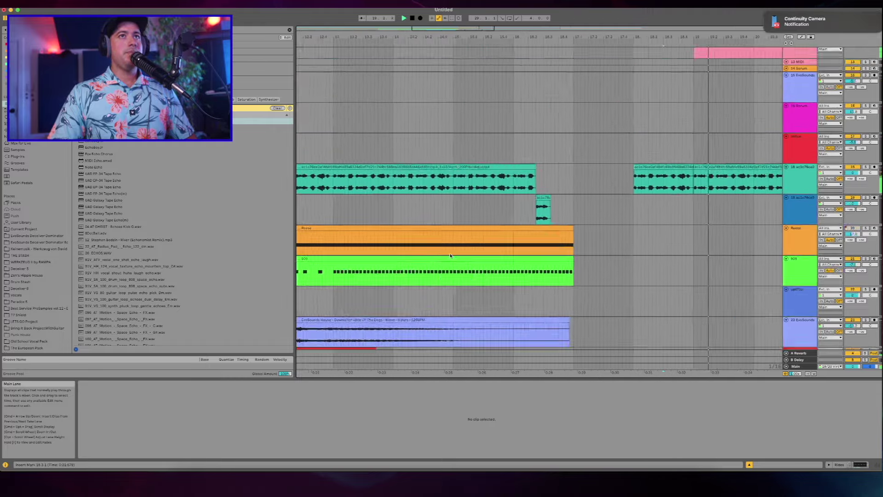
click(812, 287)
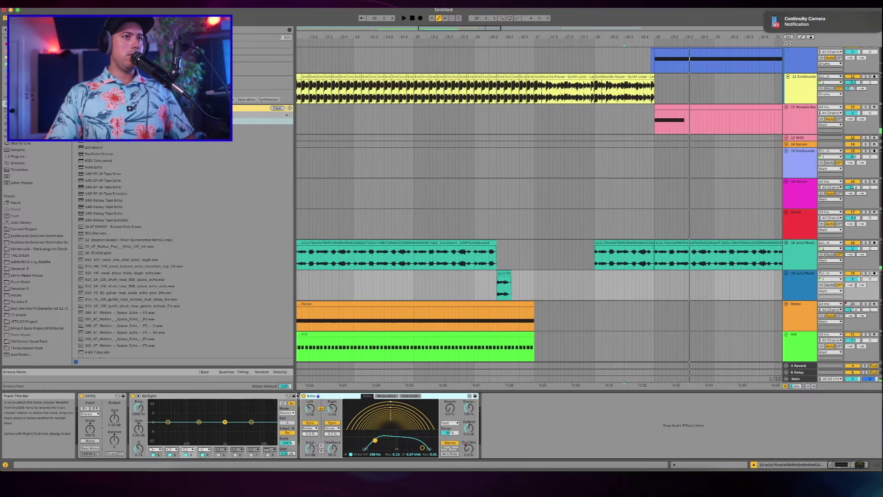
drag(372, 442, 371, 443)
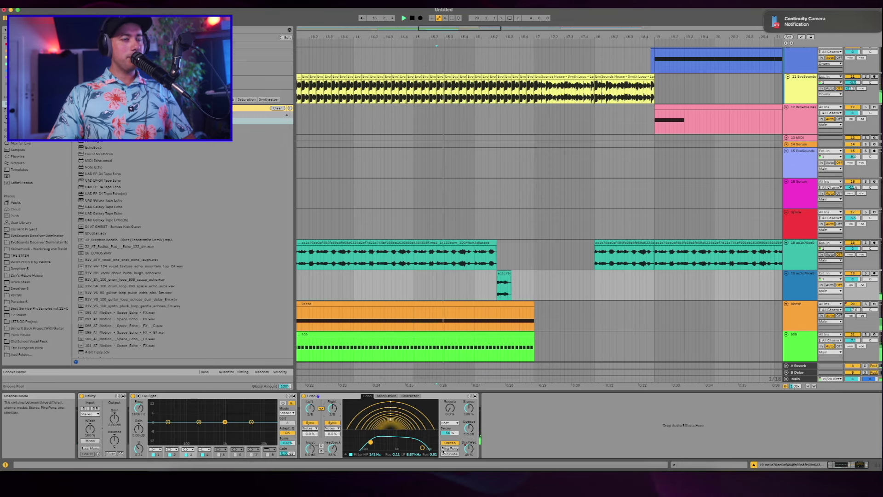
drag(468, 449, 469, 440)
drag(332, 449, 333, 445)
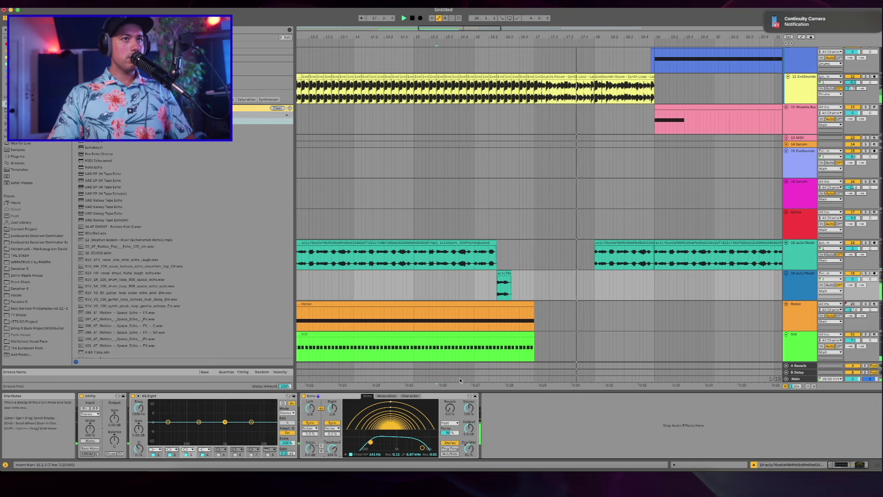
Step: Solo track 19 and audition its short tail clip near bar 16 with the Echo bypassed
click(441, 278)
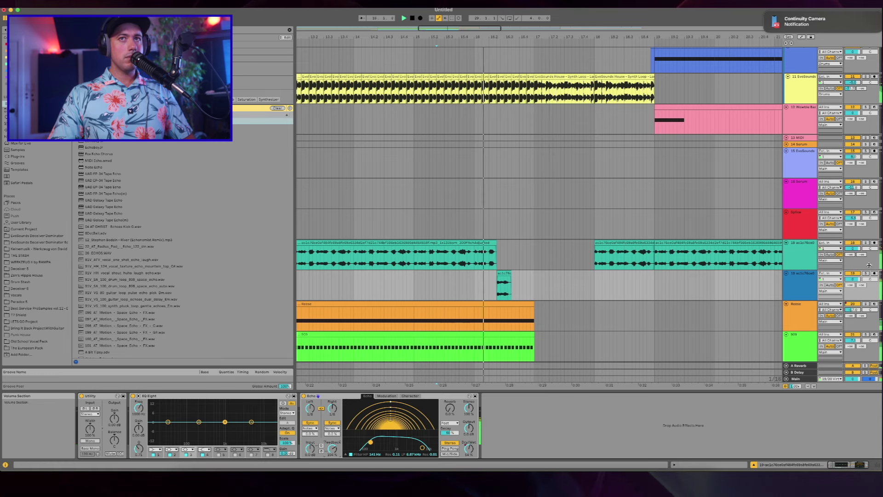
click(304, 396)
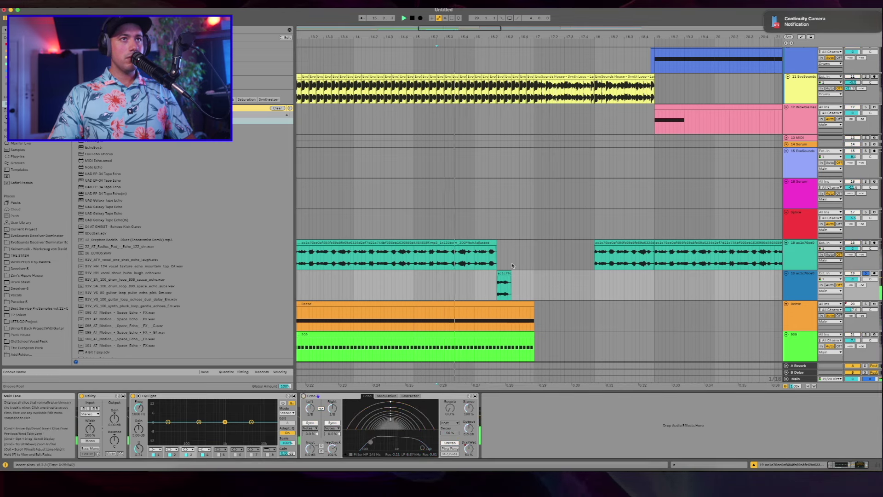
click(444, 365)
click(503, 285)
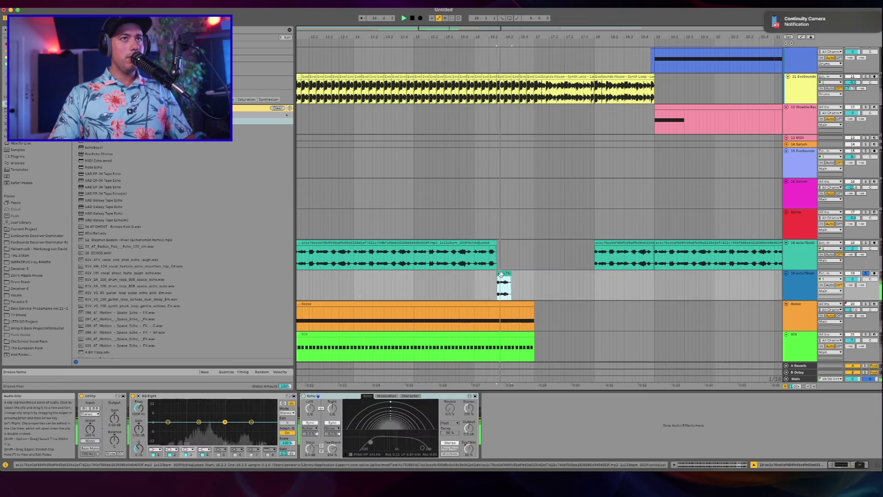
Step: Extend track 18's clip to end at 16.3.1 and trim the start of track 19's tail clip to match
drag(496, 241, 505, 242)
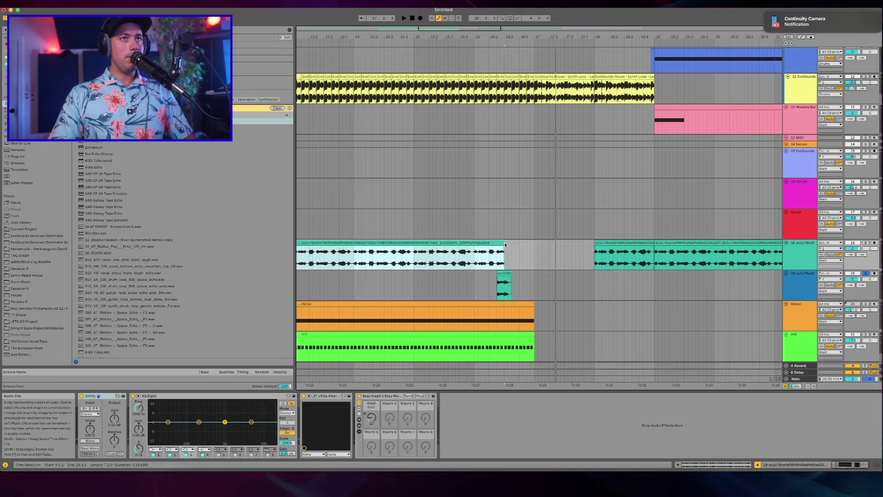
click(497, 273)
drag(504, 273, 500, 273)
key(space)
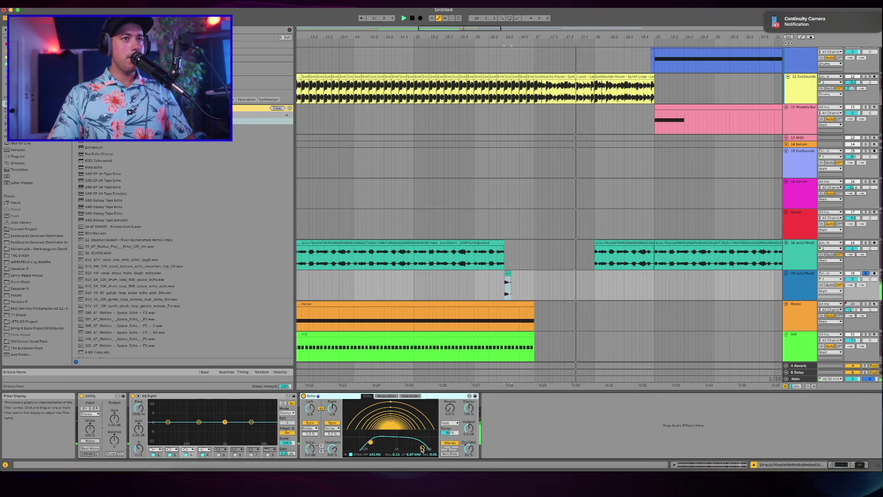
Step: Raise the reverb of track 19's Echo and set its filter cutoffs to about 141 Hz and 7.24 kHz
drag(422, 449, 405, 450)
drag(450, 408, 450, 405)
click(497, 368)
key(space)
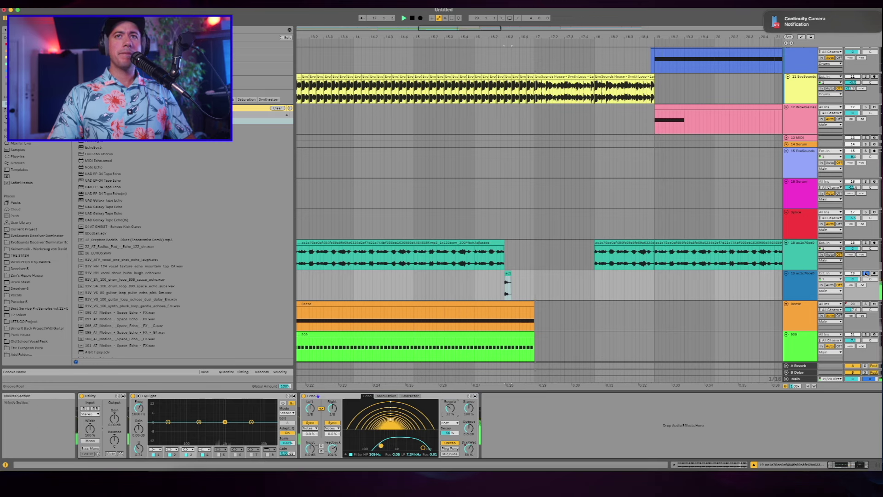
drag(375, 450, 364, 450)
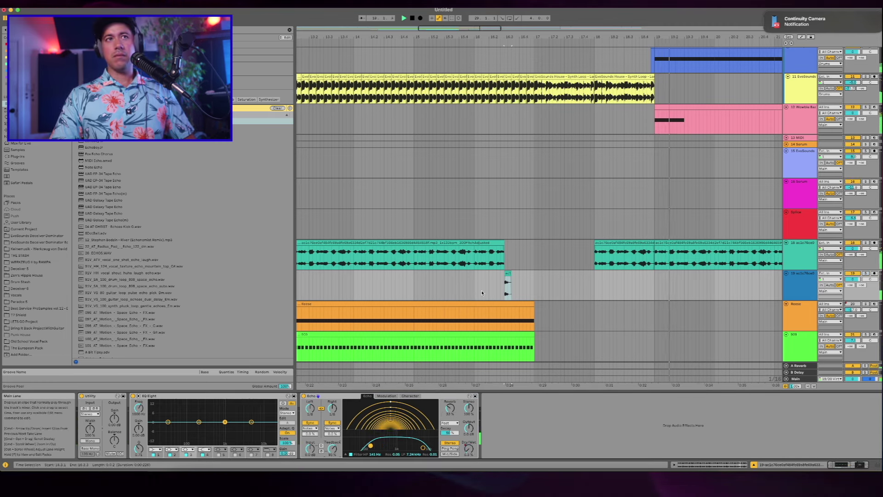
Step: Play back the lead-in to the drop and open track 11's synth loop clip at bar 18
click(385, 298)
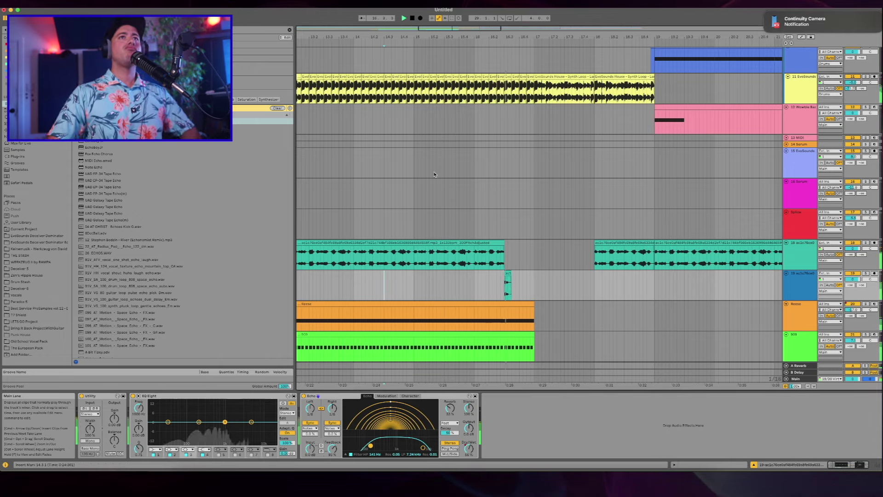
scroll(501, 187, right, 3)
scroll(501, 187, right, 2)
scroll(502, 188, up, 2)
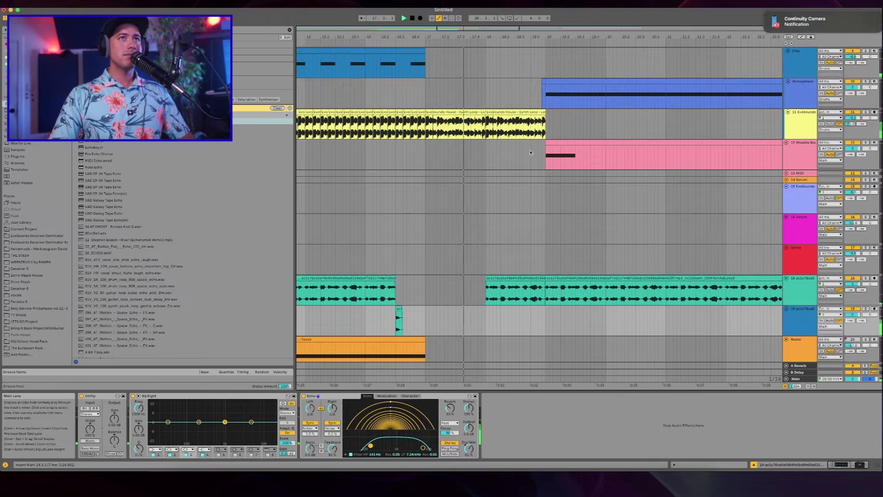
click(542, 110)
double_click(542, 111)
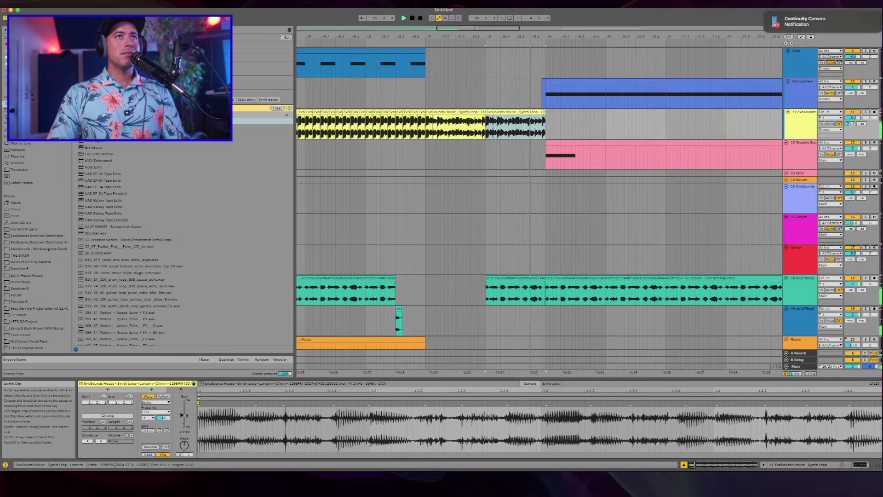
scroll(385, 203, down, 1)
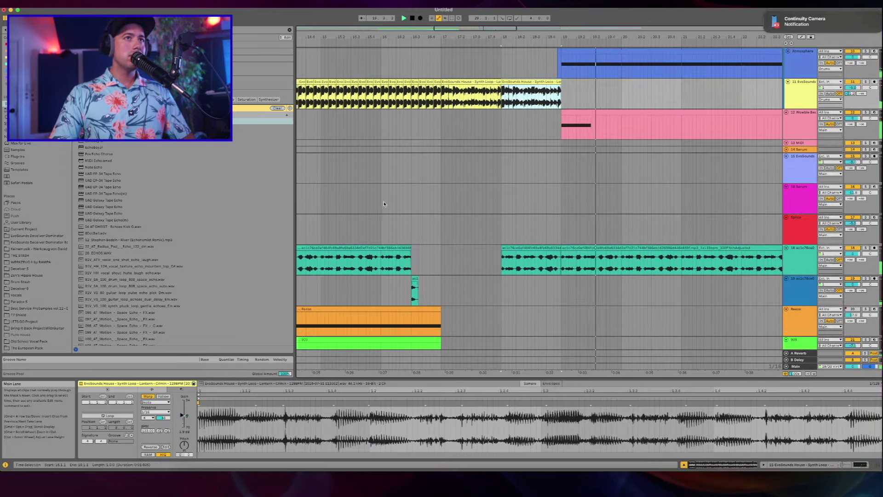
click(385, 202)
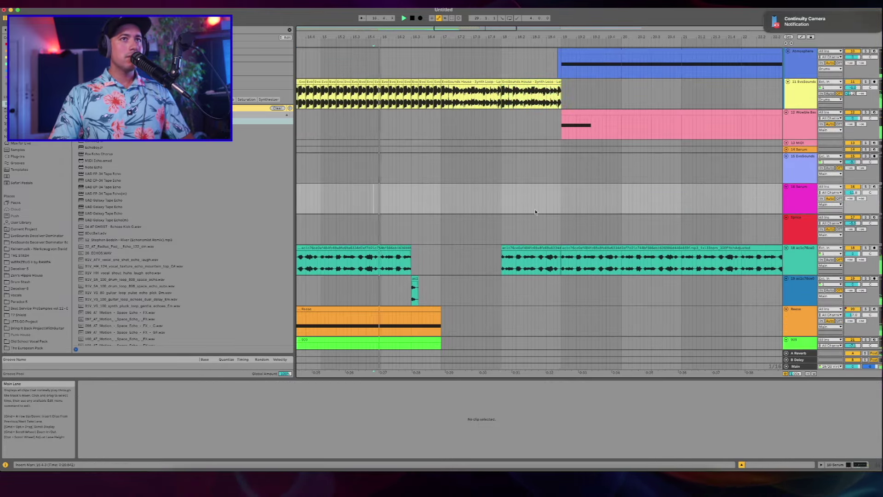
Step: Delete track 18's clip from bar 19 to 27, keeping the one-bar lead-in at bar 18
click(579, 247)
key(minus)
key(minus)
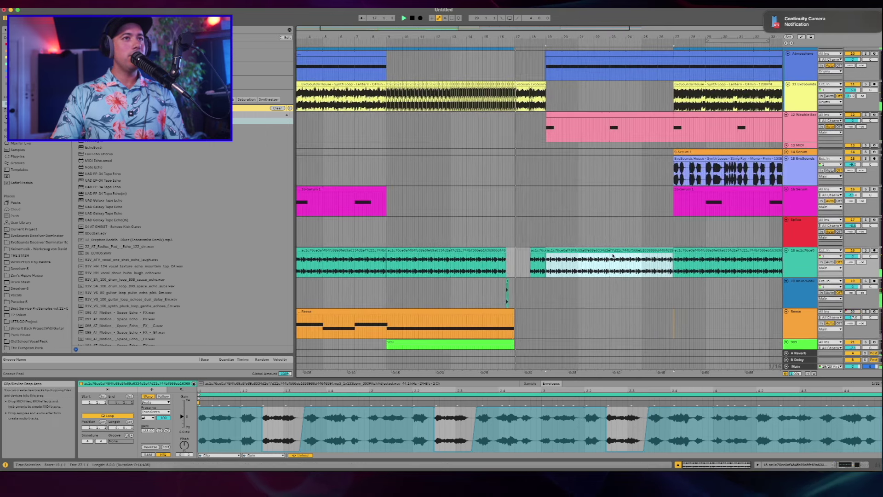
key(Delete)
click(535, 251)
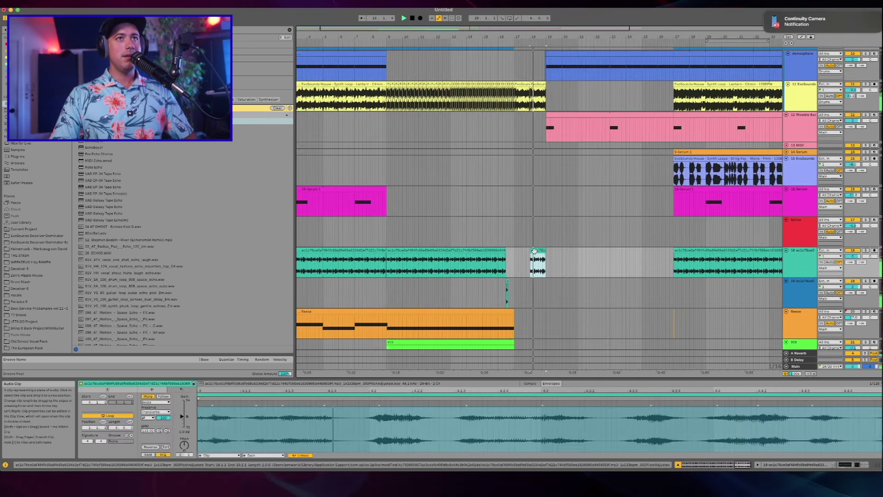
key(space)
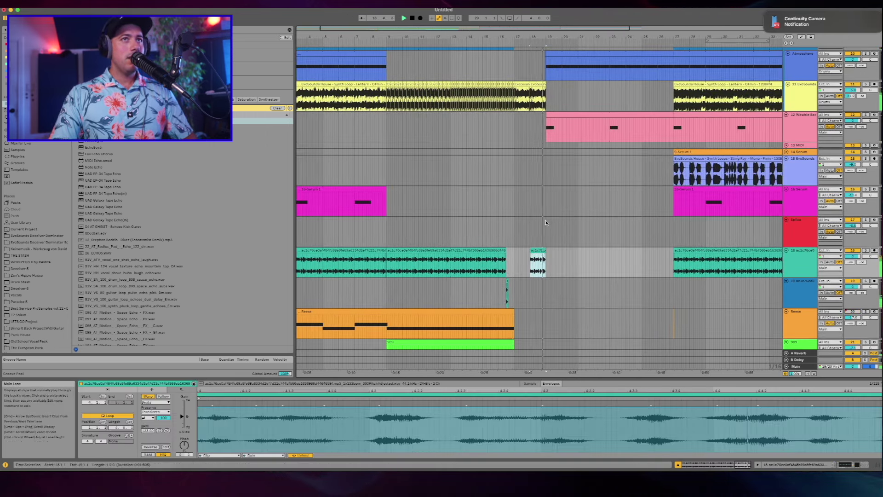
Step: Insert two bars of silence across all tracks at bar 17 and play back the extended break from bar 14
click(554, 288)
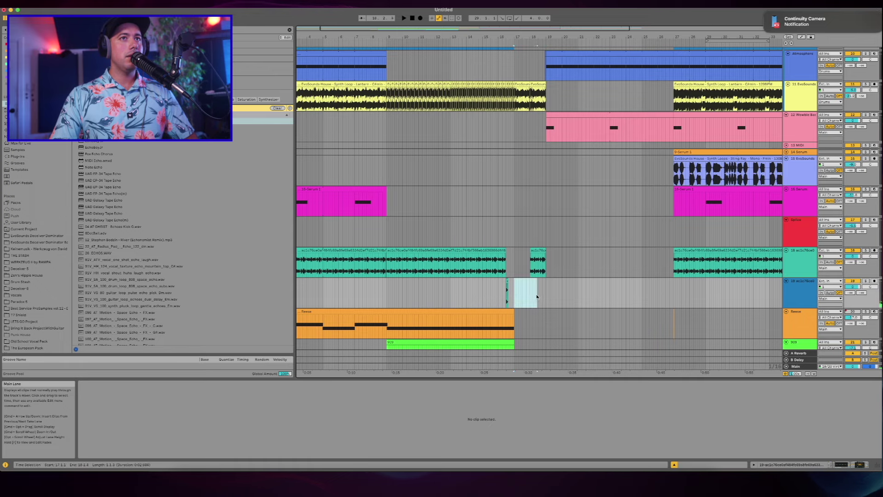
key(super+i)
click(470, 232)
key(space)
scroll(508, 255, down, 5)
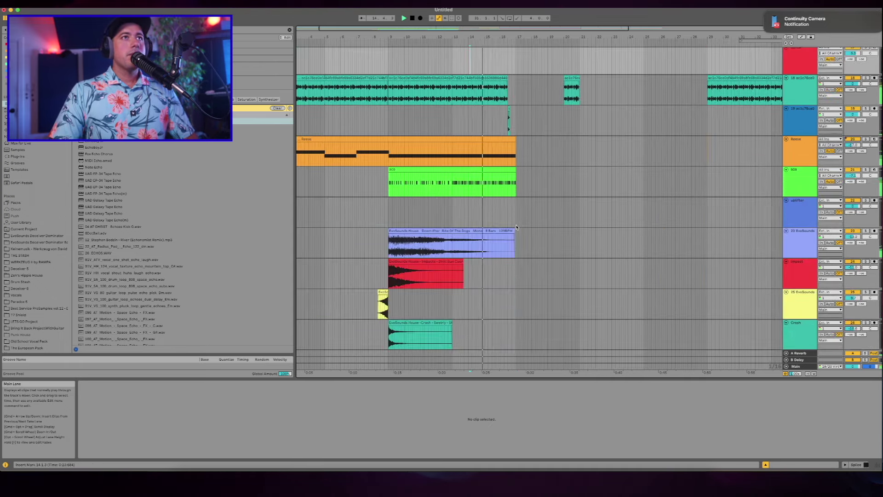
scroll(516, 227, up, 8)
scroll(516, 227, down, 8)
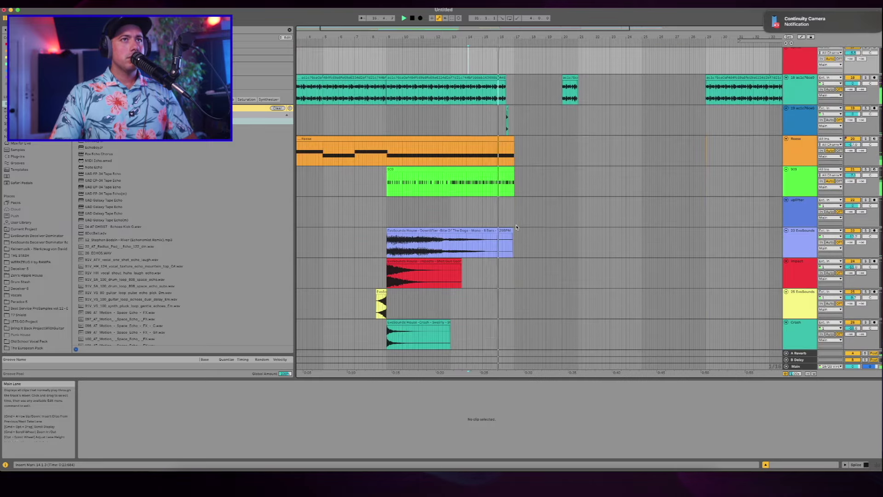
scroll(619, 168, up, 2)
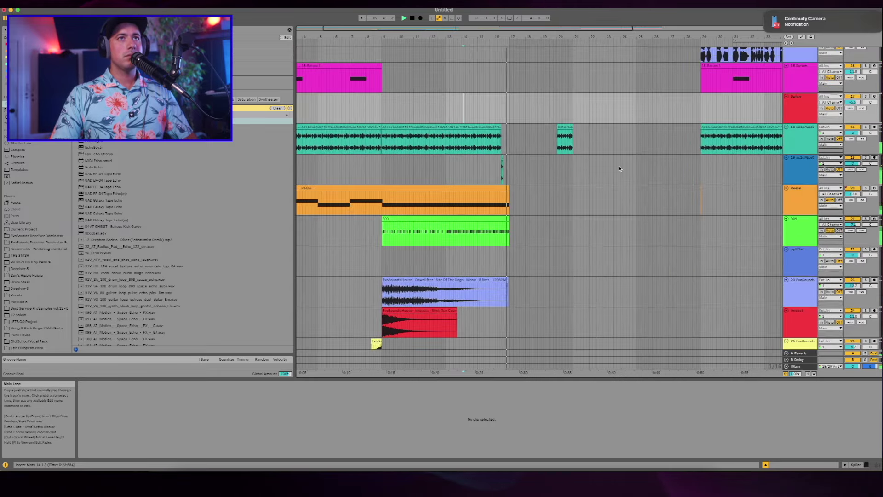
click(782, 170)
Step: Fill bars 17 to 21 of track 11 with duplicates of the one-bar synth loop clip
scroll(545, 293, up, 10)
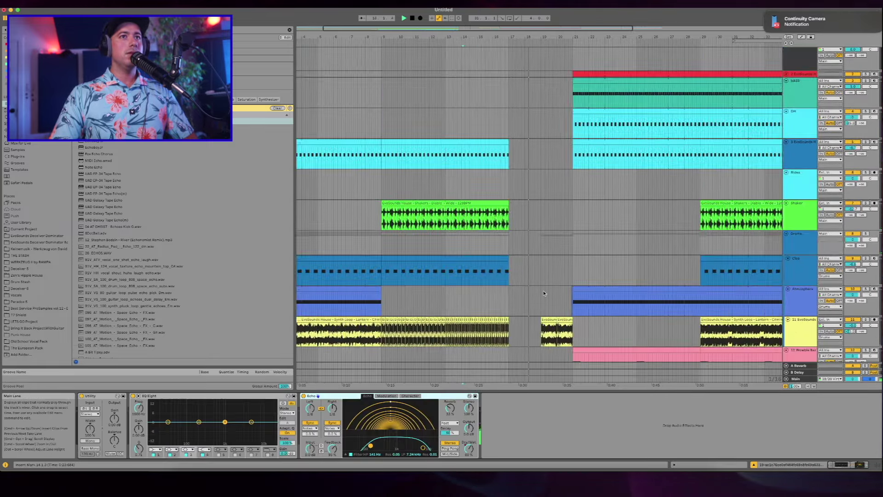
scroll(545, 294, down, 1)
click(547, 318)
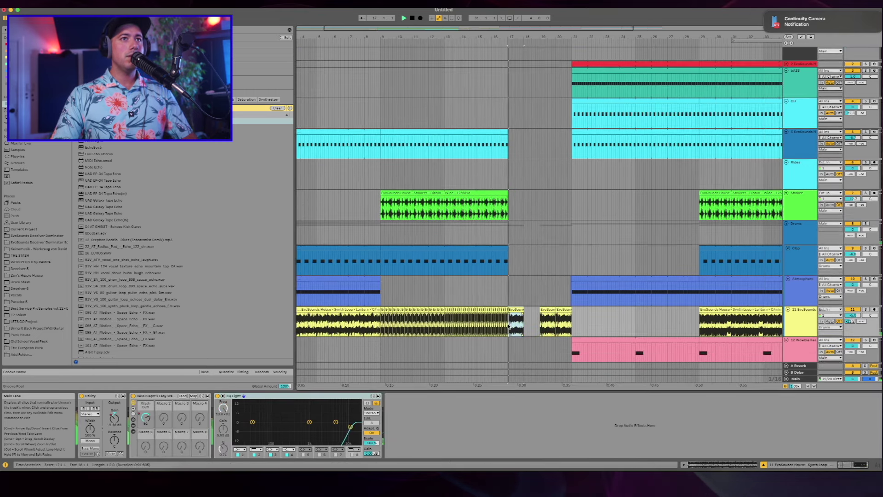
key(super+d)
key(super+d)
key(super+d)
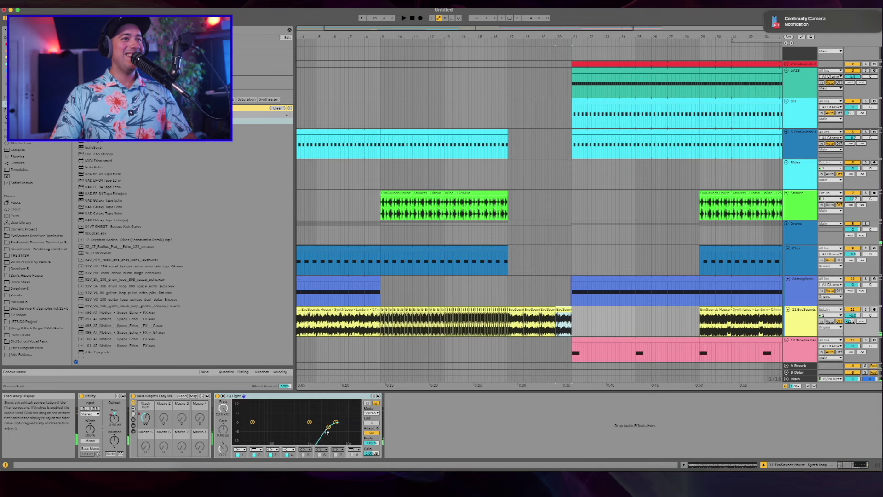
Step: Show track 11's EQ Eight frequency automation and delete its breakpoints between bars 17 and 21
click(329, 428)
right_click(229, 412)
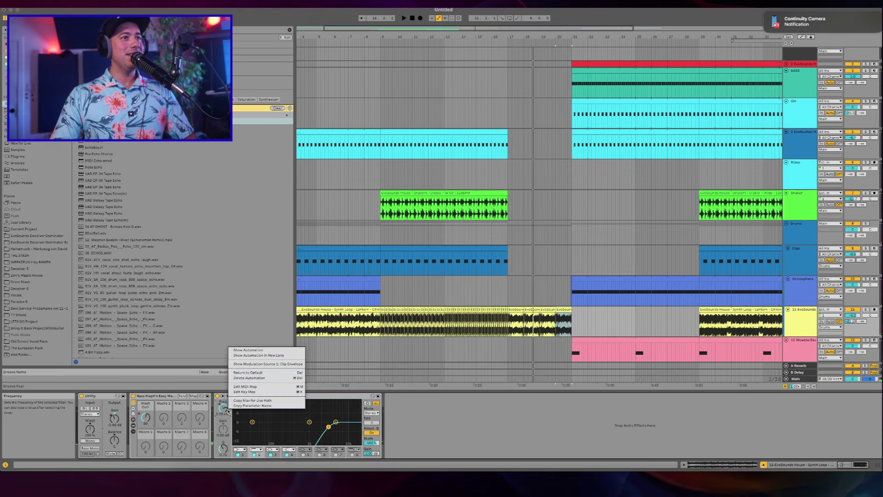
click(258, 357)
drag(508, 332, 567, 334)
key(space)
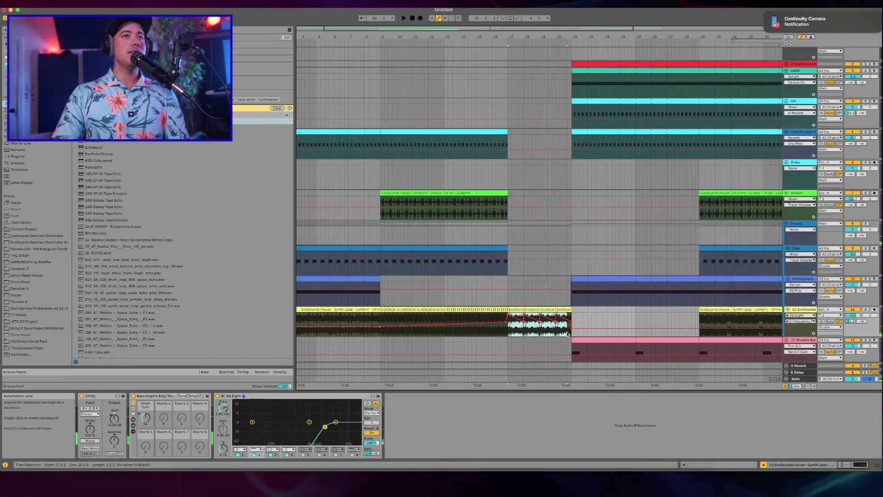
key(Delete)
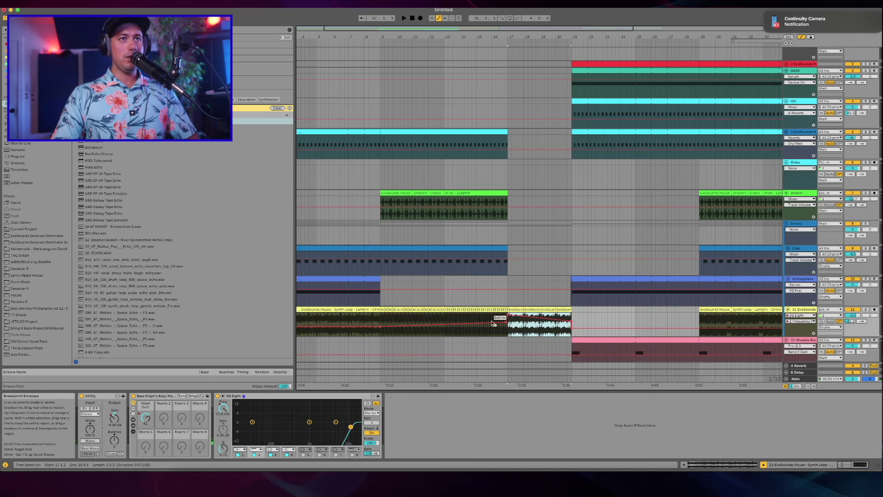
Step: Lower the frequency automation's peak at bar 17 and slope it down to a lower end point at bar 21 during playback
click(493, 323)
key(space)
drag(509, 317, 509, 320)
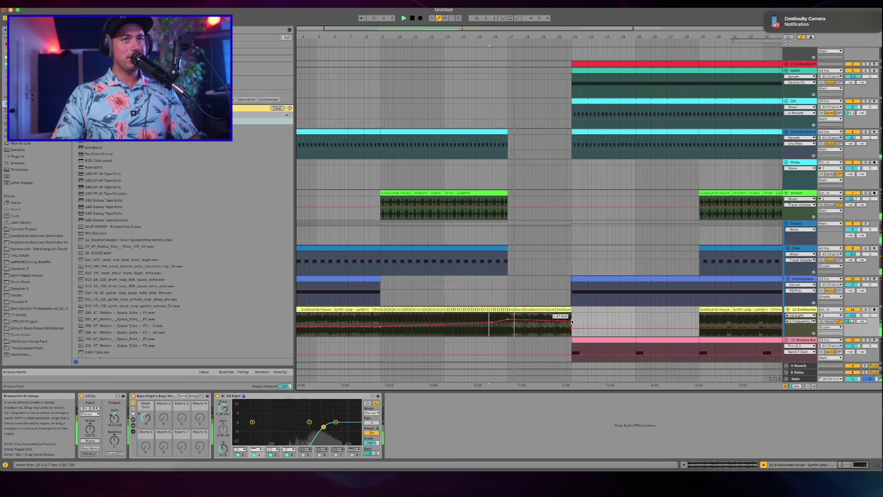
drag(571, 326, 573, 329)
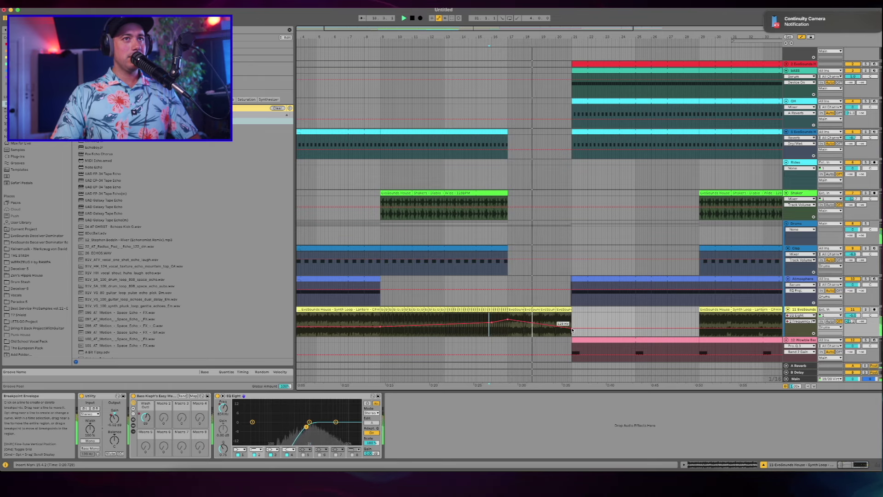
Step: Delete the synth loop on track 11 from bar 20 to bar 21, matching the span of track 18's short clip
scroll(573, 330, down, 10)
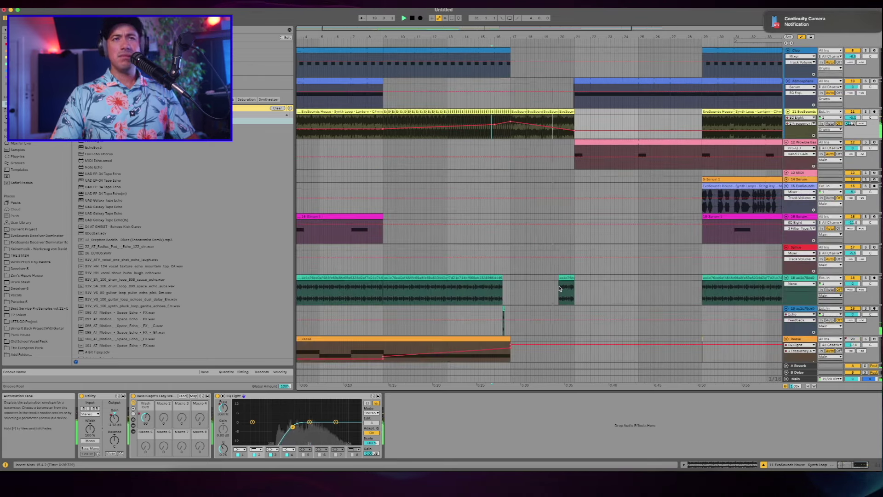
right_click(560, 289)
click(561, 280)
click(562, 278)
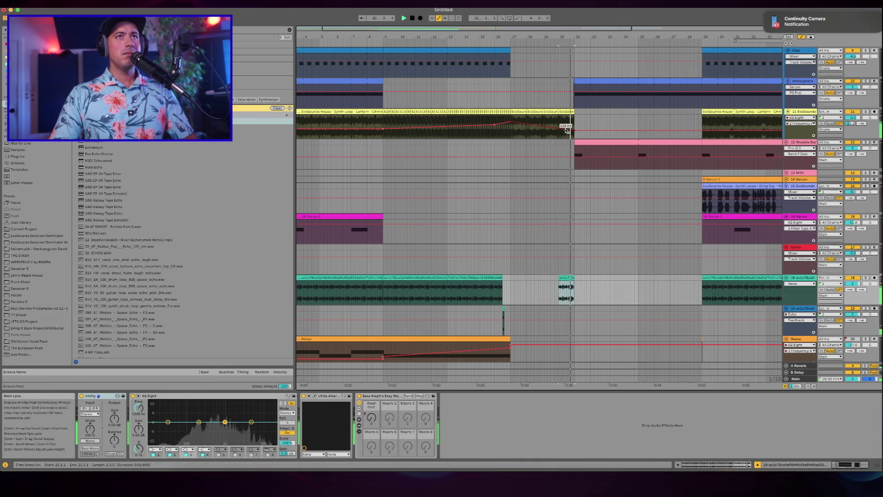
click(564, 111)
key(Delete)
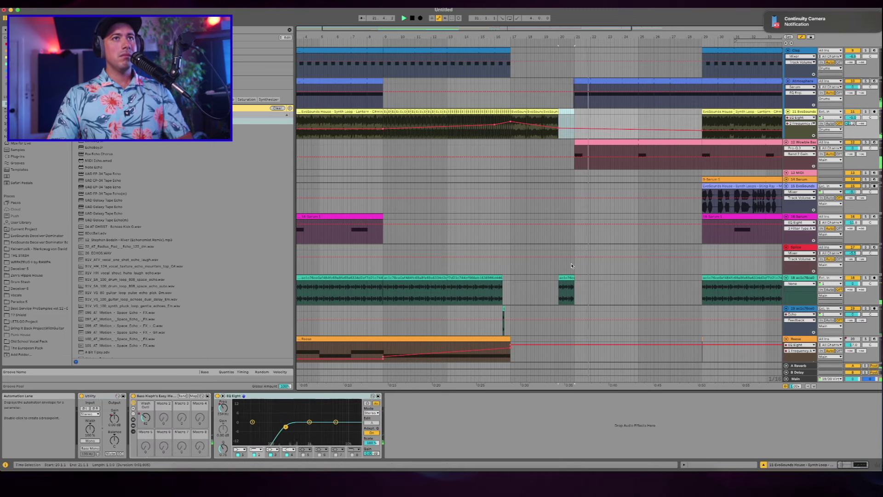
Step: Shorten track 18's clip at bar 20 to about two and a half beats during playback
click(552, 265)
scroll(536, 272, up, 3)
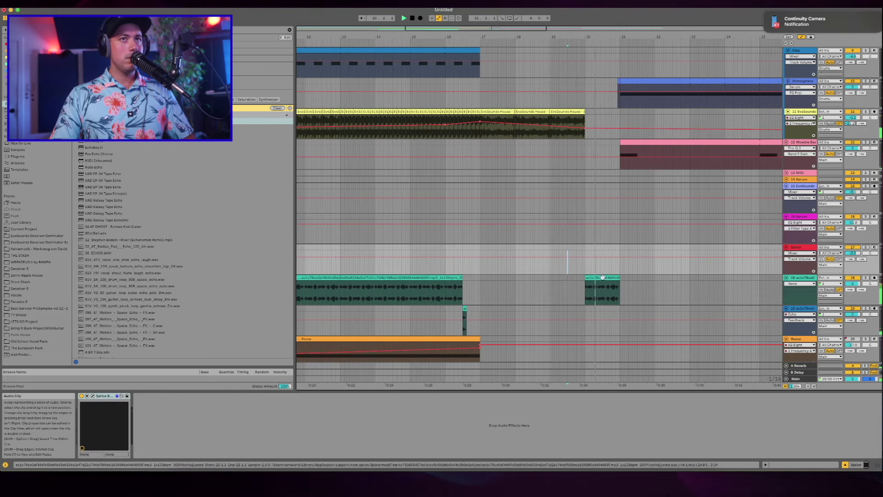
key(space)
key(space)
drag(619, 278, 606, 278)
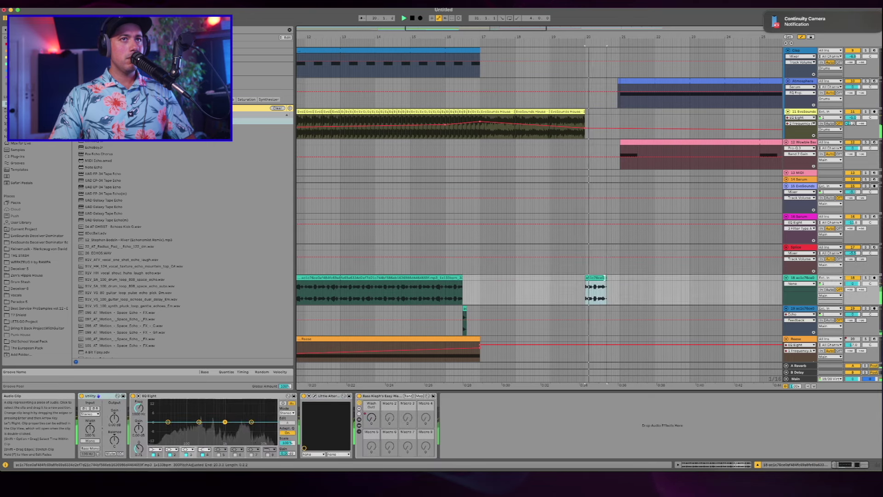
Step: Insert a new audio track below track 18 and name it "drum fill"
scroll(817, 245, down, 1)
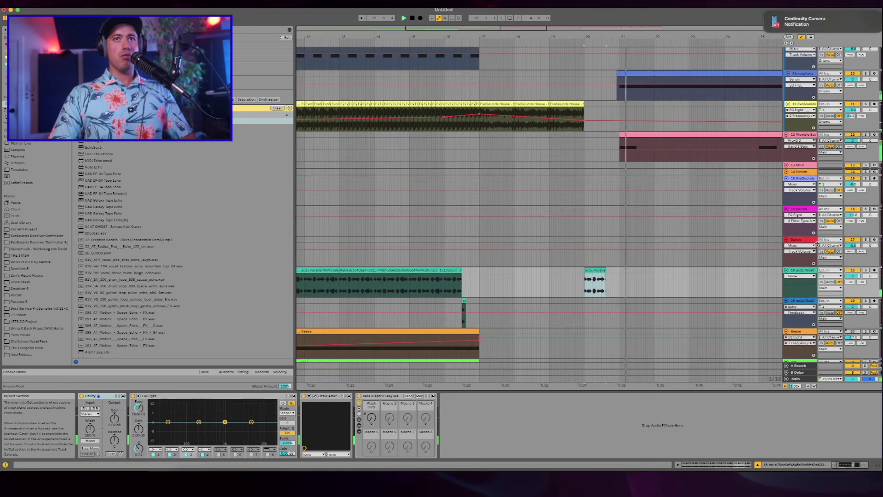
key(super+t)
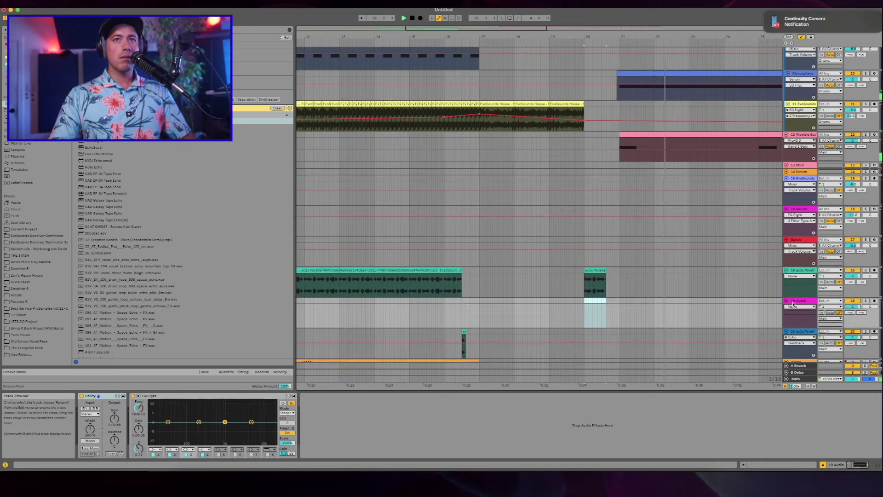
key(super+r)
text(d)
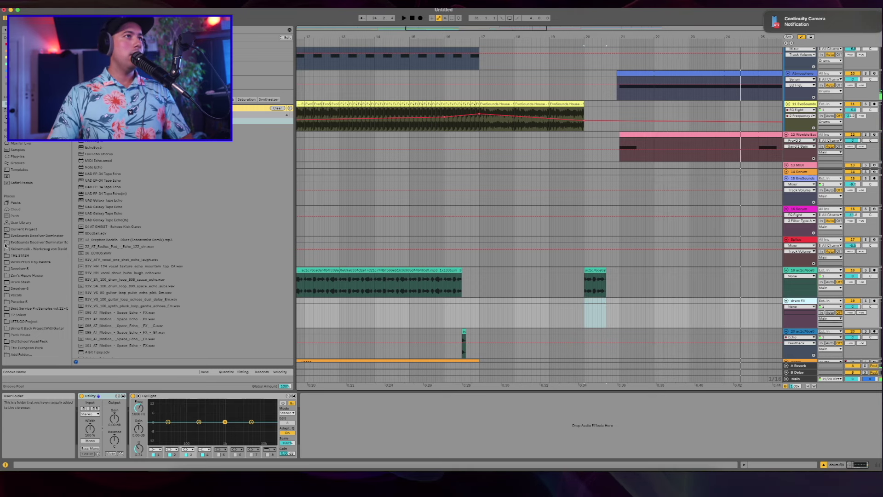
Step: Clear the browser filter and browse the EvoSounds Deceiver Dominator folder down to its long drum fills
click(31, 243)
click(27, 237)
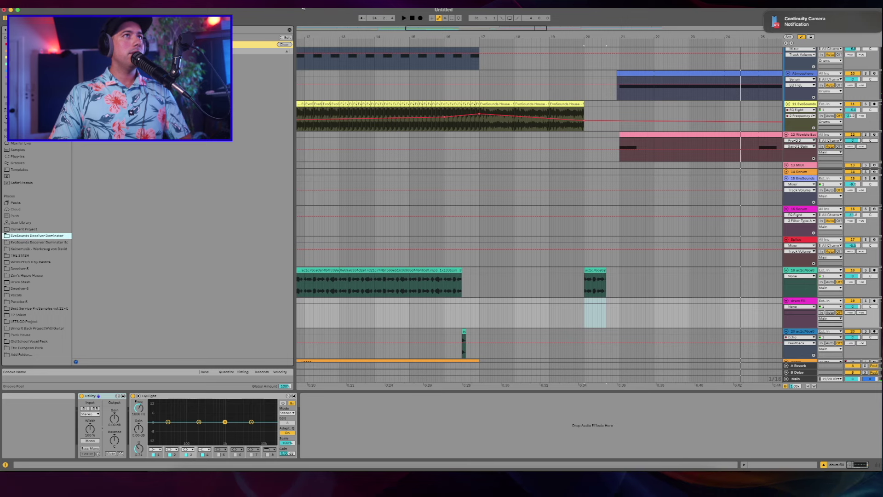
click(290, 30)
click(94, 84)
click(75, 77)
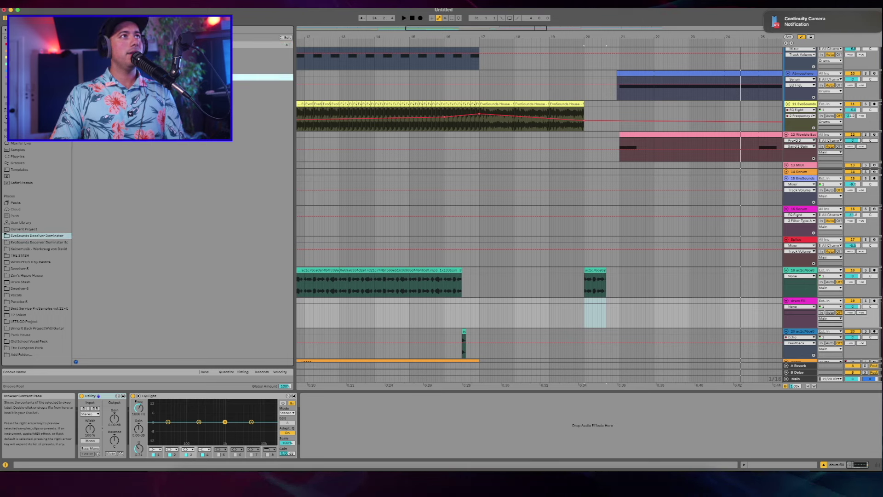
key(Down)
key(Up)
key(Right)
key(Down)
key(Down)
key(Down)
key(Down)
key(Down)
key(Down)
key(Down)
key(Down)
key(Down)
key(Down)
key(Down)
key(Down)
key(Down)
key(Down)
key(Down)
key(Down)
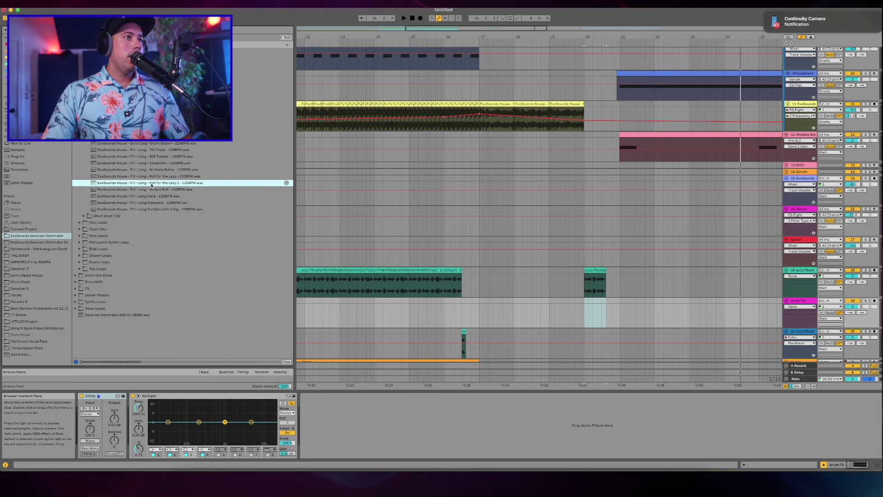
Step: Audition several of the long drum fill samples in the EvoSounds Deceiver Dominator folder
click(168, 196)
click(161, 205)
click(147, 209)
click(146, 130)
click(142, 124)
click(141, 150)
click(142, 156)
click(143, 117)
key(Up)
key(Up)
key(Up)
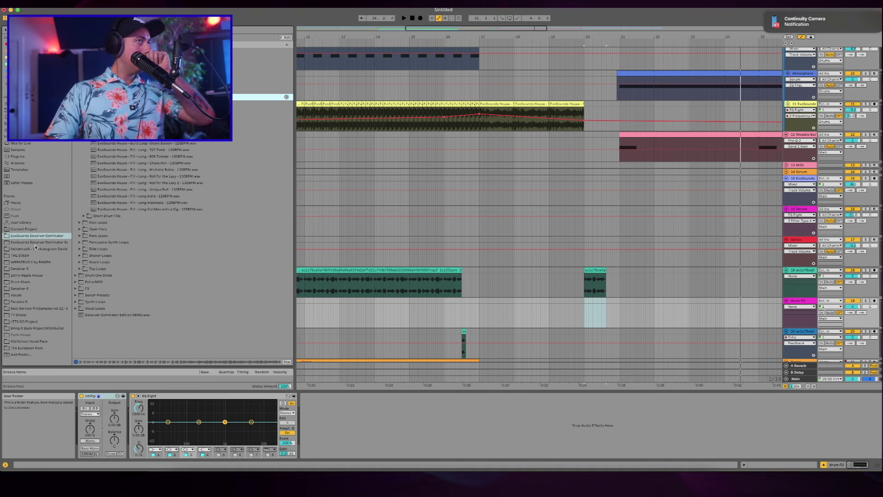
Step: Audition short fills in the Deceiver 5 folder and place a one-bar fill on the drum fill track at bar 20
click(23, 269)
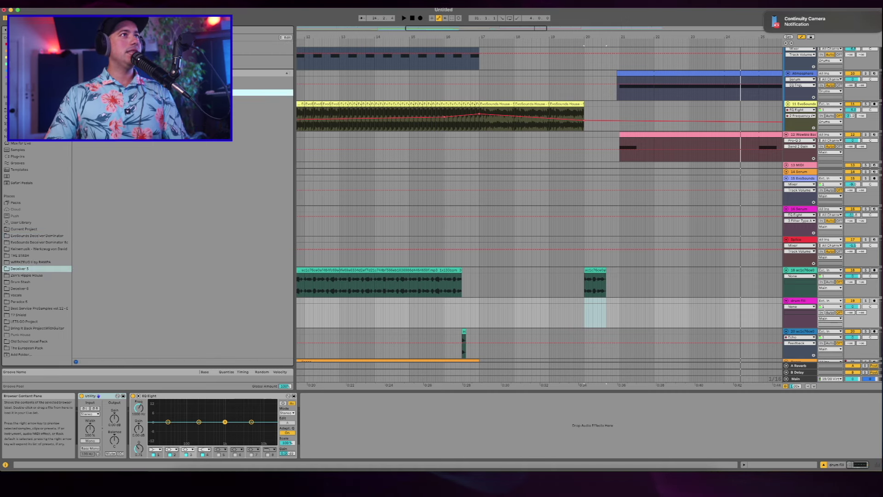
key(Down)
key(Down)
key(Down)
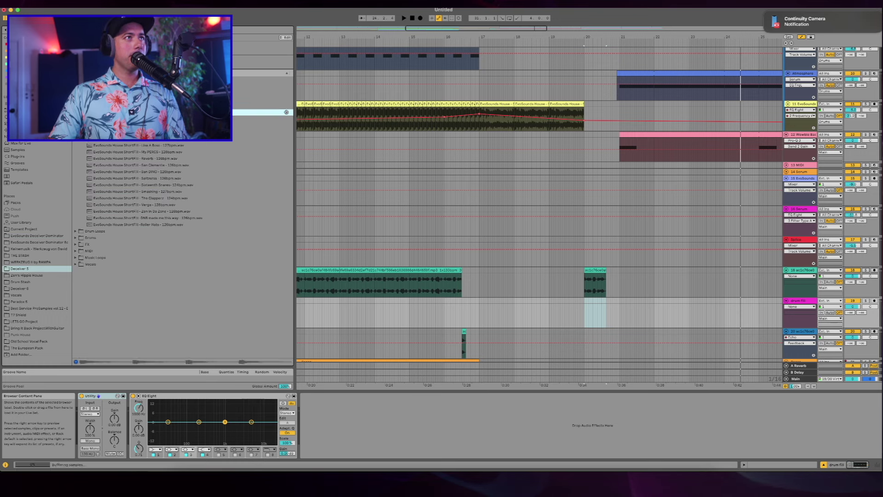
key(Down)
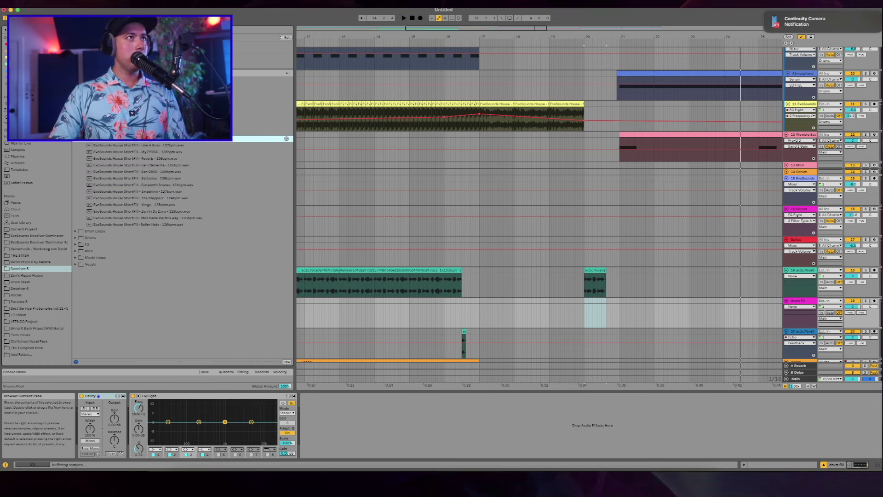
drag(257, 139, 585, 314)
Step: Play back from bar 19 and lower the drum fill track's volume
click(549, 314)
key(space)
drag(853, 307, 852, 326)
scroll(616, 312, up, 5)
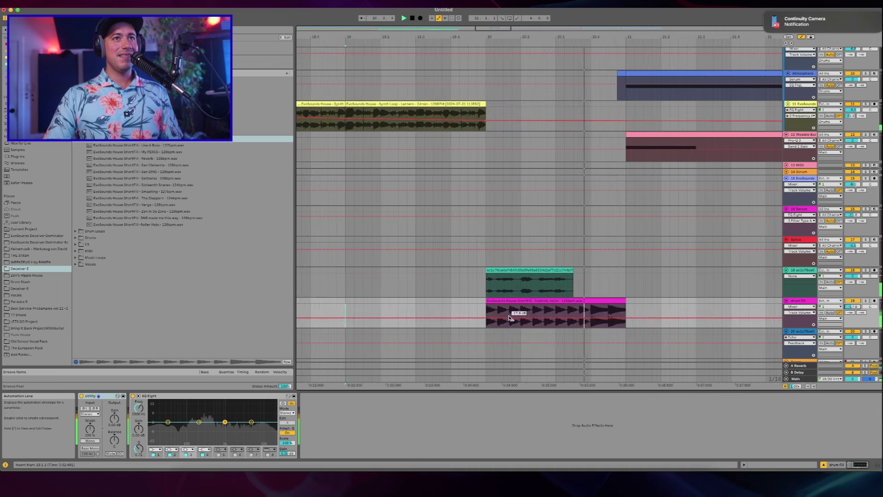
Step: Trim the drum fill clip's start to the last beat of bar 20 and set its track volume to -11.0 dB
drag(488, 306, 591, 306)
key(space)
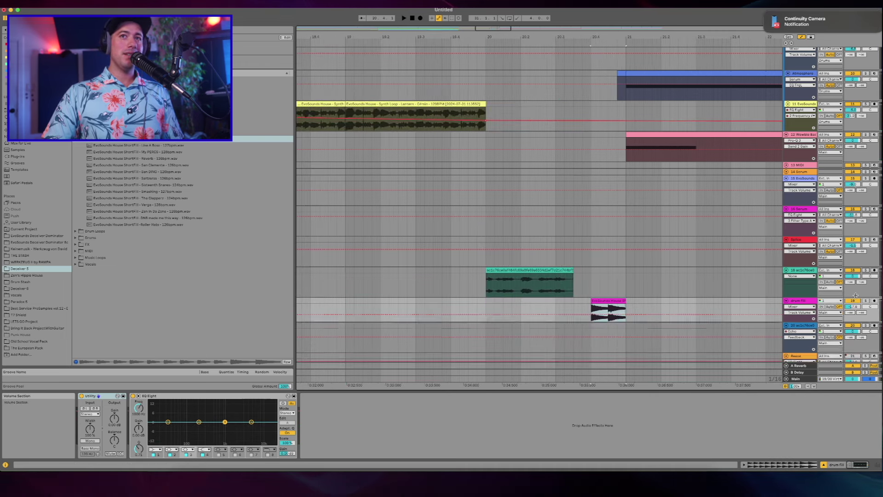
drag(857, 302, 856, 295)
key(space)
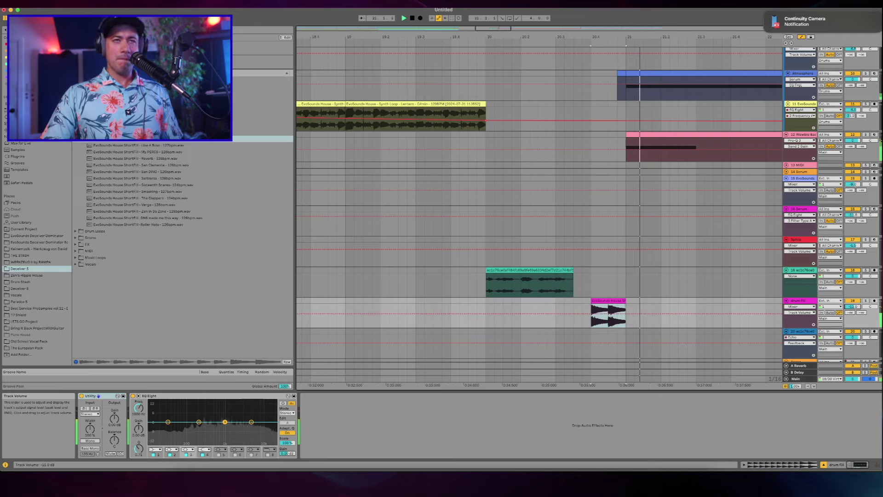
Step: Hide the automation lanes and play back the break from bar 16
key(a)
scroll(592, 245, down, 5)
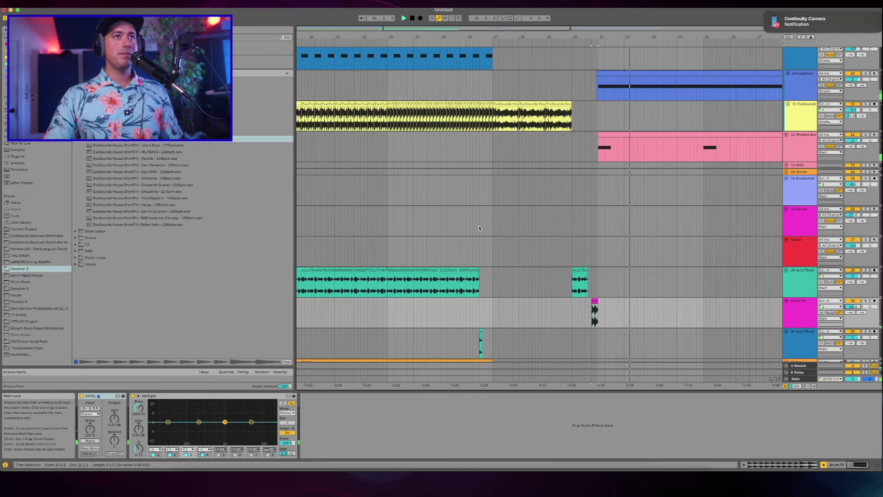
click(468, 226)
key(space)
key(space)
scroll(467, 227, up, 2)
scroll(467, 226, right, 1)
scroll(467, 226, down, 10)
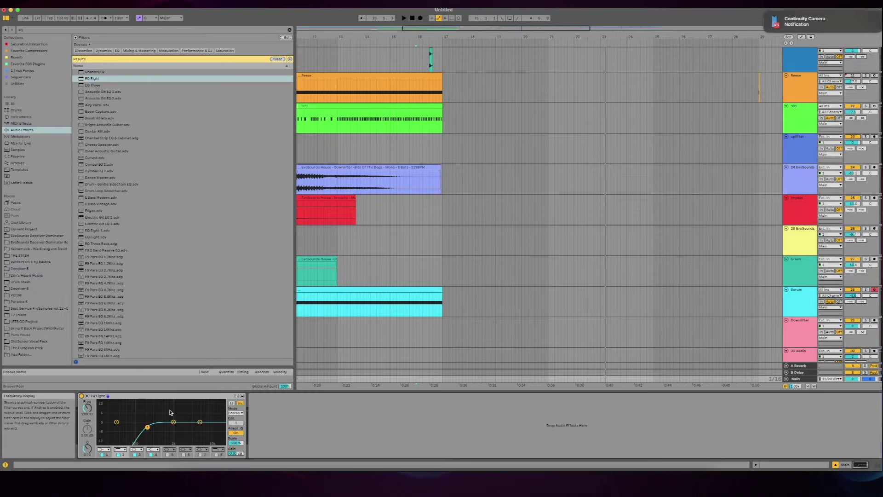
Step: Sweep the low-cut band of the Main track's EQ Eight down to the lowest frequencies during playback of the break
key(space)
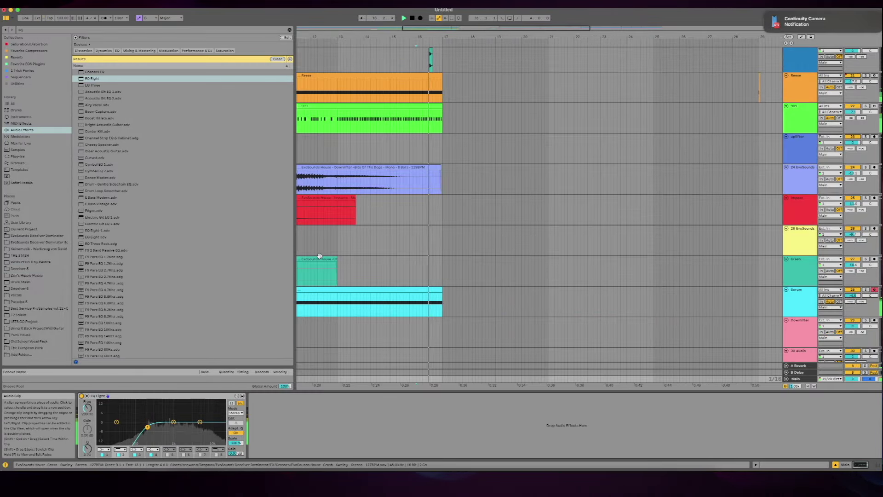
scroll(320, 258, up, 1)
scroll(320, 258, left, 1)
scroll(472, 134, down, 3)
scroll(471, 134, right, 2)
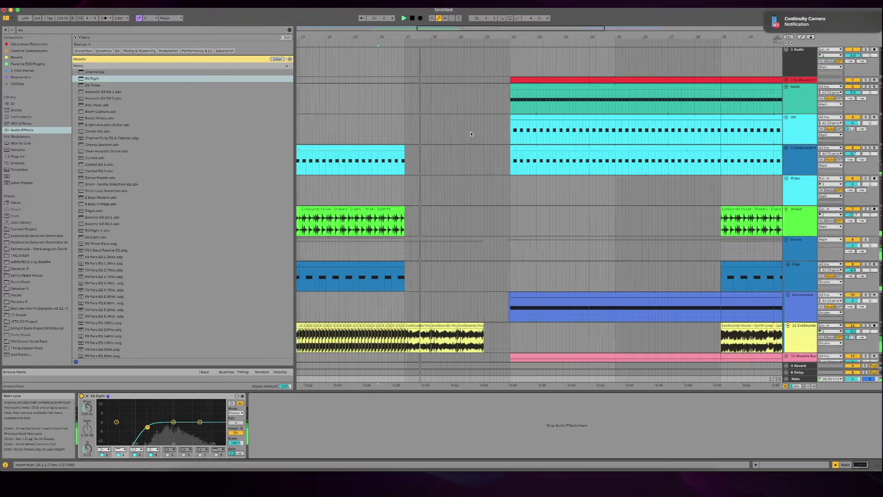
click(794, 380)
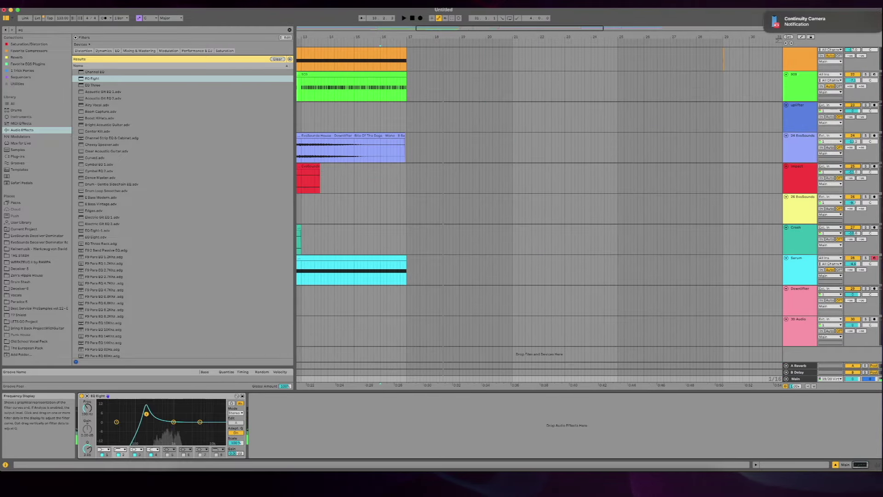
key(space)
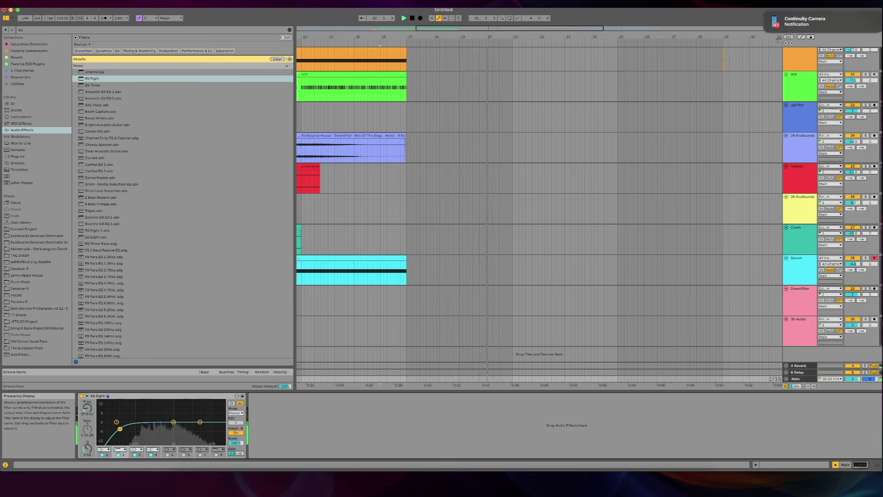
drag(119, 430, 102, 428)
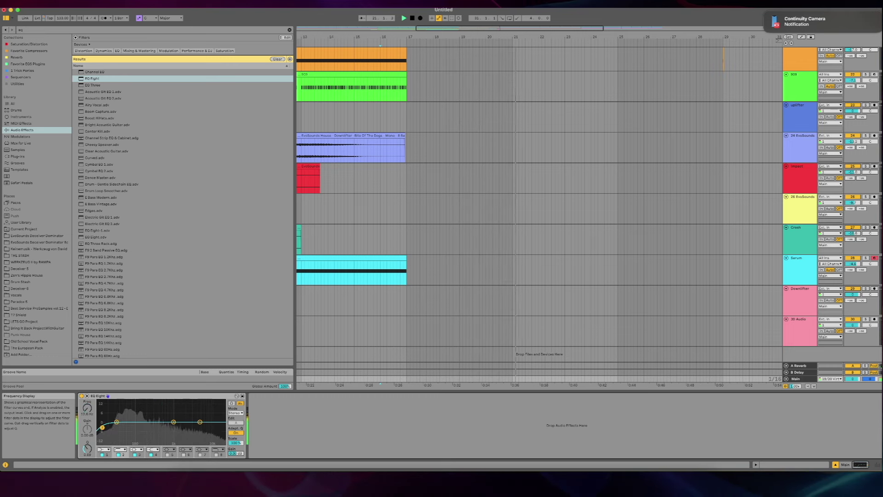
Step: With arrangement overdub enabled, record a low-cut frequency sweep of the Main track's EQ Eight from bar 14 through the break
click(433, 19)
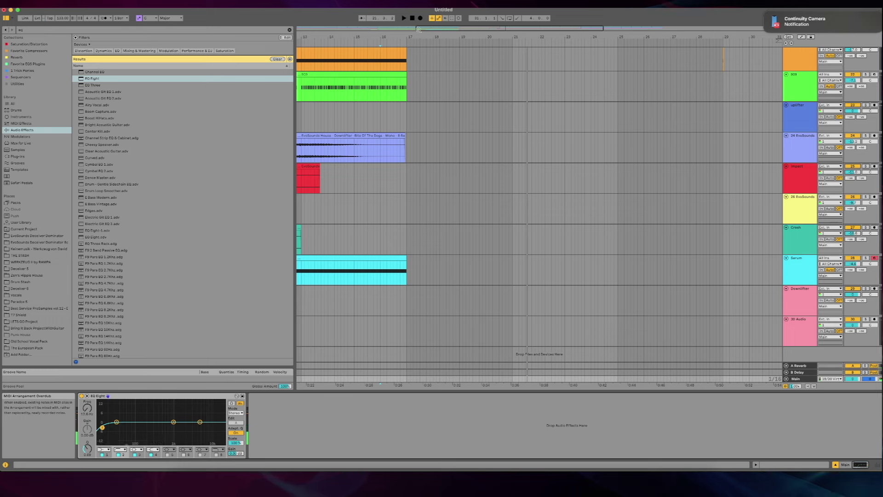
click(337, 232)
click(421, 18)
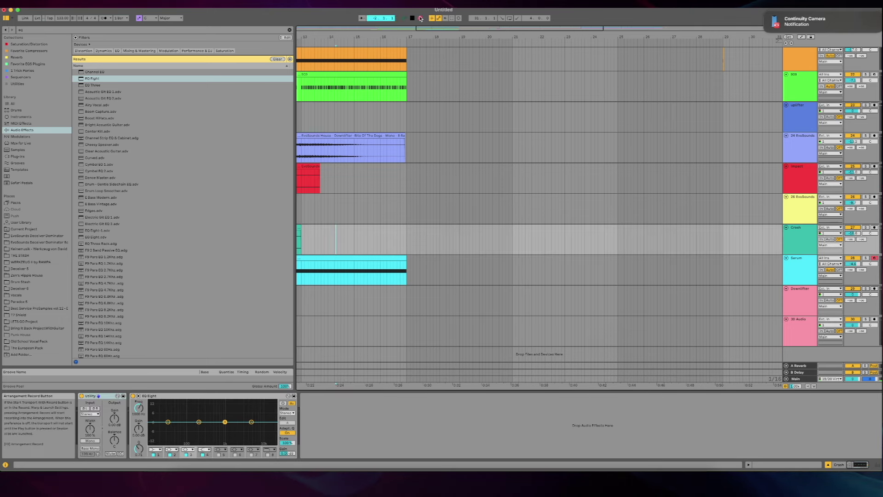
click(794, 379)
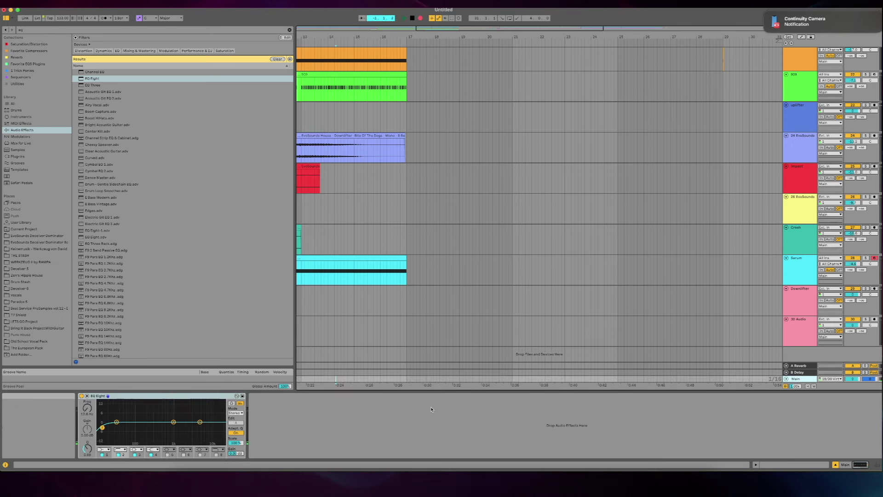
key(F9)
key(space)
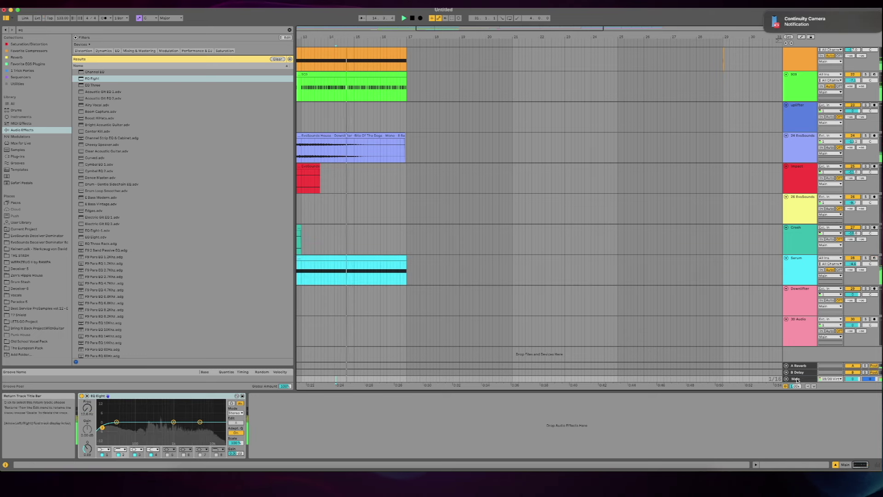
click(420, 19)
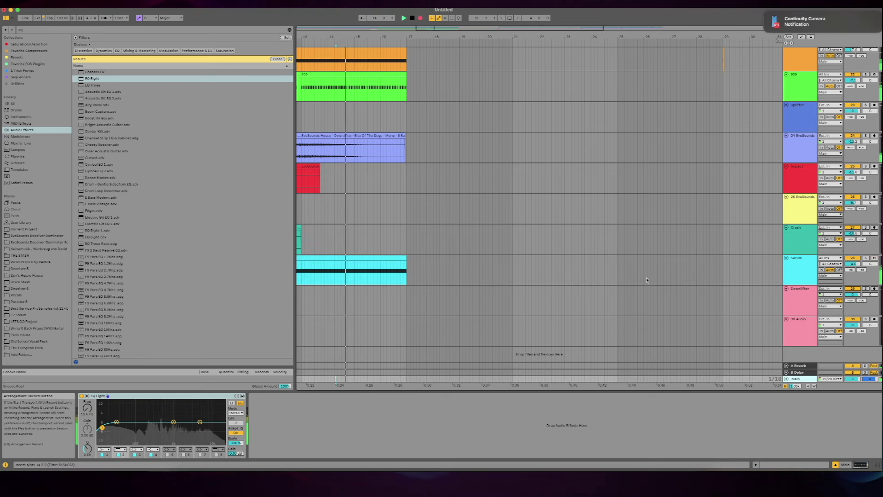
drag(102, 427, 126, 421)
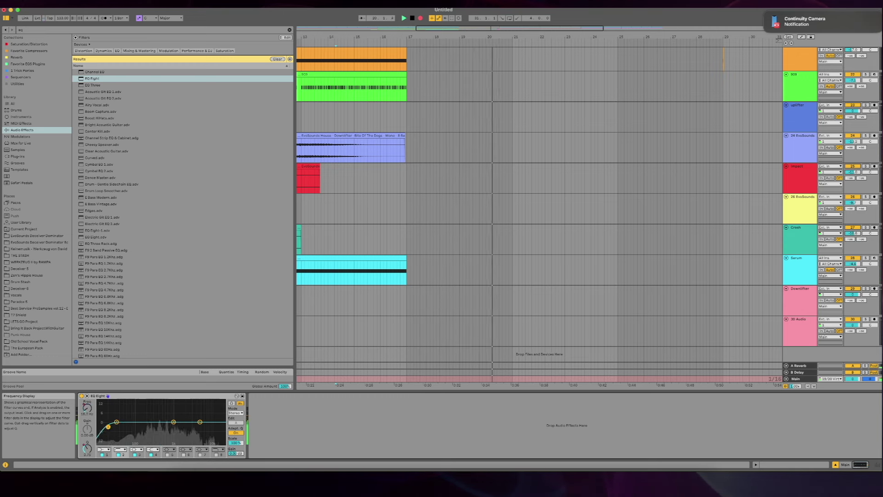
Step: Record the Main track's EQ Eight switching off at bar 21, and return playback to bar 14
click(82, 396)
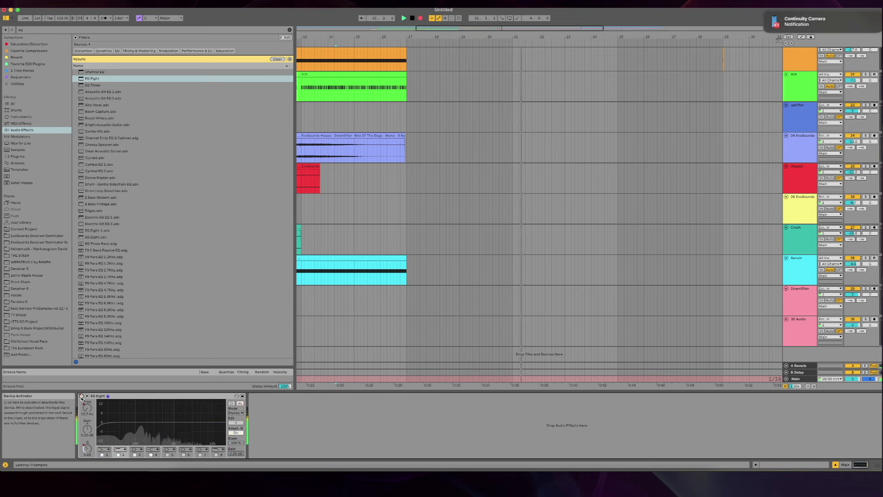
click(81, 396)
click(339, 252)
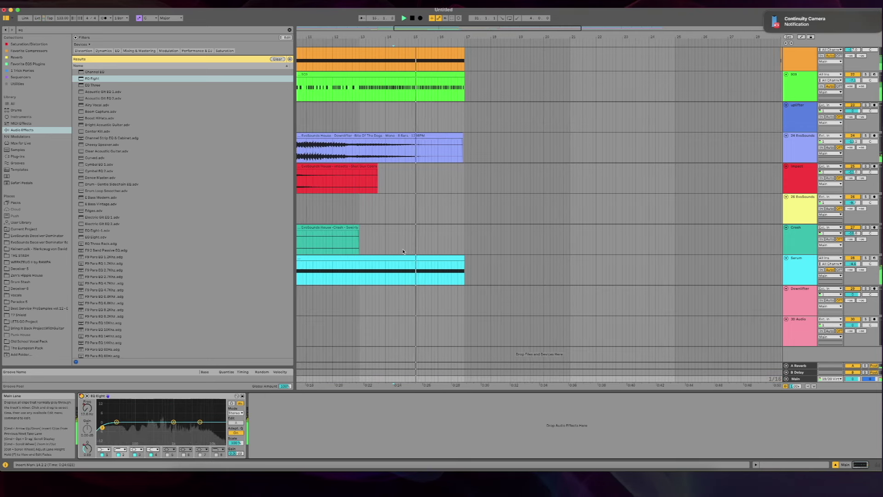
Step: Show the Main track's EQ Eight automation and review the recorded sweep during playback
key(a)
click(786, 379)
scroll(785, 375, down, 2)
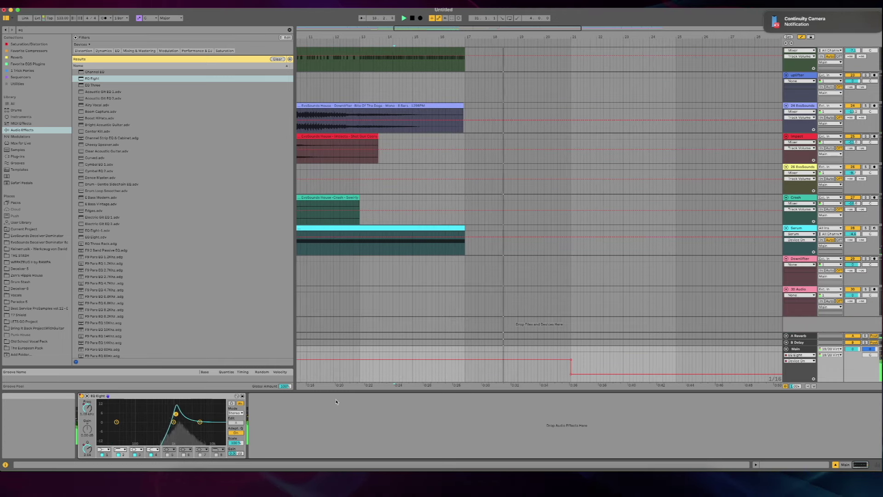
scroll(337, 263, up, 5)
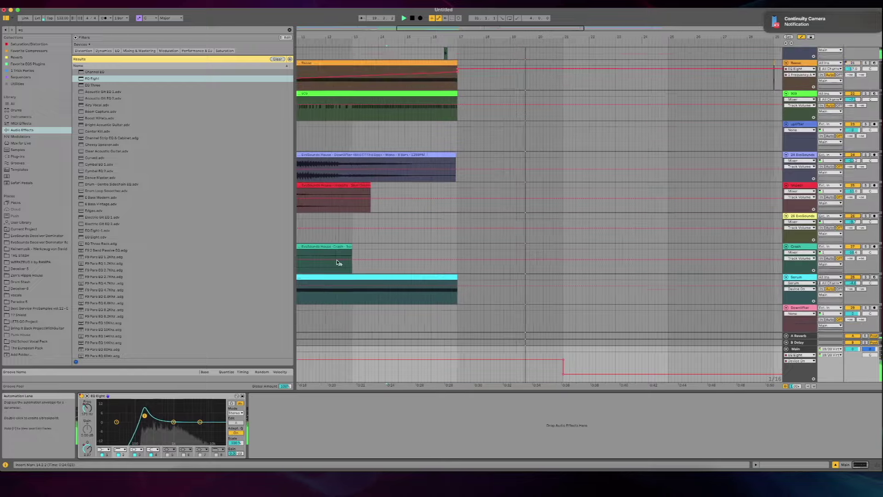
Step: Adjust the volume of the drum fill track during playback of the break
scroll(483, 201, up, 5)
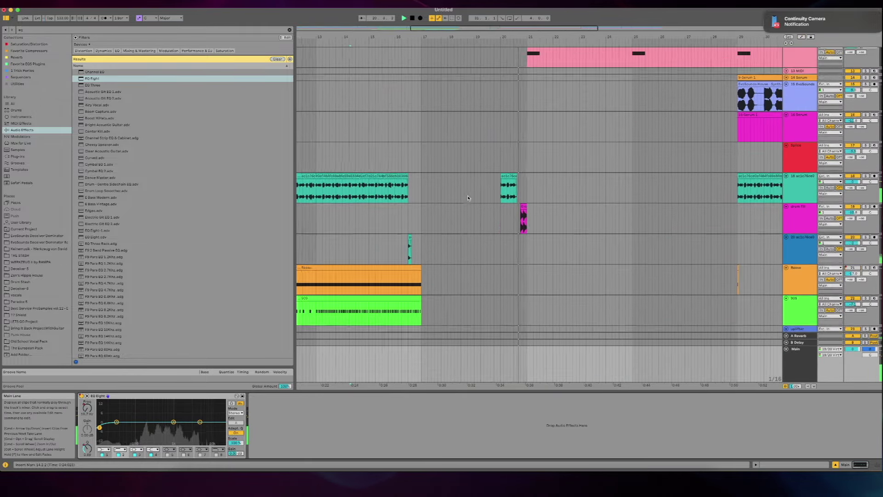
click(852, 233)
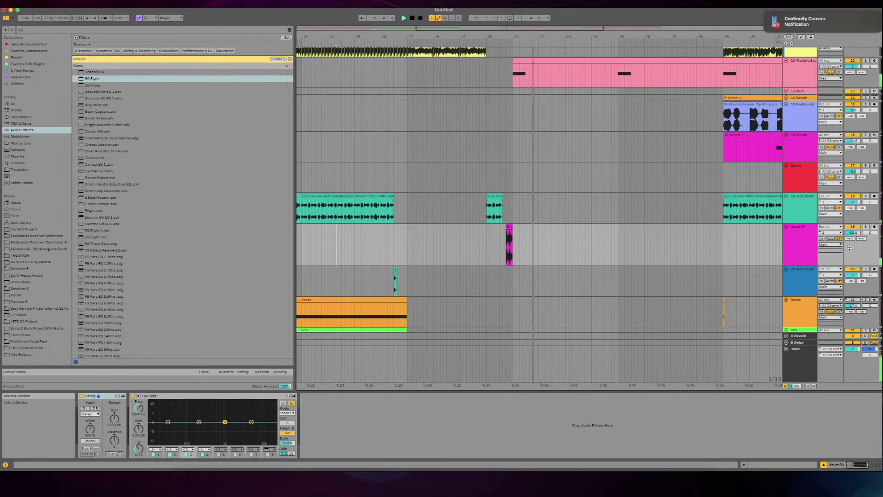
Step: Add a new audio track named Downlifter below the last track in the arrangement
scroll(597, 299, down, 10)
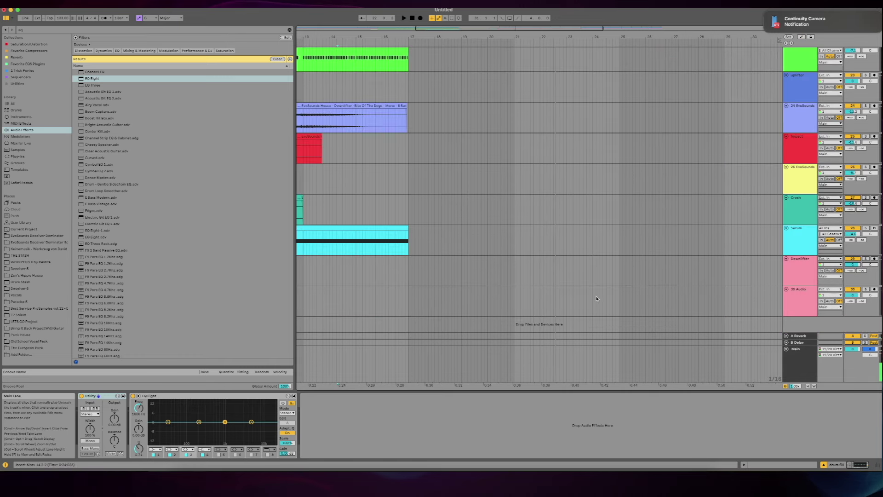
click(805, 300)
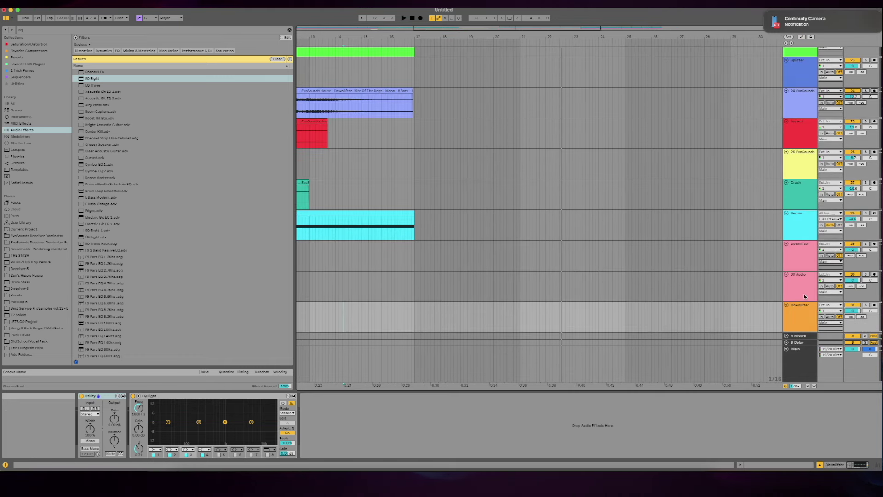
Step: Clear the browser search and expand the Downlifters folder in the Sample Pack of the Deceiver library listed below Drum Stash
click(25, 270)
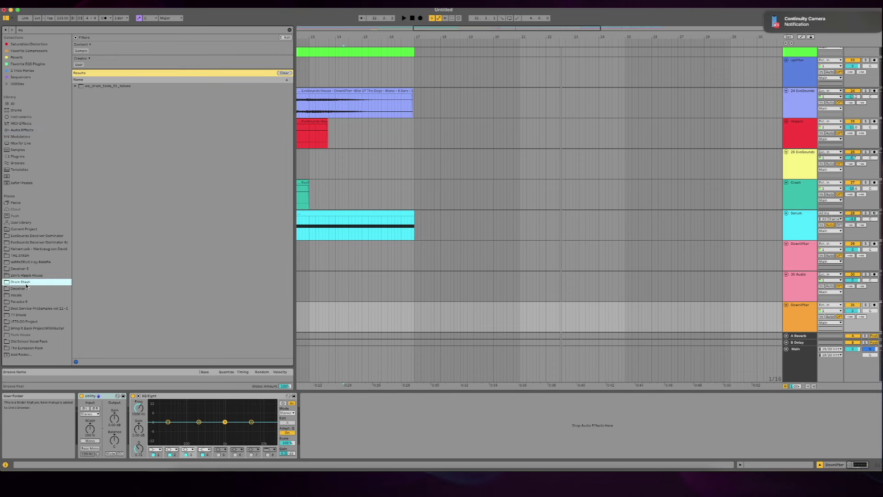
click(25, 289)
click(289, 29)
click(92, 86)
click(93, 100)
key(Down)
key(Down)
key(Down)
key(Right)
key(Down)
key(Down)
key(Right)
Step: Audition the EVOSOUNDS House Downlifters samples one after another, down to Snake Drifting
key(Down)
key(Down)
key(Down)
key(Down)
key(Down)
key(Down)
key(Down)
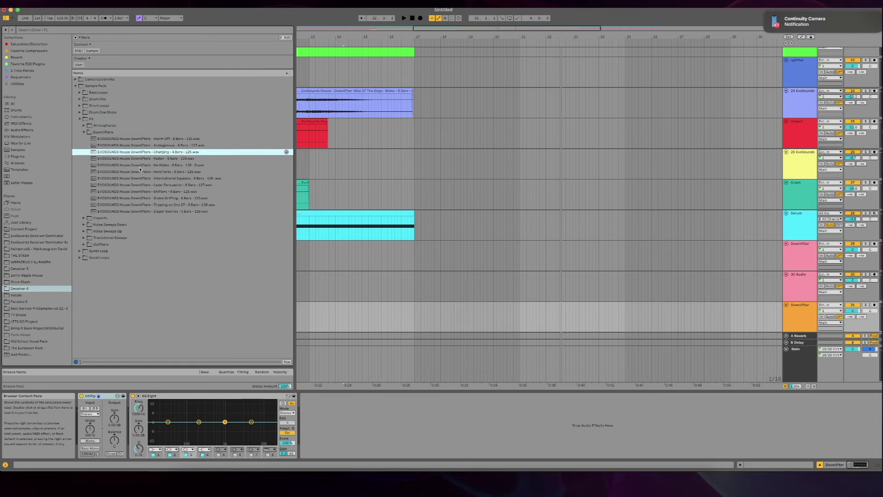
key(Down)
key(Down)
key(Down)
key(Down)
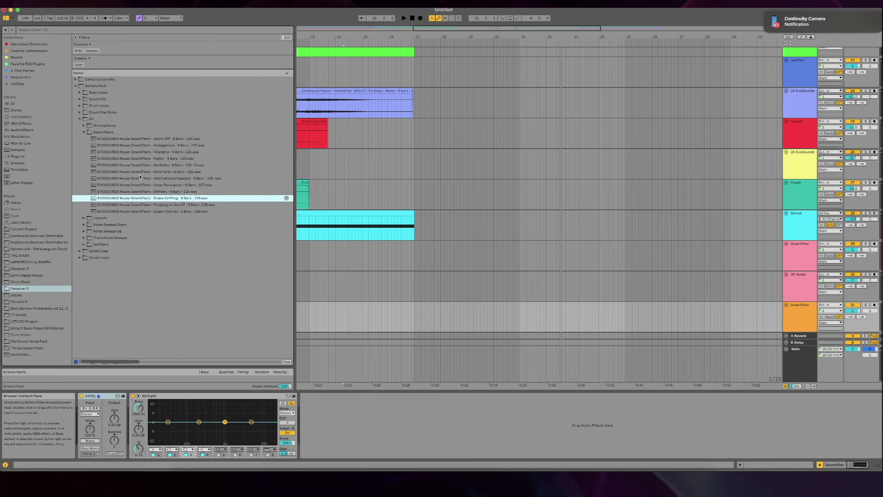
Step: Open the Noise Sweep Down folder and audition its samples from Chorus Desires to Sub 37 Helicopter Down
click(105, 225)
click(155, 152)
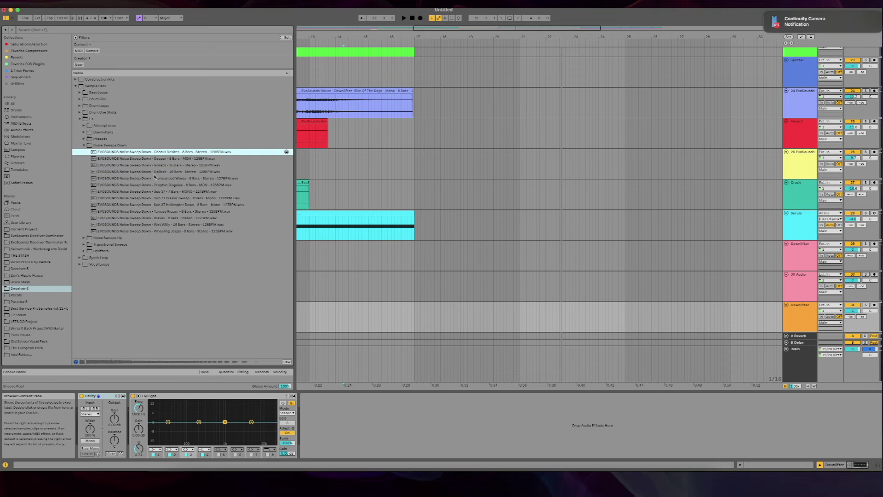
click(157, 158)
click(161, 179)
click(160, 184)
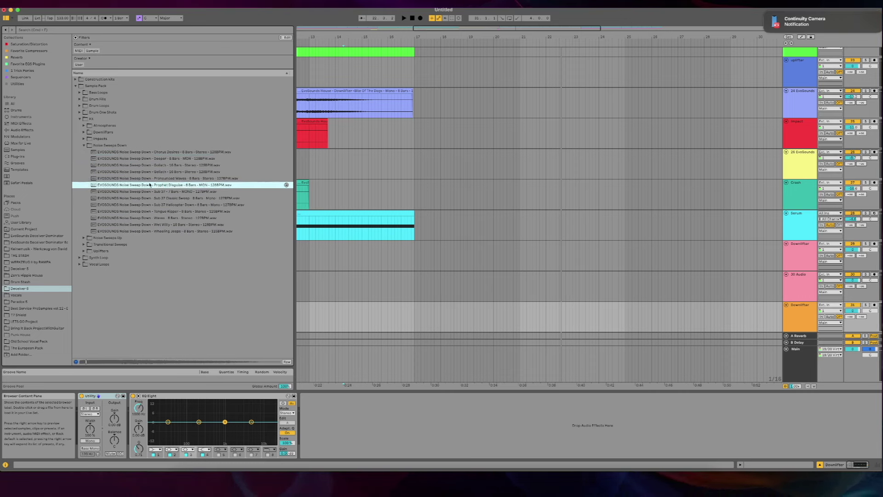
click(144, 191)
click(147, 197)
click(148, 204)
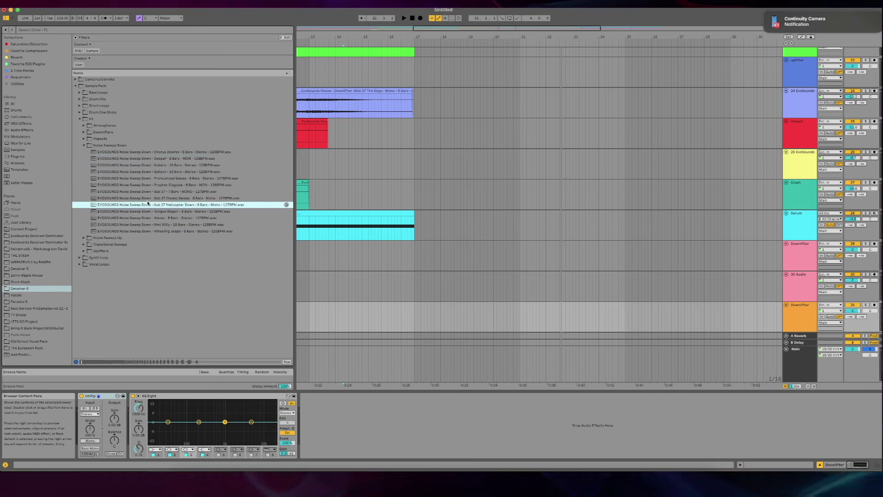
Step: Place the Noise Sweep Down Tongue Ripper sample on the Downlifter track at bar 17 and lower that track's volume during playback
click(153, 212)
drag(154, 212, 414, 317)
key(space)
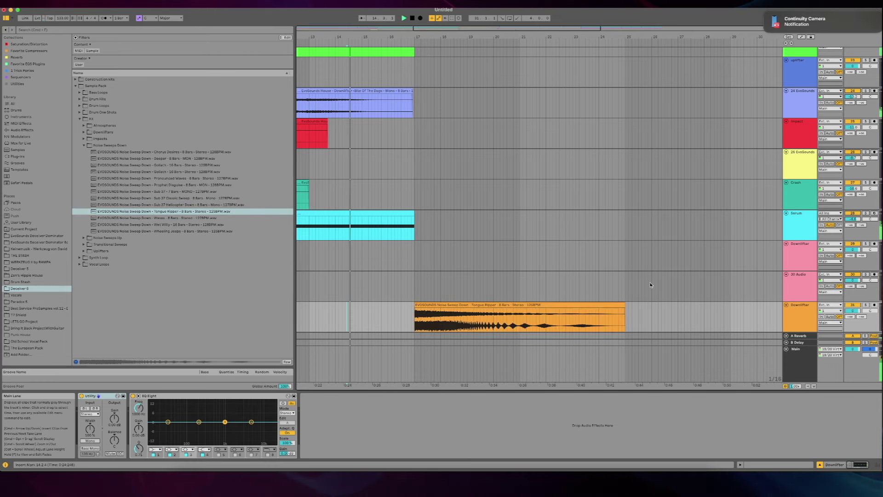
drag(852, 311, 853, 332)
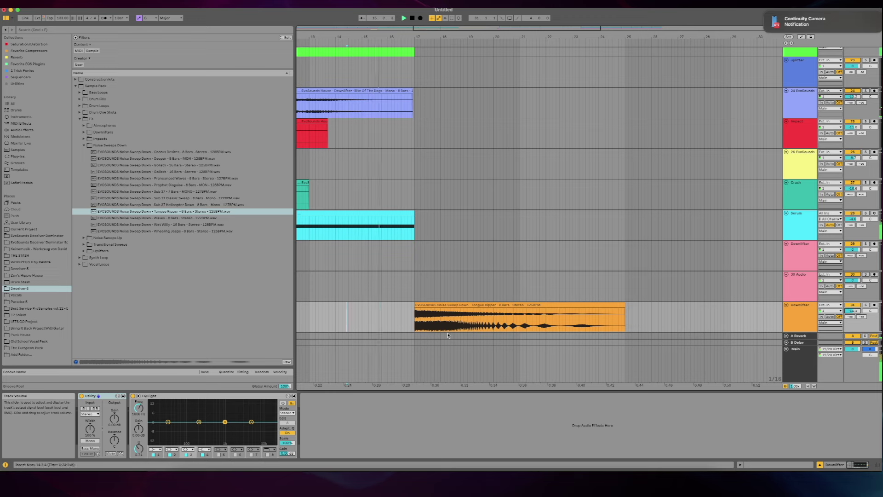
Step: Move the Tongue Ripper clip to start at bar 21 and enlarge the arrangement area by hiding the device view
drag(426, 305, 491, 305)
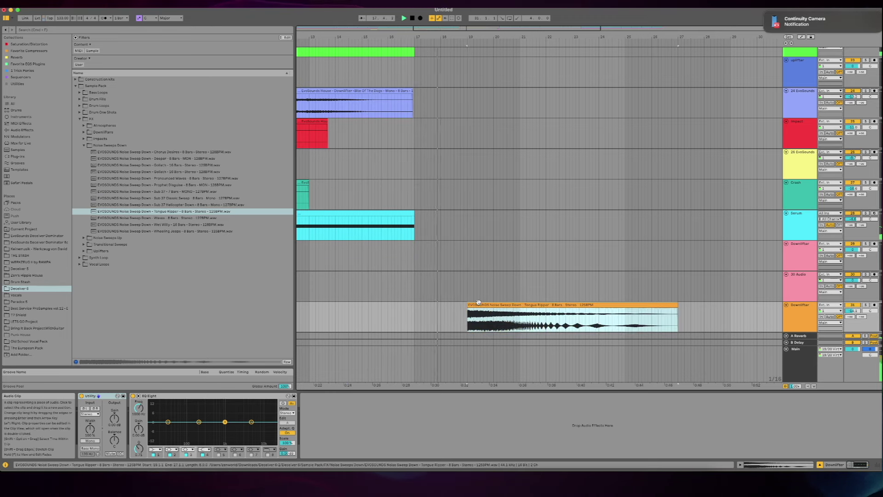
scroll(475, 322, up, 3)
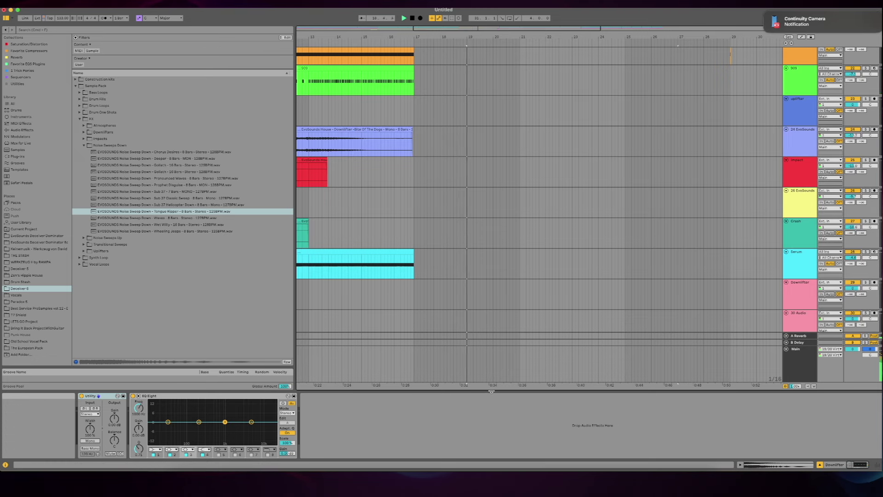
drag(491, 390, 454, 462)
click(487, 353)
drag(487, 354, 526, 364)
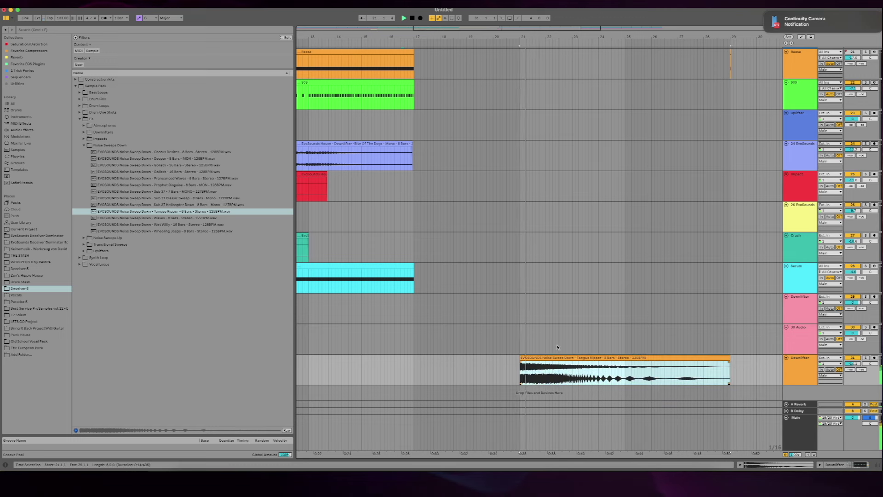
Step: Lower the Downlifter track's volume further while listening to the sweep at bar 21
drag(853, 366, 853, 387)
key(space)
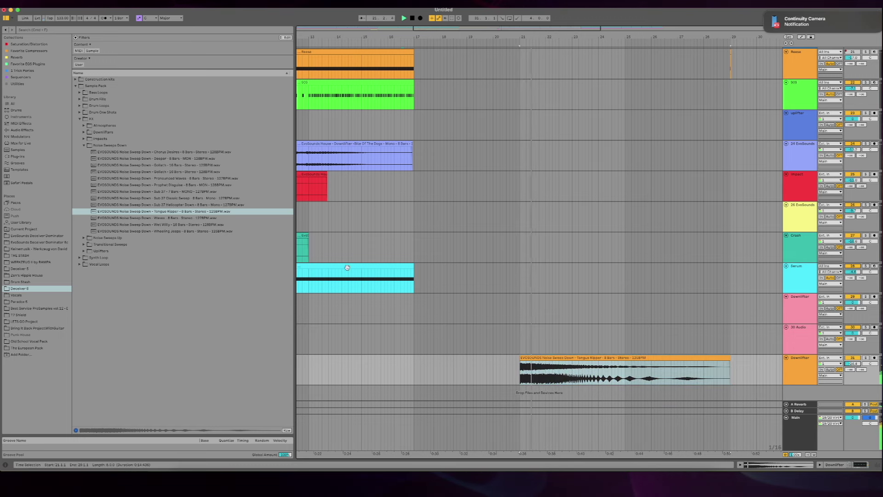
key(space)
Step: Audition other Noise Sweep Down samples, replace the Downlifter clip at bar 21 with Prophet Disguise, and play from about bar 14
click(157, 205)
click(150, 201)
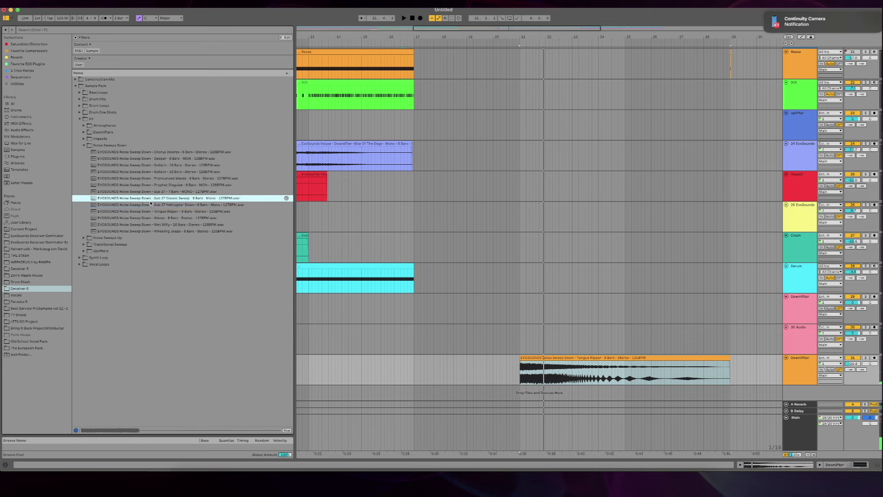
click(142, 192)
click(138, 185)
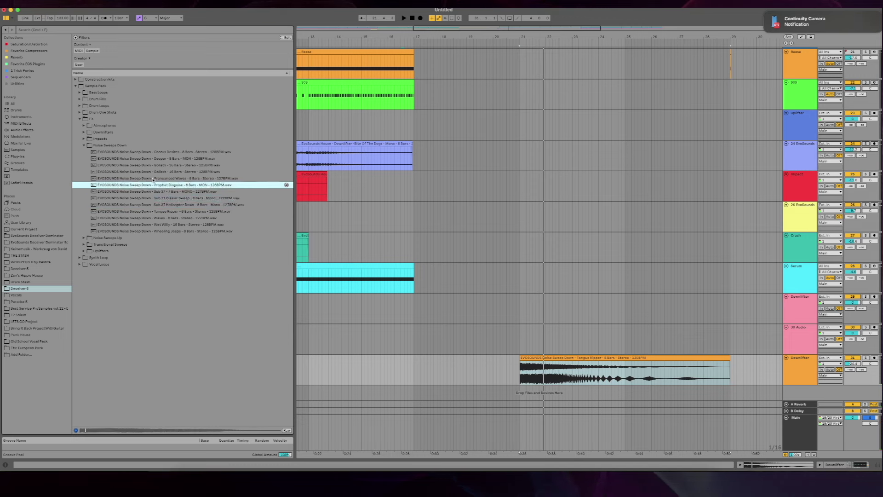
drag(152, 185, 521, 375)
click(359, 352)
key(space)
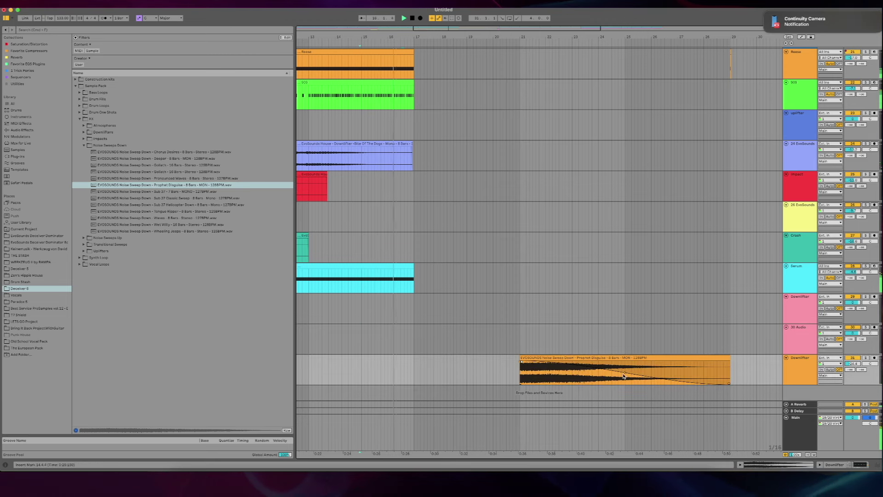
Step: Bend the Prophet Disguise clip's fade-out to fall off earlier and fine-tune the Downlifter track's volume
drag(626, 372, 547, 377)
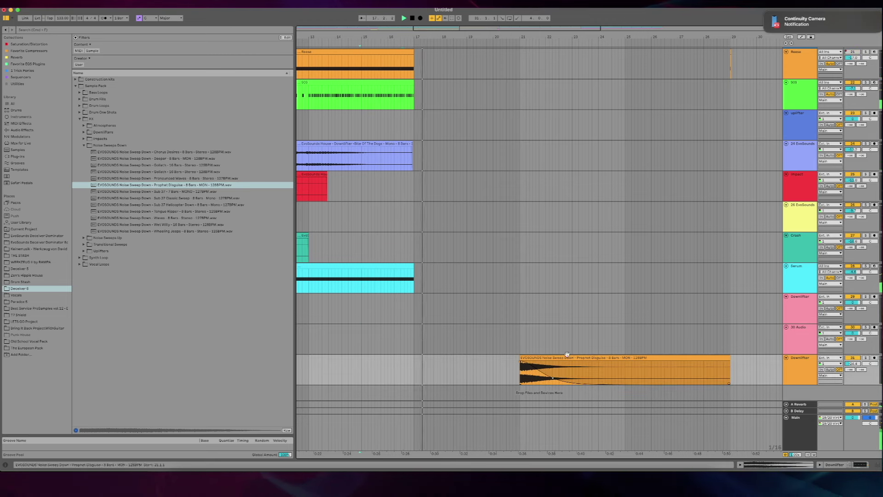
click(810, 373)
drag(852, 363, 853, 366)
Step: Delete the last synth loop clip before the drop, at bar 20 on the yellow 11 EvoSounds track
scroll(504, 312, up, 15)
scroll(506, 315, down, 1)
click(508, 319)
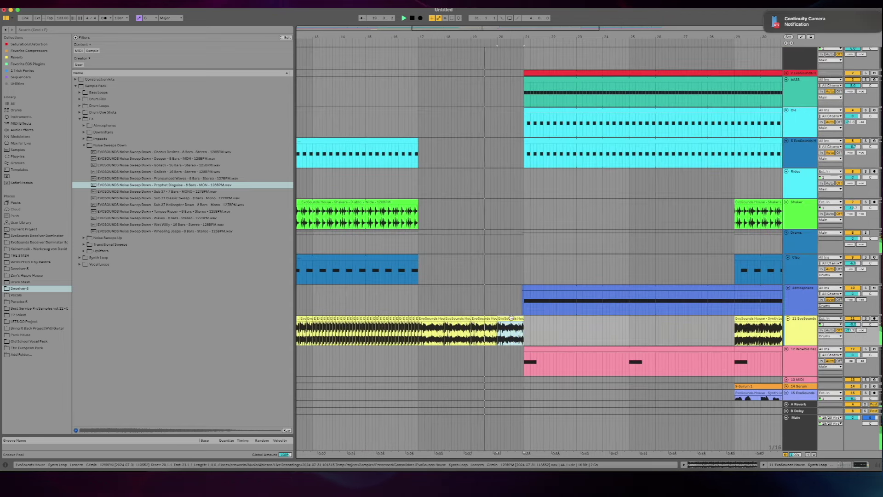
key(Delete)
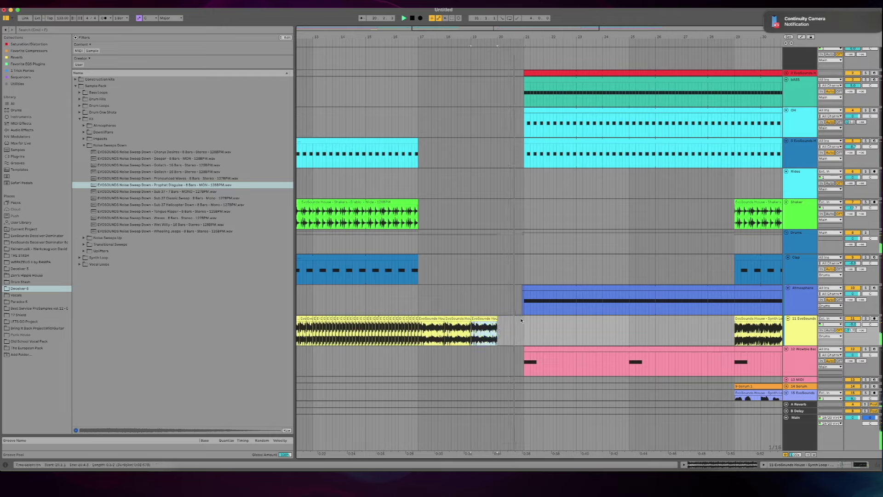
Step: Play the arrangement from about bar 14 and look through its tracks
scroll(521, 320, down, 10)
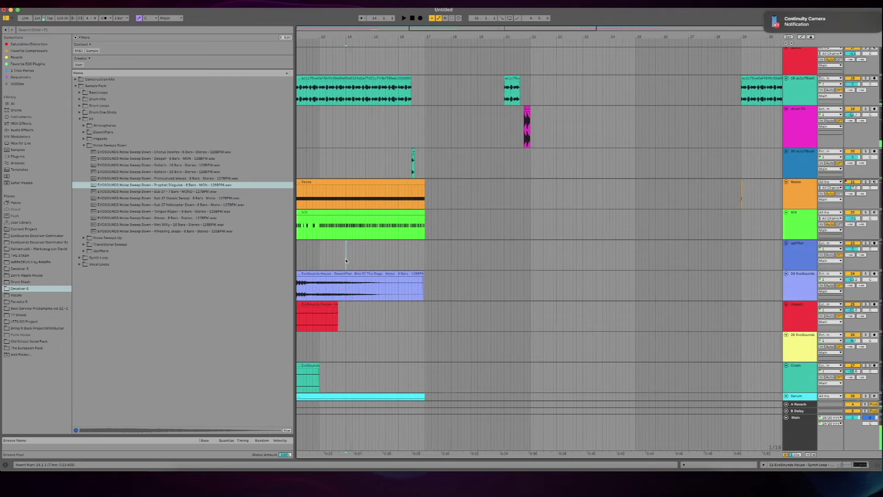
click(346, 260)
right_click(346, 261)
click(377, 227)
scroll(377, 227, up, 7)
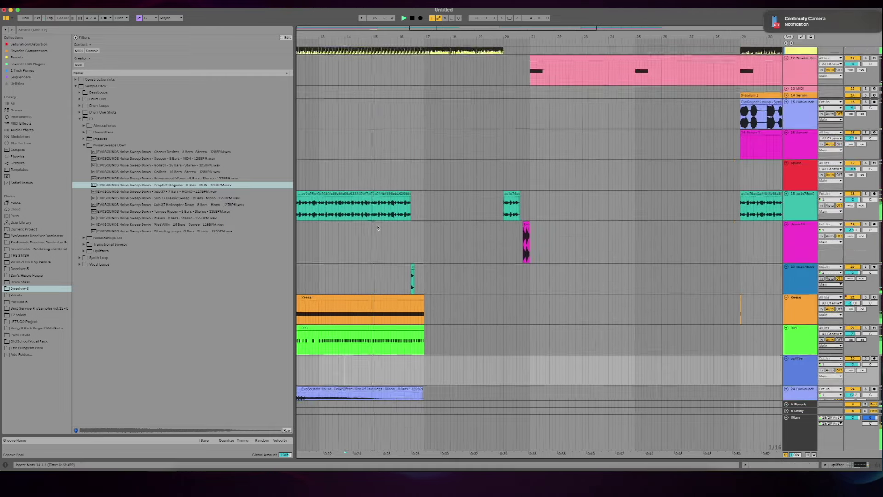
scroll(377, 227, down, 5)
scroll(589, 223, up, 4)
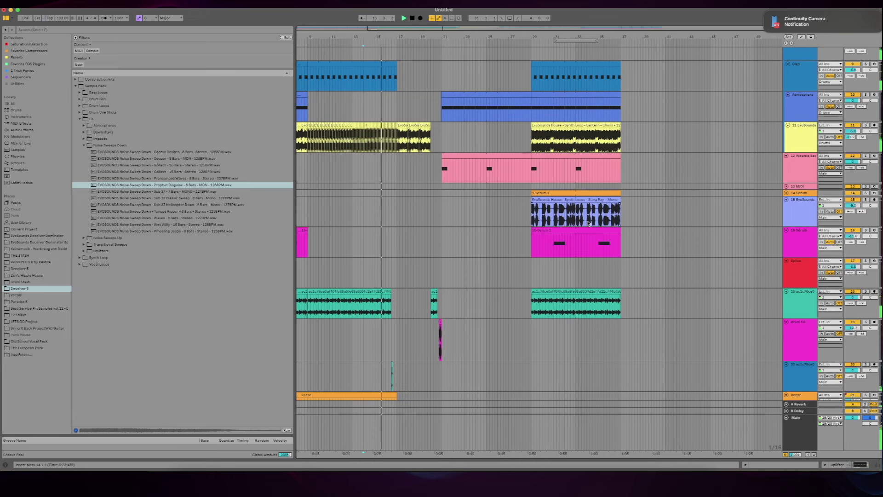
Step: Unfold the 14 Serum track and copy its bar 29 MIDI clip to bar 9
click(786, 193)
click(555, 194)
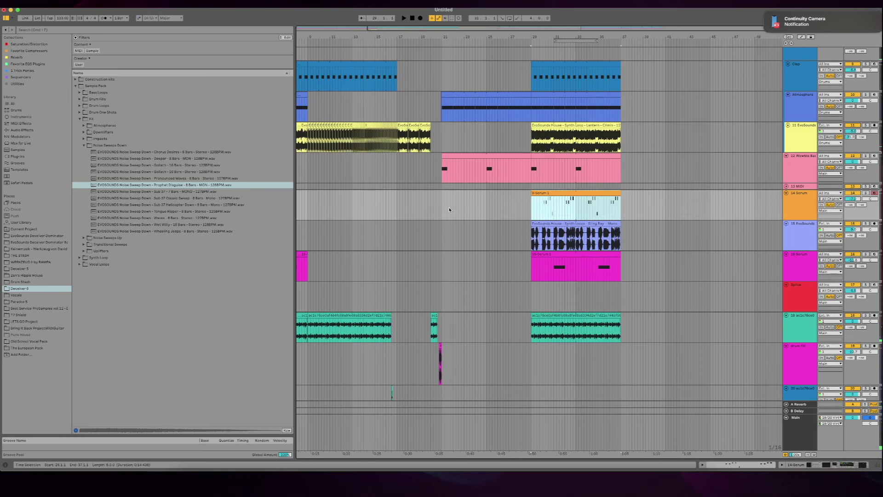
click(310, 215)
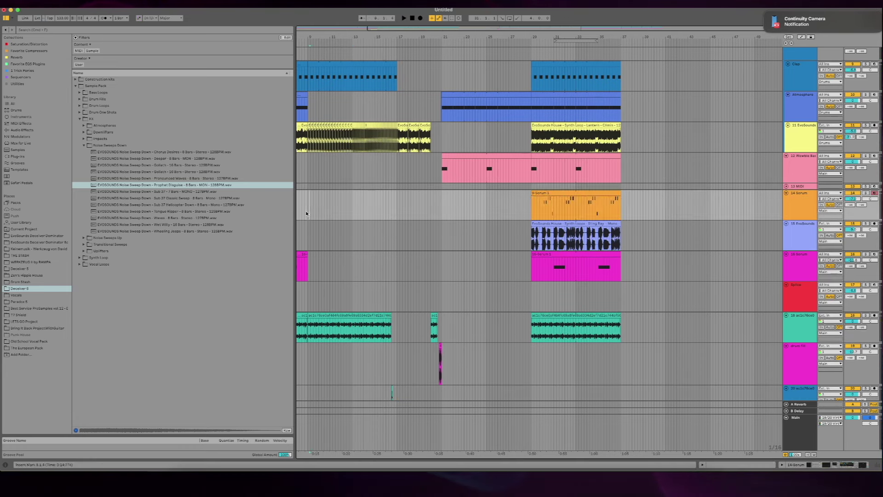
key(super+v)
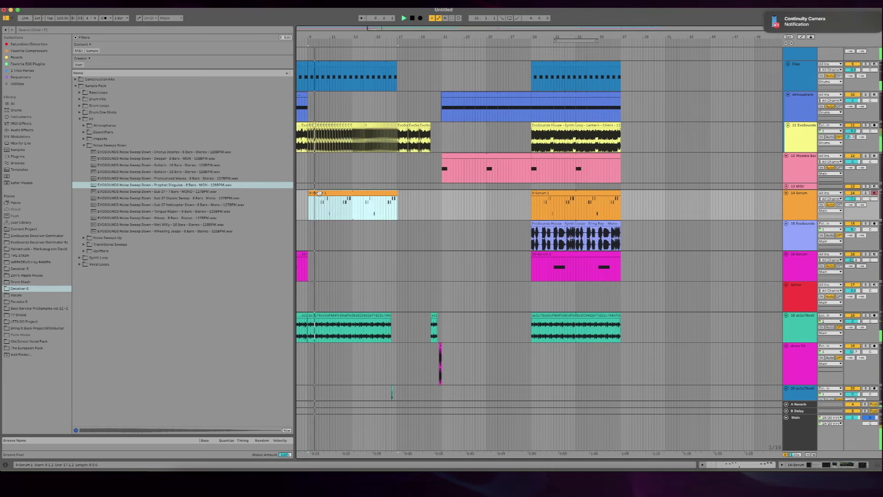
Step: Listen to the copied 14 Serum clip together with the synth loop, replaying from about bar 7
click(320, 193)
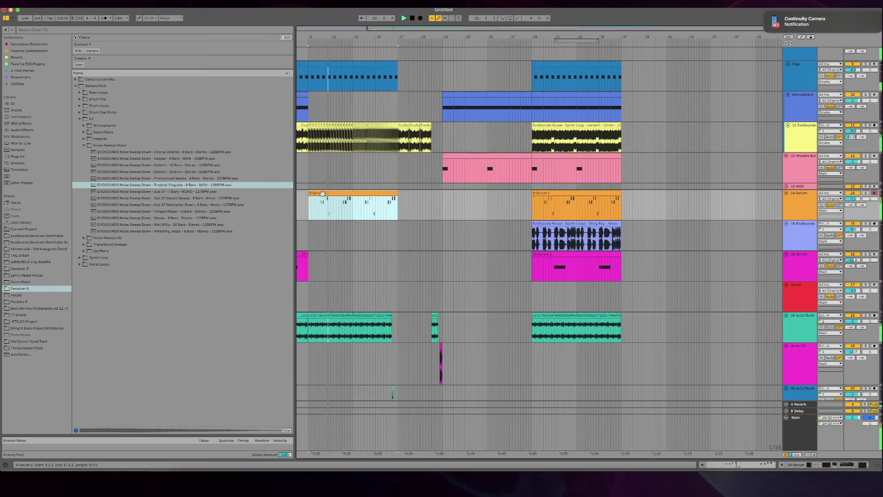
scroll(322, 193, left, 6)
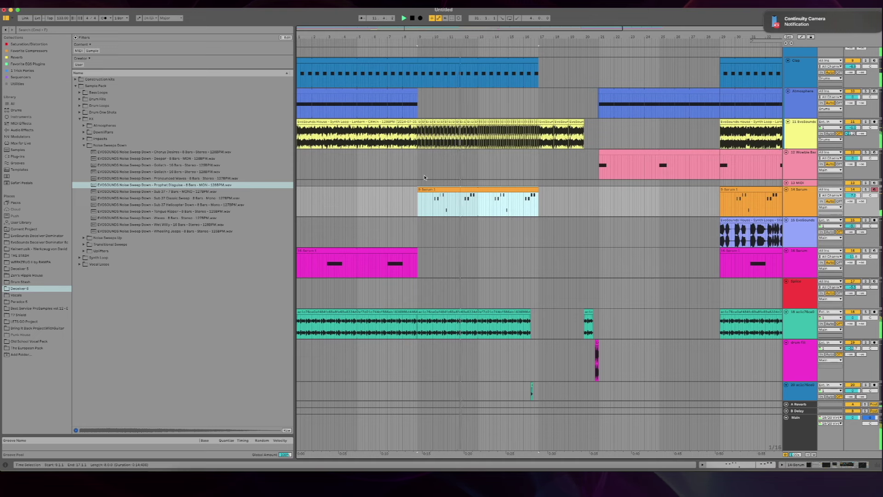
click(470, 189)
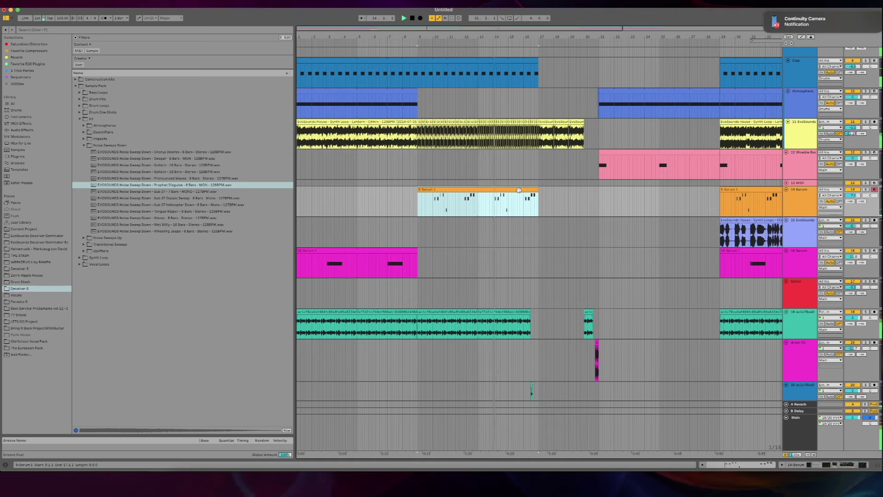
scroll(483, 212, down, 1)
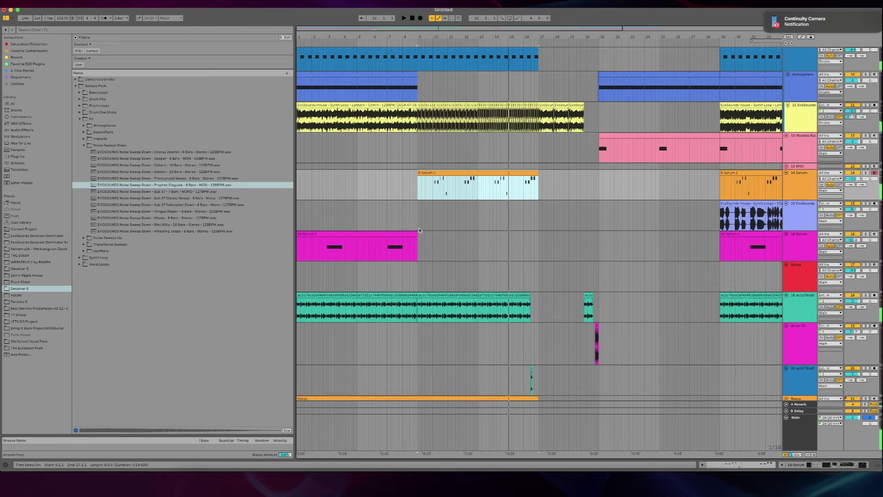
click(388, 285)
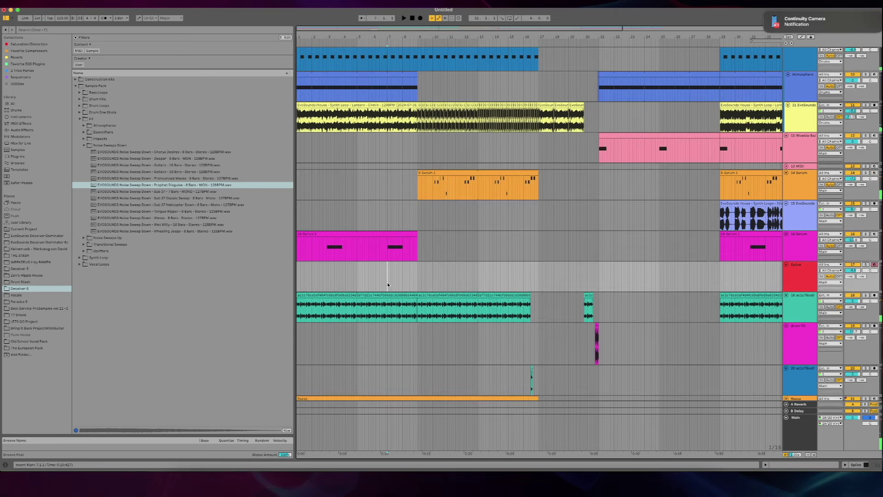
click(446, 175)
click(396, 216)
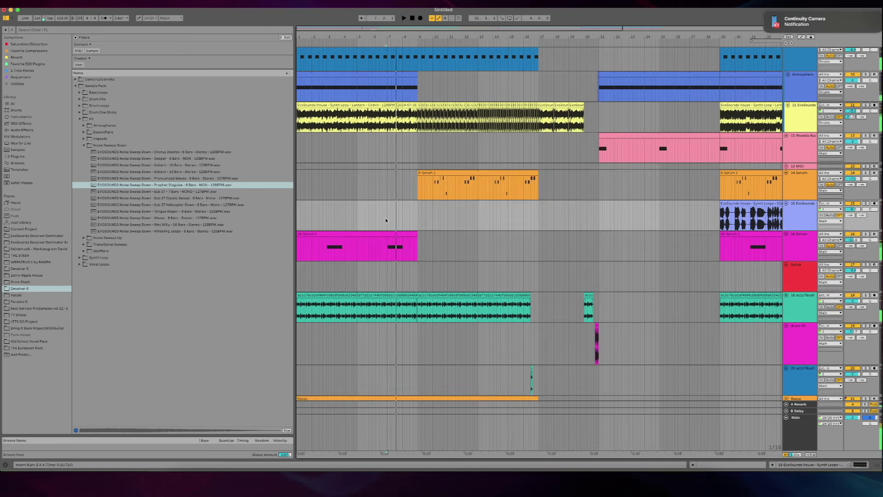
click(427, 296)
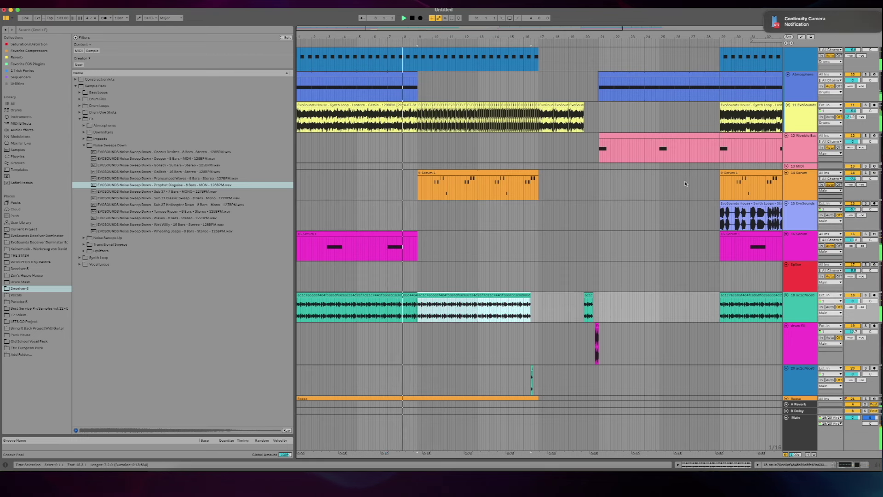
Step: Deactivate the chopped synth loop slices between bars 9 and 17 on the 11 EvoSounds track
click(423, 112)
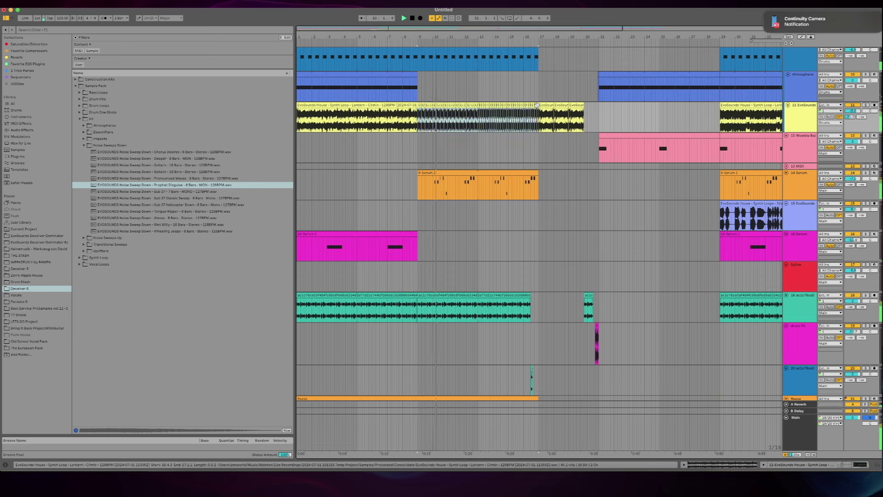
click(418, 104)
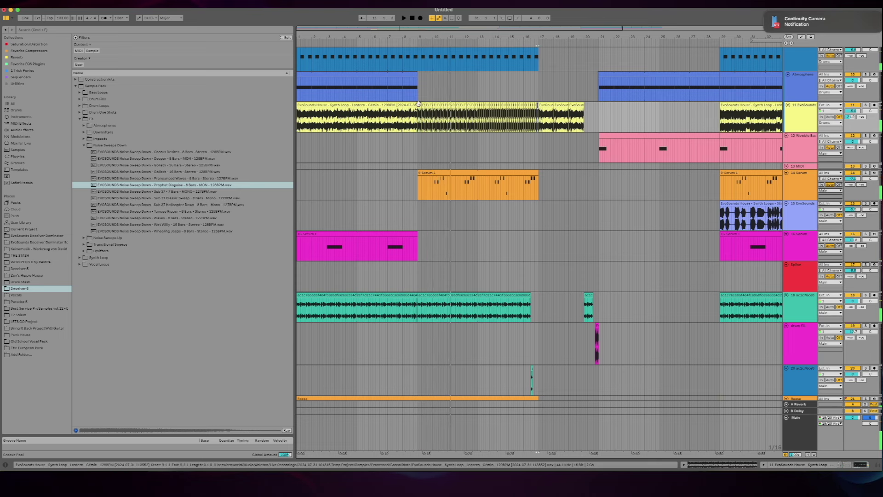
click(536, 106)
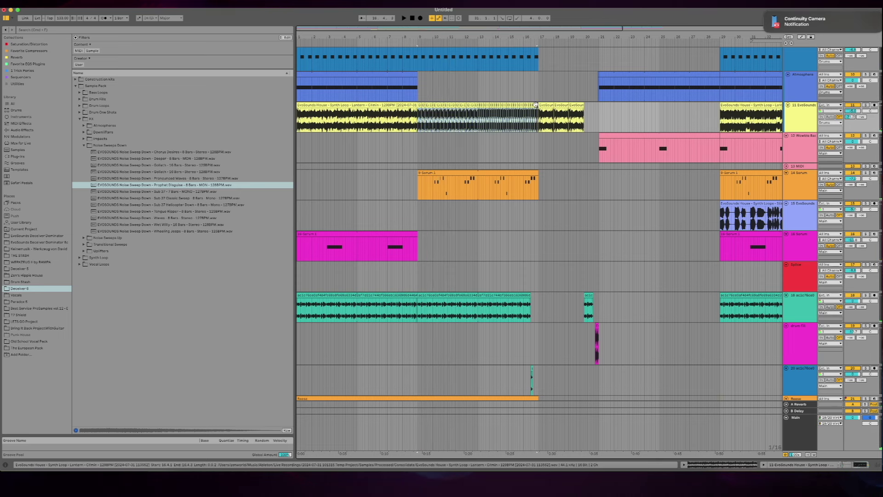
click(539, 102)
Step: Play from just before bar 9 and display the device chain of the 14 Serum track
click(390, 125)
key(space)
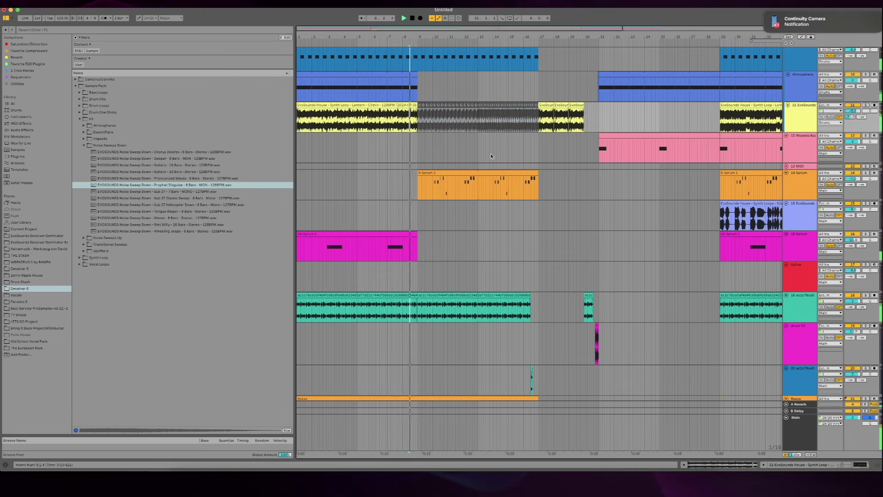
click(802, 173)
double_click(802, 173)
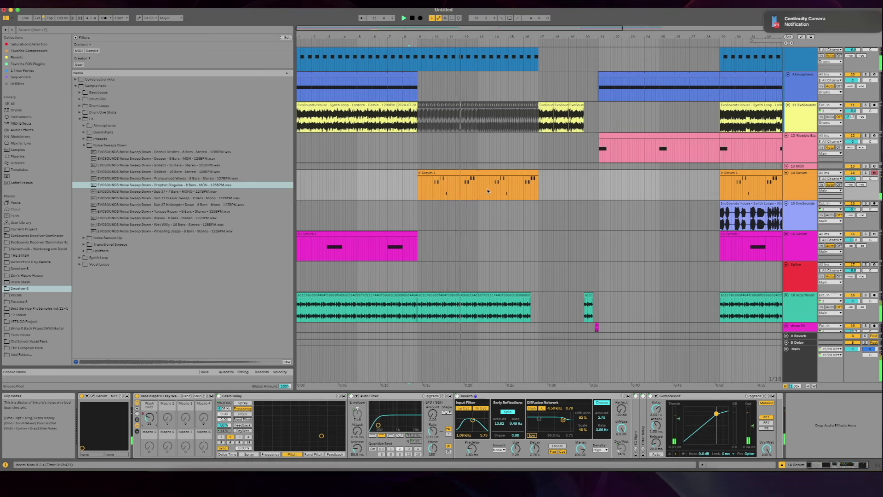
Step: Undo the deactivation of the synth loop slices and delete the copied 14 Serum clip between bars 9 and 17
click(478, 170)
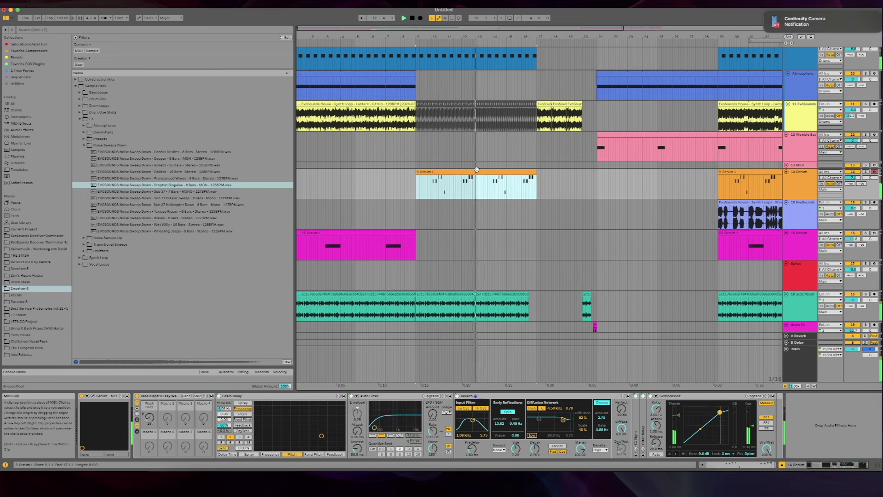
key(super+z)
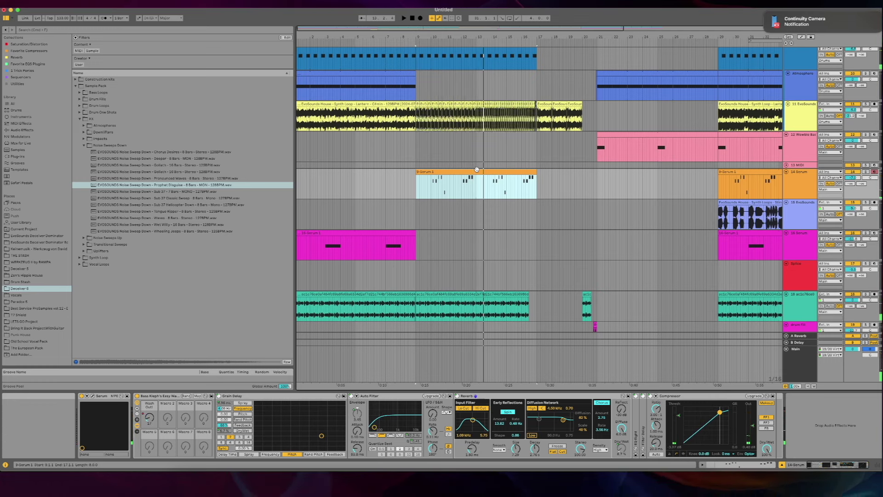
key(Delete)
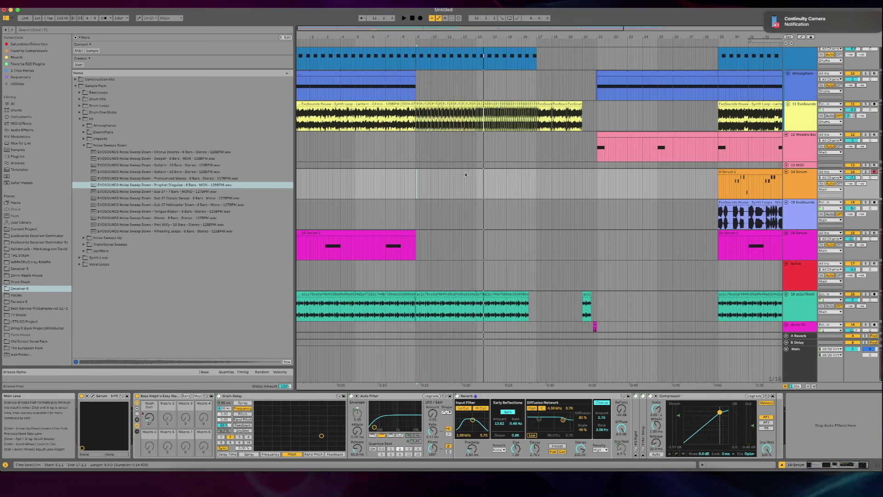
click(767, 13)
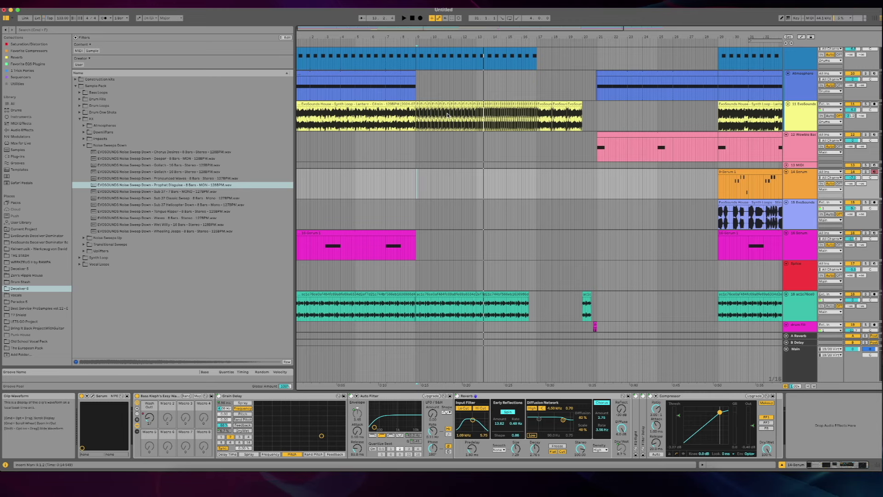
Step: Play the arrangement from about bar 7
click(387, 164)
click(387, 160)
key(space)
scroll(386, 161, down, 1)
double_click(387, 161)
right_click(387, 160)
Step: Copy the 14 Serum clip at bar 29 to bar 21 on the same track
click(741, 169)
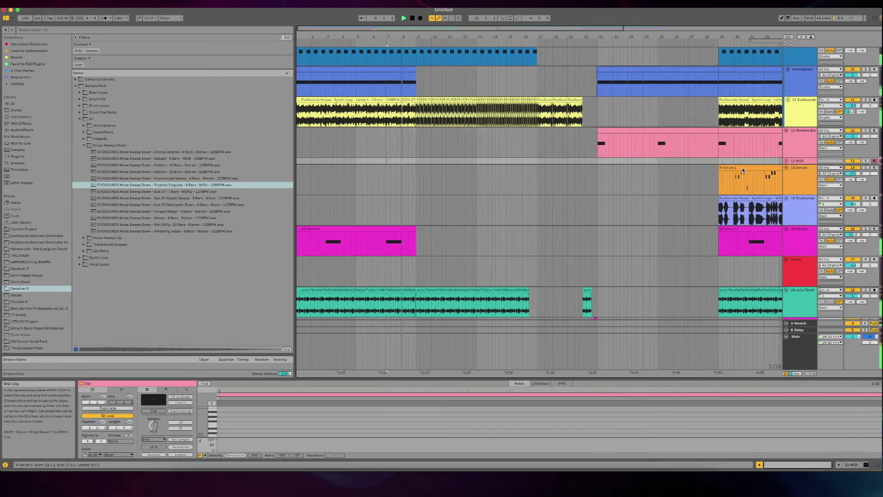
click(741, 168)
click(601, 181)
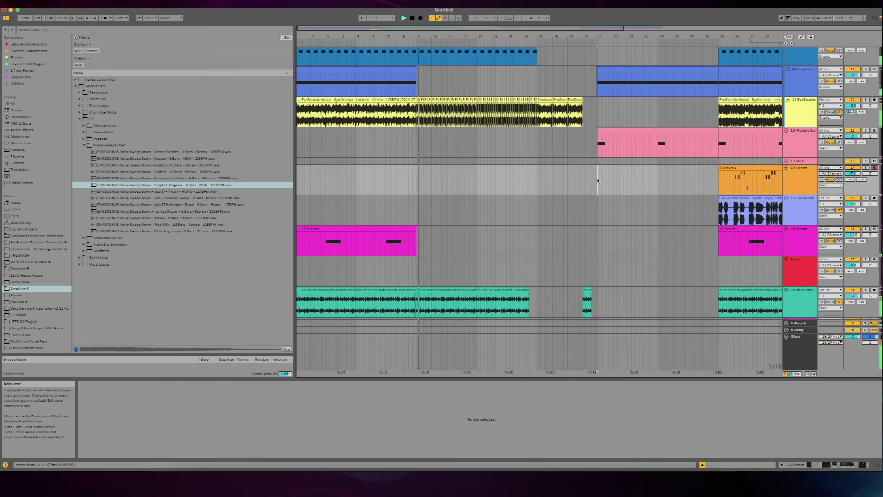
key(super+v)
scroll(598, 180, right, 4)
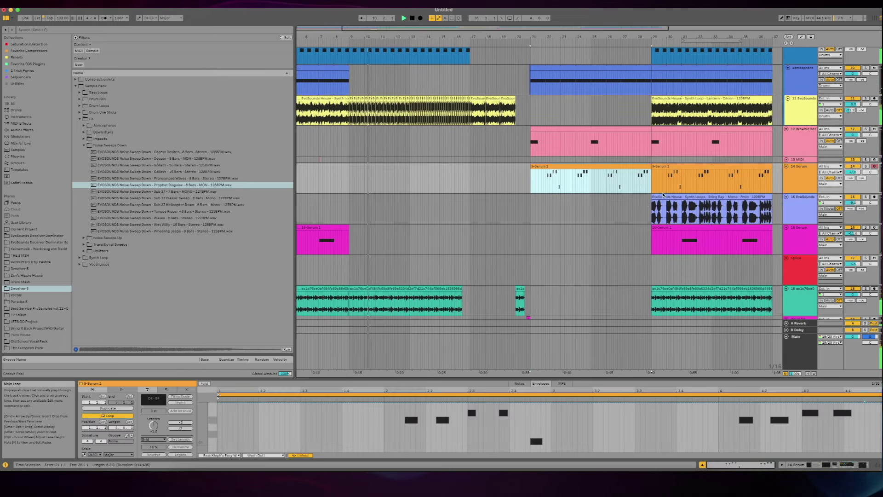
Step: Copy the 16 Serum clip at bar 29 to bar 21 on the same track
click(675, 197)
click(675, 228)
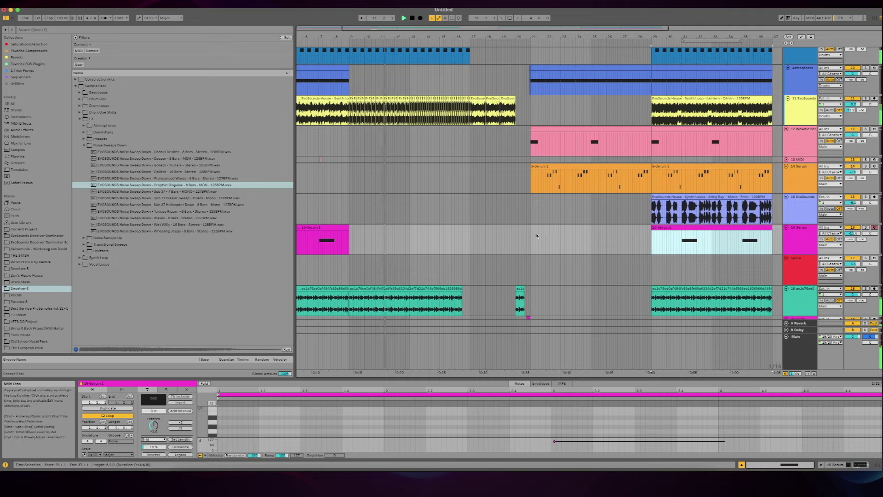
click(529, 244)
key(super+v)
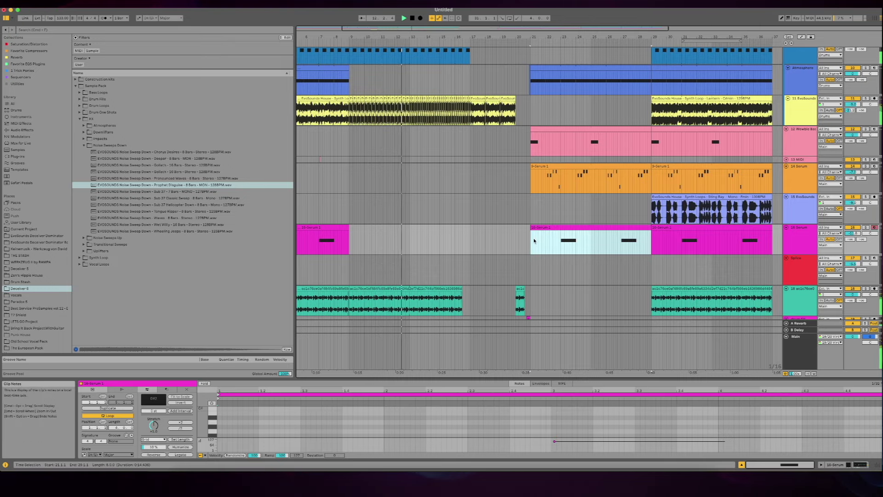
Step: Rename the cyan Serum track below the Crash track as UPLIFTER
scroll(547, 295, down, 10)
scroll(547, 295, left, 3)
scroll(376, 242, down, 10)
scroll(376, 243, left, 2)
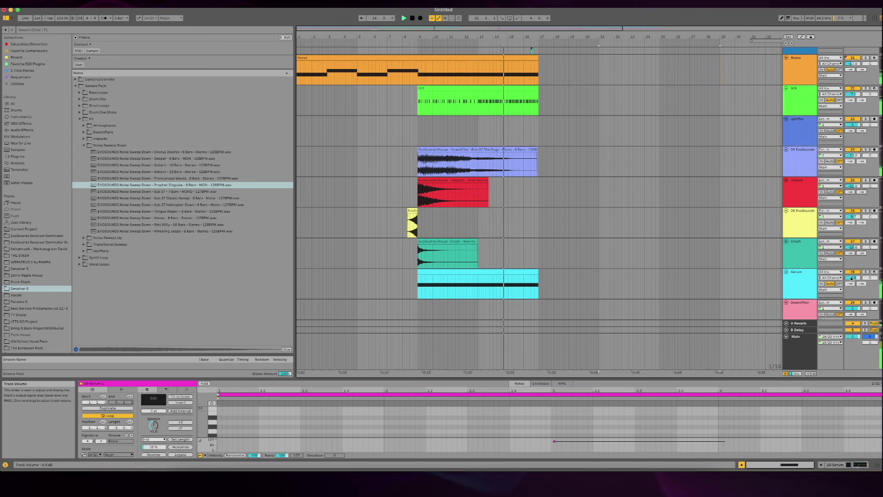
click(809, 279)
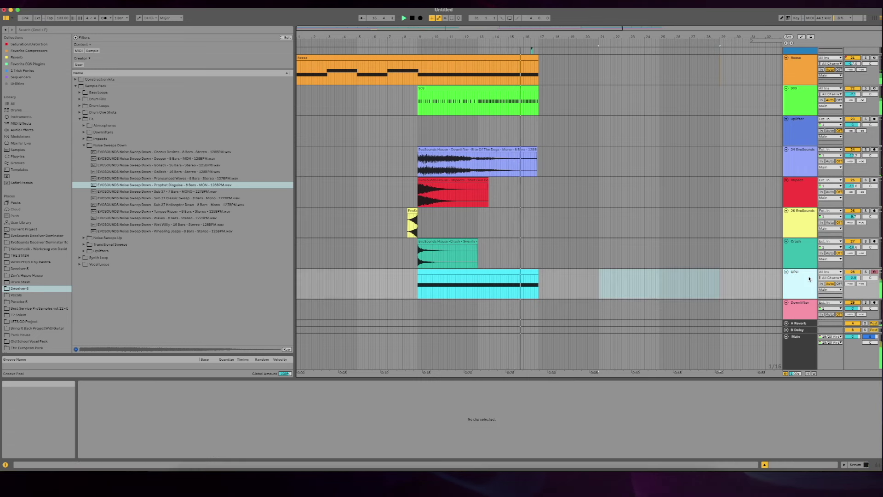
scroll(581, 142, up, 3)
scroll(581, 142, up, 10)
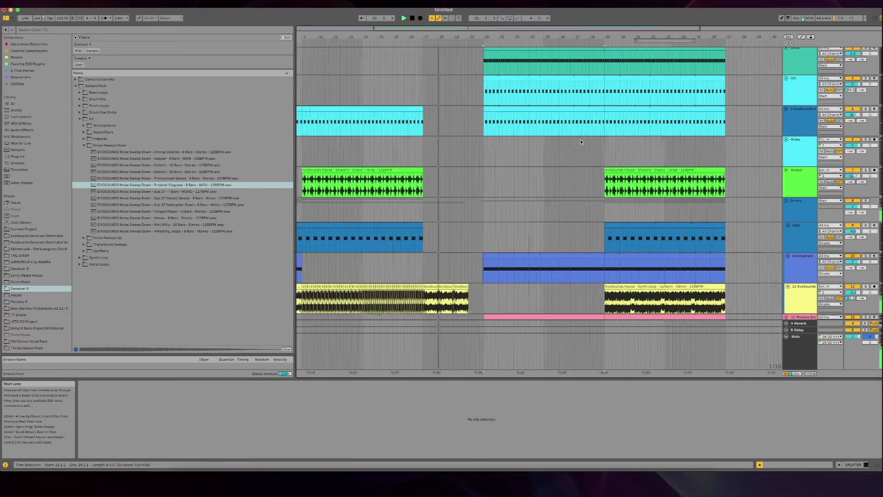
Step: Examine which drum, synth and vocal tracks have clips around bar 21 while the arrangement plays
right_click(568, 150)
click(486, 239)
scroll(462, 287, down, 1)
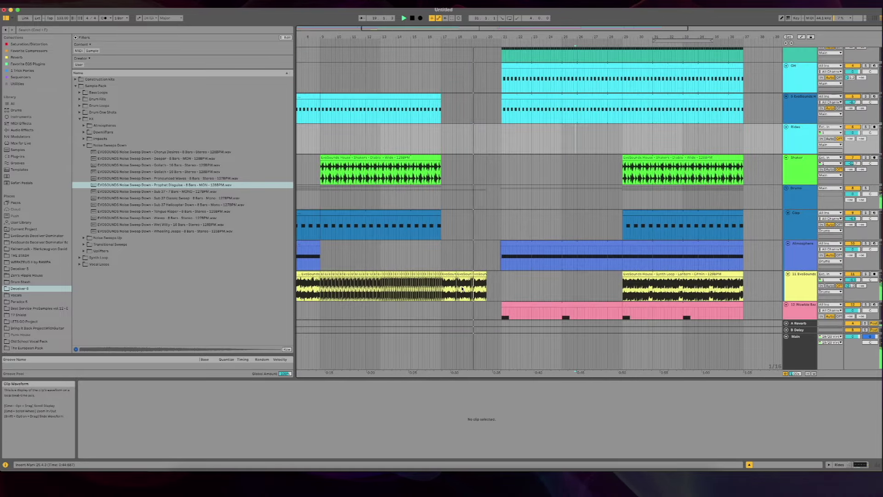
scroll(462, 288, up, 4)
scroll(463, 289, down, 3)
scroll(463, 288, down, 15)
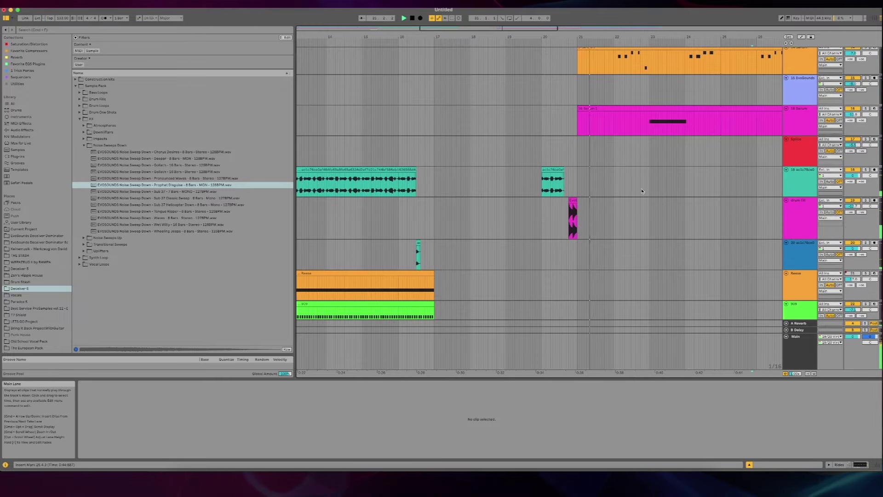
scroll(643, 191, down, 5)
scroll(506, 184, up, 5)
scroll(499, 184, up, 3)
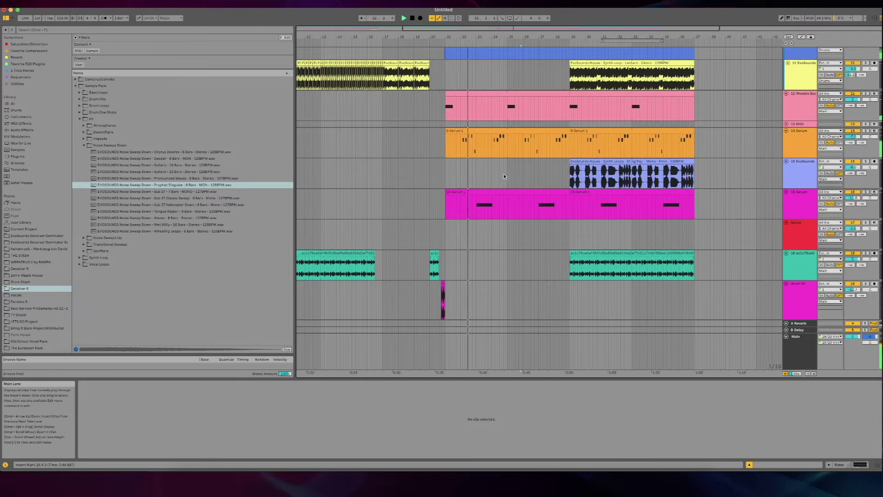
click(504, 171)
scroll(504, 173, up, 4)
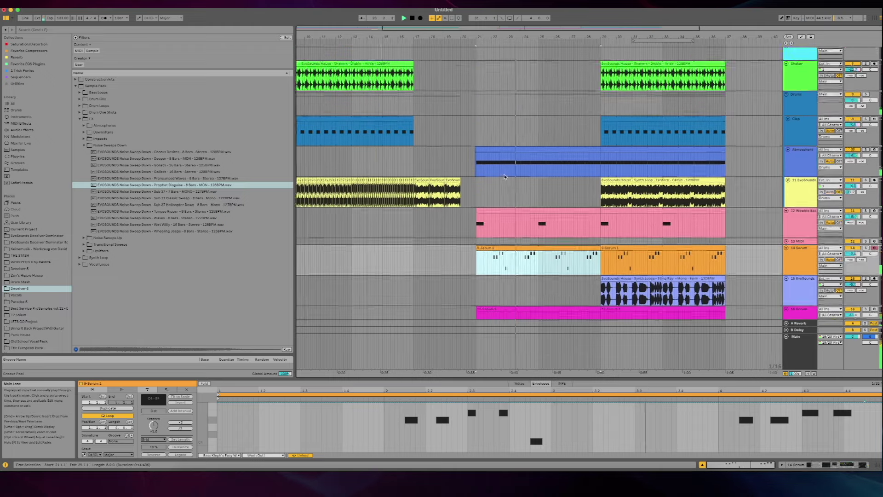
scroll(505, 176, up, 10)
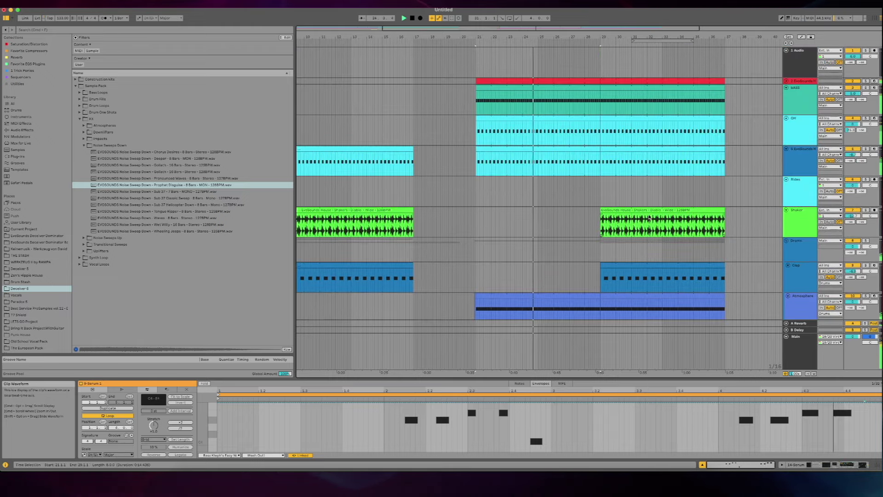
Step: Copy the Shaker clip at bar 29 to bar 21 and play from about bar 16
click(637, 210)
click(478, 234)
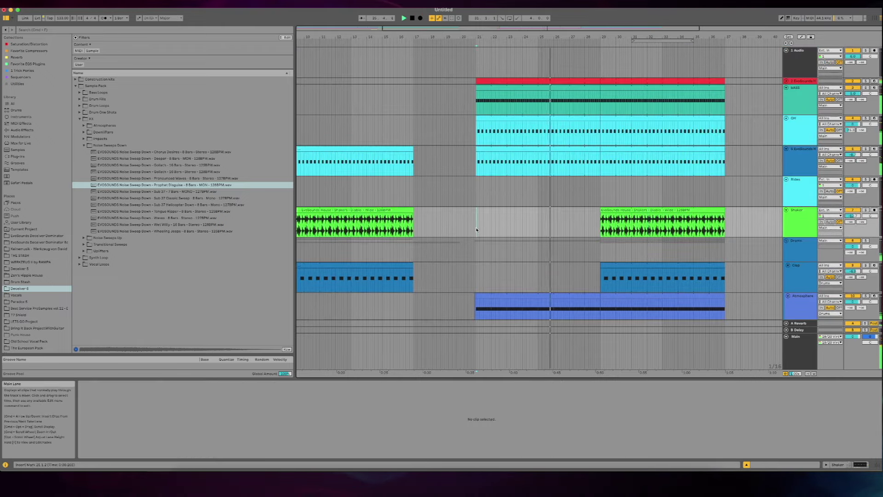
key(super+v)
click(395, 202)
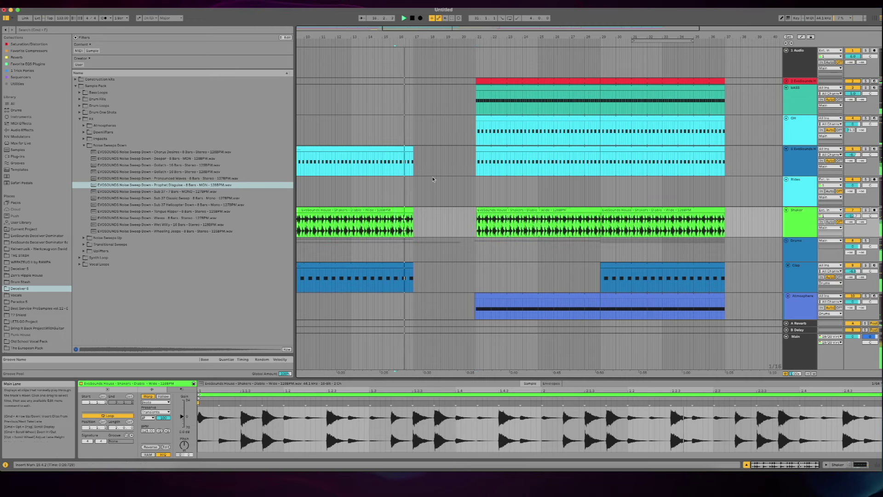
Step: Extend the Shaker clip starting at bar 21 through to bar 37
click(486, 209)
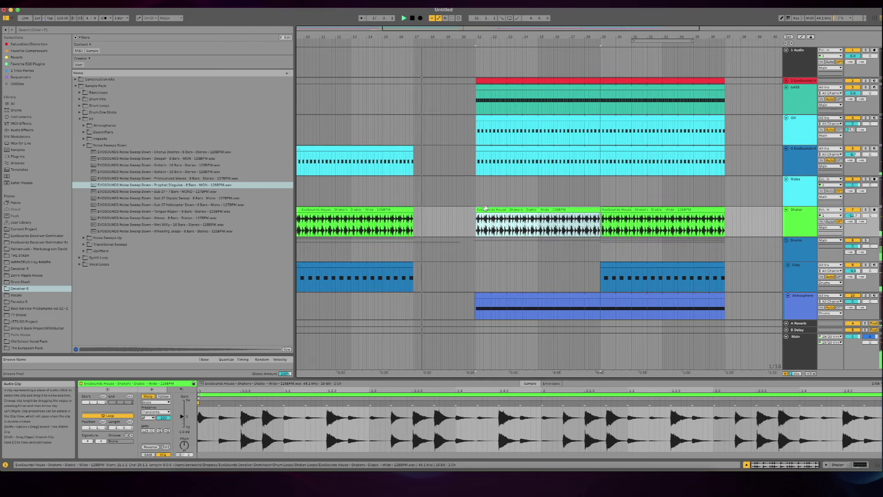
scroll(488, 208, up, 2)
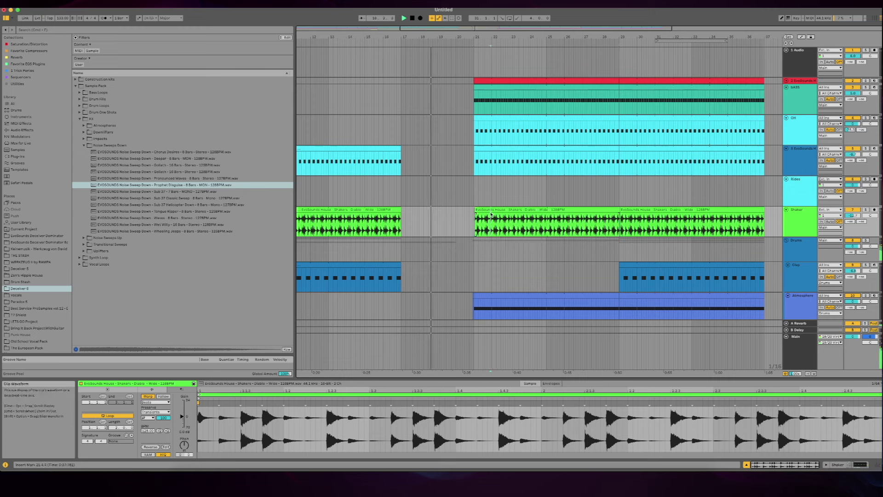
click(489, 208)
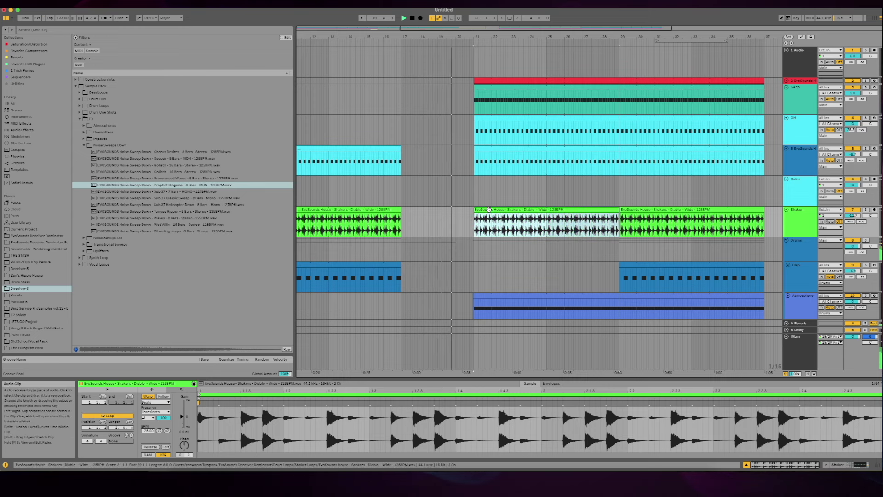
scroll(514, 205, right, 2)
drag(562, 211, 709, 210)
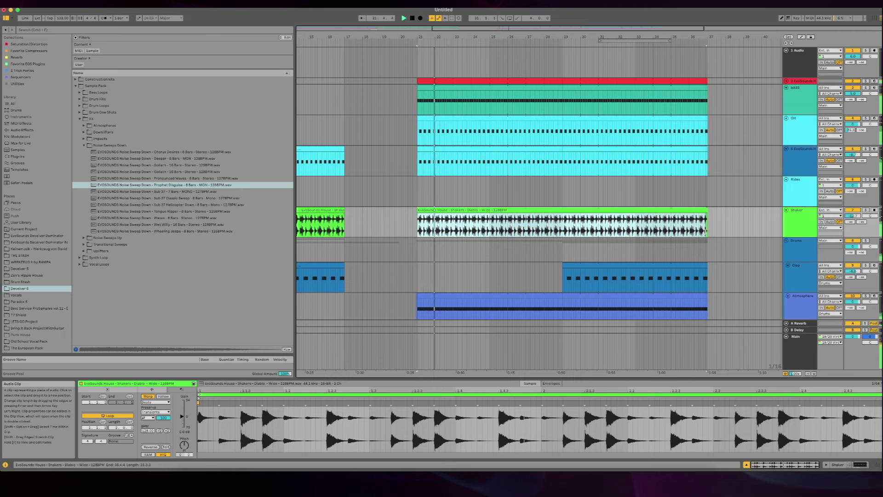
Step: Delete the Shaker clip between bars 21 and 37
key(Delete)
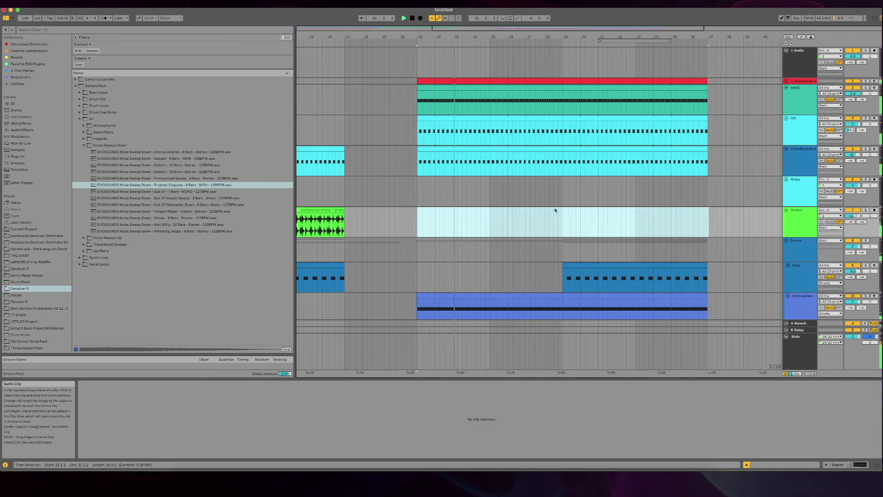
scroll(556, 211, left, 3)
click(373, 207)
scroll(373, 207, left, 10)
scroll(372, 207, down, 1)
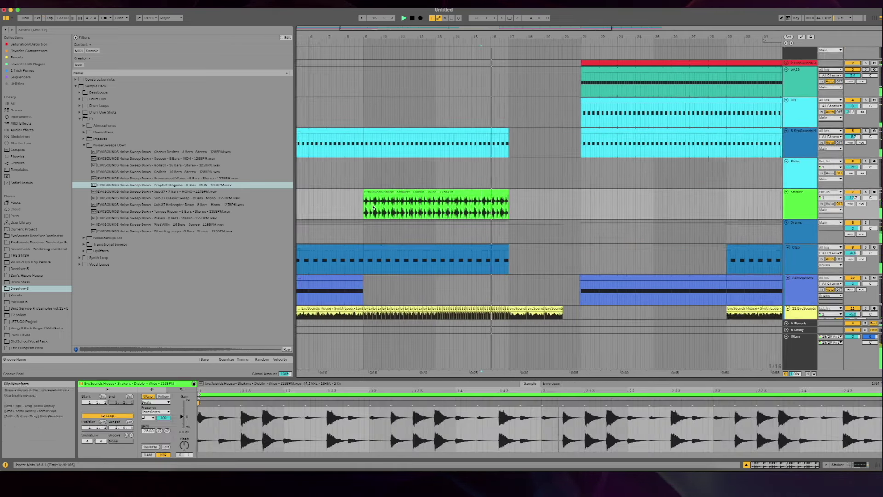
scroll(373, 207, up, 1)
key(minus)
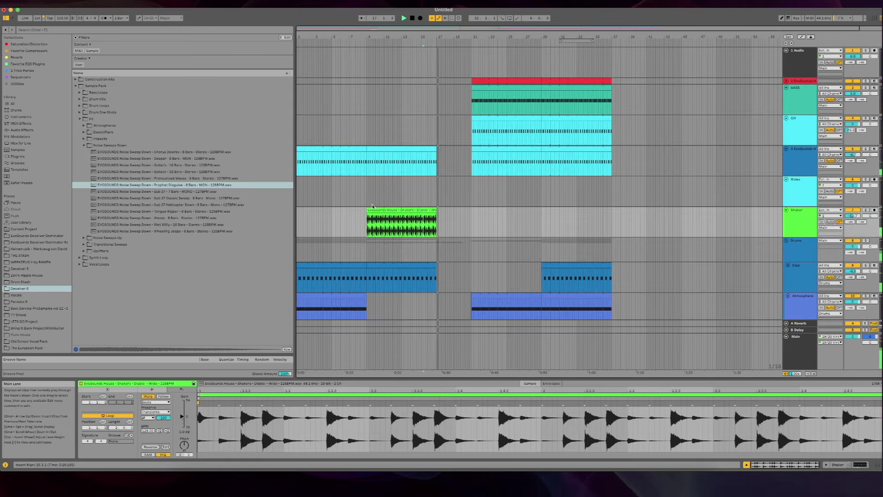
Step: Play from bar 9 and unfold the 2 EvoSounds kick track
click(380, 148)
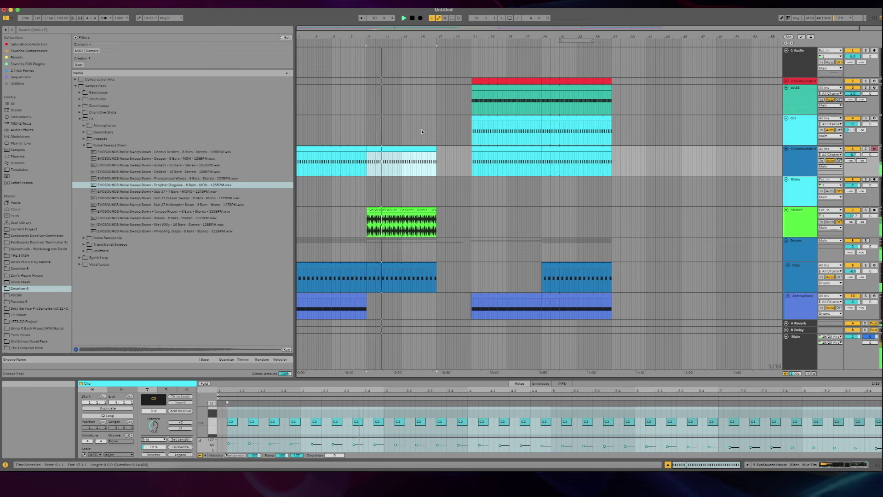
click(787, 81)
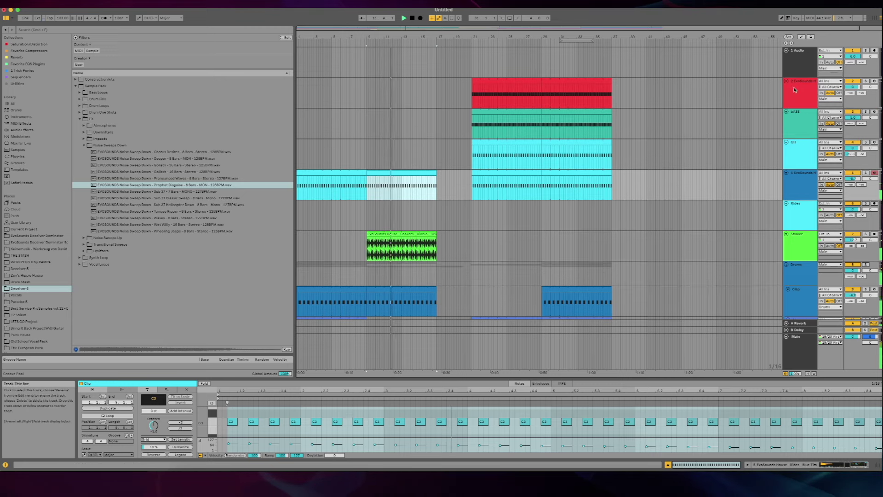
click(796, 89)
scroll(566, 155, down, 2)
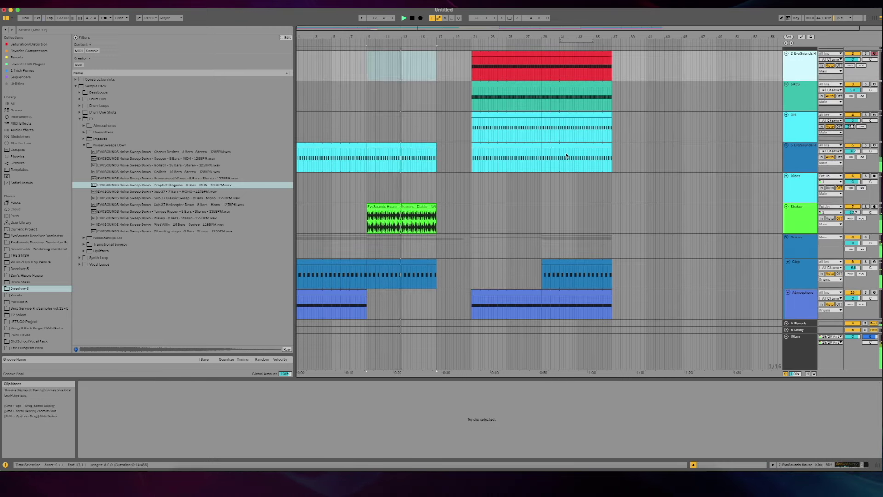
scroll(567, 155, down, 2)
Step: Move the OH and neighbouring EvoSounds hat tracks into the Drums group below the Clap track
click(801, 94)
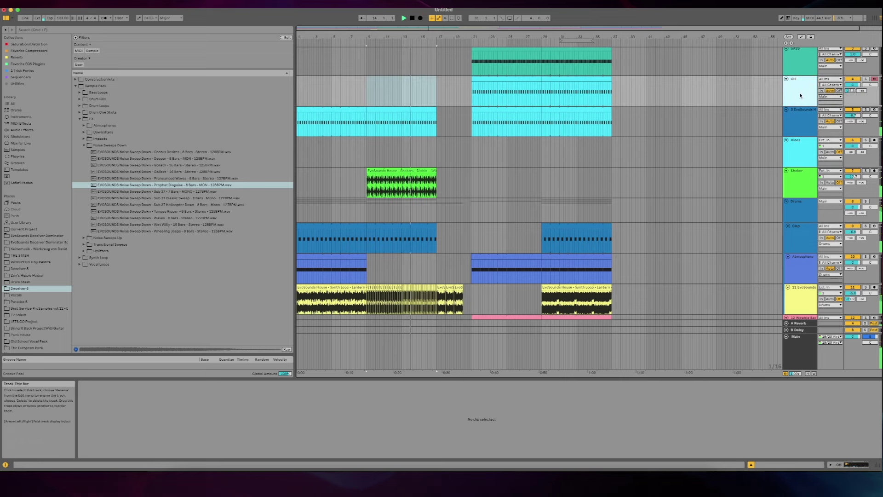
shift+click(801, 122)
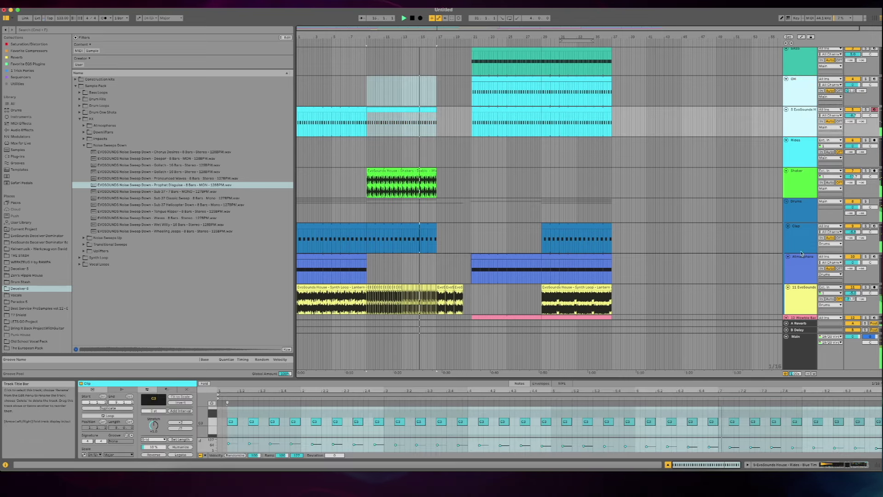
drag(801, 253, 801, 254)
Step: Extend the clap pattern on the Clap track back from bar 29 to bar 21
click(543, 179)
drag(544, 179, 473, 179)
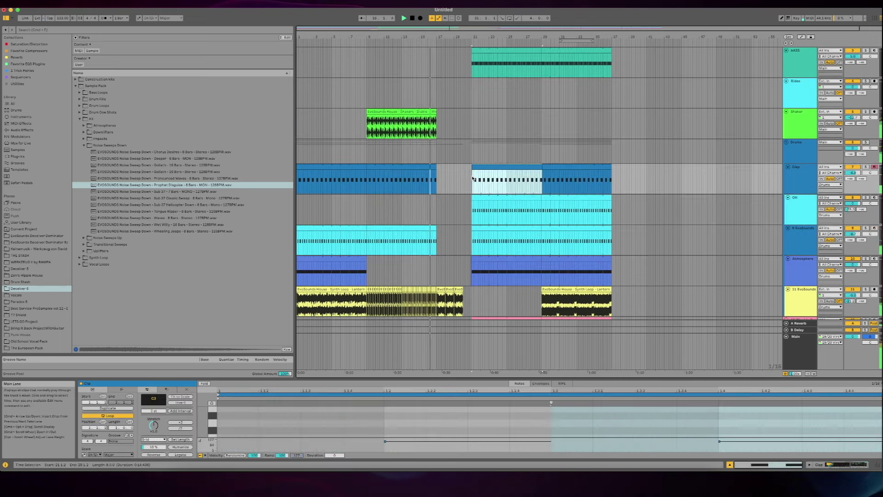
scroll(473, 178, up, 5)
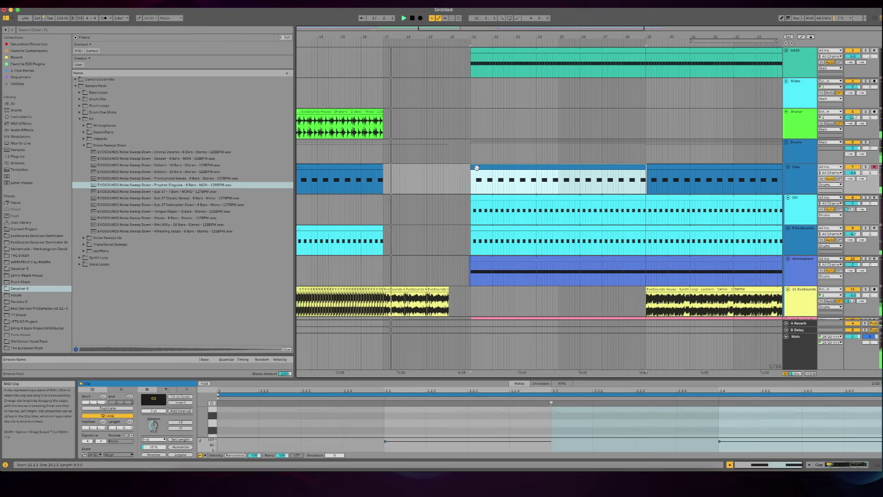
scroll(479, 179, down, 3)
Step: Remove the short sliver of the Atmosphere part just before bar 21
click(479, 218)
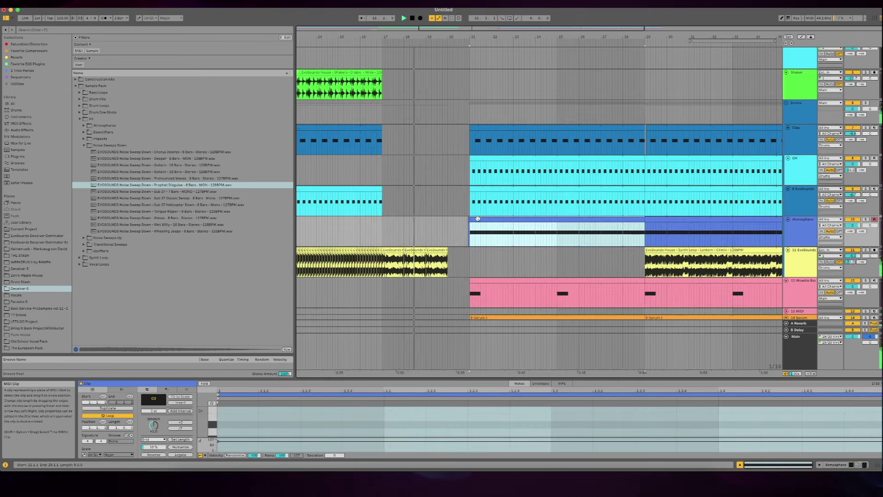
click(470, 220)
scroll(469, 221, down, 6)
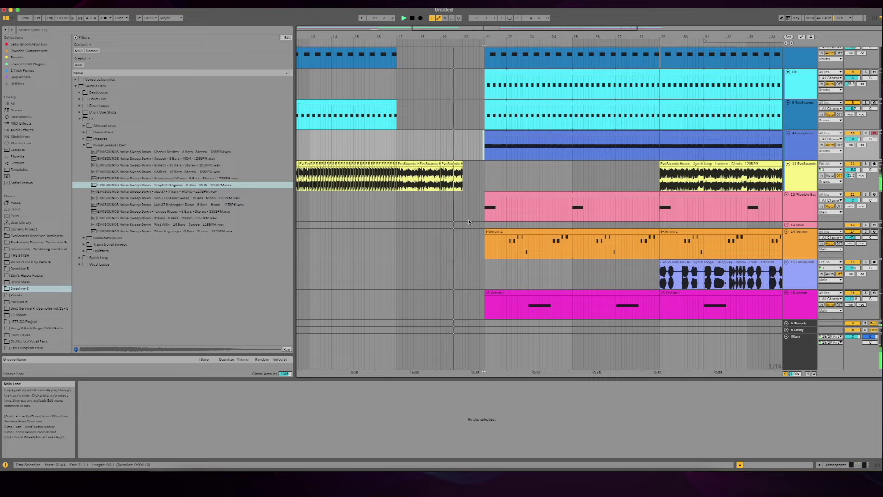
Step: Insert a new audio track below the 16 Serum track and name it Vocal Atmosphere
scroll(469, 222, down, 10)
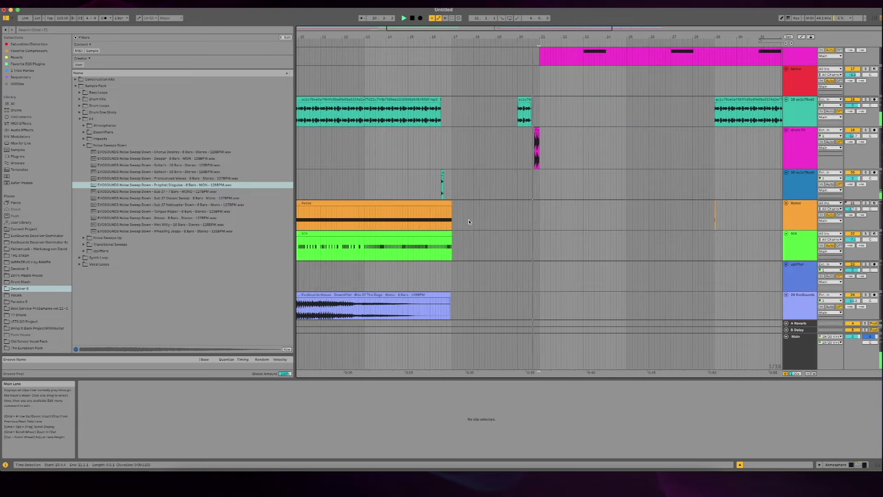
click(803, 101)
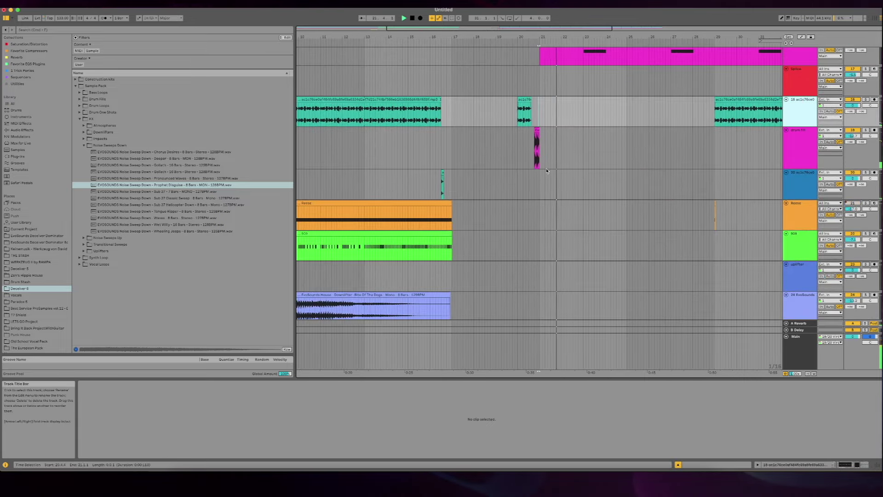
scroll(547, 171, up, 10)
scroll(508, 203, down, 5)
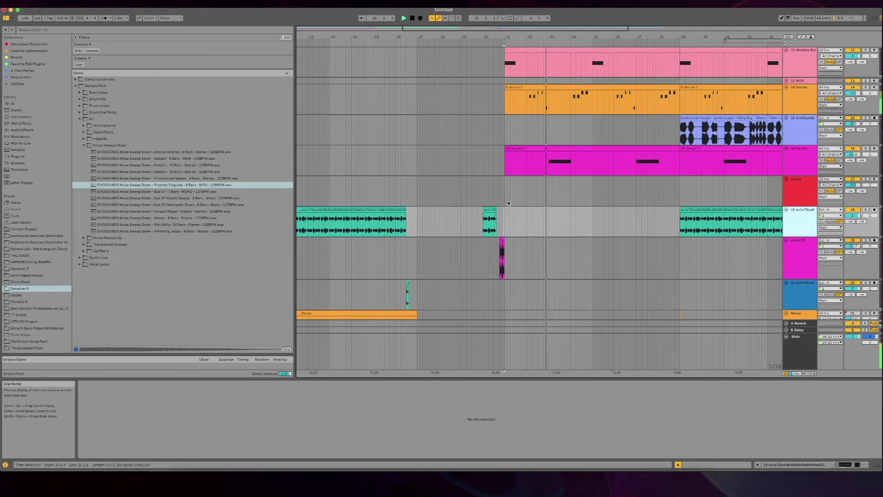
click(794, 191)
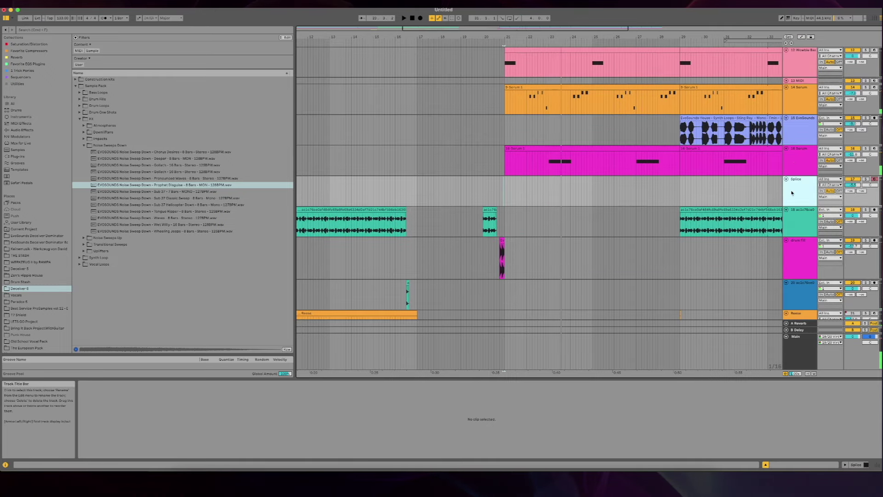
click(794, 159)
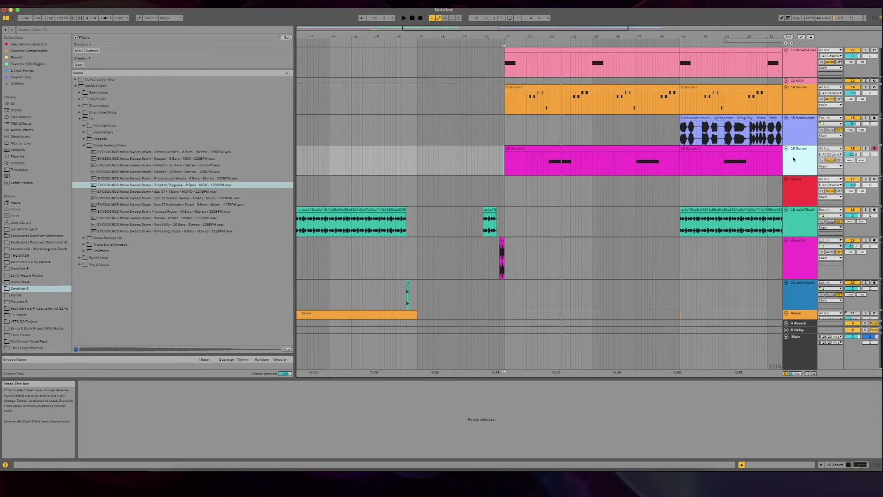
key(super+t)
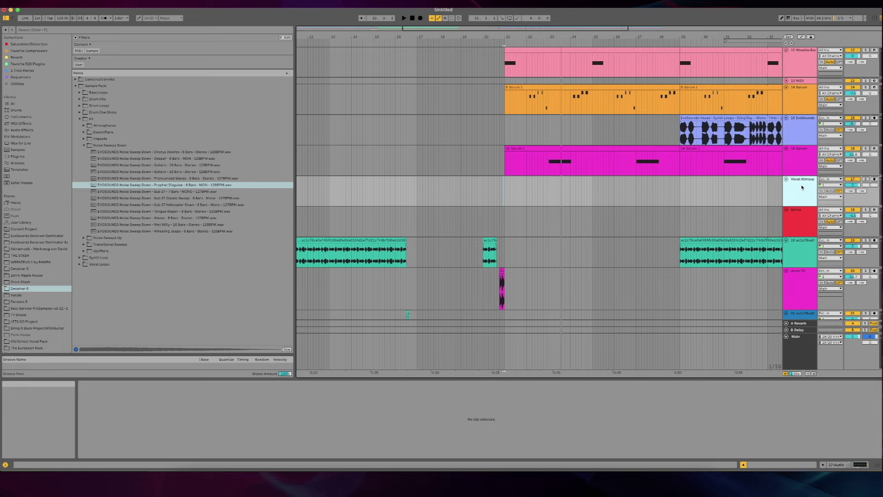
Step: Copy the vocal clip that starts at bar 9 and paste it at bar 21 on the same track
right_click(427, 242)
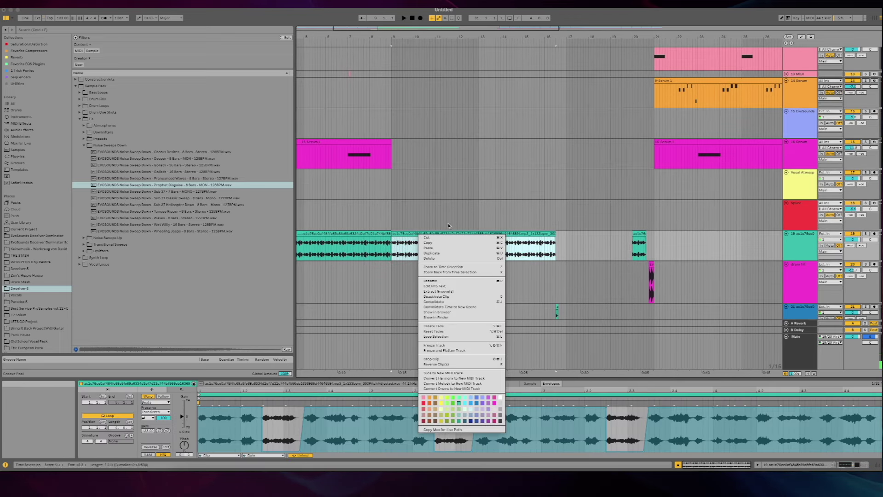
click(466, 227)
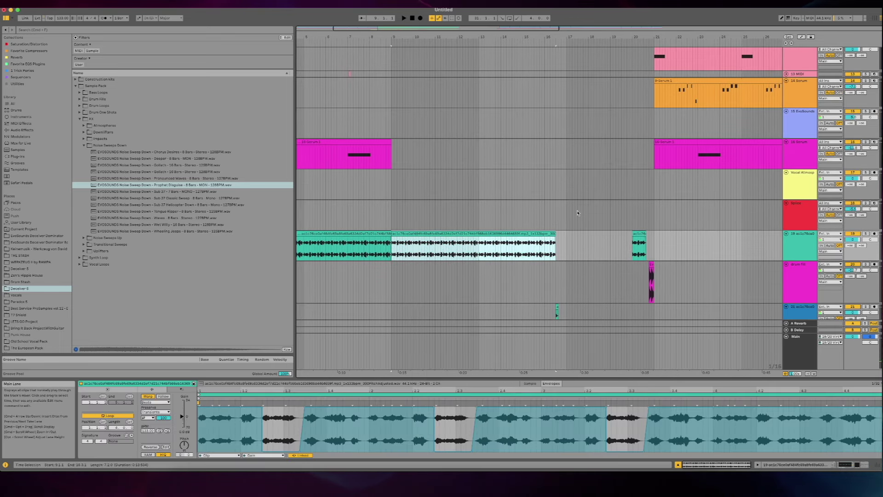
click(657, 241)
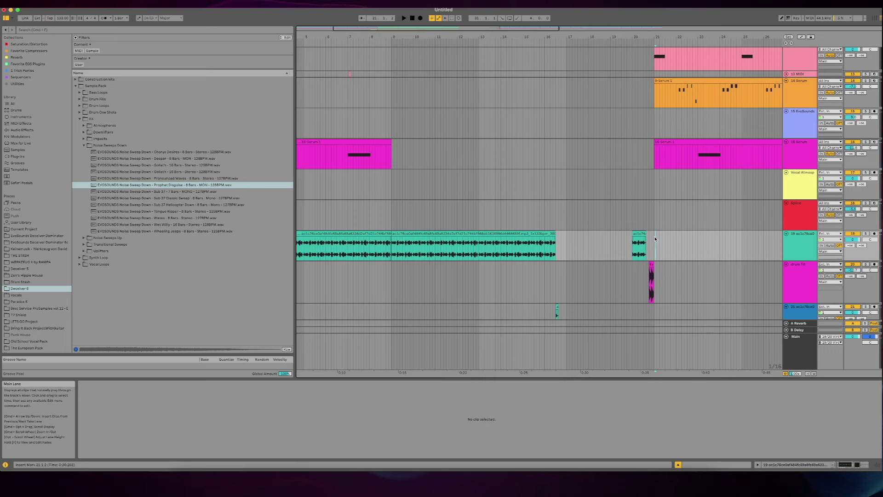
right_click(656, 238)
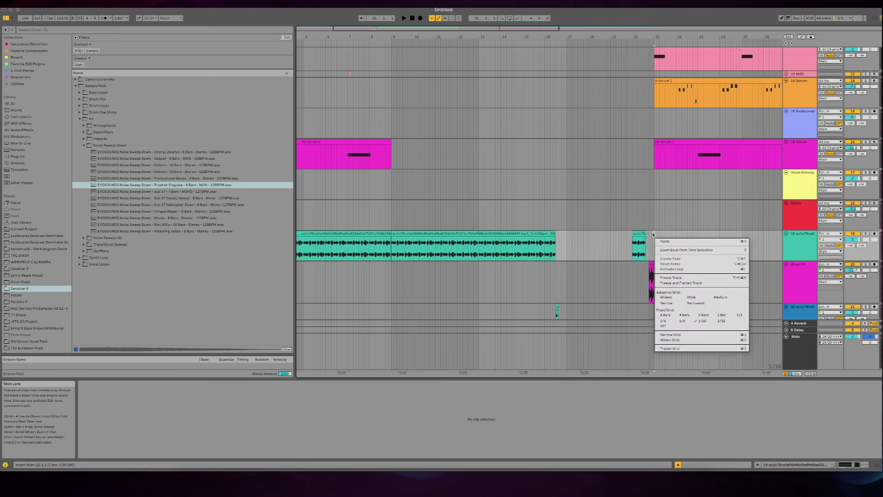
click(652, 232)
scroll(652, 231, up, 3)
key(super+v)
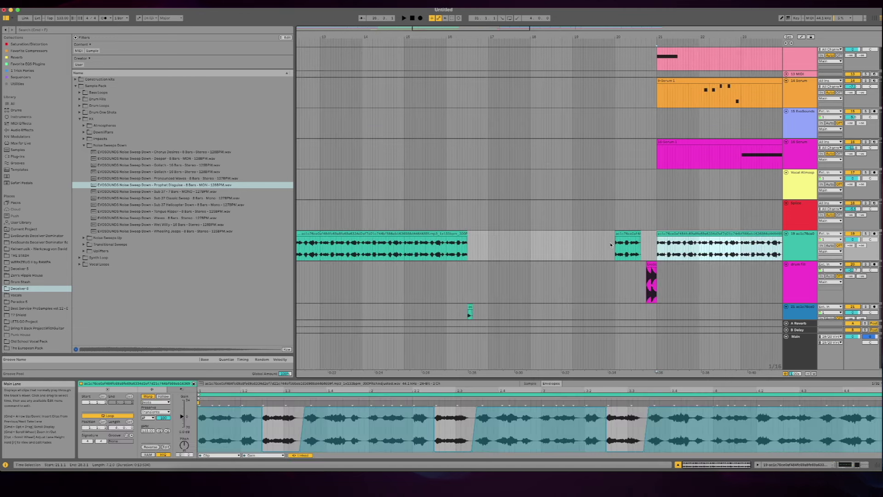
Step: Play the transition into the drop with the vocal and delete the pasted vocal clip at bar 21
scroll(608, 244, down, 3)
scroll(601, 244, right, 1)
click(607, 235)
key(space)
scroll(608, 235, right, 2)
scroll(608, 237, up, 1)
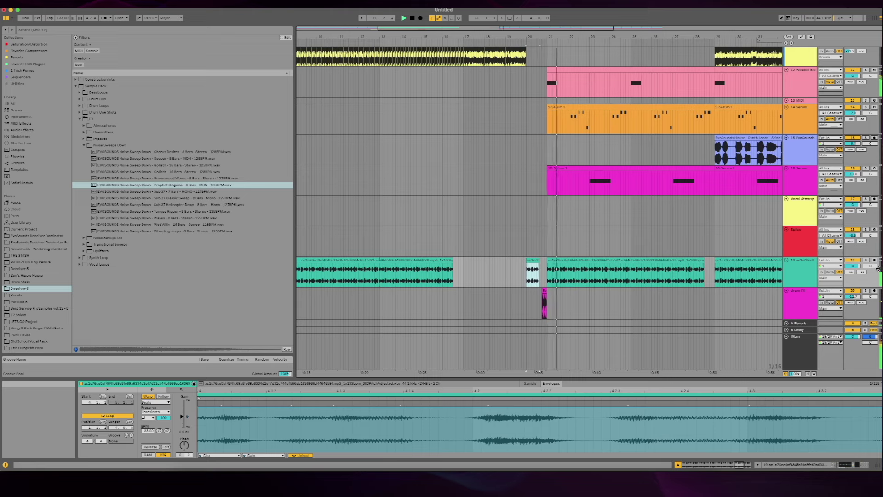
click(853, 266)
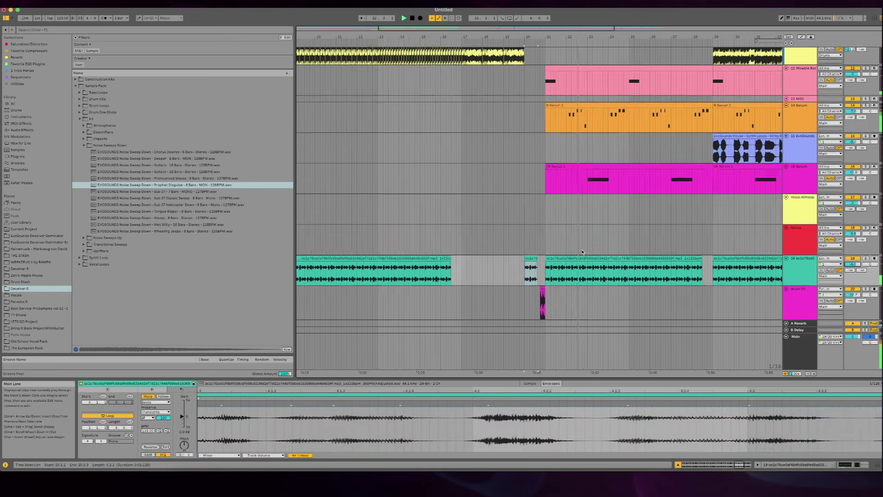
click(578, 223)
key(Delete)
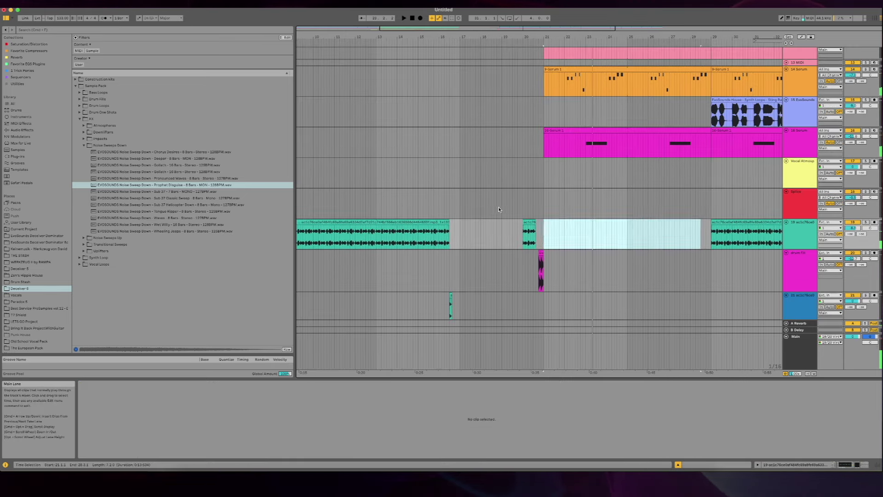
Step: Copy the vocal clip from bar 29 to bar 21 and shorten the copy to half a bar
scroll(578, 223, right, 3)
scroll(578, 224, up, 1)
click(671, 238)
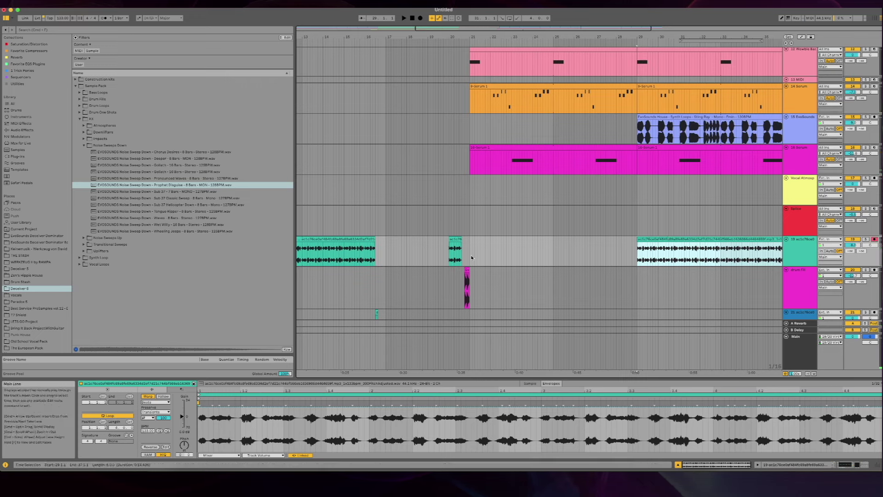
click(472, 258)
key(super+v)
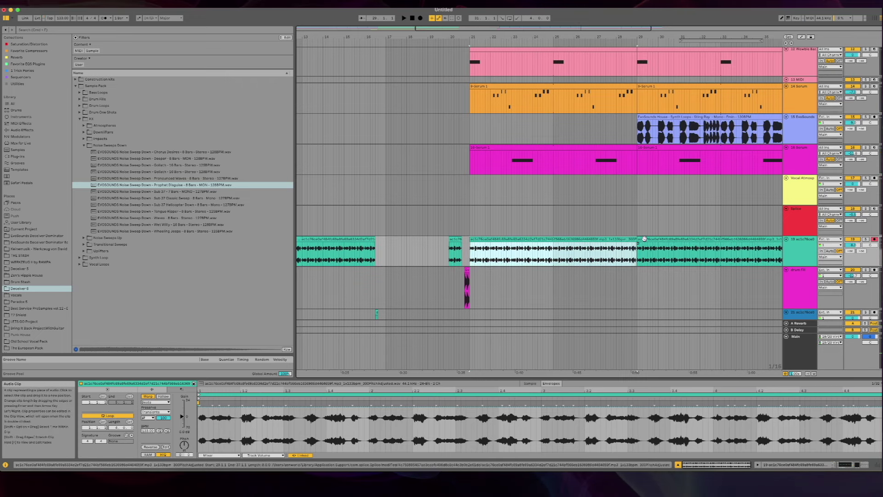
drag(637, 251, 480, 251)
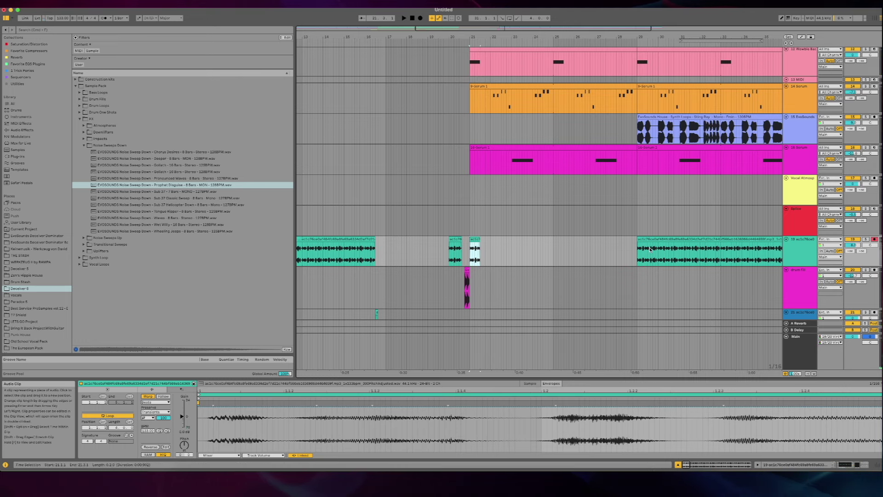
Step: Move the blue vocal effect track directly below the main vocal track and group the two as Vocal stuff
scroll(650, 250, down, 3)
scroll(713, 250, left, 5)
click(781, 251)
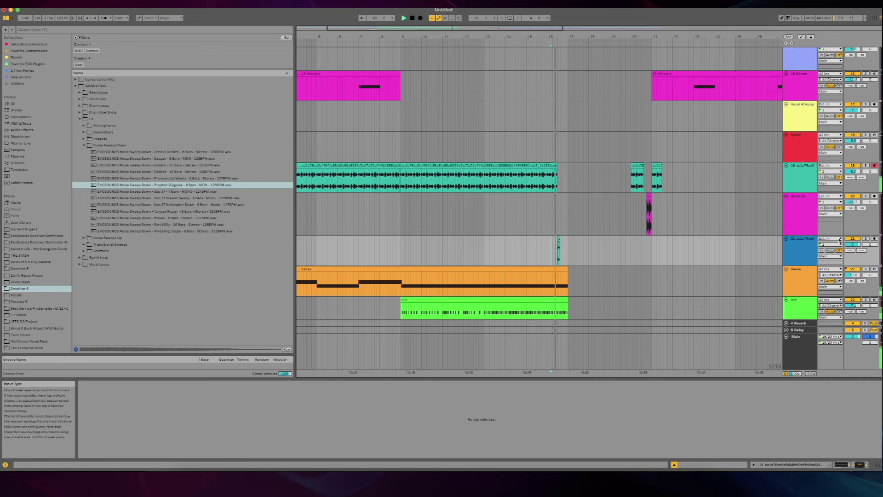
drag(799, 239, 800, 195)
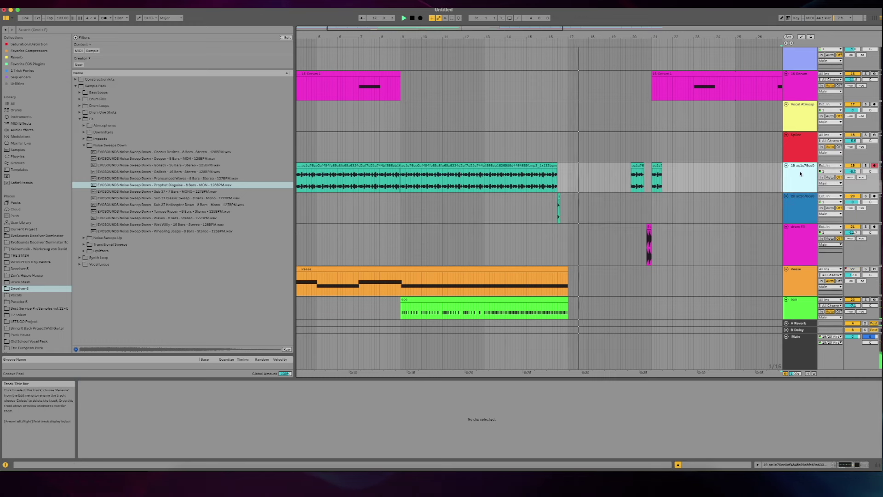
key(super+g)
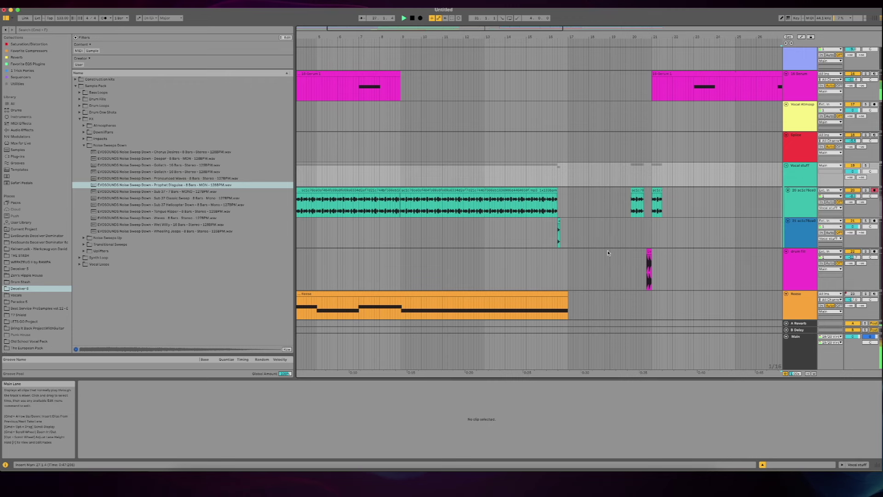
Step: Move the short vocal clip at bar 21 onto the blue Echo vocal track and insert a new audio track below it
click(547, 237)
click(790, 229)
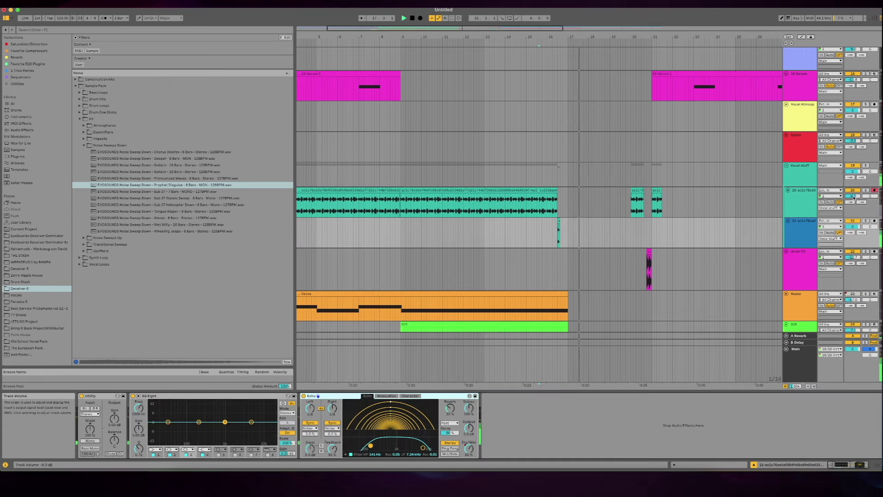
scroll(639, 189, up, 3)
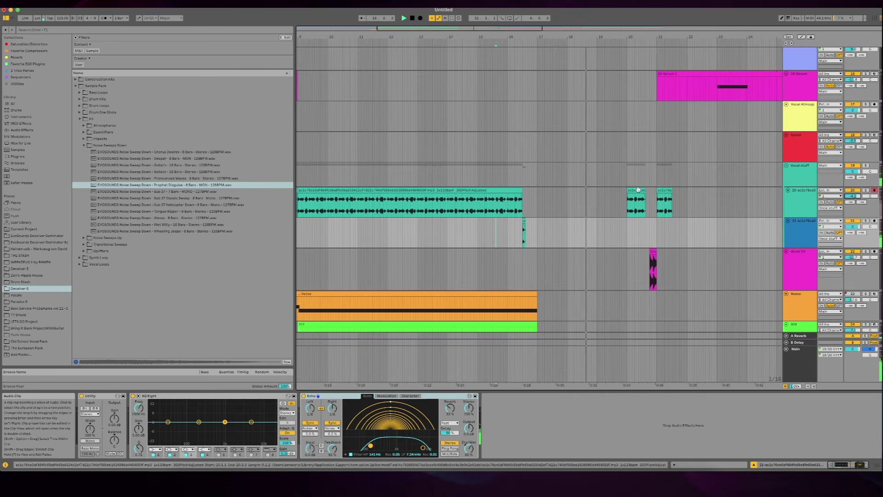
drag(665, 190, 665, 233)
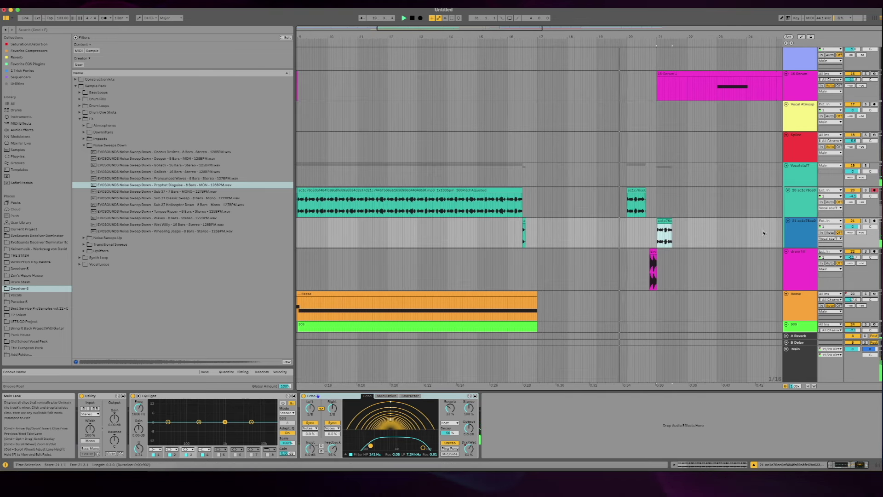
click(798, 234)
key(super+t)
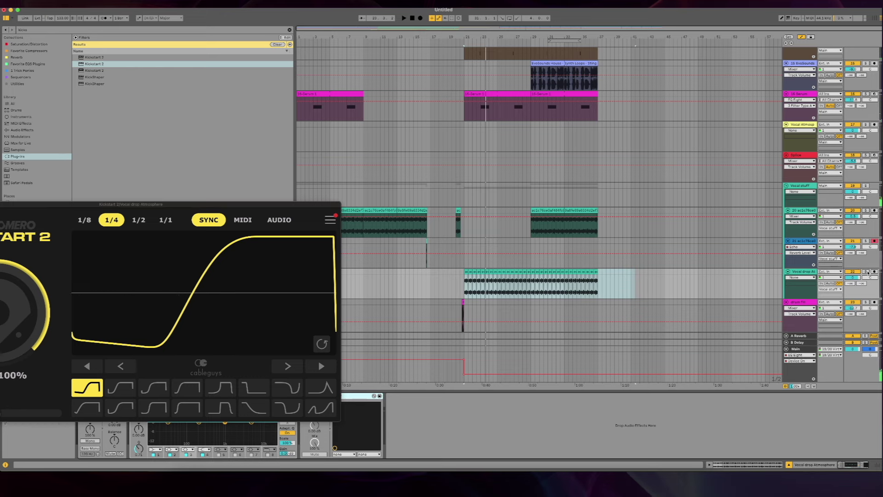
Step: Solo the Vocal drop Atmosphere track, play it from bar 21 and close the Kickstart 2 window
click(866, 272)
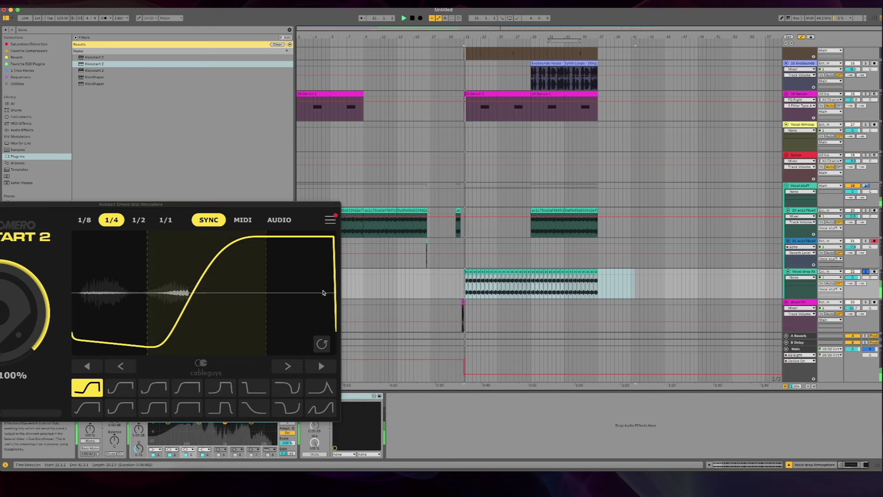
drag(124, 204, 317, 215)
click(118, 215)
Step: Find DS Tantra 2 among the plug-ins, add it to the Vocal drop Atmosphere track and place it before Kickstart 2
click(290, 30)
text(tantra)
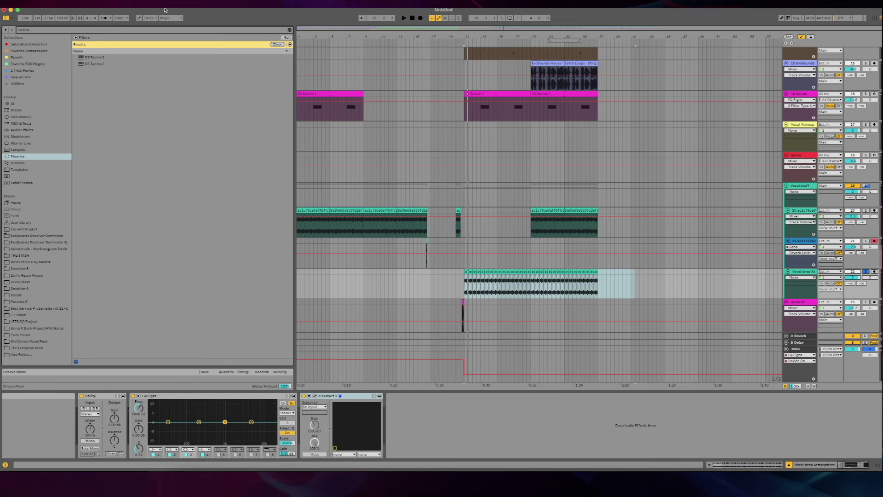
click(91, 65)
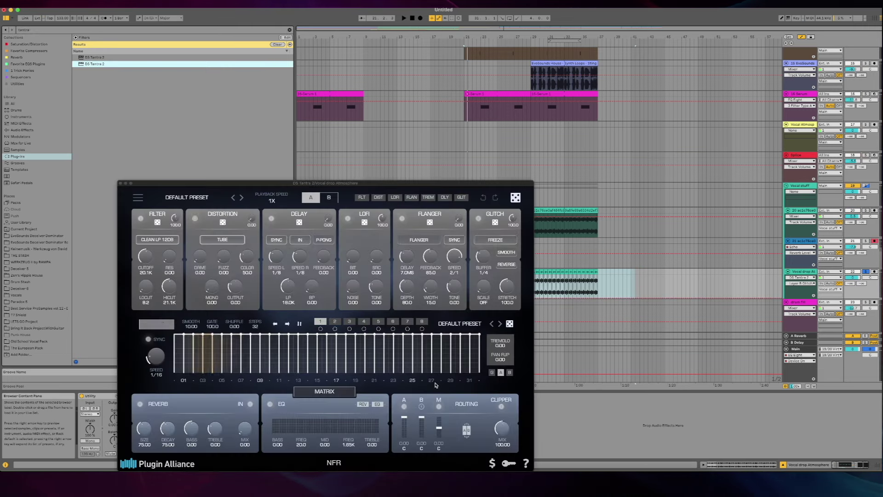
drag(399, 181, 423, 82)
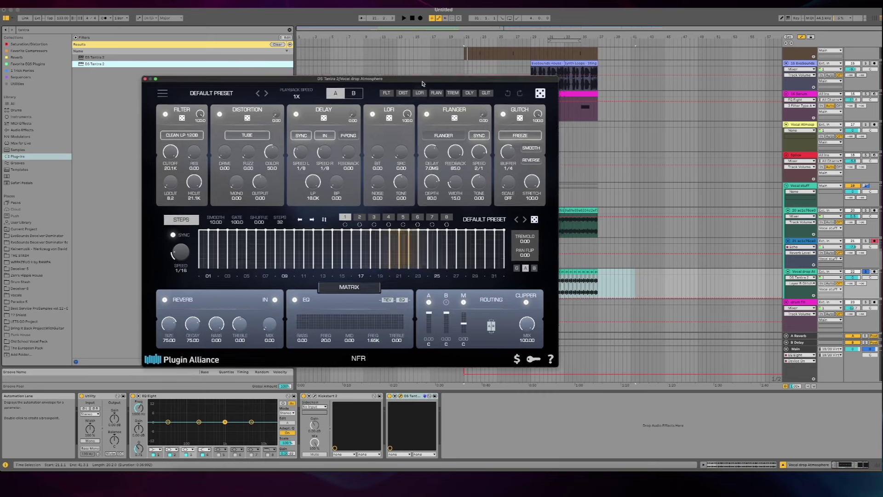
drag(307, 416, 308, 416)
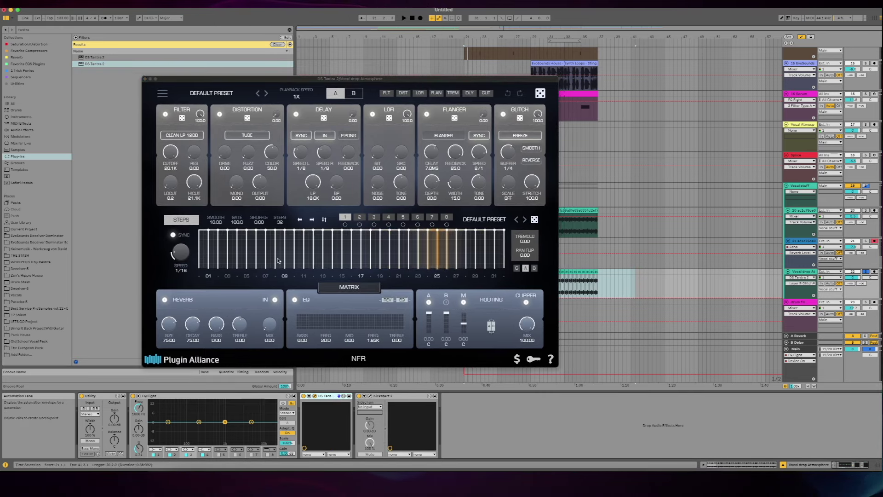
Step: Load Tantra's FLT Polar Wind preset from the XP 2 set, play the drop and adjust the Vocal drop Atmosphere track's volume
click(211, 93)
mouse_move(249, 168)
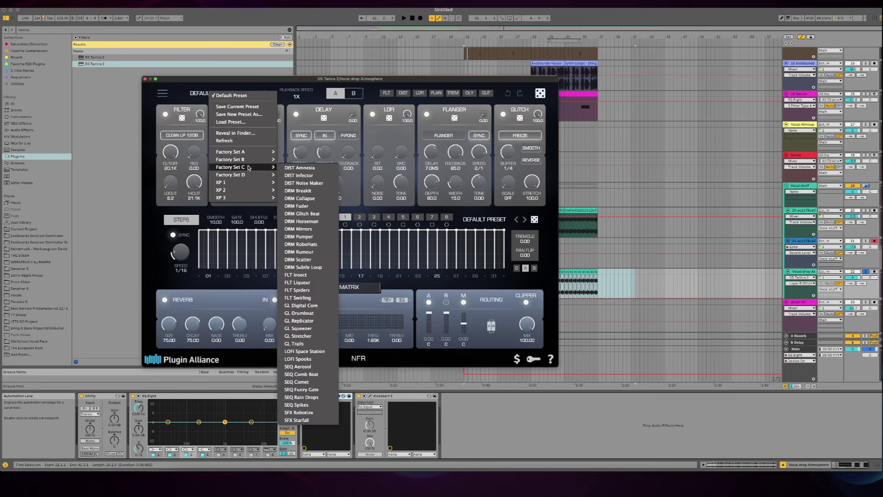
mouse_move(249, 190)
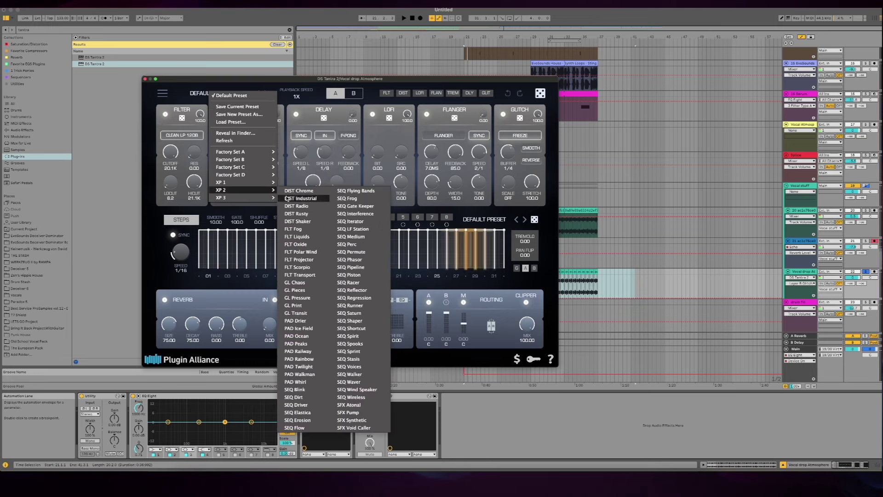
click(310, 252)
key(space)
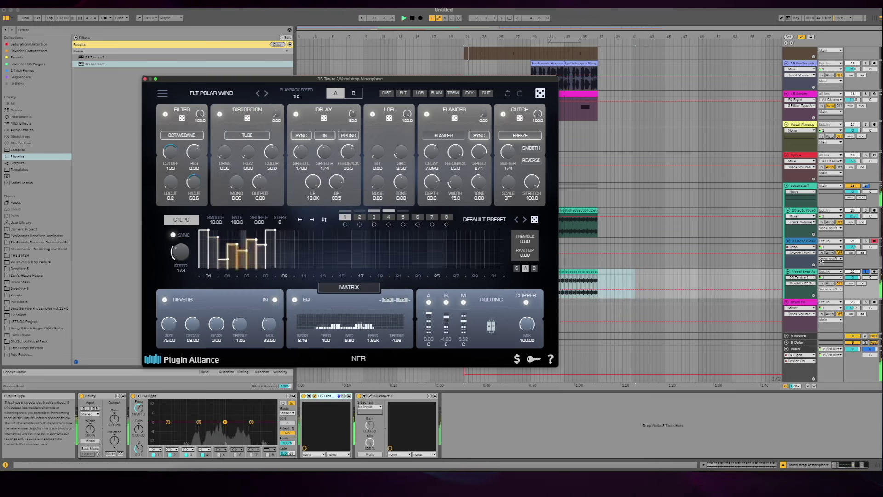
click(854, 278)
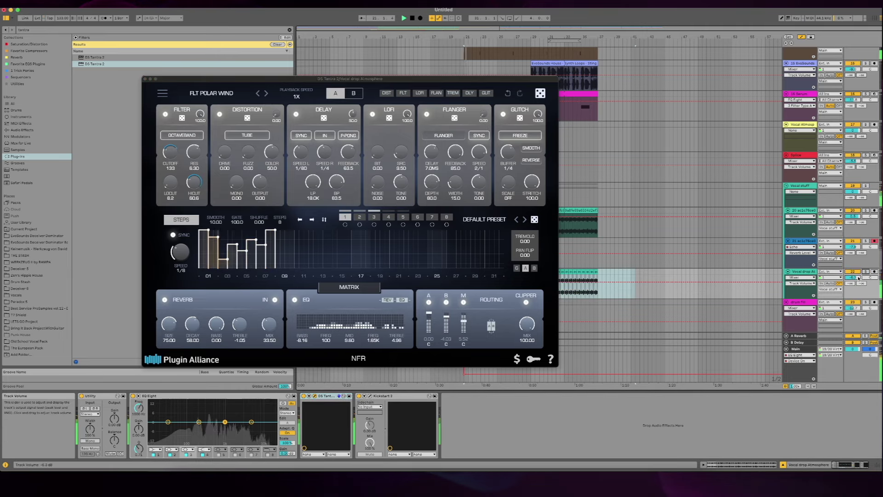
Step: Audition the Tantra presets following FLT Polar Wind and return to FLT Projector
click(266, 95)
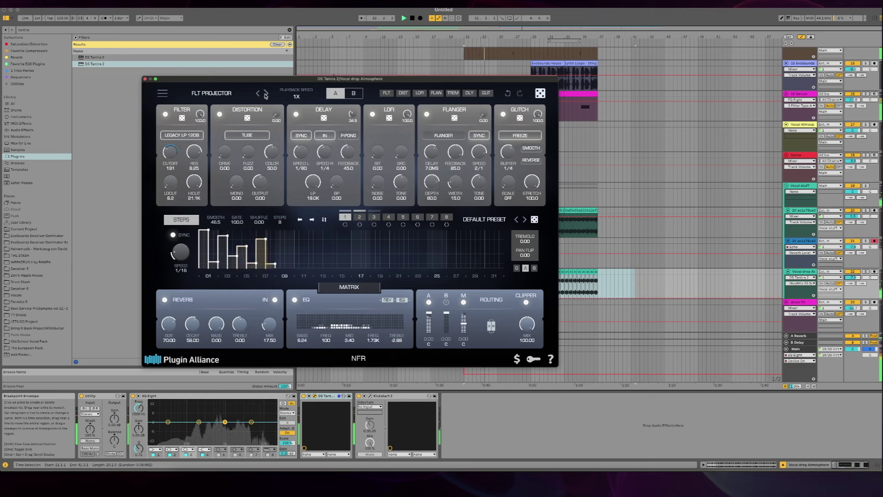
click(265, 95)
click(258, 95)
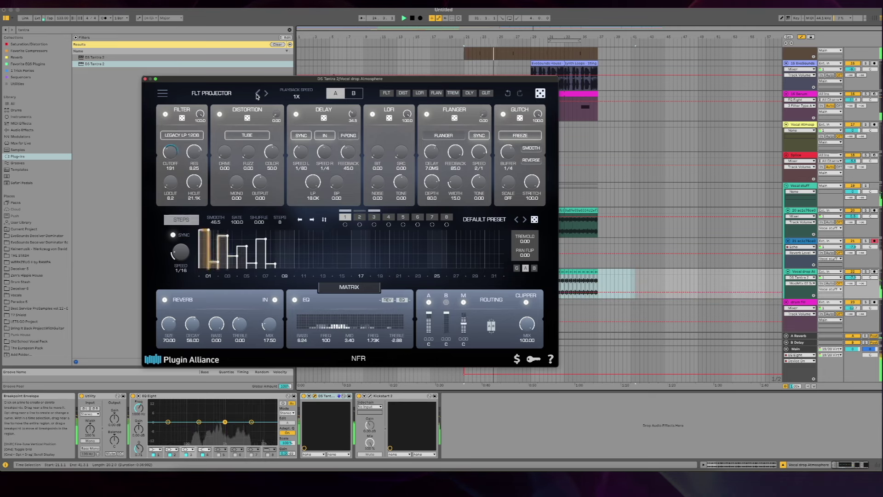
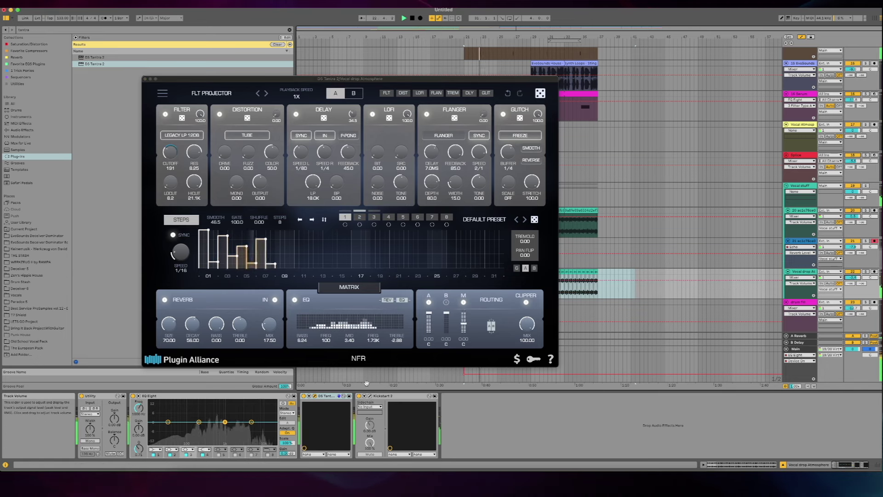
Step: Enable a low cut in the Vocal drop Atmosphere track's EQ Eight and audition the Tantra presets from FLT Scorpio through GL Print
click(169, 449)
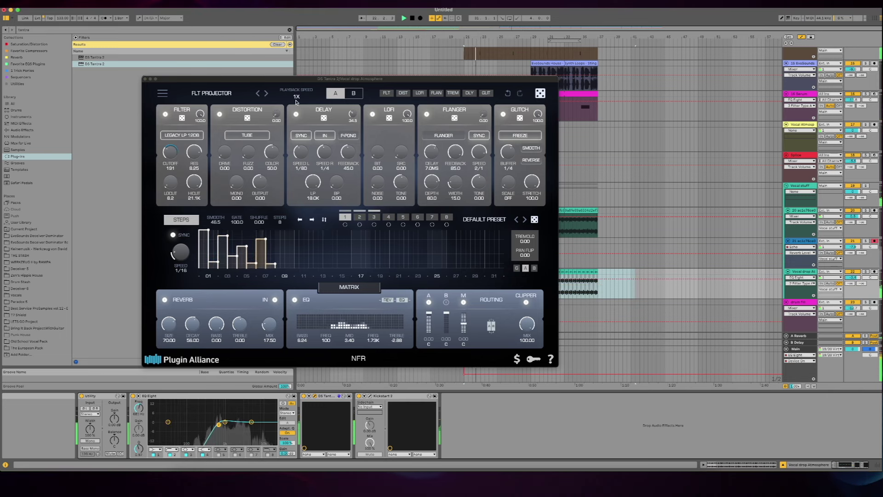
click(267, 95)
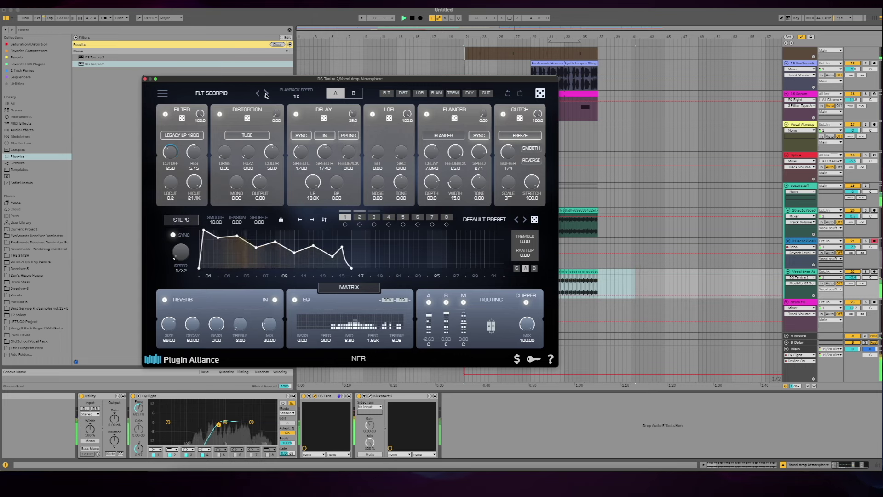
click(266, 94)
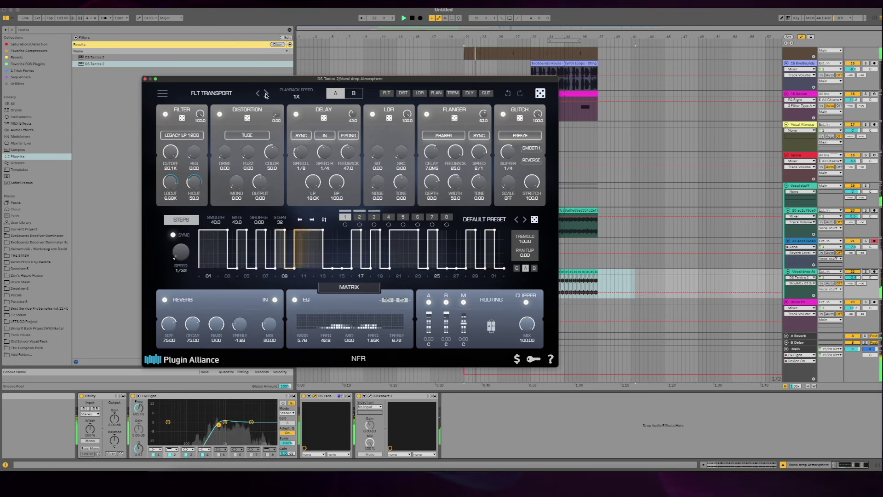
click(266, 94)
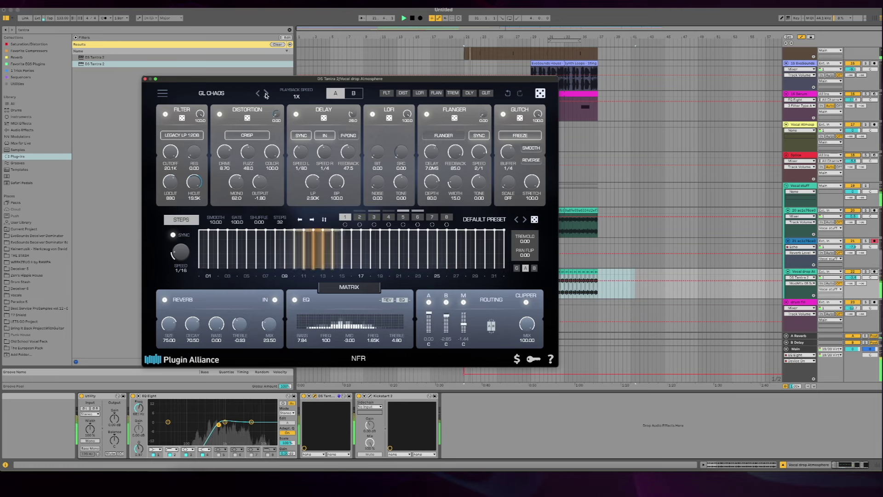
click(267, 94)
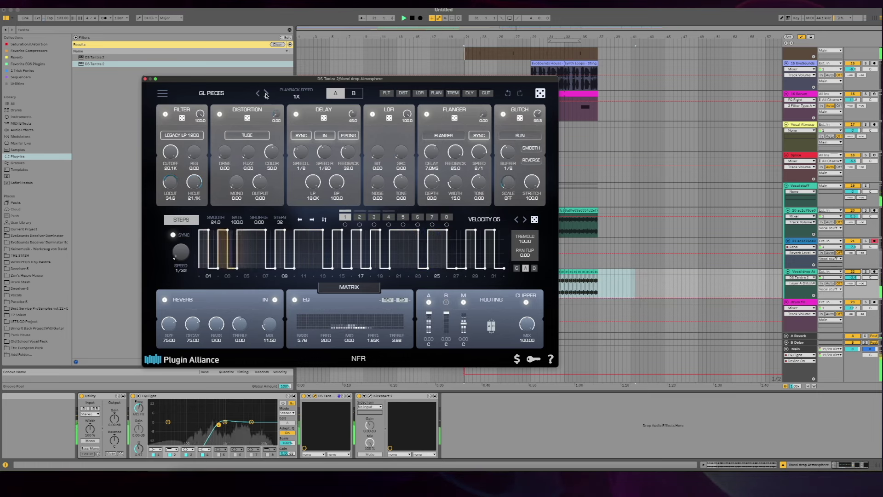
click(266, 95)
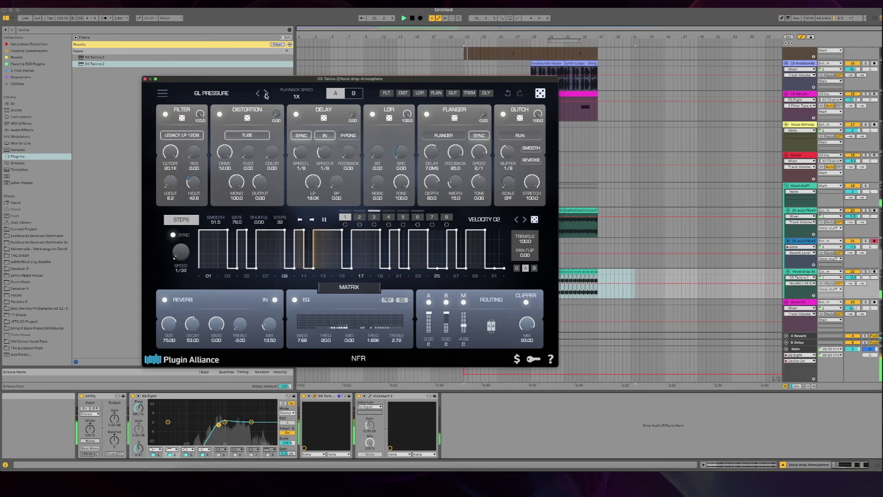
click(266, 95)
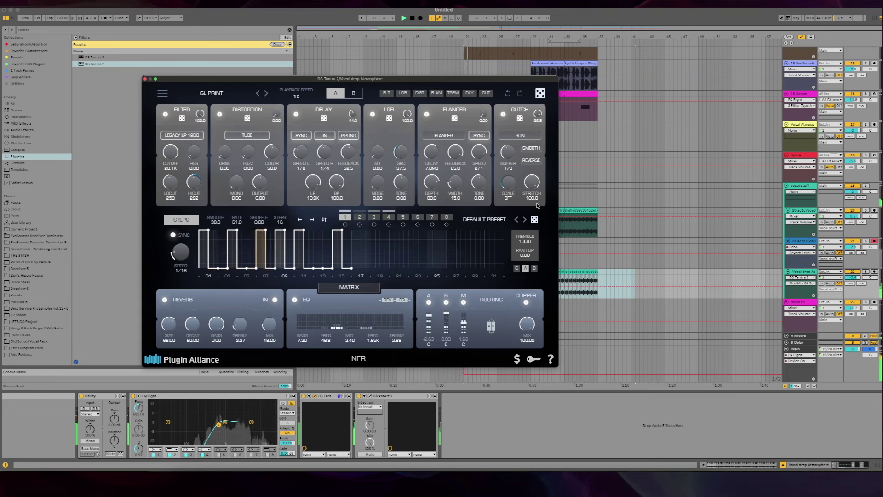
Step: Solo the Vocal drop Atmosphere track, load Tantra's GL Transit preset and close the plug-in window
click(866, 272)
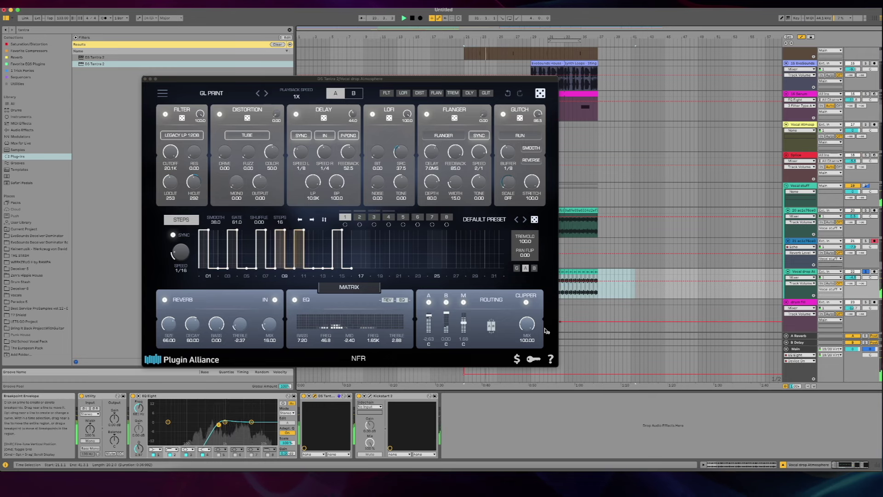
click(266, 94)
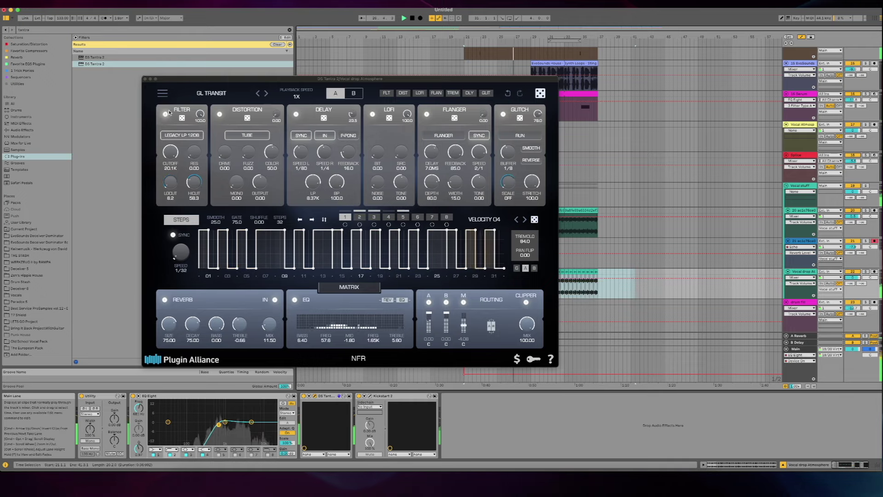
click(144, 78)
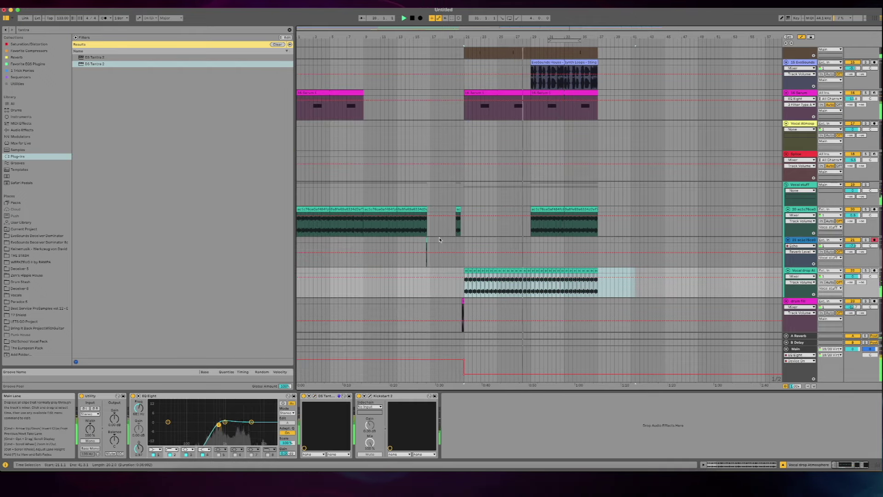
Step: Copy the kick clip spanning bars 21 to 29 and paste it at bar 9 on the kick track
click(439, 240)
click(360, 193)
scroll(361, 195, up, 10)
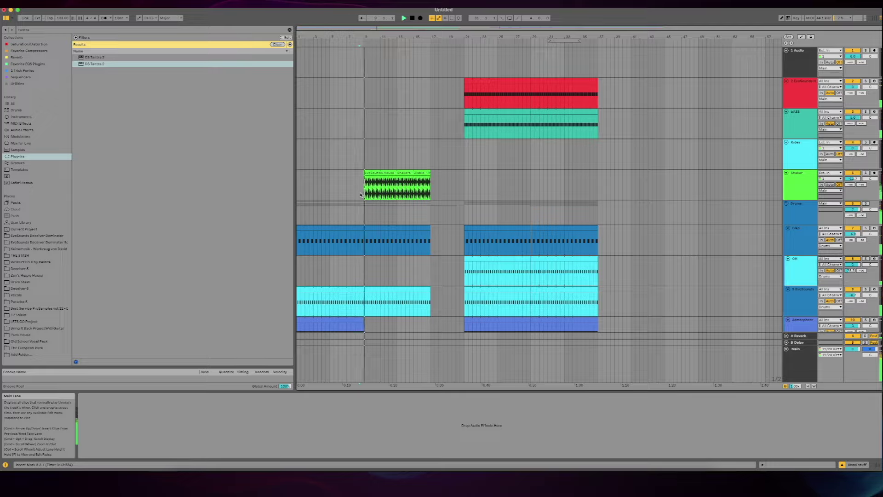
scroll(361, 194, down, 10)
scroll(361, 194, up, 5)
scroll(361, 194, up, 10)
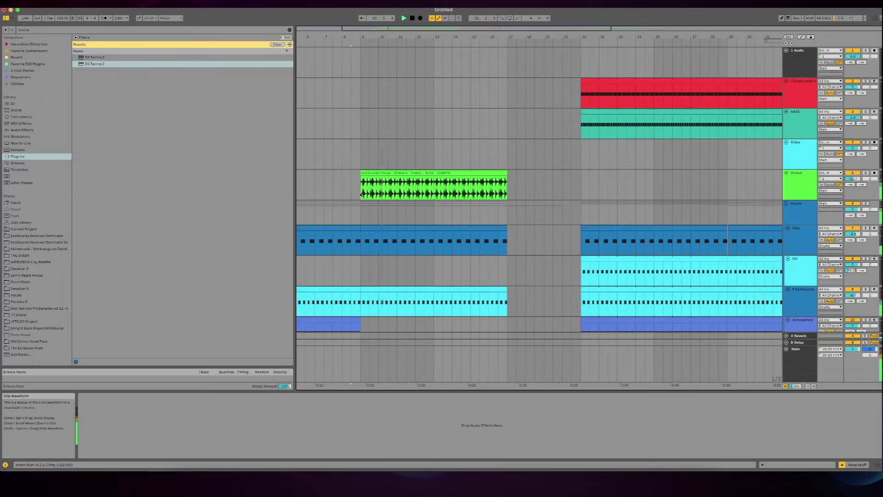
click(641, 80)
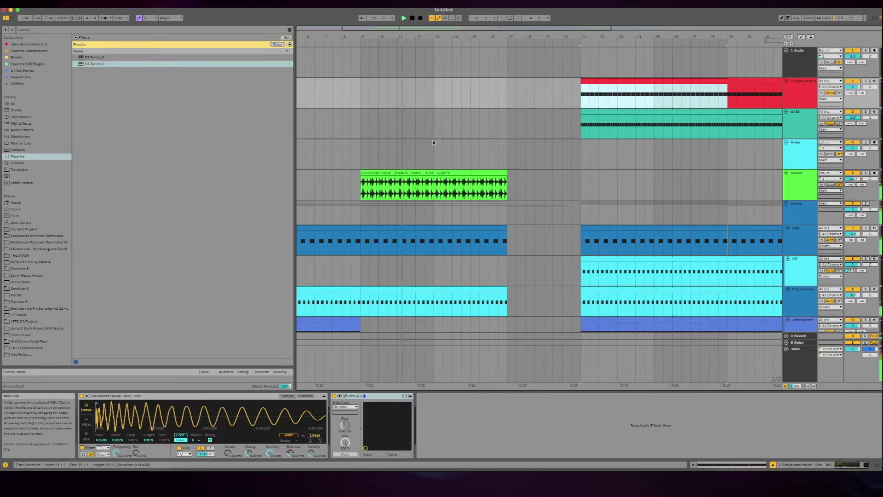
scroll(380, 112, left, 5)
click(448, 101)
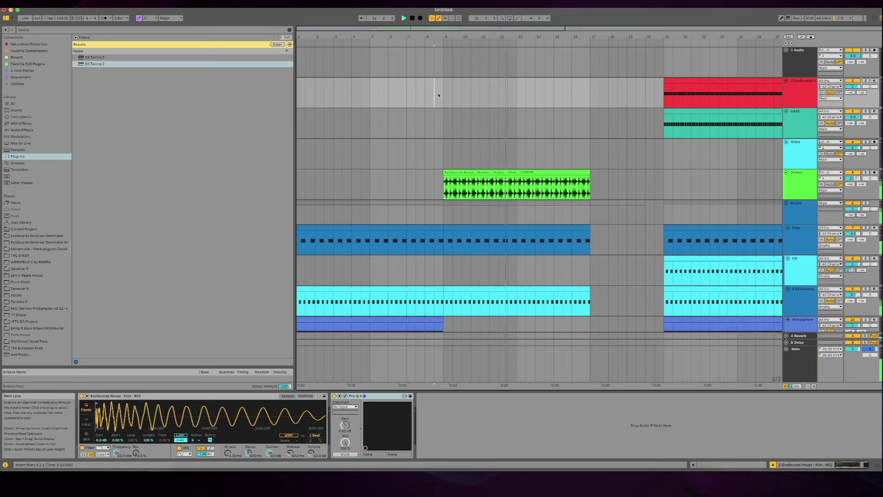
key(super+v)
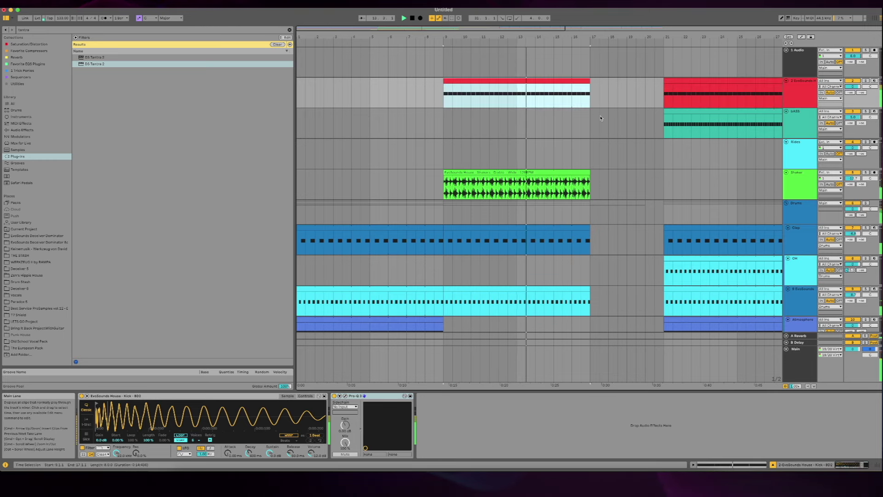
Step: Consolidate the pasted kick clip across bars 9 to 17 and play it from bar 9
double_click(576, 81)
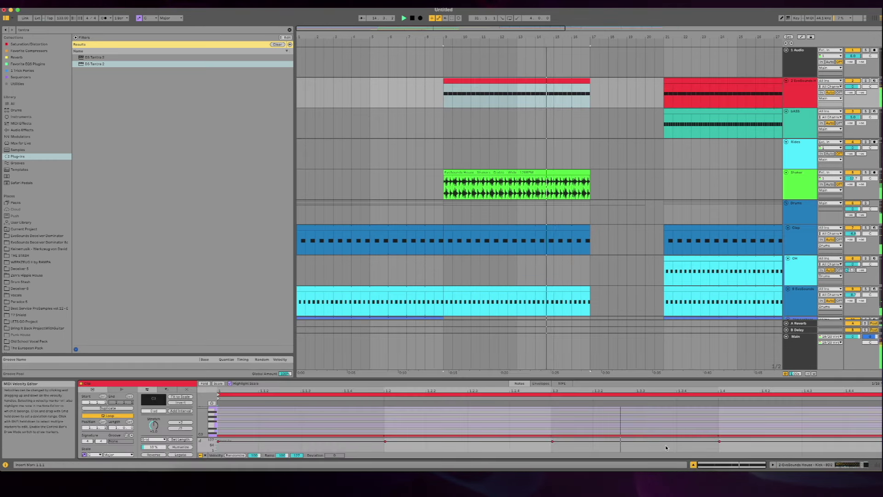
key(space)
click(533, 81)
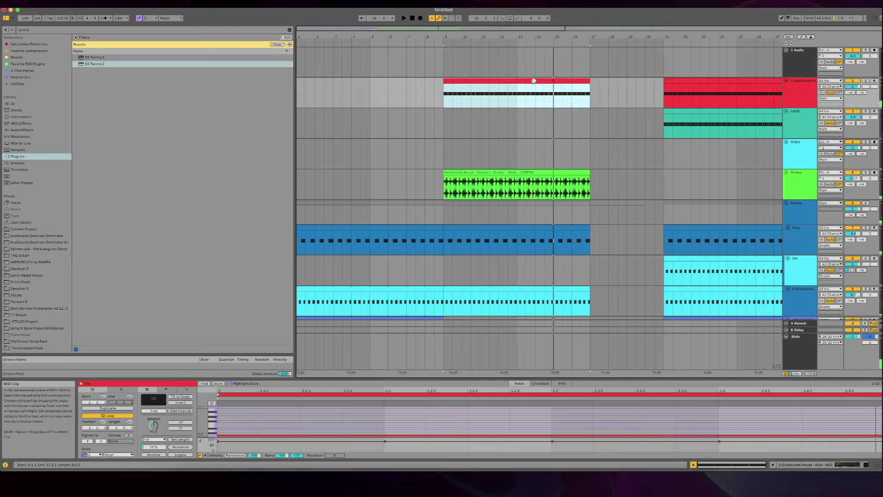
key(space)
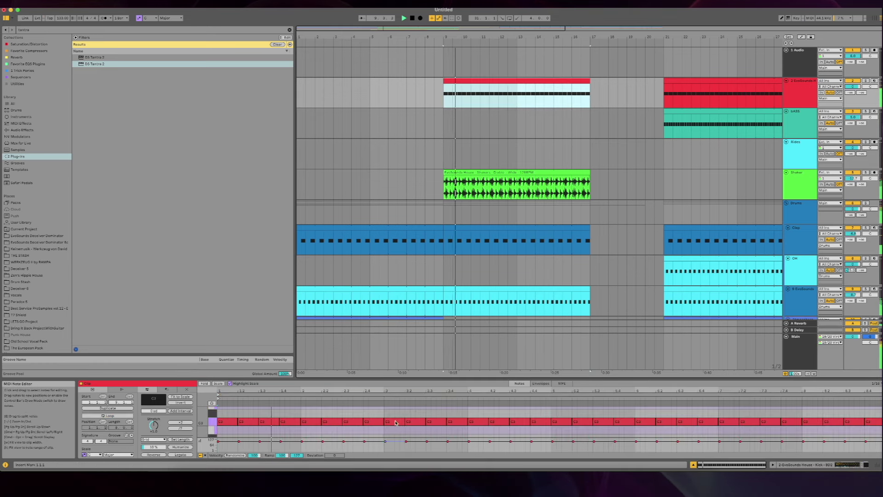
Step: Find EQ Eight among the audio effects and add it to the kick track after Pro-Q 3
click(795, 97)
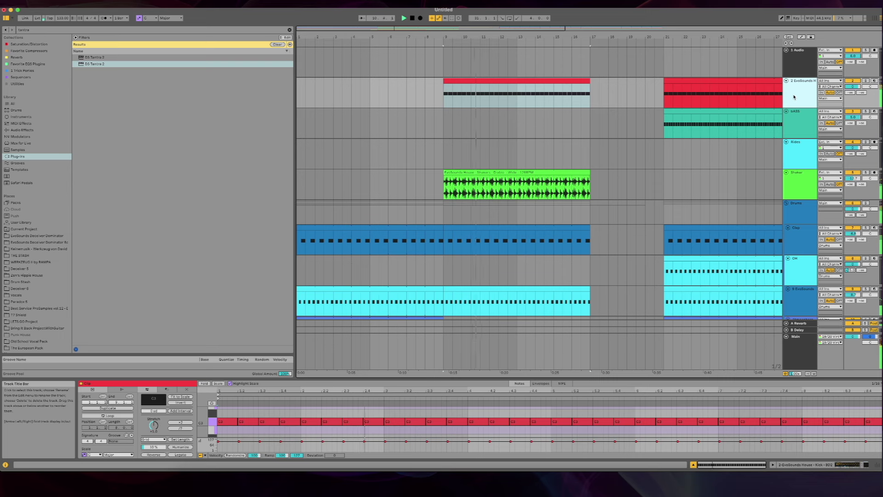
click(794, 97)
click(303, 397)
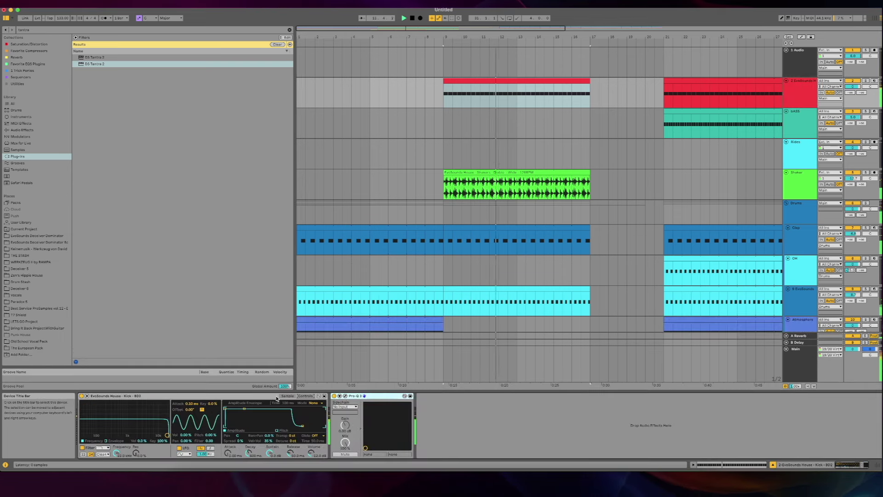
key(super+f)
text(eq)
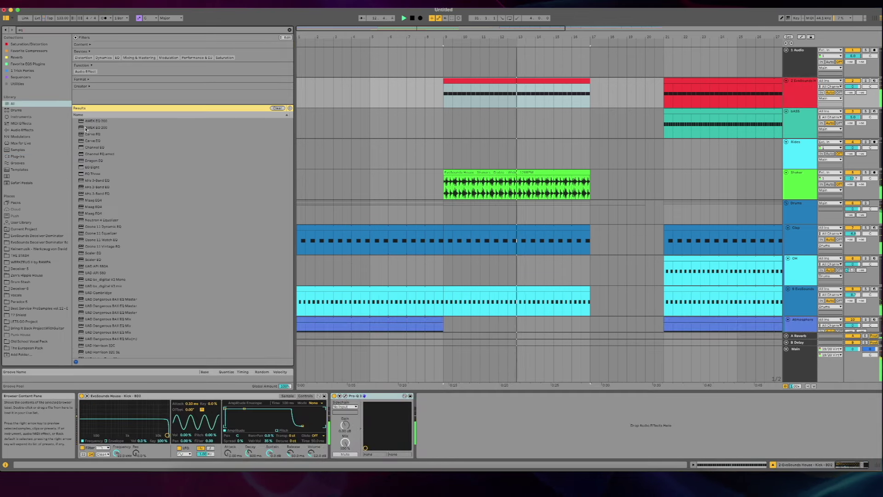
click(22, 130)
click(94, 78)
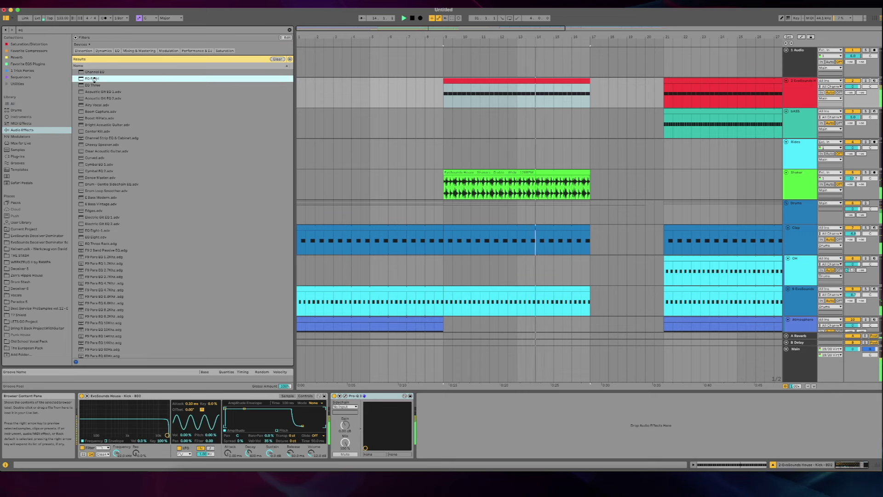
double_click(94, 79)
Step: Shape a low cut in the kick track's EQ Eight and restart playback from bar 9
key(space)
click(458, 449)
click(459, 415)
key(space)
Step: Automate Device On for the kick track's EQ Eight so it is active from bar 9 to bar 17
key(a)
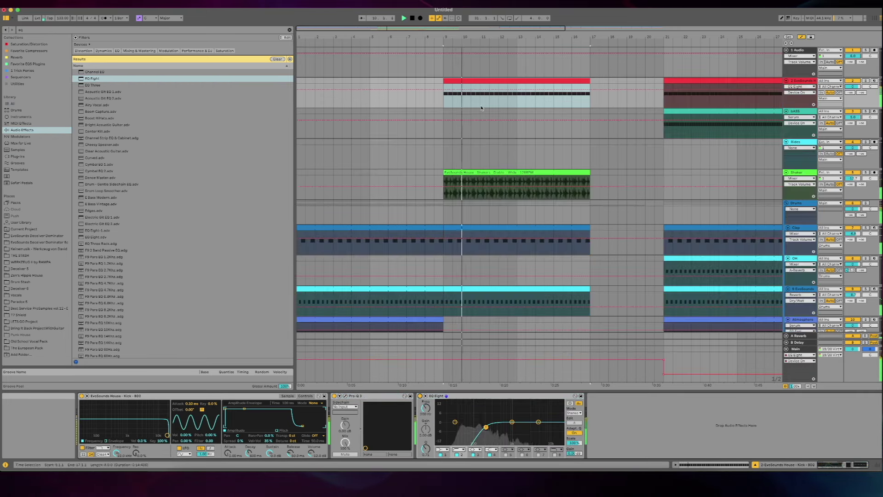
drag(444, 89, 445, 102)
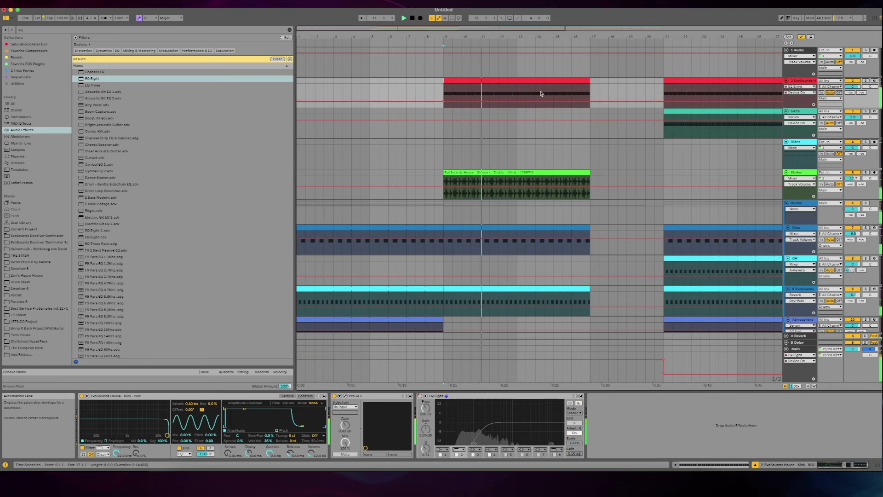
click(590, 102)
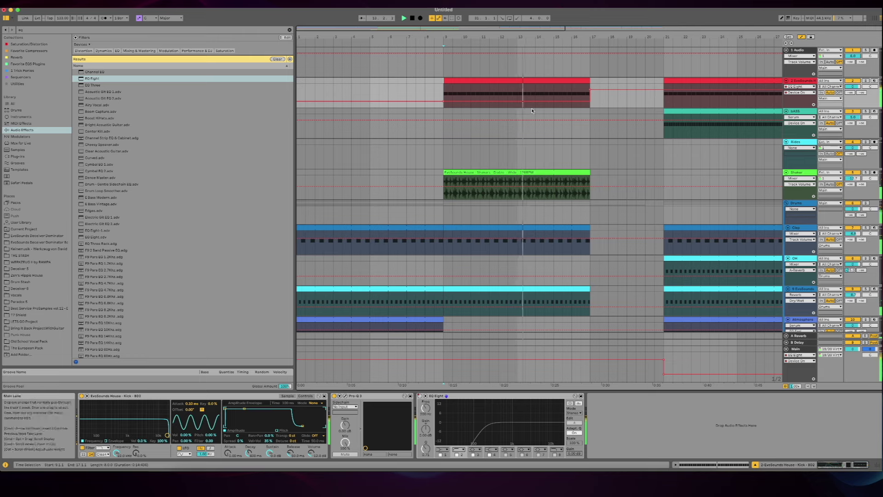
click(445, 104)
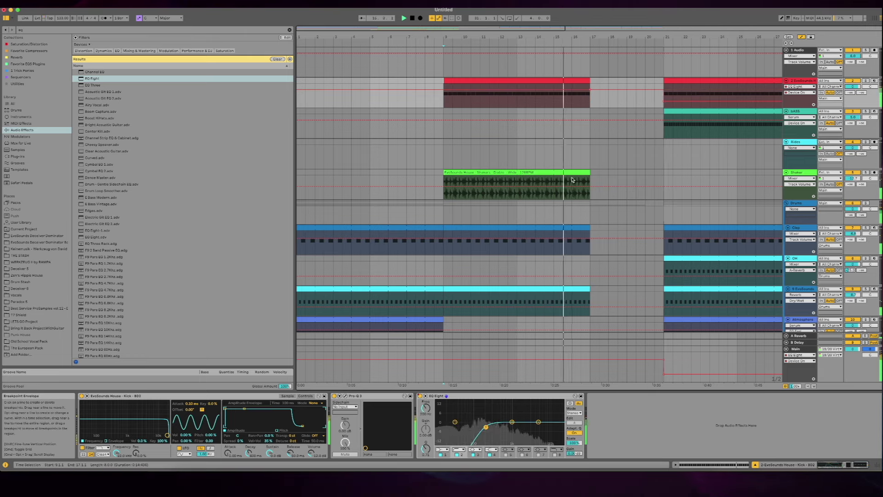
Step: Examine the EQ Eight frequency automation on the track 11 synth loop between the break and bar 29
scroll(573, 173, down, 10)
scroll(573, 173, down, 15)
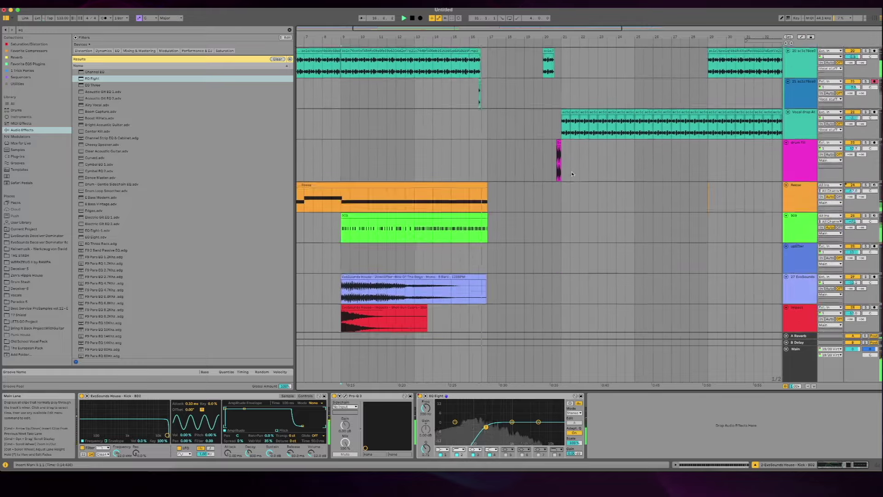
click(601, 208)
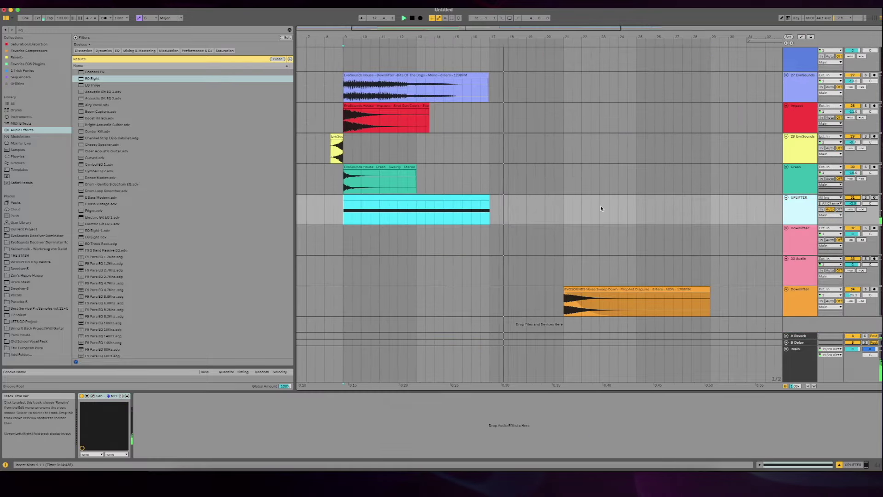
scroll(575, 209, up, 20)
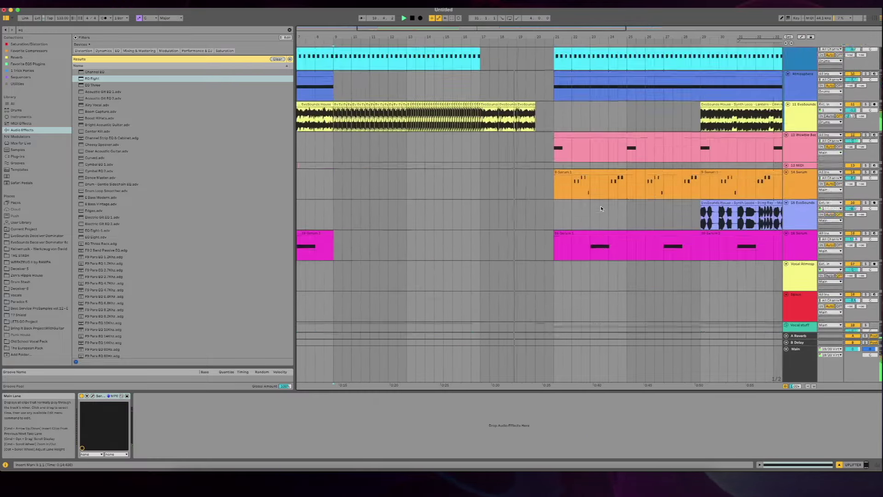
click(550, 209)
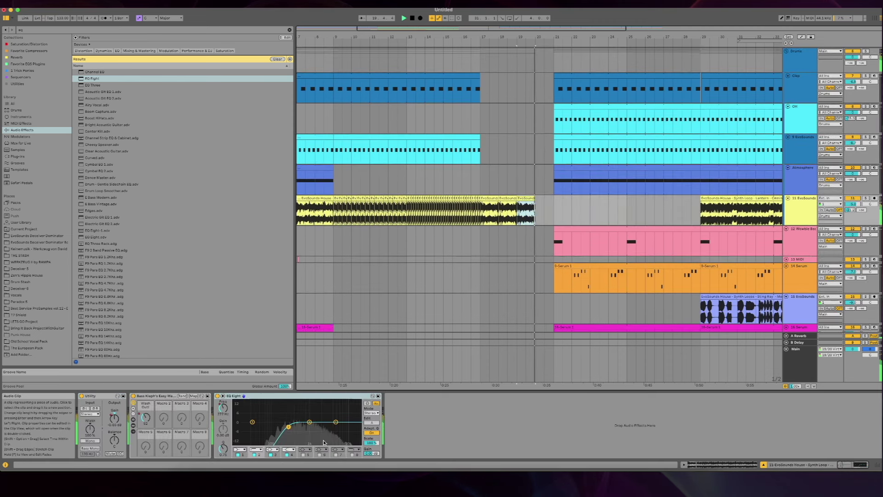
right_click(224, 408)
click(241, 410)
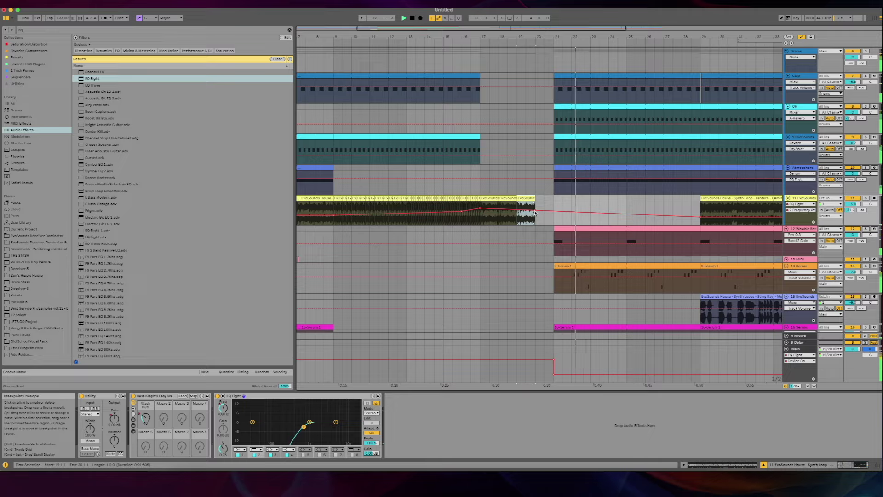
scroll(535, 213, right, 3)
key(a)
scroll(522, 218, up, 3)
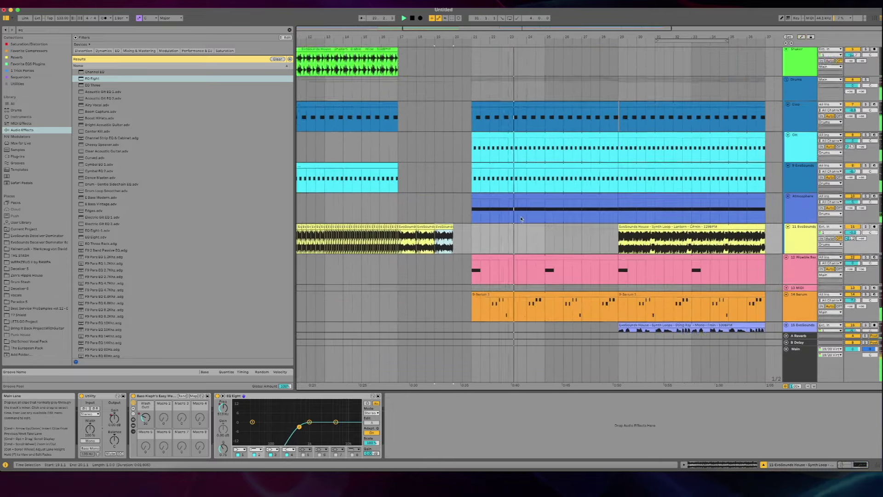
scroll(521, 219, down, 5)
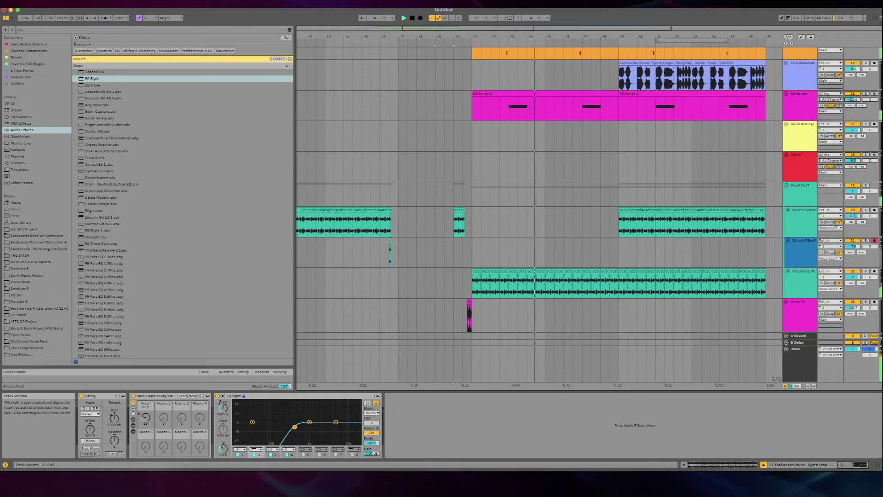
scroll(626, 164, up, 10)
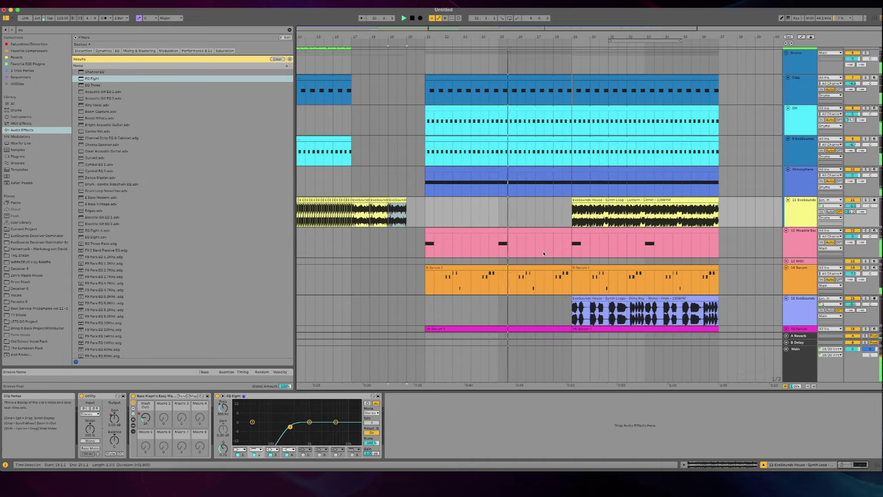
Step: Automate Device On for the main track's EQ Eight so it is active from bar 28 to bar 29
click(531, 264)
click(530, 272)
scroll(526, 270, down, 3)
scroll(565, 268, up, 10)
click(555, 132)
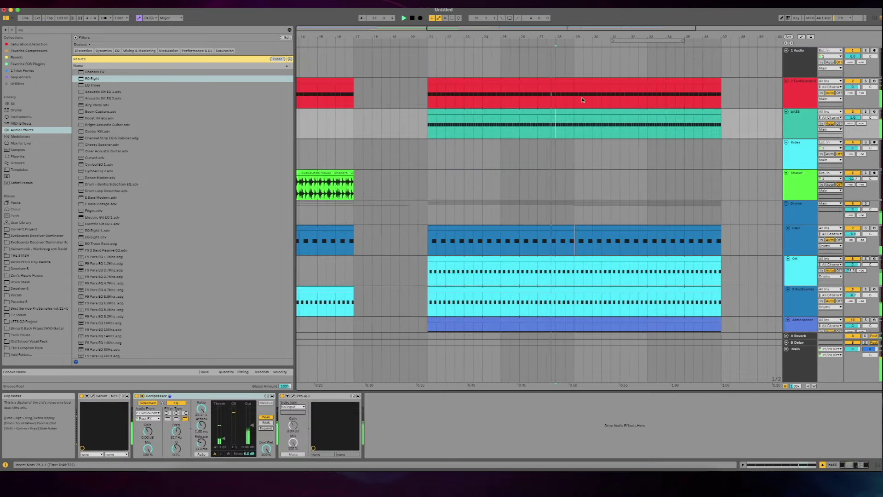
click(793, 368)
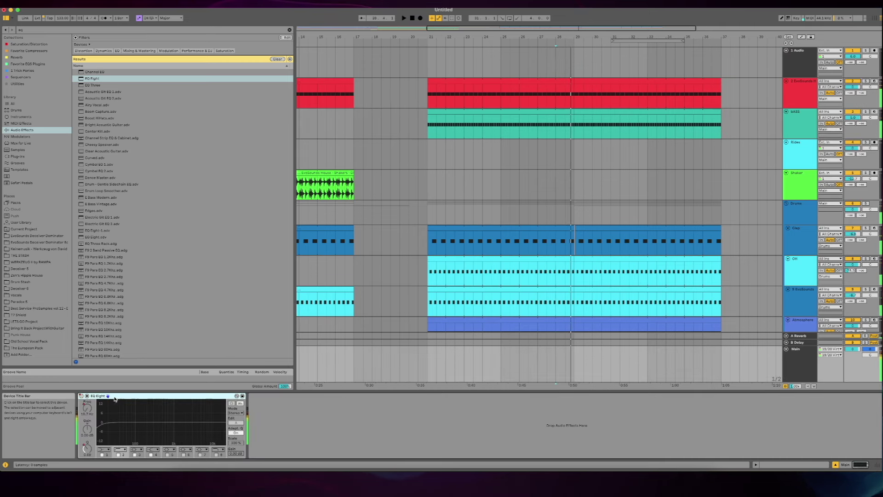
key(a)
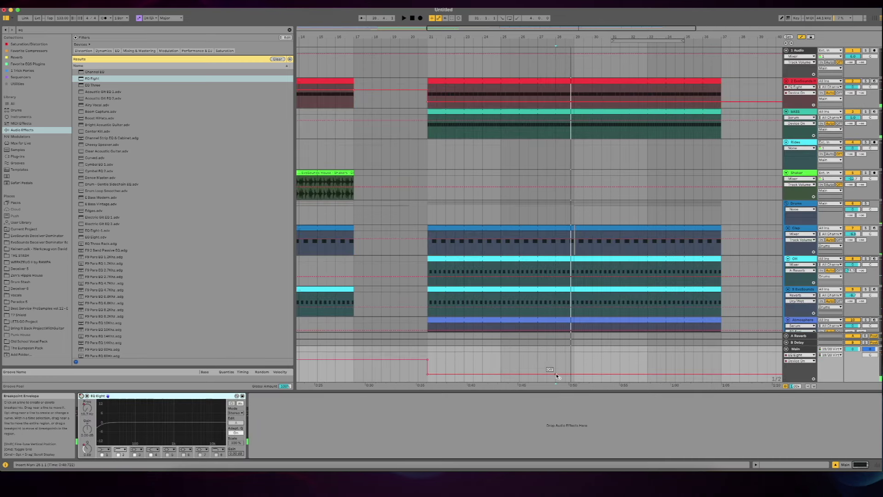
drag(557, 375, 578, 374)
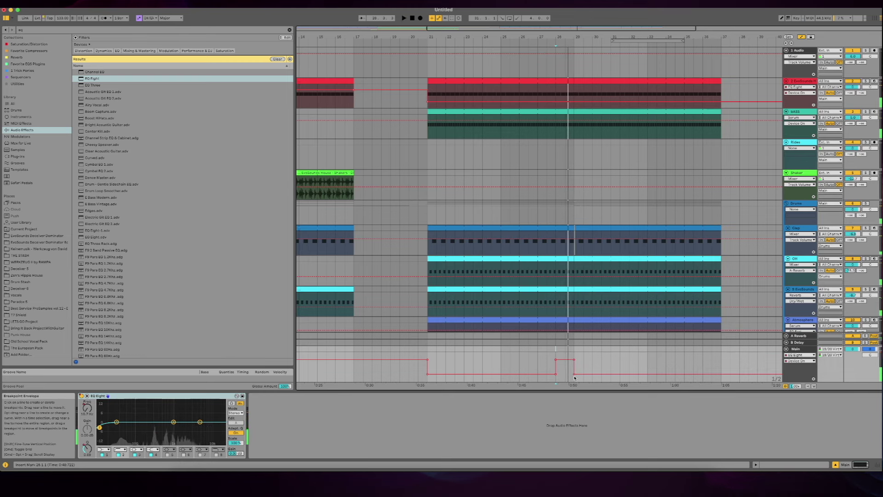
Step: Automate the band 2 frequency of the main track's EQ Eight with a raised, slightly rising section from bar 28 to bar 29
right_click(85, 410)
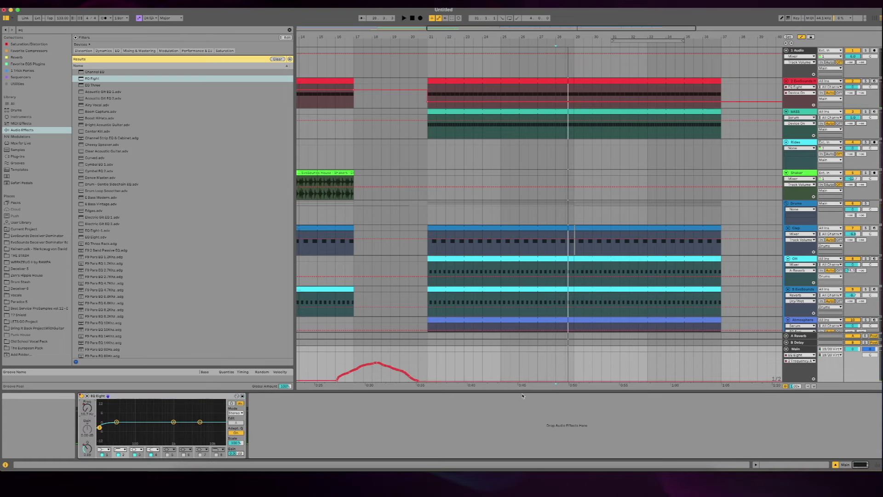
click(556, 381)
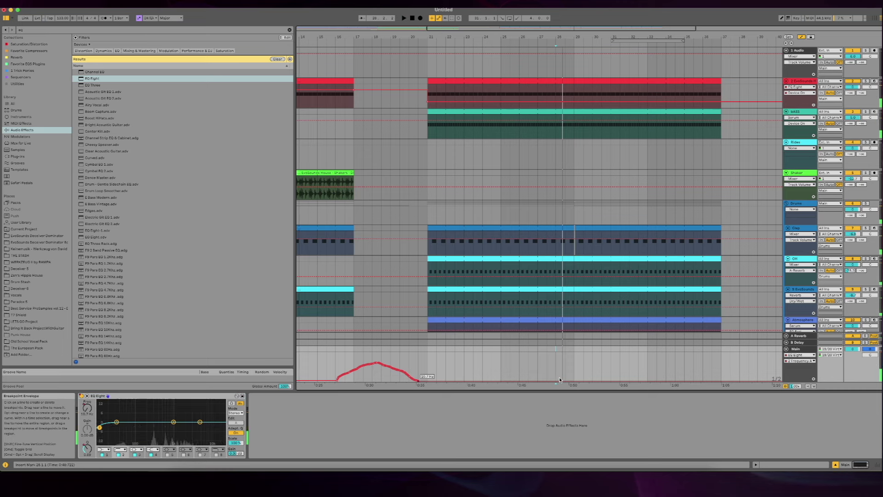
key(space)
drag(557, 381, 555, 370)
key(space)
drag(583, 369, 556, 372)
key(space)
key(space)
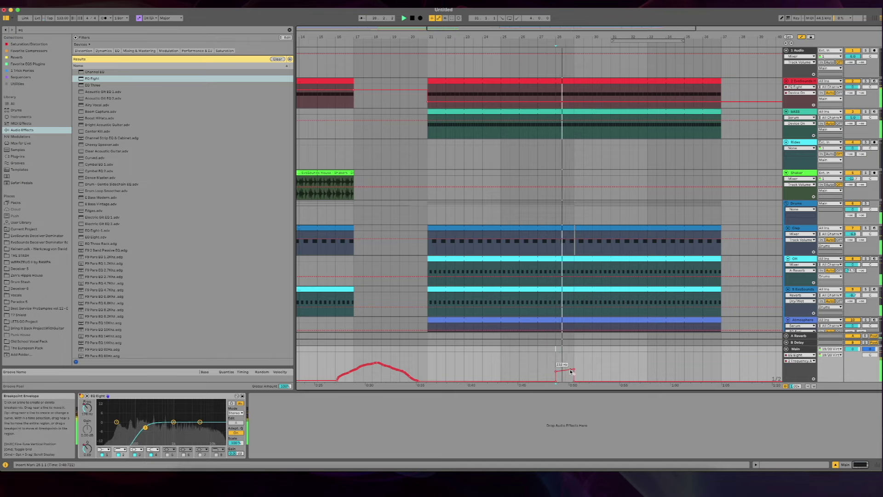
key(a)
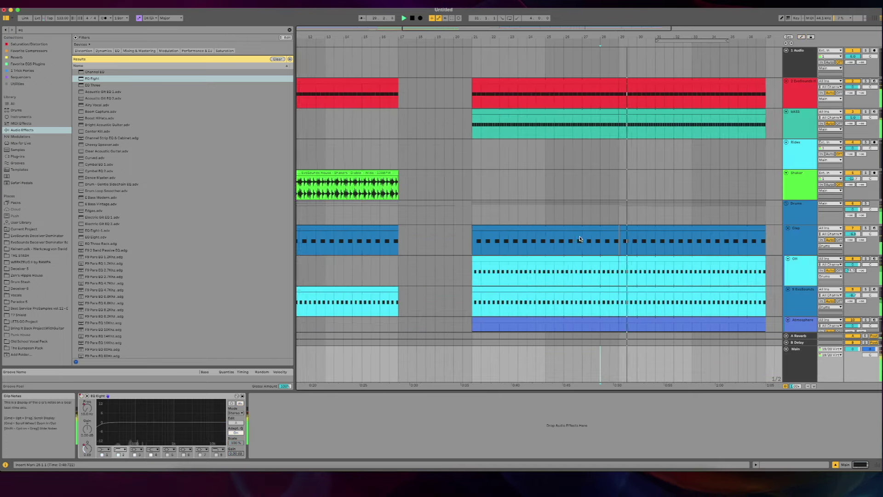
Step: Copy the Sting Ray synth loop clip on track 15 from bar 29 to bar 21
scroll(579, 239, down, 12)
scroll(537, 206, up, 4)
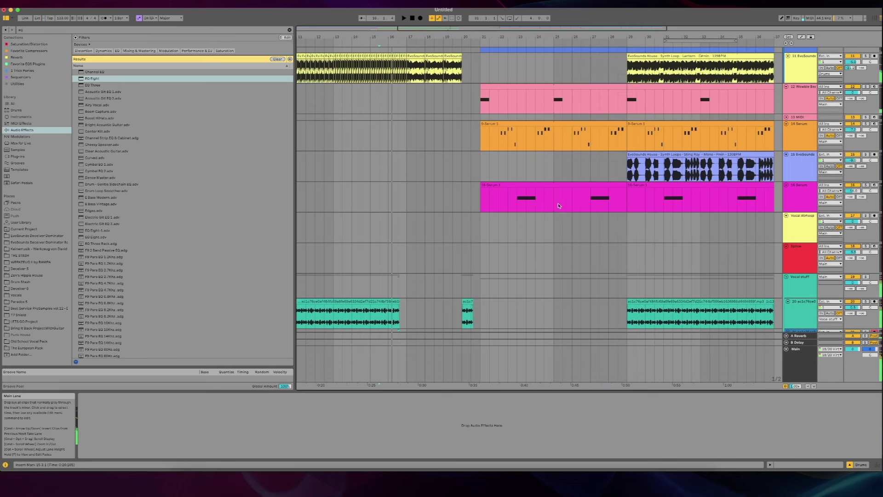
right_click(644, 162)
click(366, 182)
click(380, 150)
key(space)
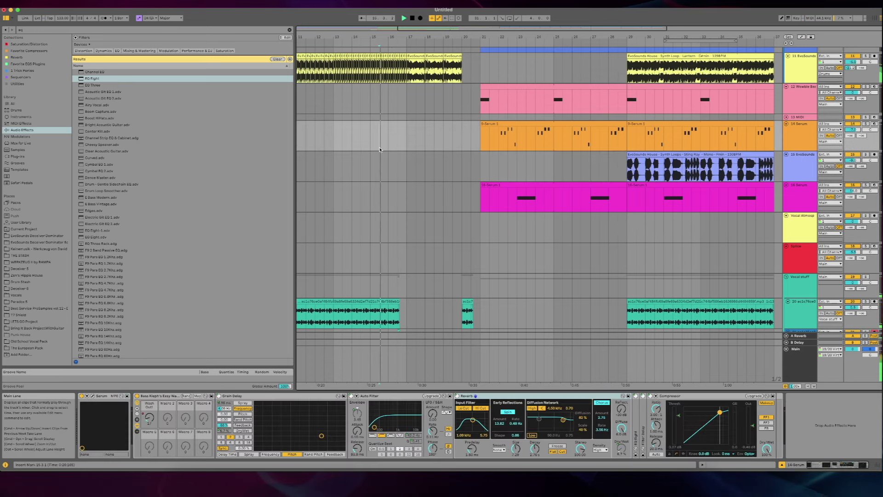
click(483, 164)
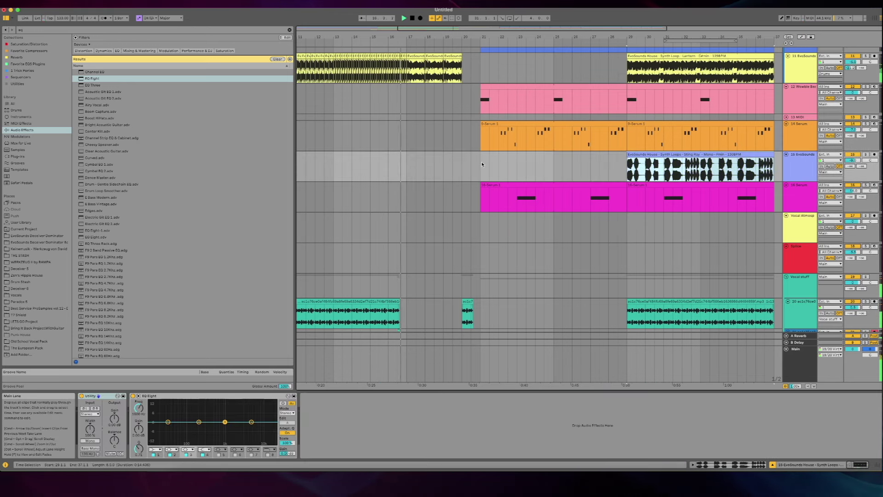
key(super+v)
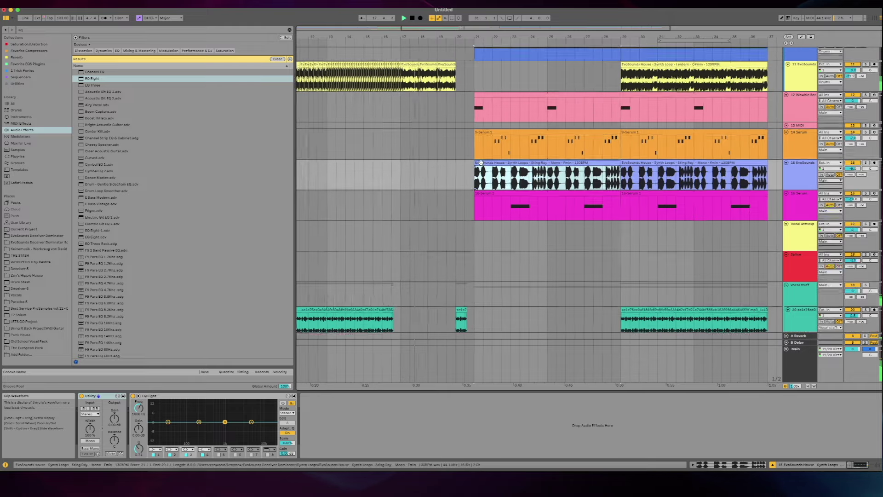
Step: Copy the shaker loop clip and paste it on the Shaker track at bar 29
scroll(482, 164, up, 3)
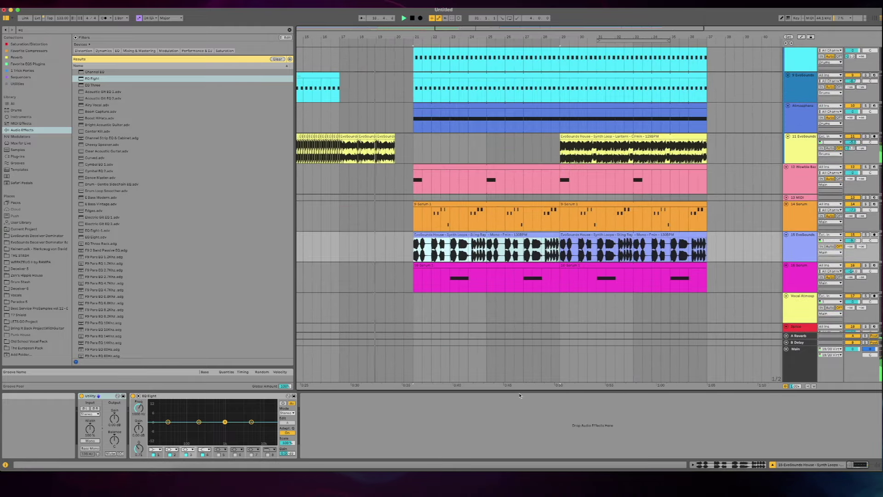
drag(518, 394, 518, 460)
scroll(501, 299, up, 5)
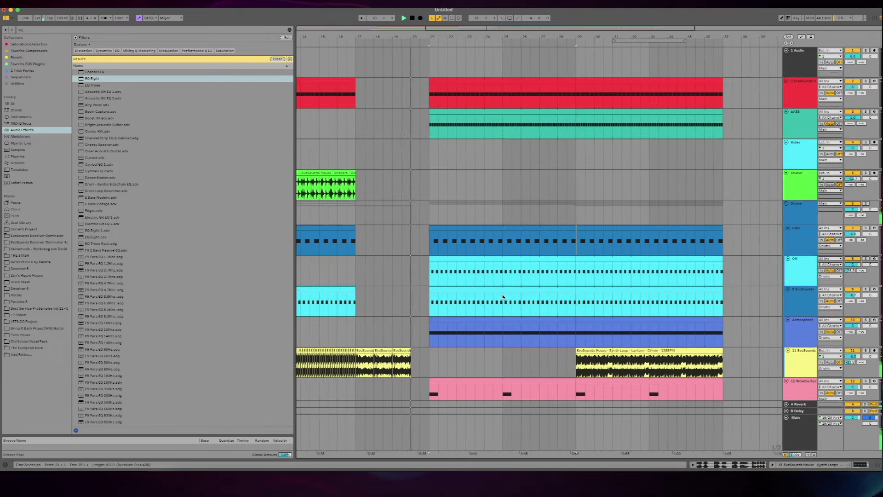
click(343, 172)
click(577, 186)
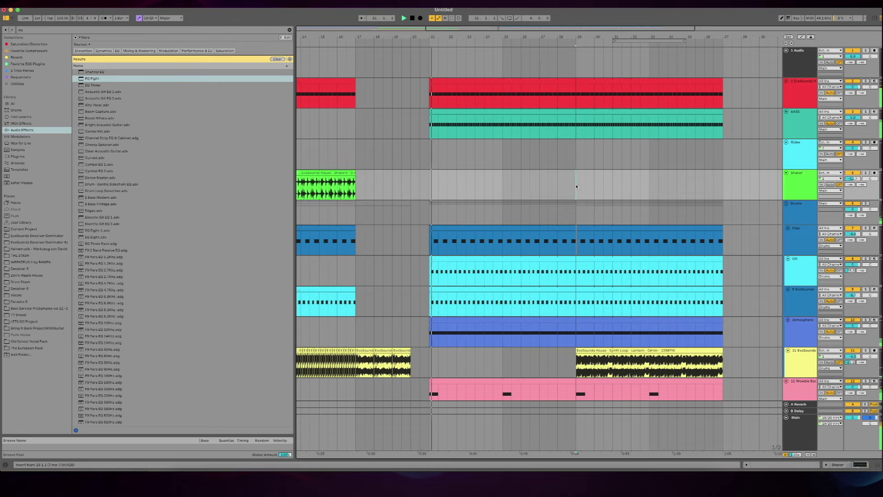
key(ctrl+v)
Step: Insert a new audio track below the last Downlifter track
scroll(515, 199, down, 2)
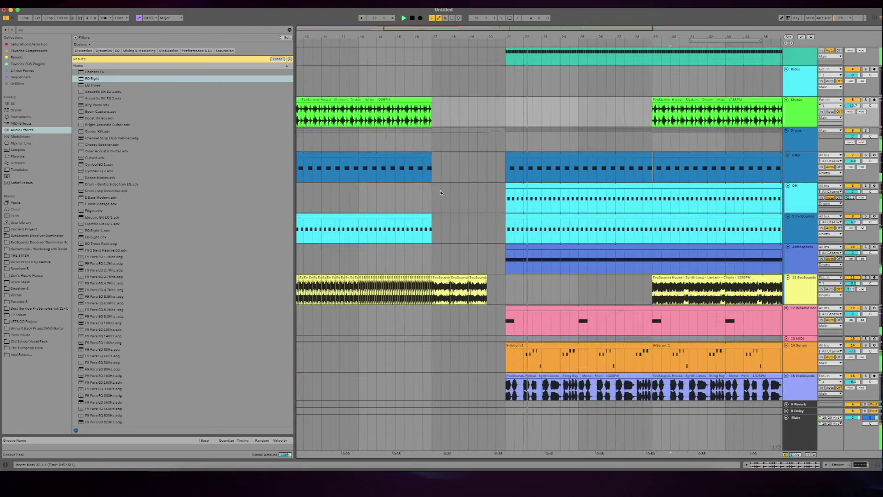
scroll(706, 250, down, 10)
scroll(706, 250, down, 3)
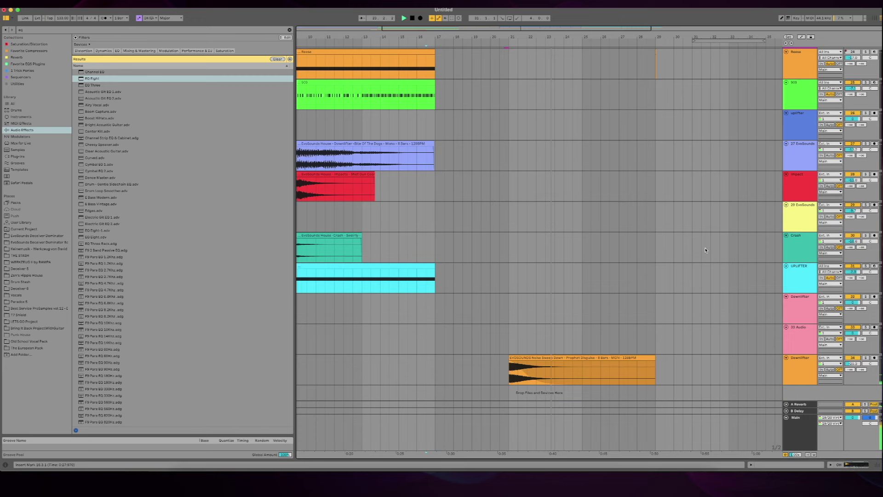
click(787, 376)
key(ctrl+t)
Step: Copy the impact clip from bar 9 to bar 21 on the Impact track and start playback
scroll(365, 207, left, 3)
click(362, 159)
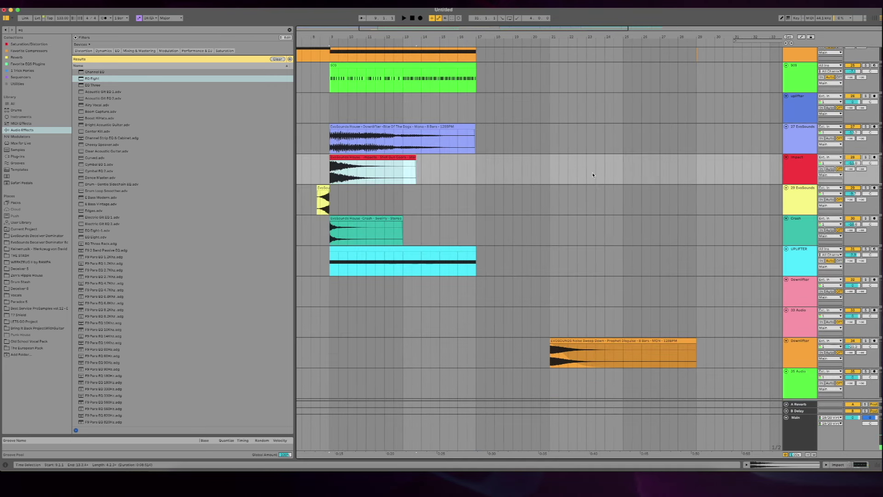
click(549, 171)
key(ctrl+v)
key(space)
Step: Change band 2 of the Impact track's EQ Eight to a low cut and raise its cutoff frequency
click(803, 175)
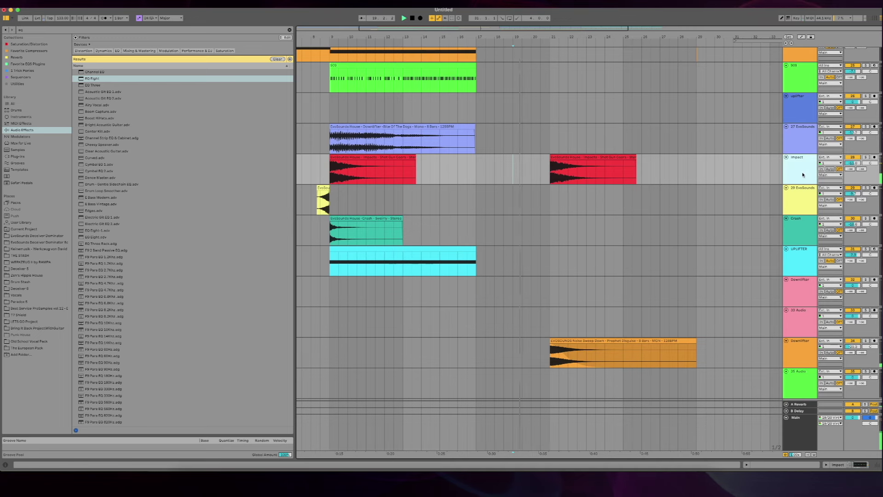
click(802, 175)
click(170, 450)
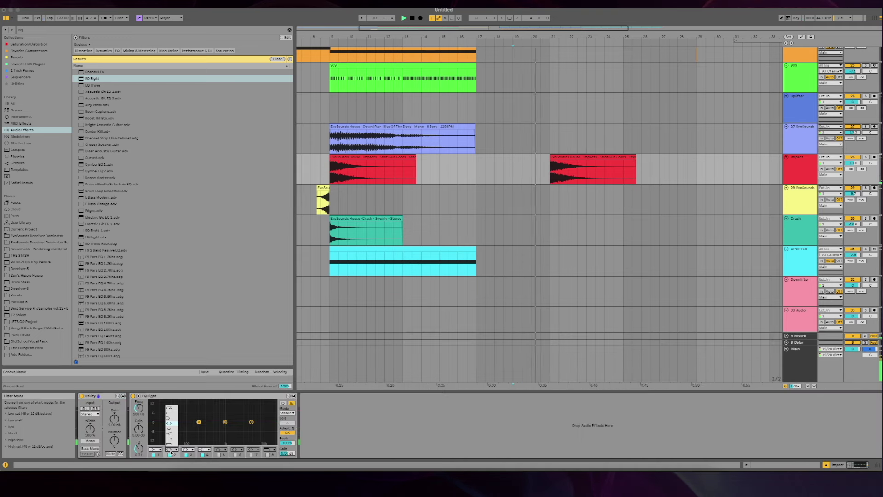
click(173, 416)
drag(198, 427, 218, 428)
Step: Shorten the drop's impact clip so it ends at bar 25
scroll(610, 216, up, 5)
scroll(609, 216, right, 2)
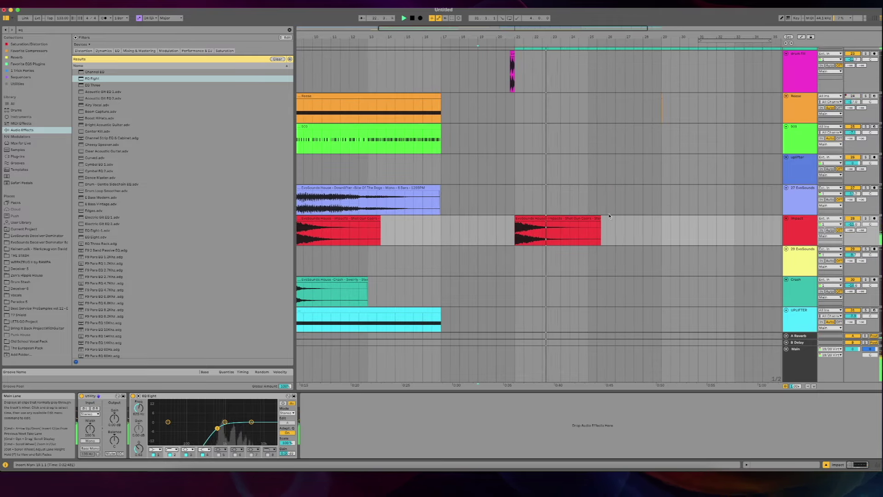
drag(600, 230, 588, 230)
Step: Audition the copied Sting Ray loop at bar 21, delete it, and restart playback from bar 17
scroll(553, 209, up, 2)
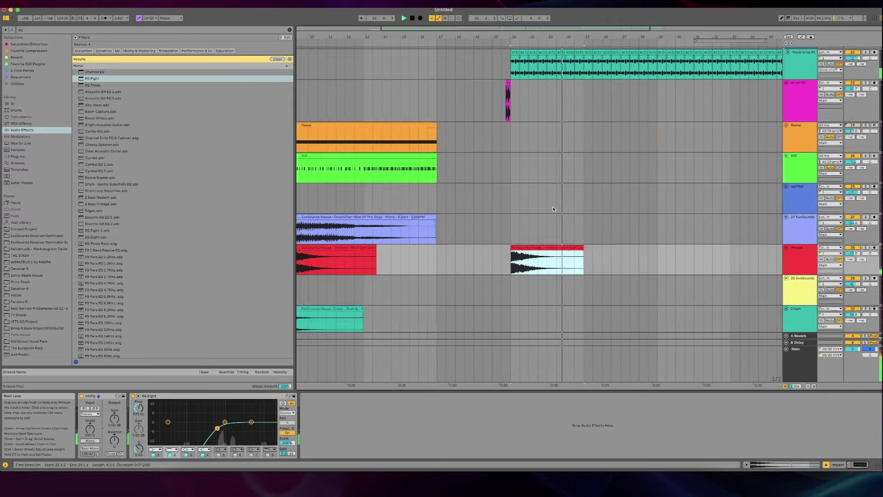
scroll(553, 209, up, 12)
scroll(554, 209, right, 1)
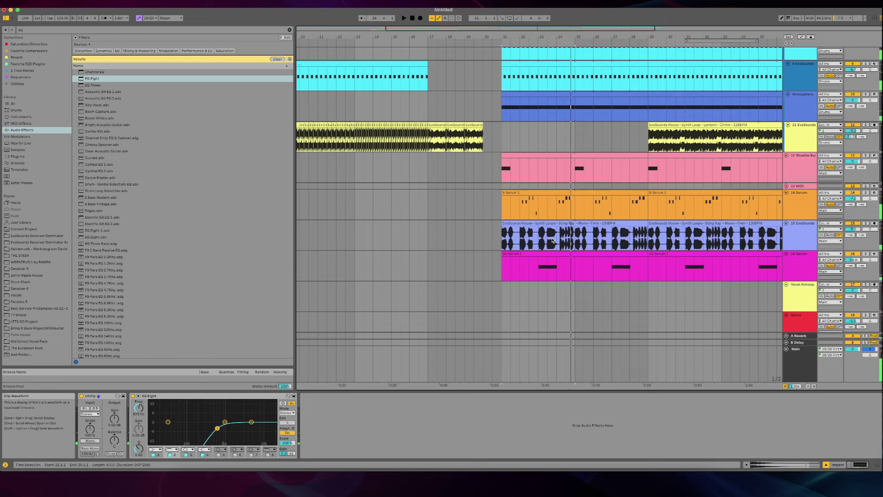
click(547, 266)
click(549, 225)
key(space)
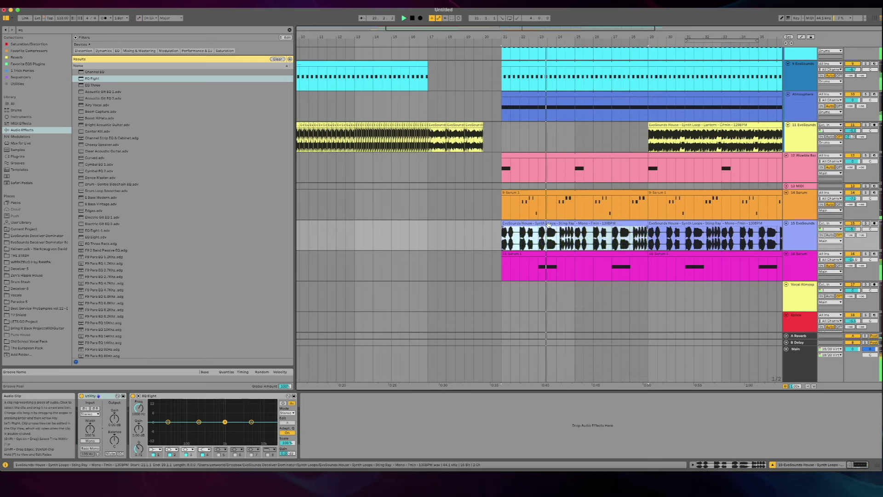
key(Delete)
click(435, 205)
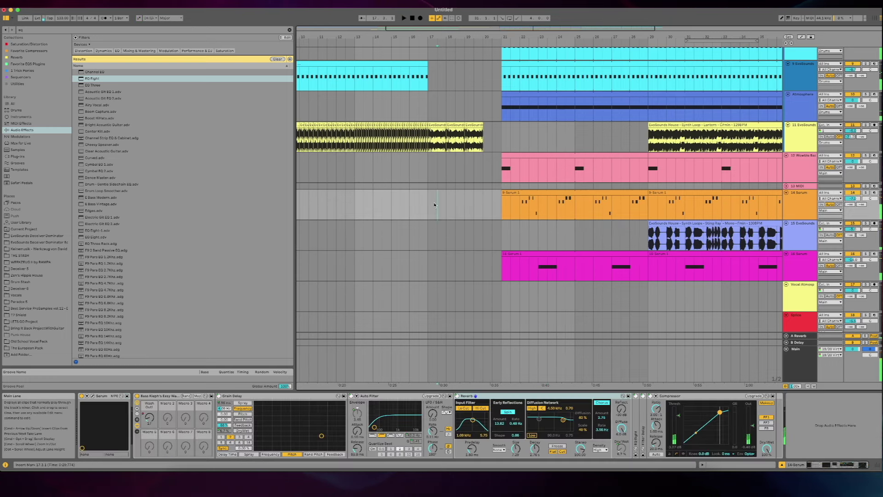
Step: Delete the remaining Sting Ray loop clip at bar 29 and remove the emptied track 15
click(767, 241)
key(Delete)
scroll(767, 241, right, 10)
scroll(767, 241, up, 1)
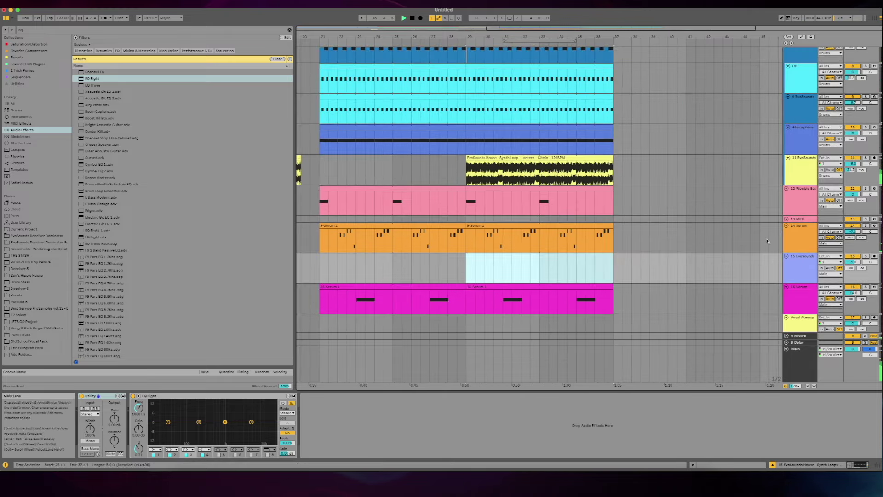
scroll(570, 274, down, 5)
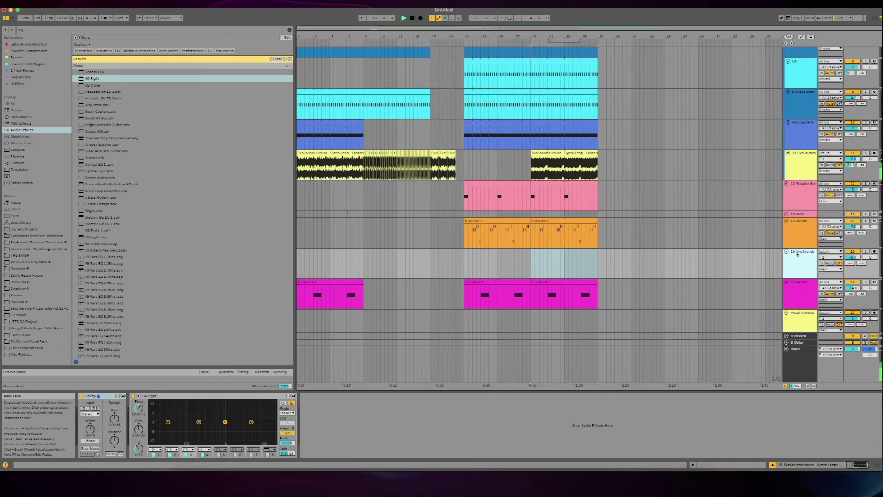
key(Delete)
Step: Review the drop's layers across all tracks from bar 21 onward during playback
scroll(473, 214, up, 1)
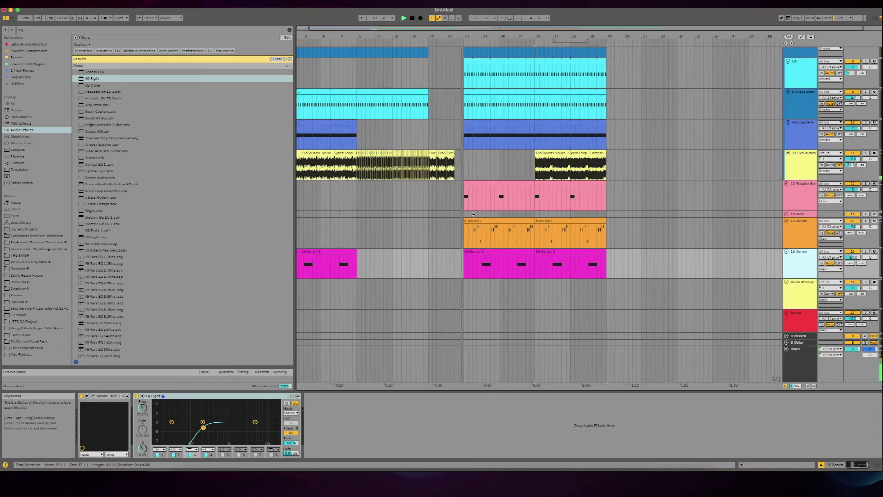
scroll(473, 214, down, 2)
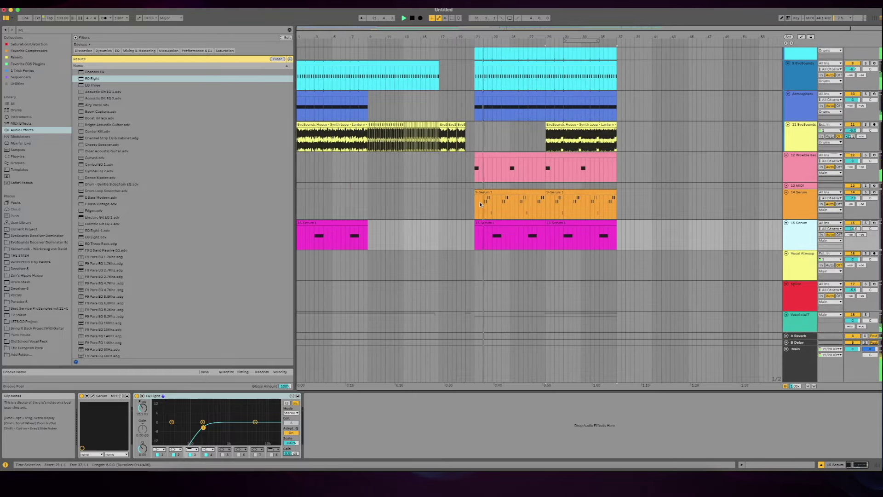
scroll(480, 205, up, 2)
scroll(480, 205, up, 1)
scroll(480, 205, down, 8)
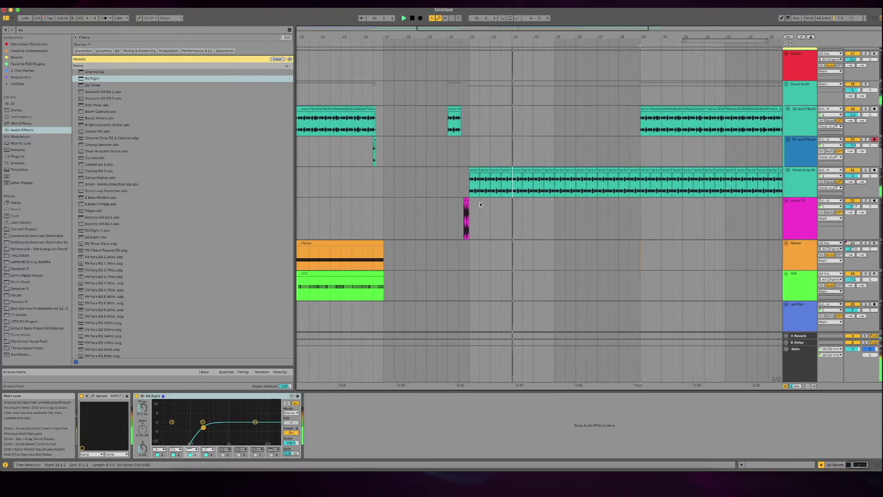
scroll(480, 204, up, 10)
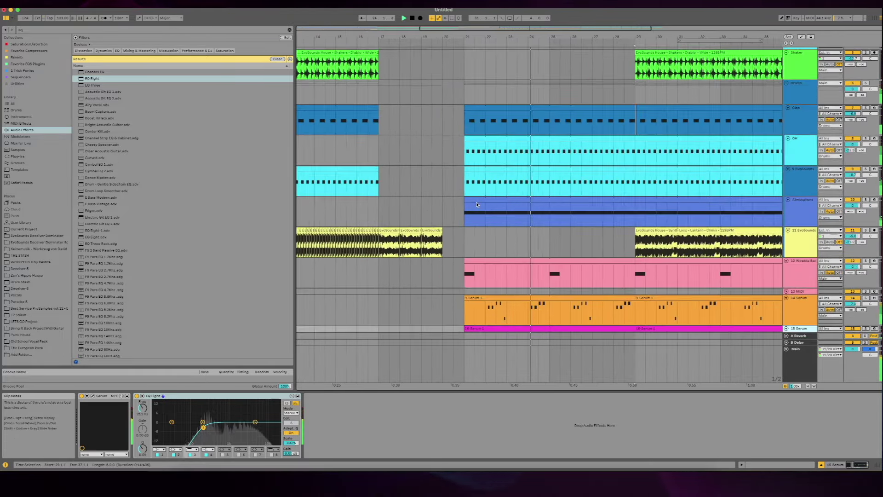
scroll(477, 205, down, 3)
scroll(477, 206, down, 2)
scroll(477, 207, up, 4)
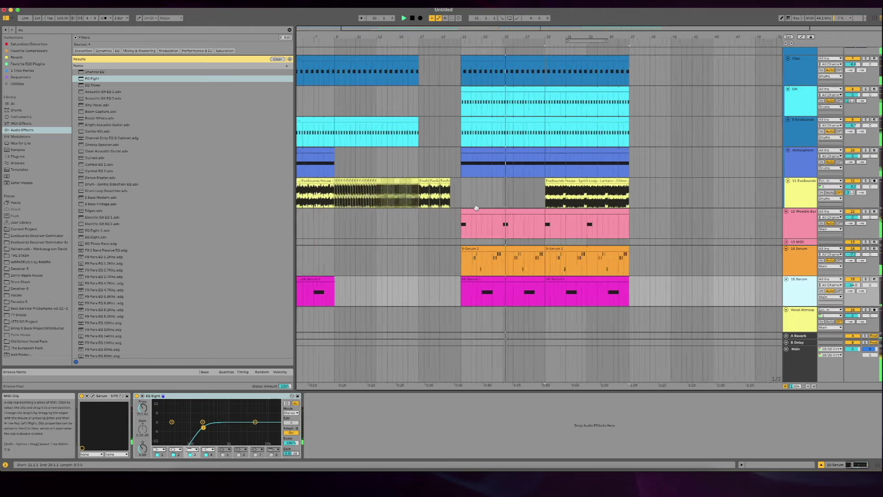
scroll(476, 208, right, 2)
scroll(476, 208, down, 1)
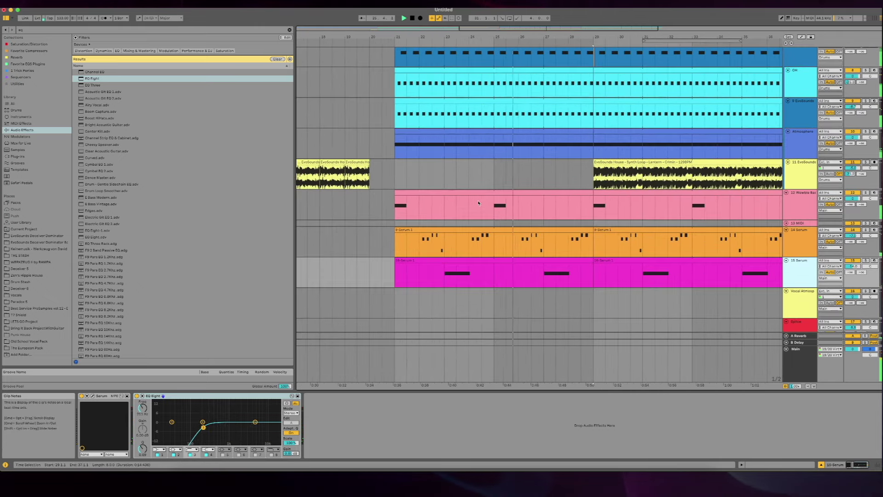
Step: Duplicate the orange Serum lead track and trim the copy's first clip to start at bar 28
click(589, 232)
click(589, 232)
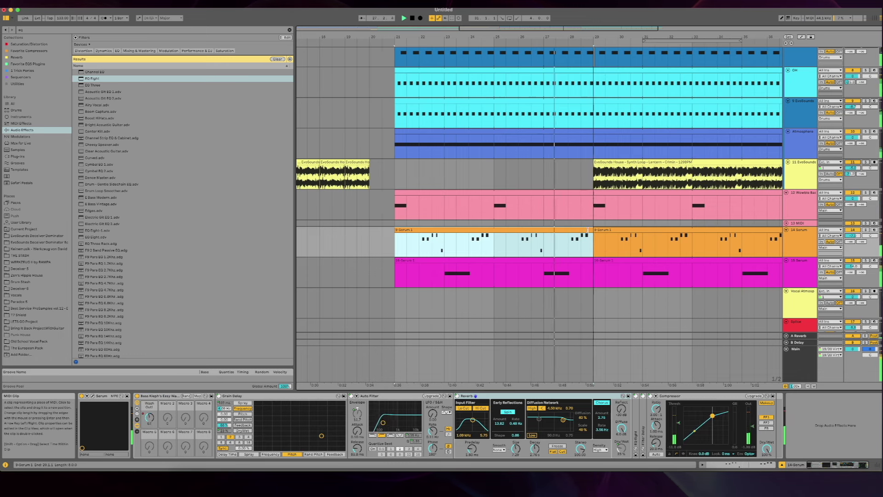
click(809, 252)
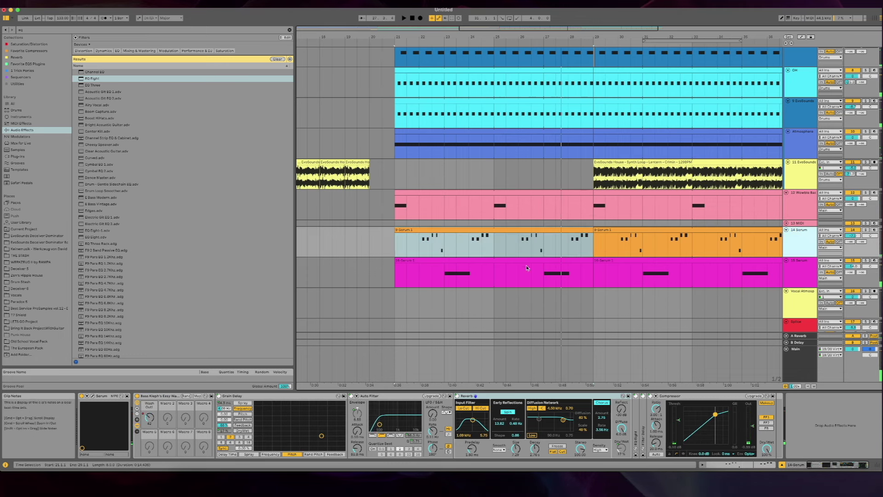
key(ctrl+d)
drag(396, 272, 561, 261)
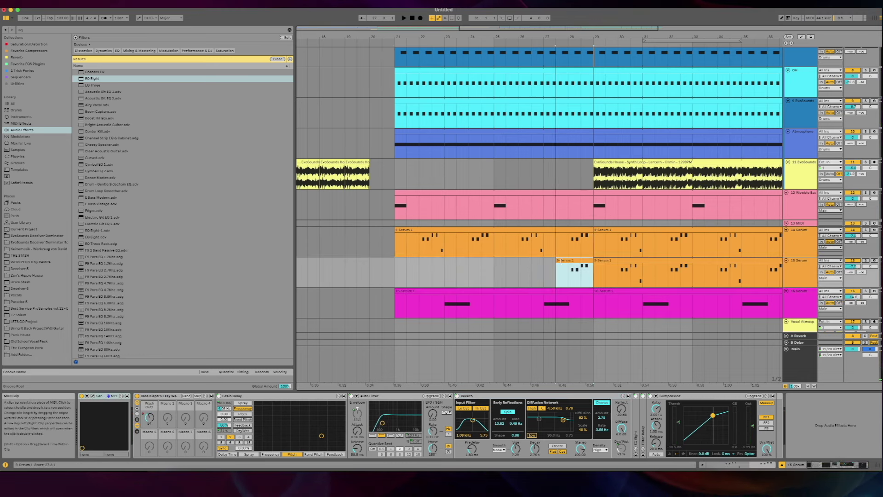
scroll(566, 263, right, 3)
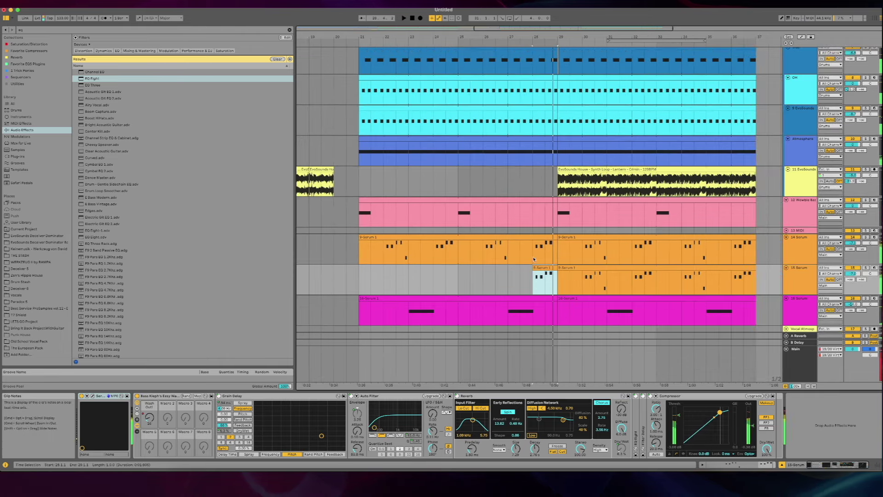
Step: Set the playback start at bar 28 and load a lead preset from Deceiver Dominator Edition in the duplicated track's Serum
click(573, 238)
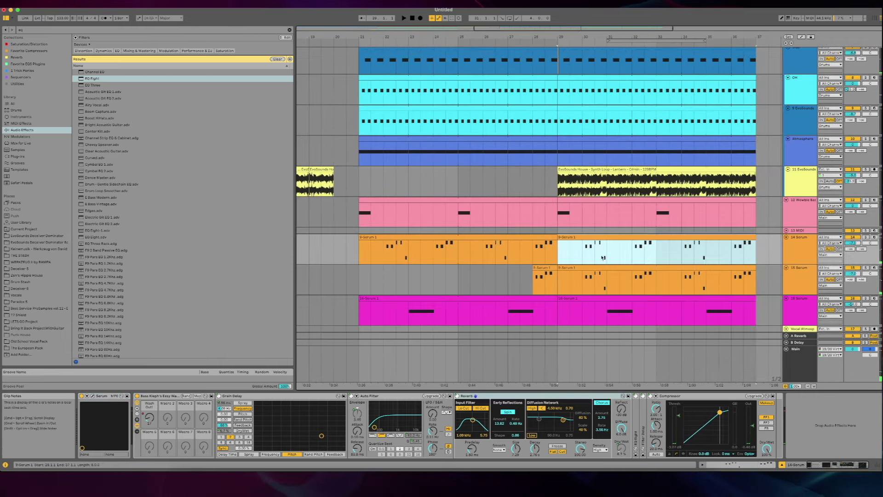
click(531, 188)
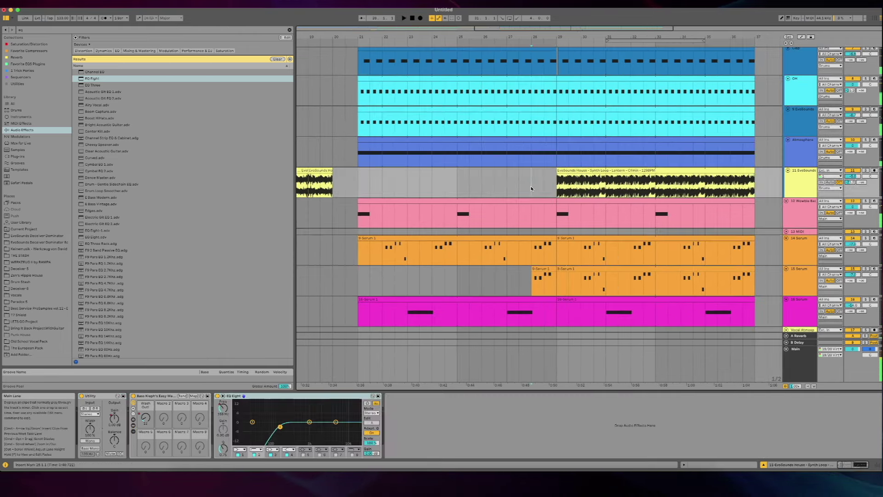
click(817, 277)
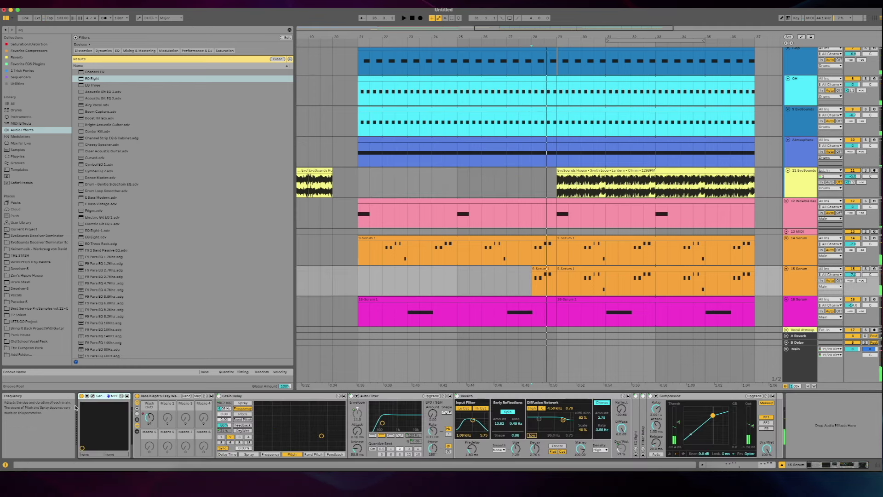
click(92, 396)
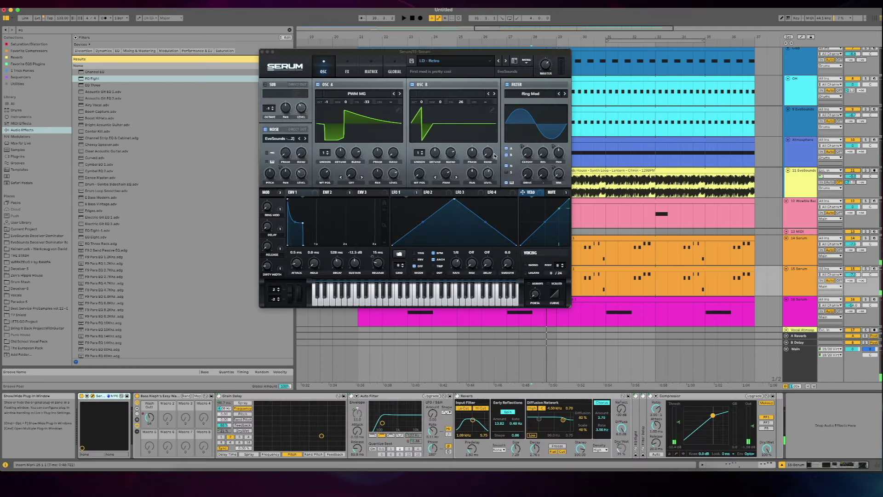
click(446, 62)
mouse_move(458, 94)
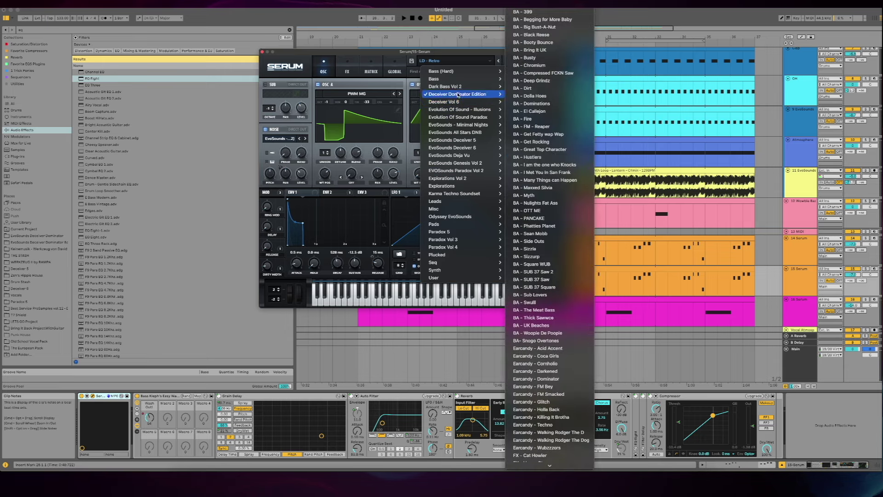
scroll(579, 232, down, 10)
click(575, 250)
Step: Audition successive Serum lead presets during playback, settle on LD - It's A Vamp, and close the plug-in window
key(space)
click(504, 61)
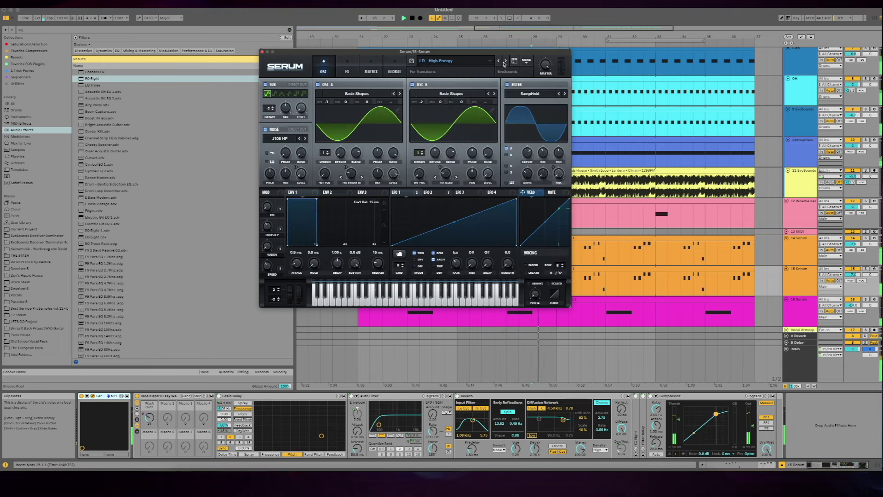
click(505, 61)
click(504, 61)
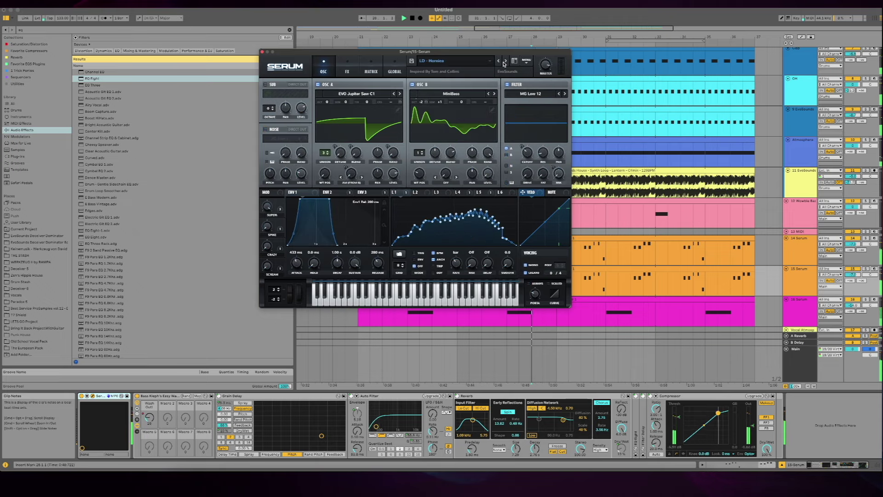
click(505, 61)
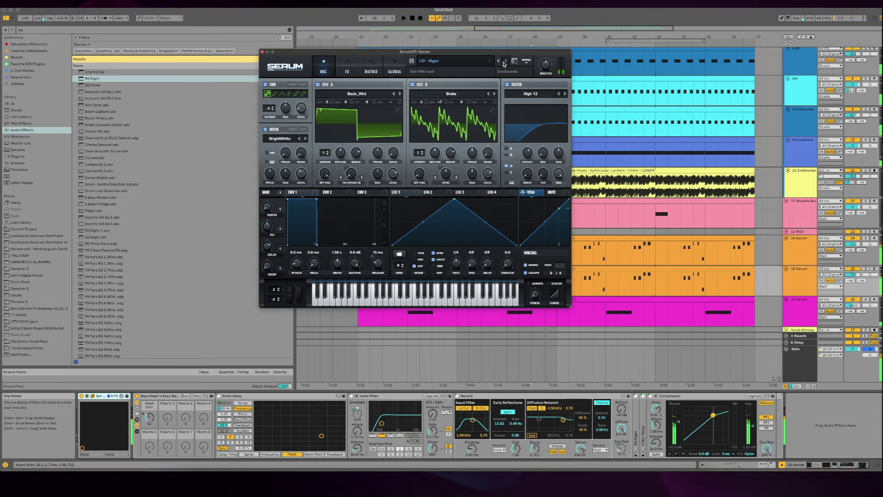
click(505, 62)
click(505, 62)
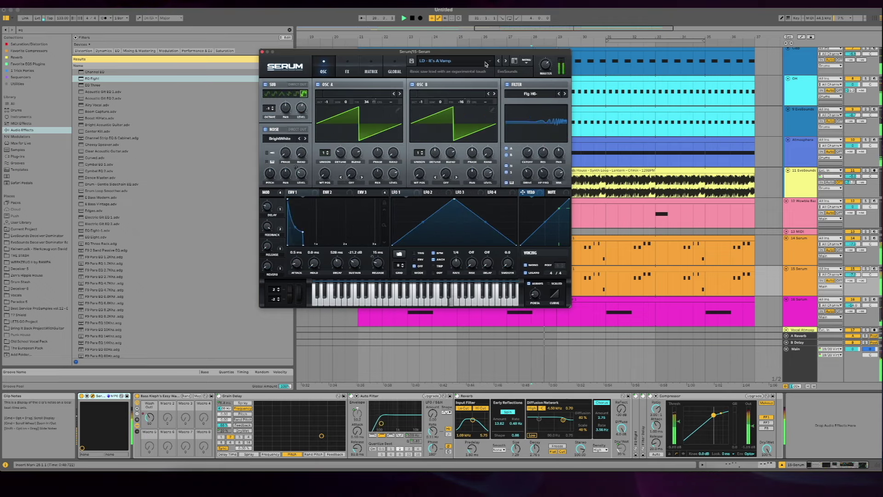
click(262, 52)
scroll(811, 212, down, 2)
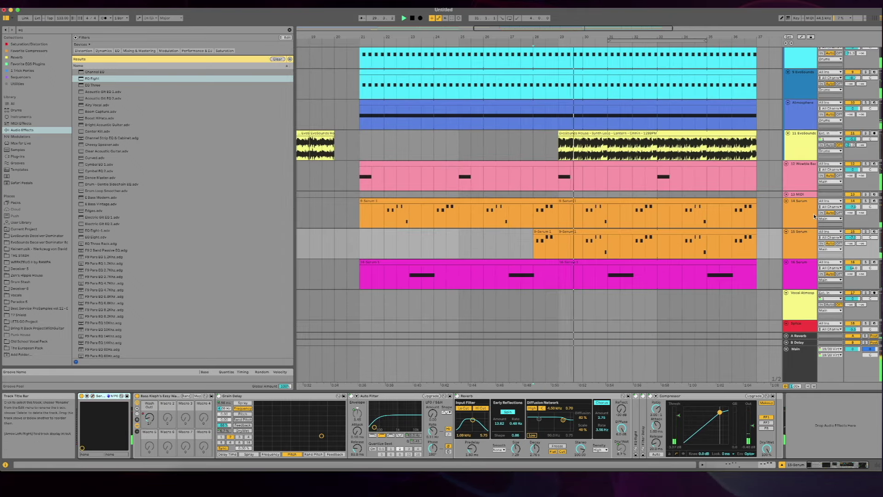
Step: Group the two orange Serum tracks as MAIN LEAD and move the first track's effects chain onto the group
click(811, 212)
key(shift+Down)
key(super+g)
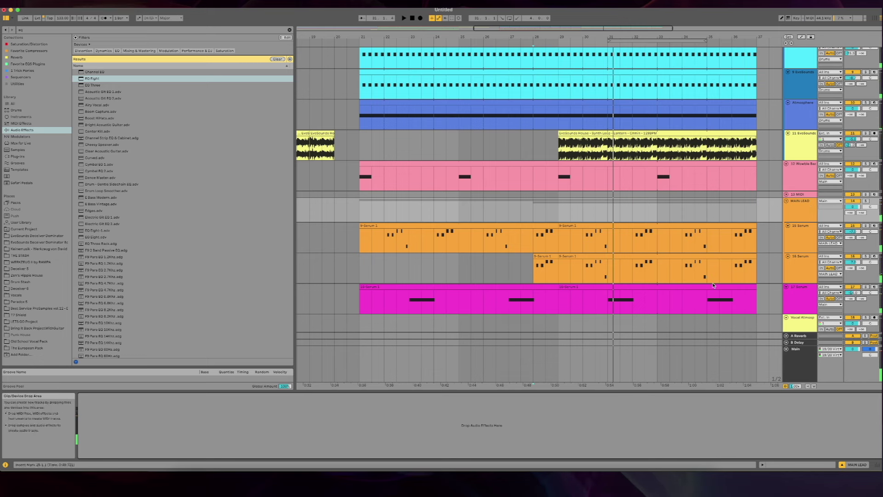
click(803, 230)
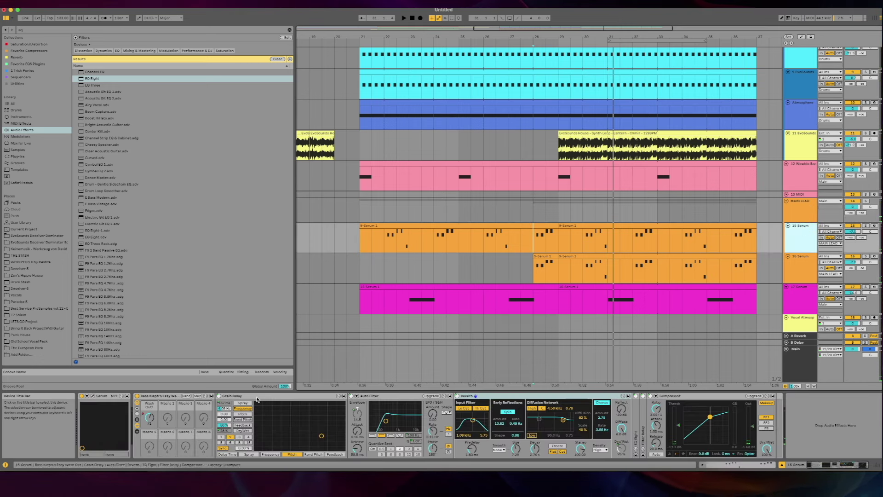
click(167, 397)
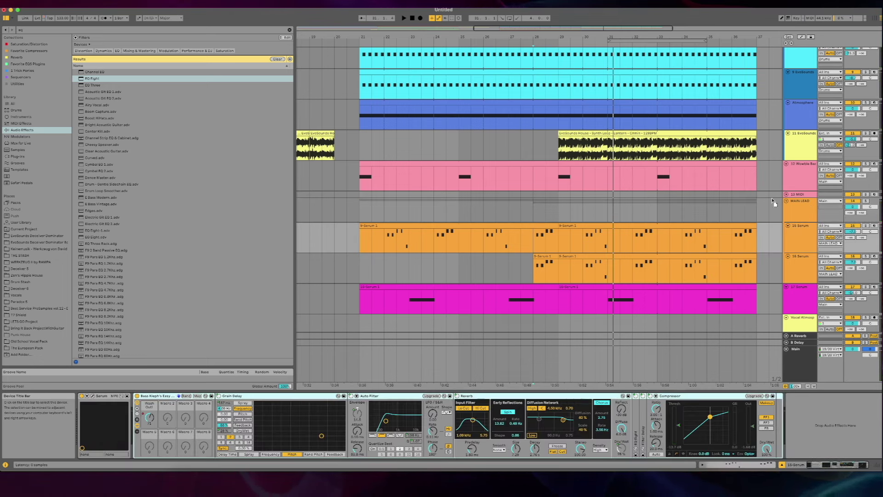
click(552, 219)
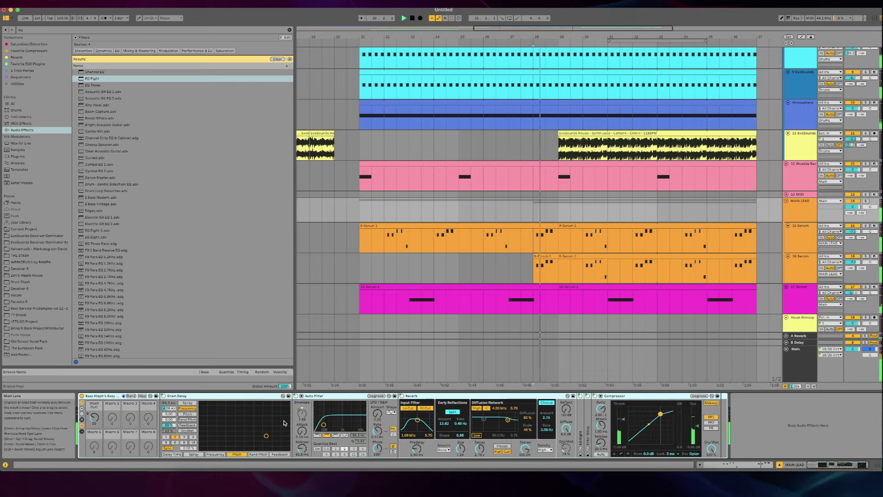
Step: Show the Wash Out macro's automation on the MAIN LEAD group and listen to it from bar 28
right_click(94, 417)
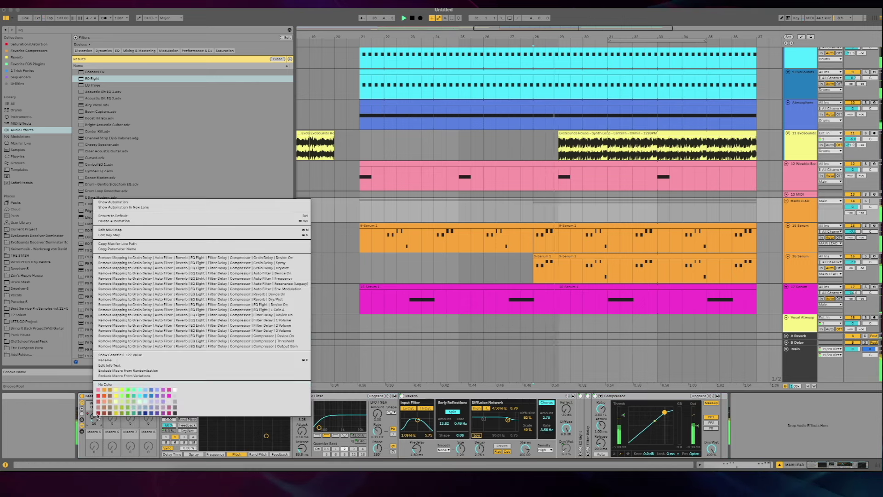
click(114, 202)
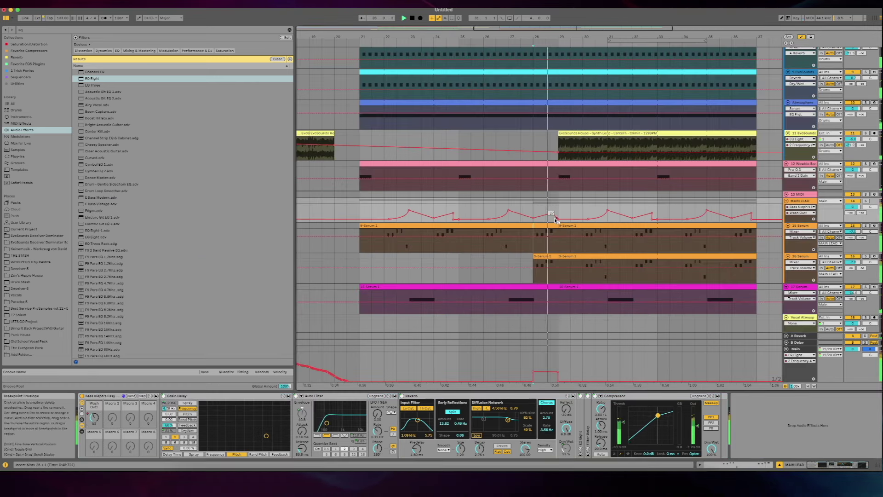
key(space)
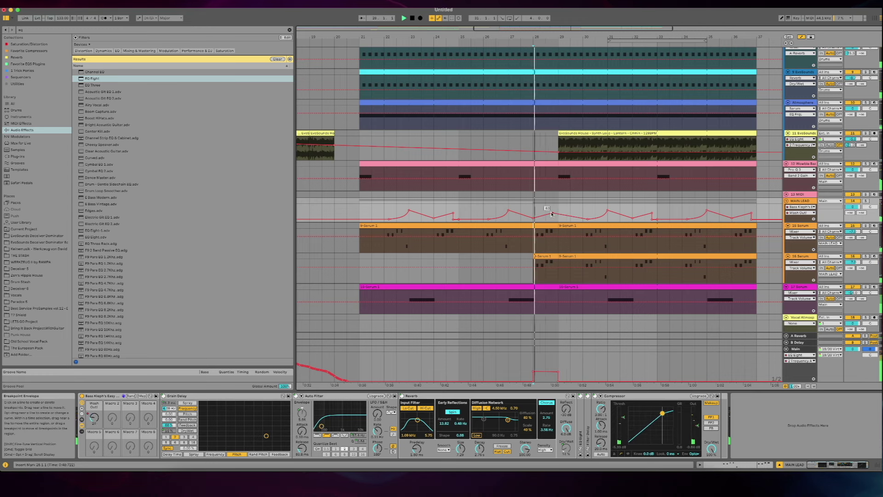
key(space)
key(space)
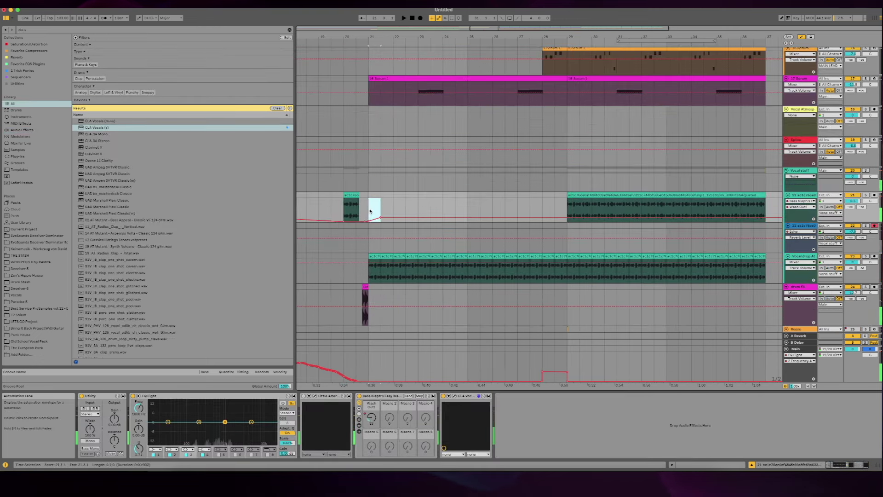
Step: Shape the vocal track's Wash Out automation to peak at bar 21 and fall back by about the middle of bar 24
key(space)
click(368, 213)
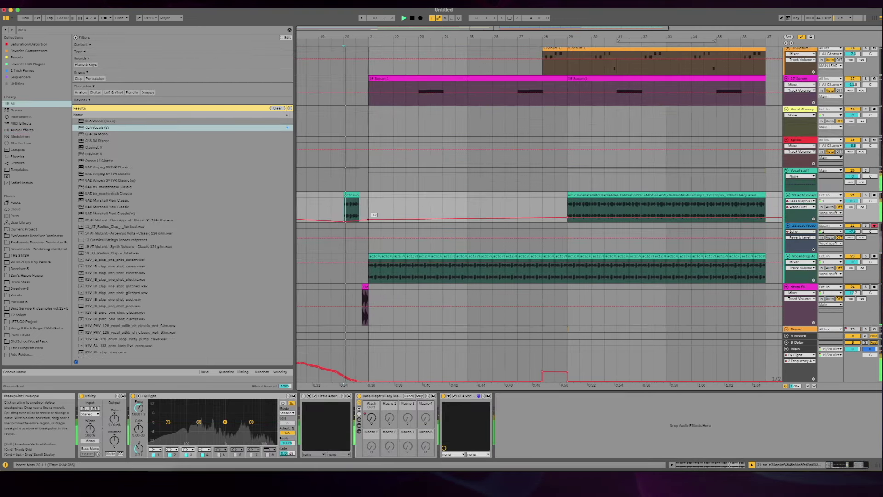
drag(377, 211, 456, 221)
key(space)
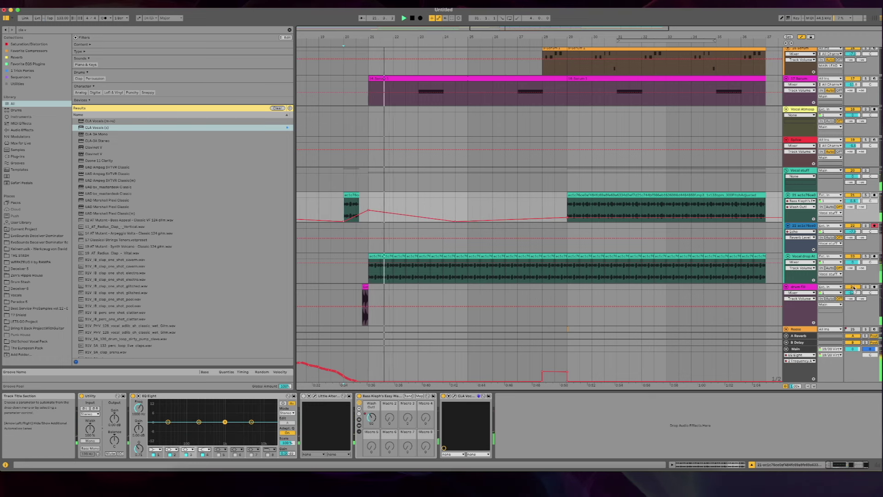
Step: Raise the magenta drum track's volume and duplicate the bar 21 impact clip to bar 29
drag(853, 293, 854, 286)
scroll(545, 250, down, 10)
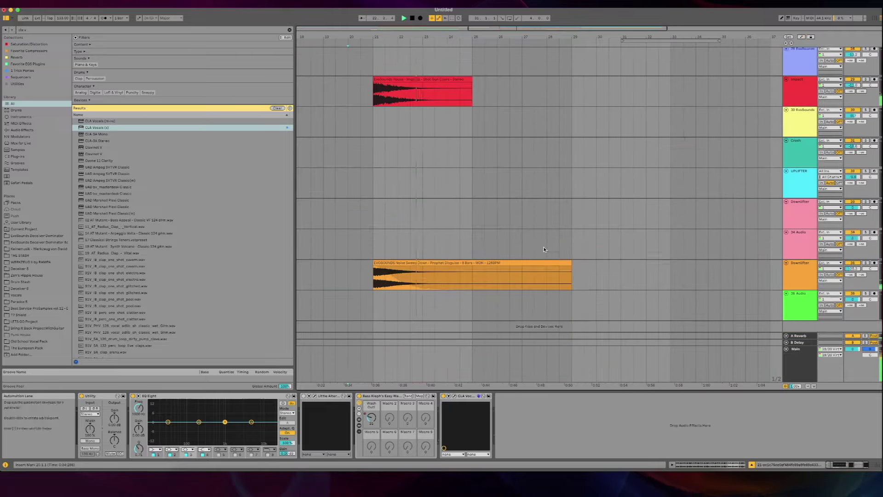
scroll(548, 250, up, 5)
click(567, 242)
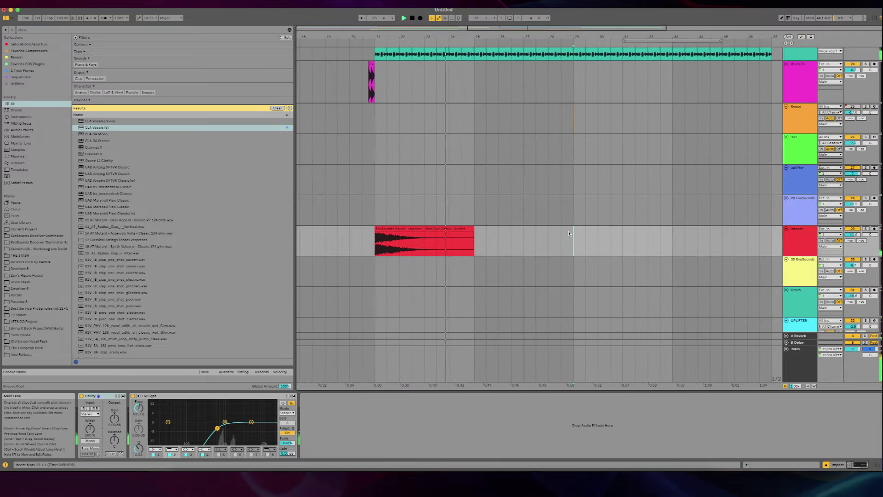
drag(567, 242, 375, 242)
key(ctrl+d)
Step: Open the Lantern synth loop clip at bar 29 and inspect its sample and clip settings
scroll(440, 188, up, 3)
scroll(440, 189, up, 12)
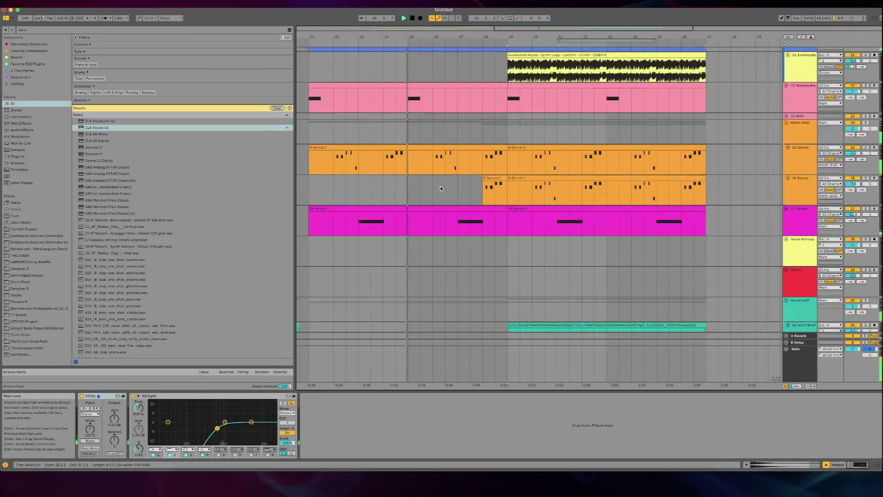
double_click(529, 235)
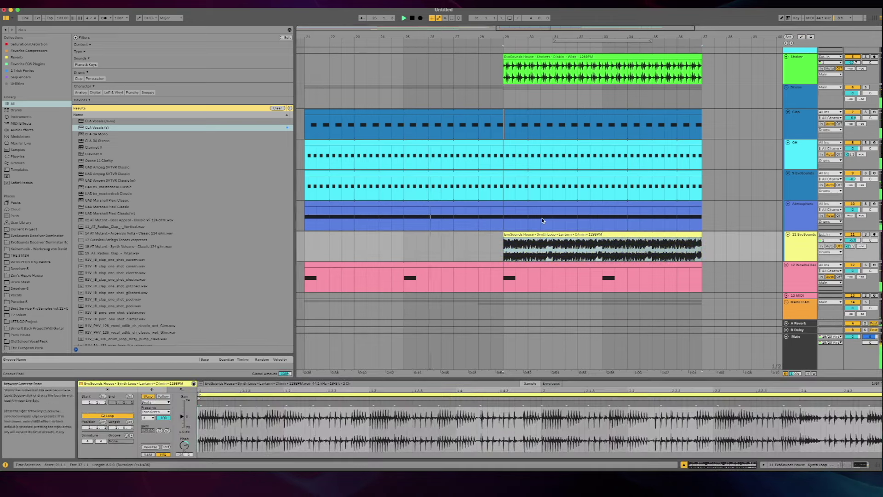
click(537, 234)
scroll(538, 234, down, 2)
scroll(537, 234, left, 2)
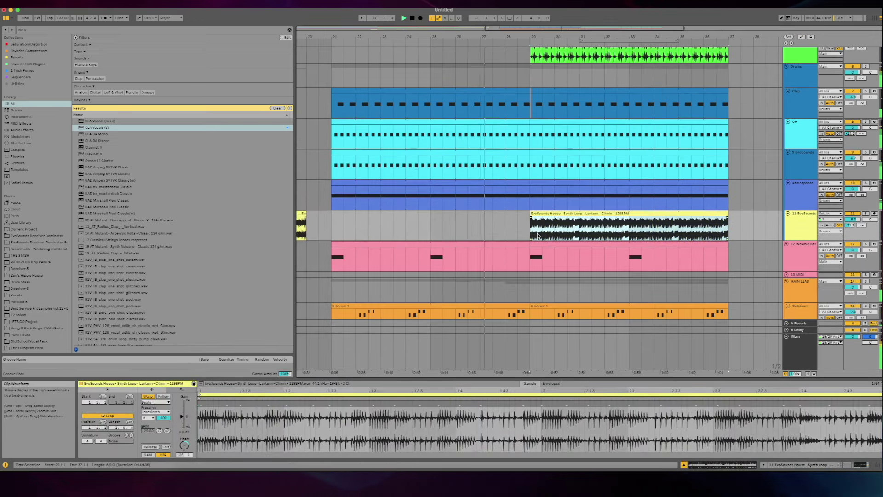
right_click(538, 233)
click(523, 191)
Step: Review the layers entering at bar 29 across all tracks, from the shaker and drums down to the impacts and downlifters
scroll(523, 188, up, 5)
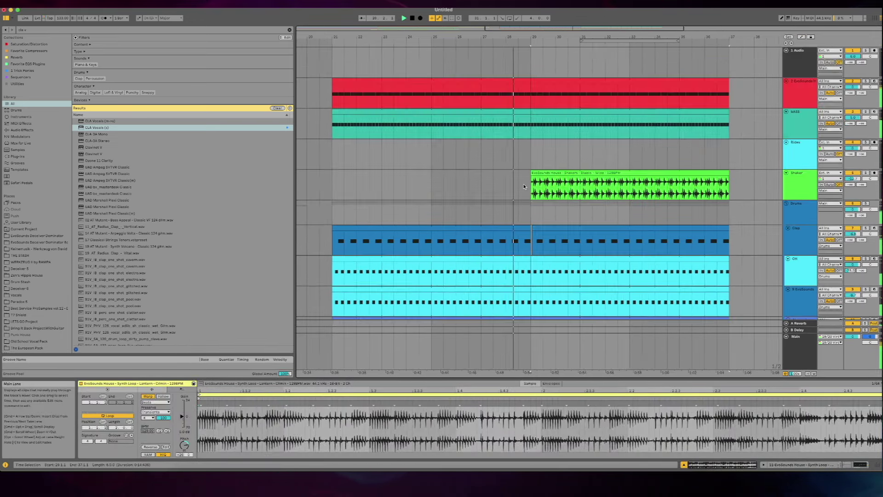
scroll(524, 186, down, 15)
scroll(529, 180, up, 4)
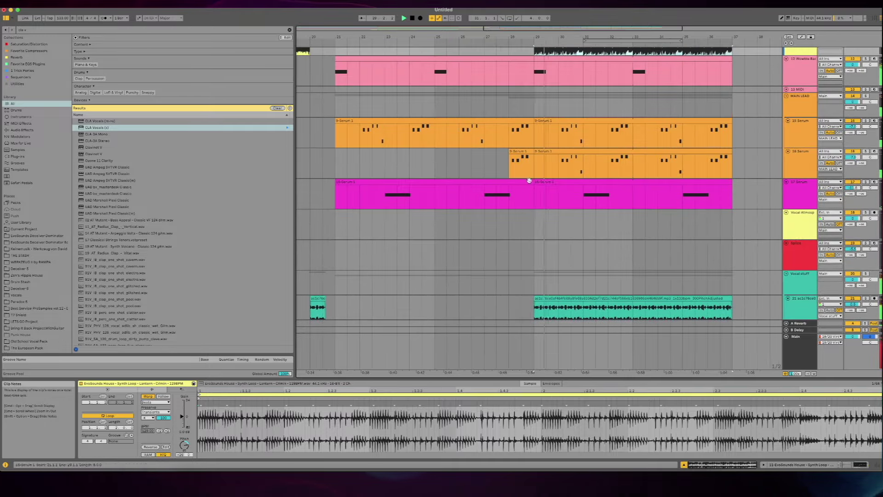
click(552, 161)
click(548, 156)
scroll(549, 155, up, 10)
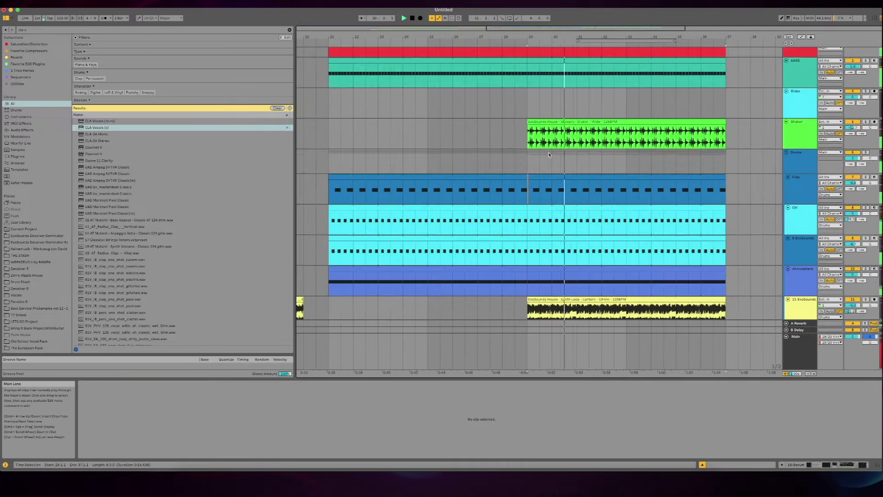
scroll(549, 155, down, 15)
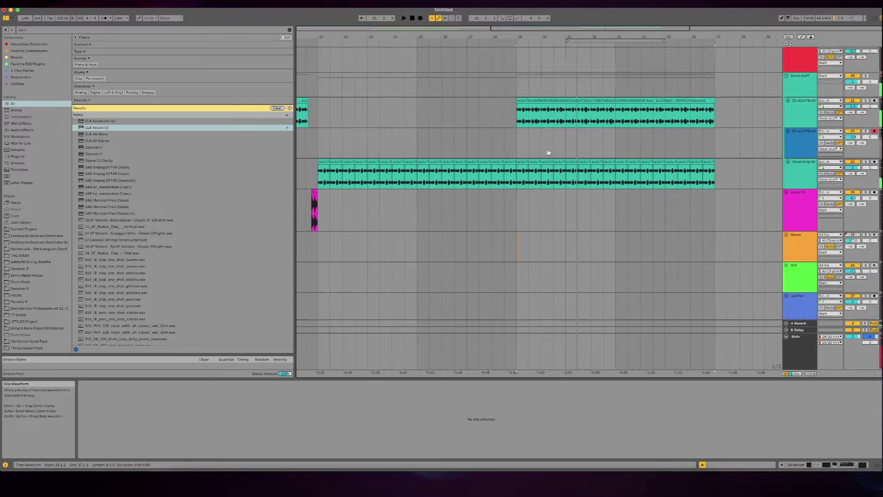
scroll(549, 155, up, 15)
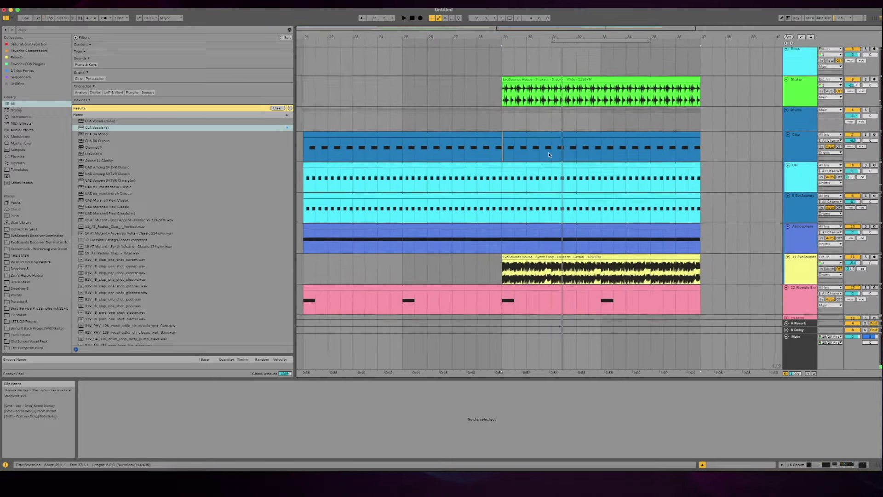
scroll(519, 209, down, 10)
scroll(519, 209, up, 2)
scroll(519, 209, down, 2)
scroll(519, 210, down, 10)
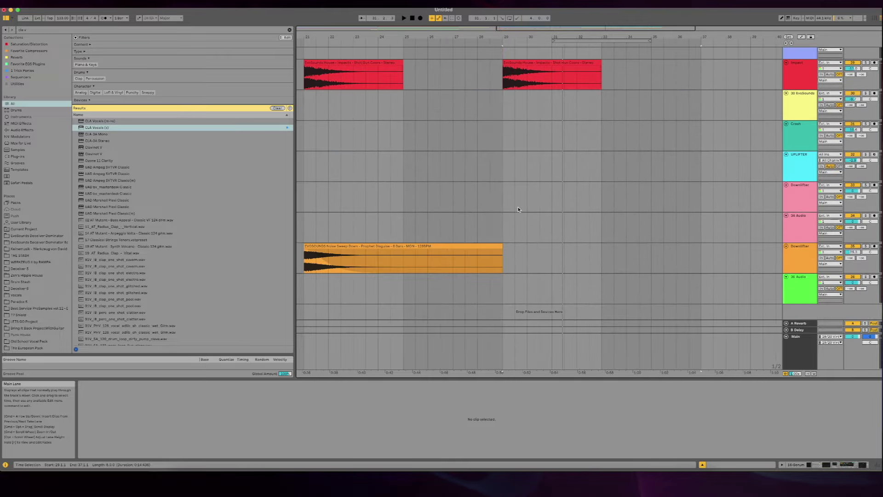
Step: Play back the drop around bar 29 and inspect the notes of the 16-Serum clip at bar 28
scroll(518, 210, up, 3)
scroll(516, 207, up, 5)
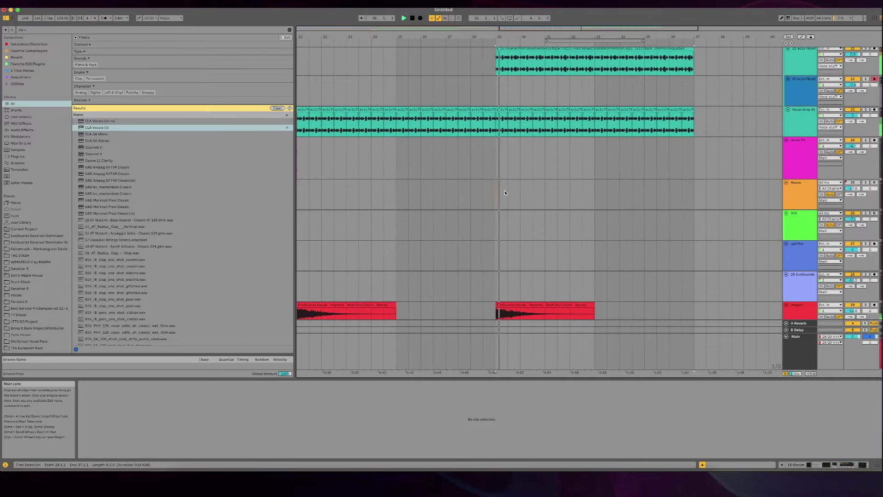
key(space)
scroll(505, 193, up, 3)
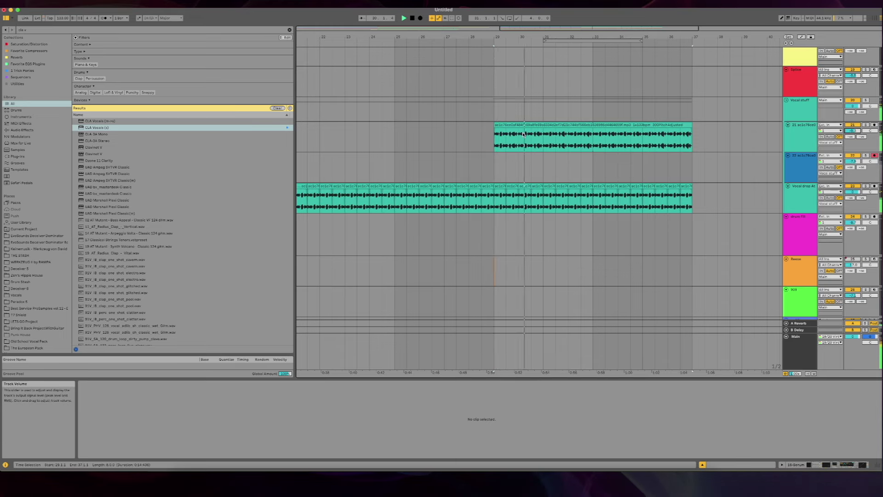
click(473, 136)
scroll(470, 134, up, 4)
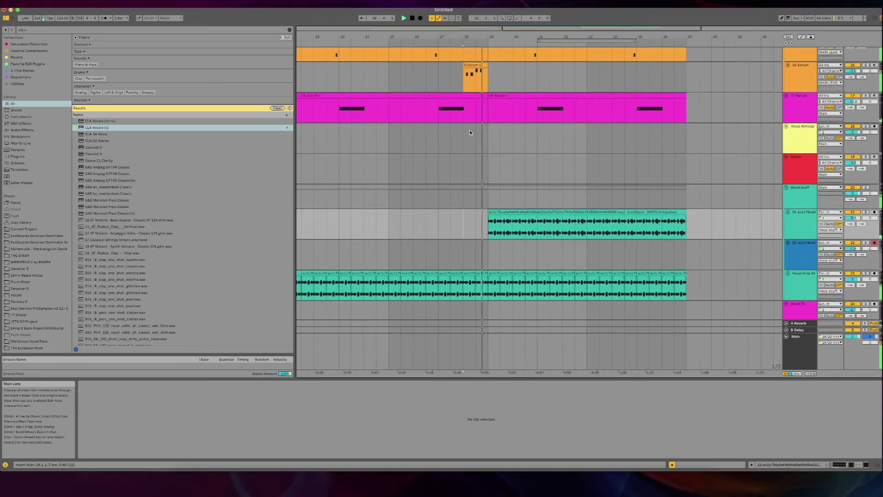
right_click(470, 133)
click(488, 239)
scroll(488, 239, up, 5)
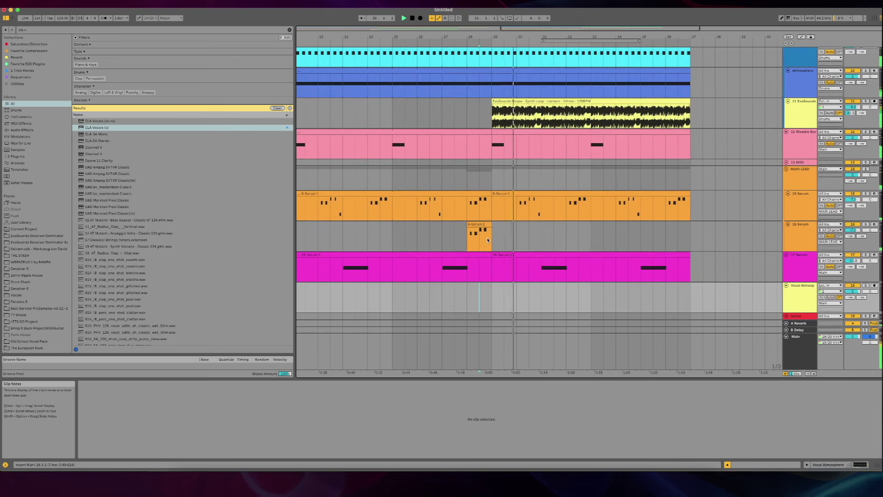
click(483, 225)
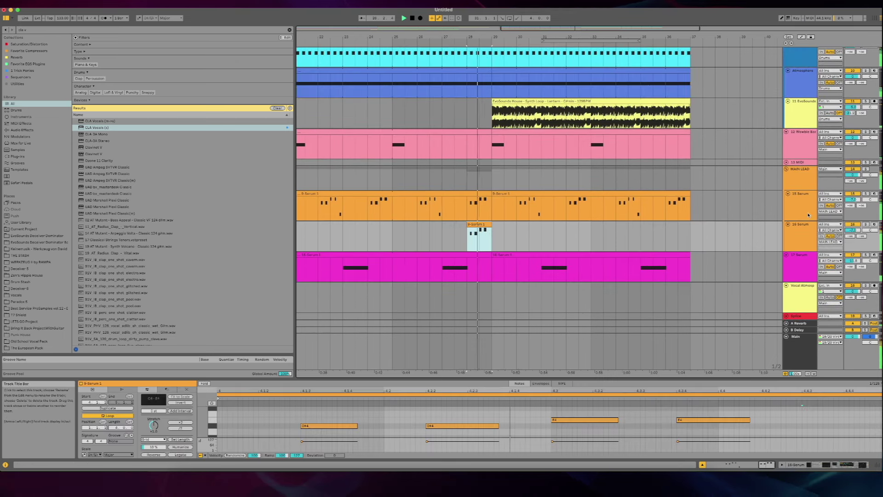
Step: Remove the Bass Kleph wash-out rack from the 16-Serum track and check the effects on the MAIN LEAD group
click(803, 233)
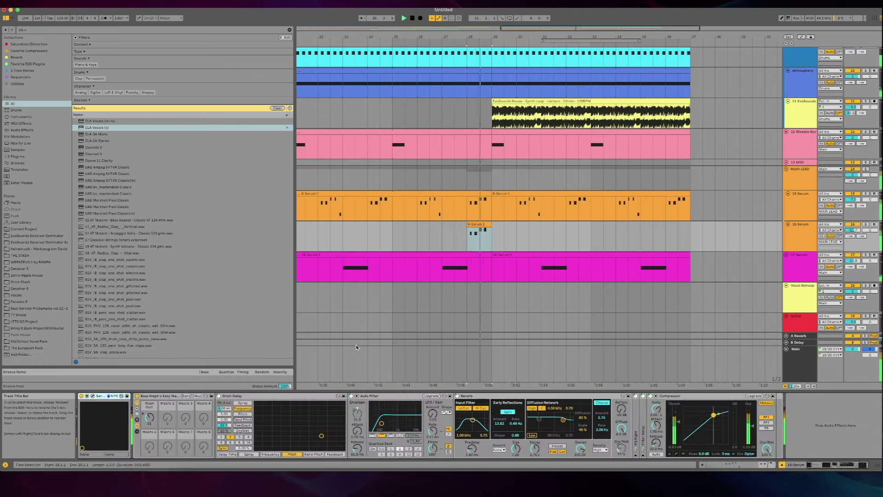
click(162, 397)
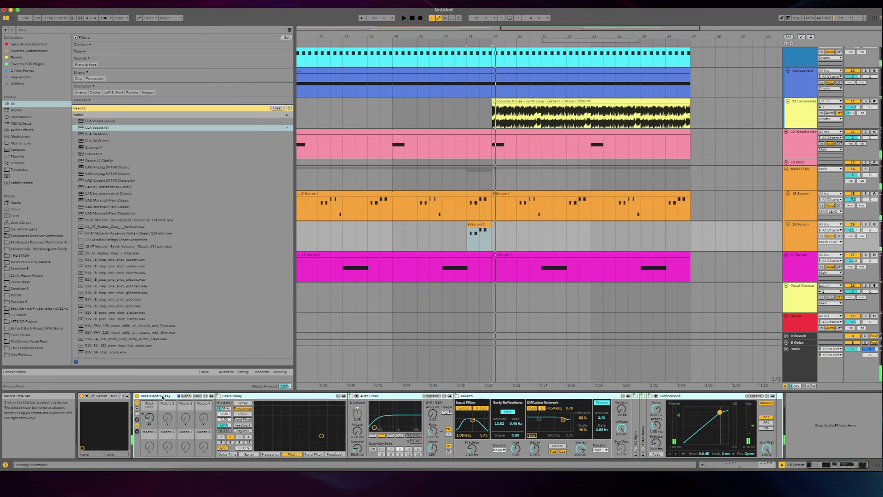
key(Delete)
click(827, 168)
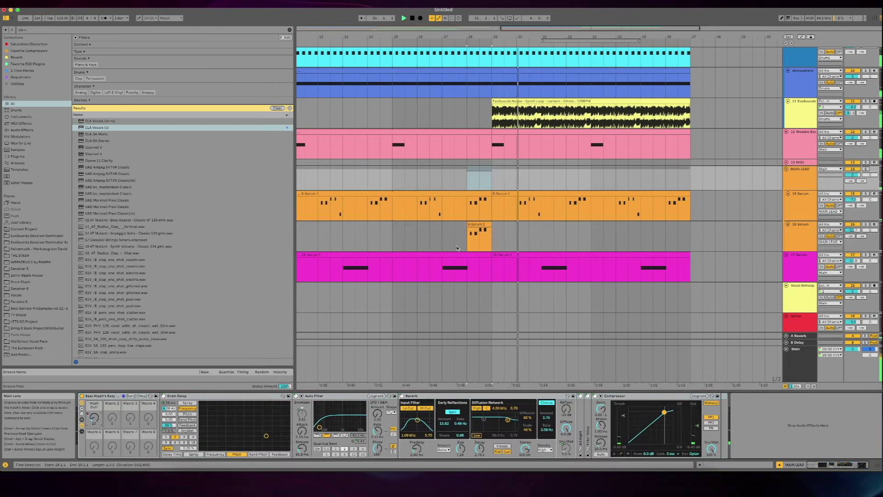
click(545, 193)
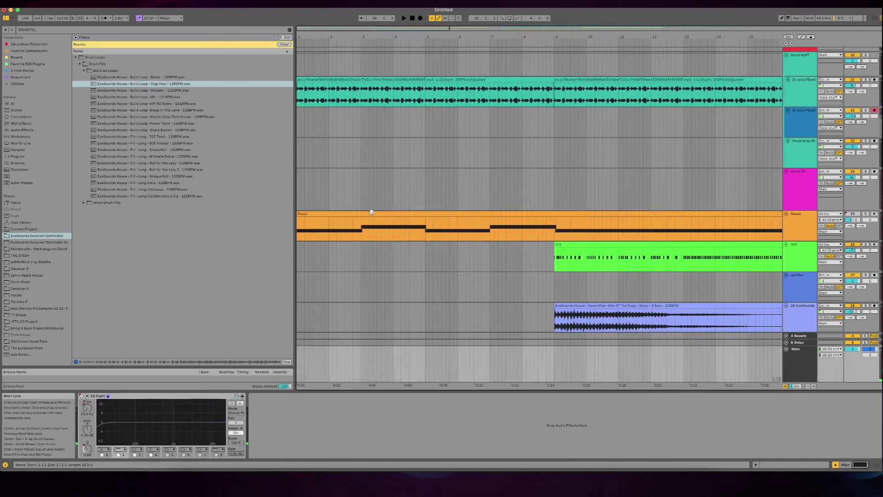
Step: Copy the Reese clip from bar 1 and paste it on the same track at bar 37
click(372, 225)
scroll(371, 215, right, 3)
click(482, 211)
key(space)
click(508, 230)
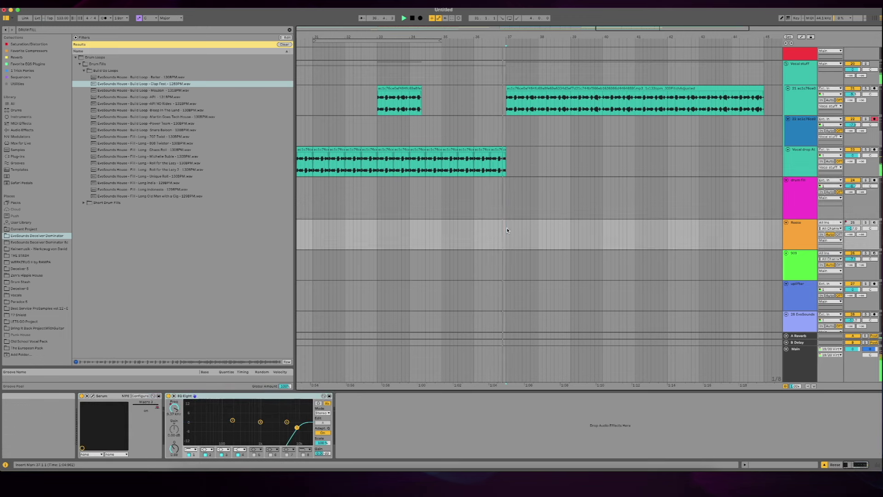
key(w)
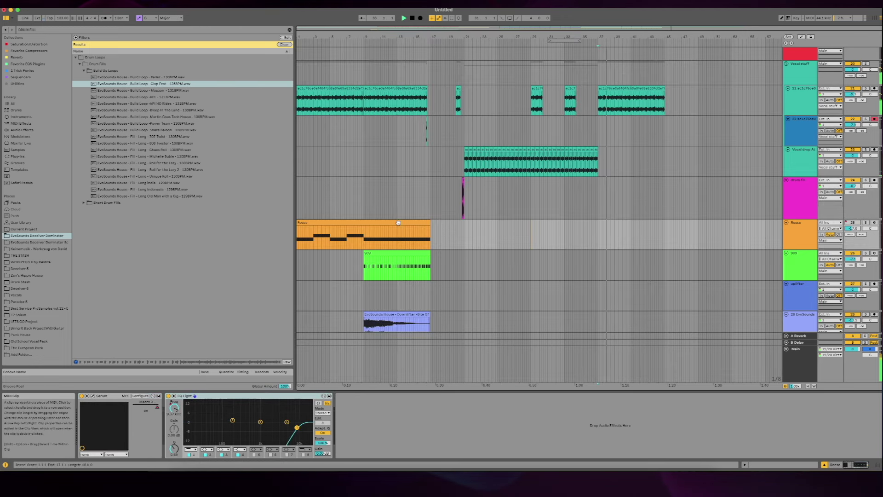
click(399, 223)
click(600, 233)
key(super+v)
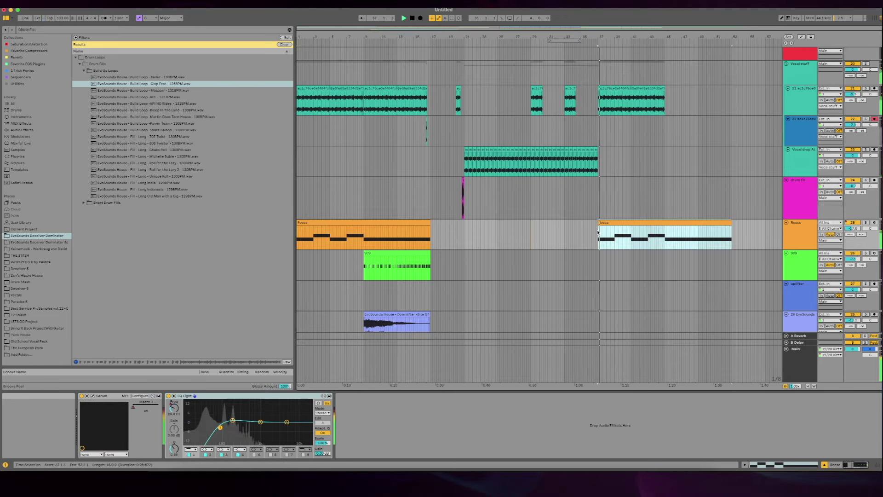
Step: Show the Reese track's EQ Eight frequency automation and raise its breakpoints at bars 37 and 45
scroll(599, 232, up, 3)
click(786, 232)
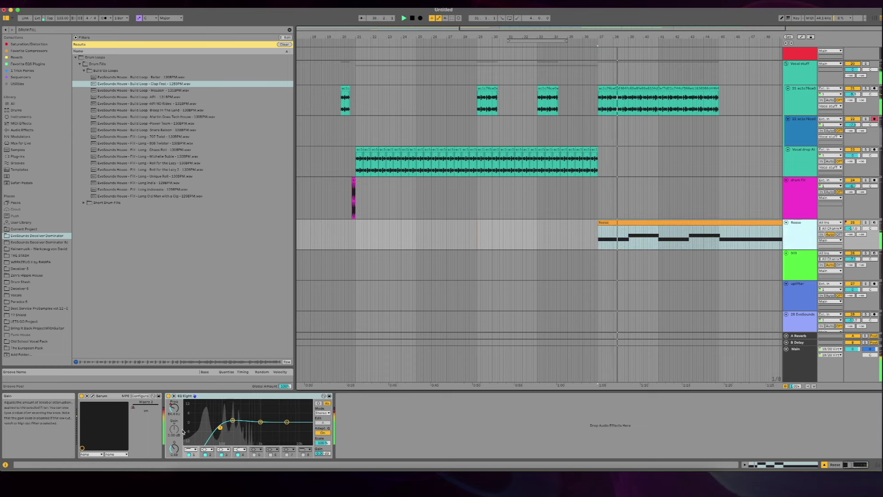
right_click(217, 430)
click(189, 405)
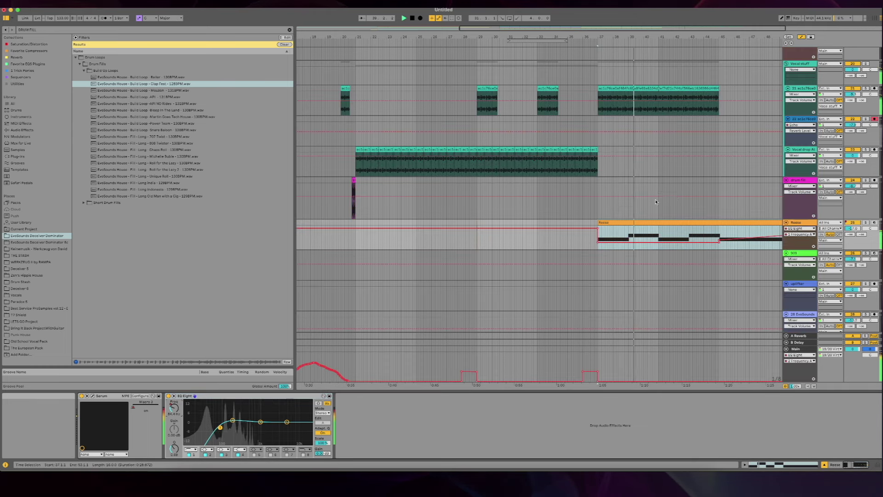
drag(599, 243, 599, 238)
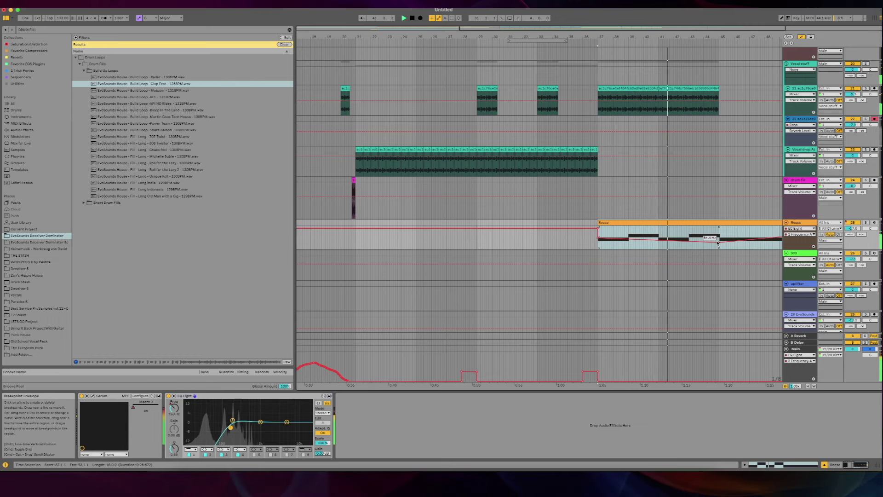
drag(718, 242, 719, 233)
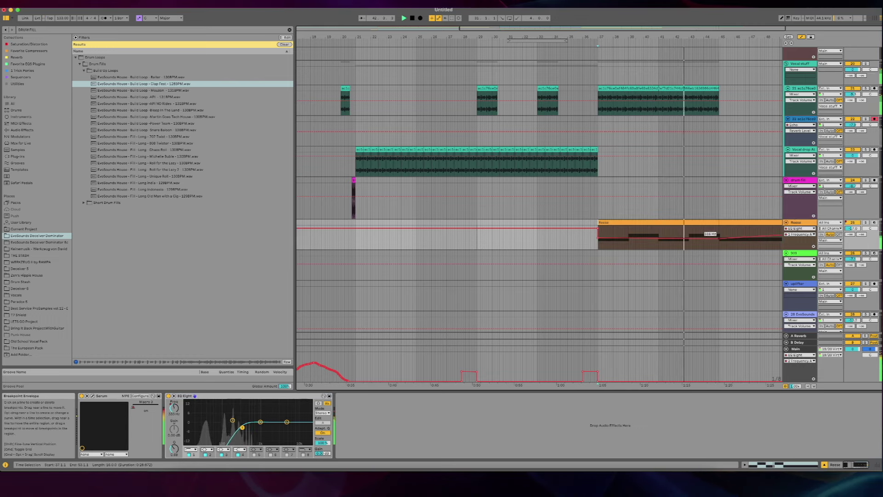
Step: Duplicate the Atmosphere clip so it also fills bars 37 to 45
scroll(720, 240, up, 10)
click(566, 172)
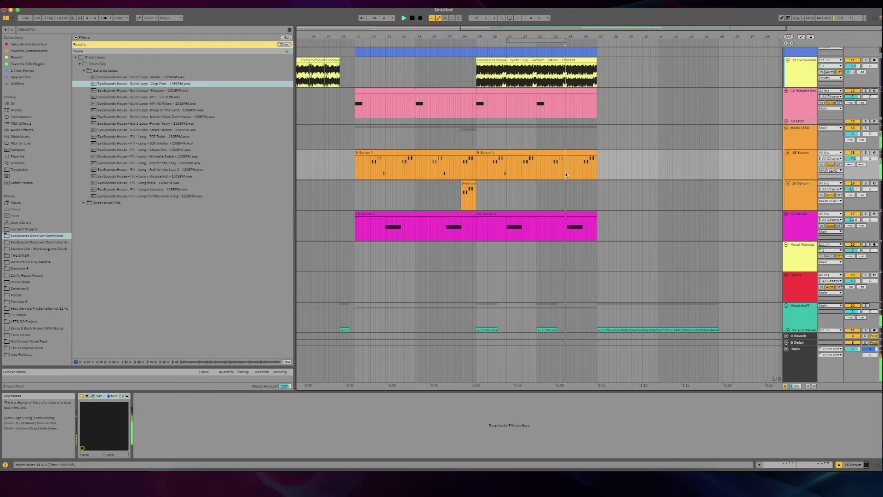
scroll(565, 172, up, 5)
scroll(565, 172, up, 5)
scroll(566, 175, down, 3)
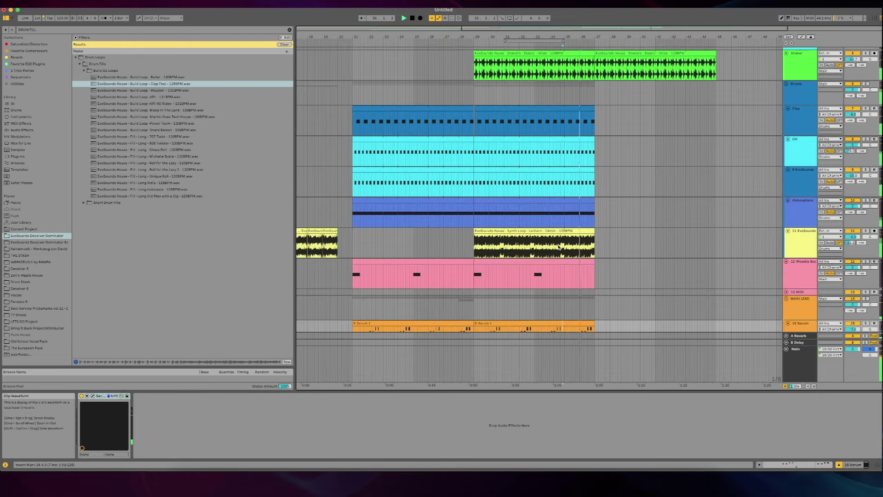
click(553, 230)
key(super+d)
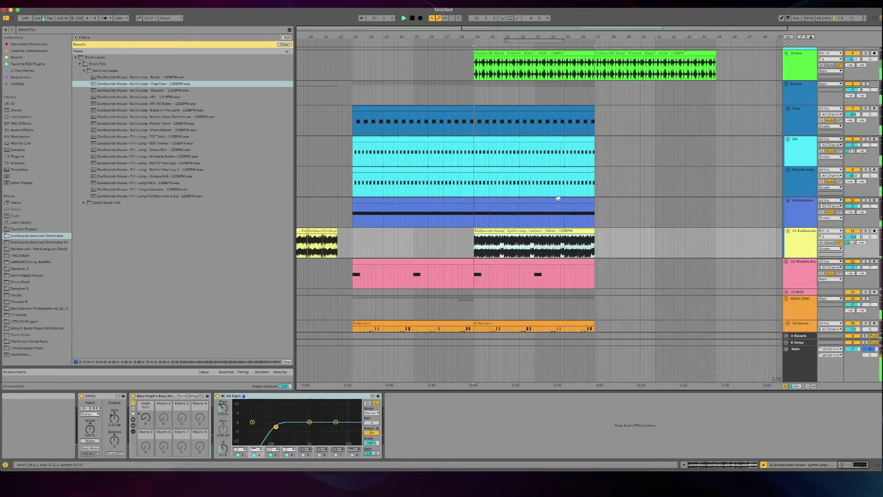
click(558, 197)
click(558, 198)
key(super+d)
scroll(642, 198, up, 3)
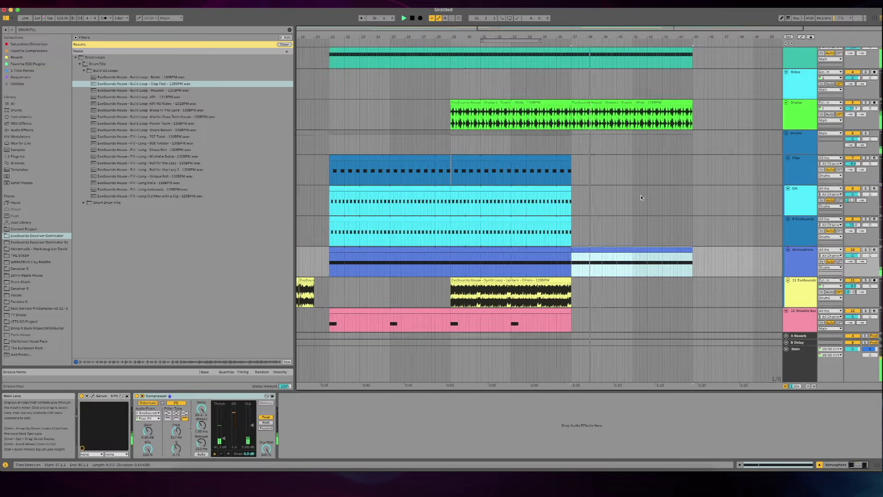
Step: Review the intro layers, including the ride, downlifter and Reese tracks, while playing back from about bar 16
click(535, 220)
scroll(515, 222, down, 15)
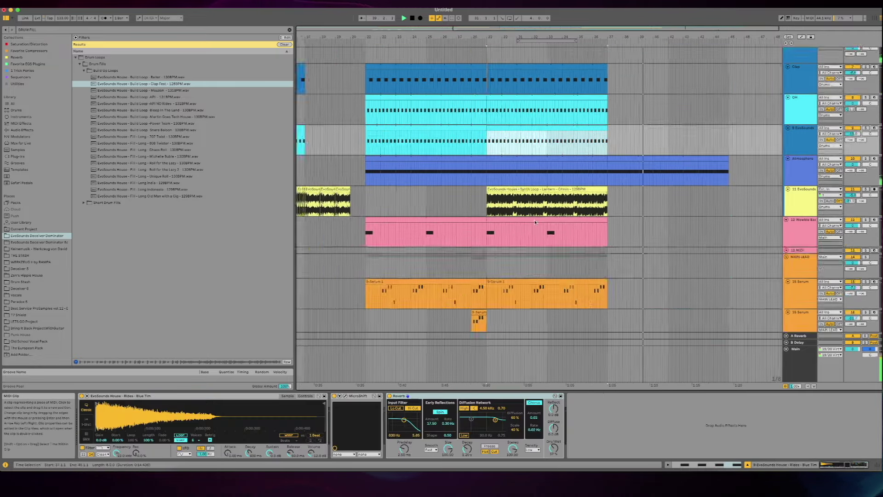
scroll(496, 223, down, 6)
scroll(496, 223, left, 8)
scroll(497, 224, up, 3)
click(493, 214)
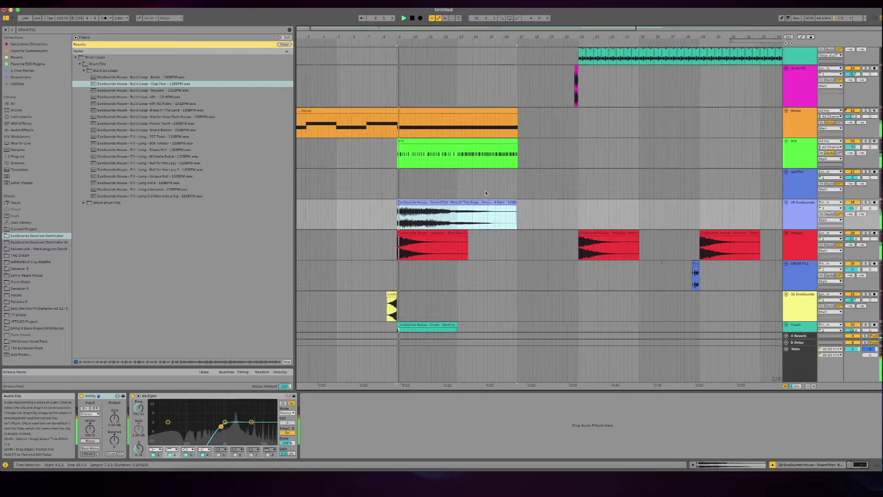
scroll(492, 210, up, 3)
click(492, 207)
scroll(503, 210, up, 13)
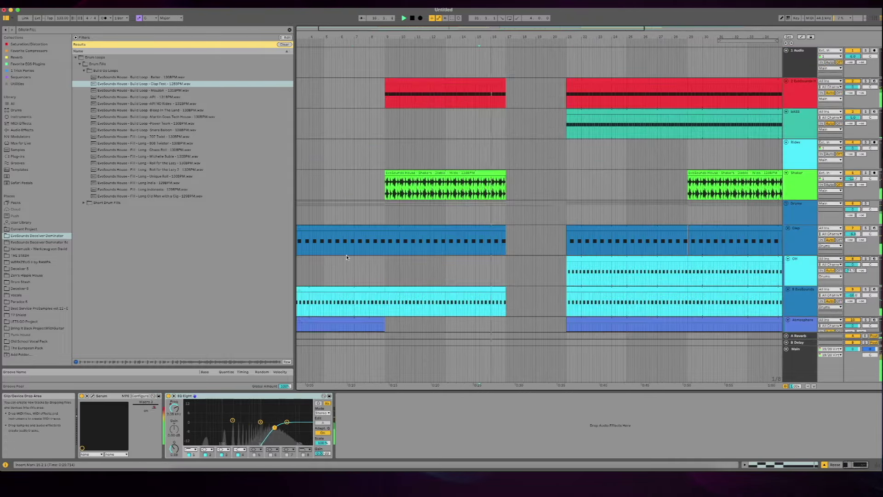
Step: Copy the Lantern synth loop clip from the intro and paste it on the same track at bar 37
scroll(350, 255, down, 5)
click(333, 148)
scroll(371, 221, up, 5)
scroll(371, 221, right, 10)
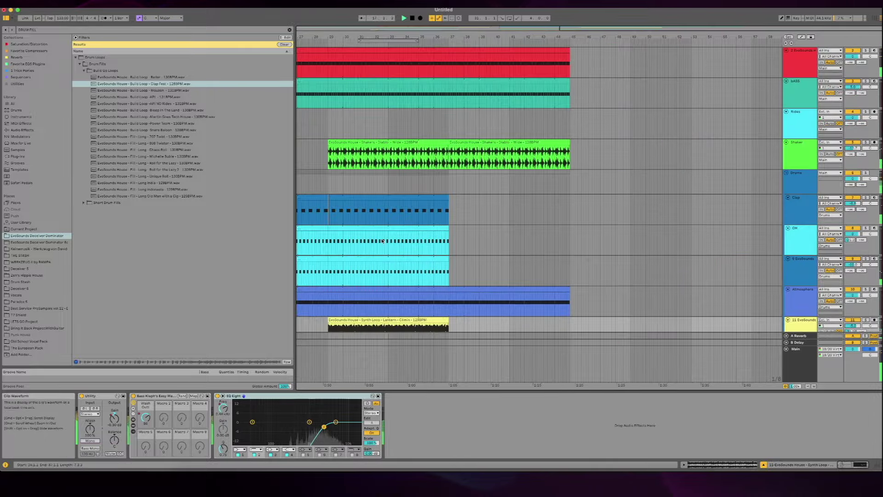
click(430, 281)
scroll(458, 273, down, 2)
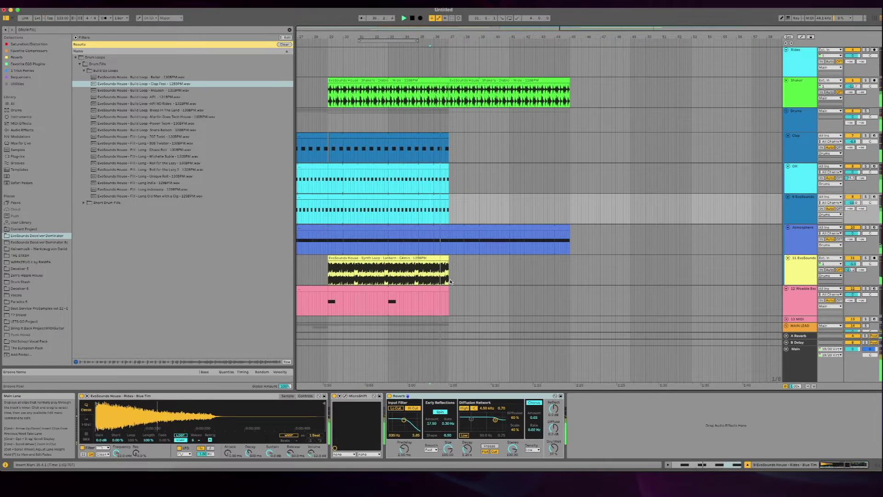
click(449, 282)
key(super+d)
drag(450, 281, 450, 282)
click(546, 250)
click(542, 258)
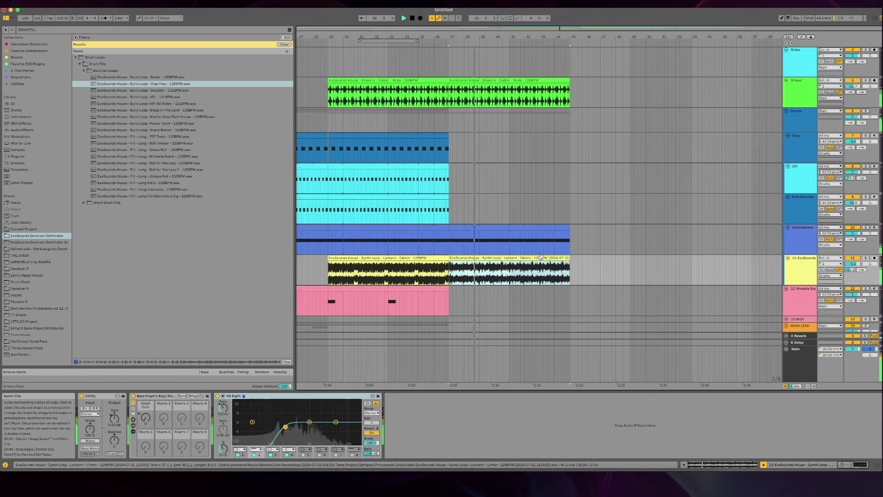
Step: Show the Lantern synth loop track's EQ Eight frequency automation and raise it at bars 37 and 45
click(286, 428)
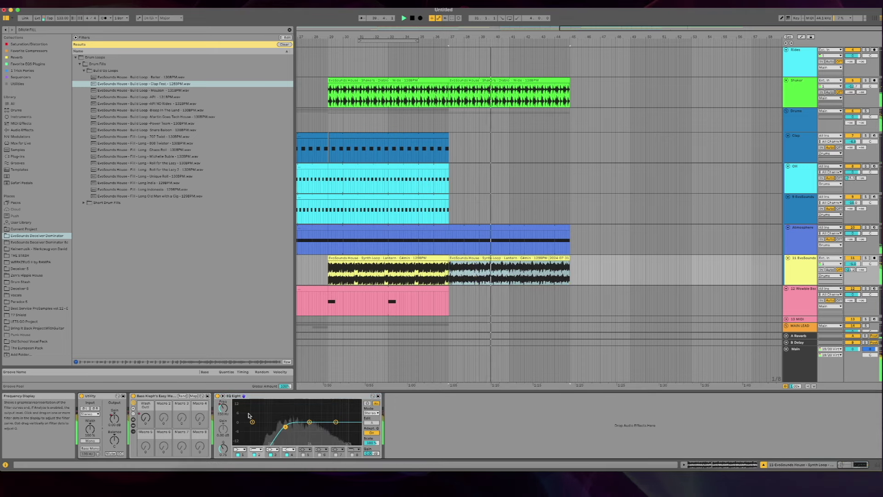
right_click(225, 408)
click(237, 412)
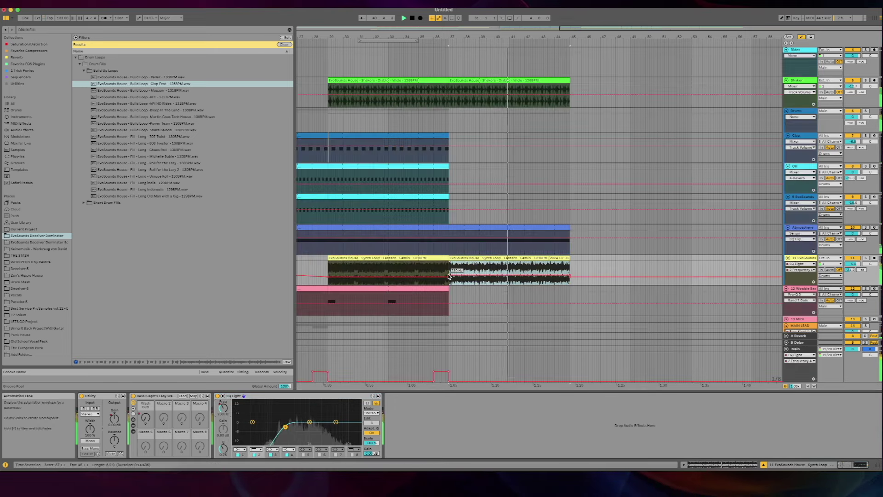
drag(450, 276, 450, 272)
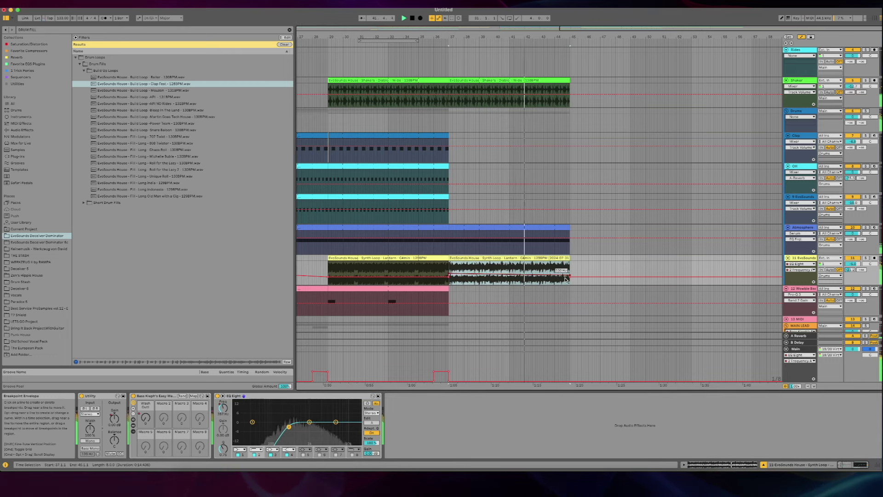
drag(571, 277, 571, 273)
Step: Open the intro Lantern synth loop clip, place another copy at bar 45, and play back the section there
scroll(552, 267, left, 10)
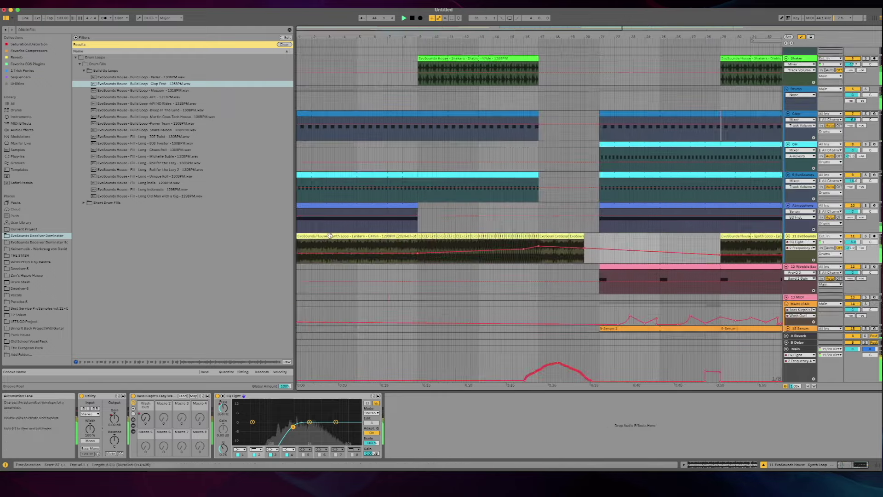
double_click(330, 235)
scroll(330, 235, right, 10)
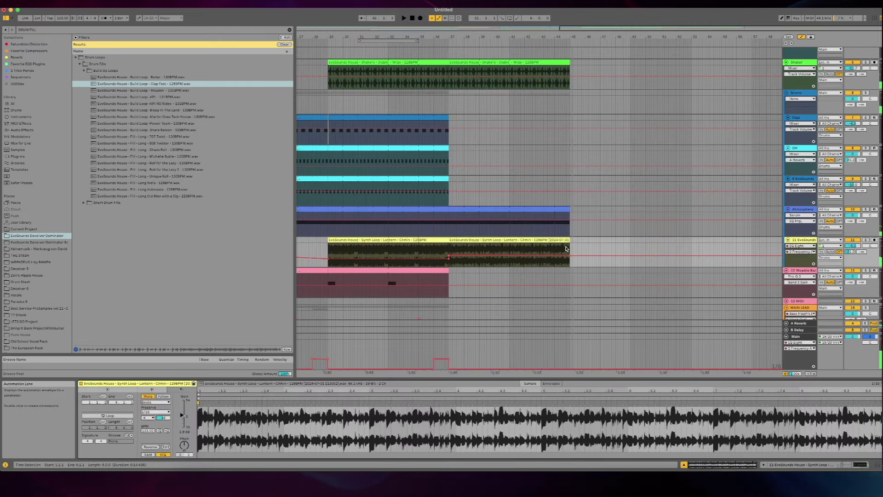
key(super+d)
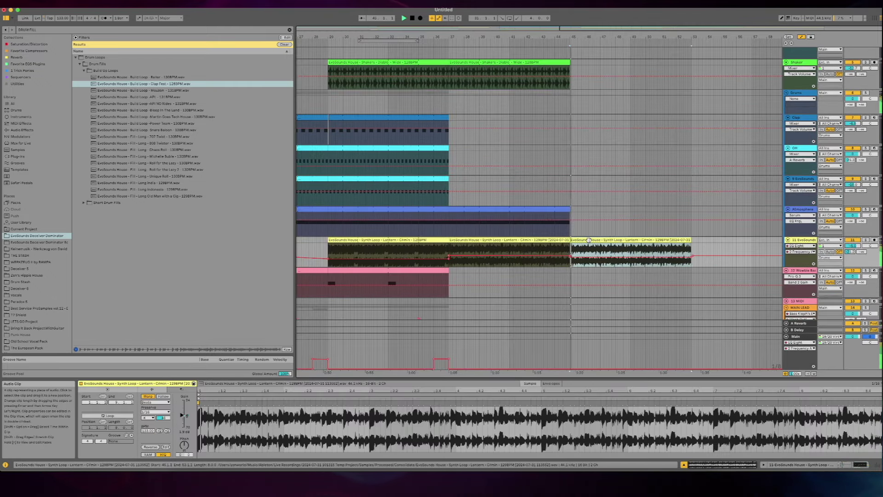
click(556, 200)
key(space)
key(space)
Step: Review the lead, vocal and Reese tracks from the intro onward and play back from about bar 34 into bar 37
scroll(556, 201, down, 5)
scroll(556, 202, left, 4)
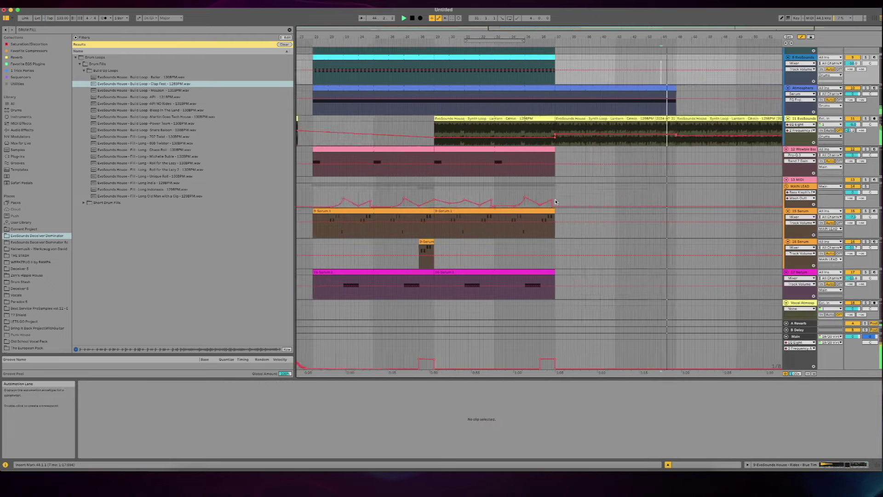
scroll(556, 202, down, 8)
scroll(556, 201, left, 10)
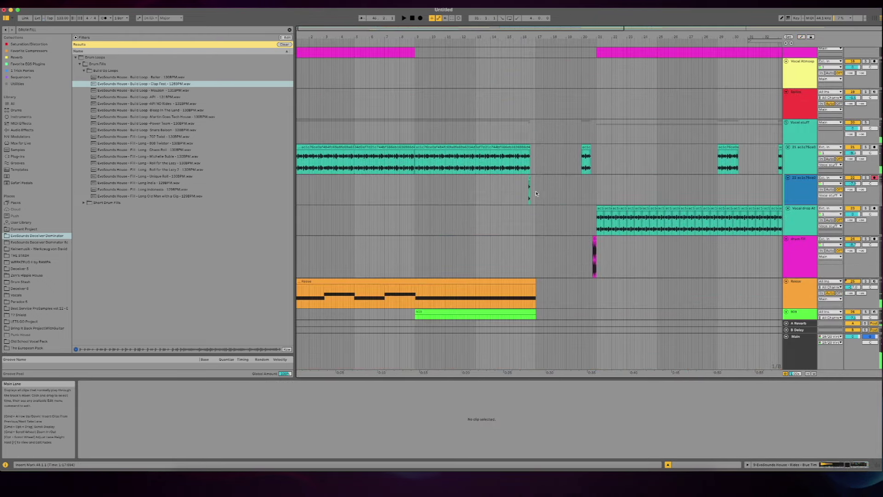
drag(517, 185, 662, 190)
scroll(541, 197, right, 10)
scroll(541, 198, up, 1)
click(406, 361)
key(space)
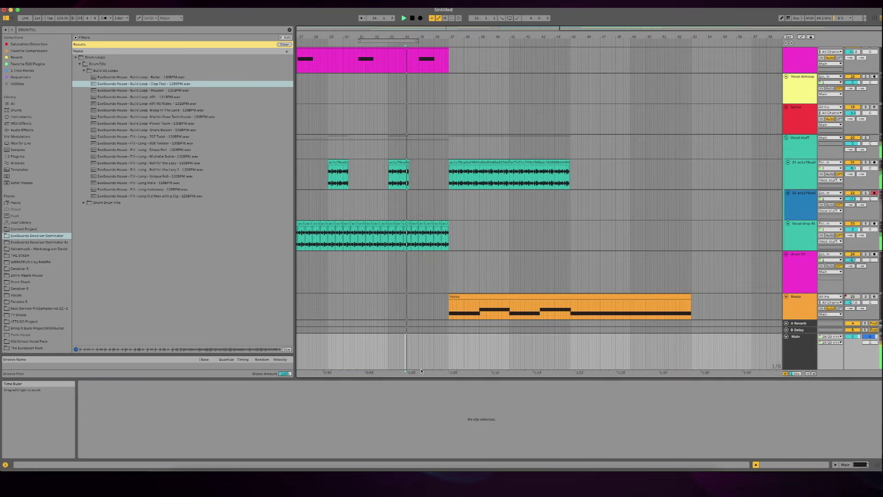
Step: Paste the short vocal chop on track 22 just before bar 45 and trim the vocal loop from bar 37 to end with it
click(498, 213)
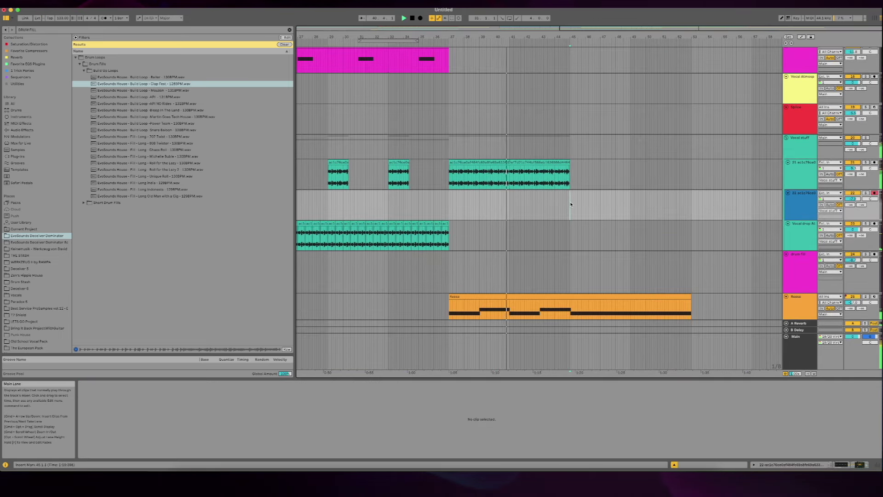
scroll(570, 204, up, 5)
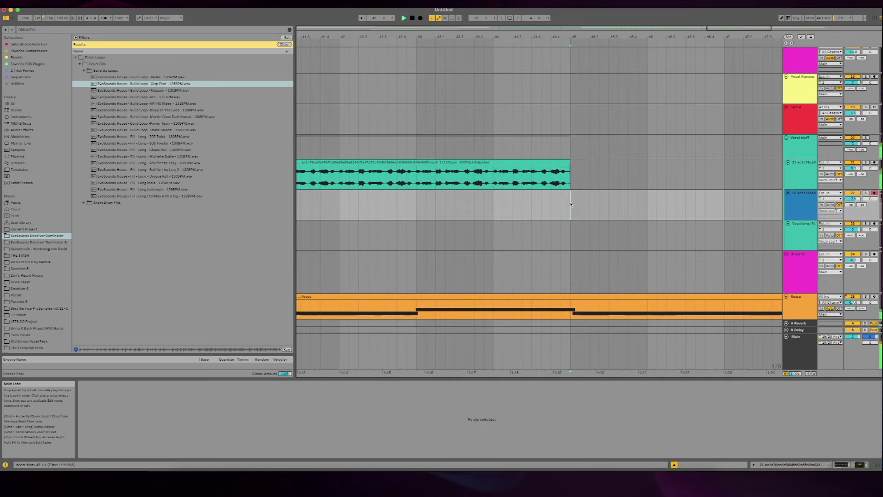
click(535, 202)
key(super+v)
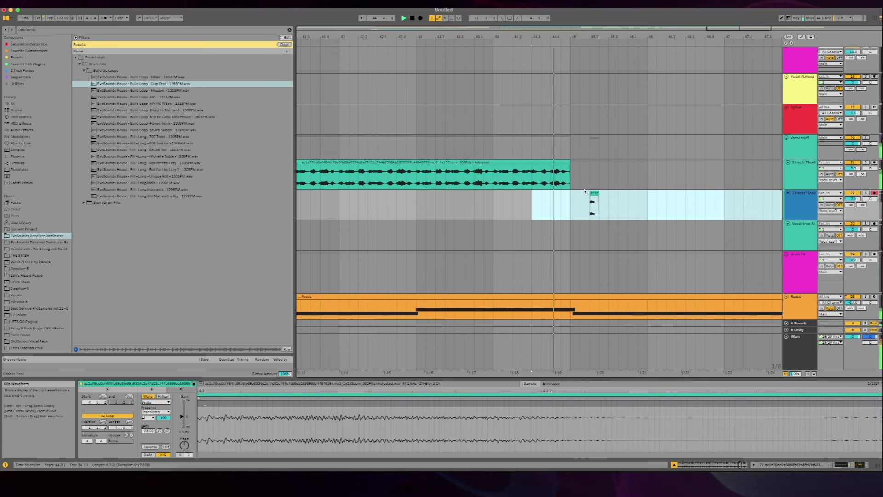
drag(584, 192, 526, 192)
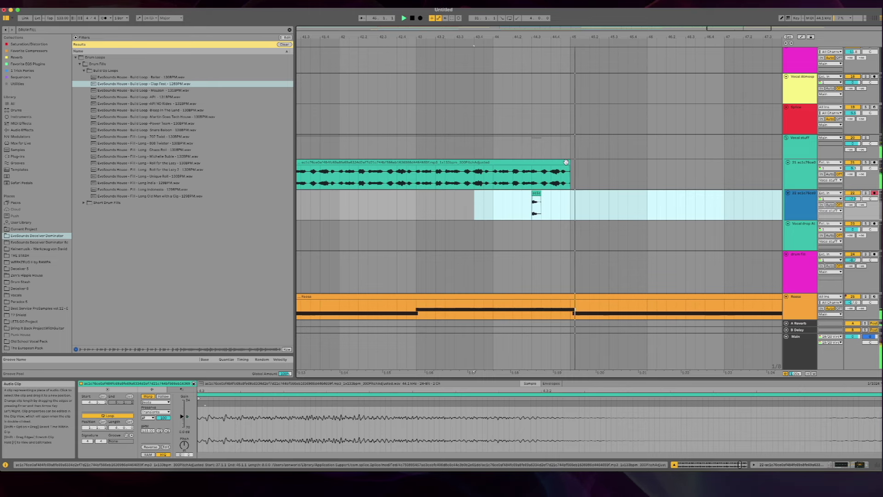
drag(570, 162, 541, 164)
Step: Duplicate the first eight bars of the breakdown Reese clip so its pattern repeats from bar 45
scroll(542, 172, down, 8)
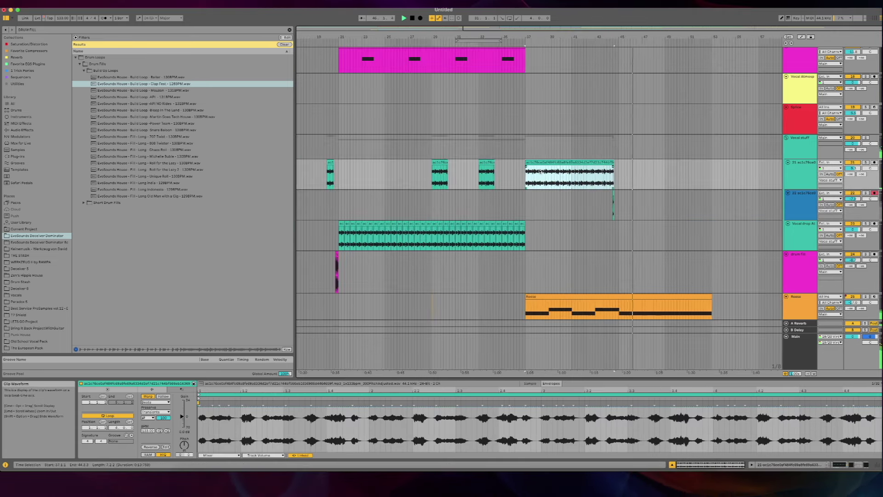
scroll(539, 171, right, 5)
scroll(539, 171, down, 5)
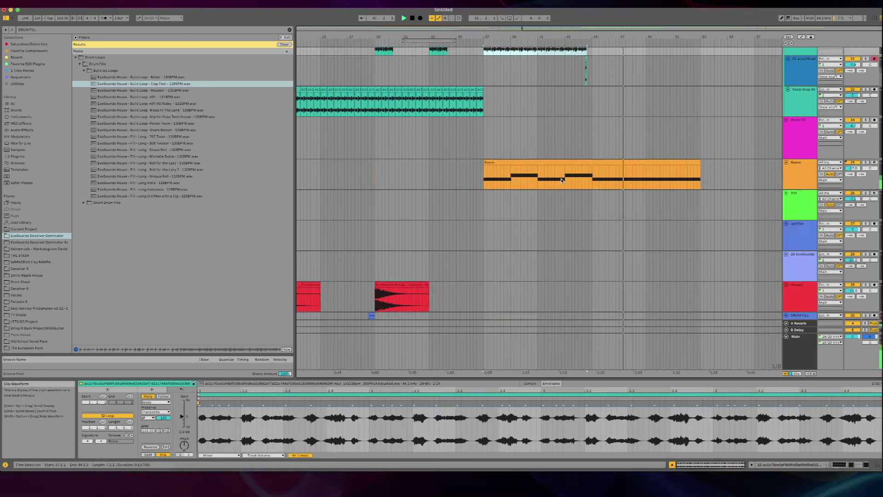
drag(592, 178, 485, 182)
key(super+d)
Step: Open the vocal chop track's effects and raise the Echo's low-pass filter frequency to about 8 kHz
scroll(575, 138, up, 3)
click(573, 131)
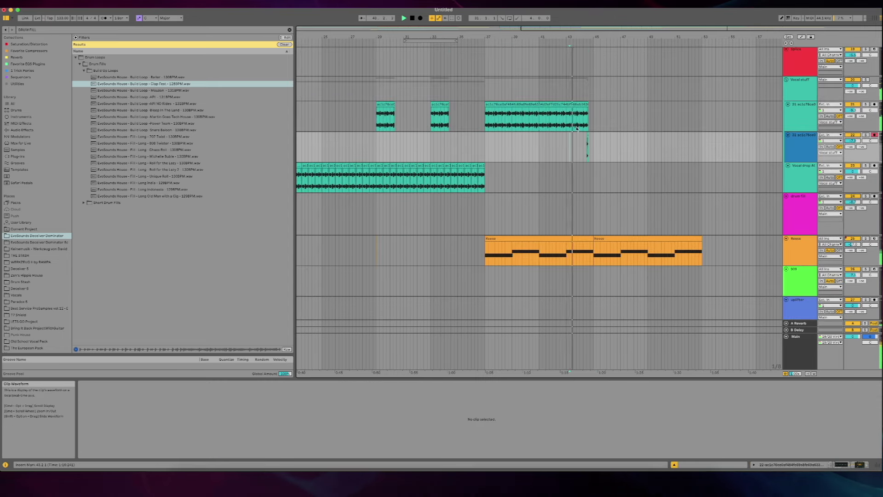
click(581, 123)
scroll(581, 124, up, 2)
key(plus)
key(plus)
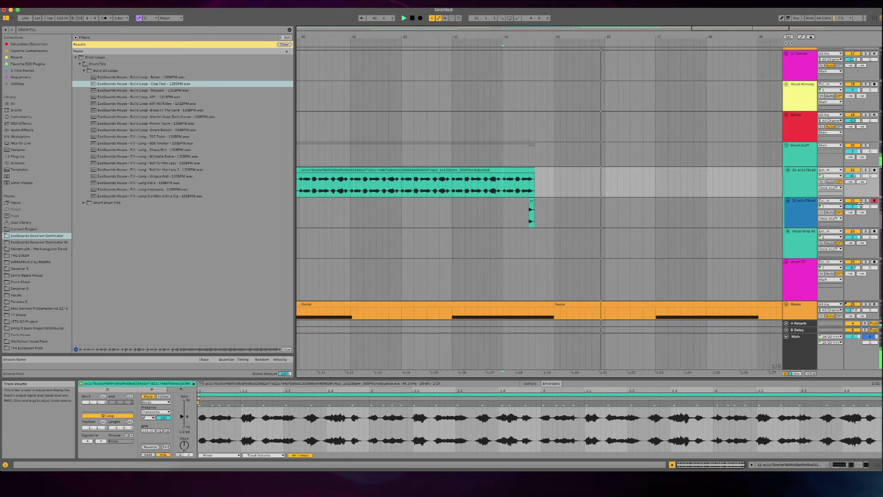
click(803, 215)
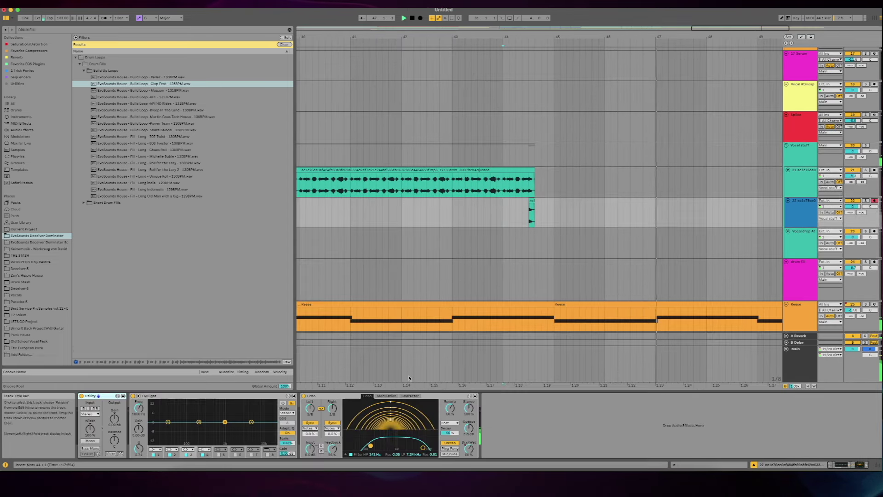
drag(422, 447, 425, 448)
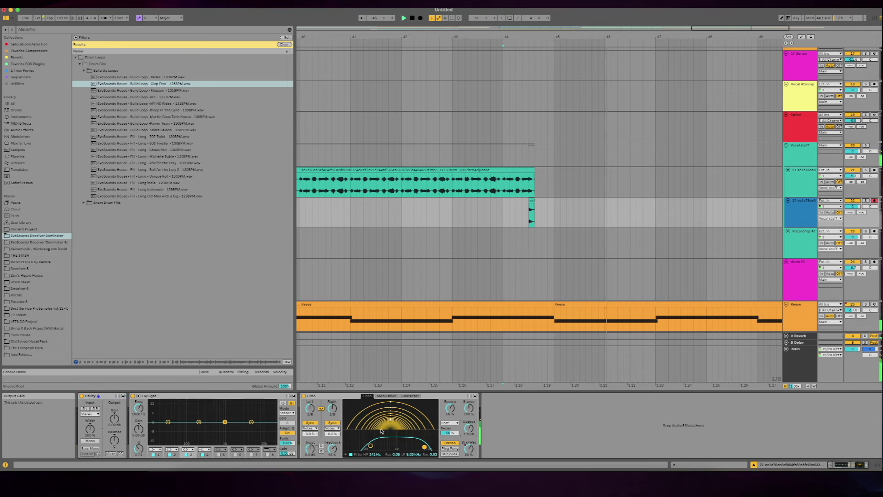
Step: Review the drum, shaker, atmosphere and effects tracks around the drop and play back the transition into bar 37
key(minus)
key(minus)
key(minus)
scroll(617, 221, down, 3)
scroll(617, 222, up, 10)
click(563, 158)
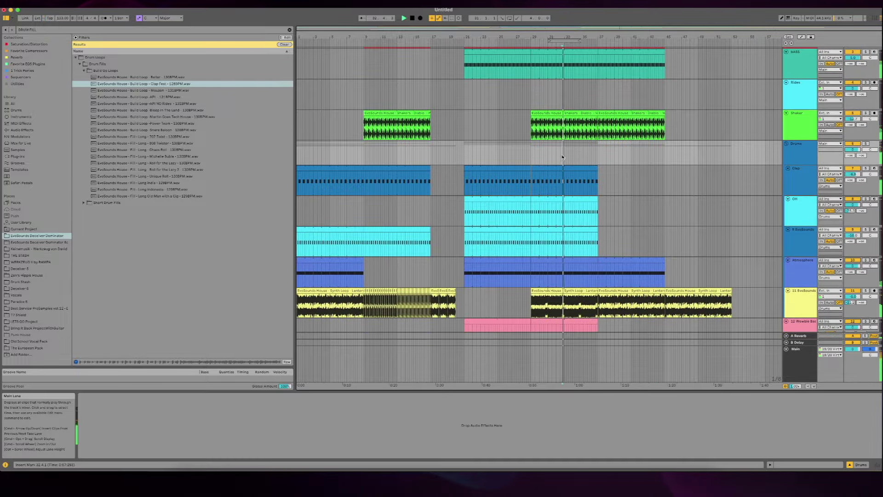
scroll(596, 156, down, 2)
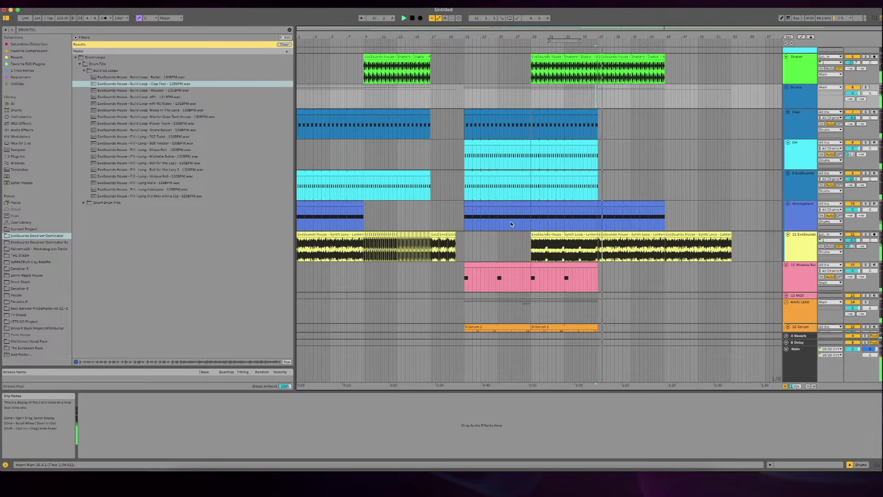
click(454, 191)
scroll(554, 202, down, 6)
scroll(554, 201, down, 8)
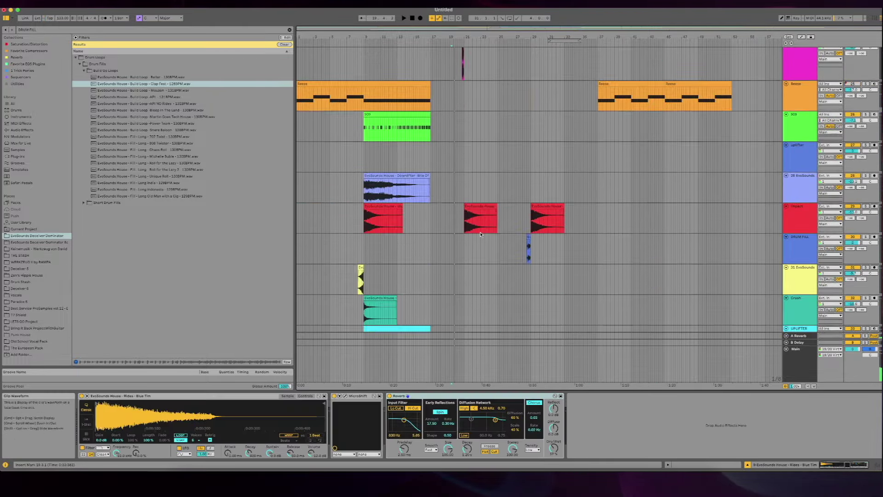
Step: Place a copy of the impact clip at bar 37 on the Impact track and undo the extra duplicates
click(390, 215)
scroll(558, 221, up, 3)
click(537, 219)
key(space)
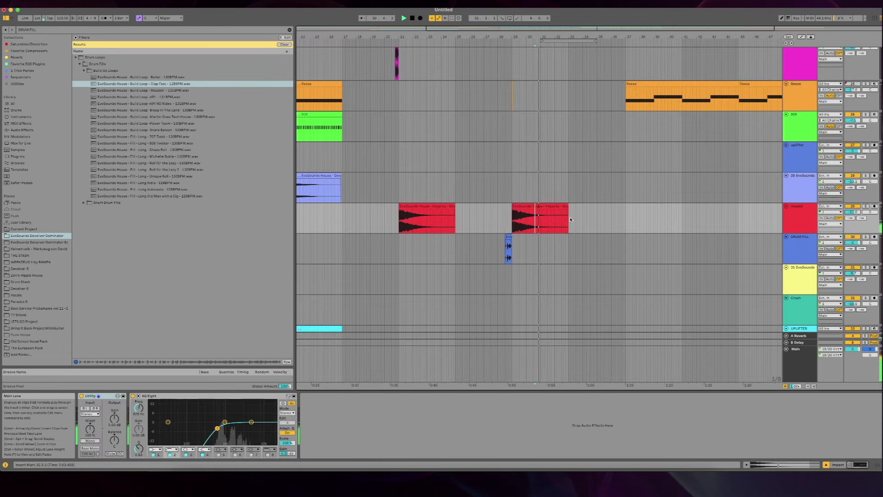
key(super+d)
key(super+d)
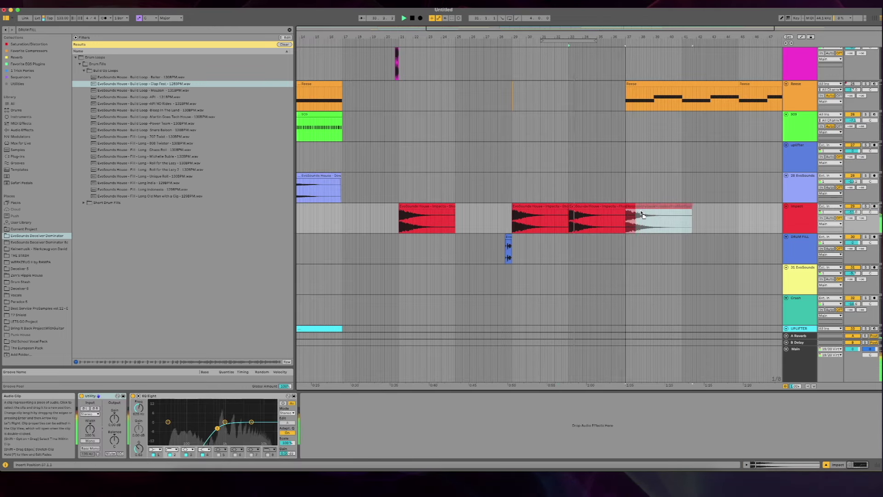
key(super+z)
key(super+z)
scroll(644, 214, left, 5)
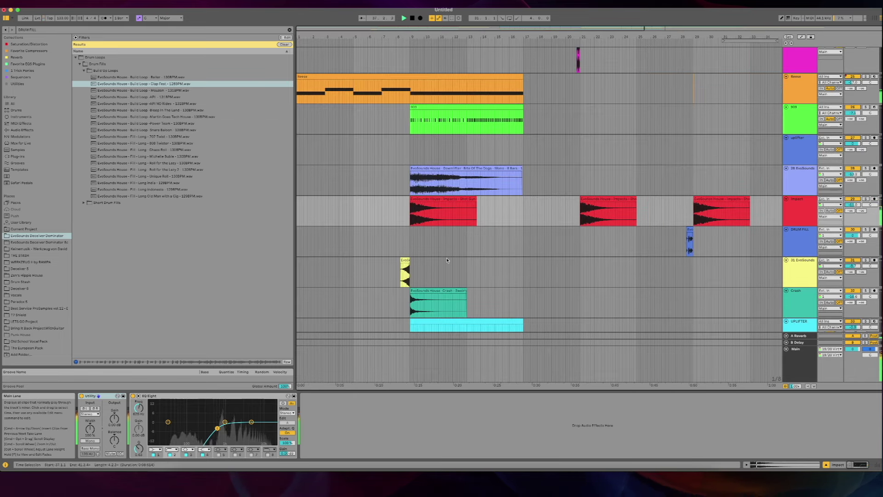
Step: Copy the crash clip from bar 9 and paste it further along the Crash track
click(435, 288)
scroll(506, 294, right, 7)
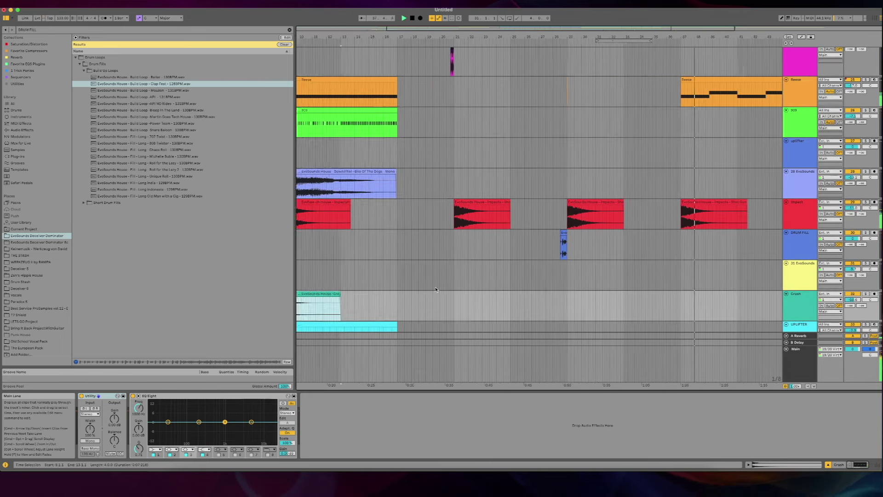
click(562, 305)
key(super+v)
key(space)
Step: Copy the reversed crash clip from before bar 9 and position the copy to end at bar 21 on the same track
scroll(561, 305, left, 7)
scroll(562, 305, down, 3)
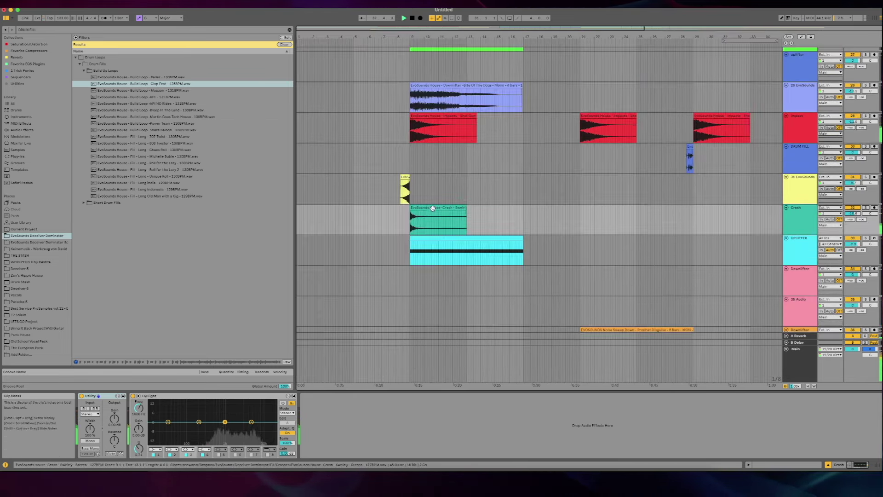
click(520, 188)
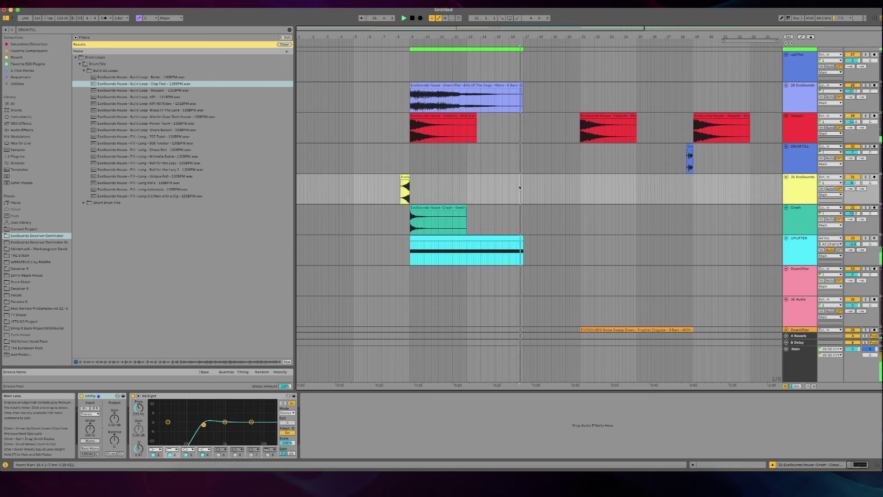
scroll(518, 188, right, 3)
scroll(497, 194, up, 3)
click(466, 192)
key(super+v)
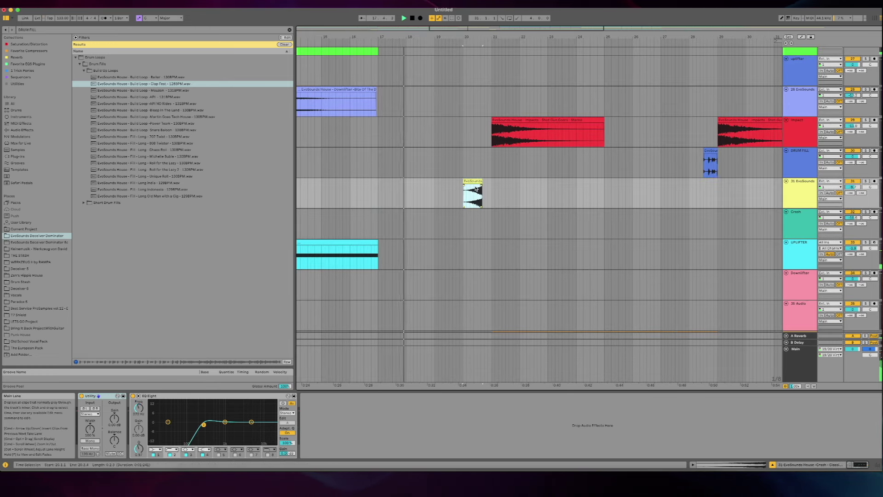
scroll(486, 184, up, 2)
scroll(487, 182, up, 2)
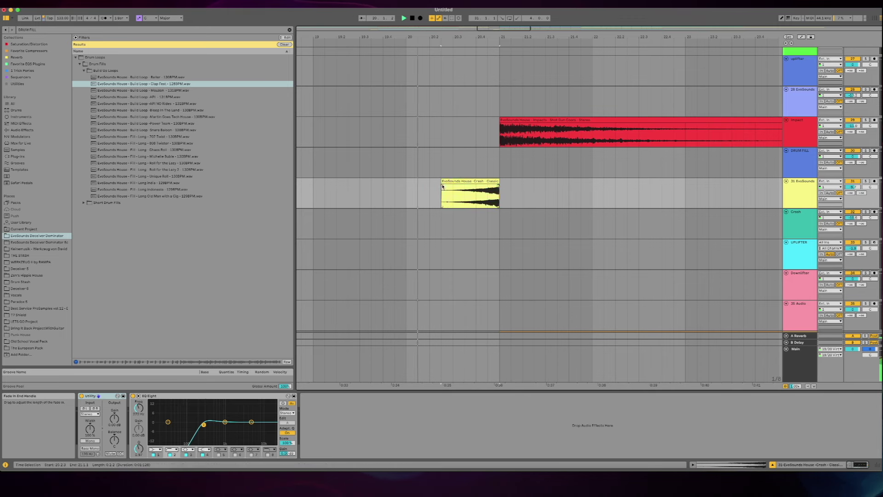
scroll(497, 184, down, 3)
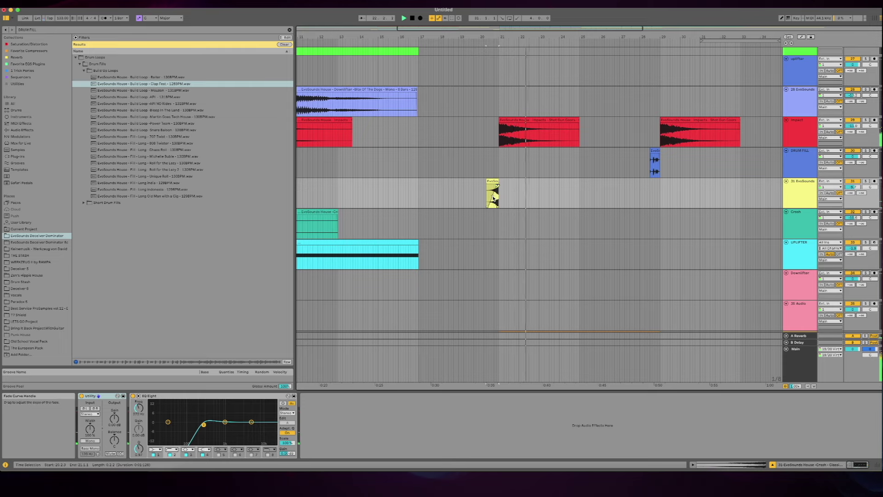
Step: Show the MAIN LEAD group's Wash Out macro automation, examine its envelope from bar 21 during playback, and hide automation again
scroll(497, 199, up, 10)
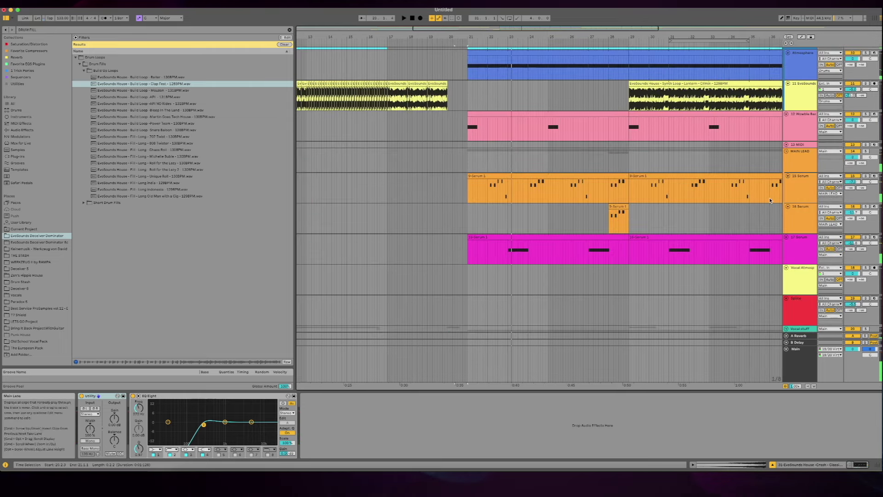
click(797, 183)
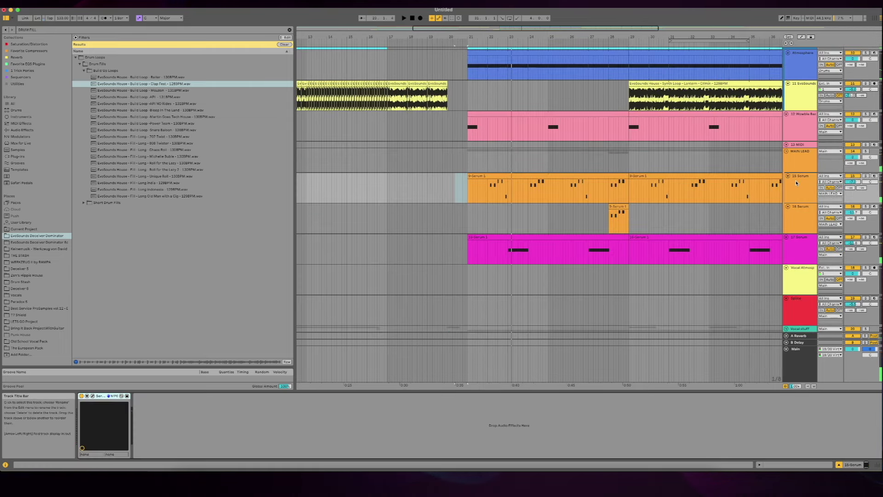
click(786, 151)
click(787, 151)
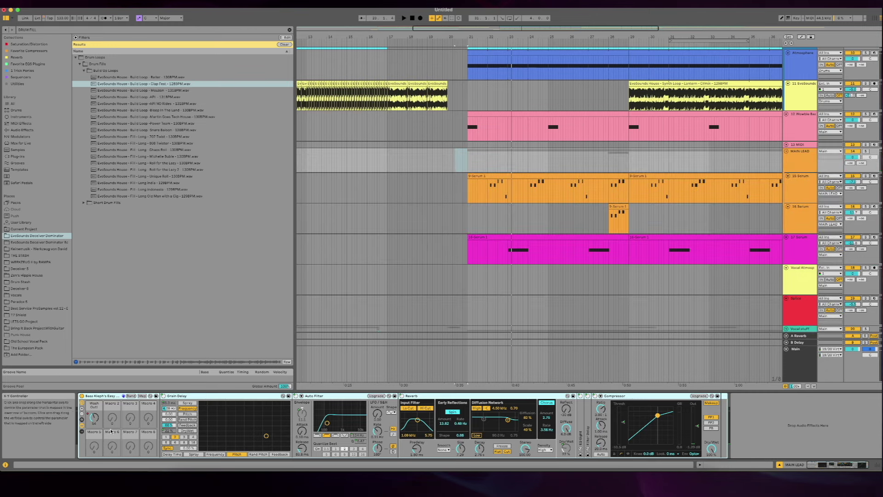
right_click(95, 418)
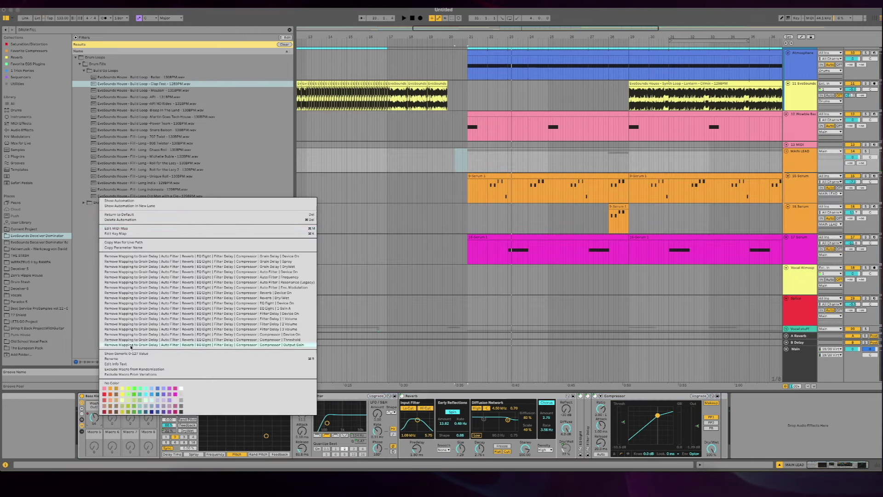
click(152, 203)
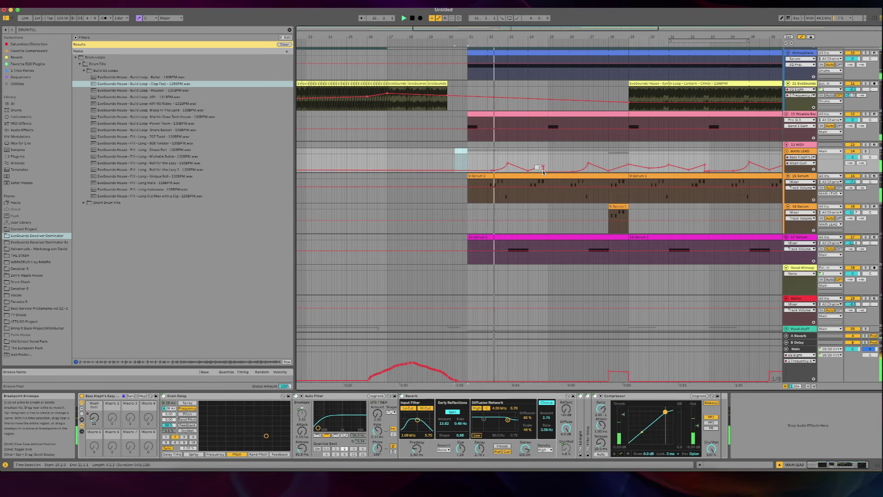
click(574, 173)
click(573, 171)
key(a)
Step: Lower the volume of the 17 Serum track slightly during playback
scroll(573, 171, down, 3)
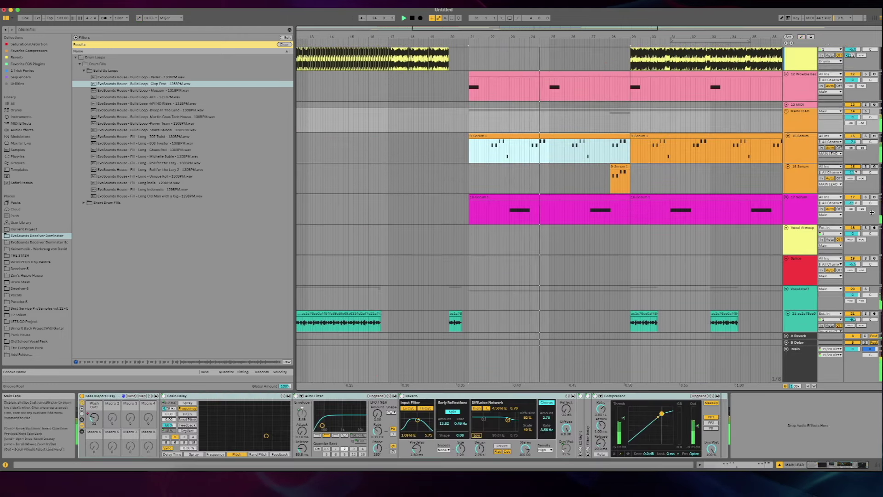
drag(853, 203, 853, 208)
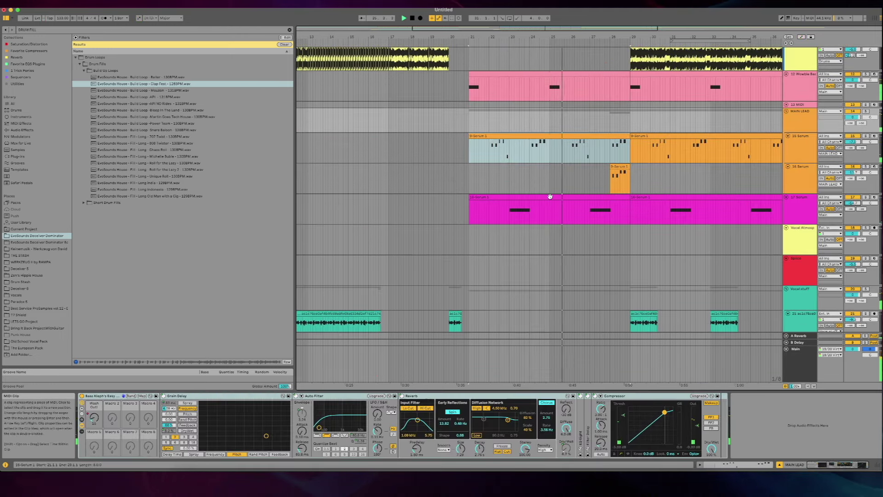
scroll(604, 186, right, 3)
scroll(604, 187, up, 1)
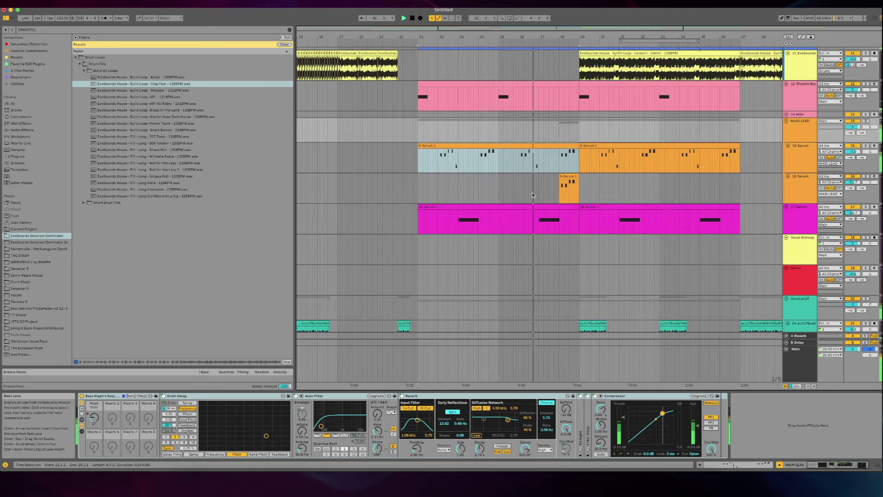
Step: Place copies of the one-bar lead phrase on the 16 Serum track at bars 32 and 36
scroll(589, 186, right, 3)
scroll(589, 186, up, 1)
click(537, 186)
click(535, 180)
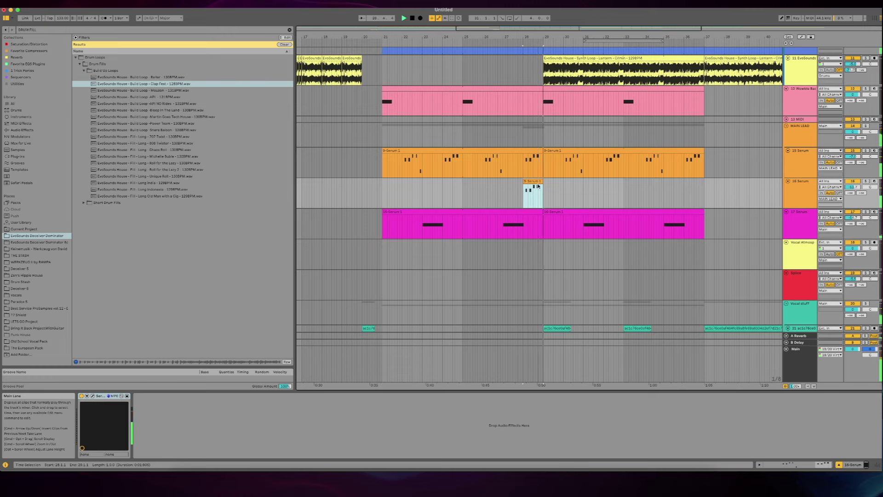
drag(606, 162, 621, 164)
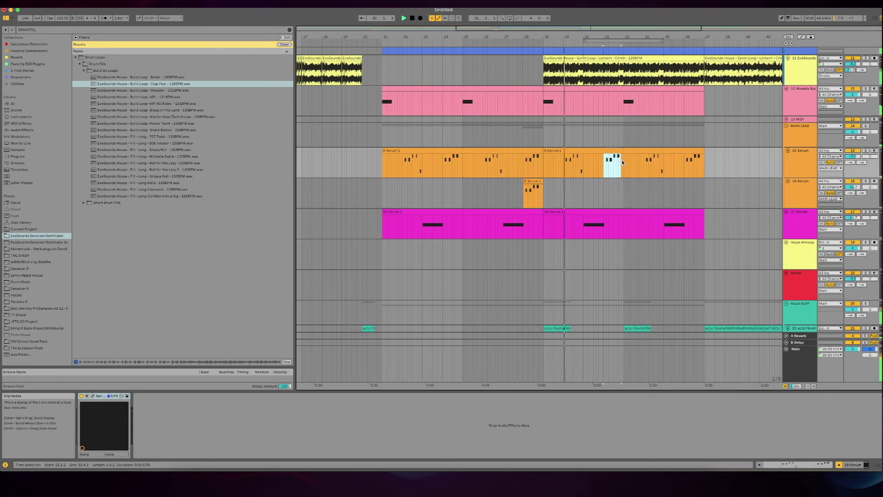
key(super+c)
click(611, 185)
key(super+v)
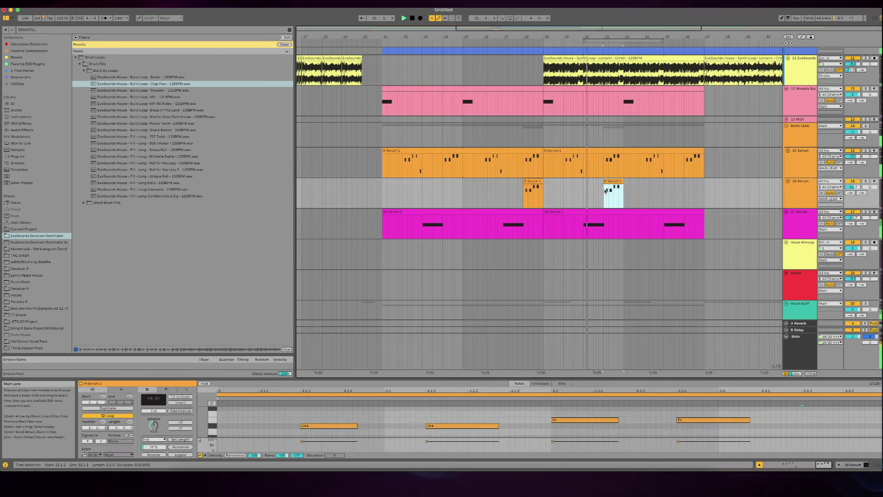
scroll(605, 192, right, 1)
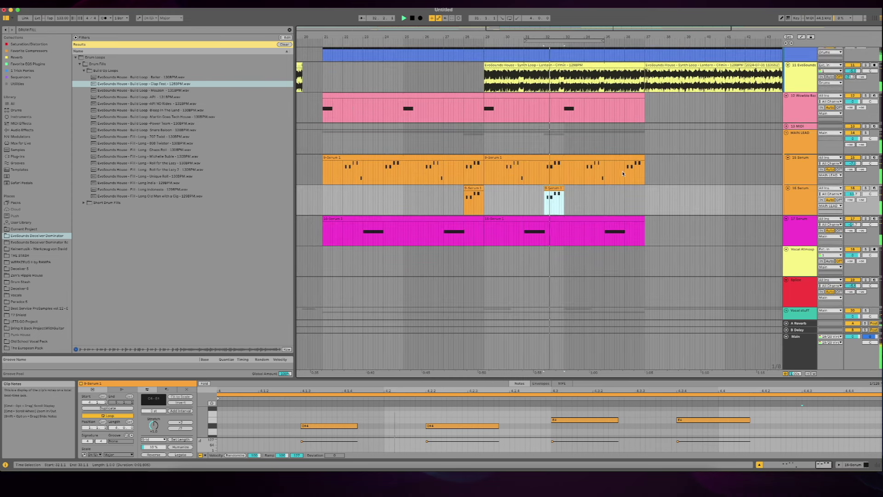
click(626, 196)
key(super+v)
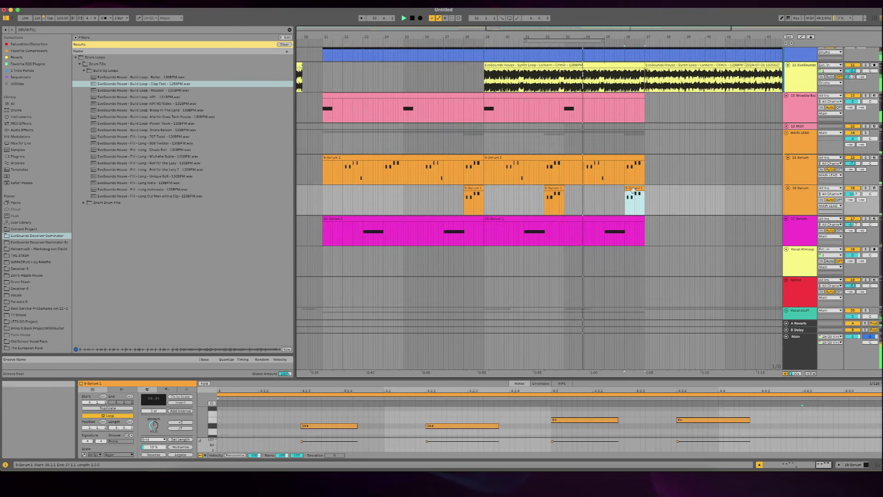
click(628, 159)
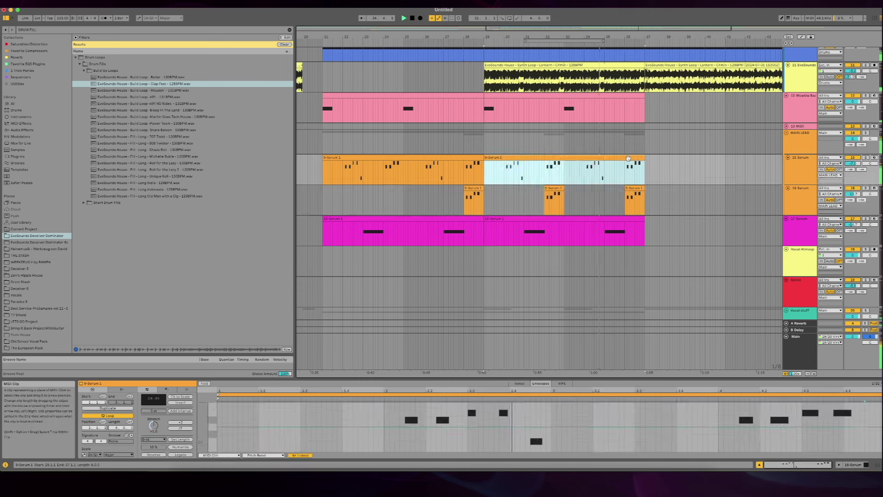
click(520, 383)
click(729, 427)
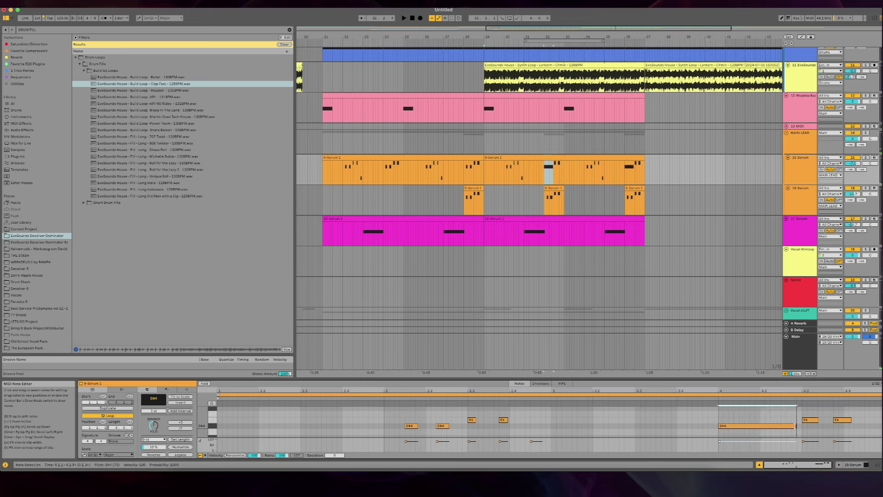
key(super+d)
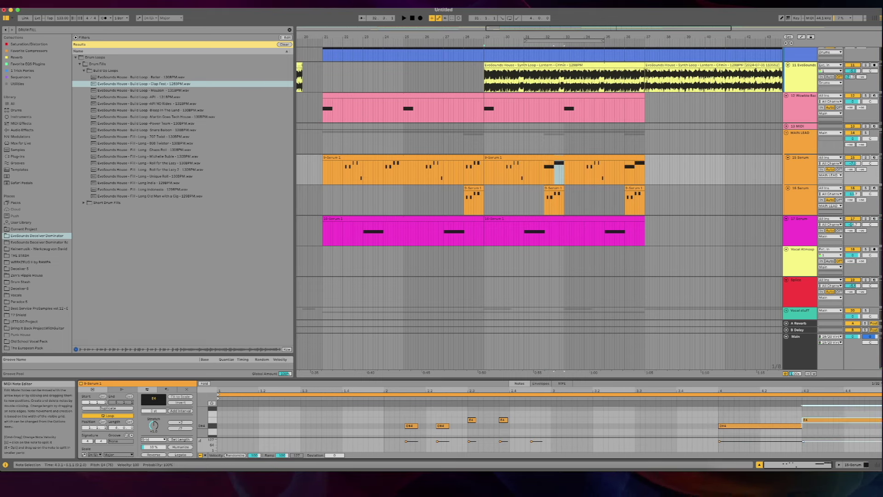
click(619, 178)
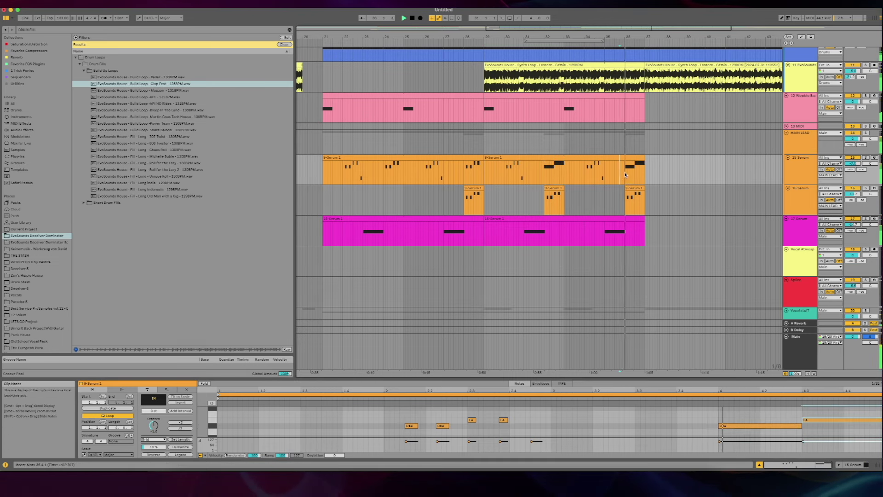
key(super+z)
key(super+z)
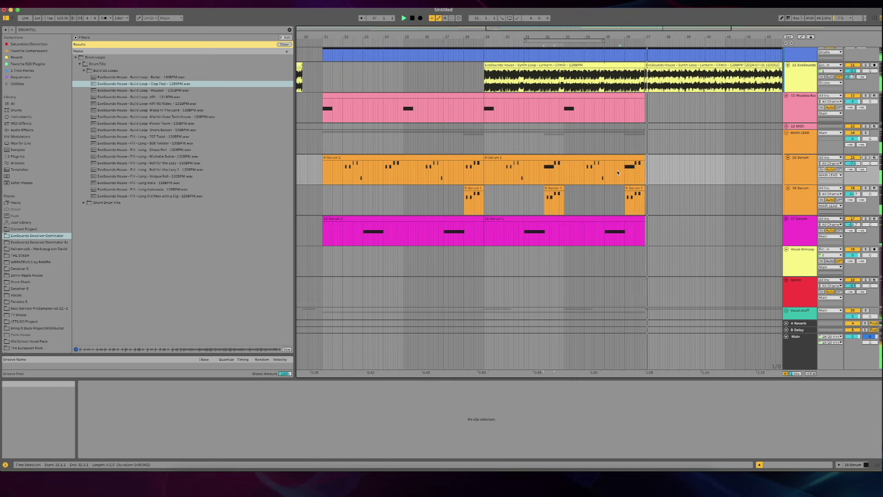
Step: Split the 15 Serum lead clip at bar 36 so its last bar becomes a separate clip
click(624, 171)
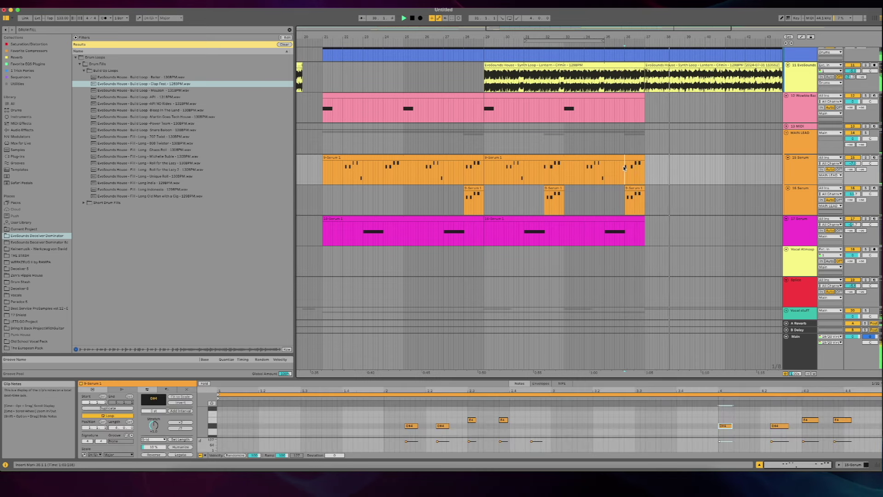
drag(624, 169, 644, 198)
key(super+k)
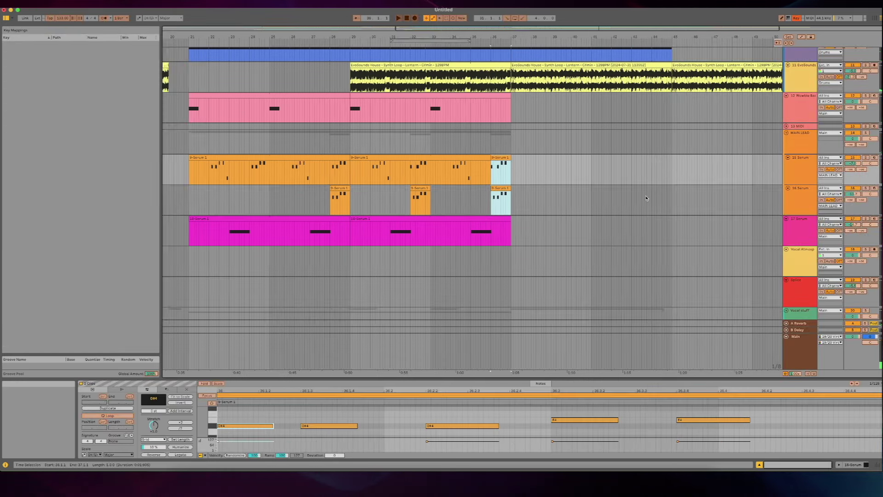
key(super+k)
key(space)
Step: Apply Legato to all notes of the one-bar 15 Serum clip at bar 36
click(632, 157)
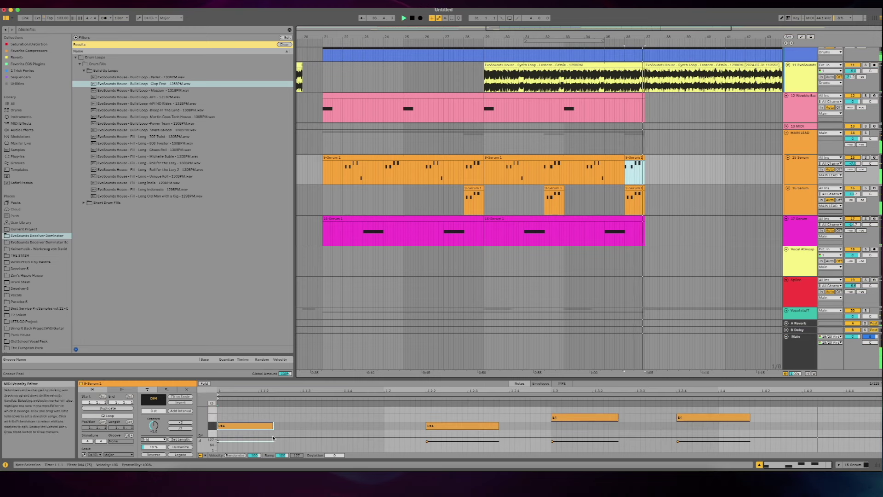
key(space)
key(super+a)
click(180, 455)
key(space)
Step: Replace the 16 Serum clip at bar 36 with a copy of the 15 Serum clip above it and play the result
drag(633, 158, 633, 189)
click(608, 173)
key(space)
key(space)
scroll(756, 125, right, 1)
Step: Find the LFOTool plug-in and load it at the end of the MAIN LEAD group's effects chain
click(755, 138)
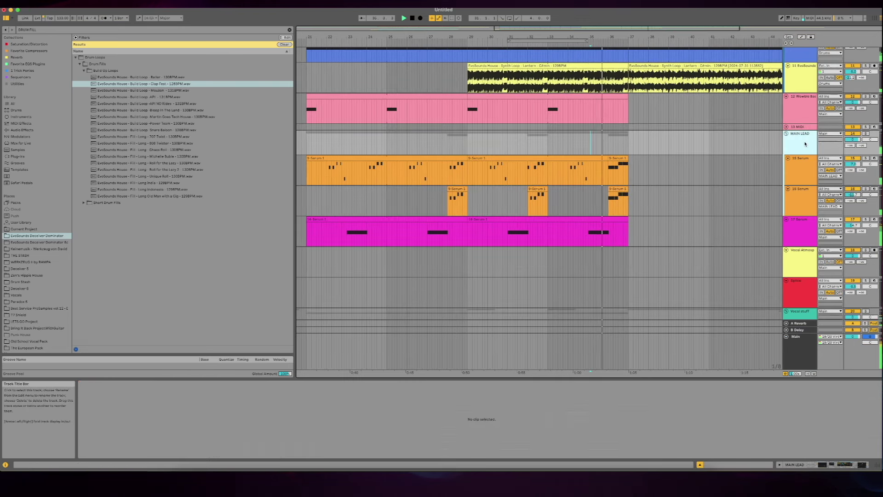
key(space)
click(12, 104)
text(lfo)
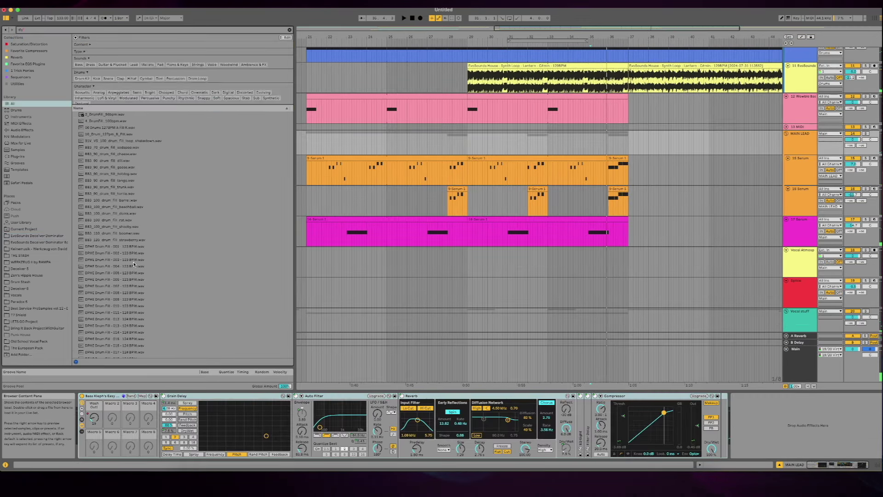
click(41, 158)
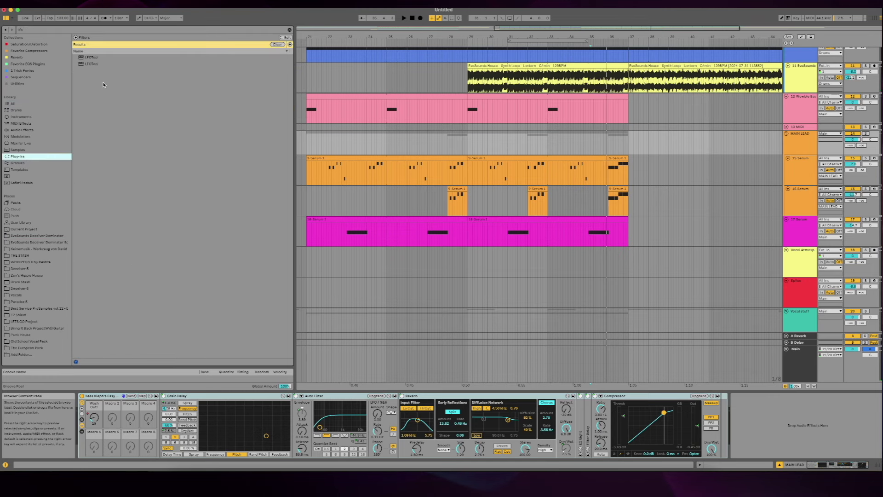
click(96, 64)
key(Return)
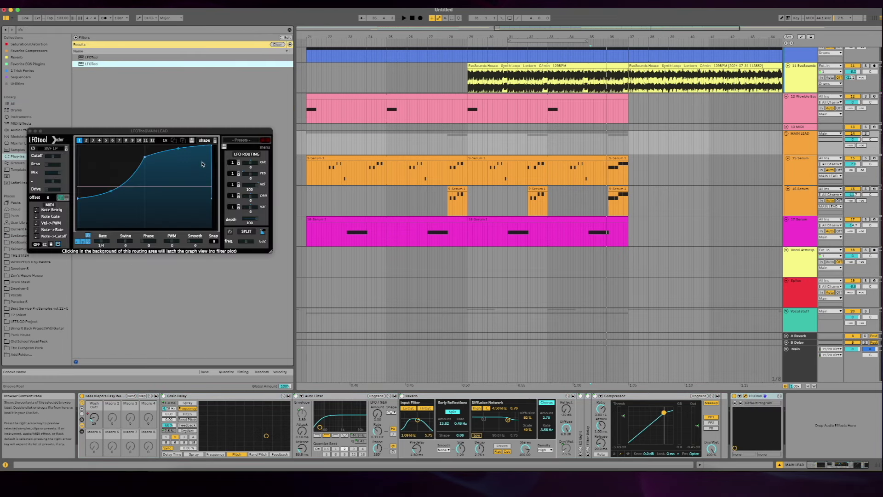
Step: Load the Loop - Little Humper preset in LFOTool and play the arrangement
click(241, 141)
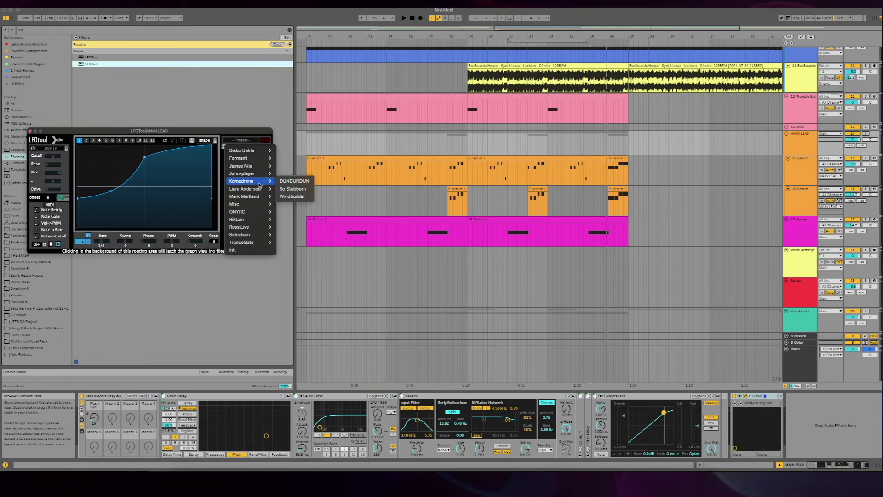
mouse_move(248, 189)
click(301, 223)
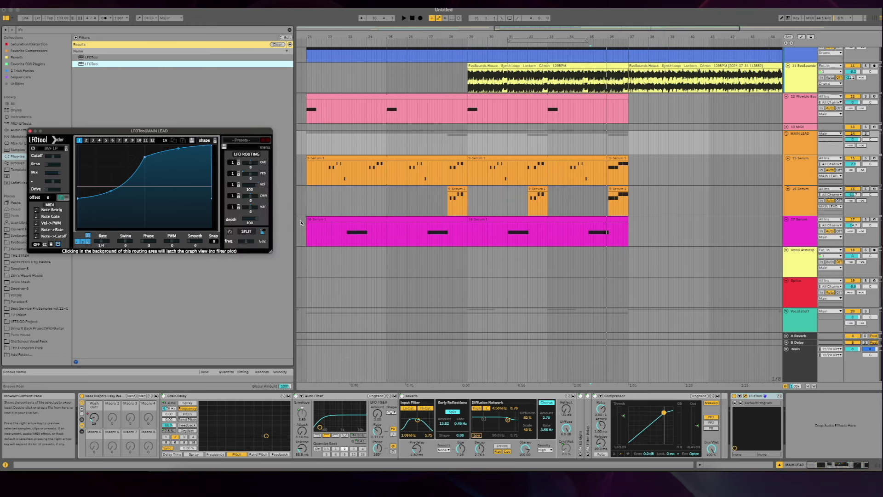
click(618, 172)
key(space)
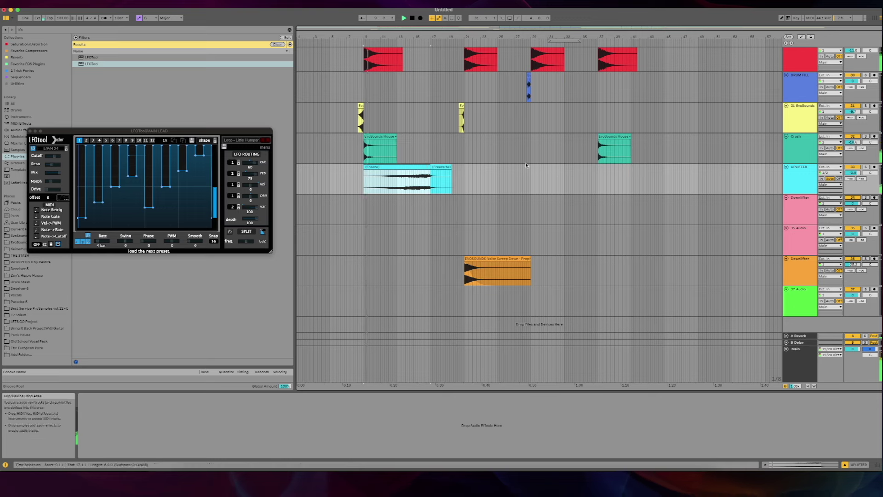
Step: Paste the copied uplifter on the UPLIFTER track at bar 29 and trim its start to bar 33
click(525, 188)
key(plus)
scroll(525, 188, right, 1)
scroll(525, 188, up, 1)
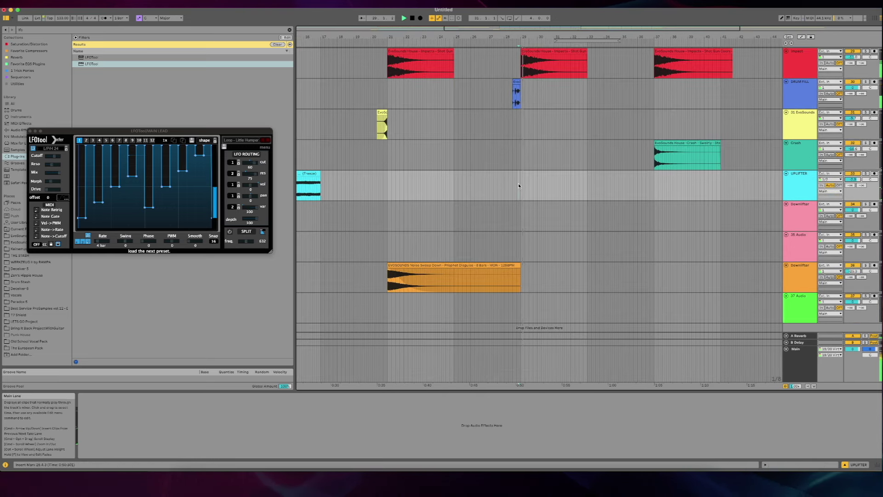
key(super+v)
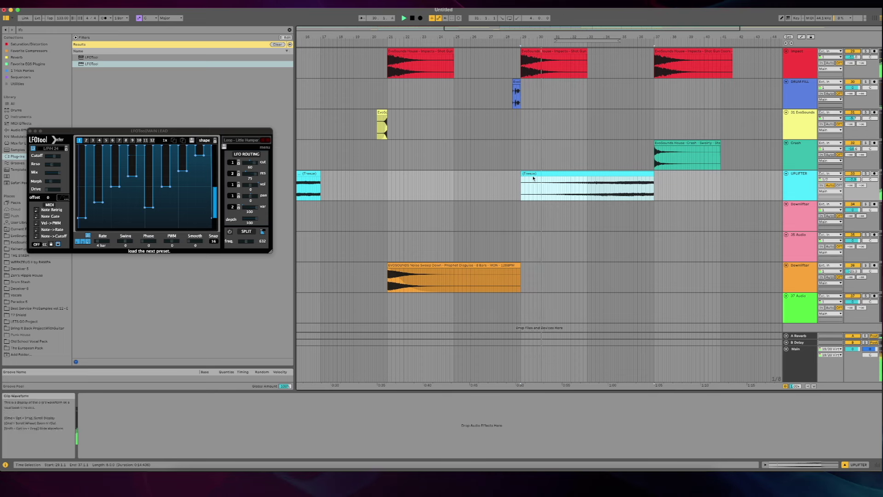
drag(522, 184, 586, 185)
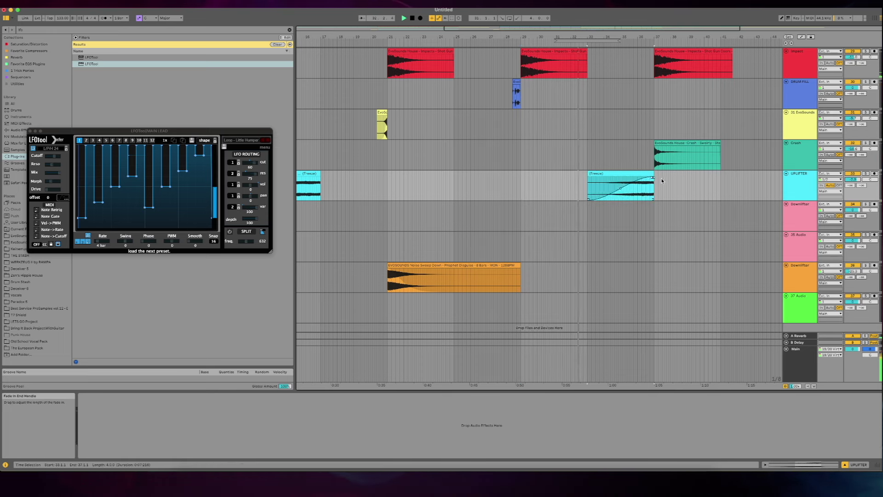
Step: Shorten the uplifter clip before bar 37 by trimming its start to just after bar 36
scroll(599, 180, up, 15)
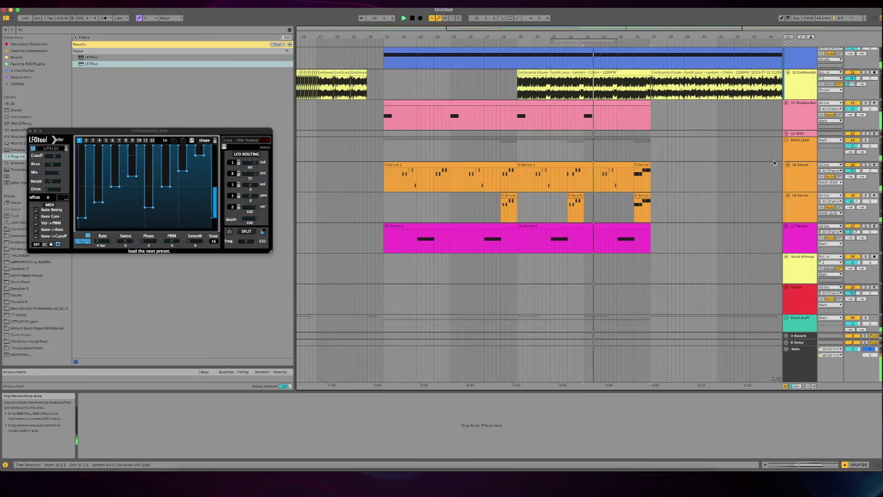
click(598, 148)
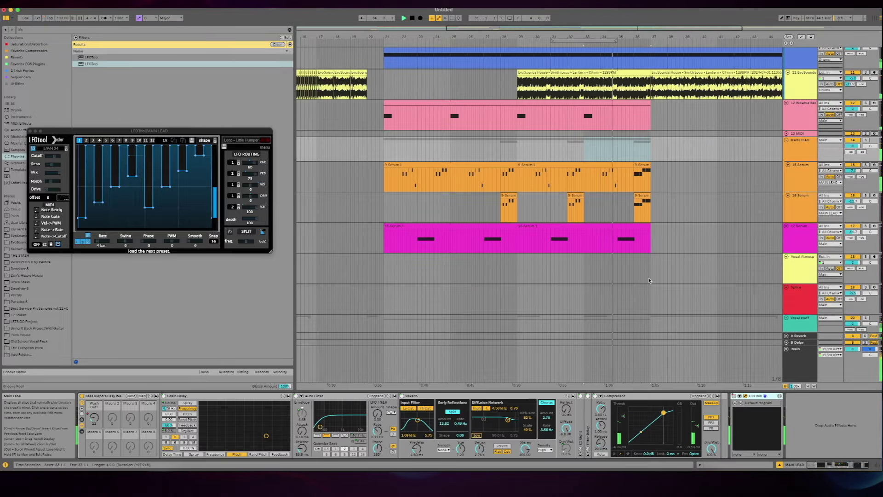
scroll(611, 171, down, 15)
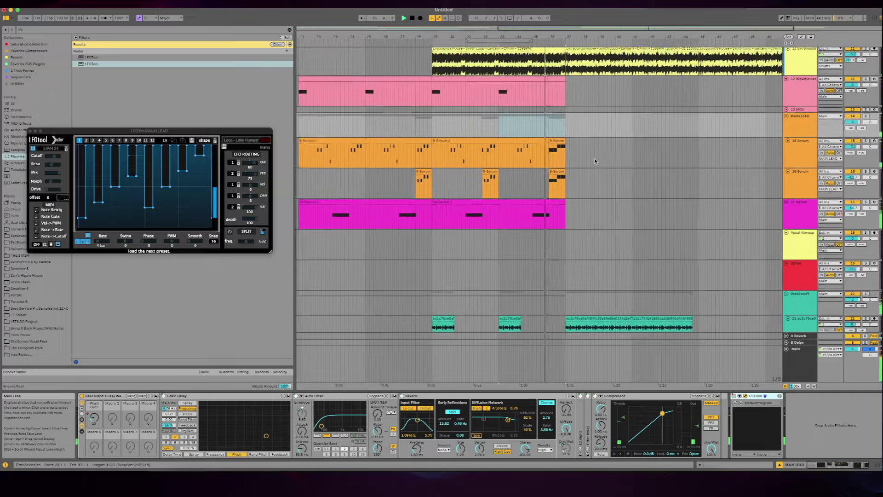
click(529, 180)
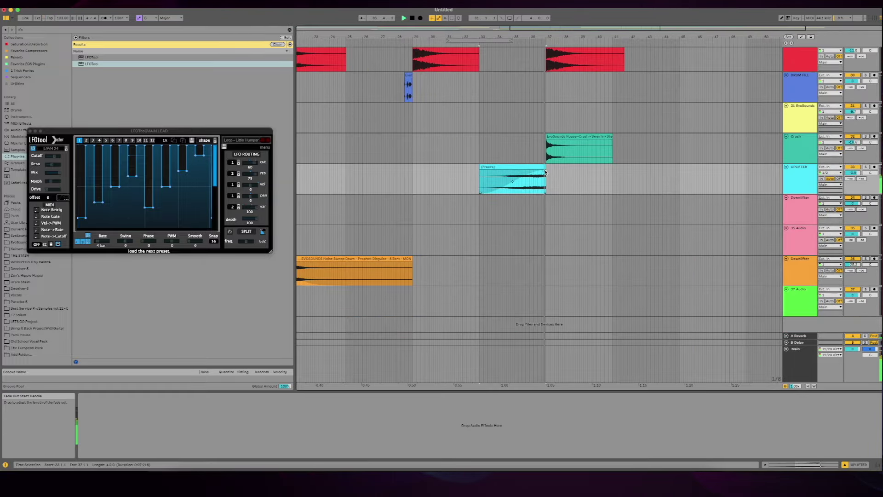
click(799, 174)
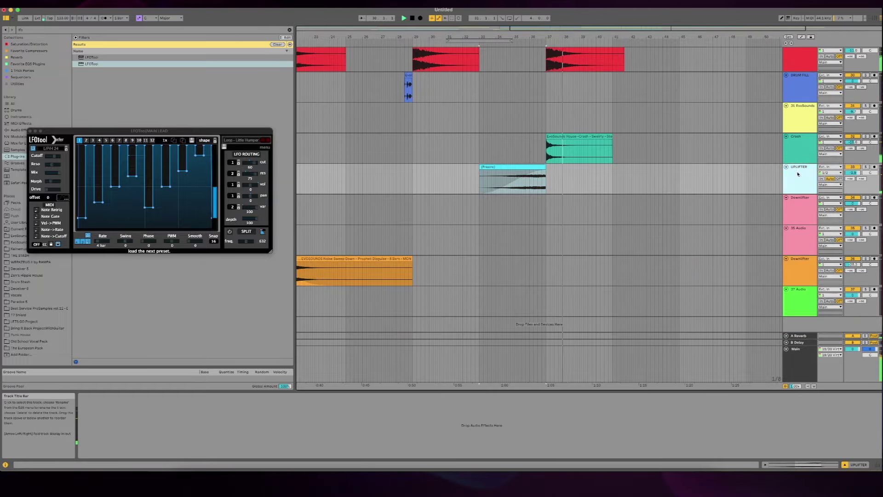
click(483, 170)
drag(480, 166, 531, 177)
key(space)
Step: Shorten the Shaker loop so it ends at bar 36
scroll(536, 172, up, 15)
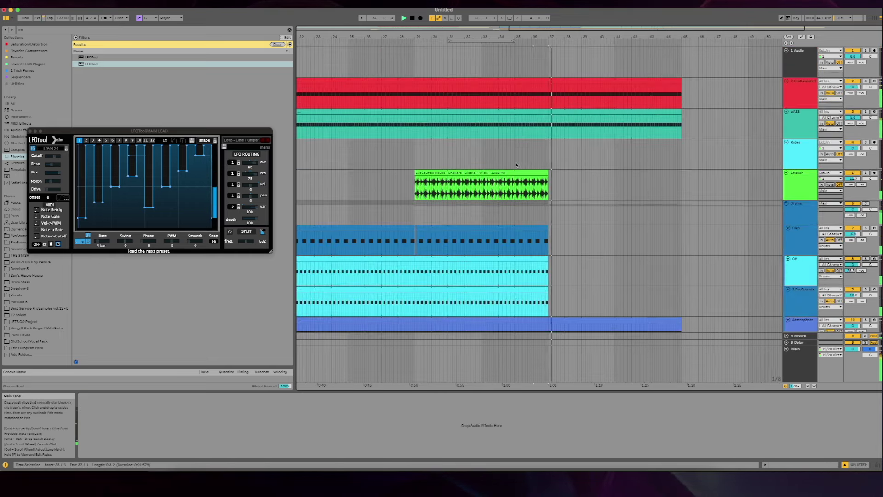
click(517, 165)
drag(545, 172, 530, 172)
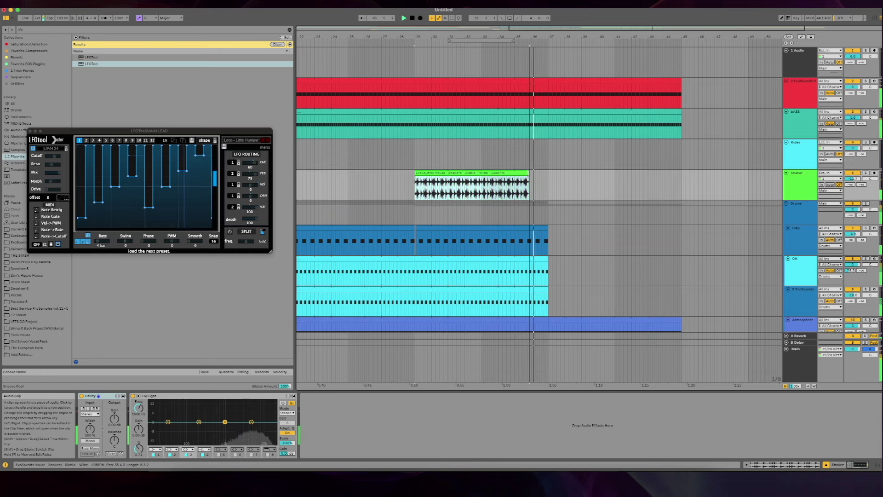
Step: Duplicate the ride clip in the Drums group so the copy covers bars 37 to 45
scroll(544, 214, down, 3)
scroll(544, 215, up, 2)
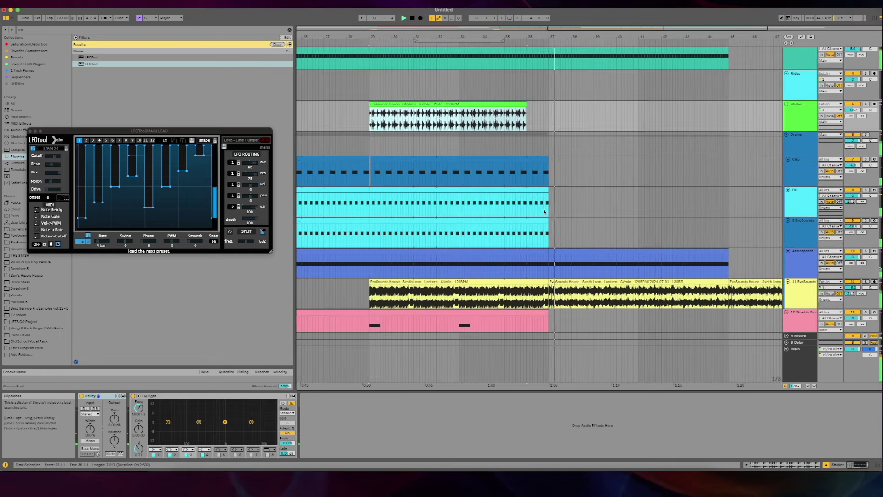
click(530, 222)
key(super+d)
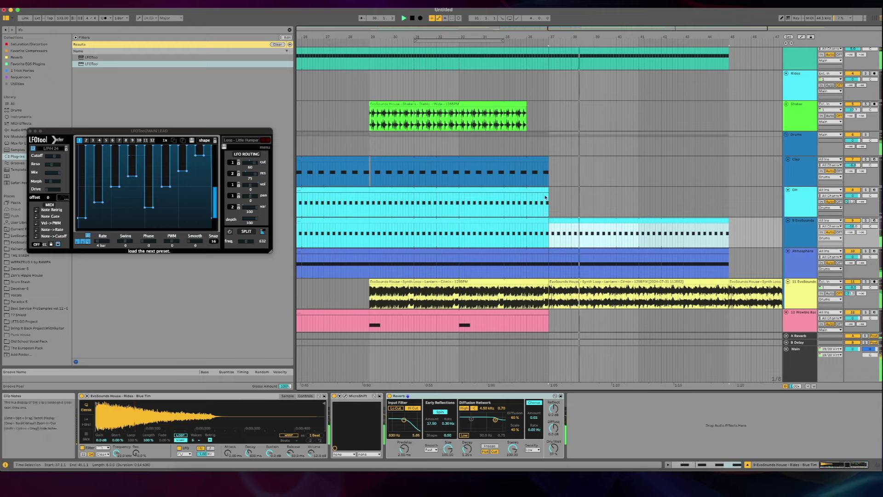
Step: Trim the ends of the Clap, OH and ride clips before the breakdown back to bar 36
click(506, 195)
click(546, 186)
drag(542, 189, 543, 188)
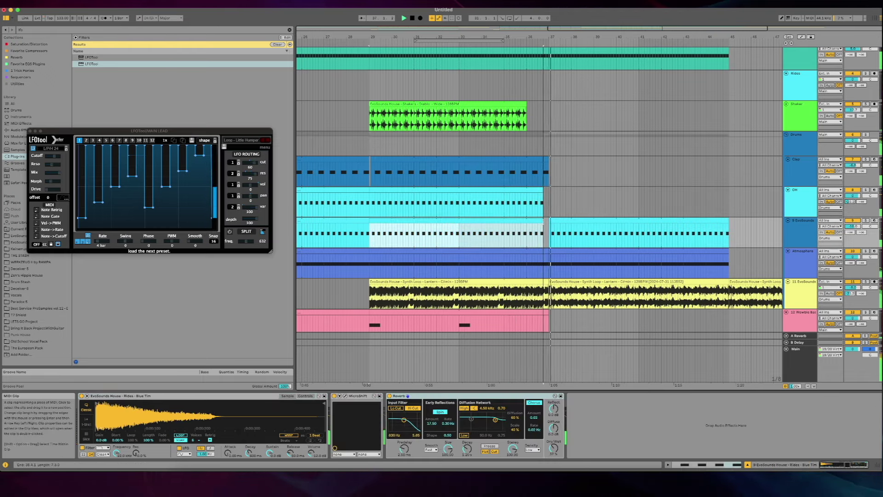
click(545, 160)
drag(545, 160, 549, 189)
click(508, 177)
key(space)
key(space)
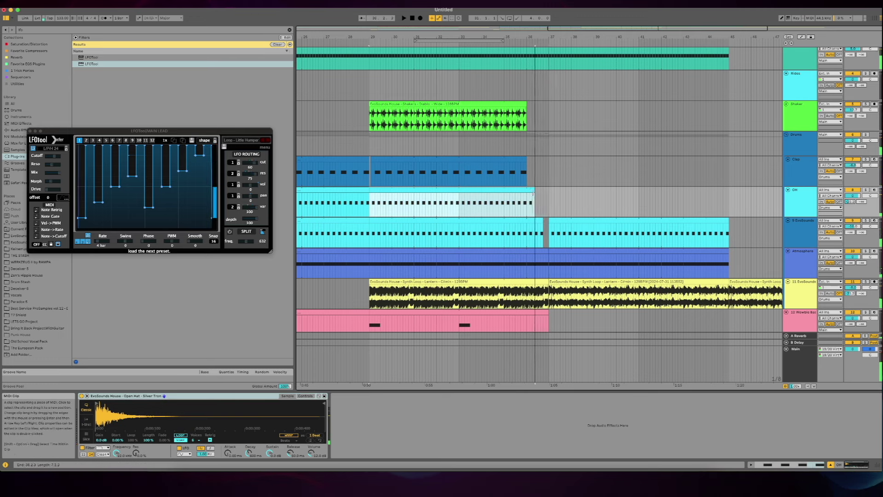
click(459, 202)
key(space)
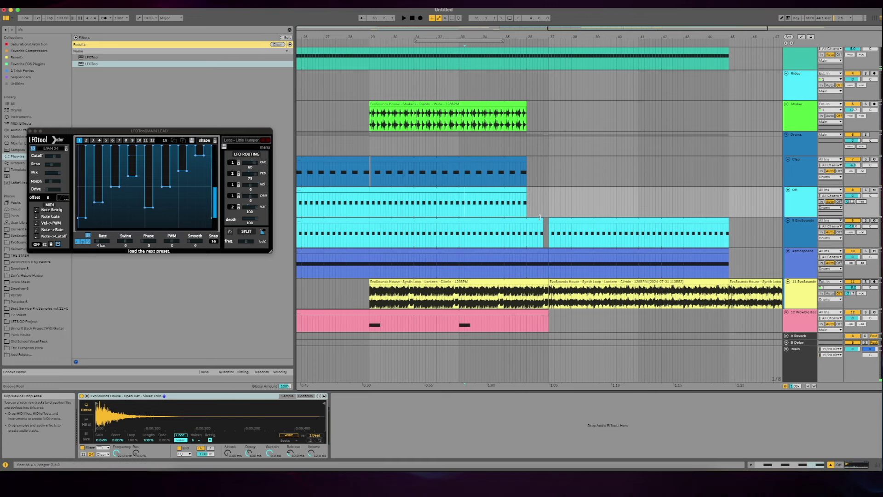
drag(543, 220, 539, 220)
Step: Delete the section from bar 36 to bar 37 from the kick and BASS clips
scroll(533, 175, up, 3)
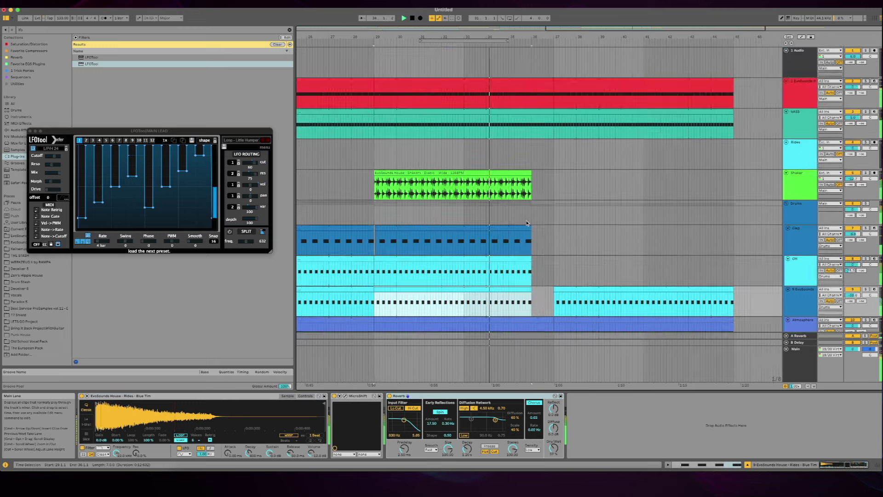
click(532, 134)
drag(532, 135, 550, 88)
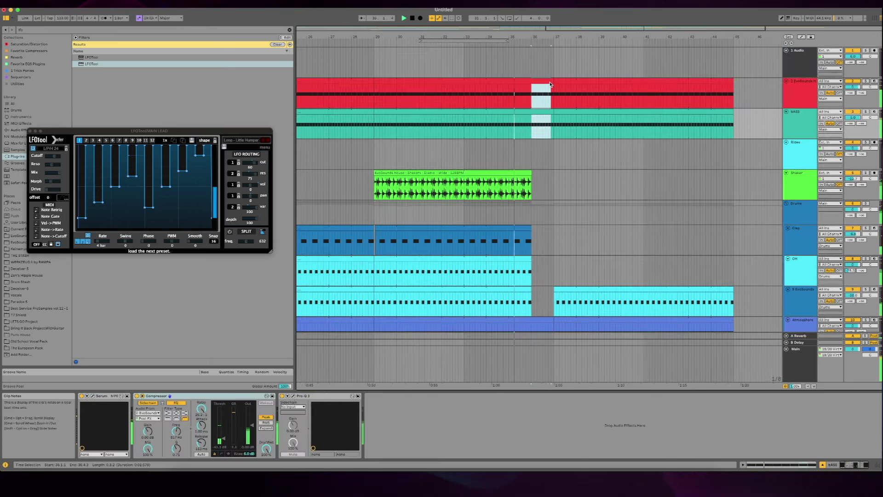
click(554, 83)
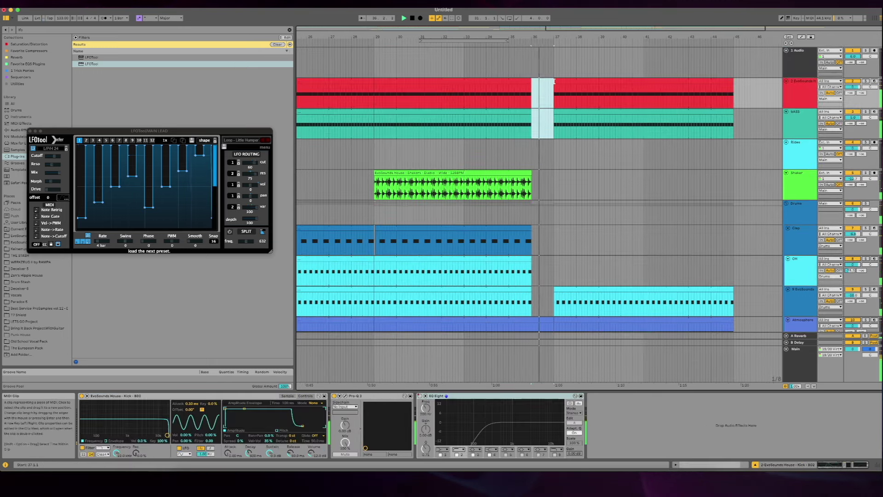
right_click(509, 148)
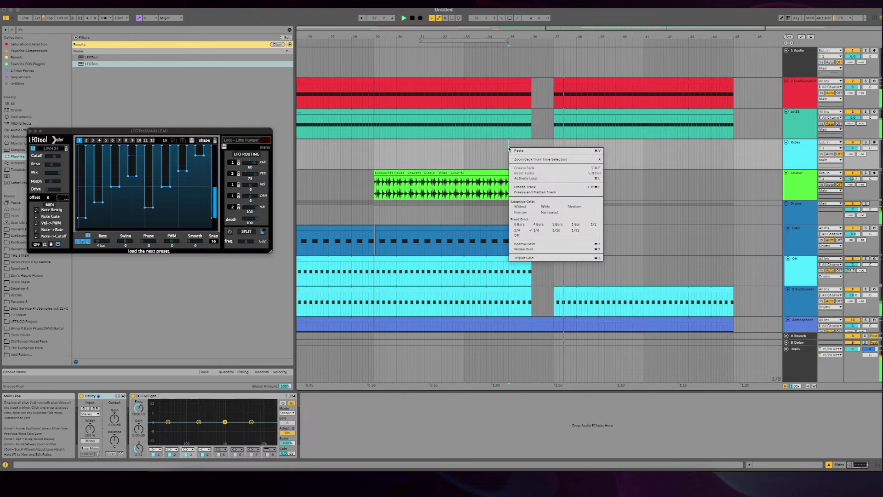
key(Escape)
scroll(509, 148, down, 10)
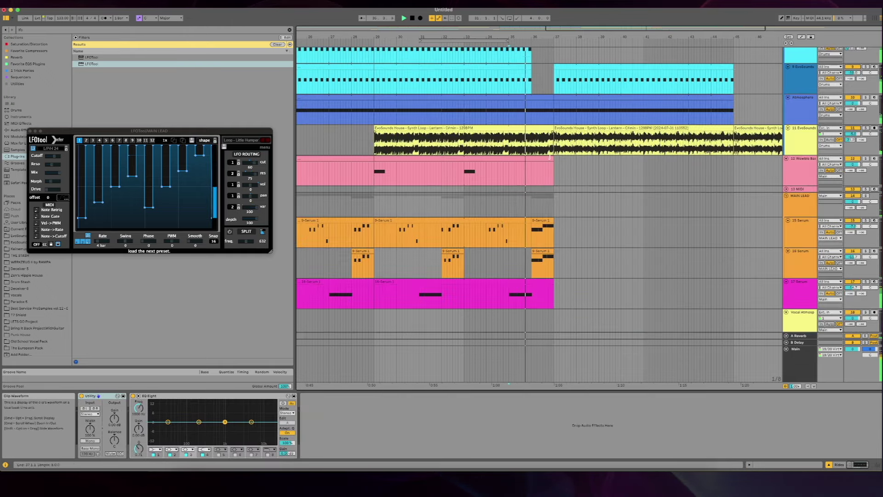
Step: Remove the LFOTool plug-in from the end of the MAIN LEAD group's device chain
click(549, 239)
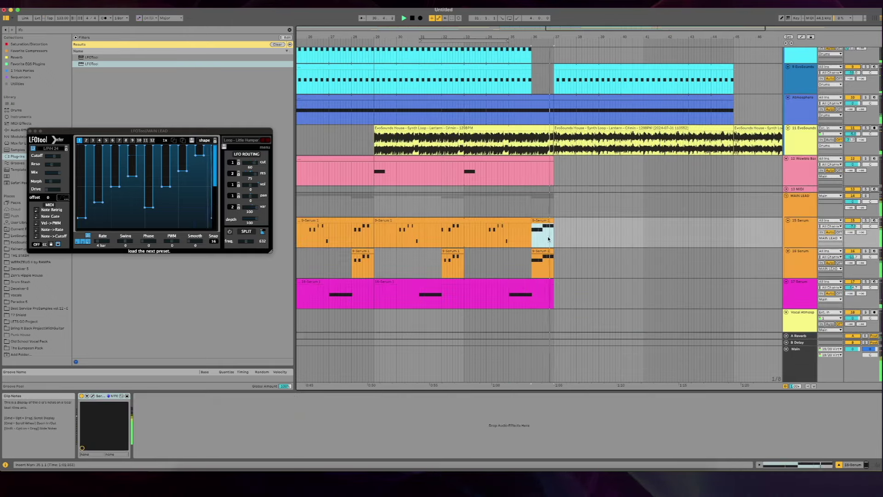
key(Up)
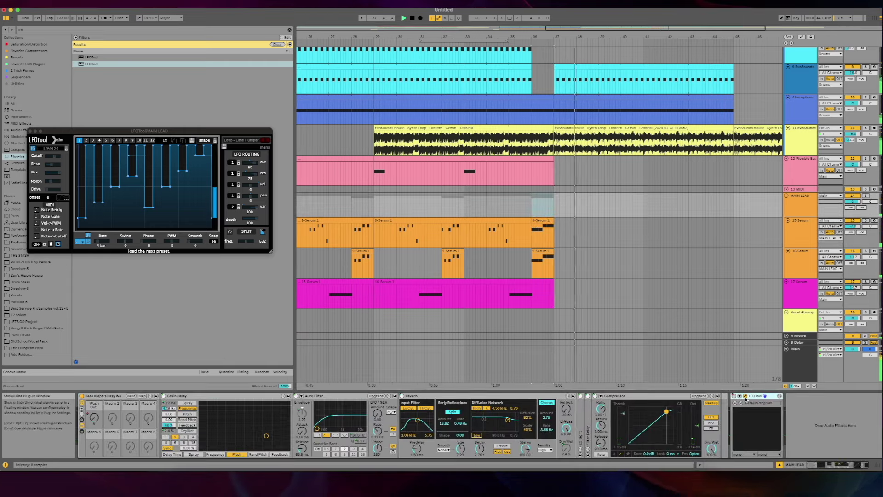
key(Delete)
Step: Examine the section from bar 37 onwards across the drum, lead, vocal and effects tracks
scroll(620, 296, right, 3)
scroll(621, 296, up, 1)
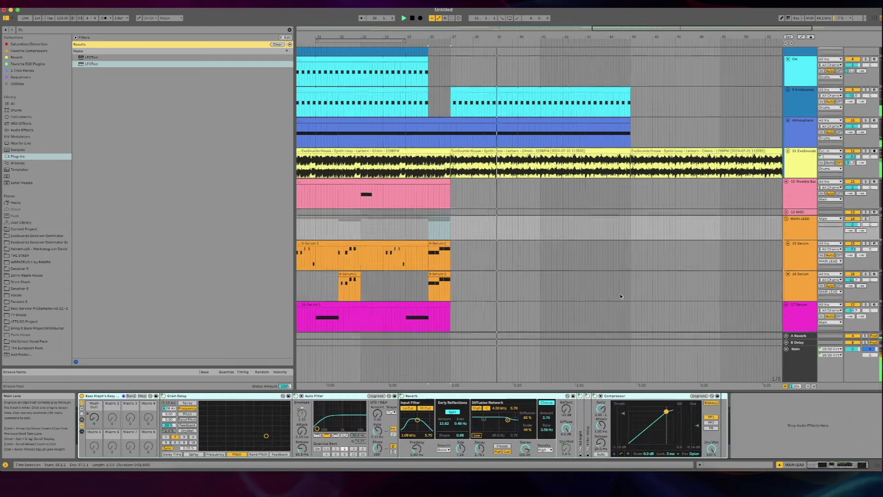
scroll(621, 296, right, 2)
scroll(621, 297, up, 1)
scroll(577, 219, down, 15)
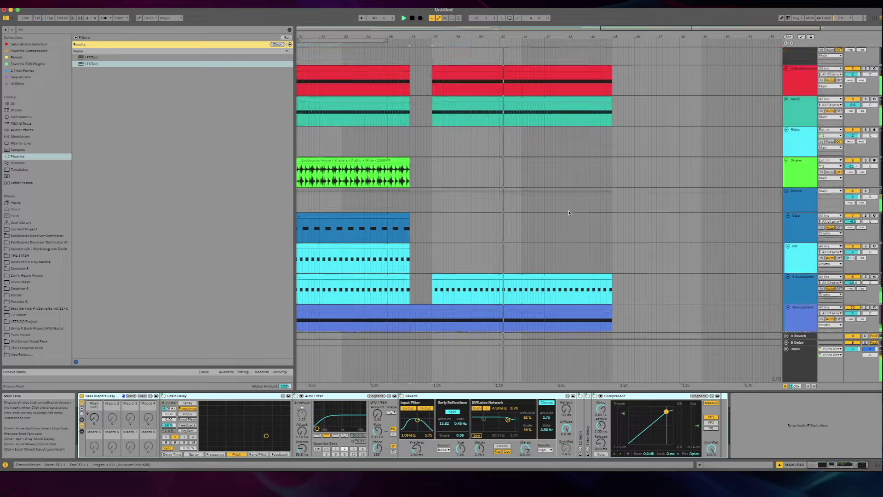
scroll(569, 213, up, 5)
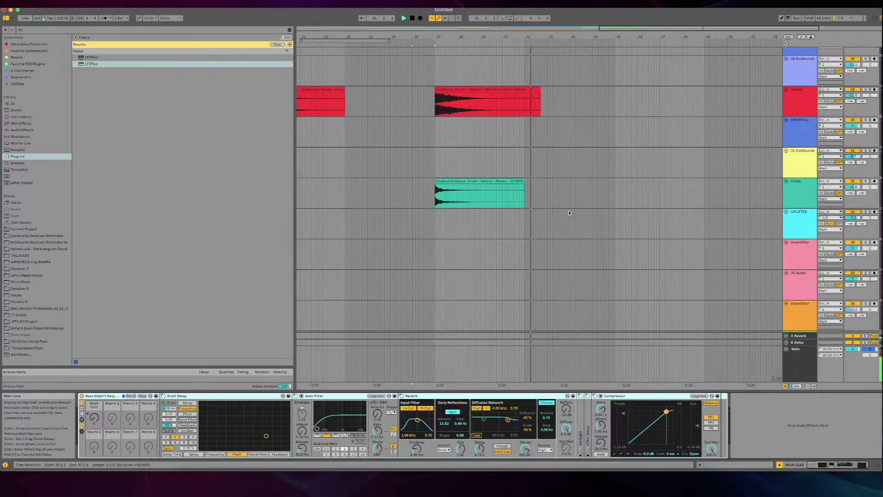
click(578, 193)
click(593, 167)
scroll(593, 168, up, 7)
scroll(593, 167, right, 2)
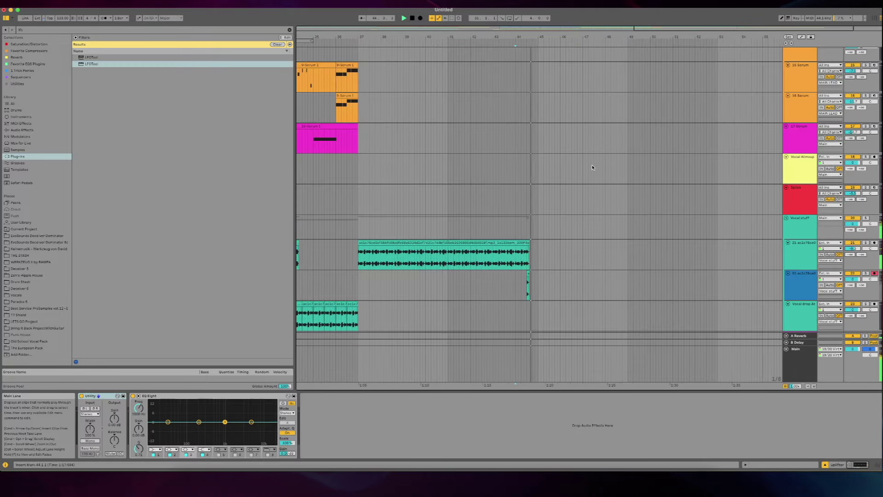
right_click(592, 167)
click(554, 191)
scroll(554, 191, down, 5)
scroll(554, 191, right, 4)
click(546, 224)
click(544, 246)
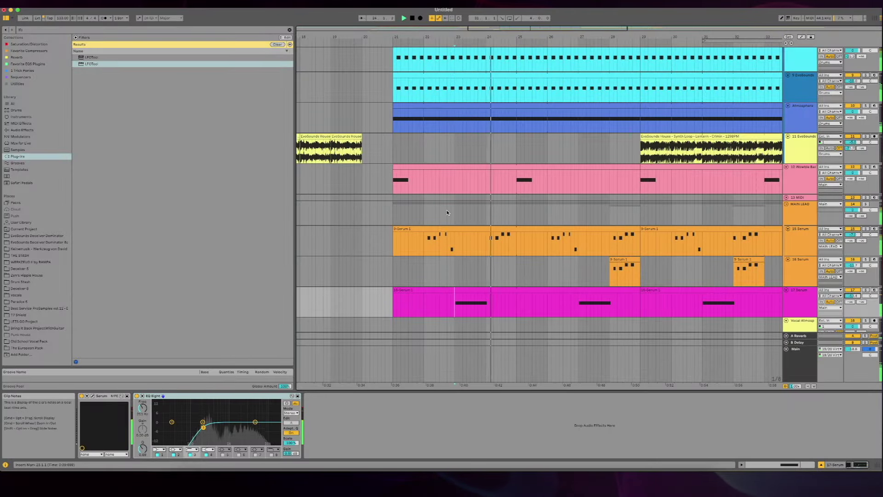
Step: Select the pink bass clip that starts the drop at bar 21 and play the arrangement from there
click(400, 168)
key(space)
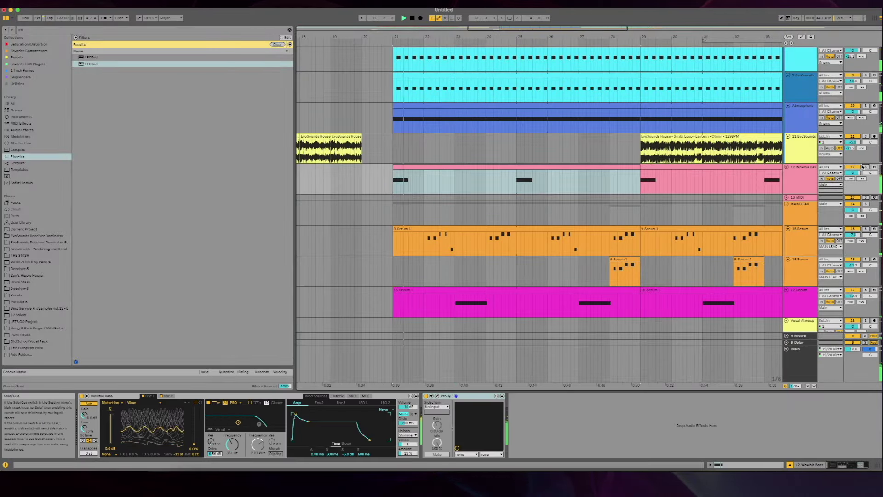